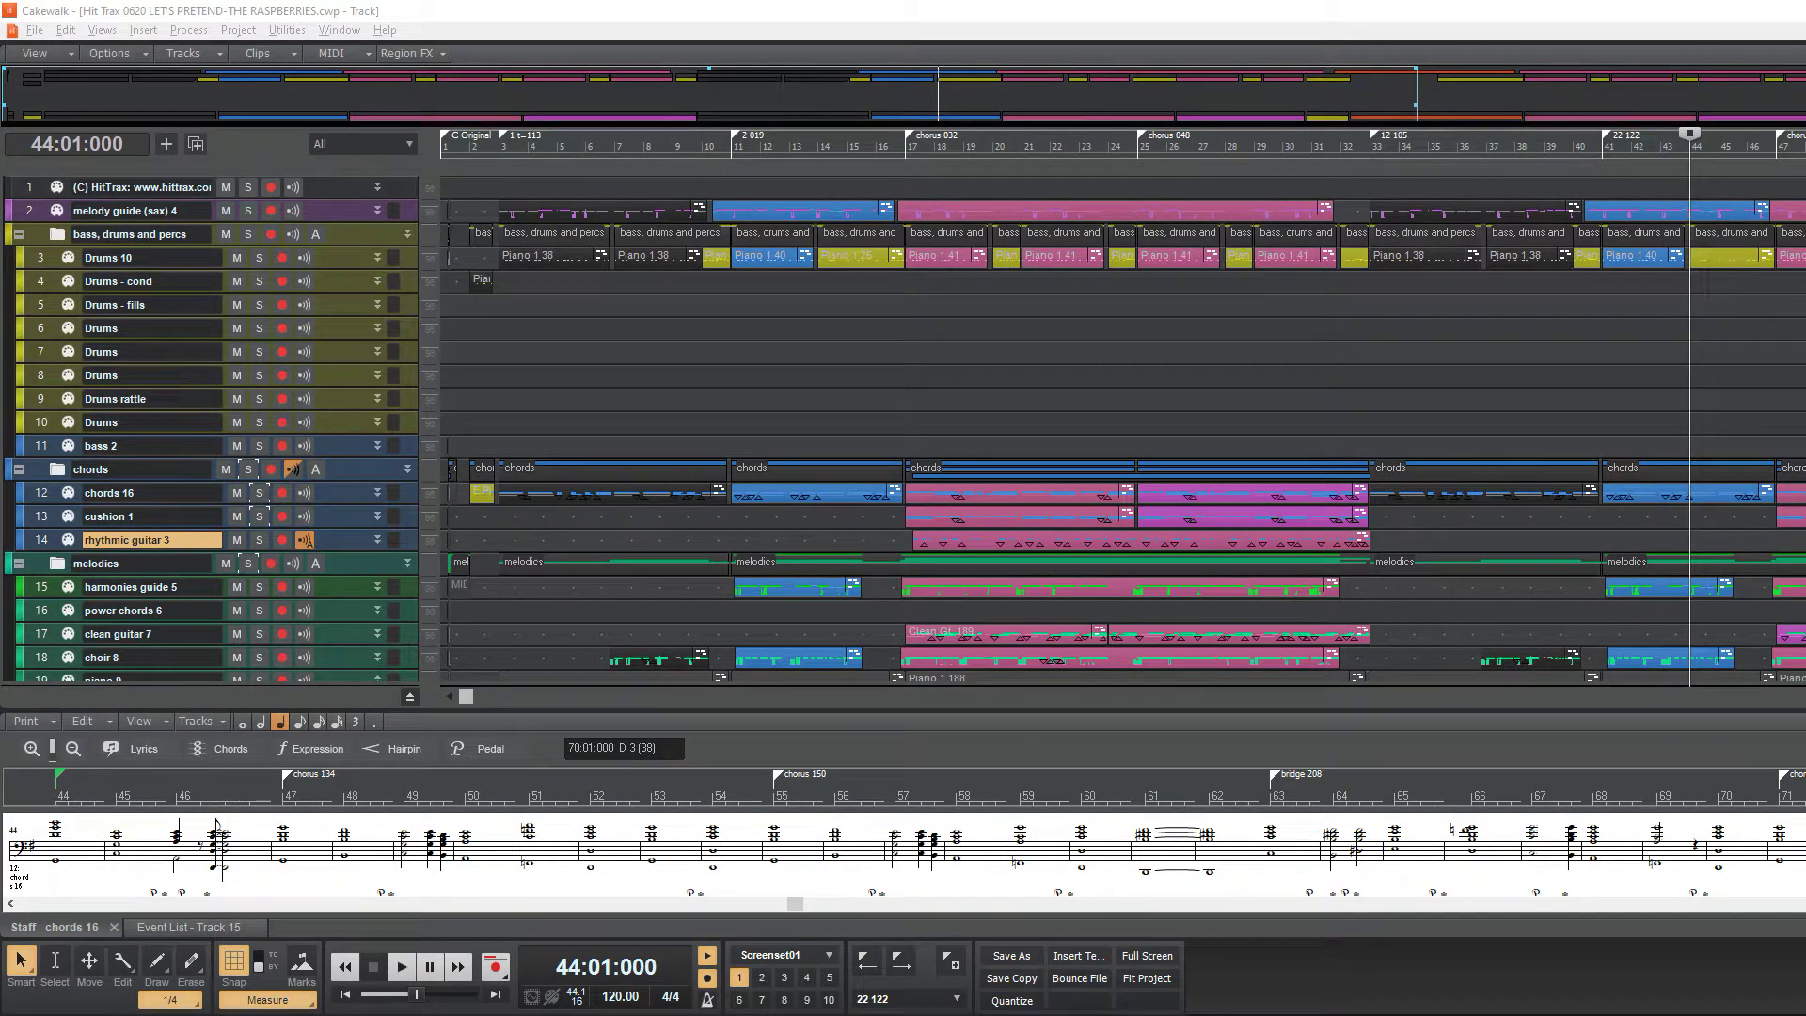
Switch to rituais.rtf in WordPad and scroll to the Let's Pretend lyrics
{"action": "key", "text": "alt+Tab"}
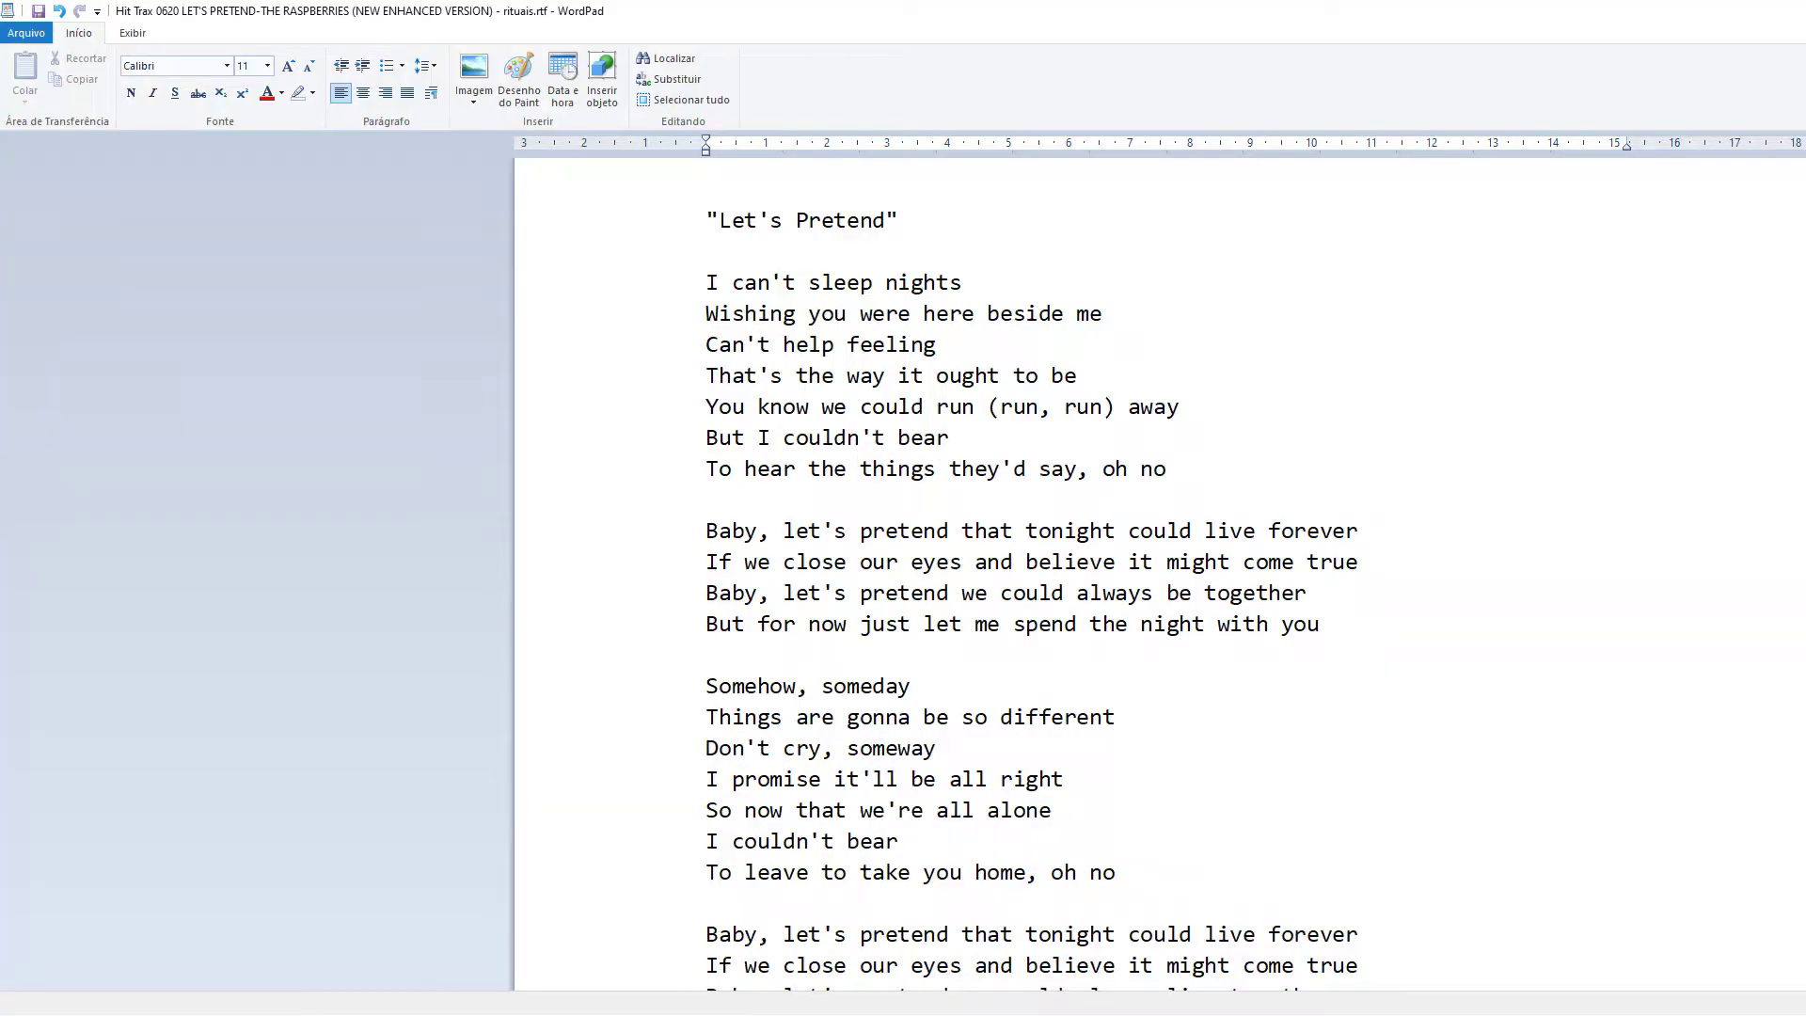
{"action": "scroll", "coordinate": [1561, 452], "scroll_direction": "down", "scroll_amount": 2}
{"action": "scroll", "coordinate": [1570, 453], "scroll_direction": "up", "scroll_amount": 2}
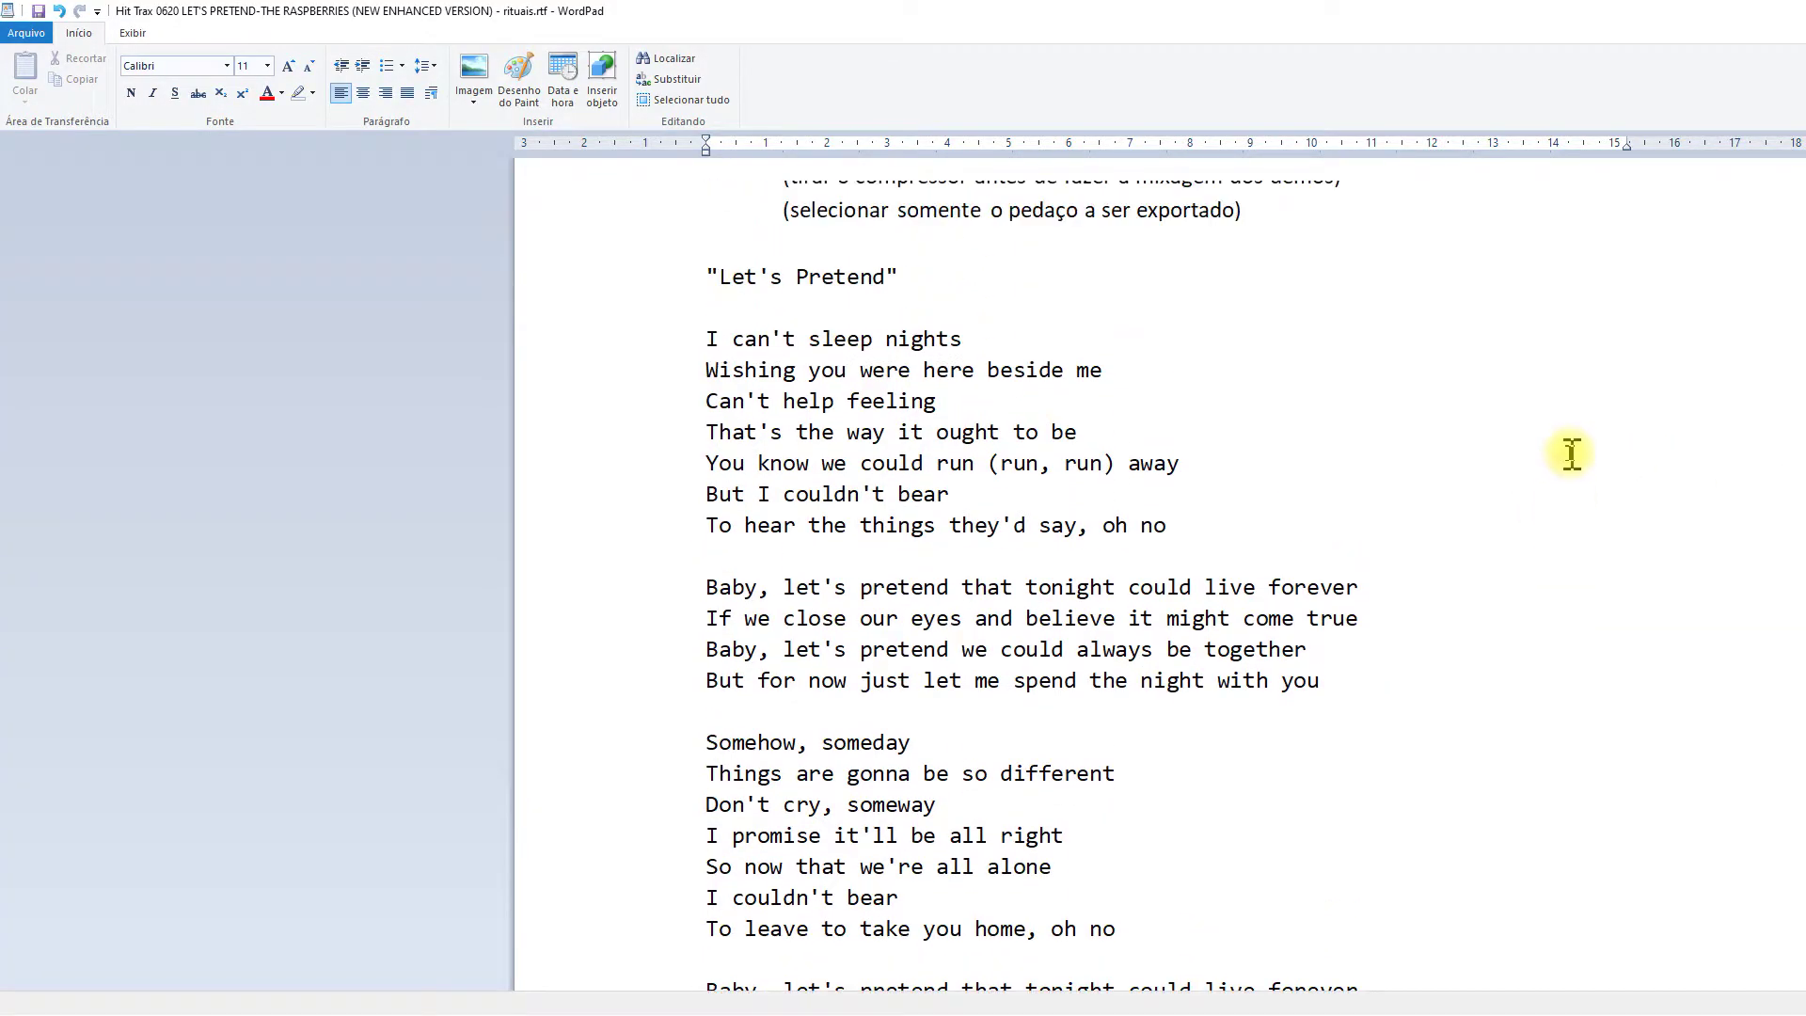
{"action": "scroll", "coordinate": [1571, 453], "scroll_direction": "down", "scroll_amount": 1}
{"action": "key", "text": "ctrl+b"}
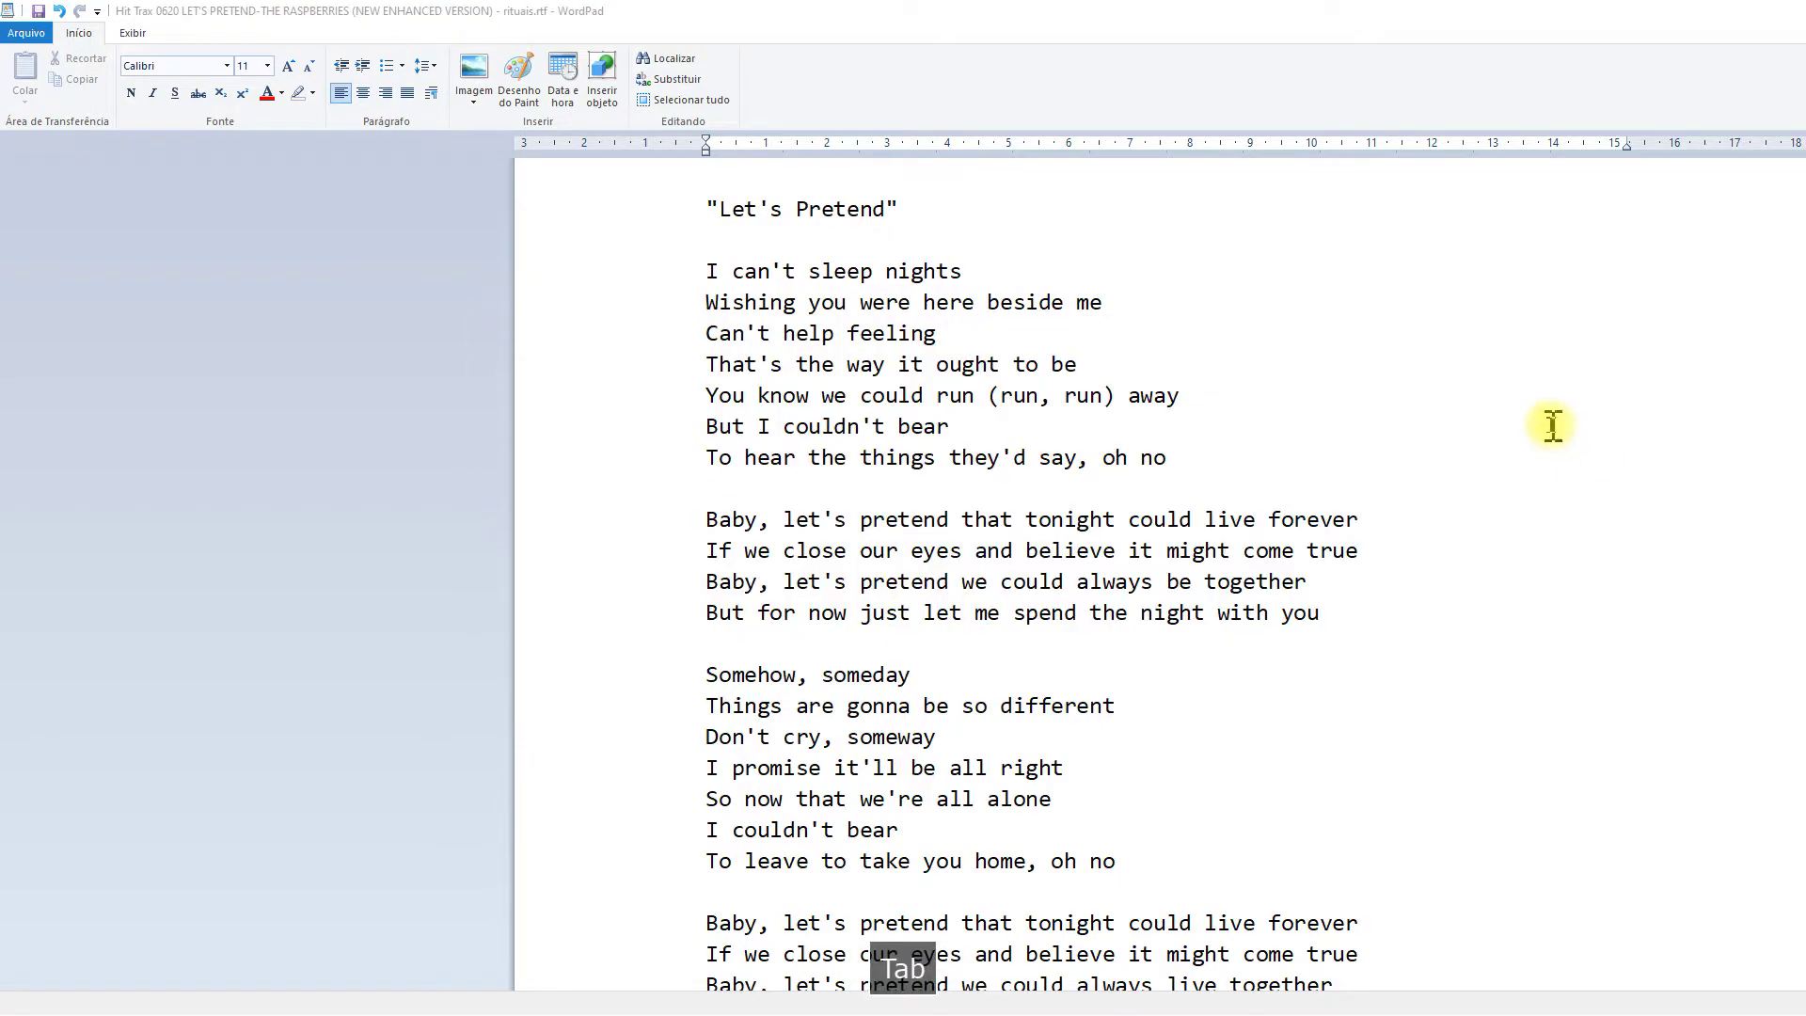
Switch to Winamp and restart the Let's Pretend track from the beginning
{"action": "key", "text": "alt+Tab"}
{"action": "key", "text": "alt+Tab"}
{"action": "key", "text": "alt+Tab"}
{"action": "key", "text": "alt+Tab"}
{"action": "key", "text": "alt+Tab"}
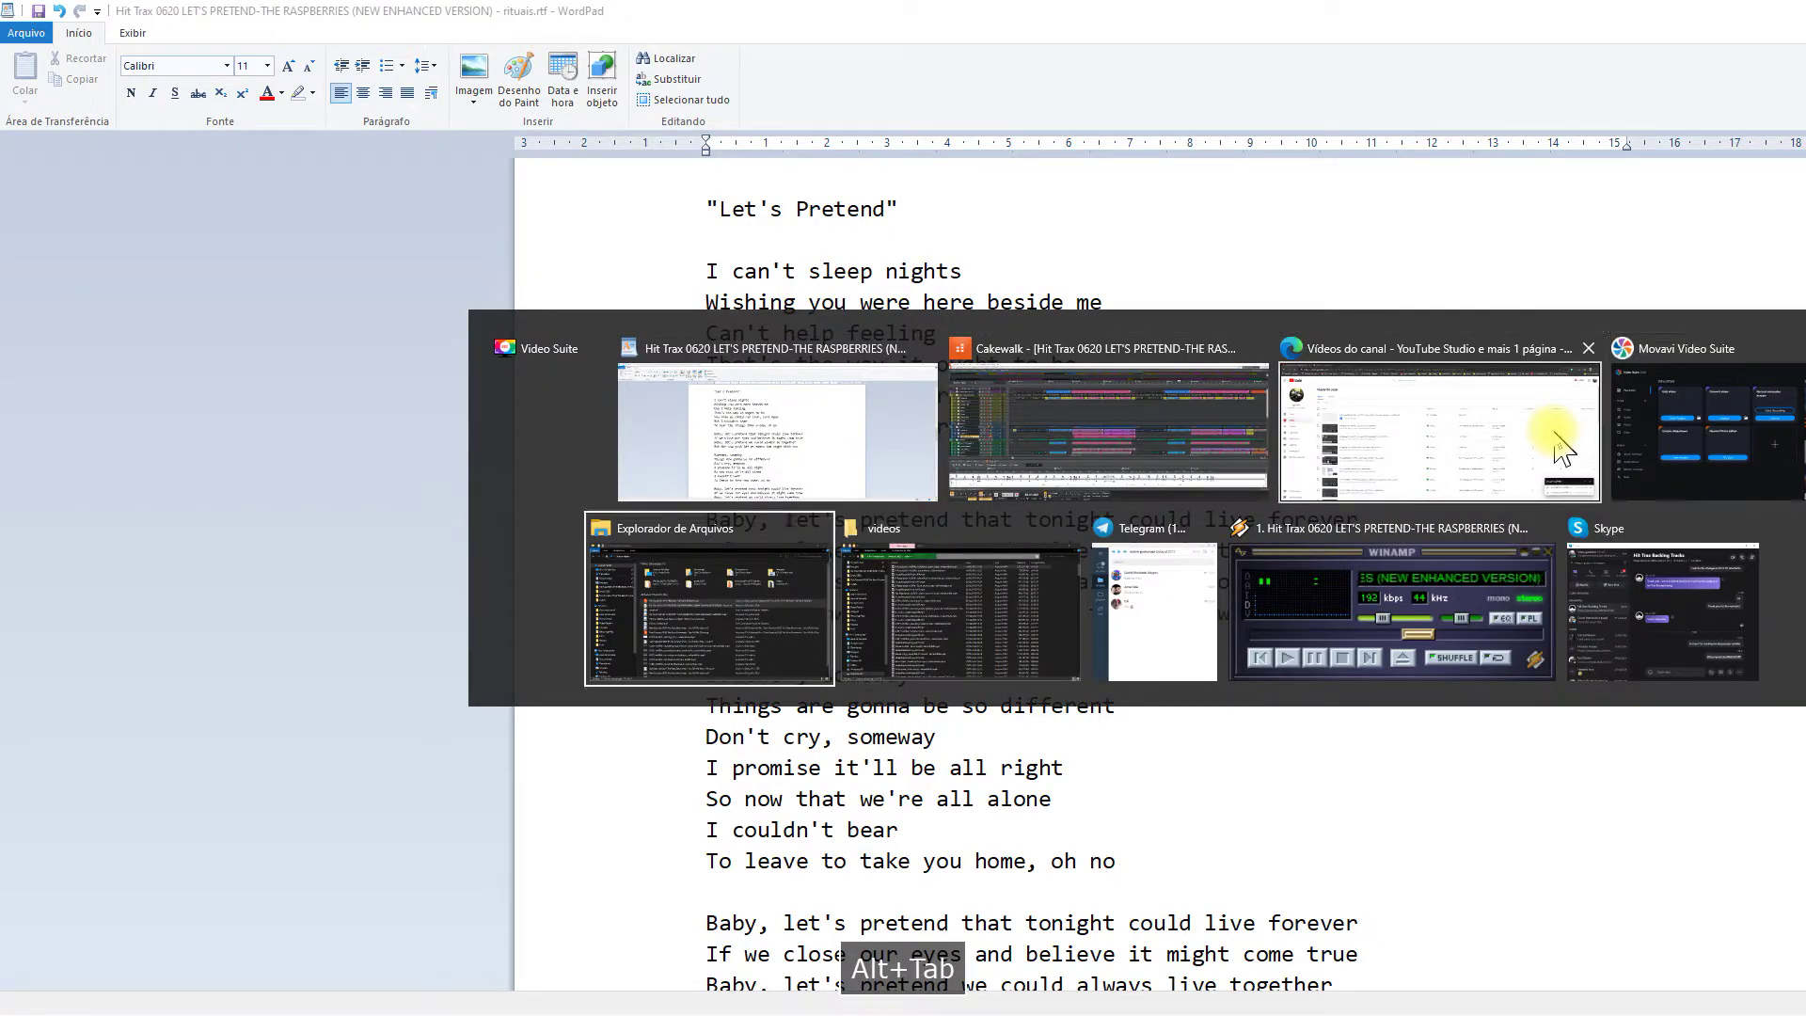
{"action": "key", "text": "alt+Tab"}
{"action": "key", "text": "alt+Tab"}
{"action": "key", "text": "alt+Tab"}
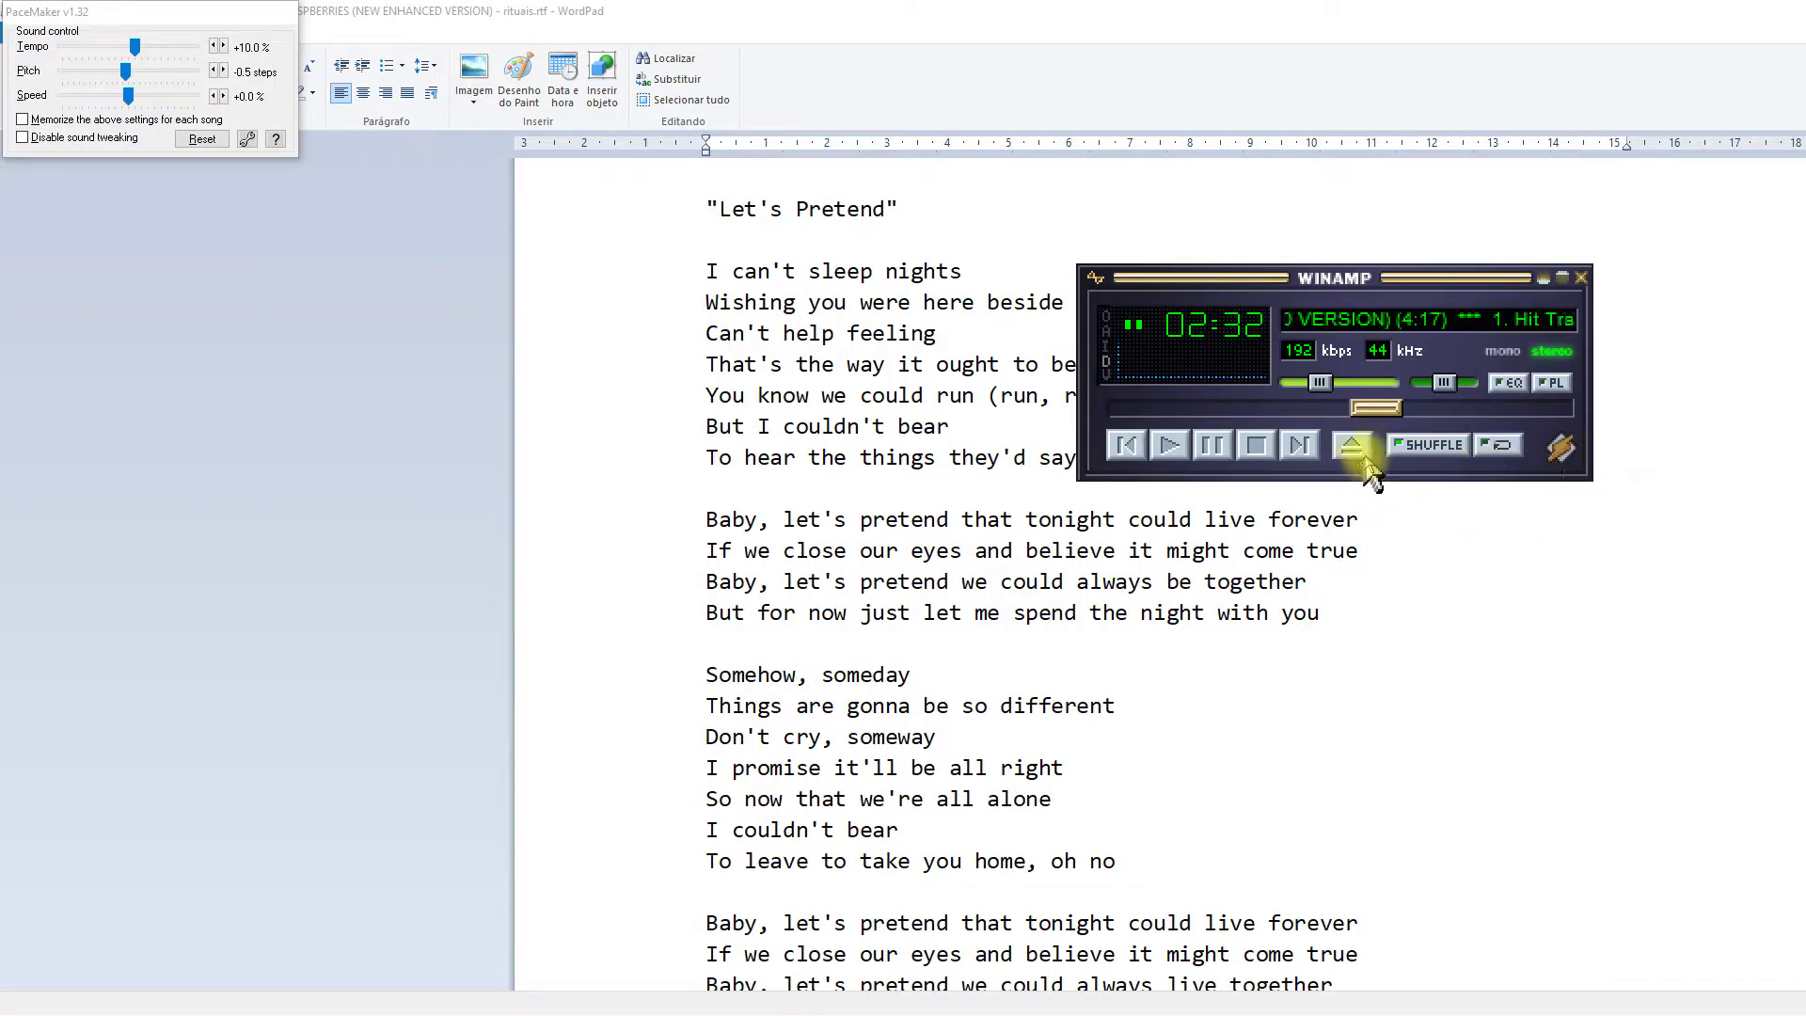
{"action": "key", "text": "ctrl+shift+space"}
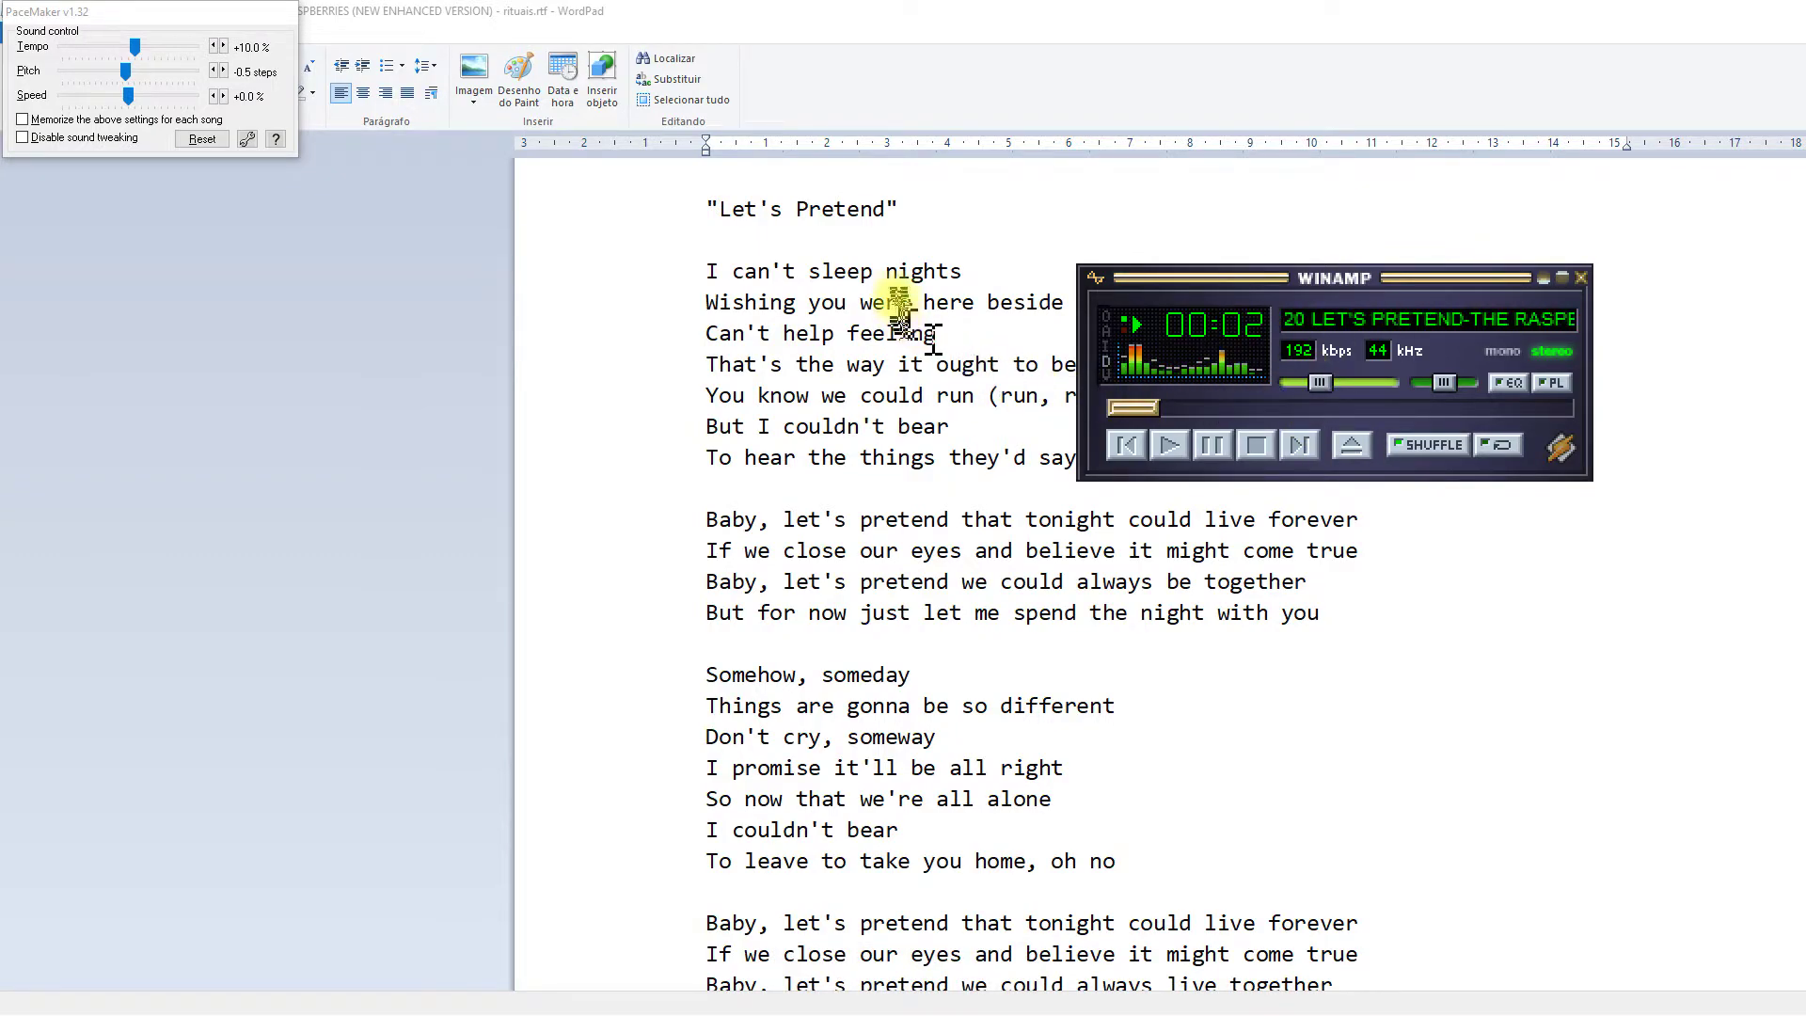
Back in the lyrics, hyphenate Wish-ing and be-side in the first verse
{"action": "left_click", "coordinate": [889, 278]}
{"action": "scroll", "coordinate": [957, 335], "scroll_direction": "up", "scroll_amount": 3}
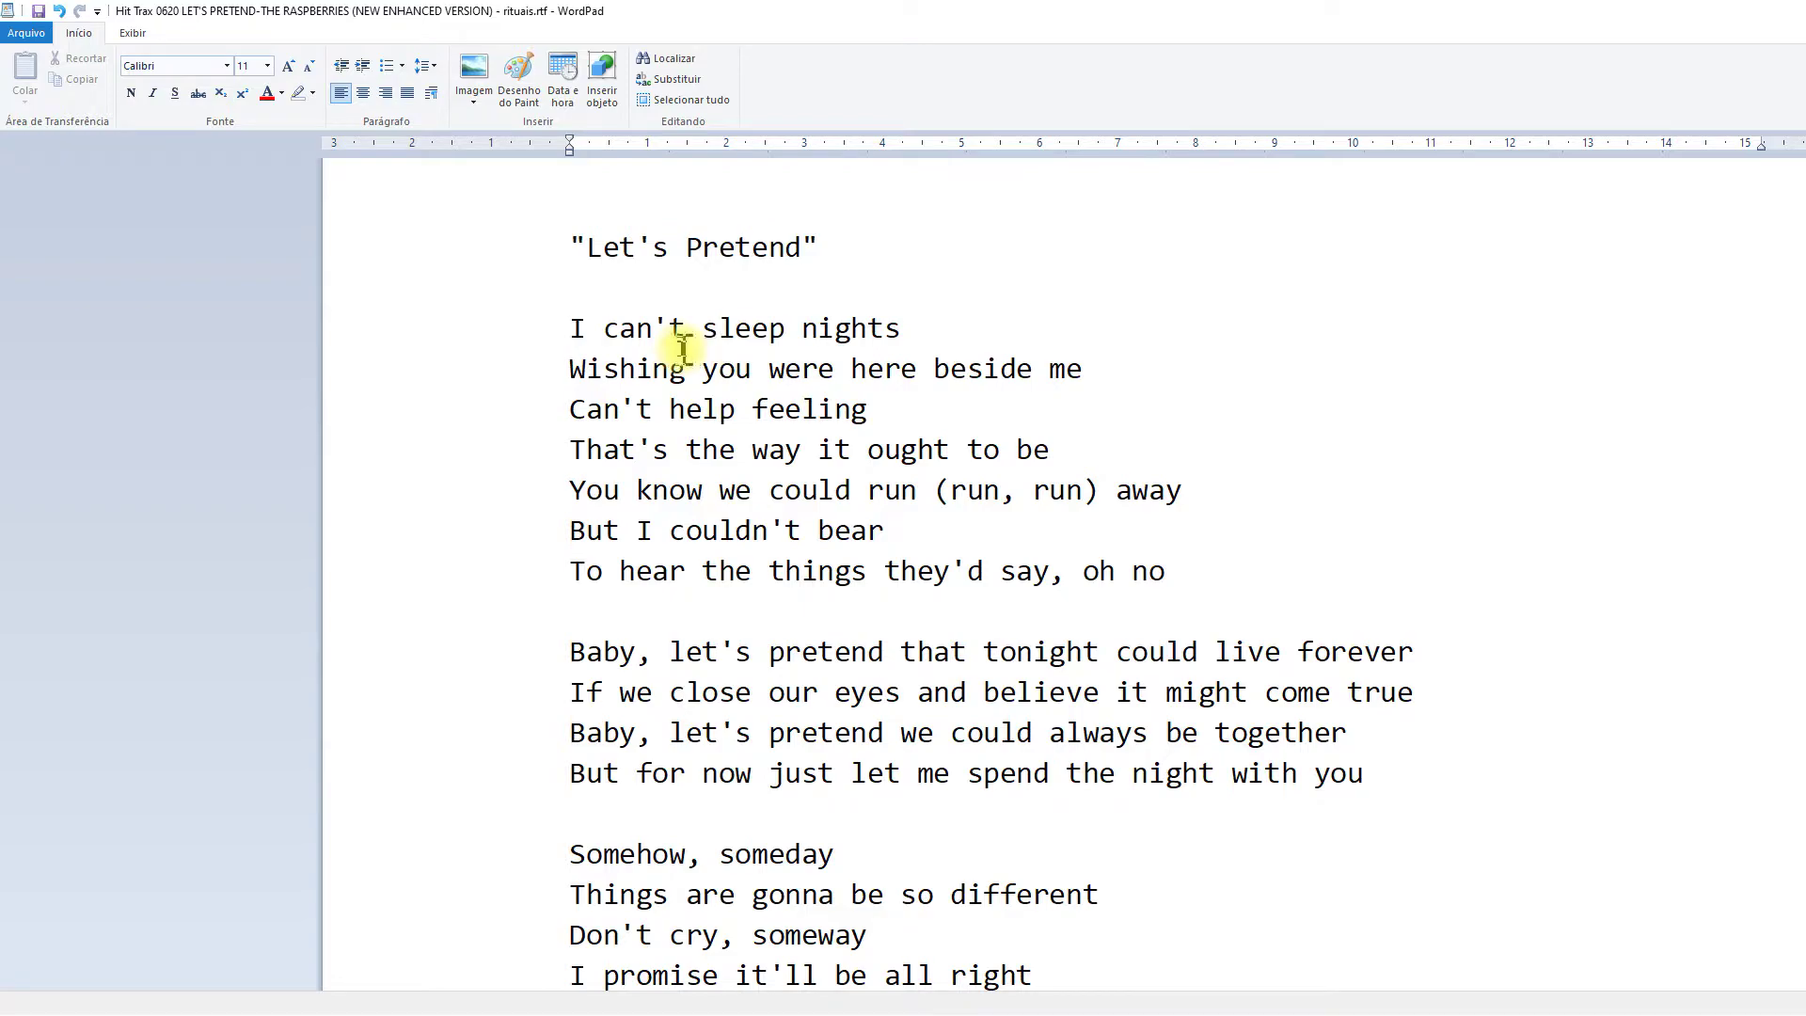
{"action": "key", "text": "space"}
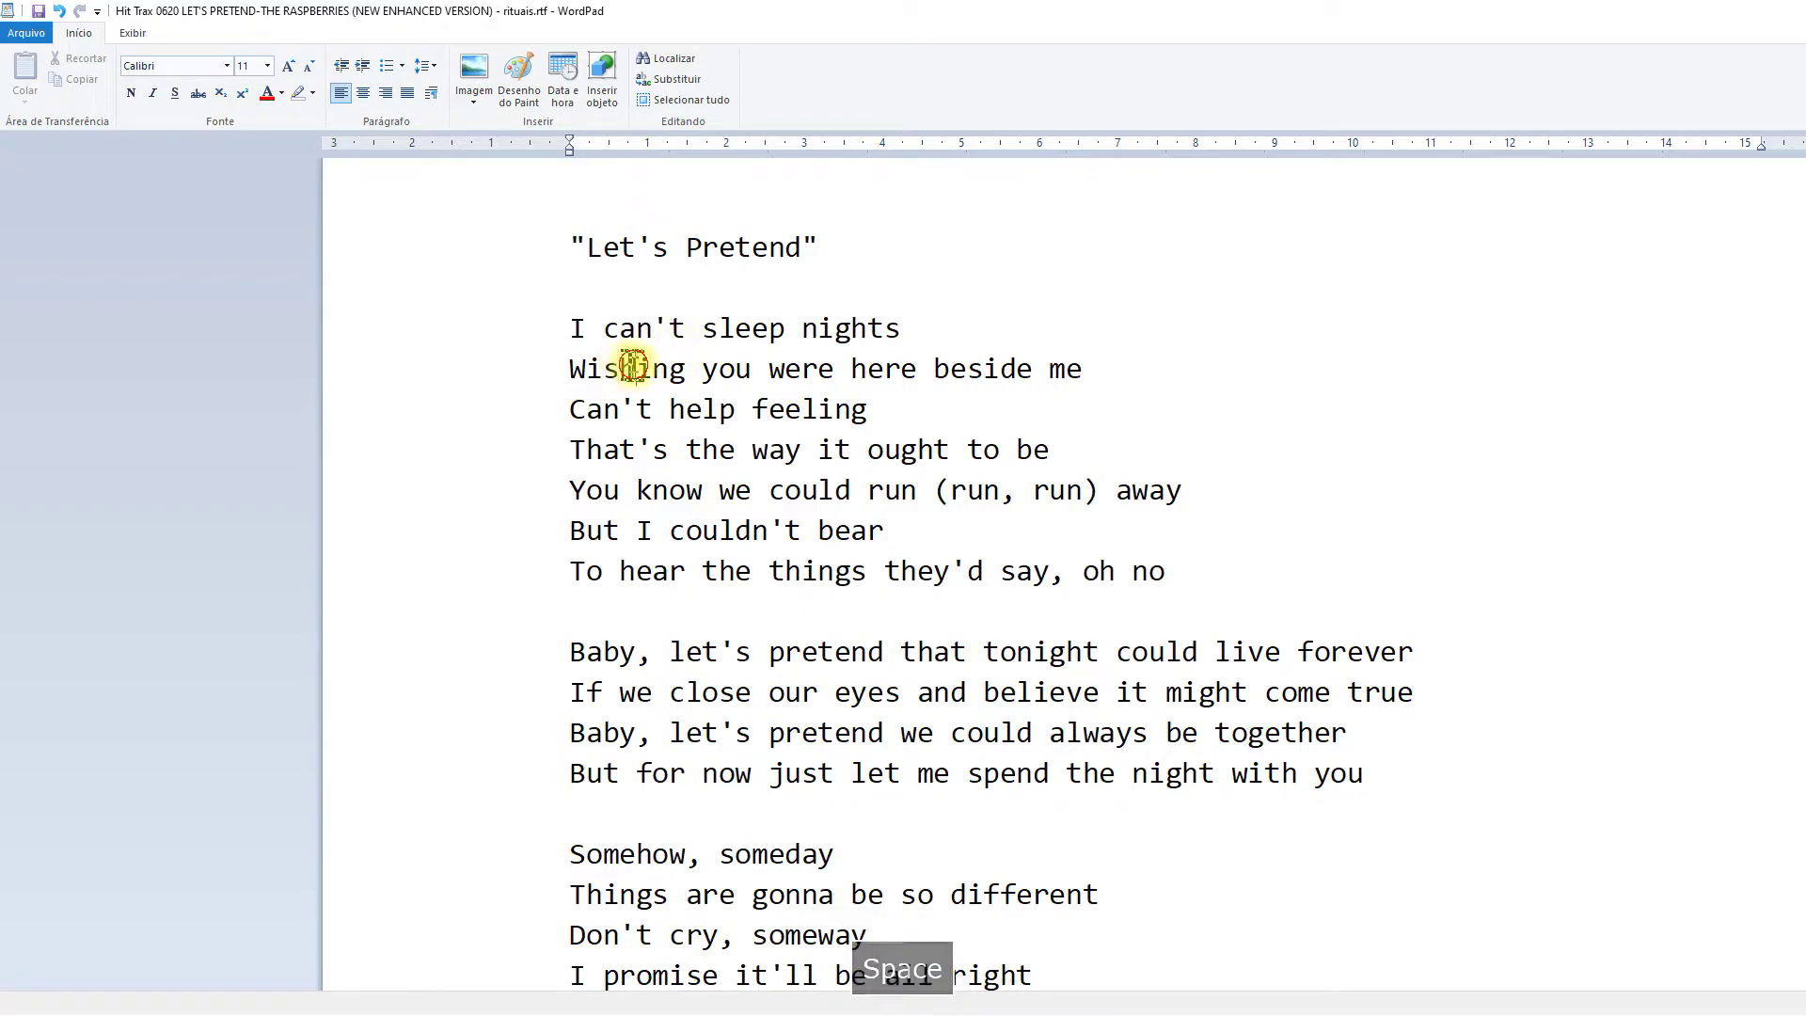
{"action": "left_click", "coordinate": [637, 368]}
{"action": "type", "text": "-"}
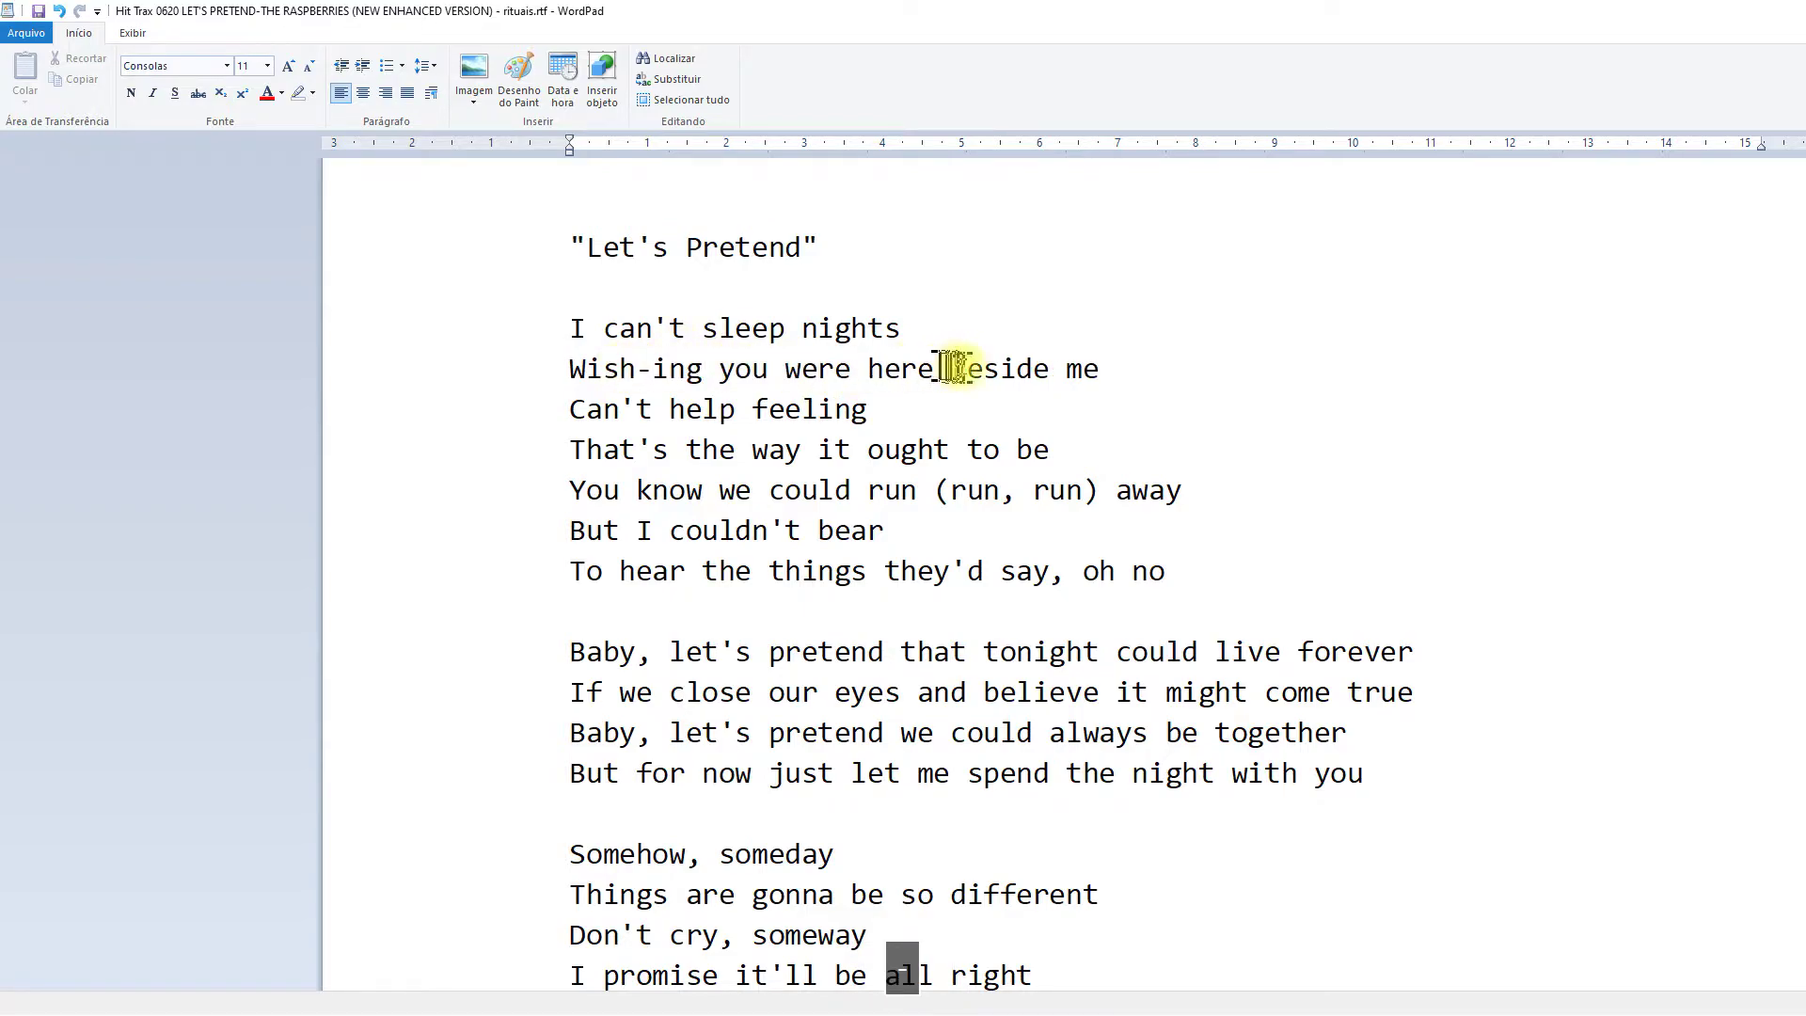
{"action": "left_click", "coordinate": [983, 368]}
{"action": "type", "text": "-"}
{"action": "key", "text": "space"}
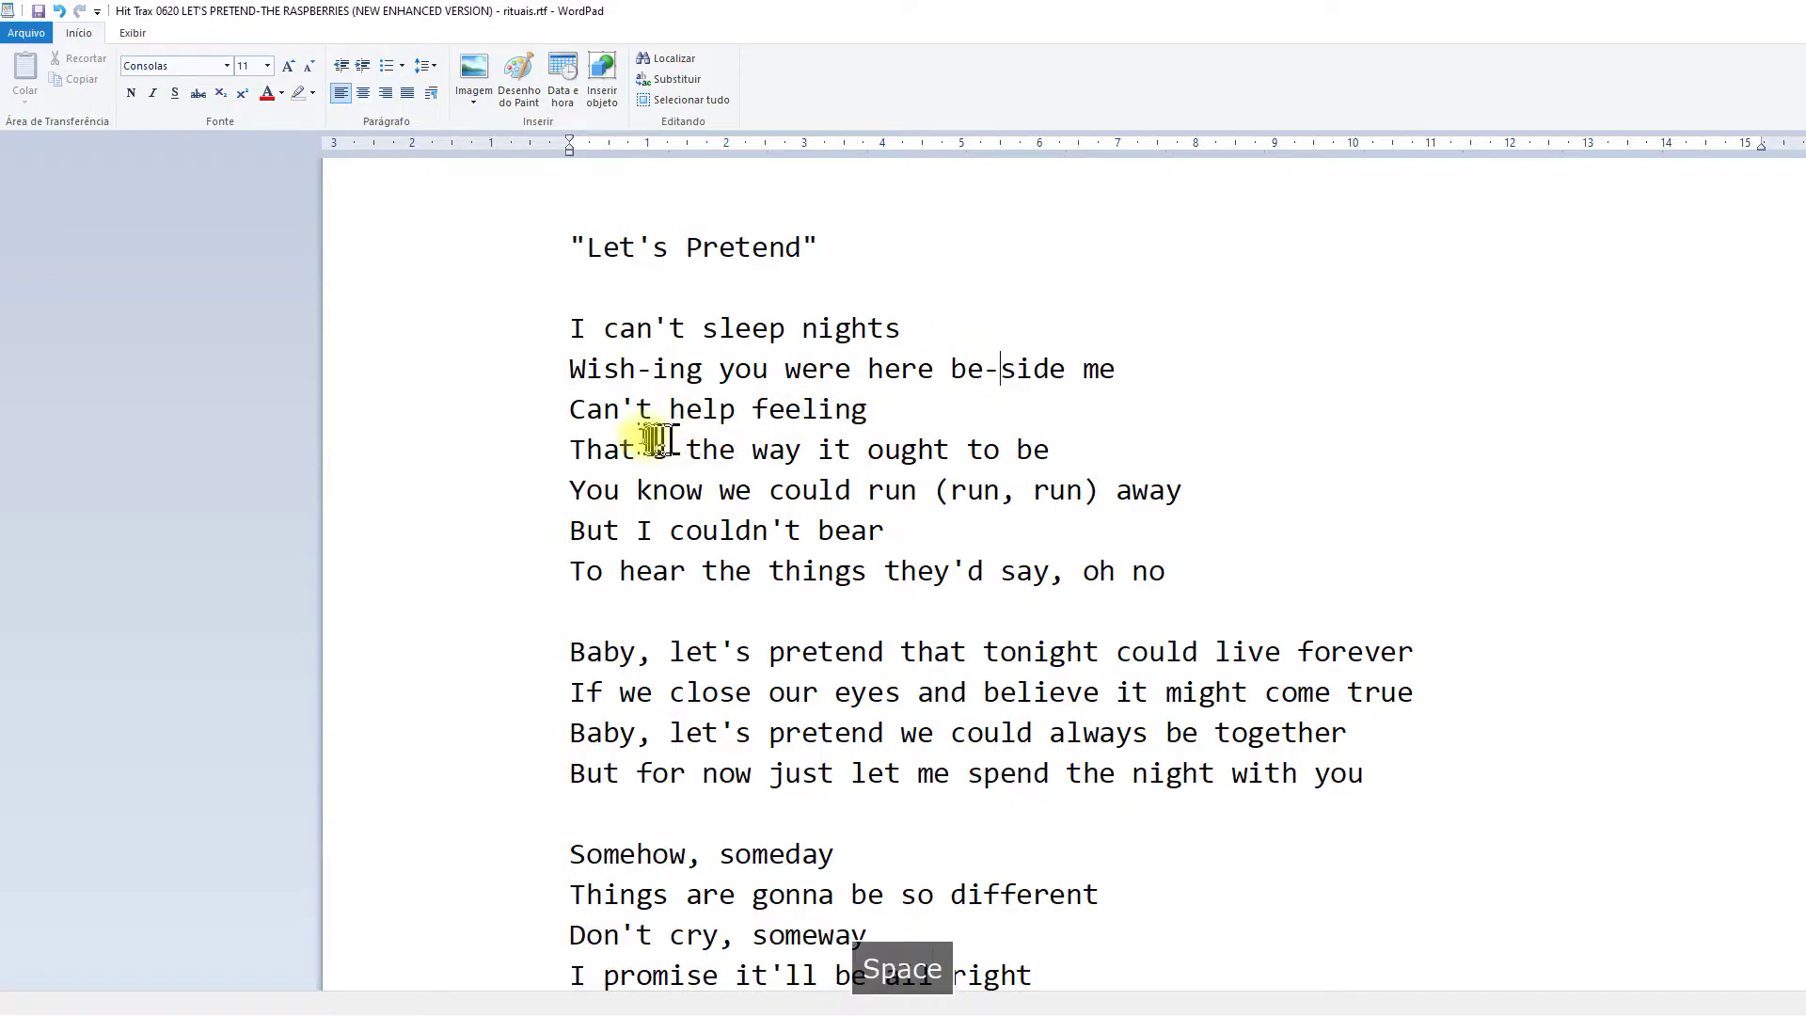
Hyphenate feel-ing and a-way, and delete the (run, run) echo
{"action": "left_click", "coordinate": [815, 410]}
{"action": "type", "text": "-"}
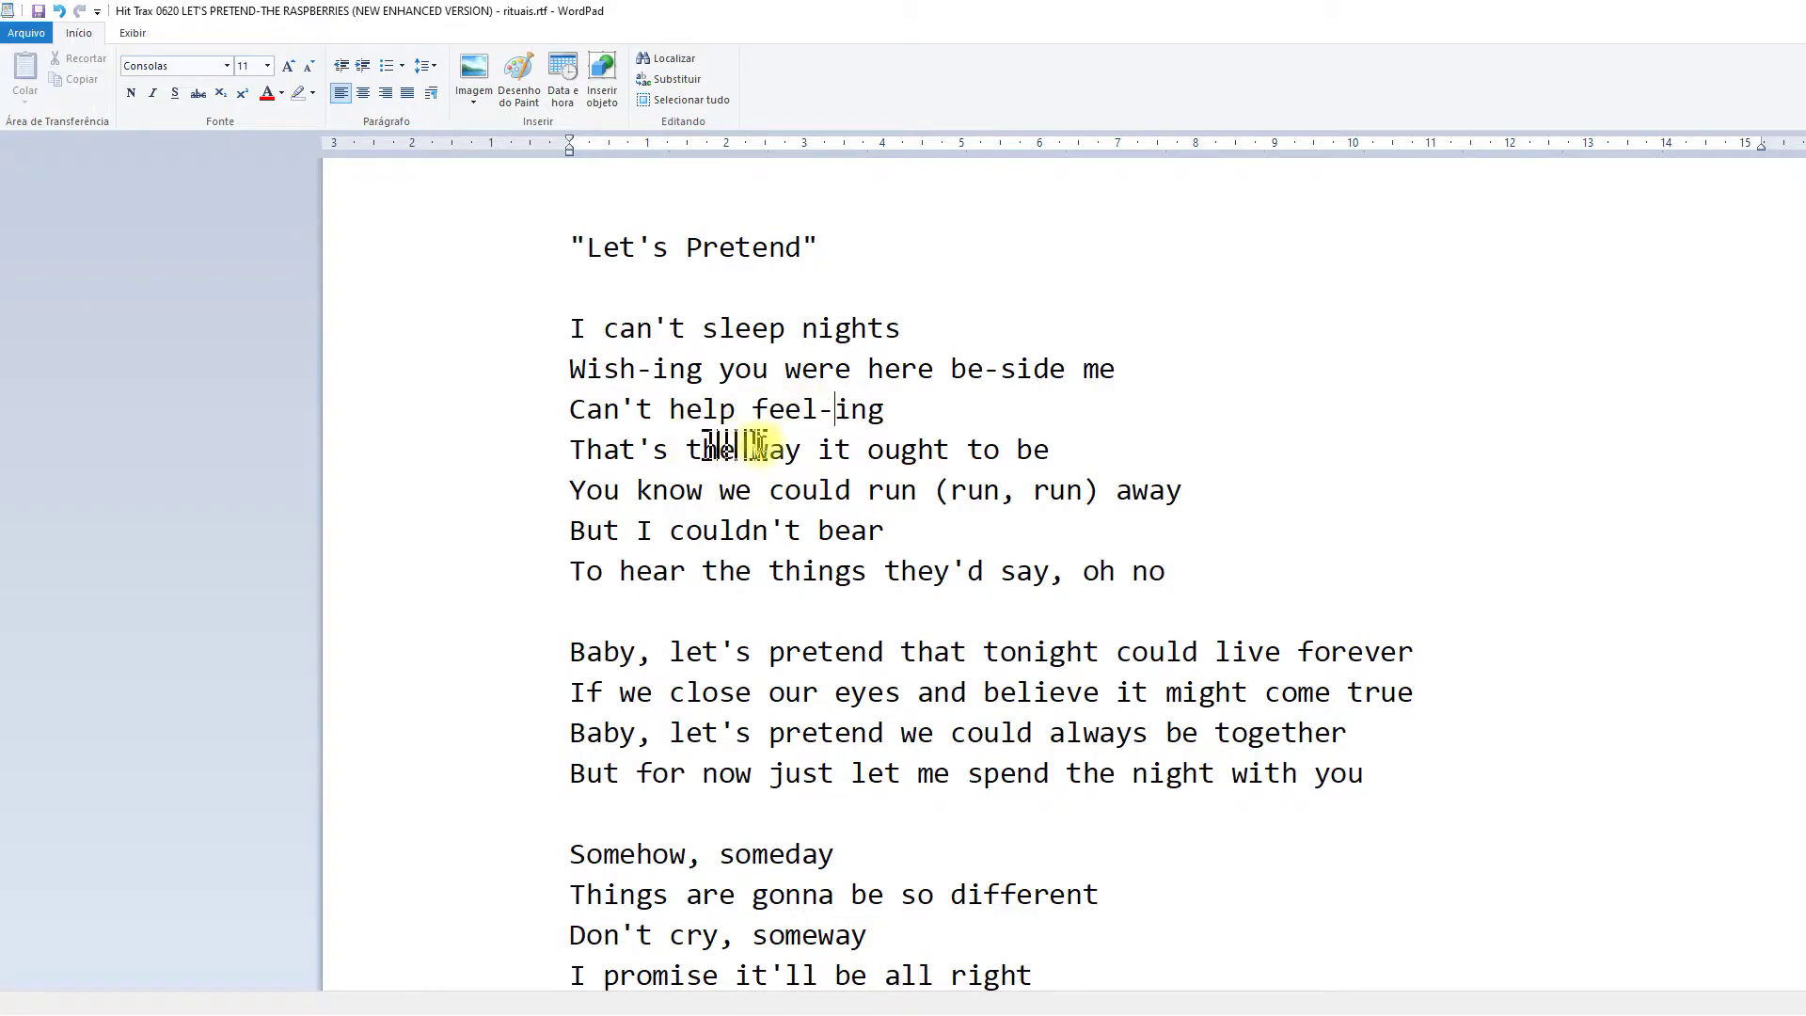
{"action": "key", "text": "space"}
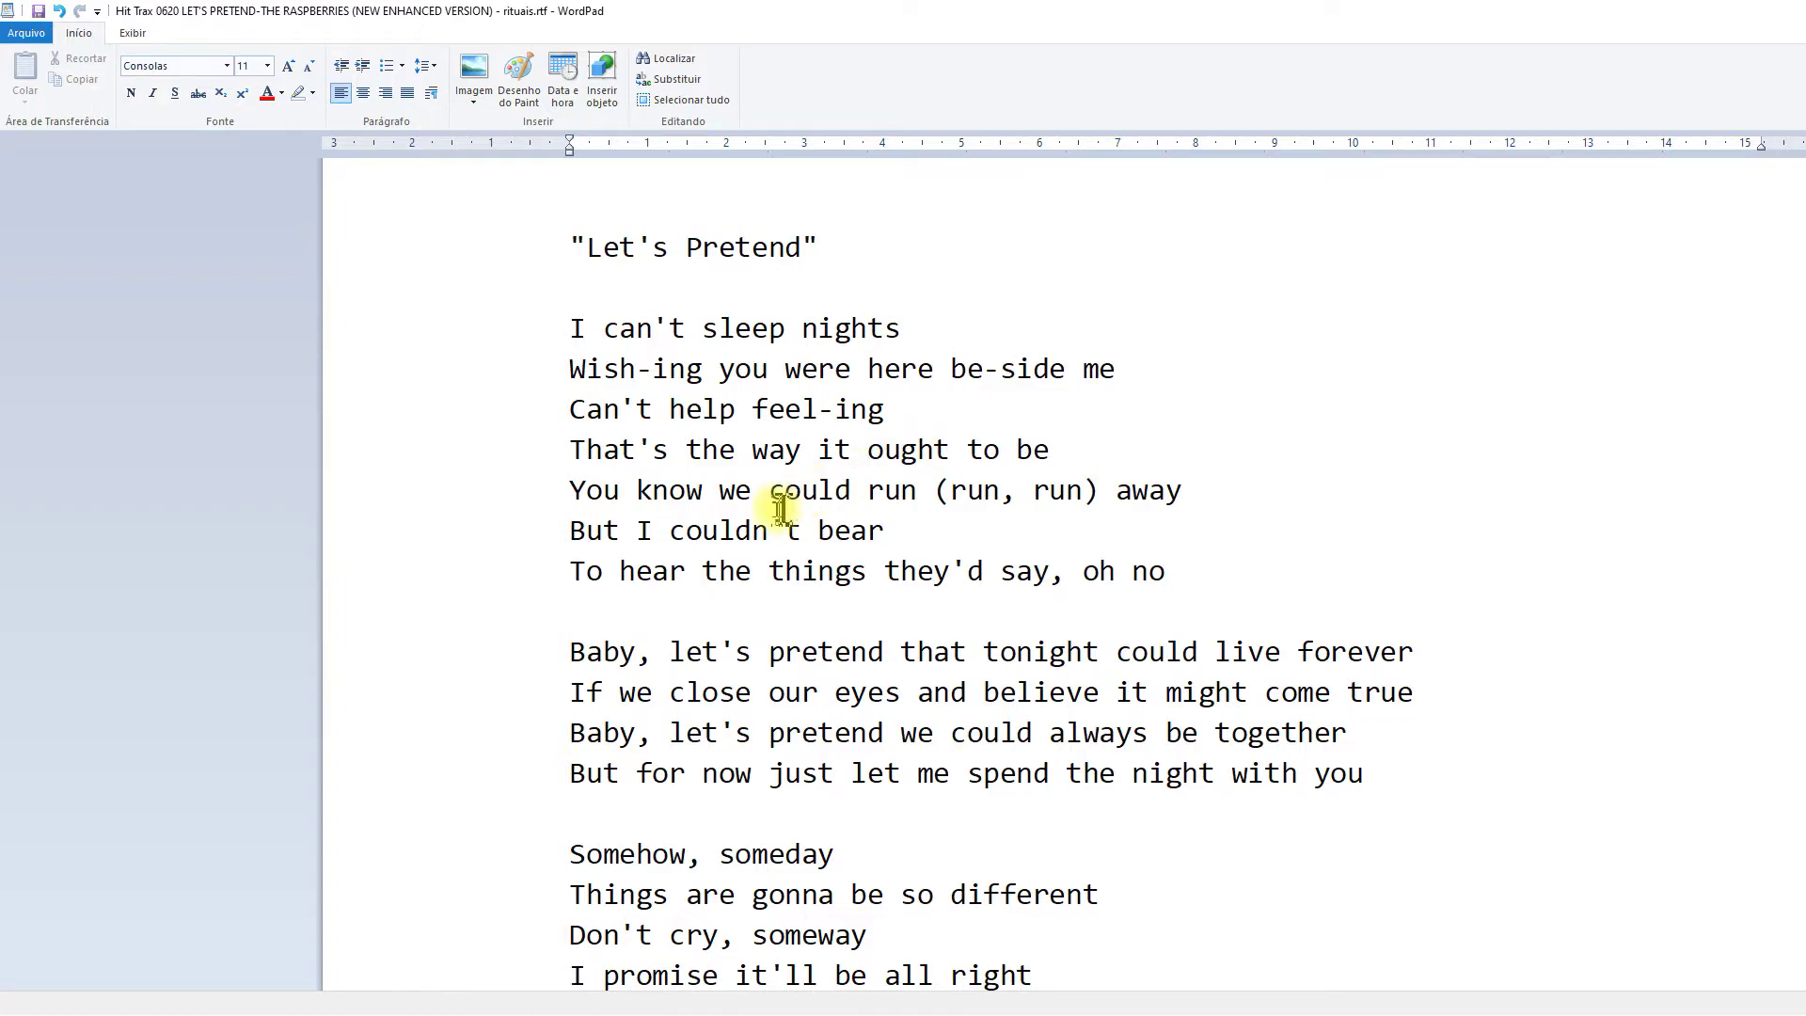
{"action": "key", "text": "space"}
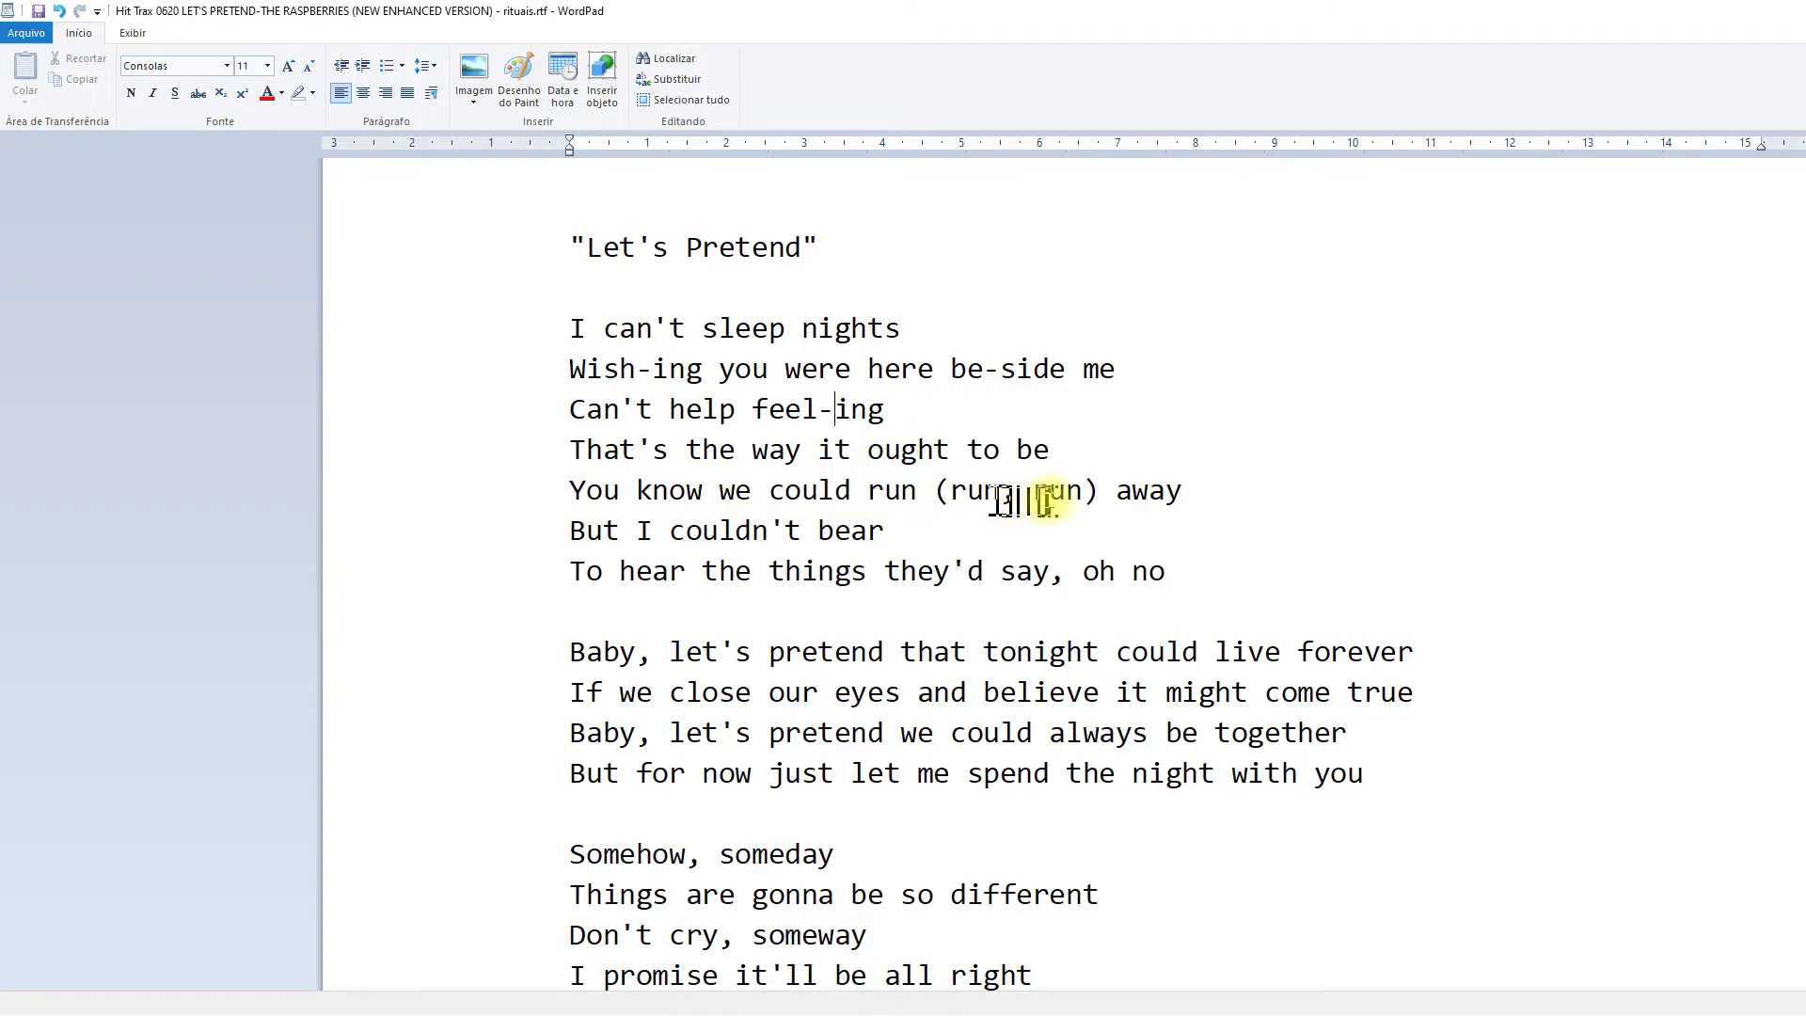
{"action": "key", "text": "space"}
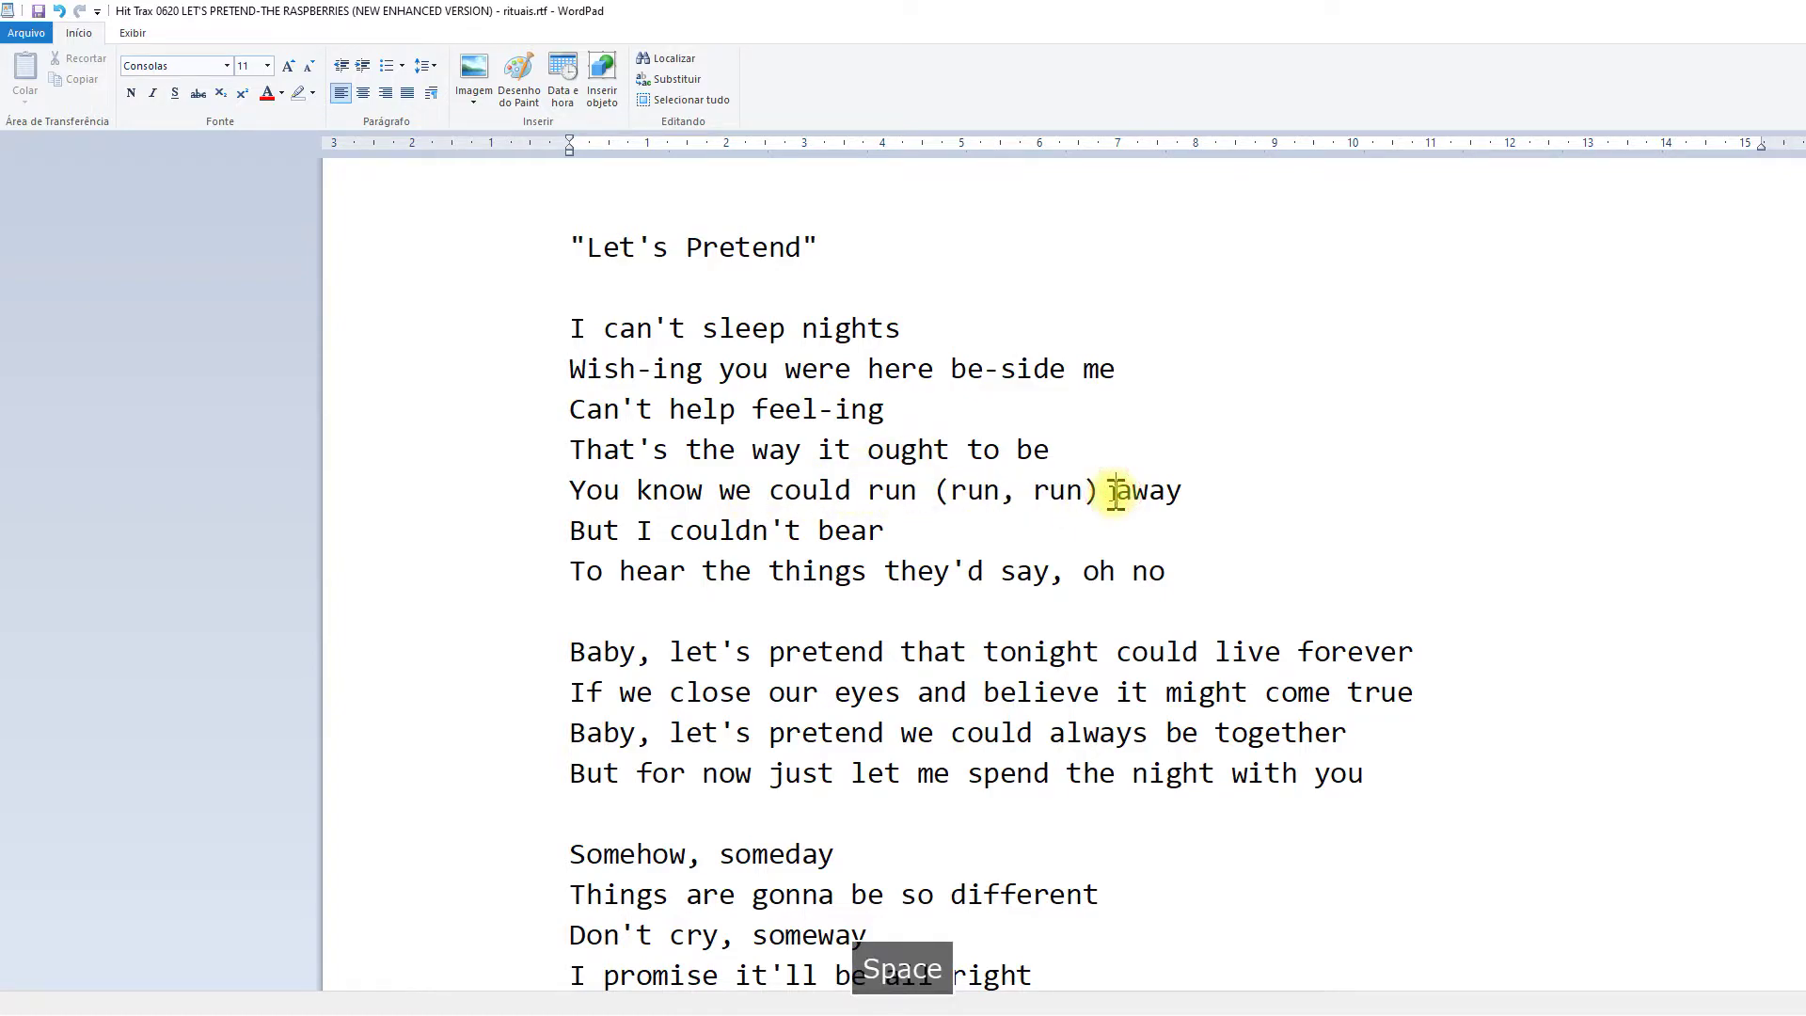
{"action": "key", "text": "BackSpace"}
{"action": "key", "text": "BackSpace"}
{"action": "key", "text": "BackSpace"}
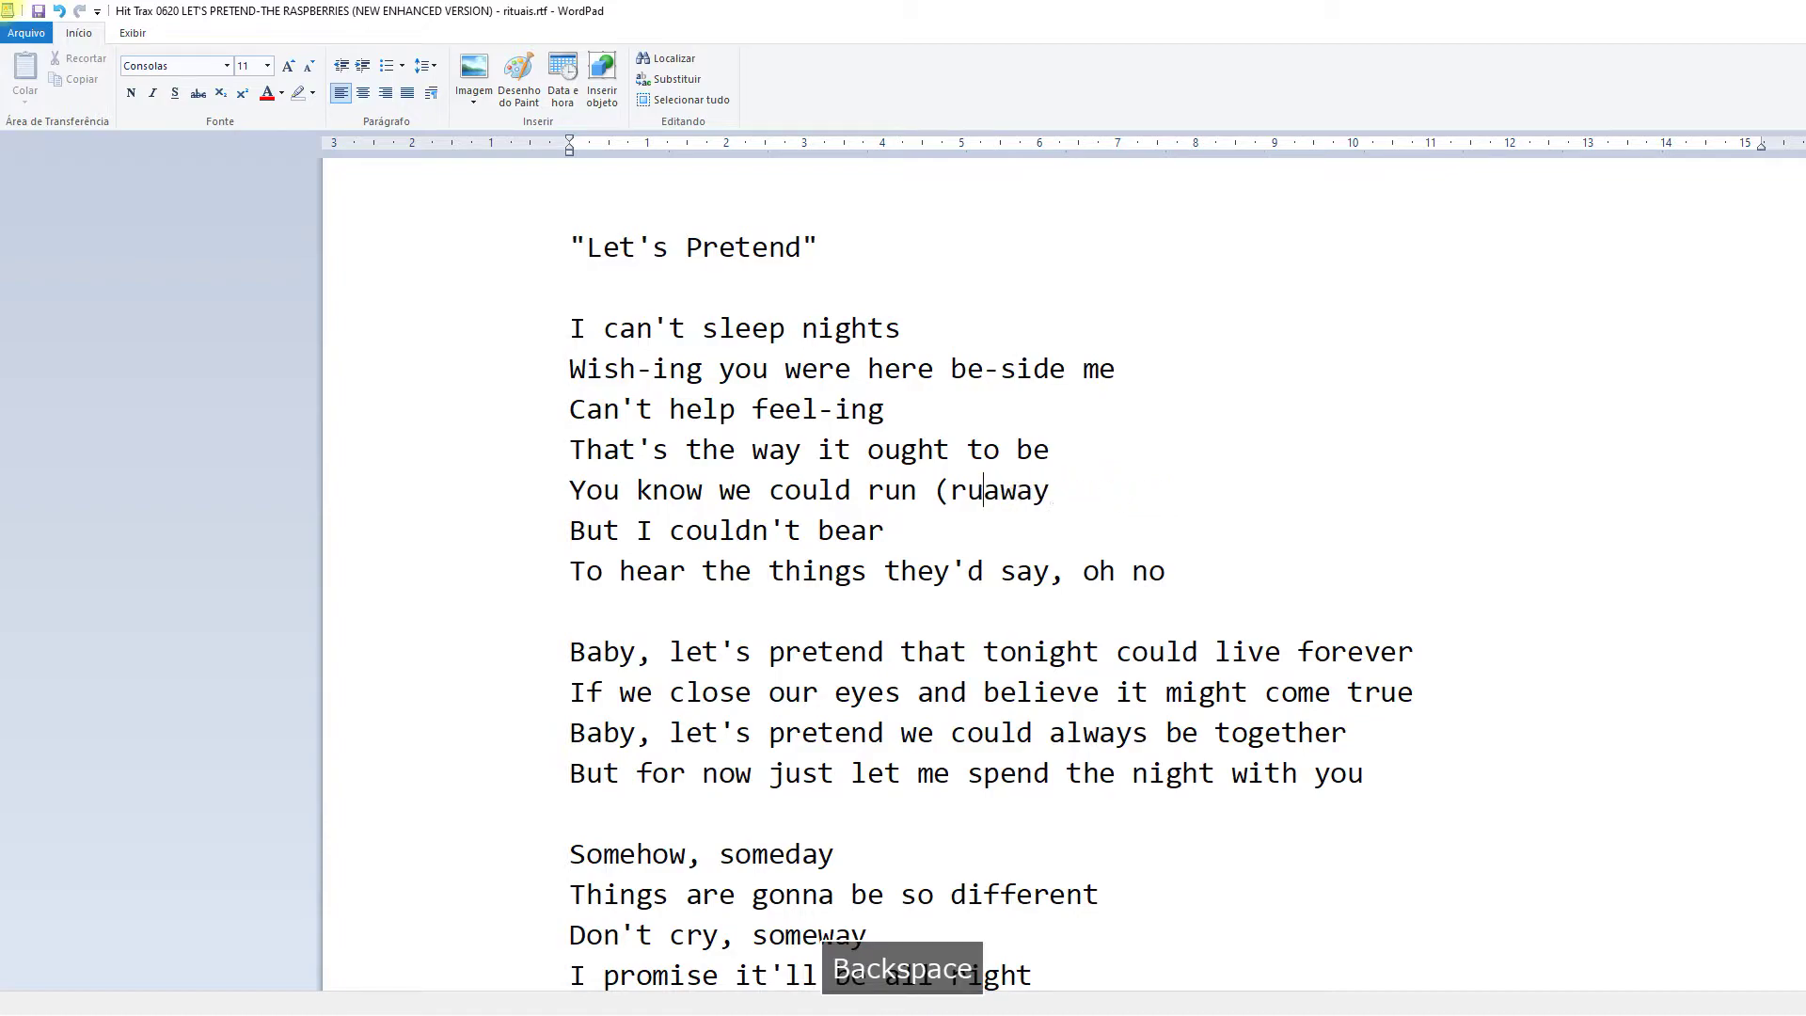
{"action": "key", "text": "Right"}
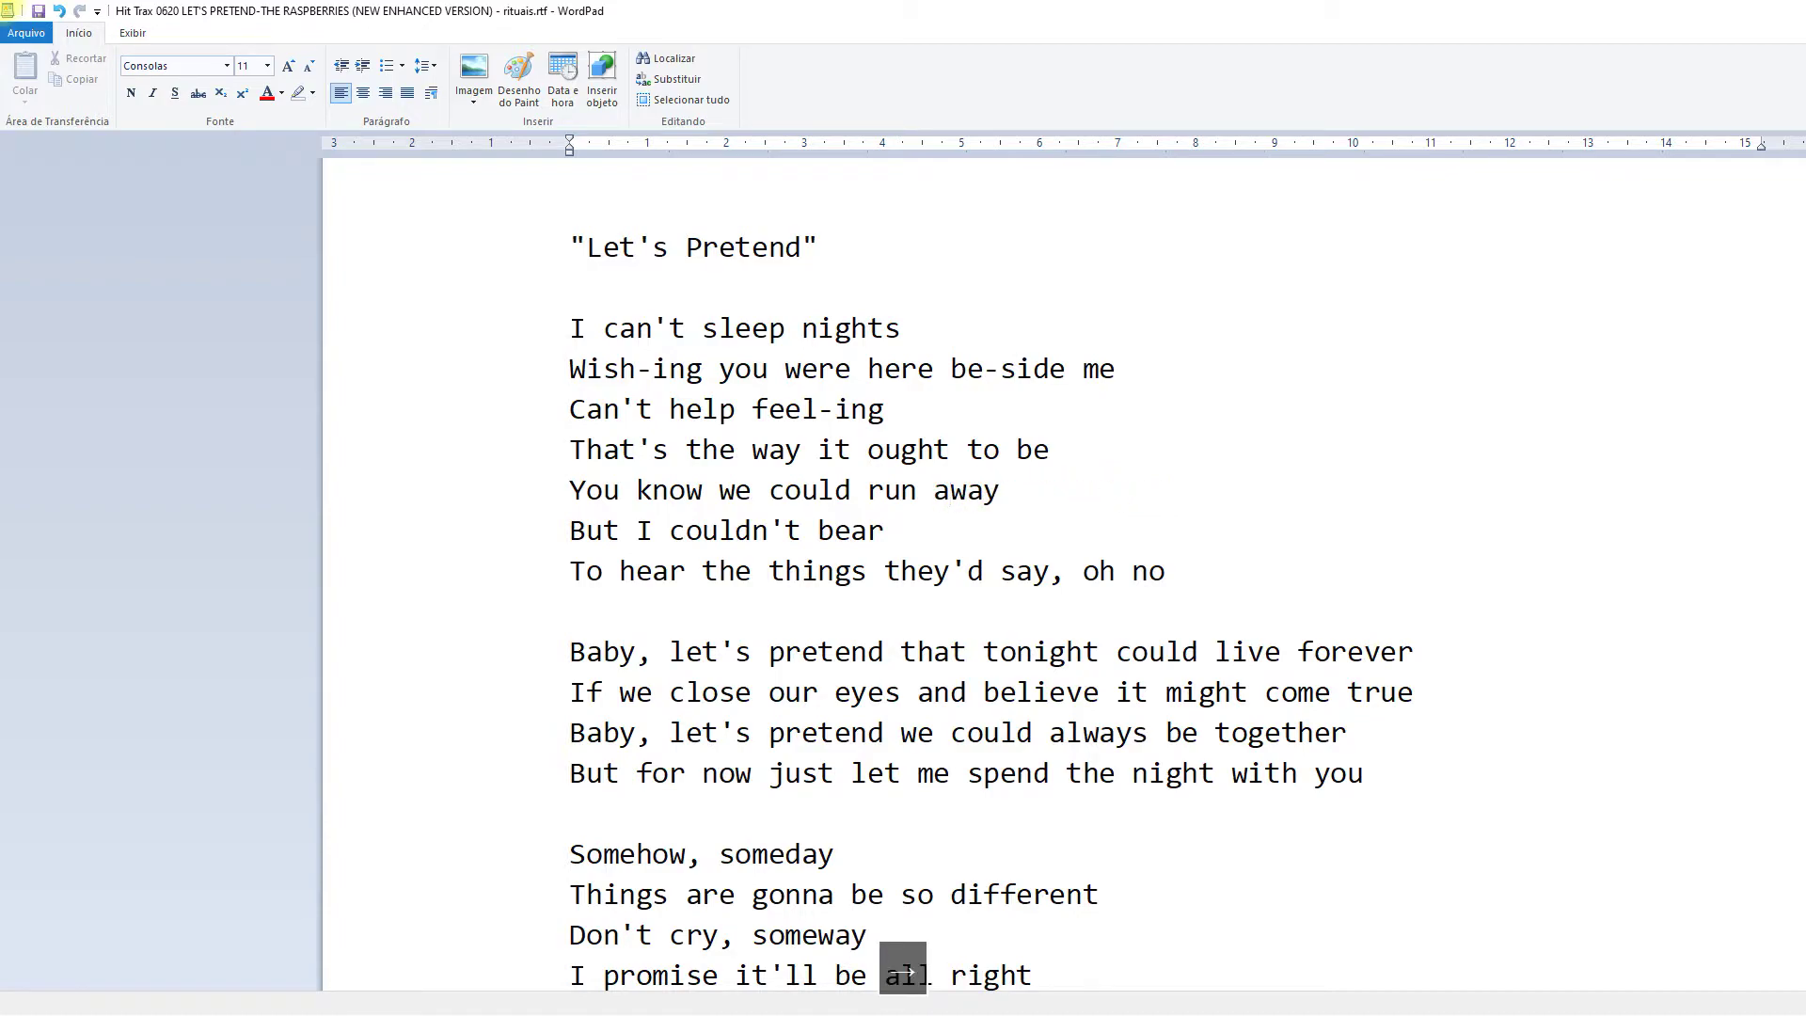
{"action": "type", "text": "-"}
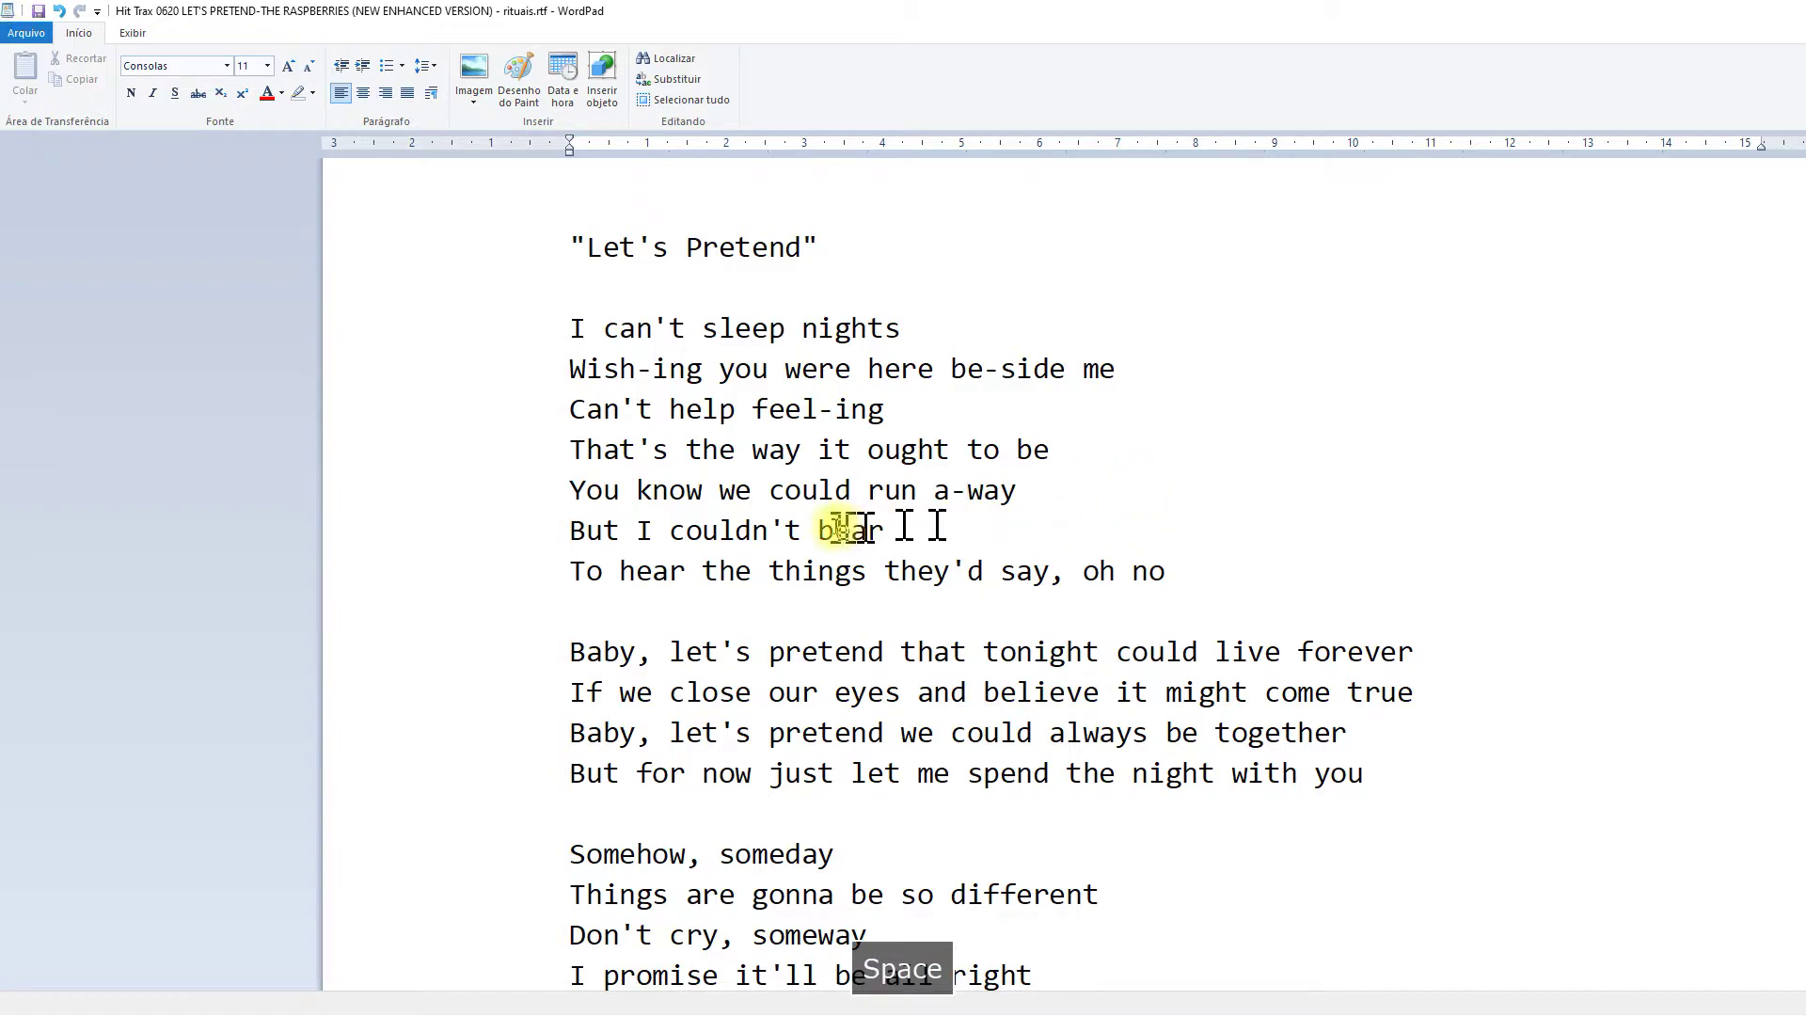
Hyphenate could-n't and make the verse's last line end 'oh oh oh no'
{"action": "scroll", "coordinate": [863, 525], "scroll_direction": "down", "scroll_amount": 1}
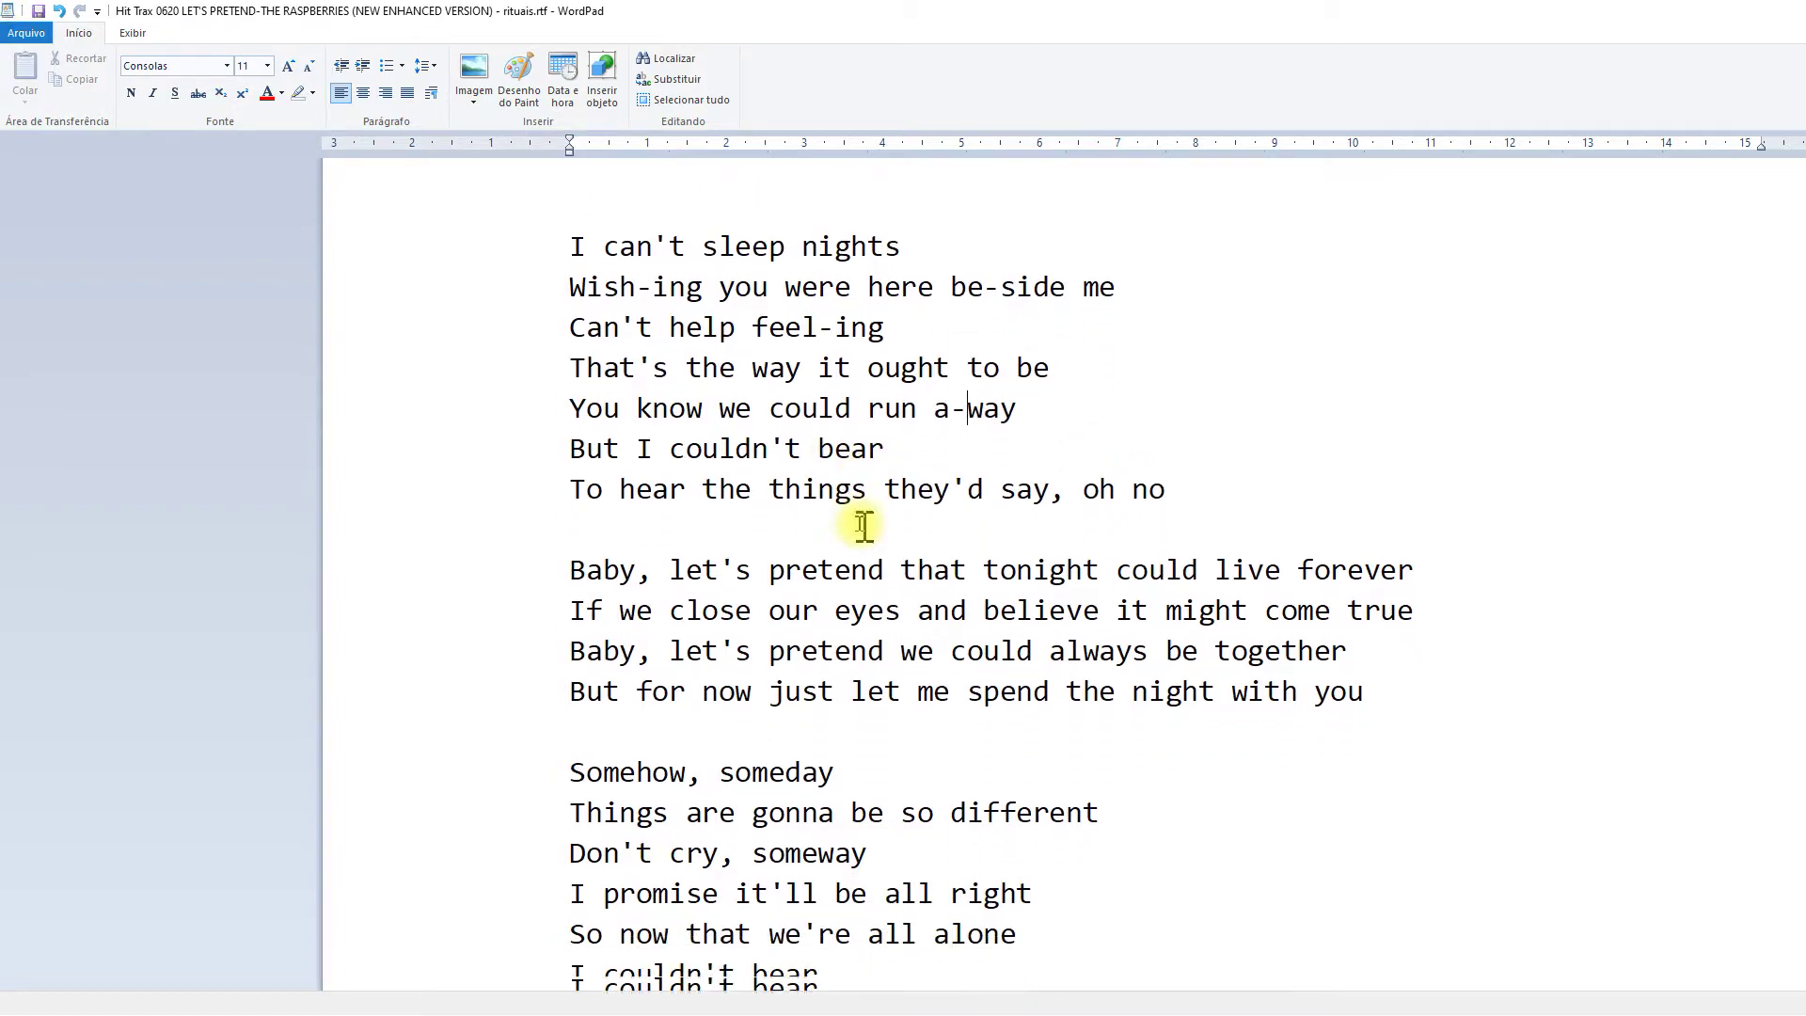
{"action": "left_click", "coordinate": [755, 448]}
{"action": "key", "text": "space"}
{"action": "type", "text": "-"}
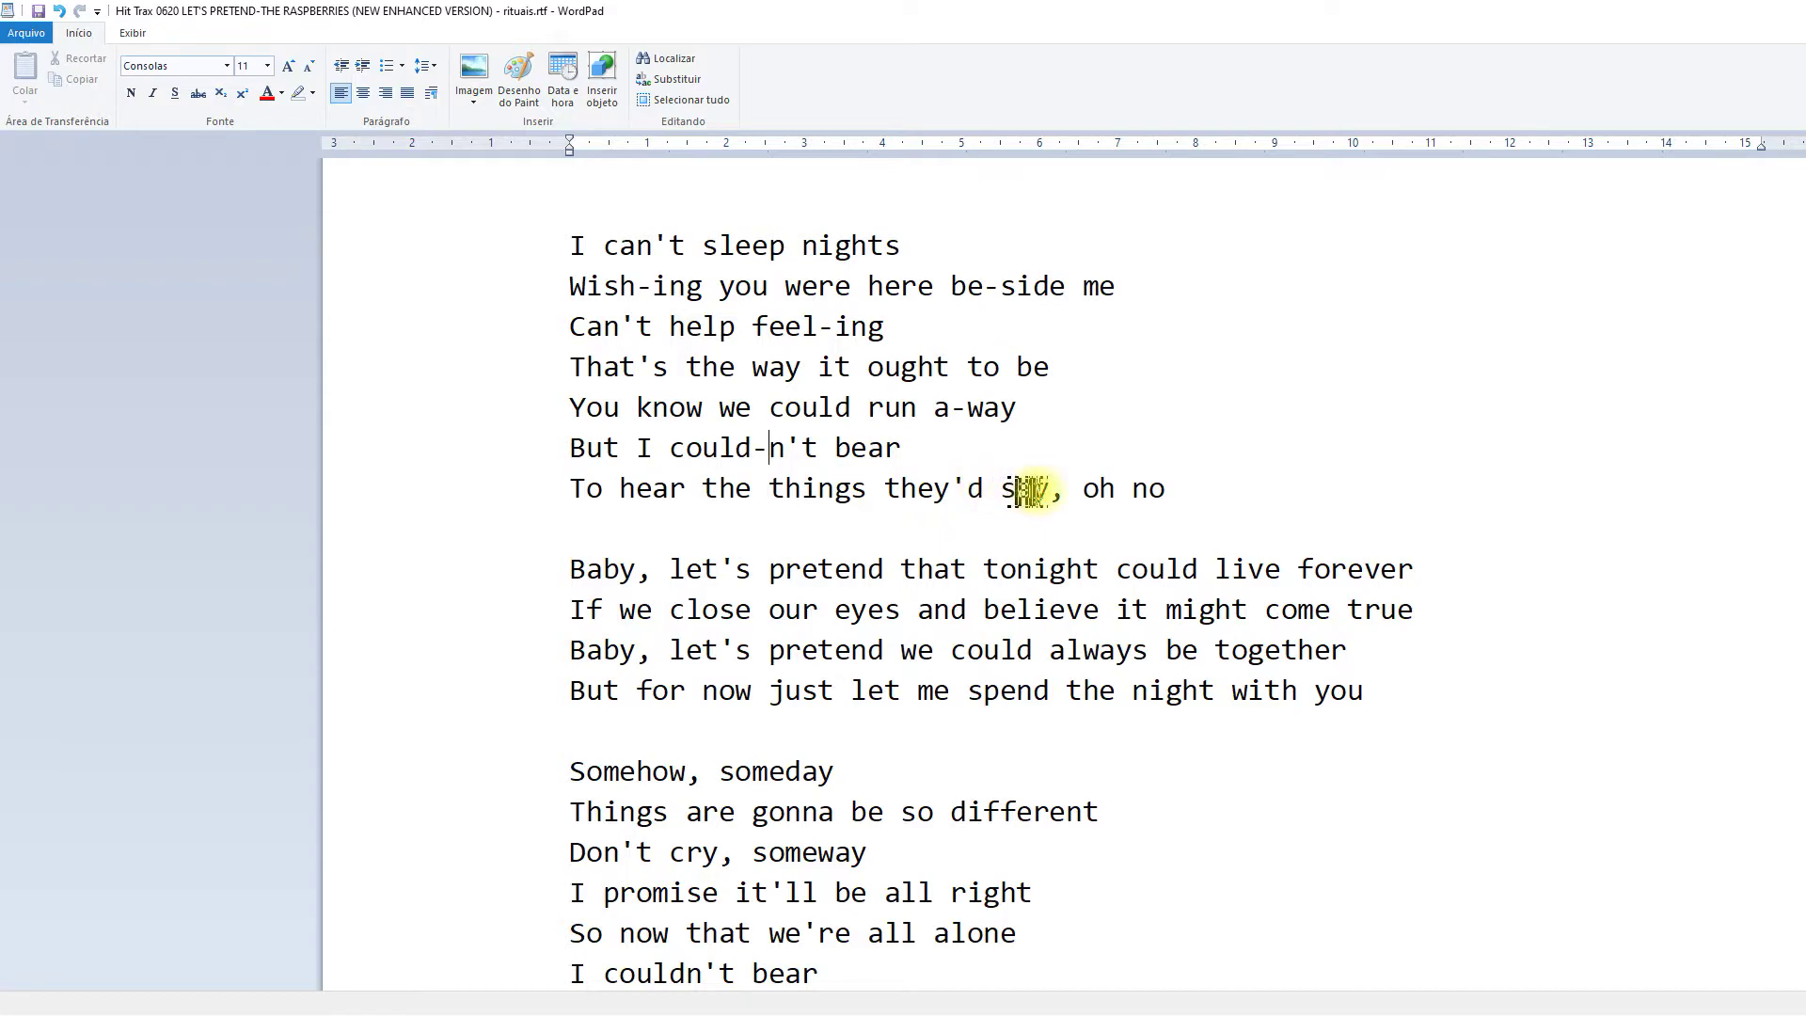
{"action": "key", "text": "space"}
{"action": "left_click_drag", "start_coordinate": [1082, 488], "coordinate": [1125, 488]}
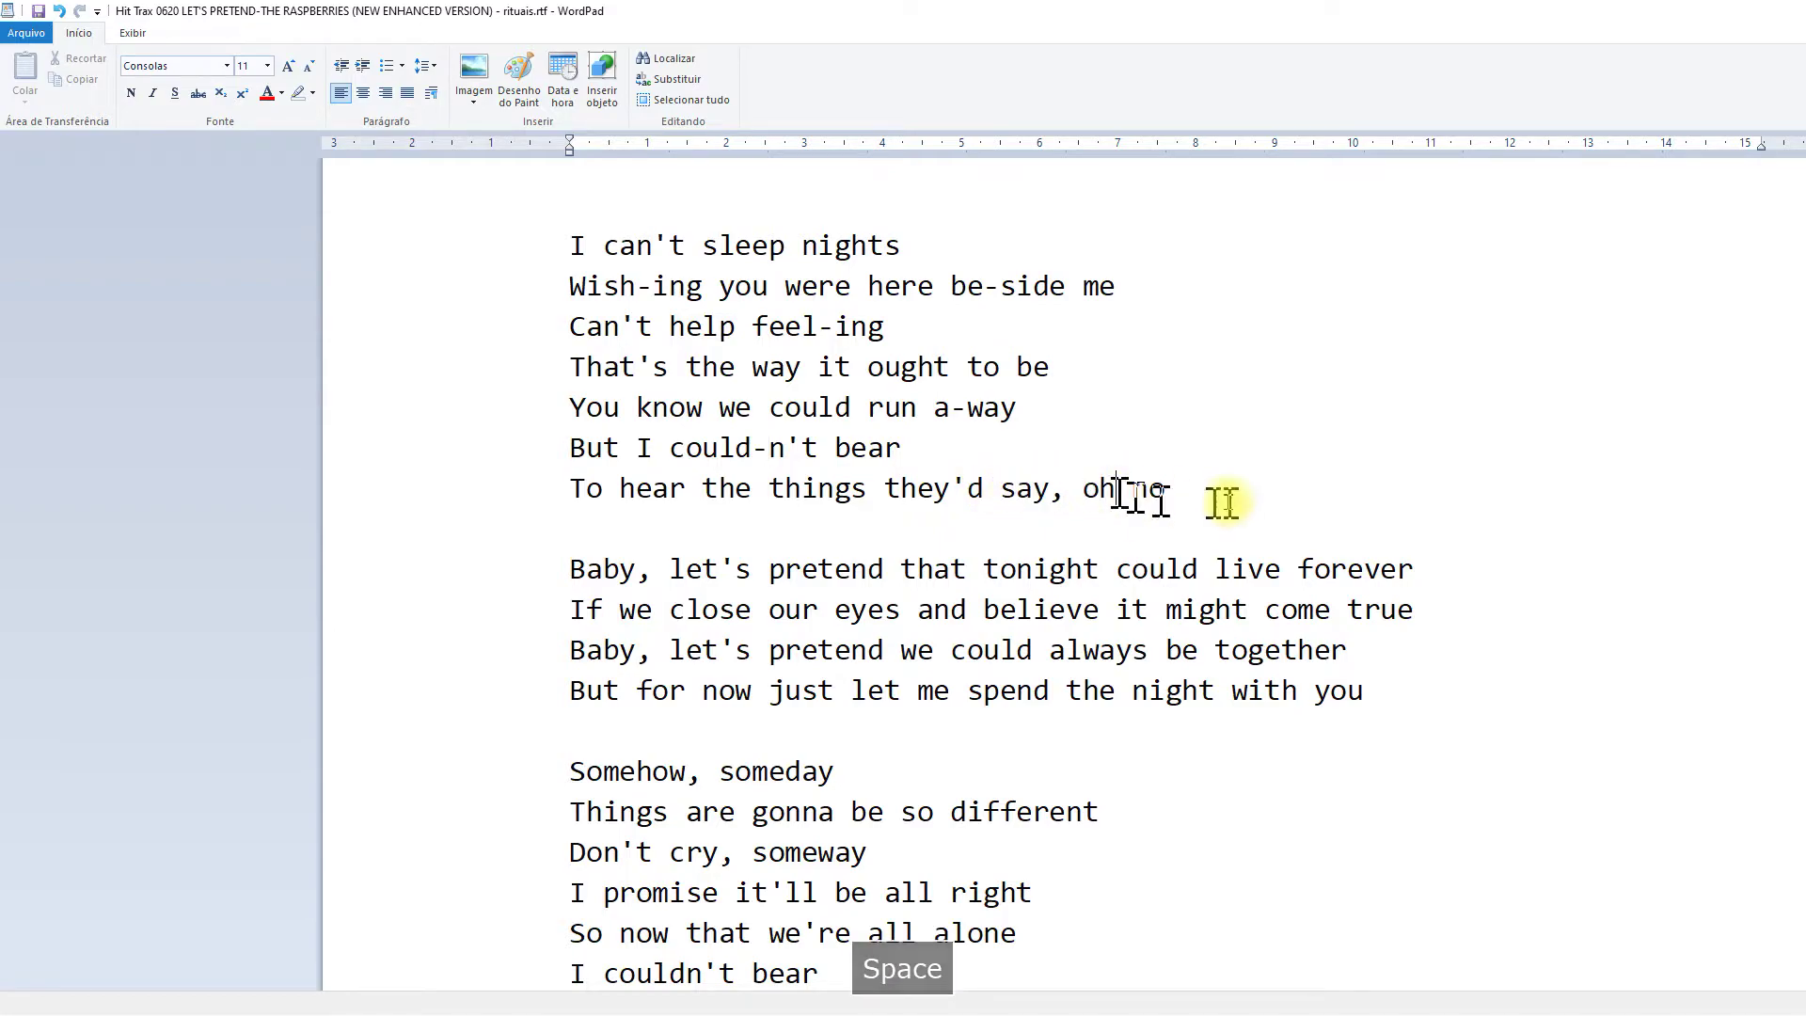
{"action": "key", "text": "BackSpace"}
{"action": "type", "text": "oh oh ohh"}
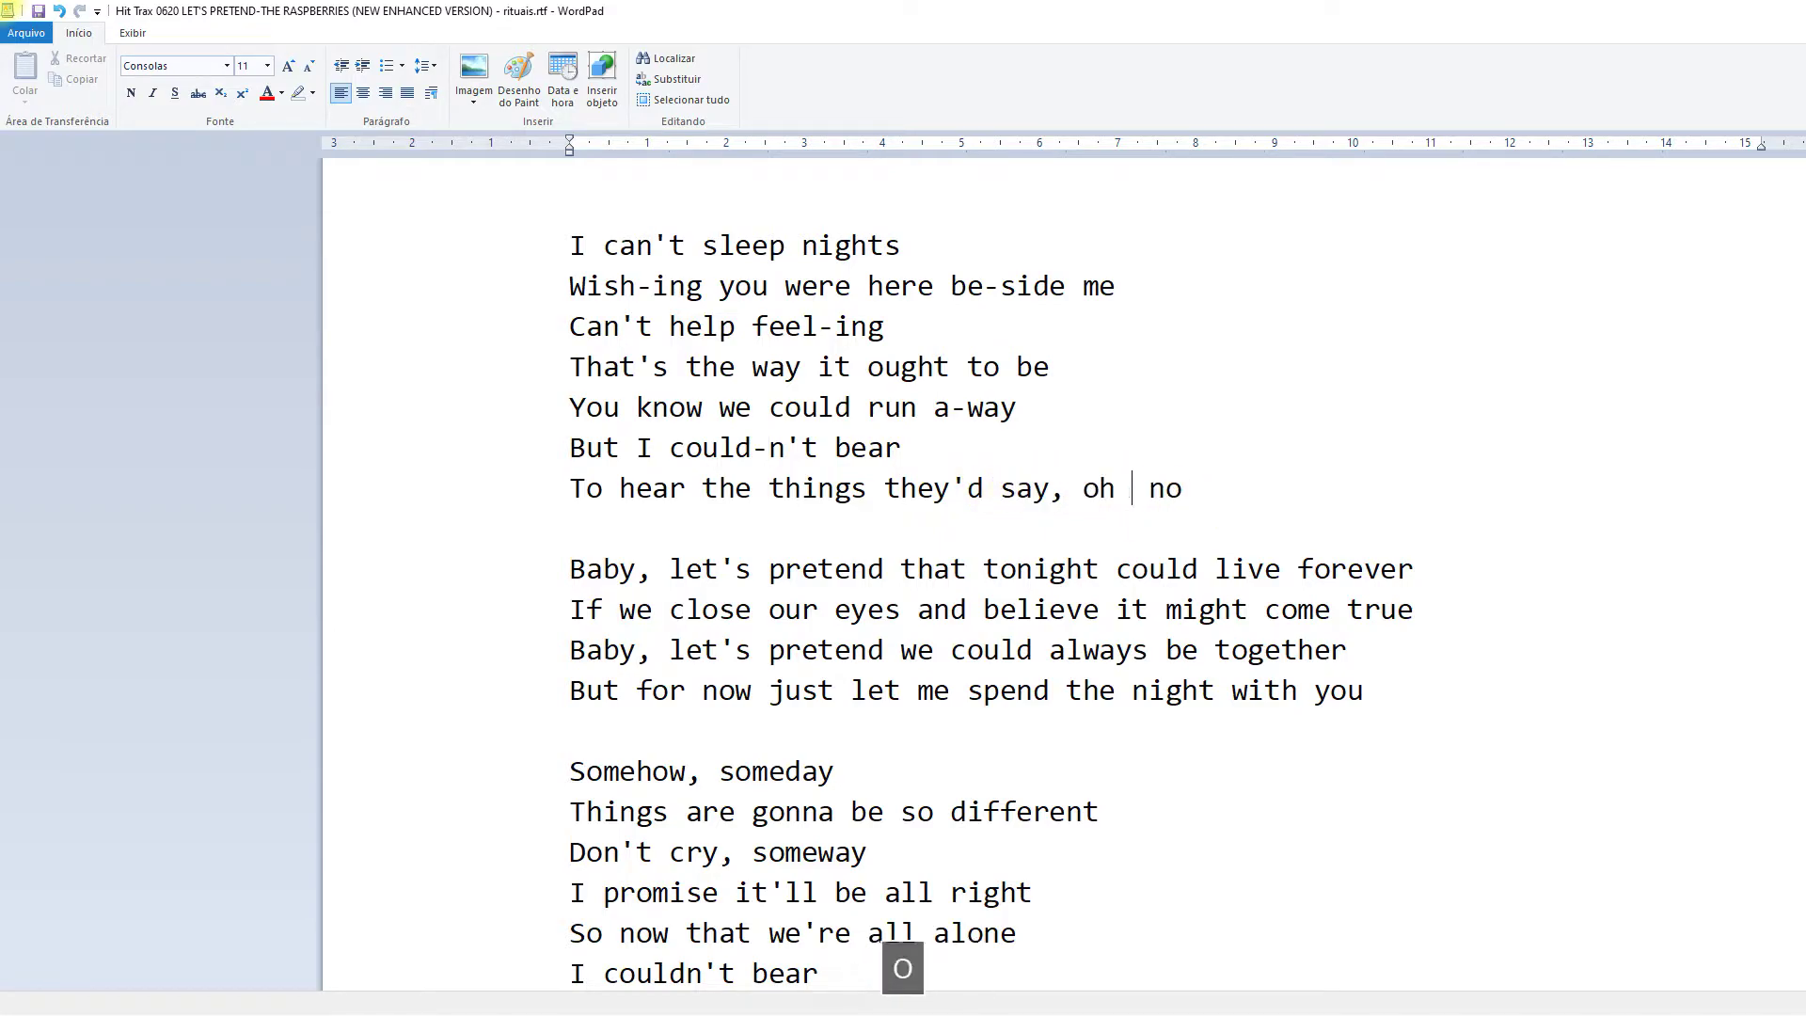
{"action": "key", "text": "BackSpace"}
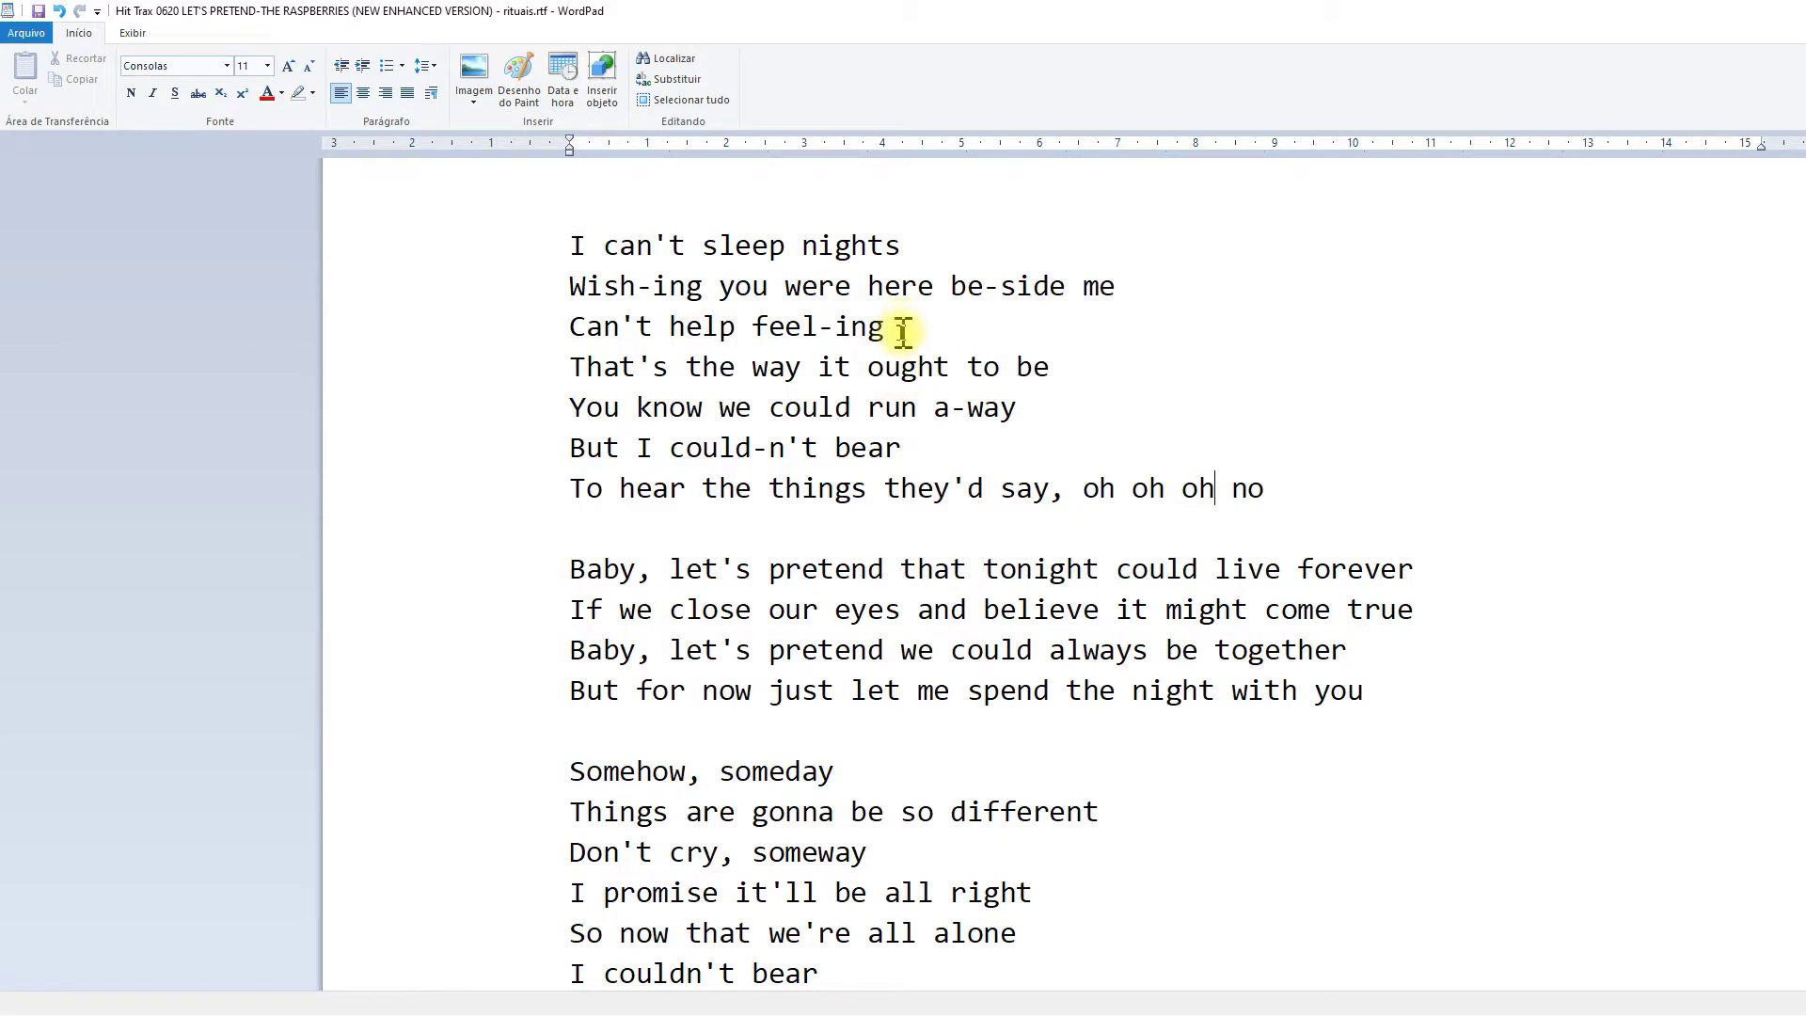
{"action": "scroll", "coordinate": [715, 565], "scroll_direction": "down", "scroll_amount": 2}
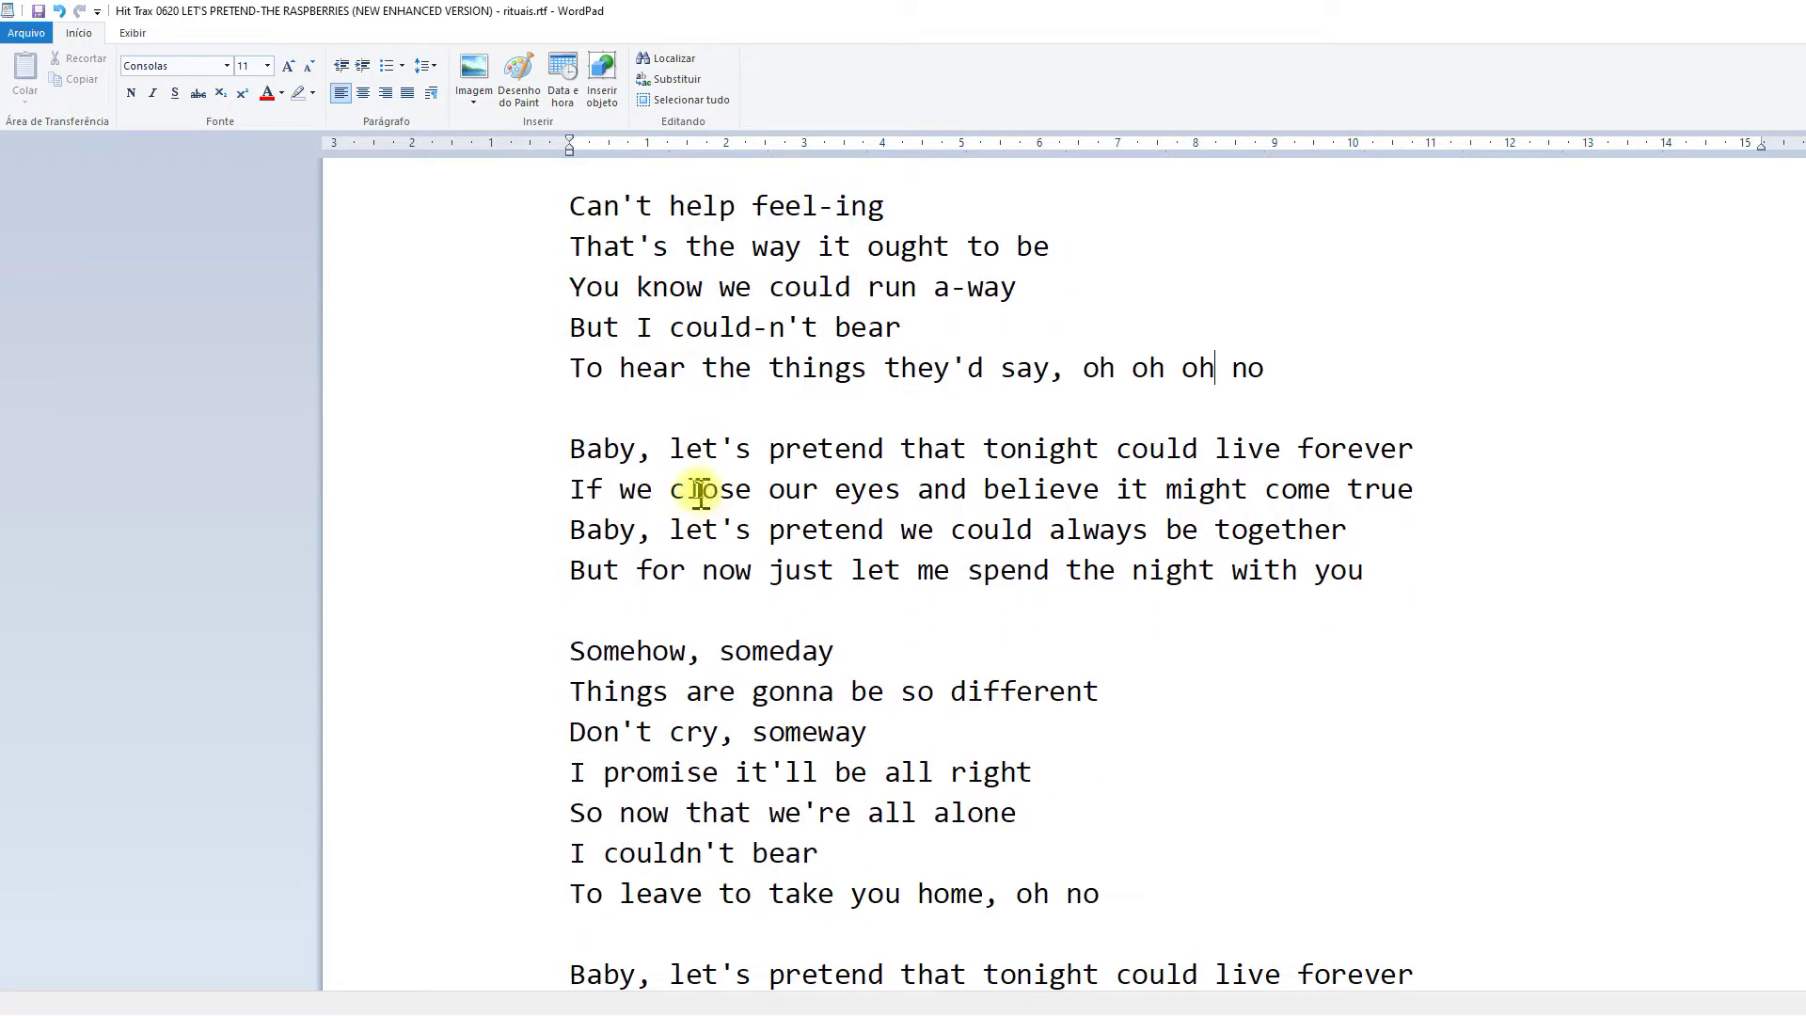
Bold the four chorus lines and hyphenate pre-tend and to-night
{"action": "left_click_drag", "start_coordinate": [512, 330], "coordinate": [522, 447]}
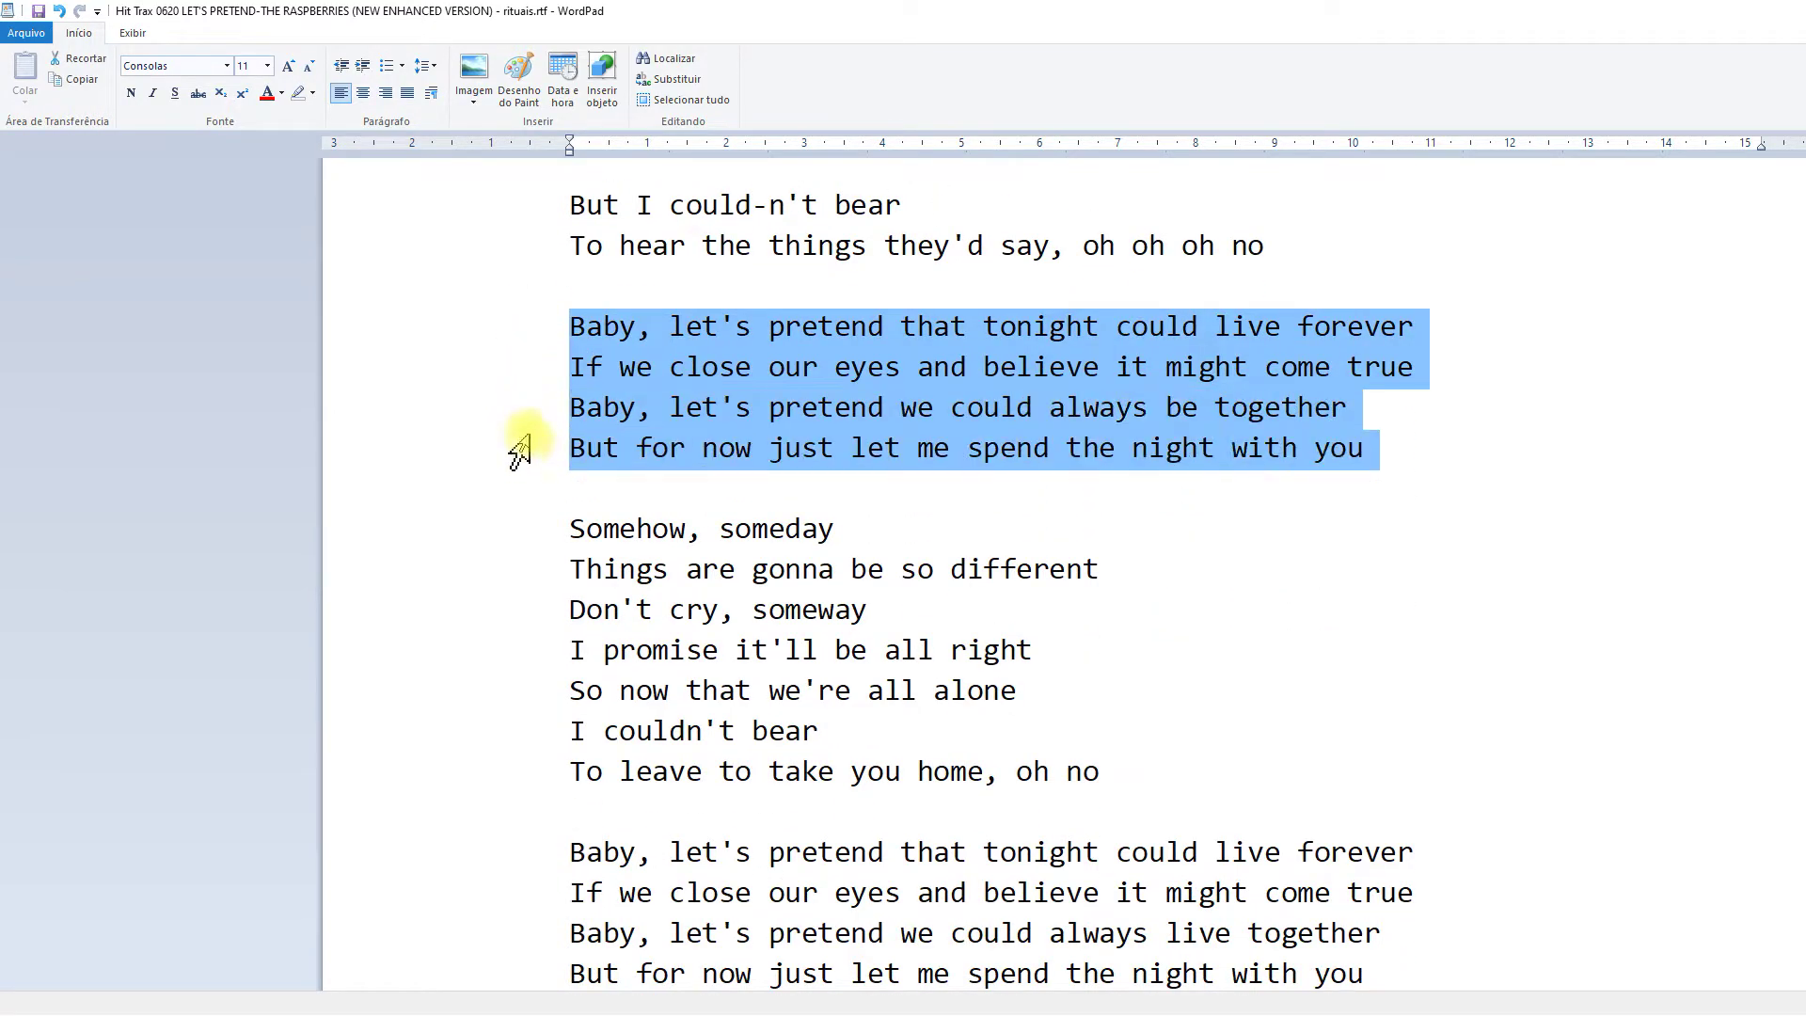
{"action": "key", "text": "ctrl+n"}
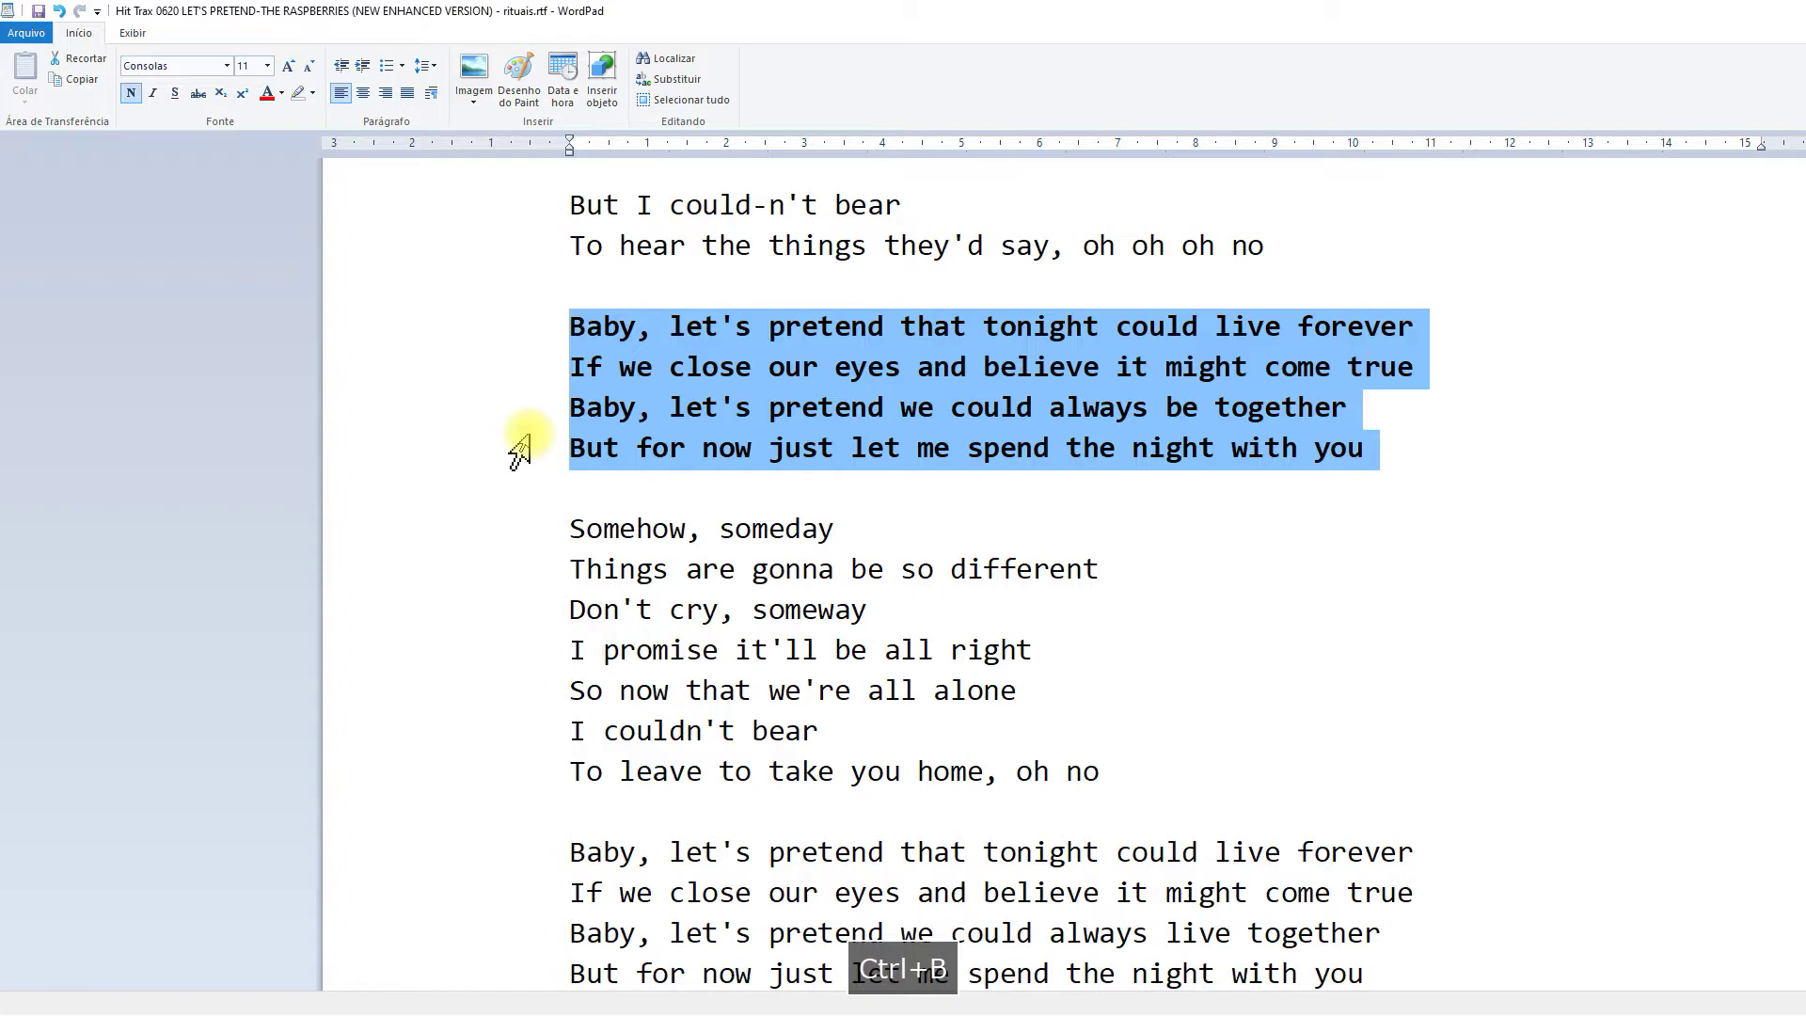
{"action": "left_click", "coordinate": [821, 329]}
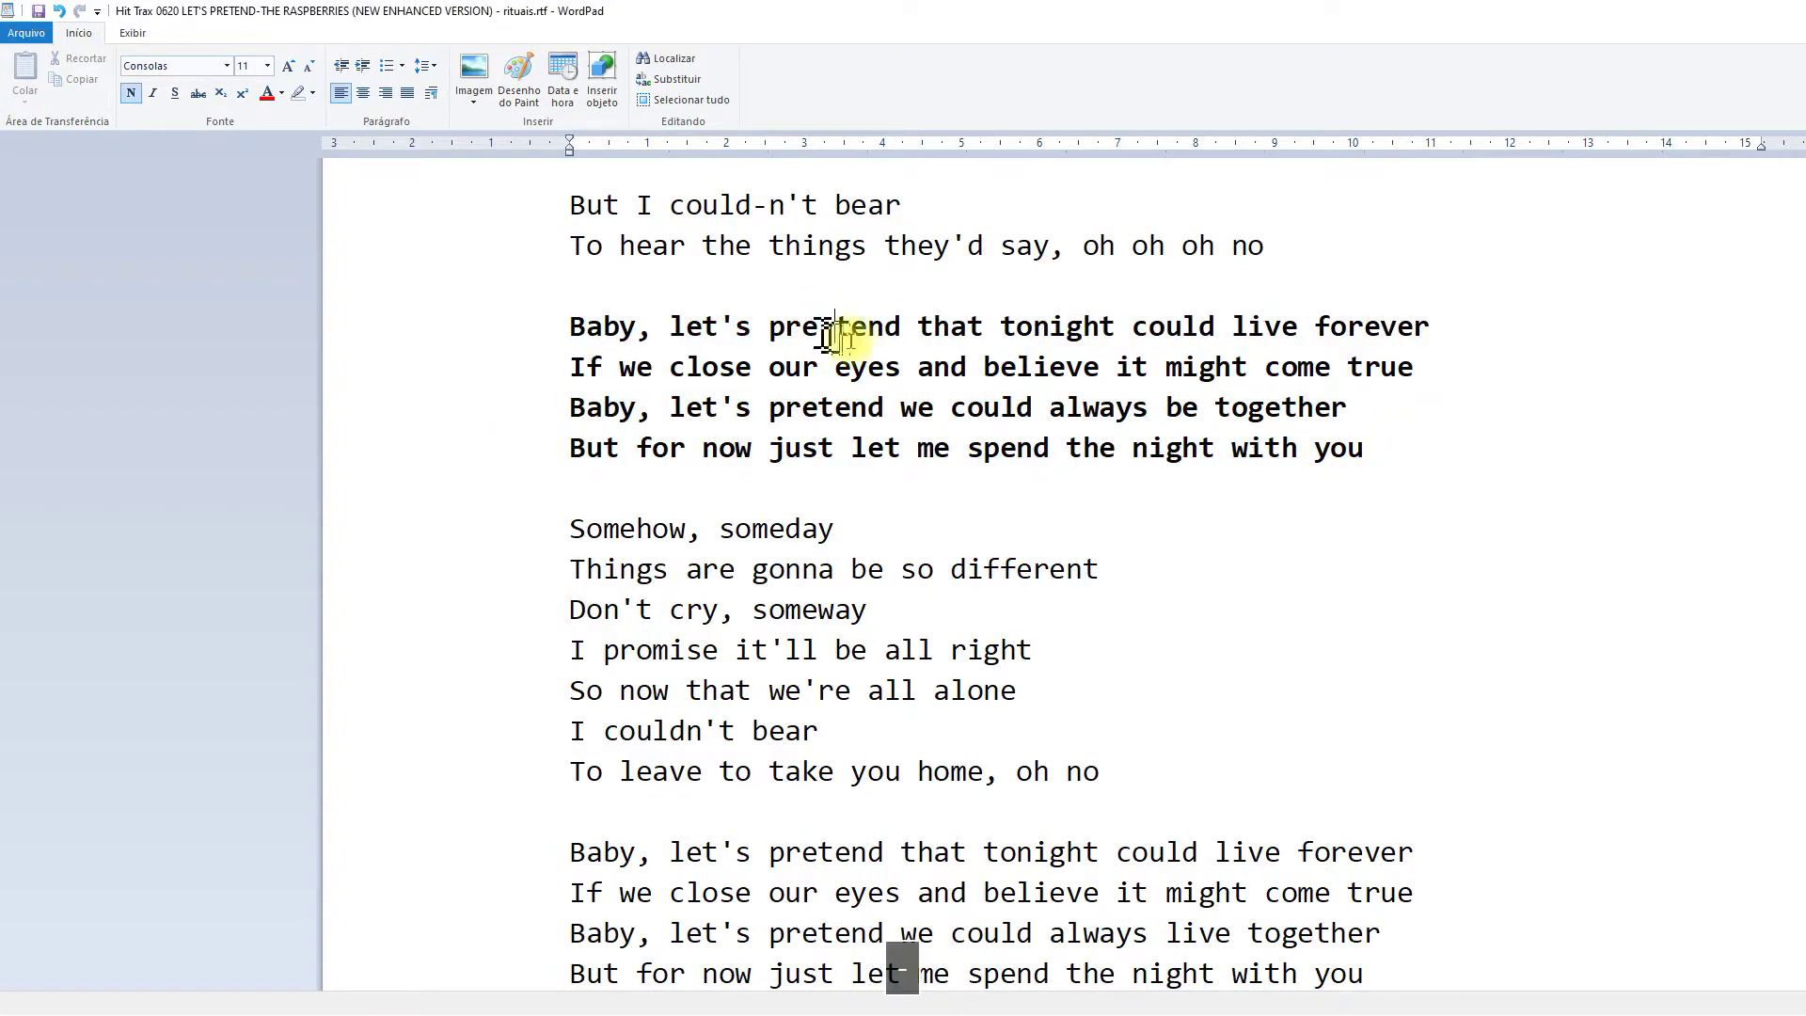
{"action": "left_click", "coordinate": [1030, 327]}
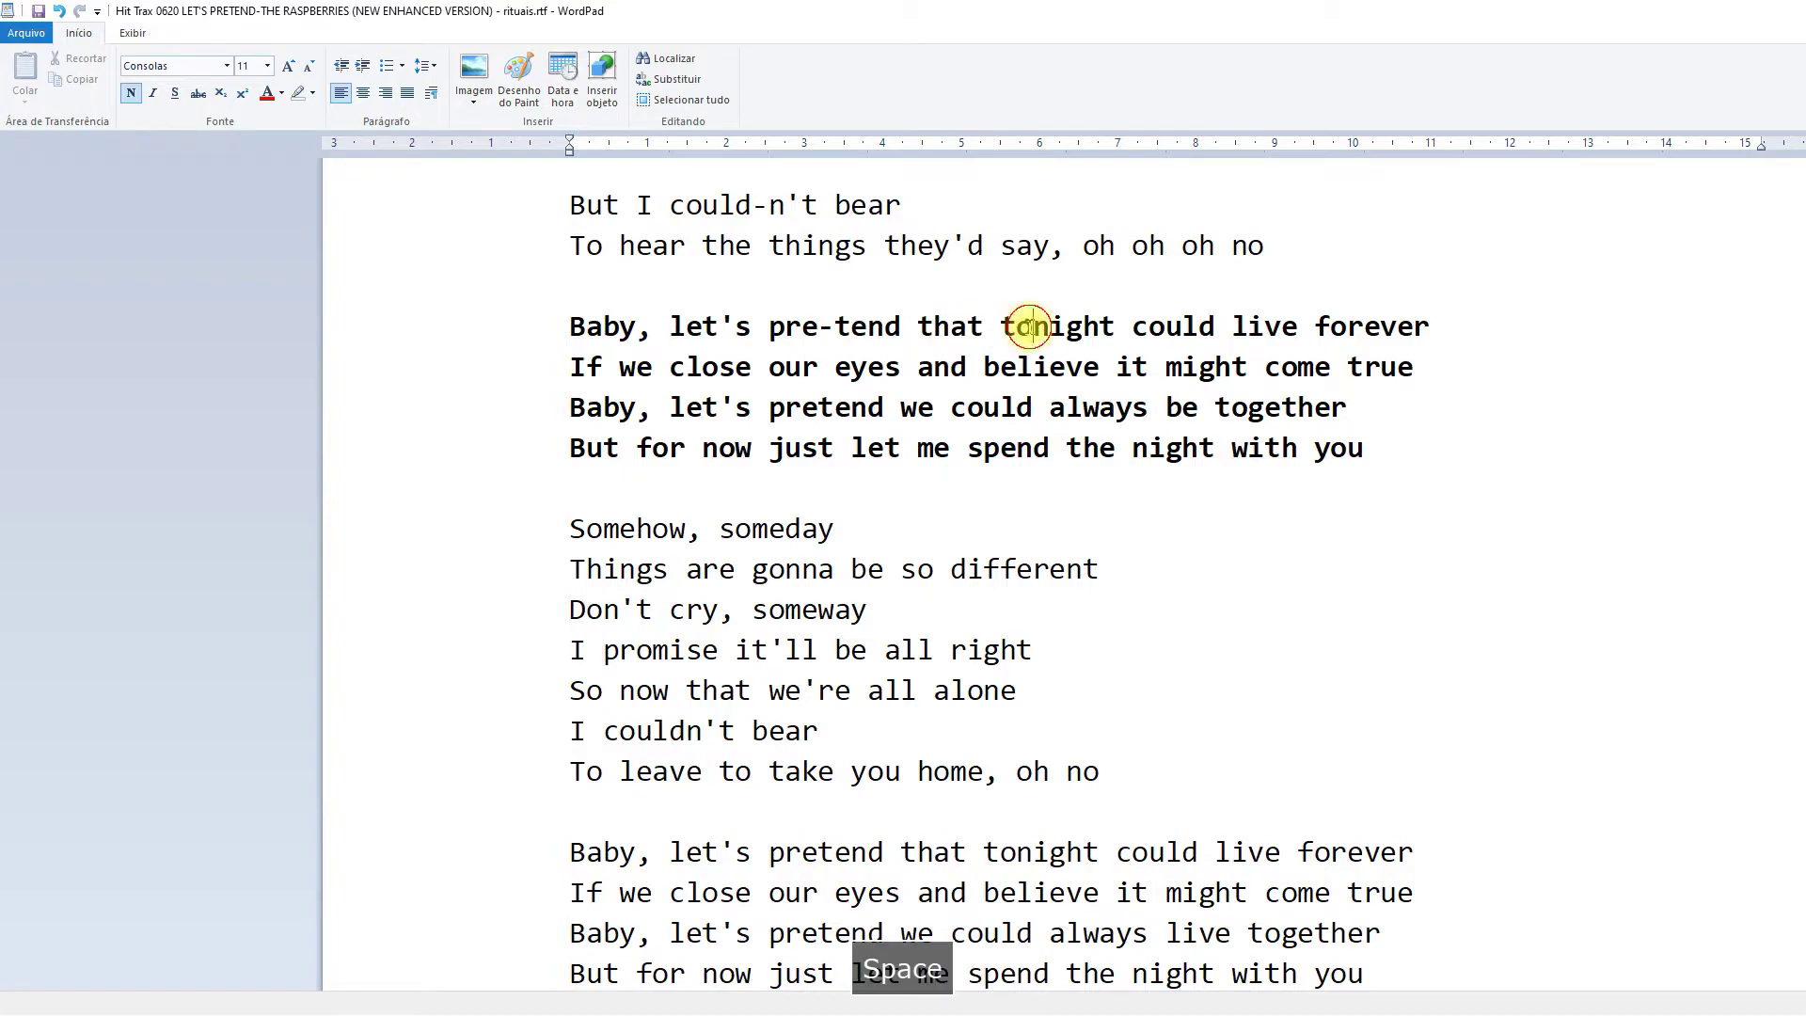
{"action": "type", "text": "-"}
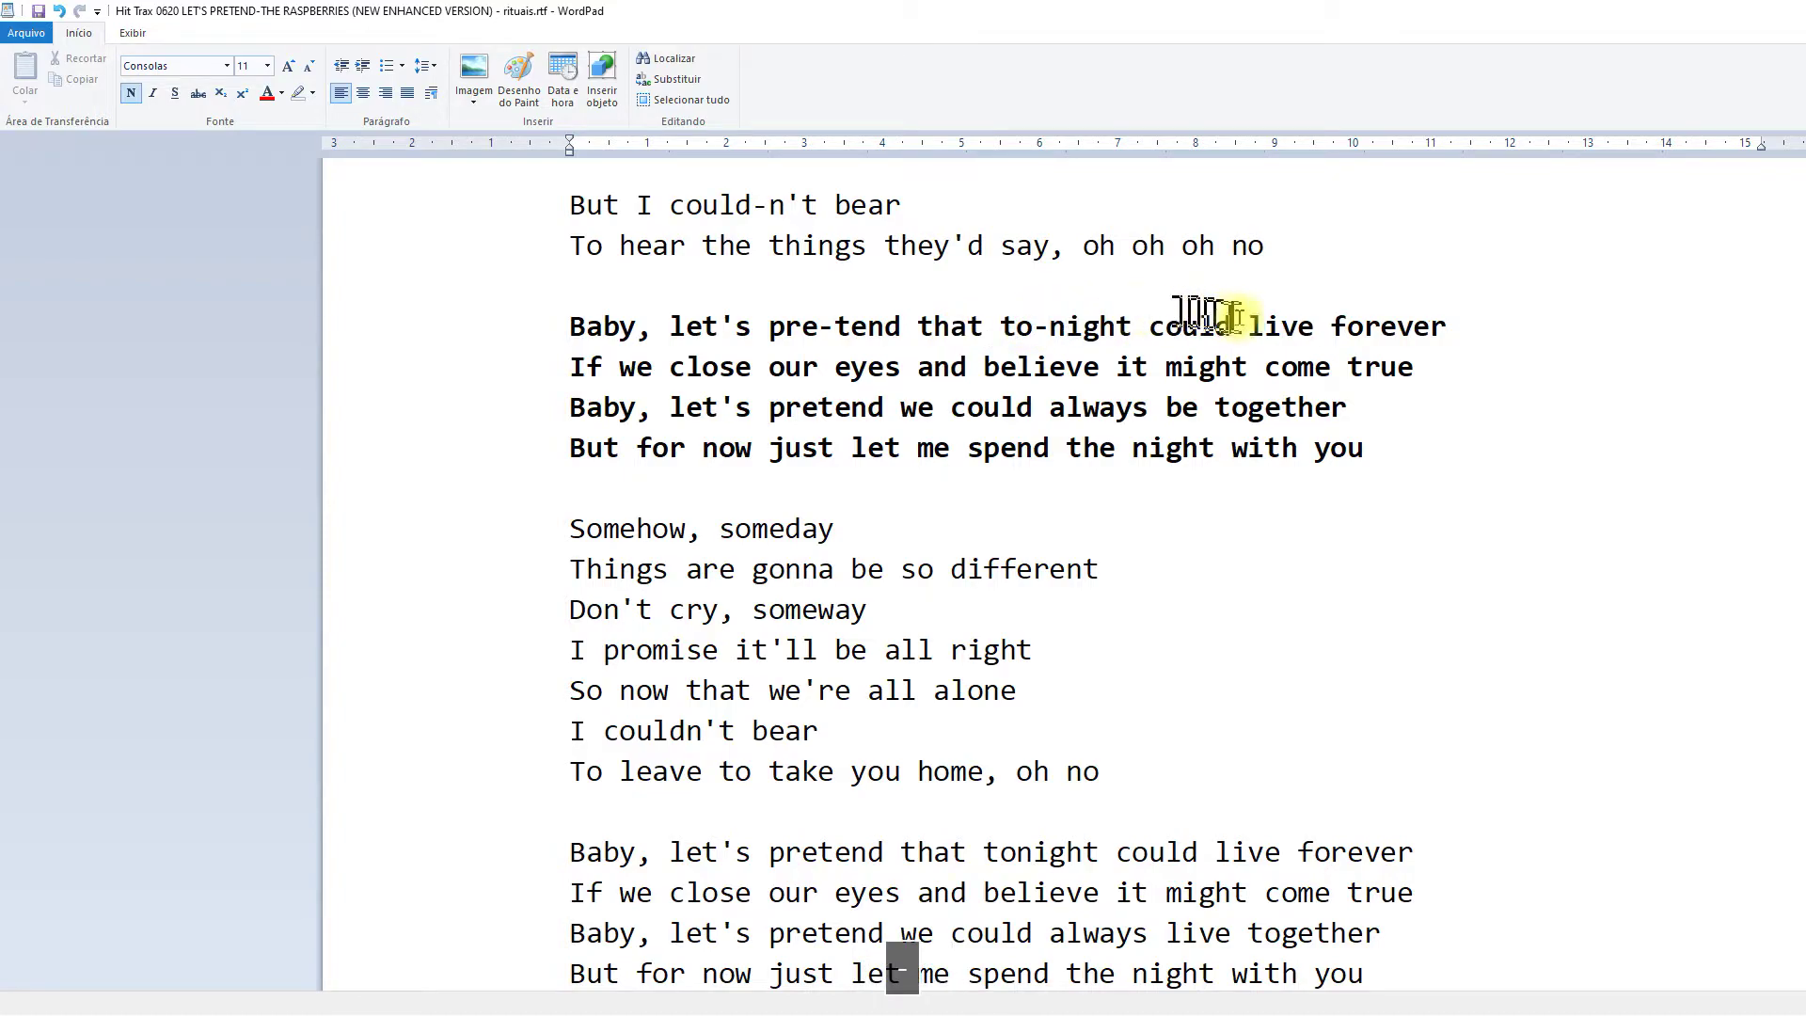
Stretch forever into fo-re-e-e-ver
{"action": "left_click", "coordinate": [1331, 328]}
{"action": "left_click", "coordinate": [1364, 327]}
{"action": "type", "text": "-"}
{"action": "left_click", "coordinate": [1413, 327]}
{"action": "type", "text": "-re-"}
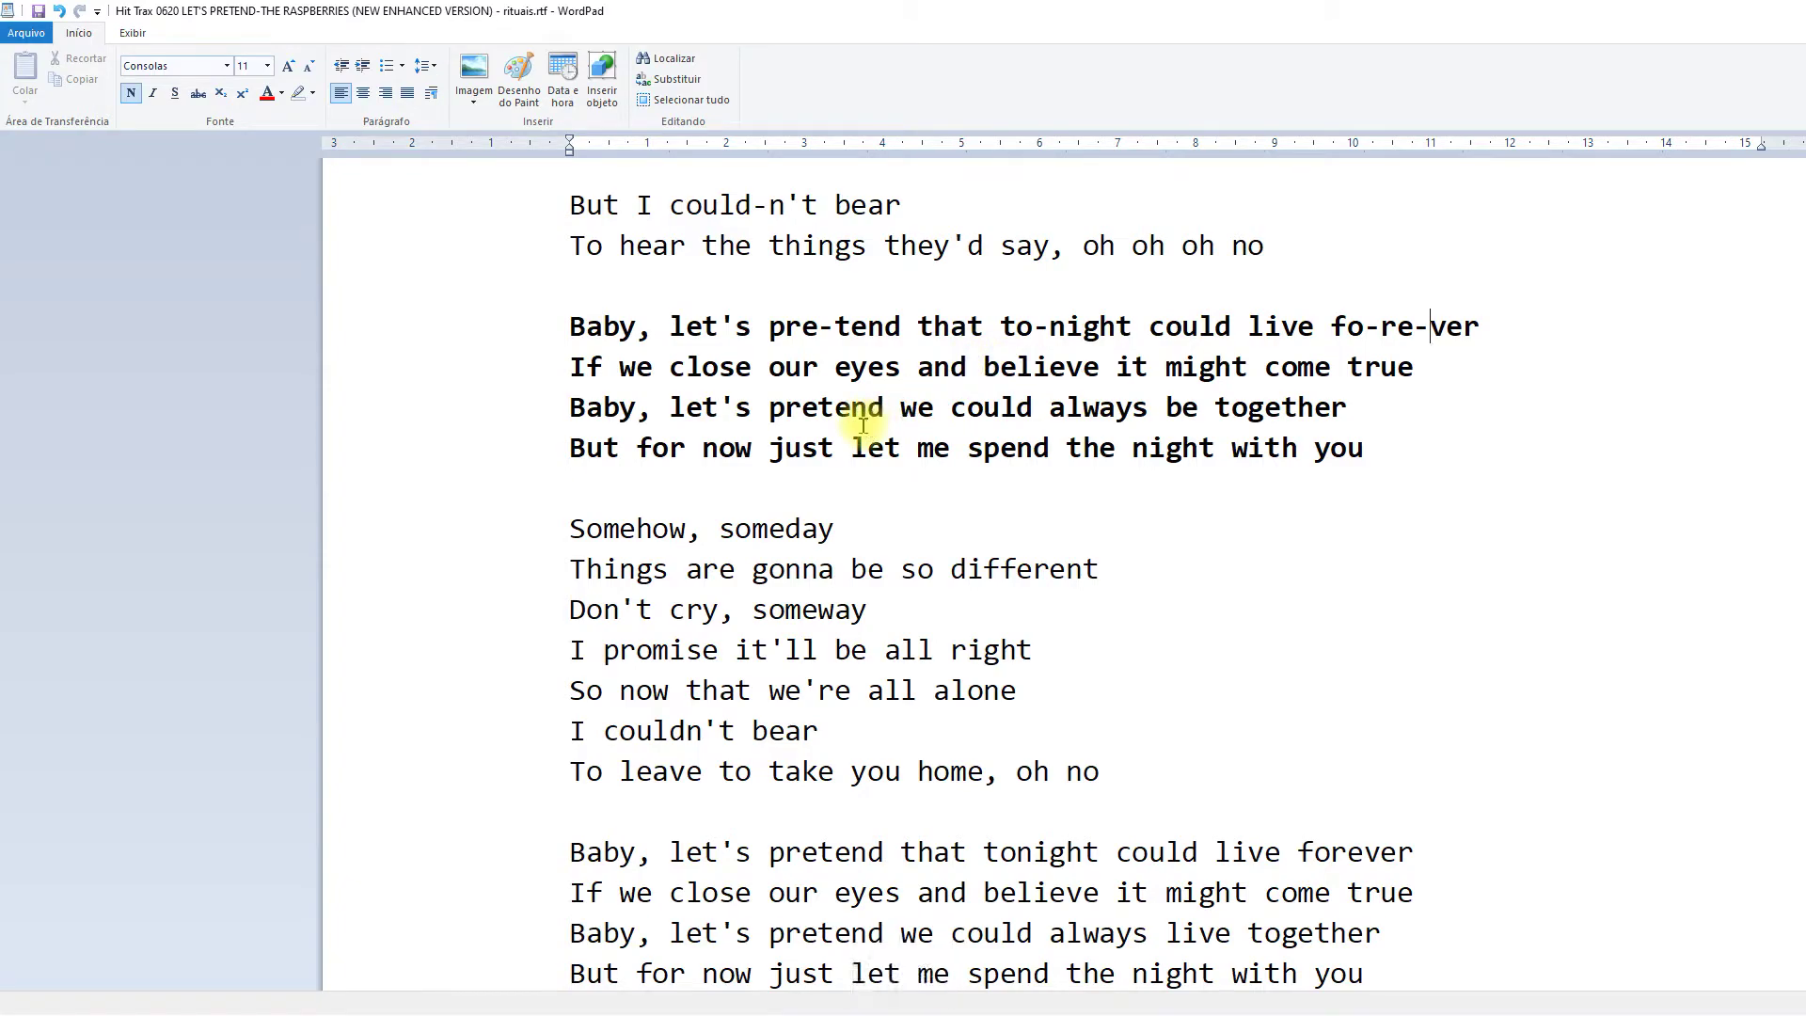
{"action": "key", "text": "space"}
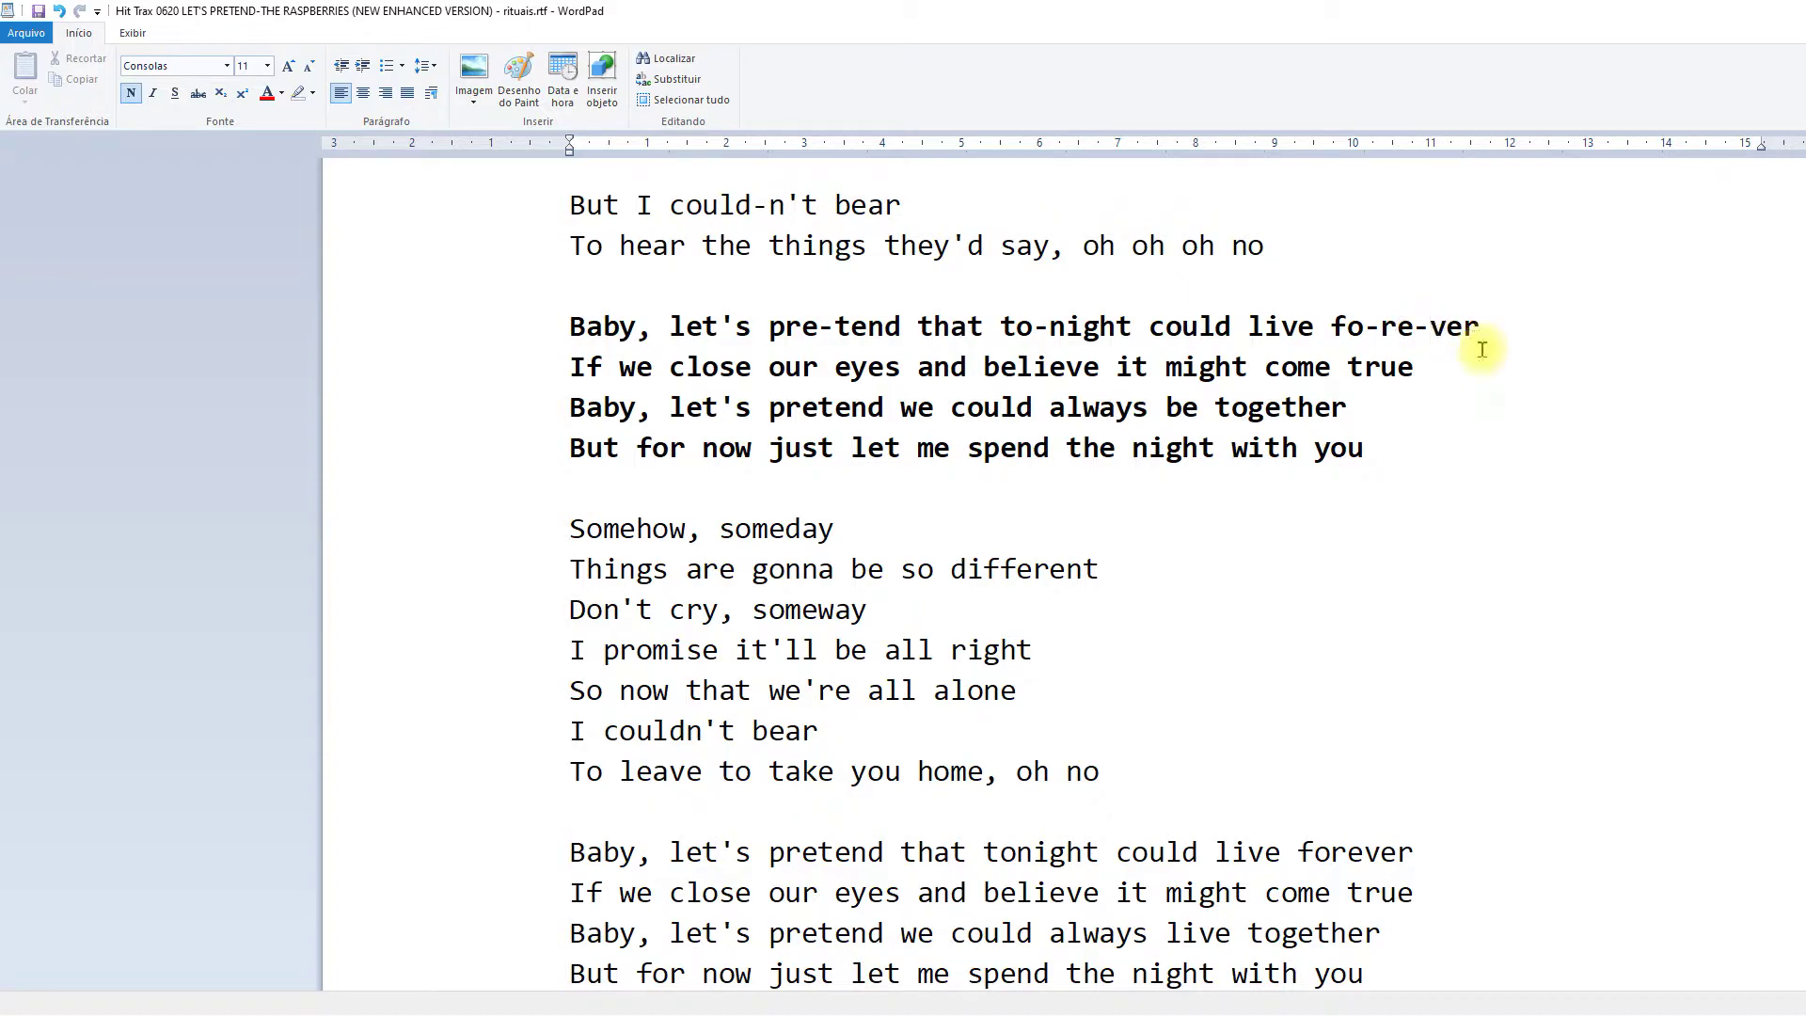
{"action": "type", "text": "e-e"}
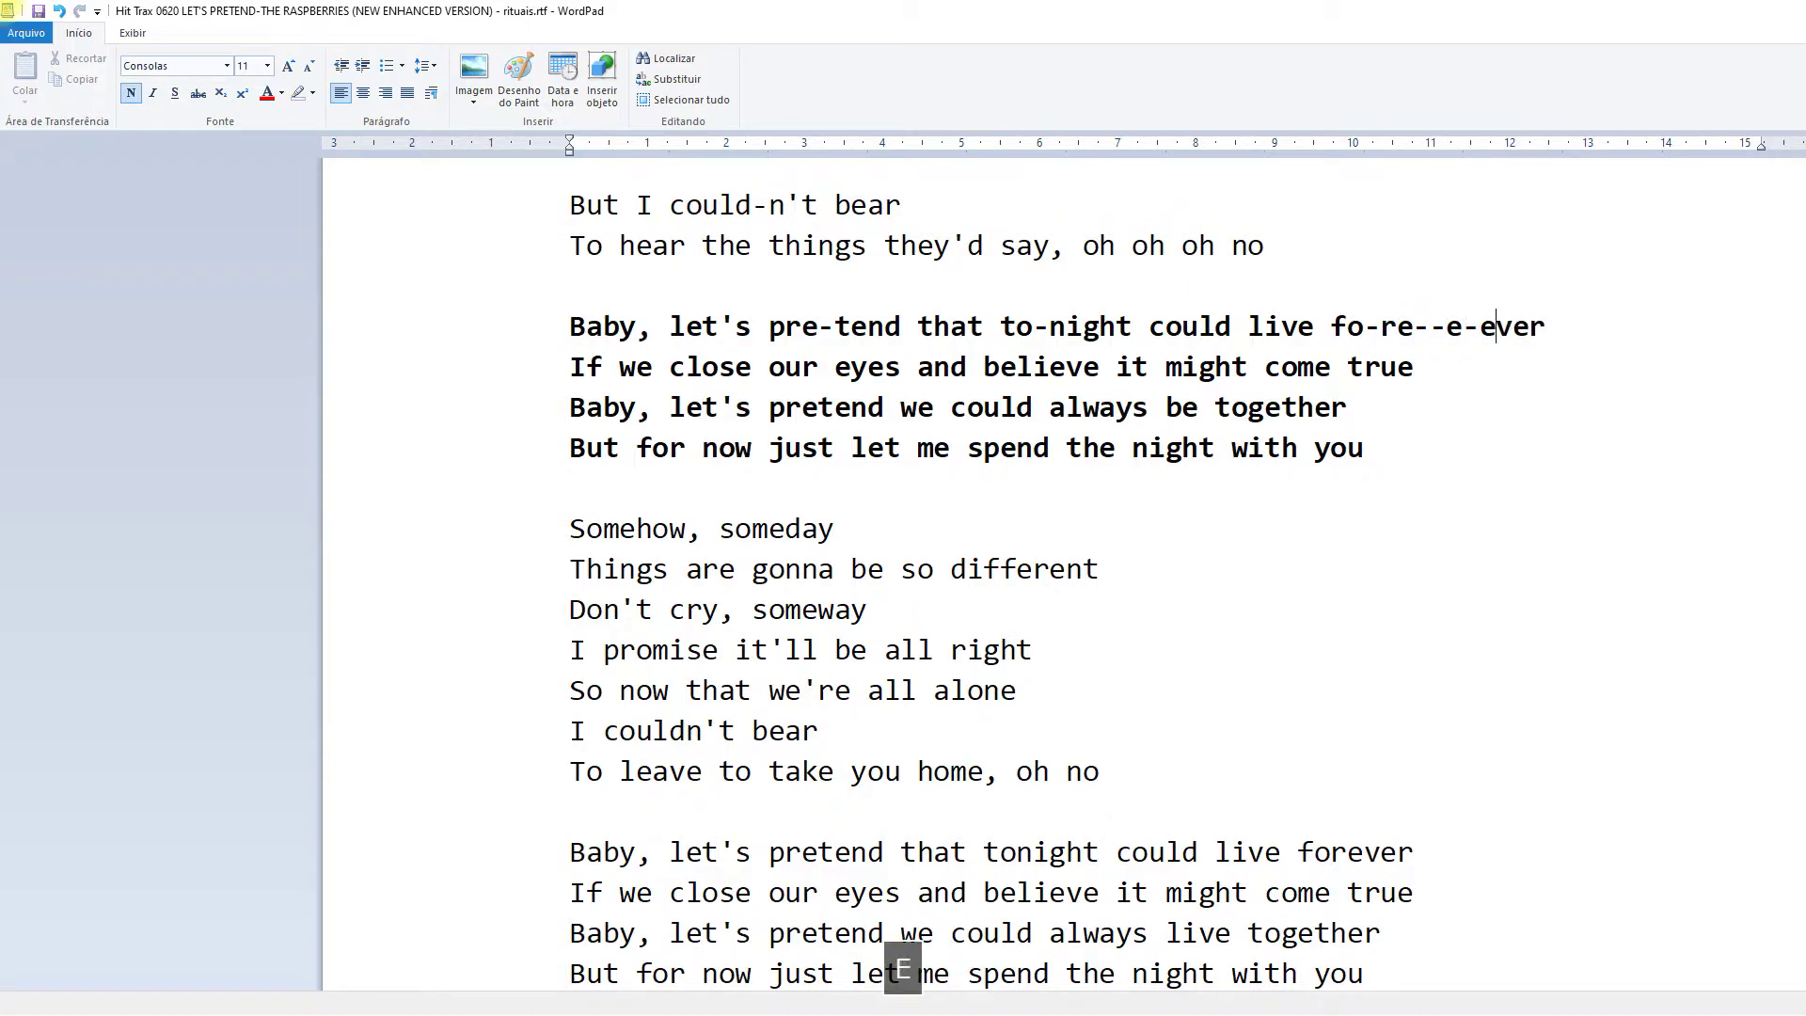
{"action": "type", "text": "-"}
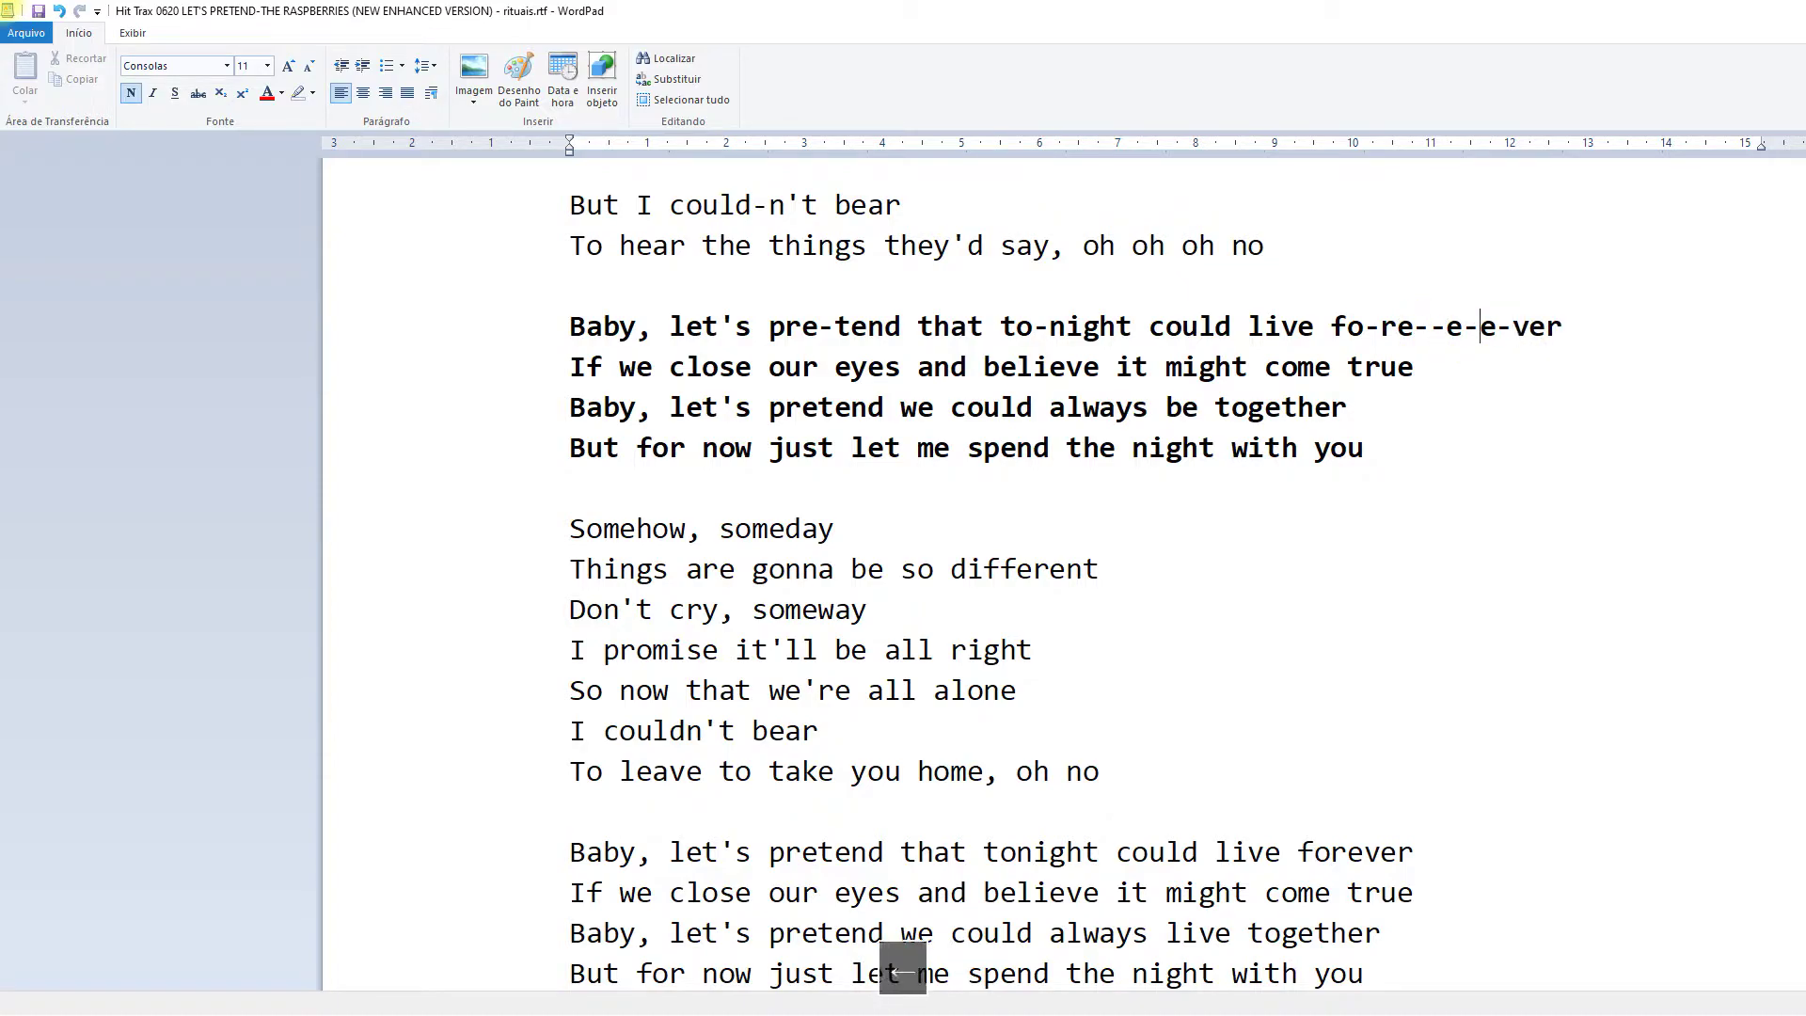
{"action": "key", "text": "BackSpace"}
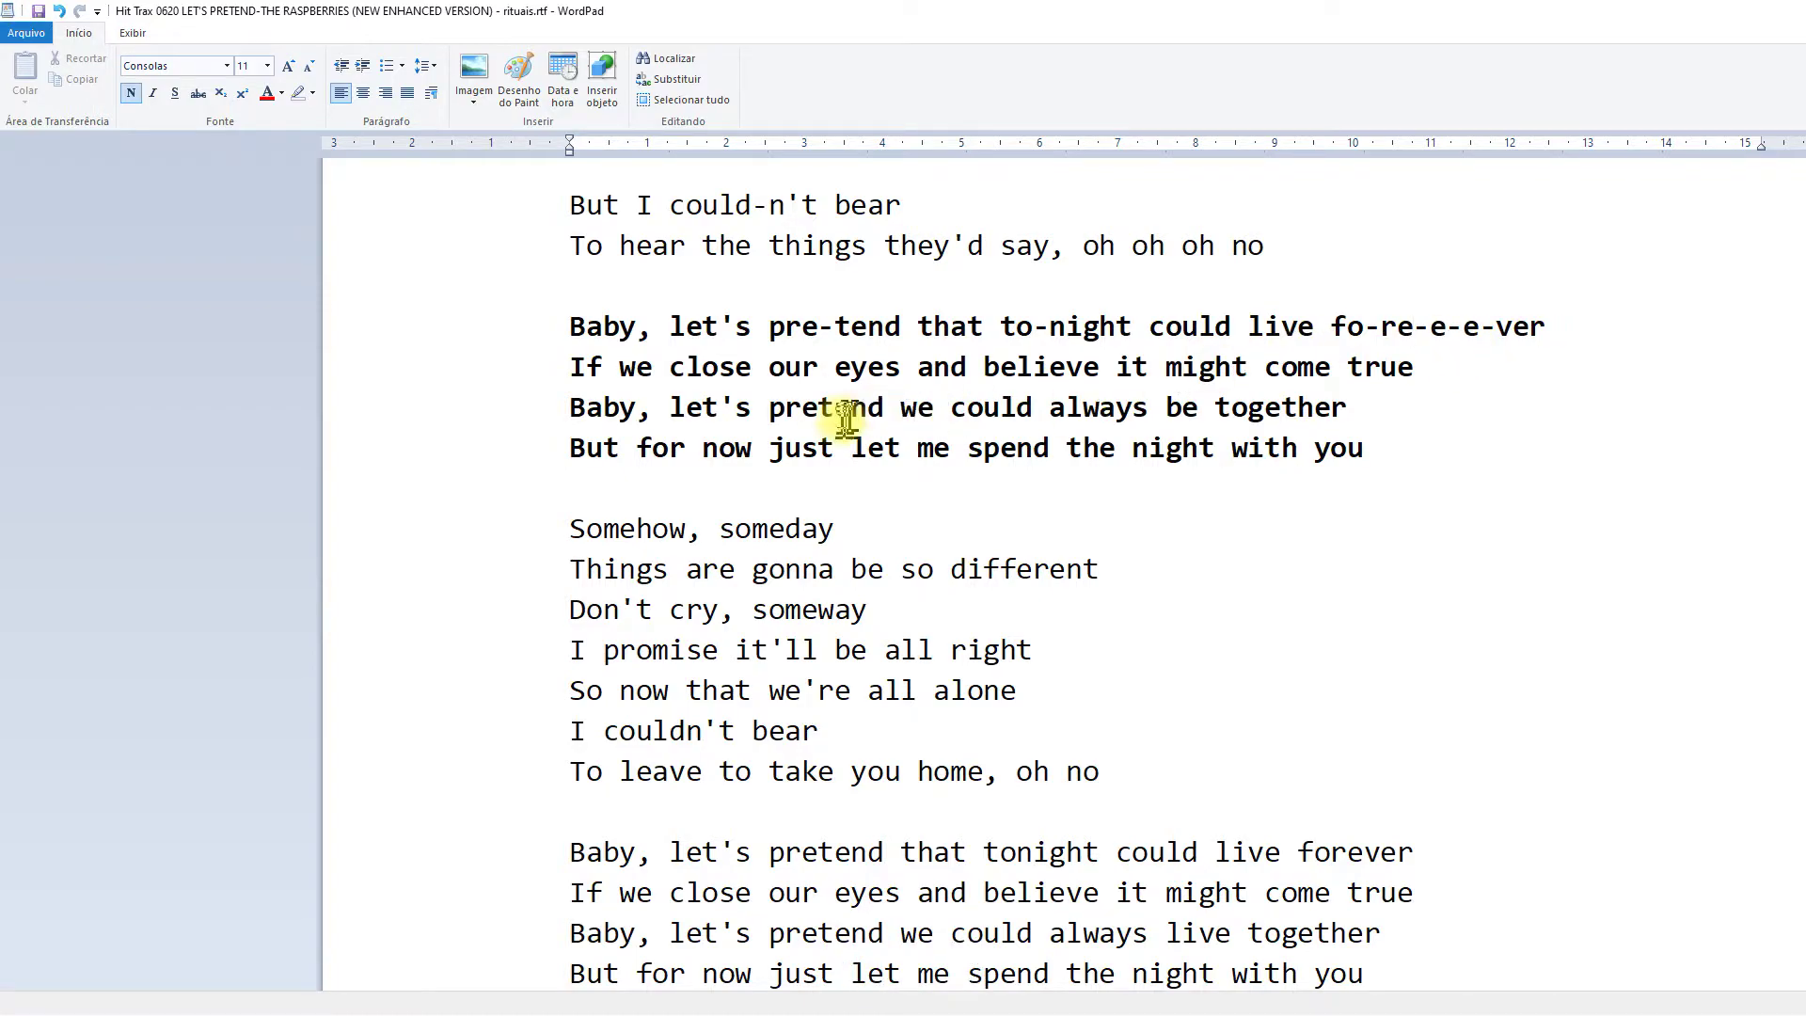
{"action": "key", "text": "space"}
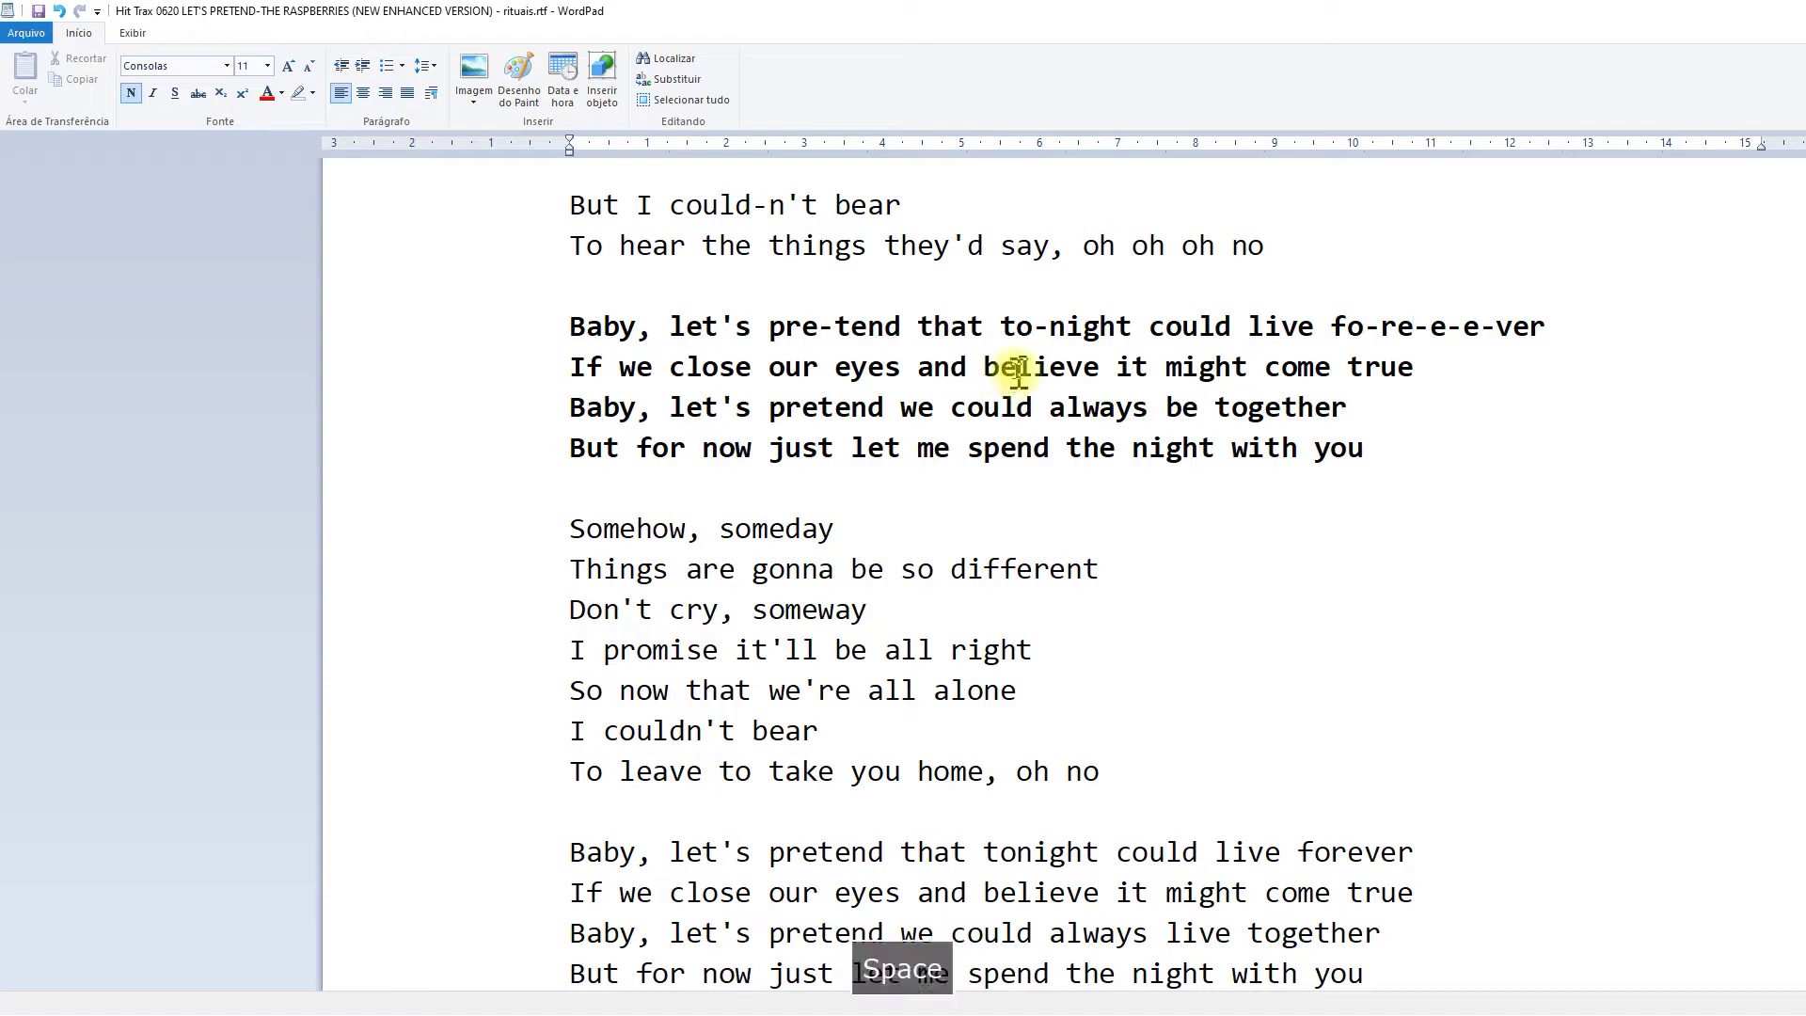
Hyphenate believe, Ba-by, pre-tend and al-ways in the chorus
{"action": "left_click", "coordinate": [1019, 369]}
{"action": "type", "text": "-"}
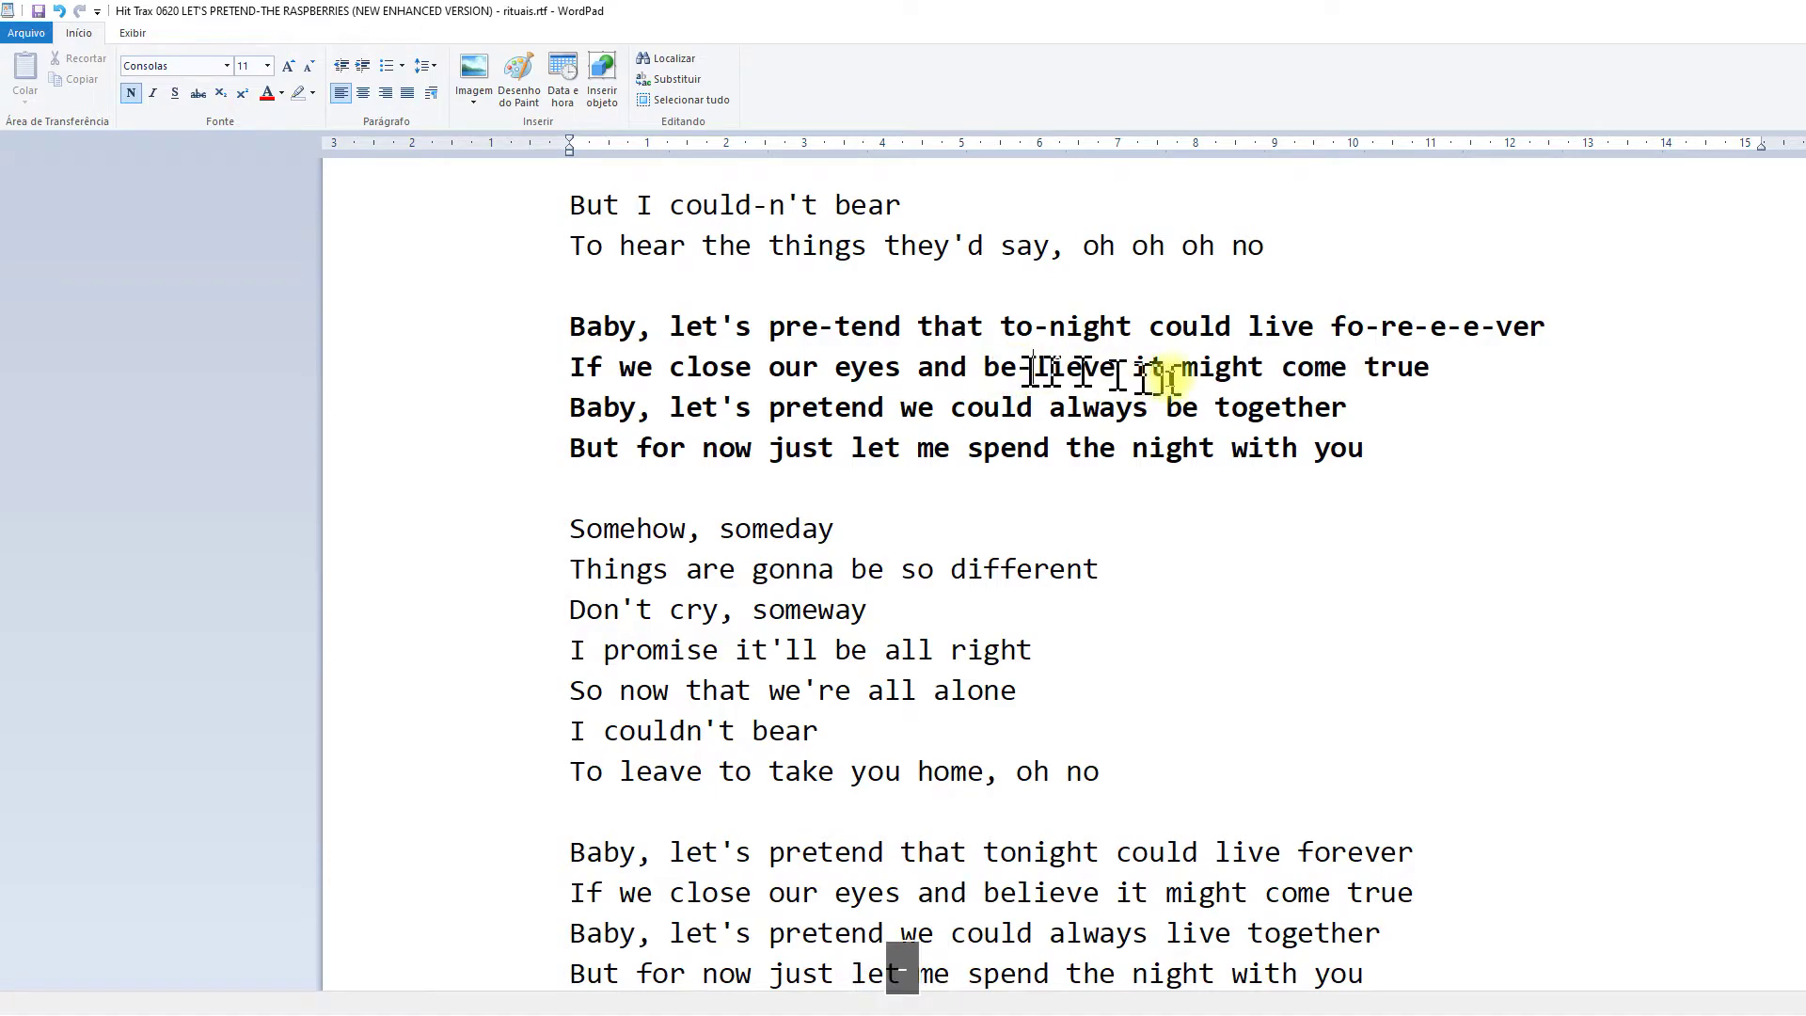
{"action": "key", "text": "space"}
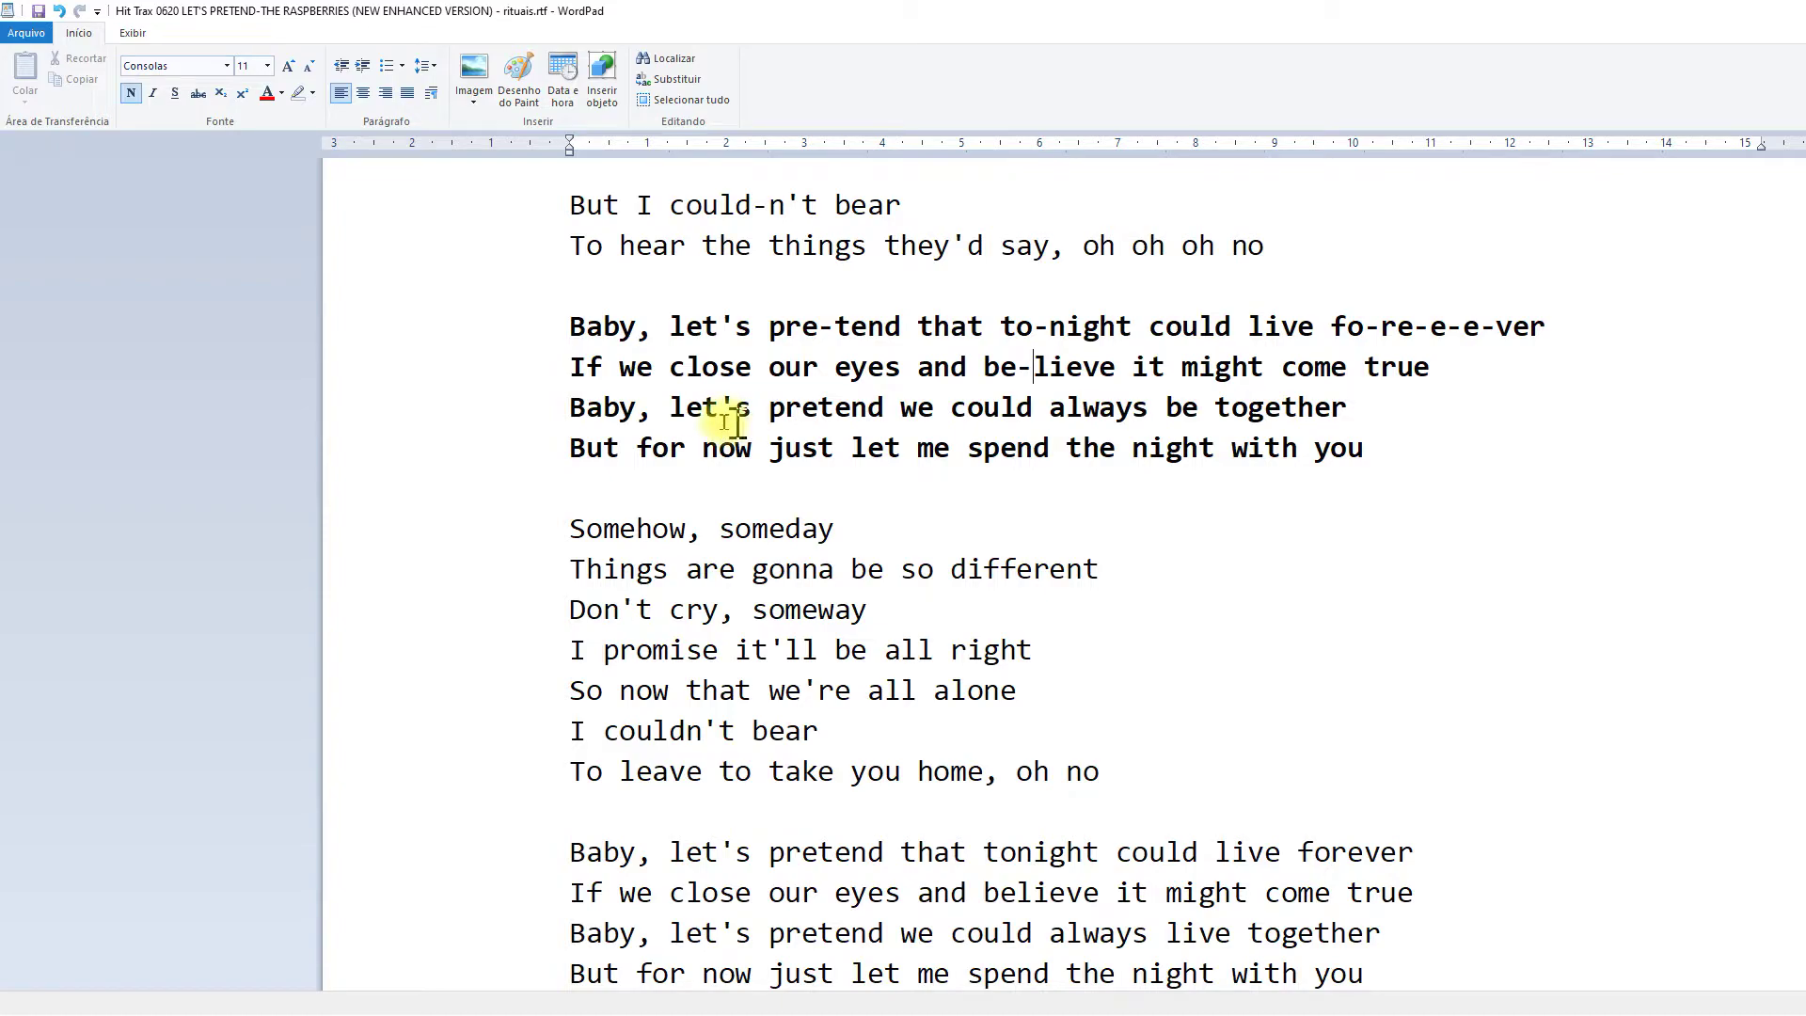
{"action": "left_click", "coordinate": [604, 406]}
{"action": "type", "text": "-"}
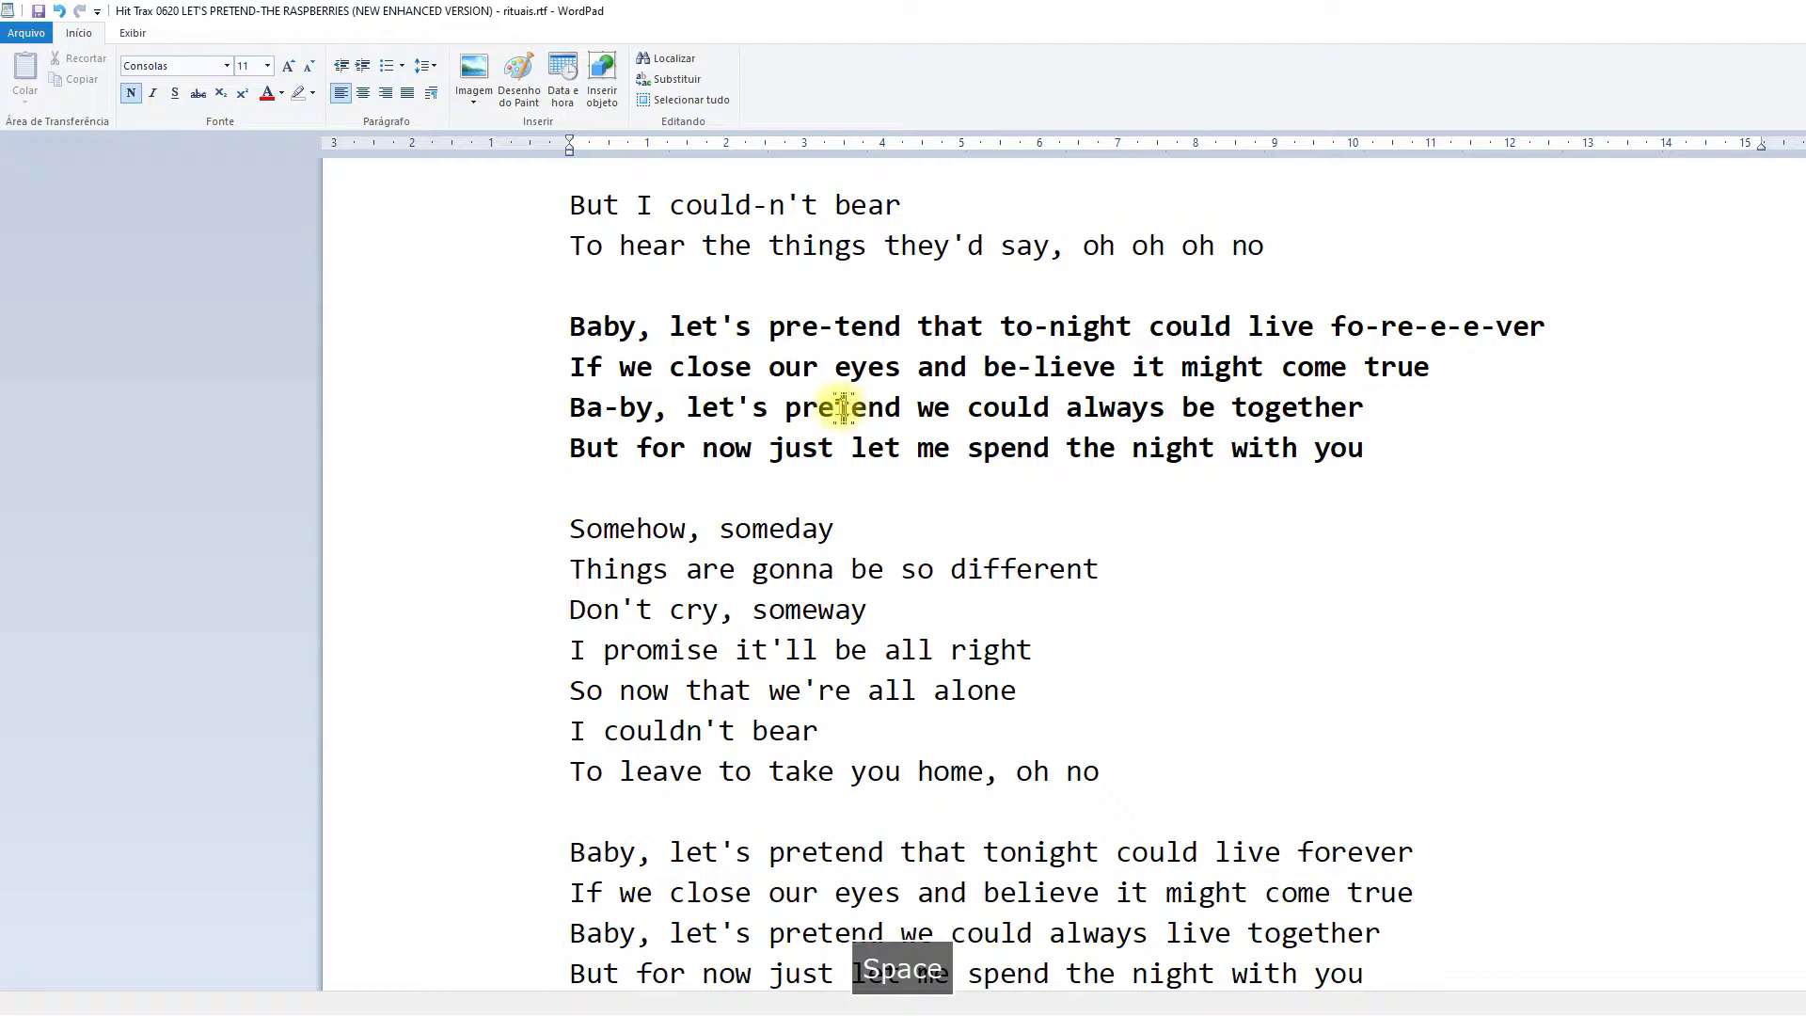
{"action": "left_click", "coordinate": [836, 406]}
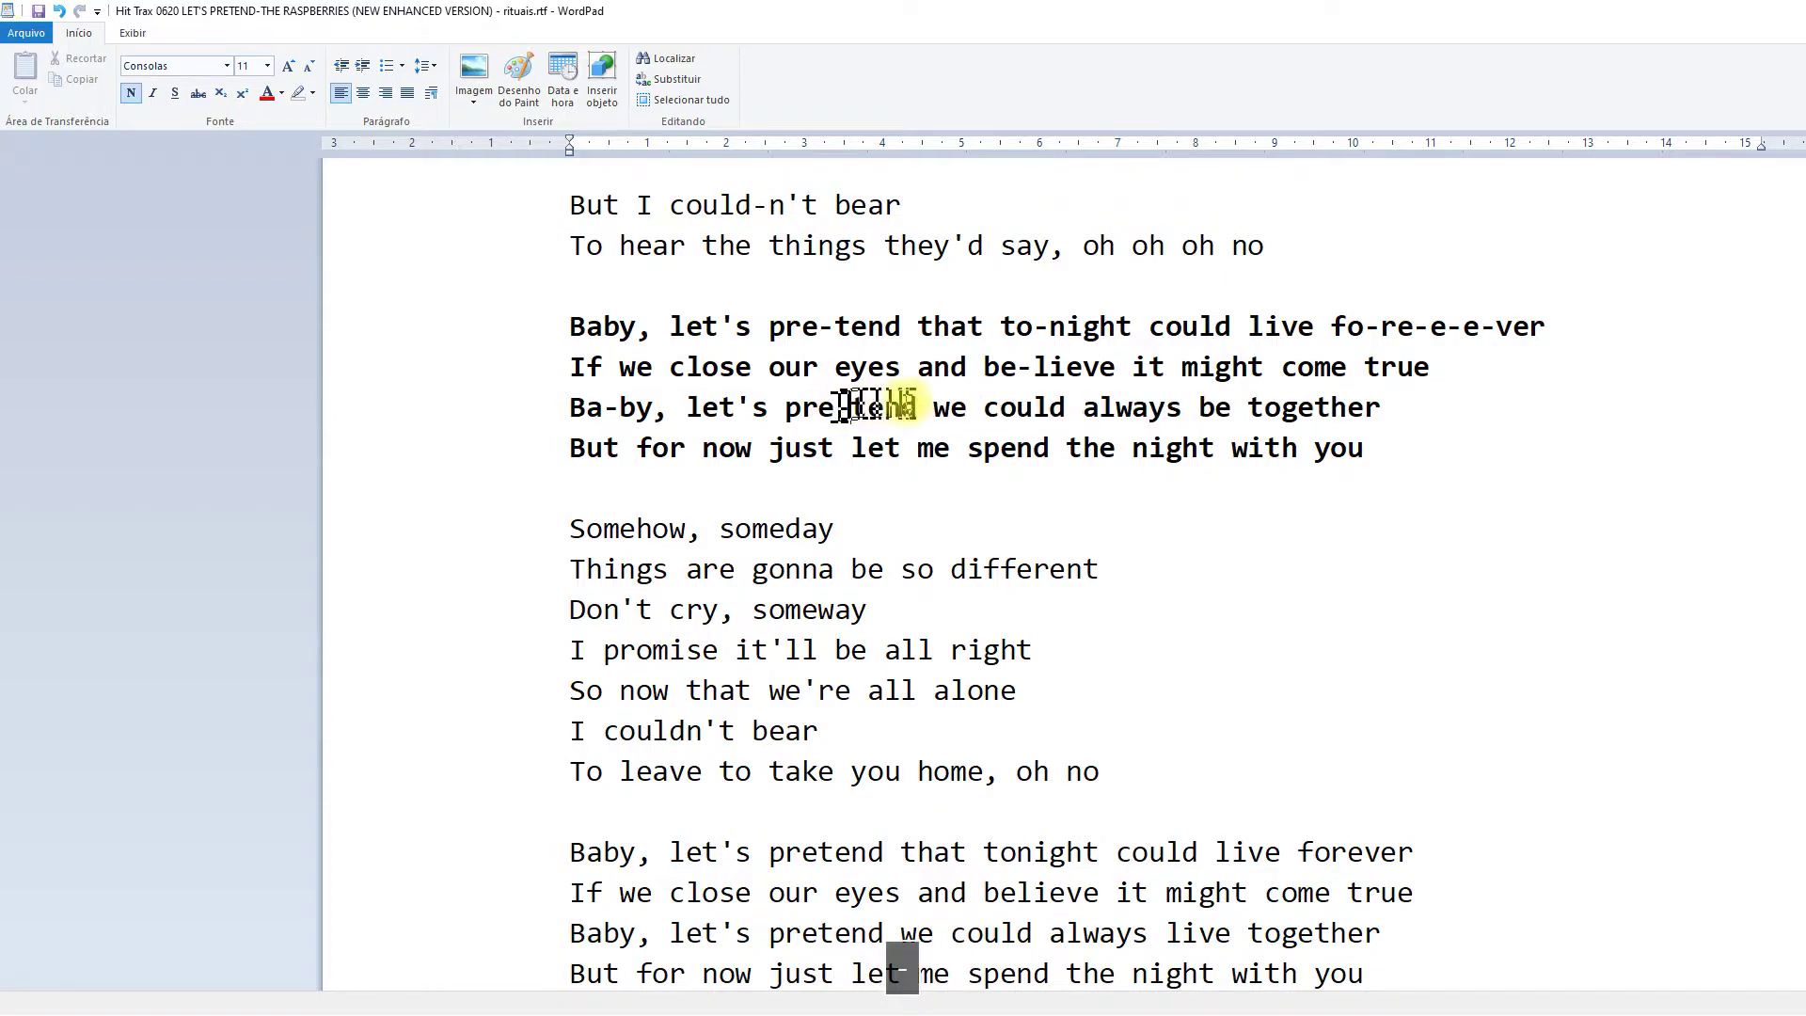
{"action": "type", "text": "-"}
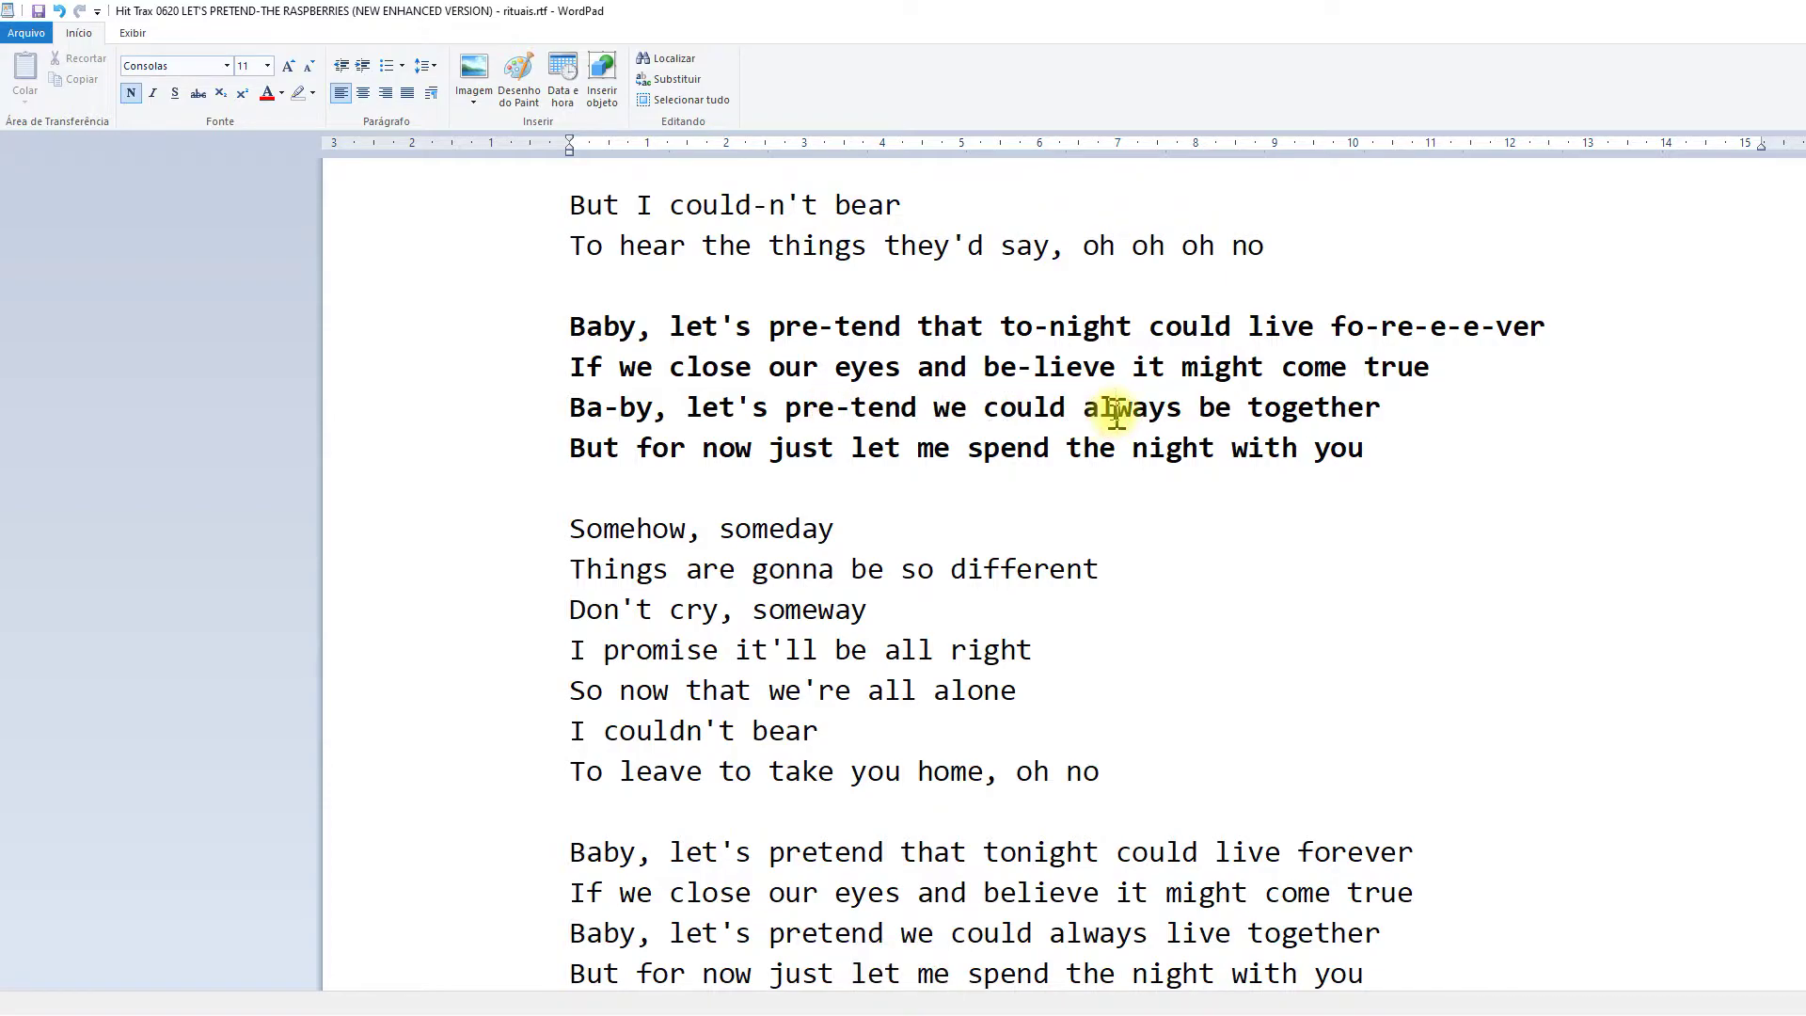
{"action": "left_click", "coordinate": [1115, 411]}
{"action": "type", "text": "-"}
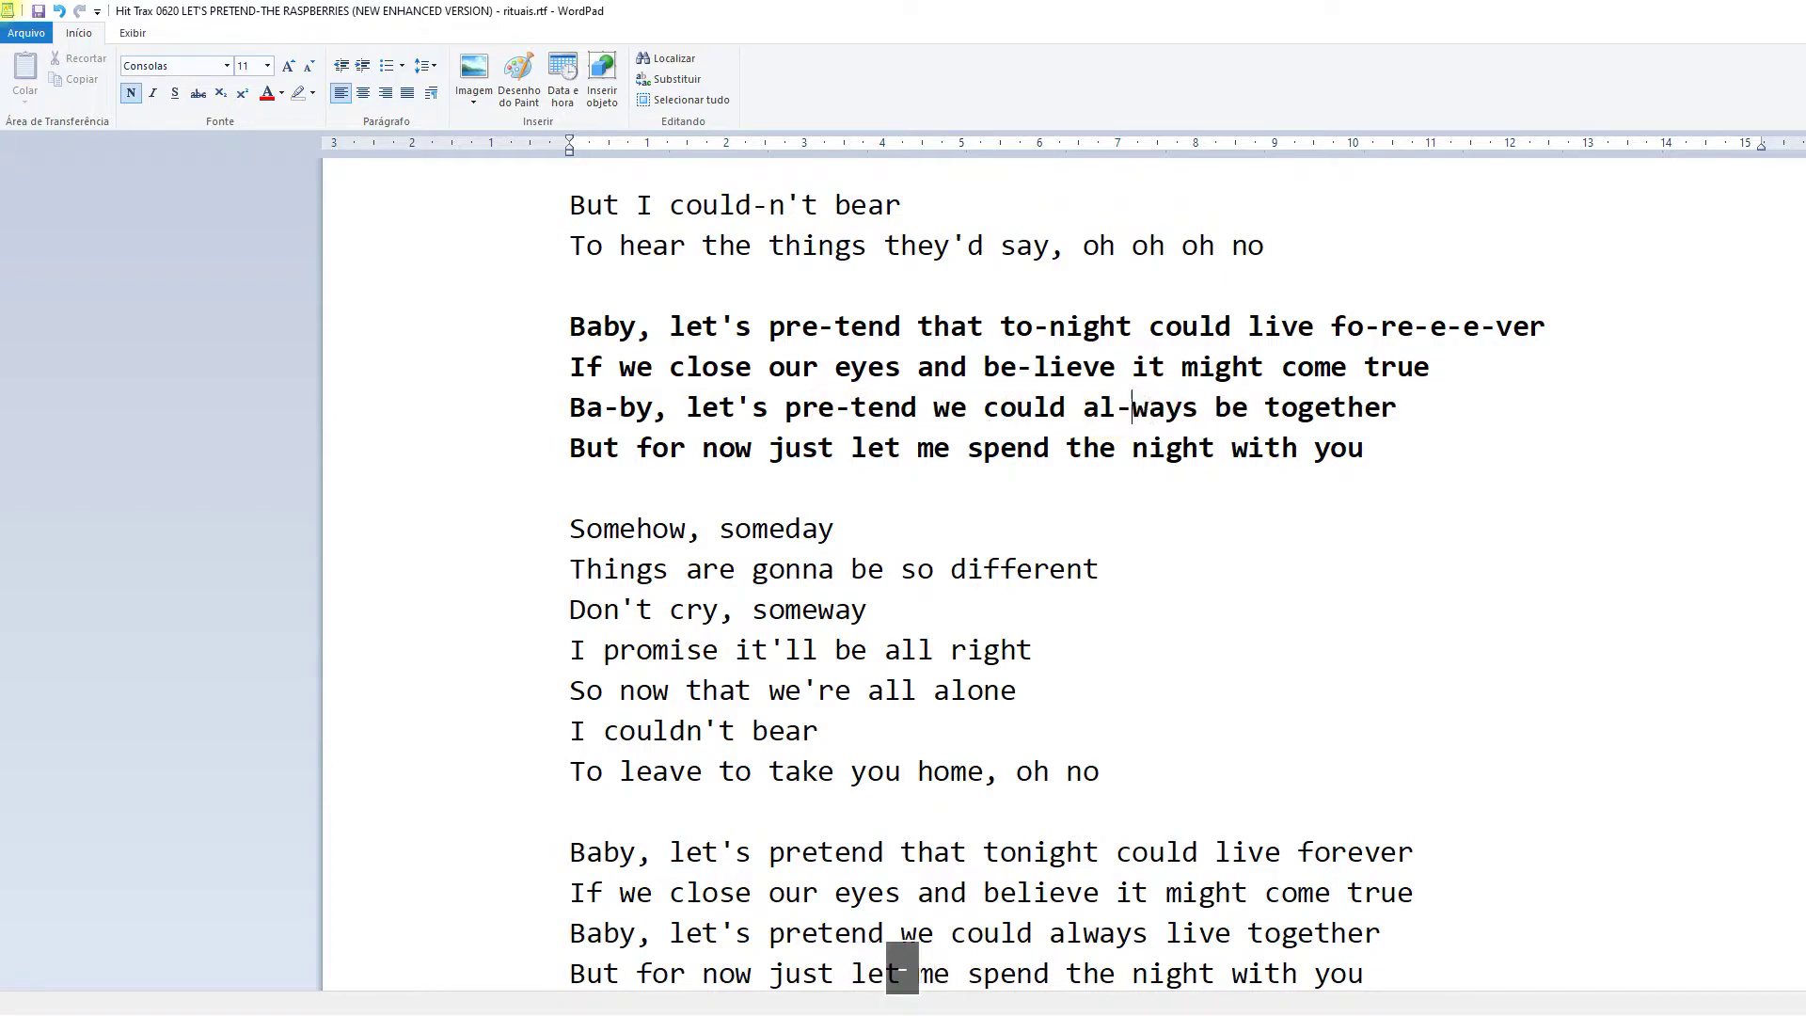
Stretch together into to-ge-e-e-ther
{"action": "left_click", "coordinate": [1299, 411]}
{"action": "type", "text": "-"}
{"action": "left_click", "coordinate": [1346, 411]}
{"action": "type", "text": "-ge-"}
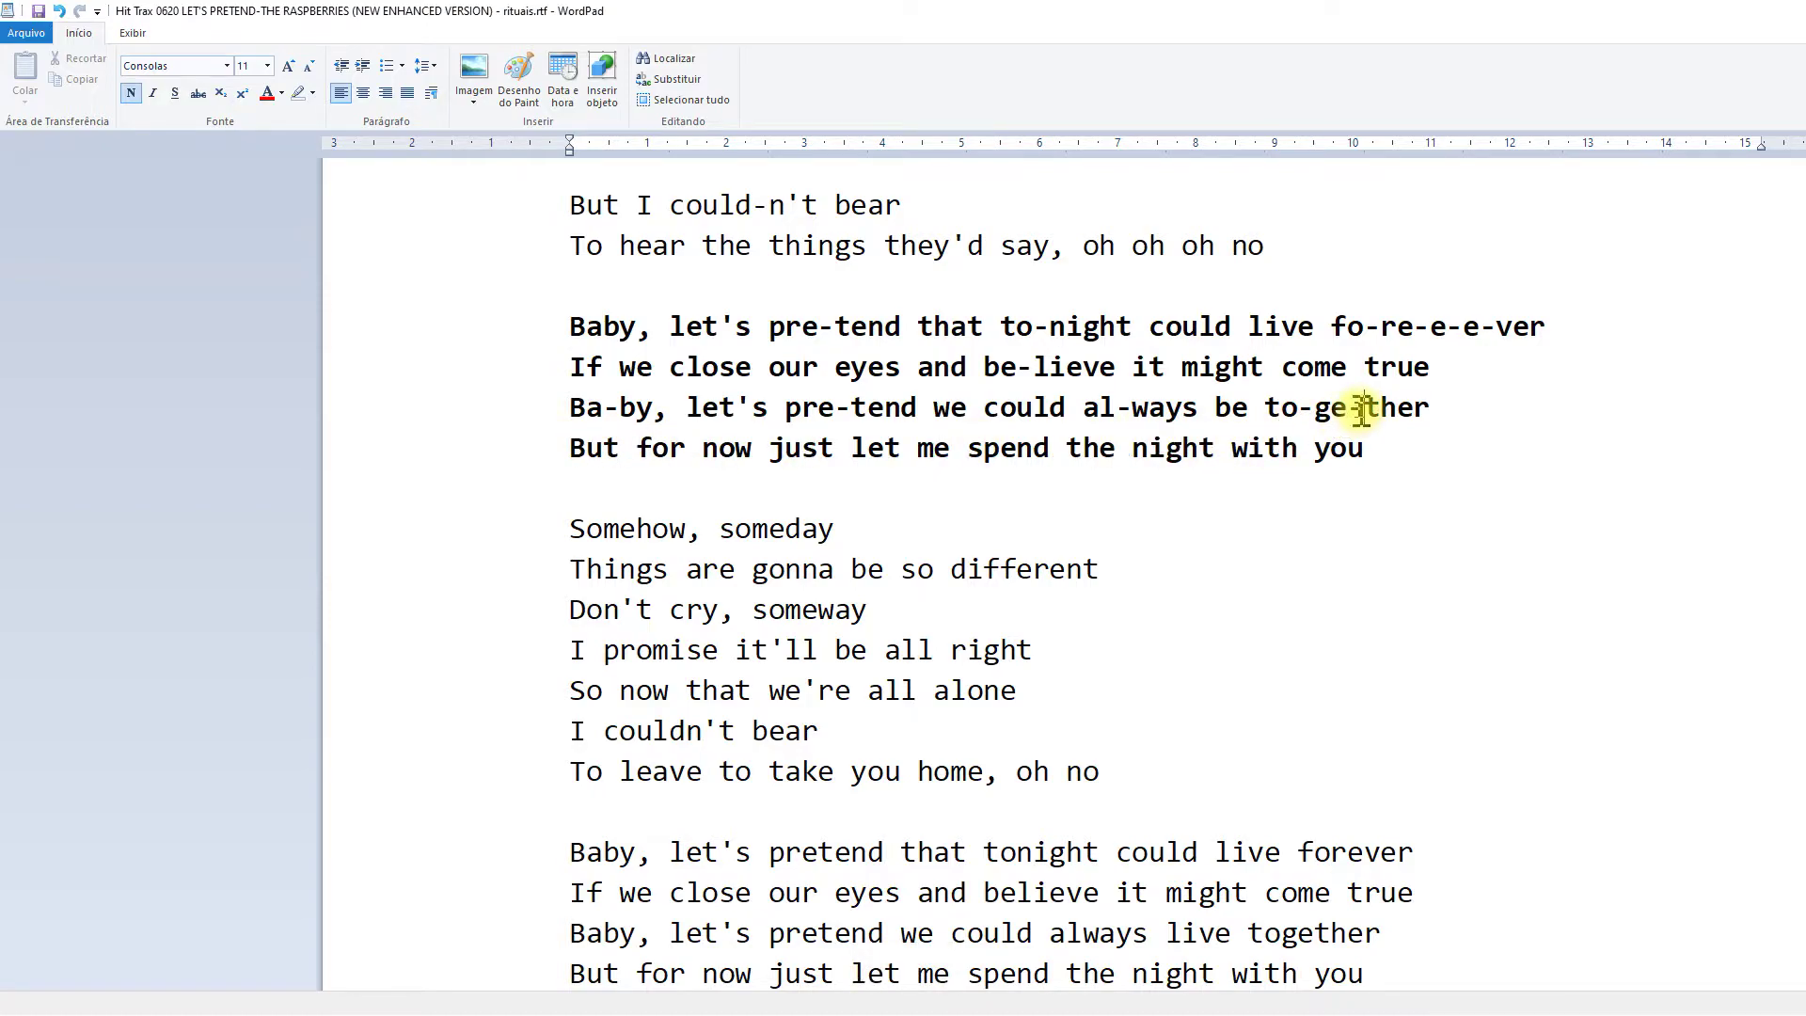
{"action": "key", "text": "Left"}
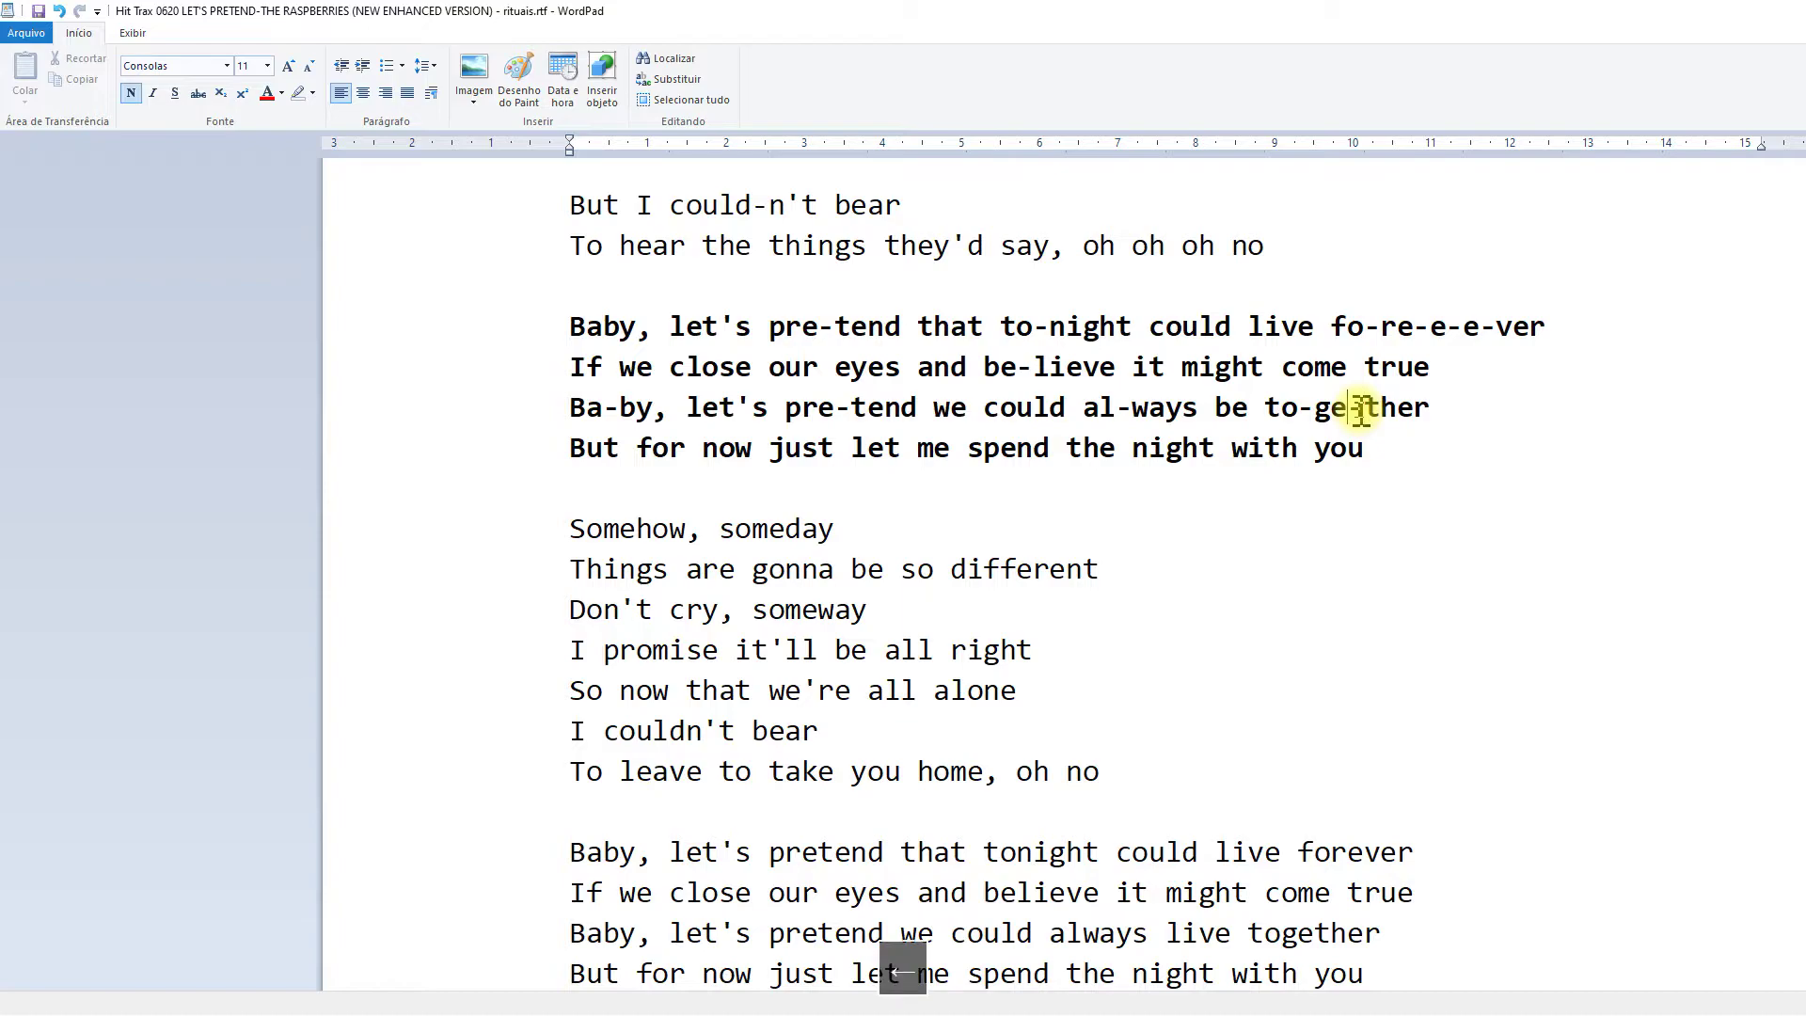
{"action": "type", "text": "-e-e-"}
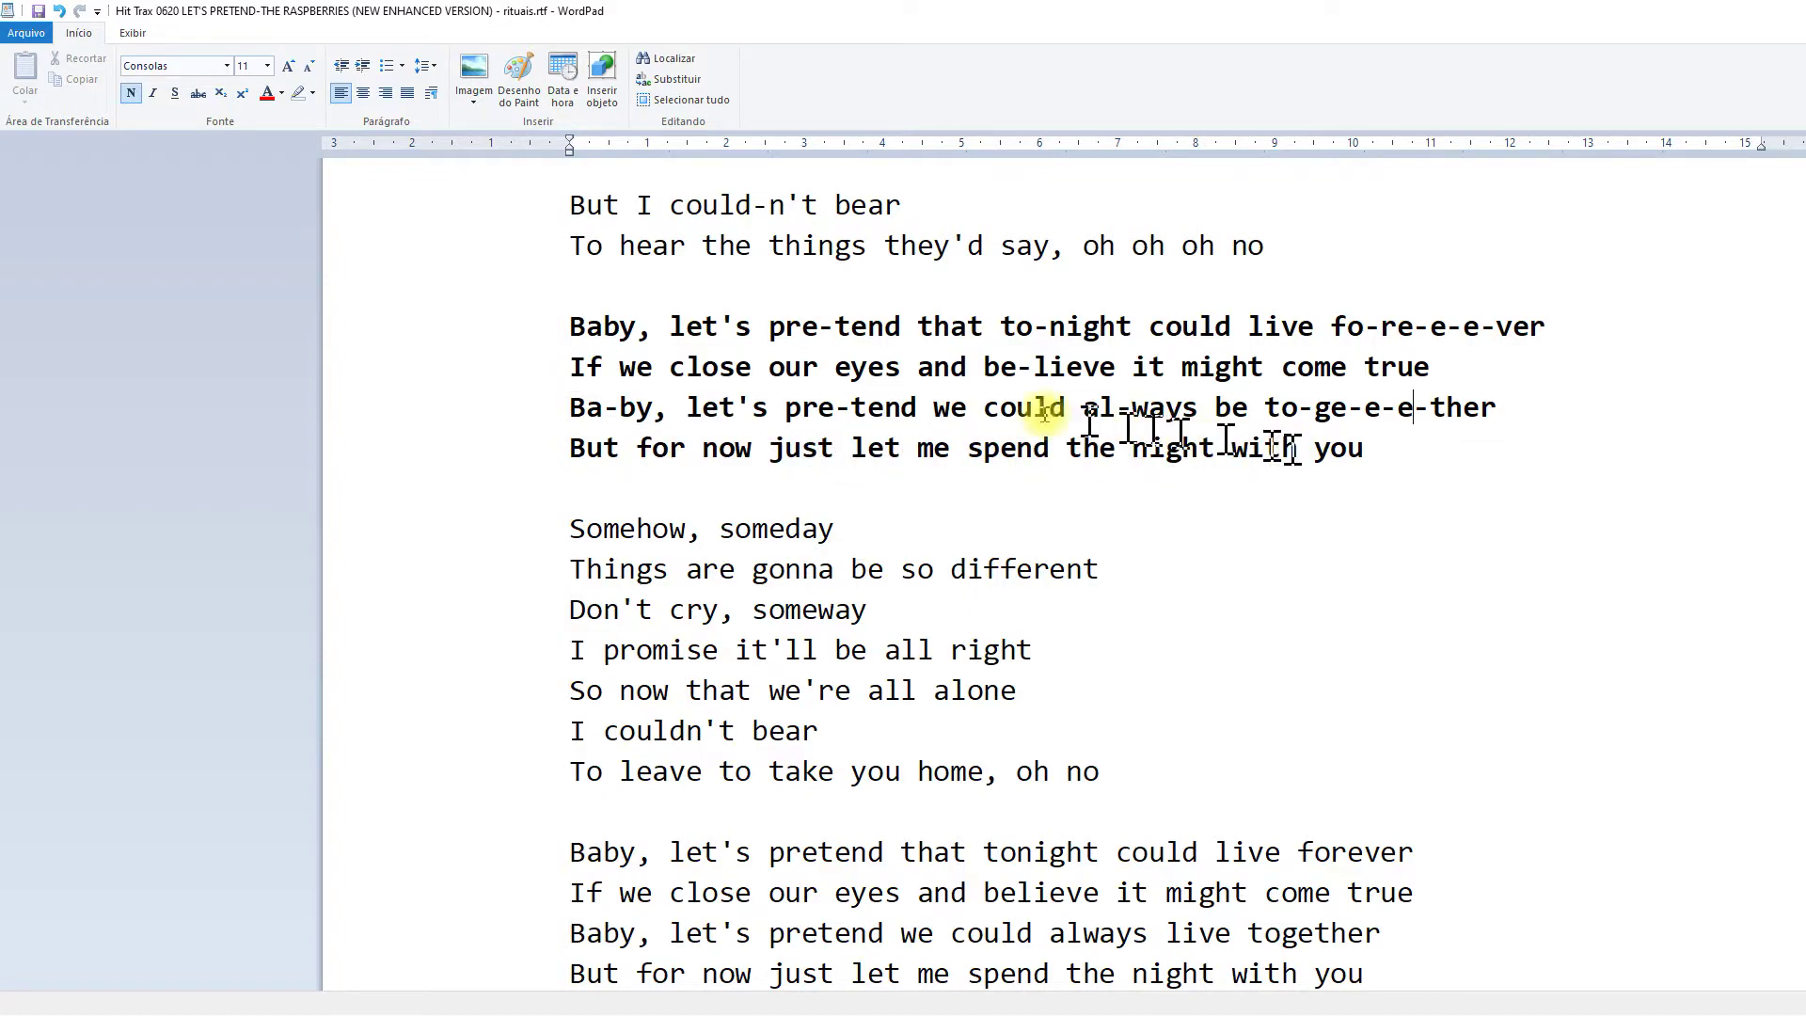
{"action": "key", "text": "space"}
Bracket the chorus from 'Baby' to 'with you' and turn bold off
{"action": "left_click", "coordinate": [572, 326]}
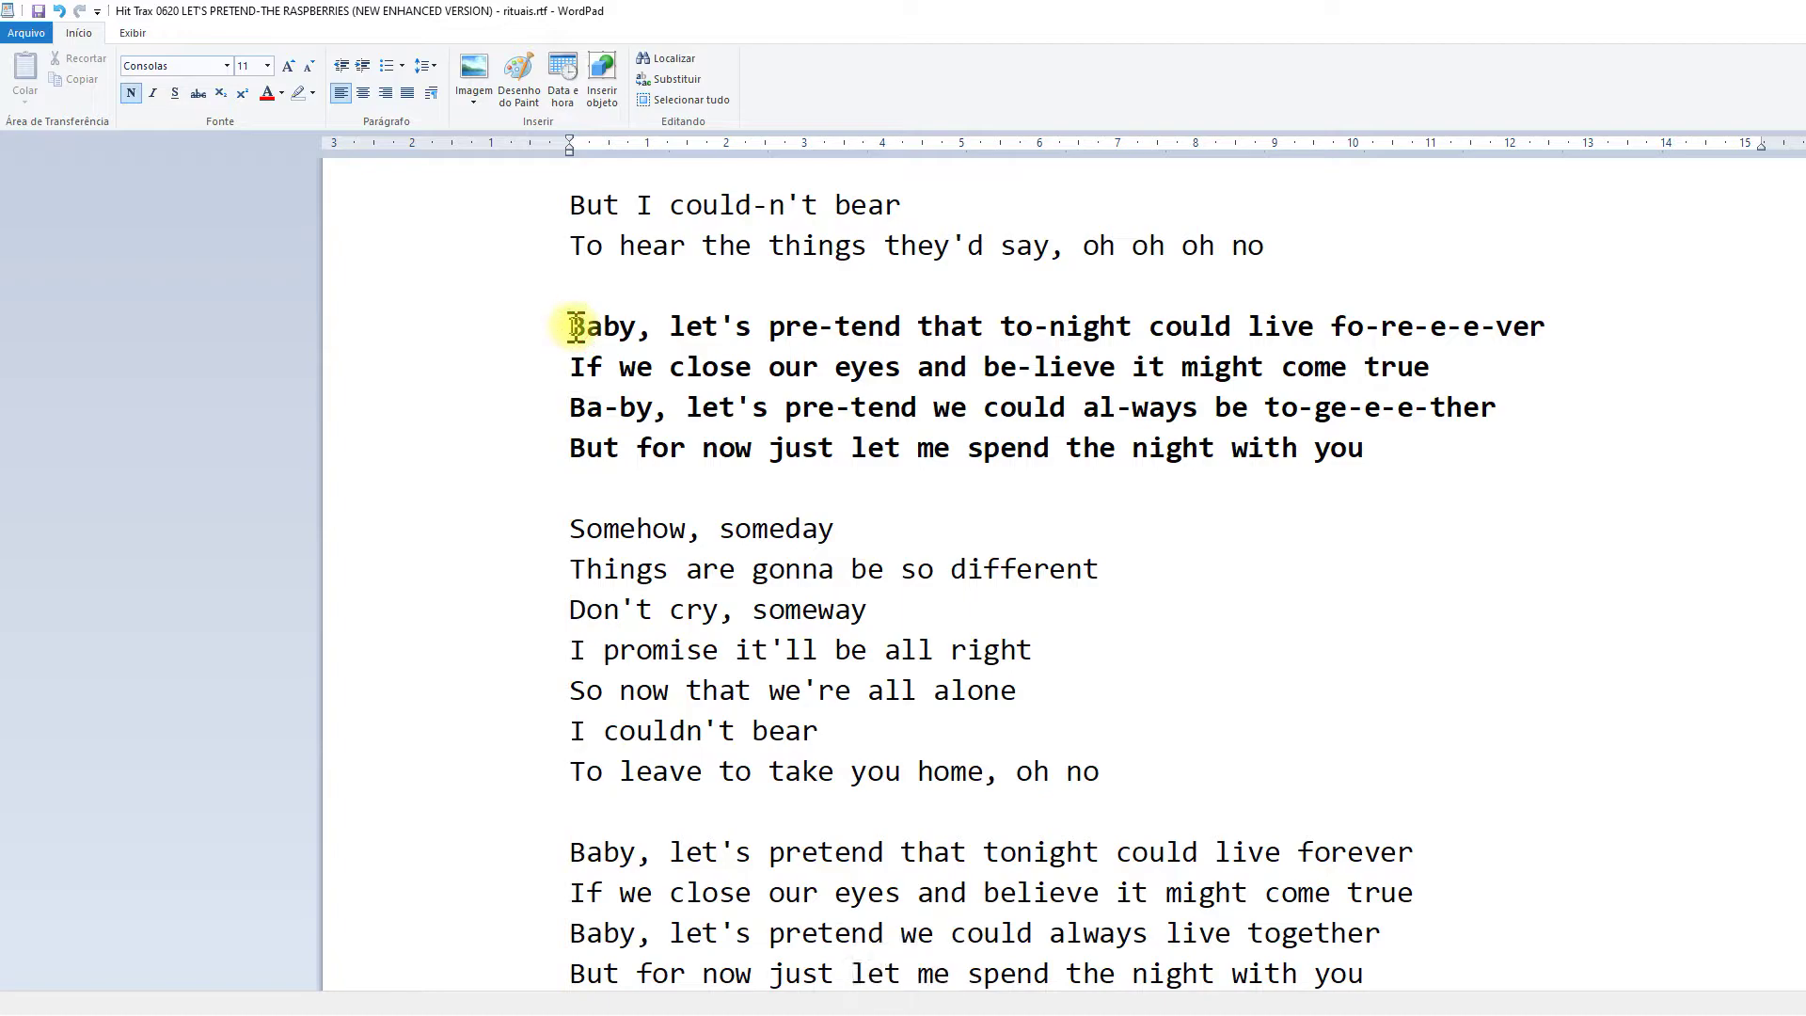
{"action": "type", "text": "["}
{"action": "left_click", "coordinate": [1403, 444]}
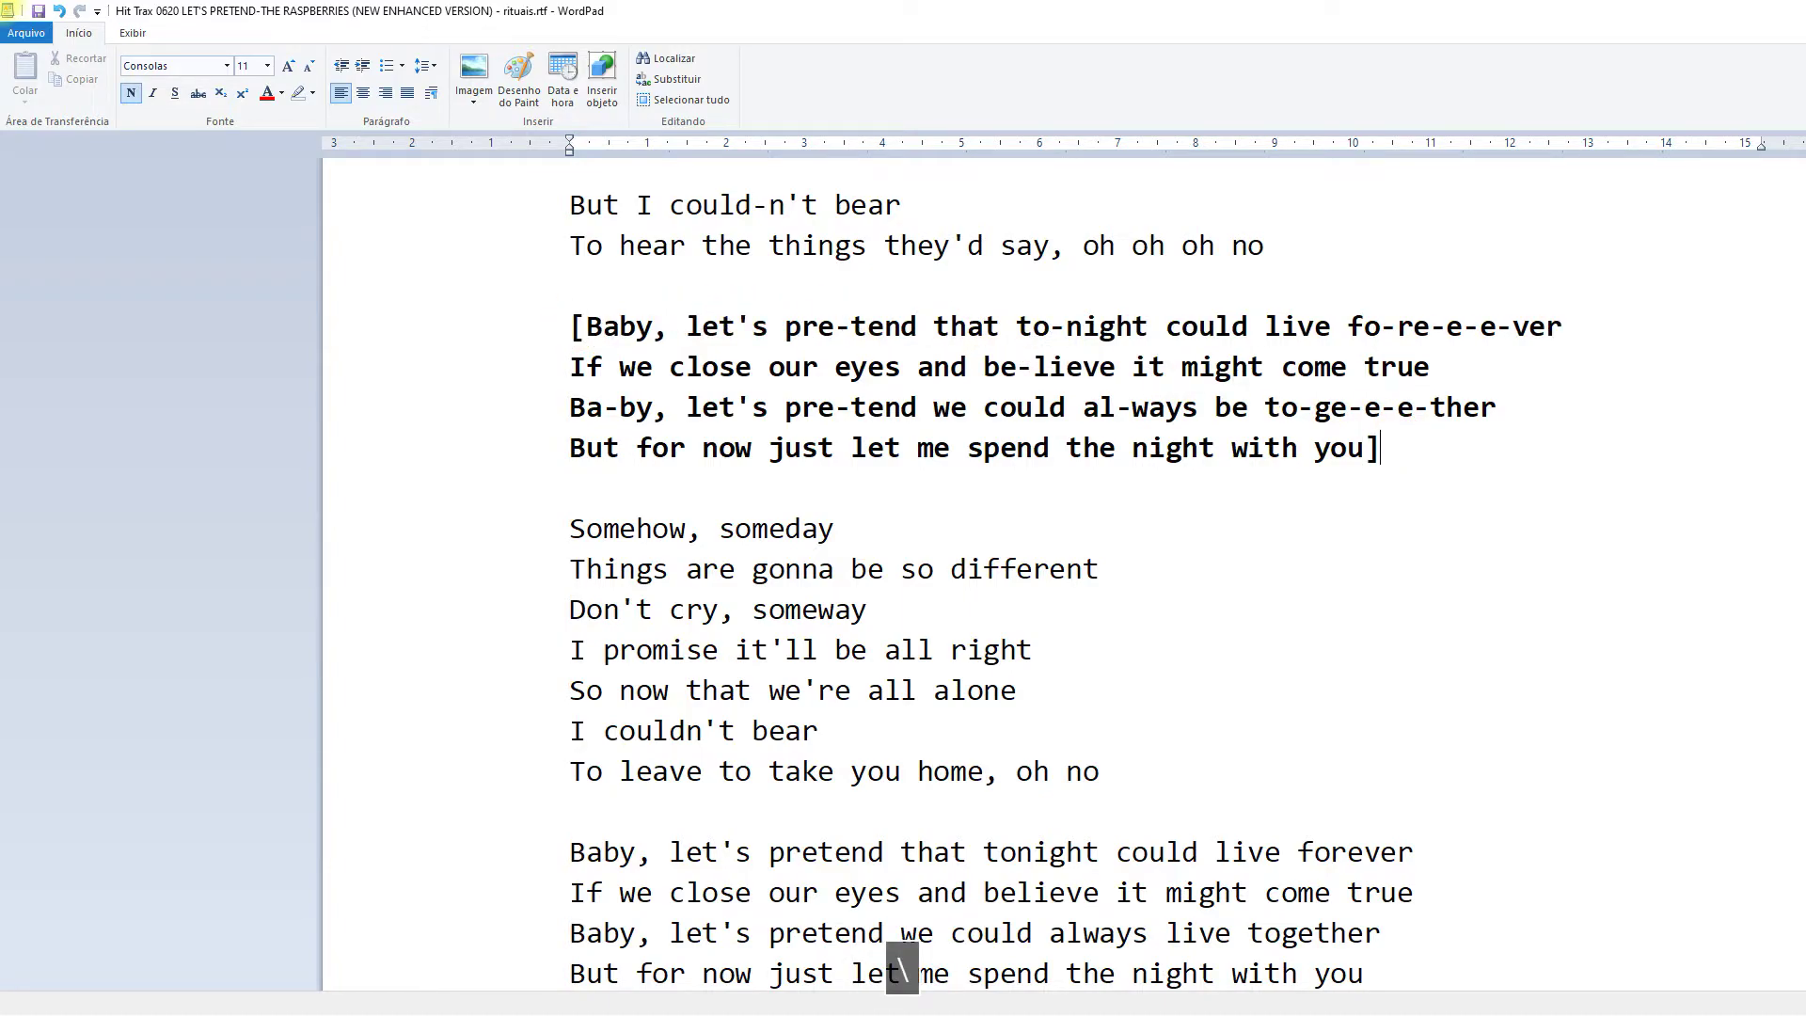
{"action": "key", "text": "ctrl+b"}
{"action": "key", "text": "space"}
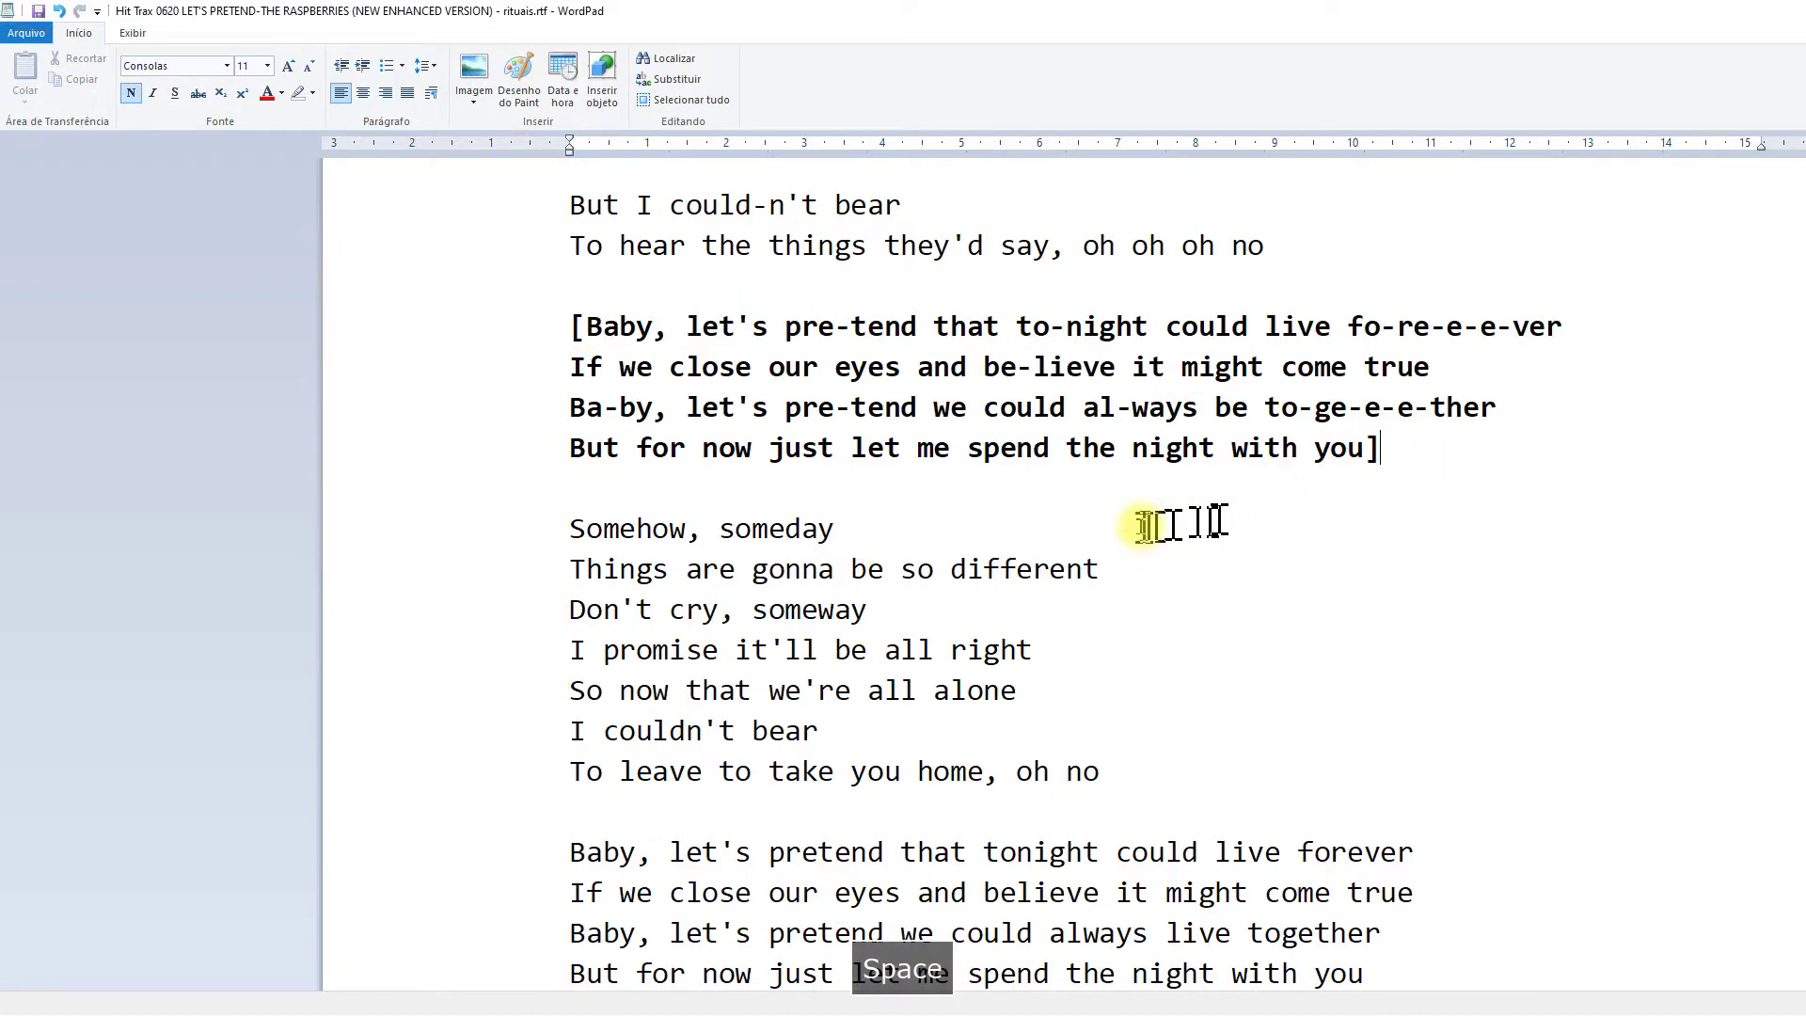
Hyphenate Some-how and some-day in the second verse
{"action": "scroll", "coordinate": [1176, 517], "scroll_direction": "down", "scroll_amount": 2}
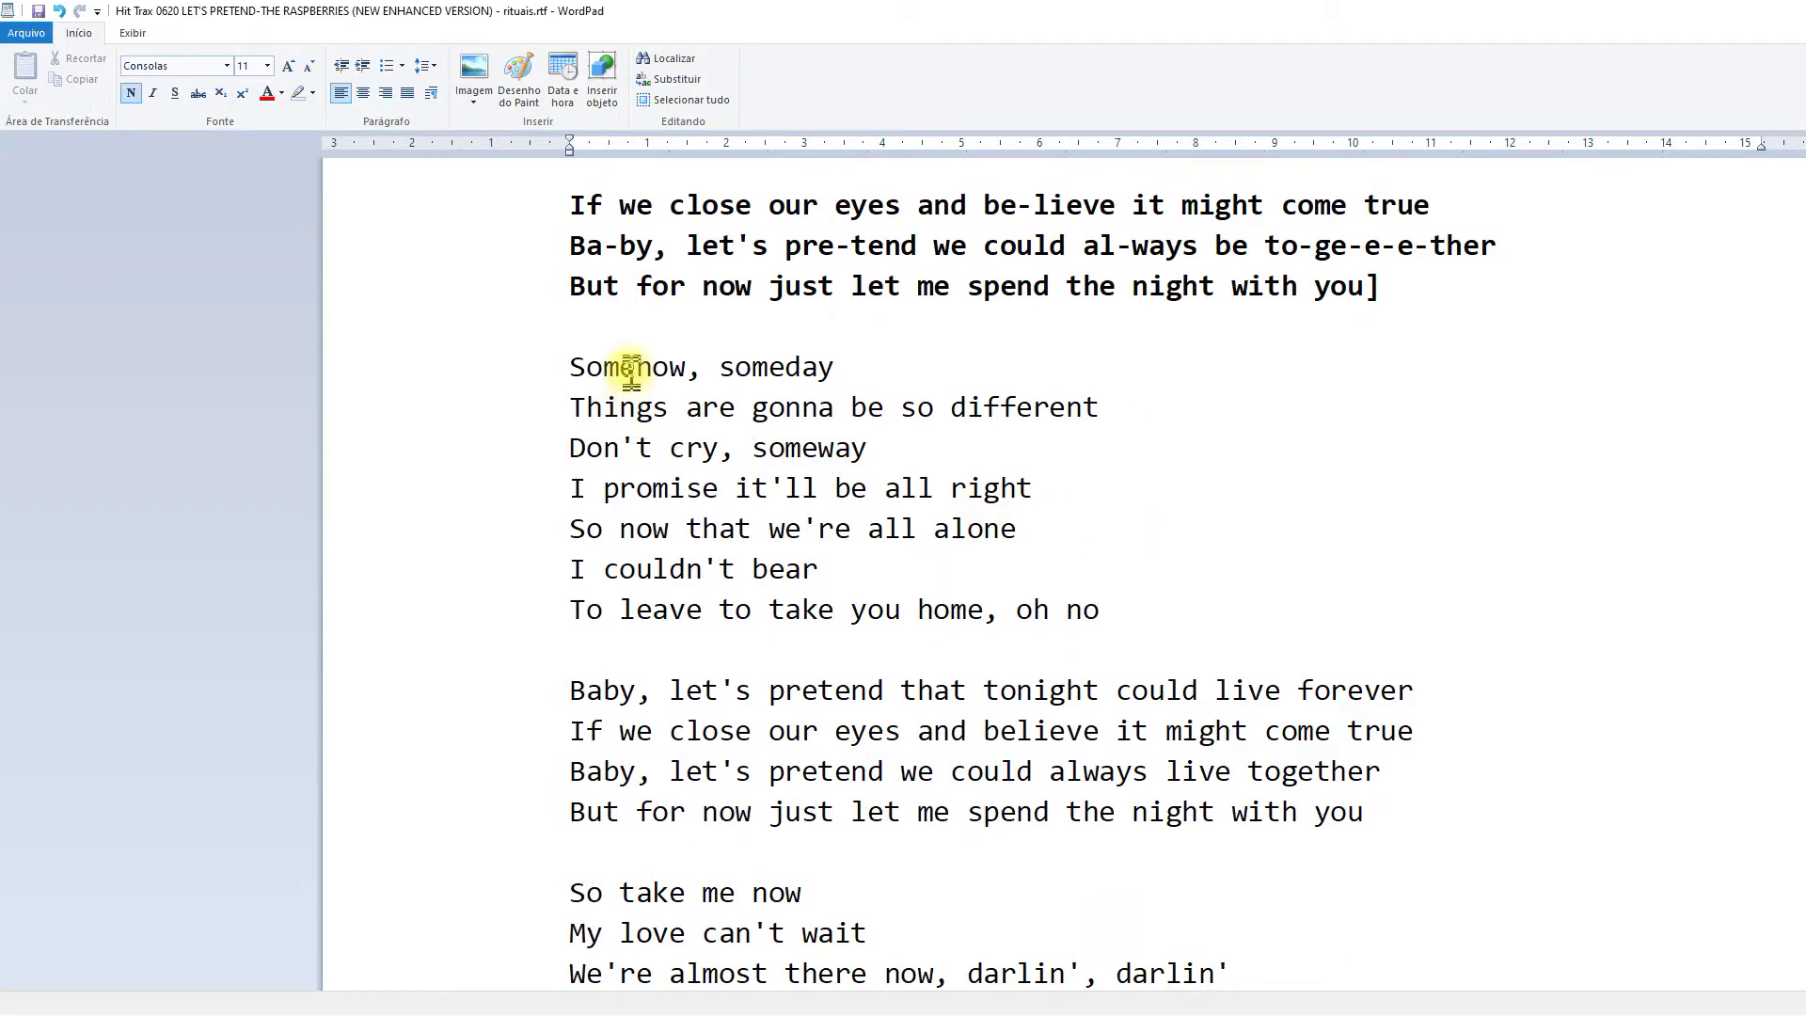
{"action": "key", "text": "space"}
{"action": "left_click", "coordinate": [636, 367]}
{"action": "type", "text": "-"}
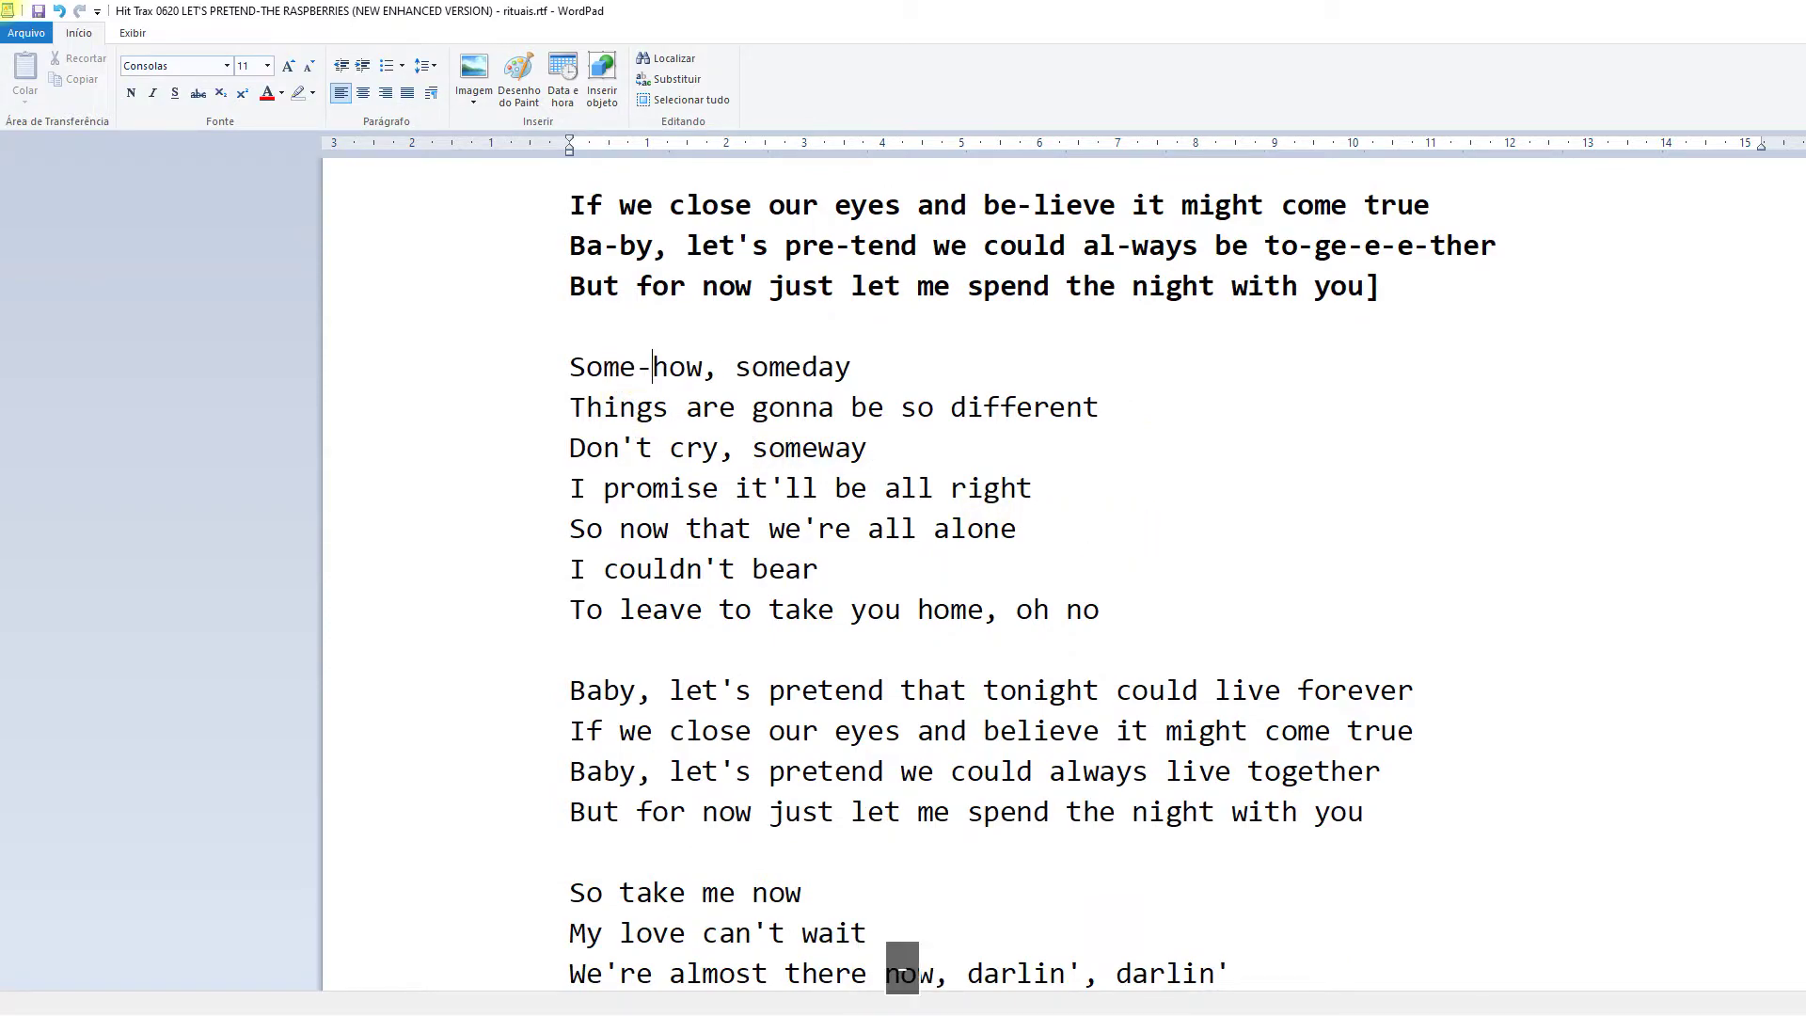
{"action": "left_click", "coordinate": [799, 368]}
{"action": "type", "text": "-"}
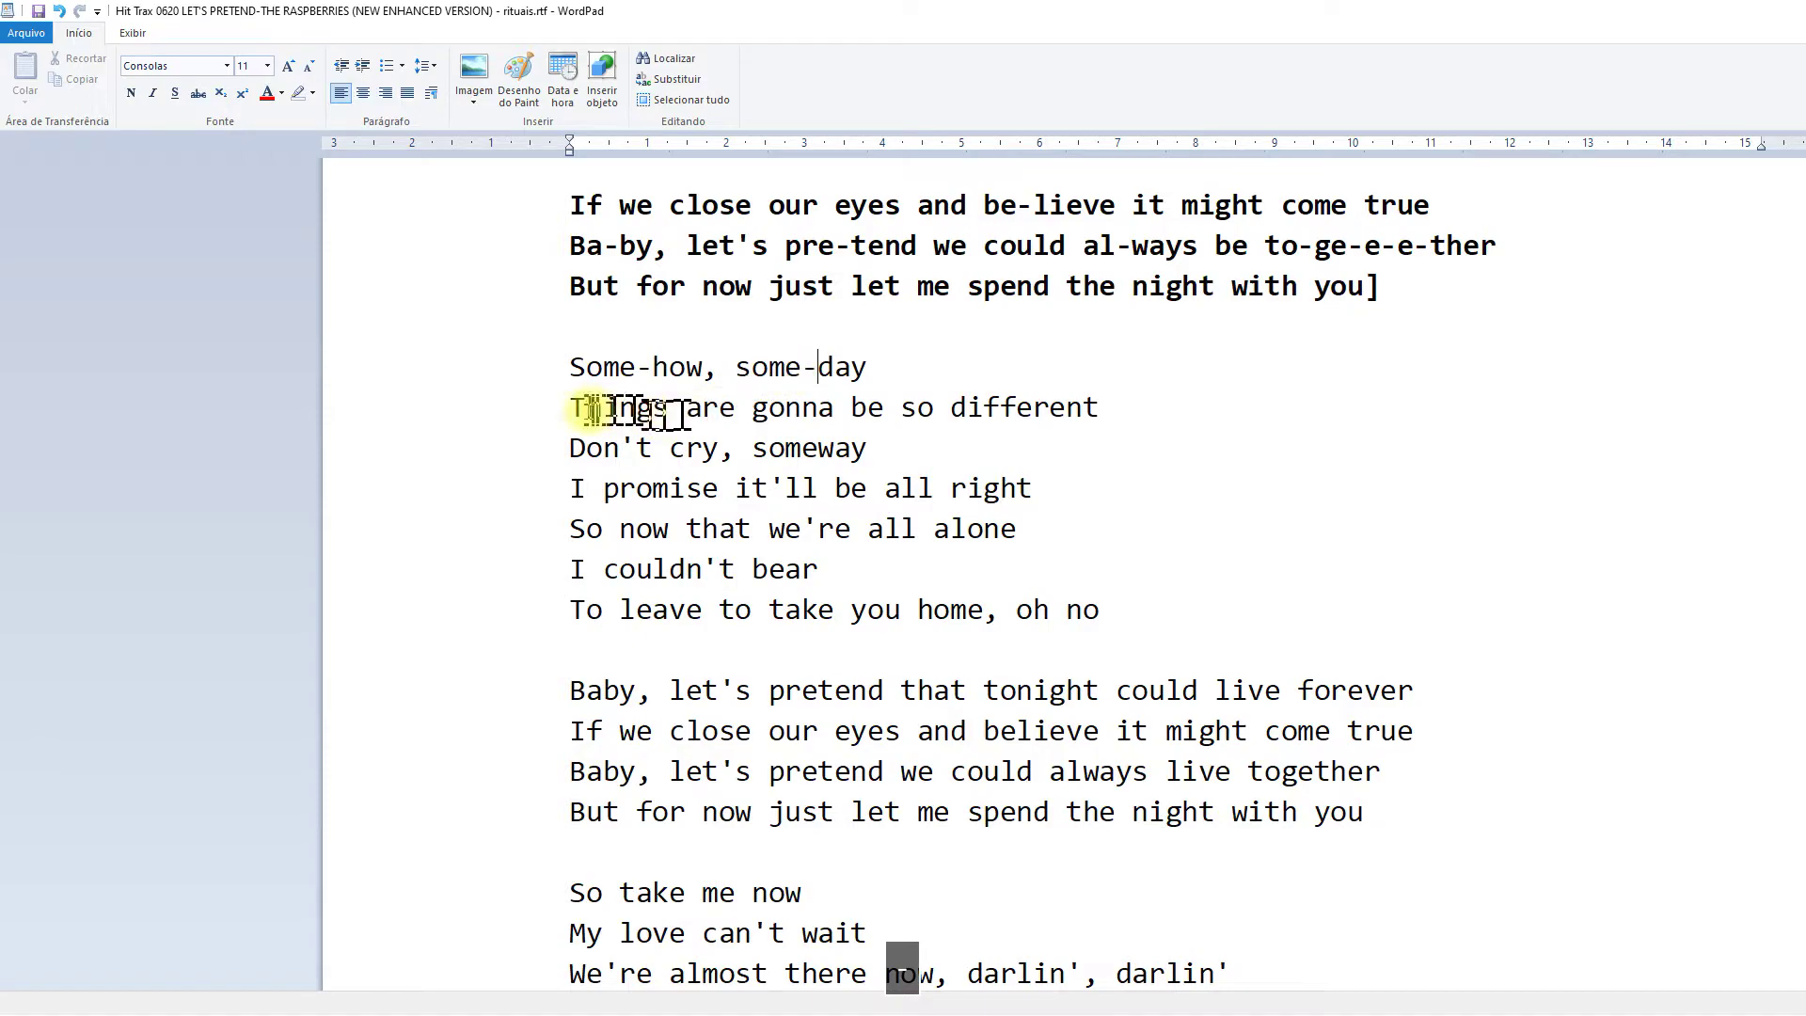
{"action": "key", "text": "space"}
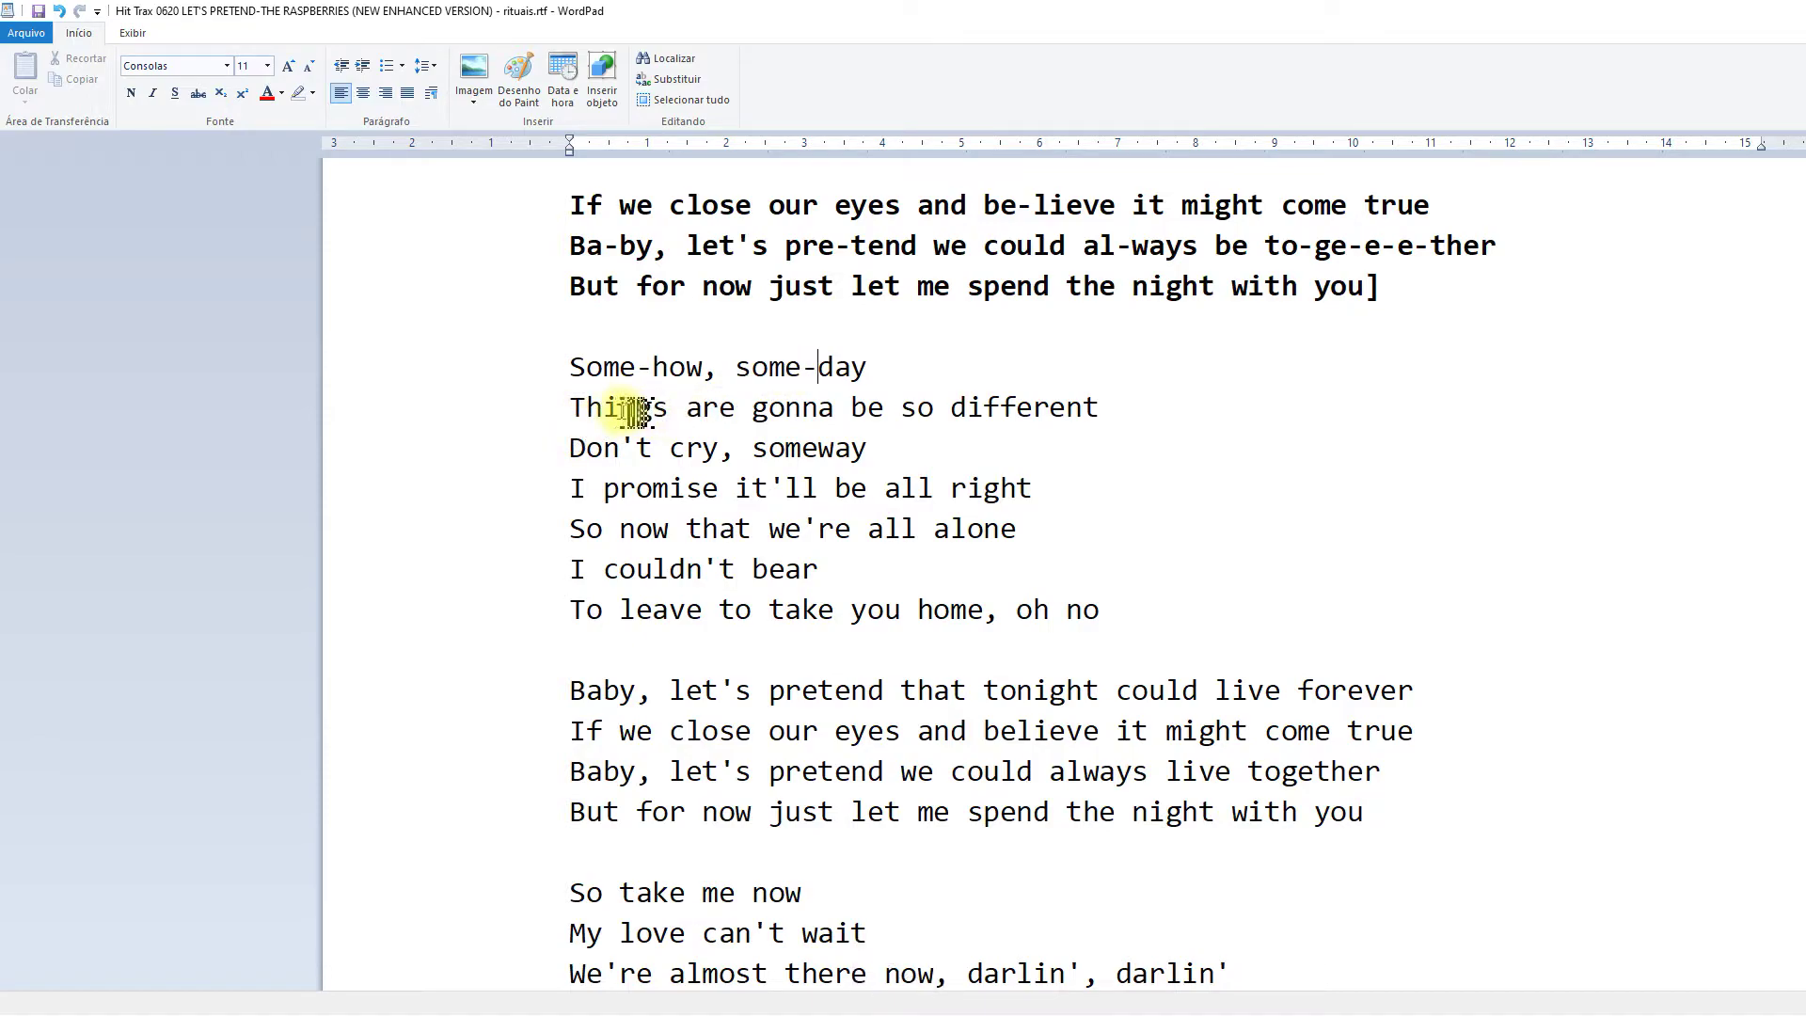
Hyphenate gon-na, different and some-way
{"action": "left_click", "coordinate": [800, 410]}
{"action": "key", "text": "space"}
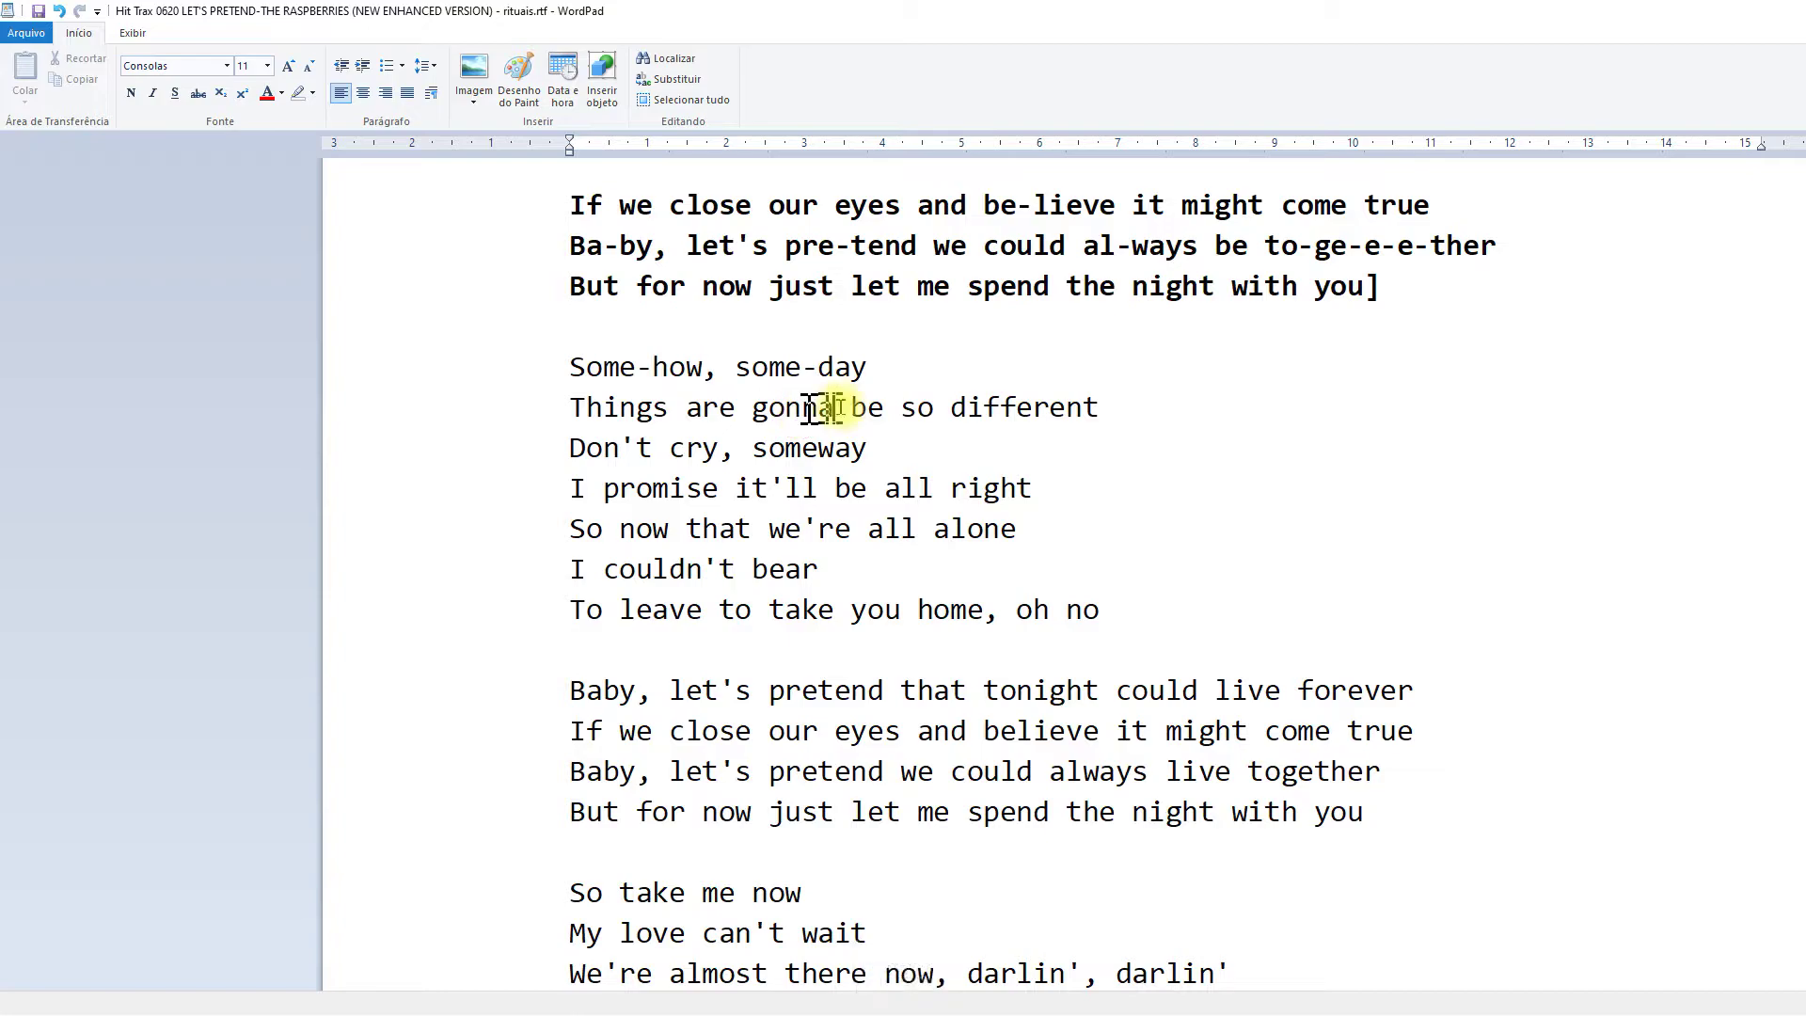
{"action": "type", "text": "-"}
{"action": "left_click", "coordinate": [1010, 408]}
{"action": "type", "text": "-"}
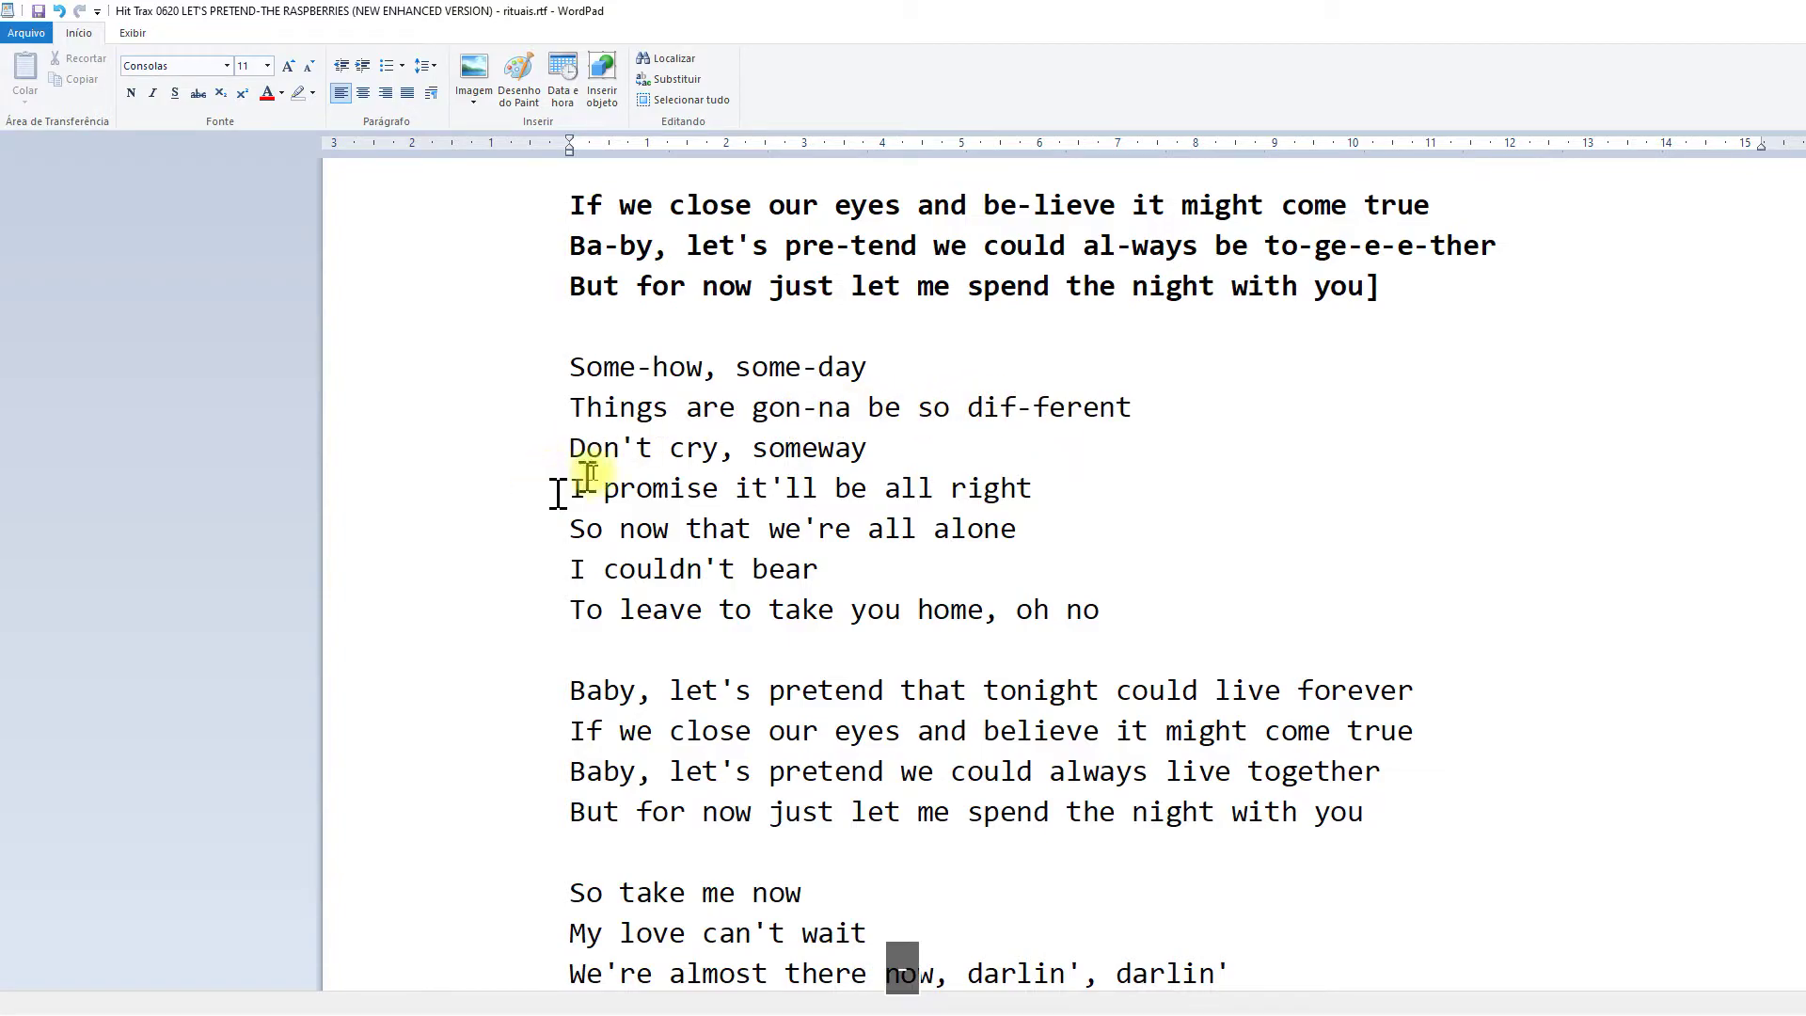
{"action": "left_click", "coordinate": [757, 444]}
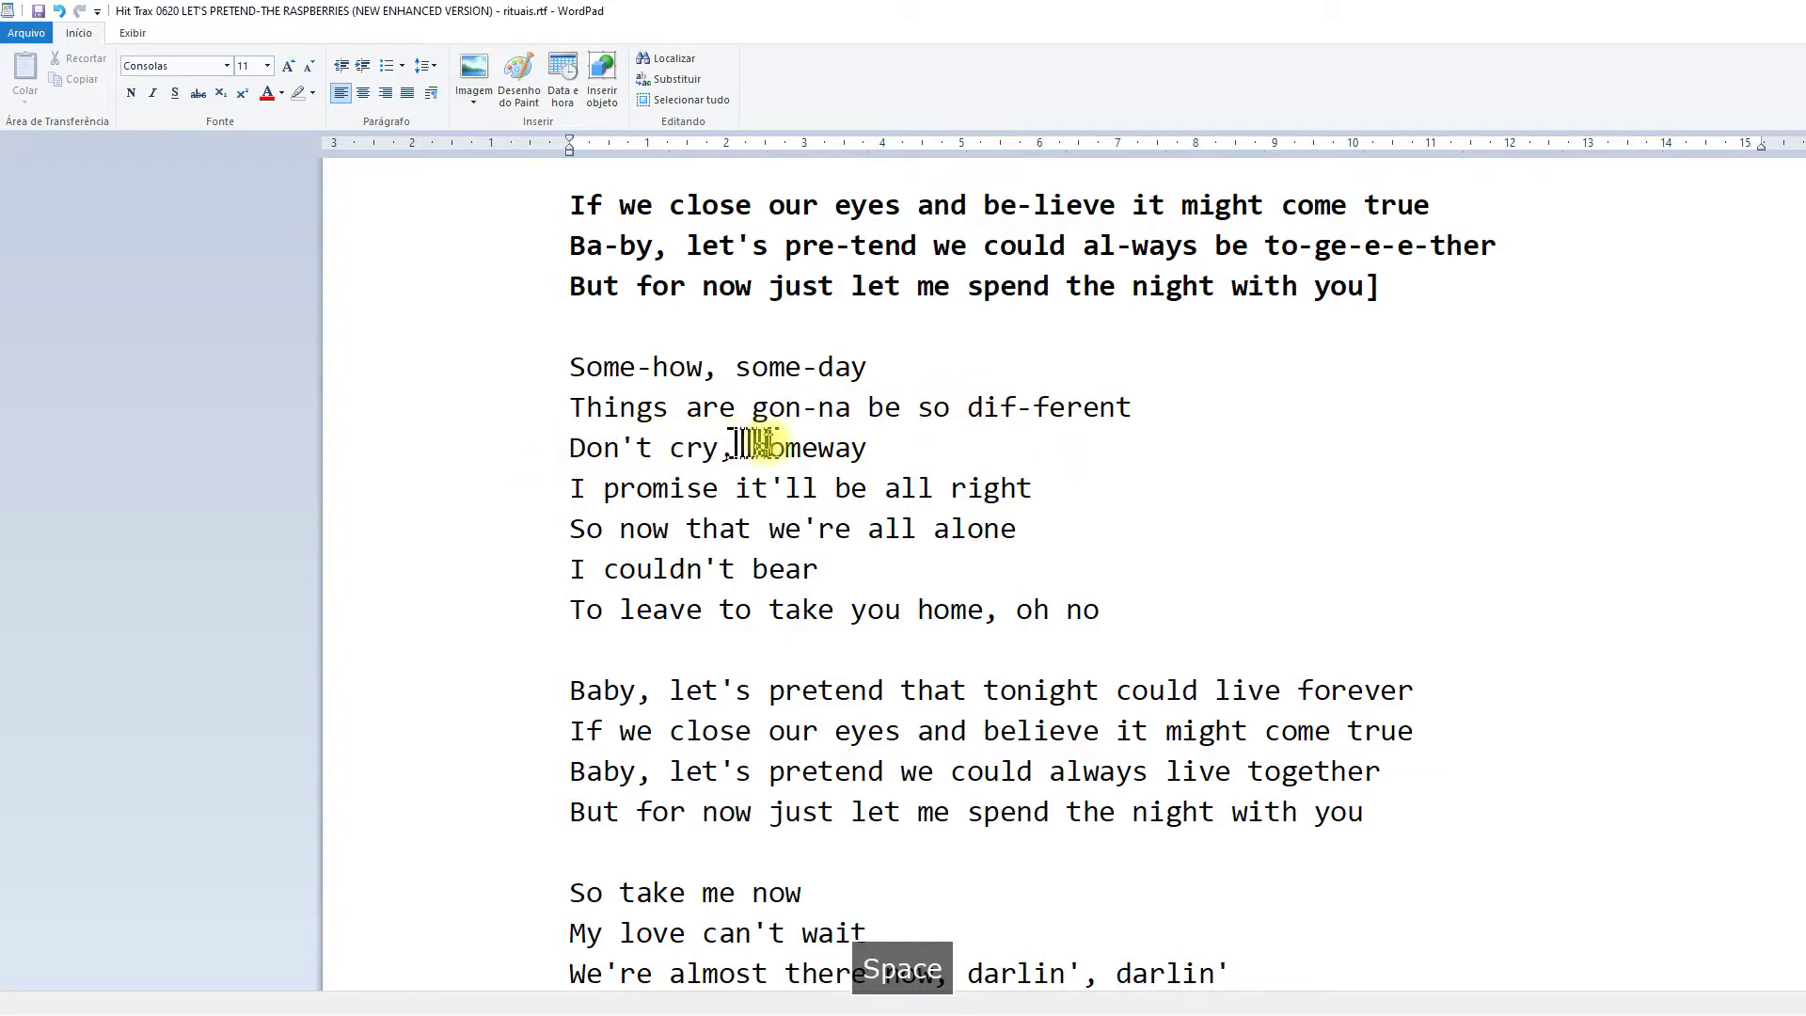
{"action": "left_click", "coordinate": [817, 448]}
{"action": "type", "text": "-"}
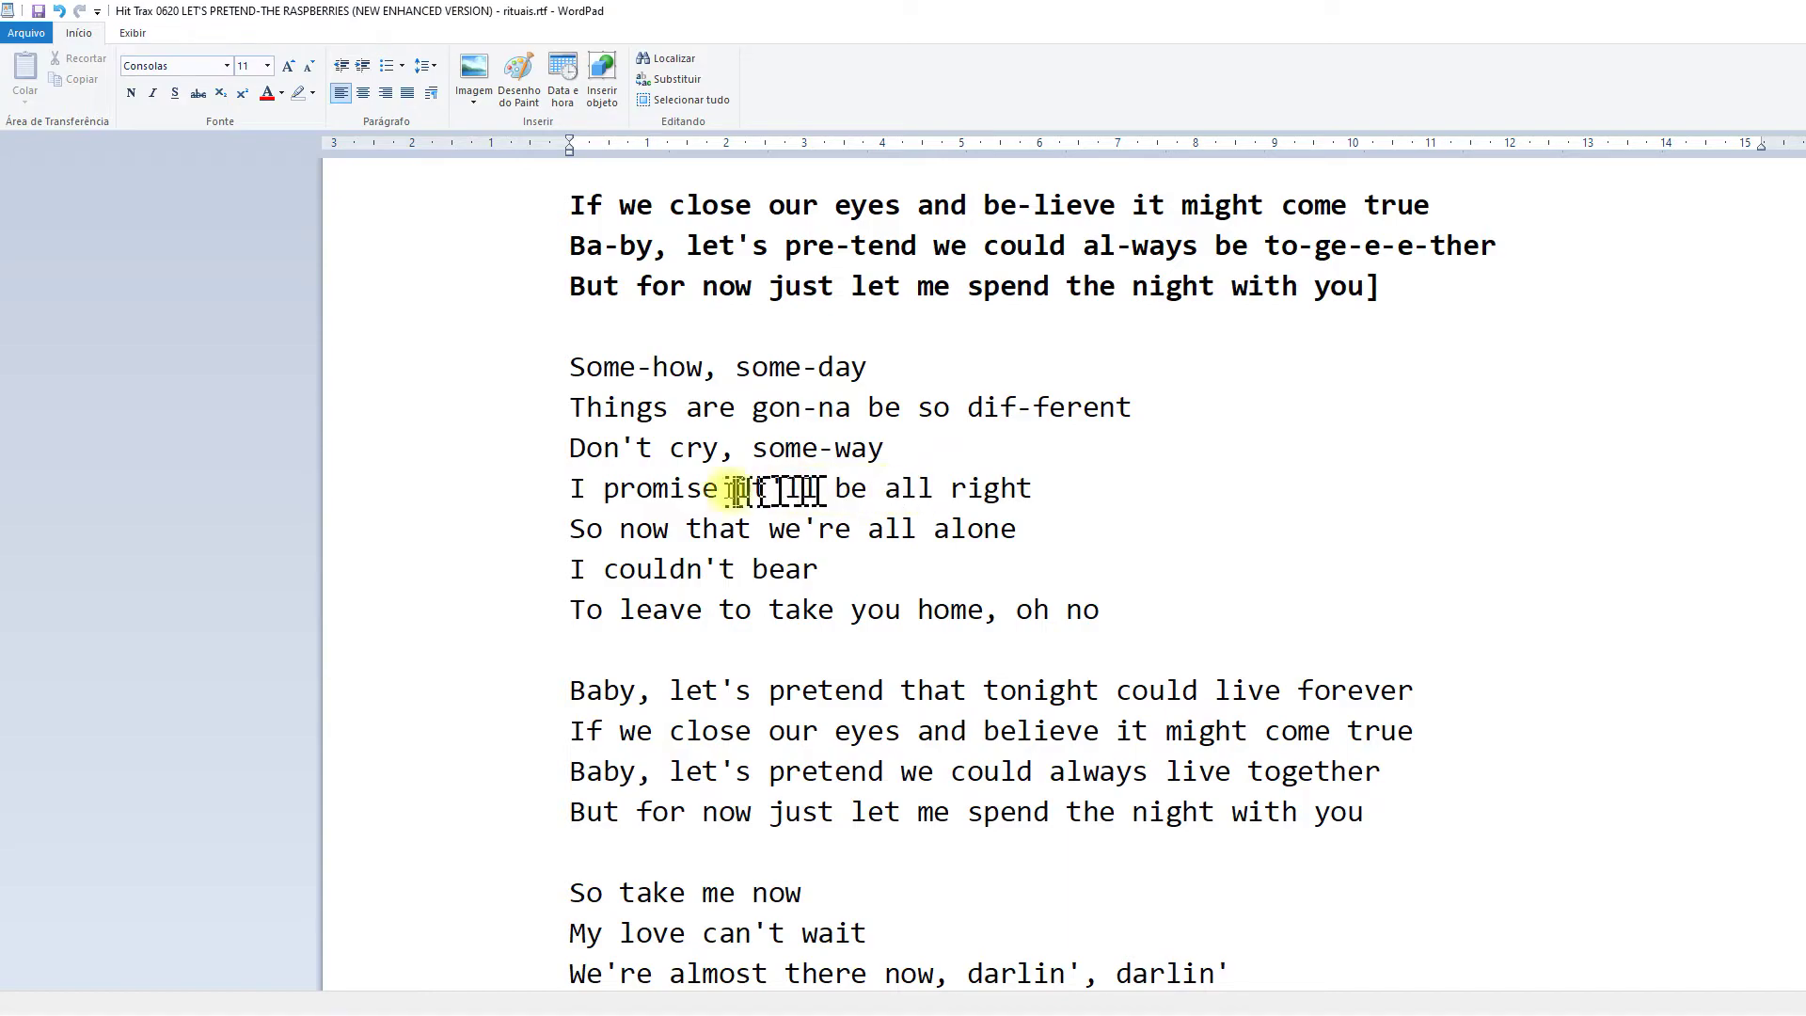
{"action": "key", "text": "space"}
Hyphenate pro-mise and change it'll to will
{"action": "left_click", "coordinate": [651, 488]}
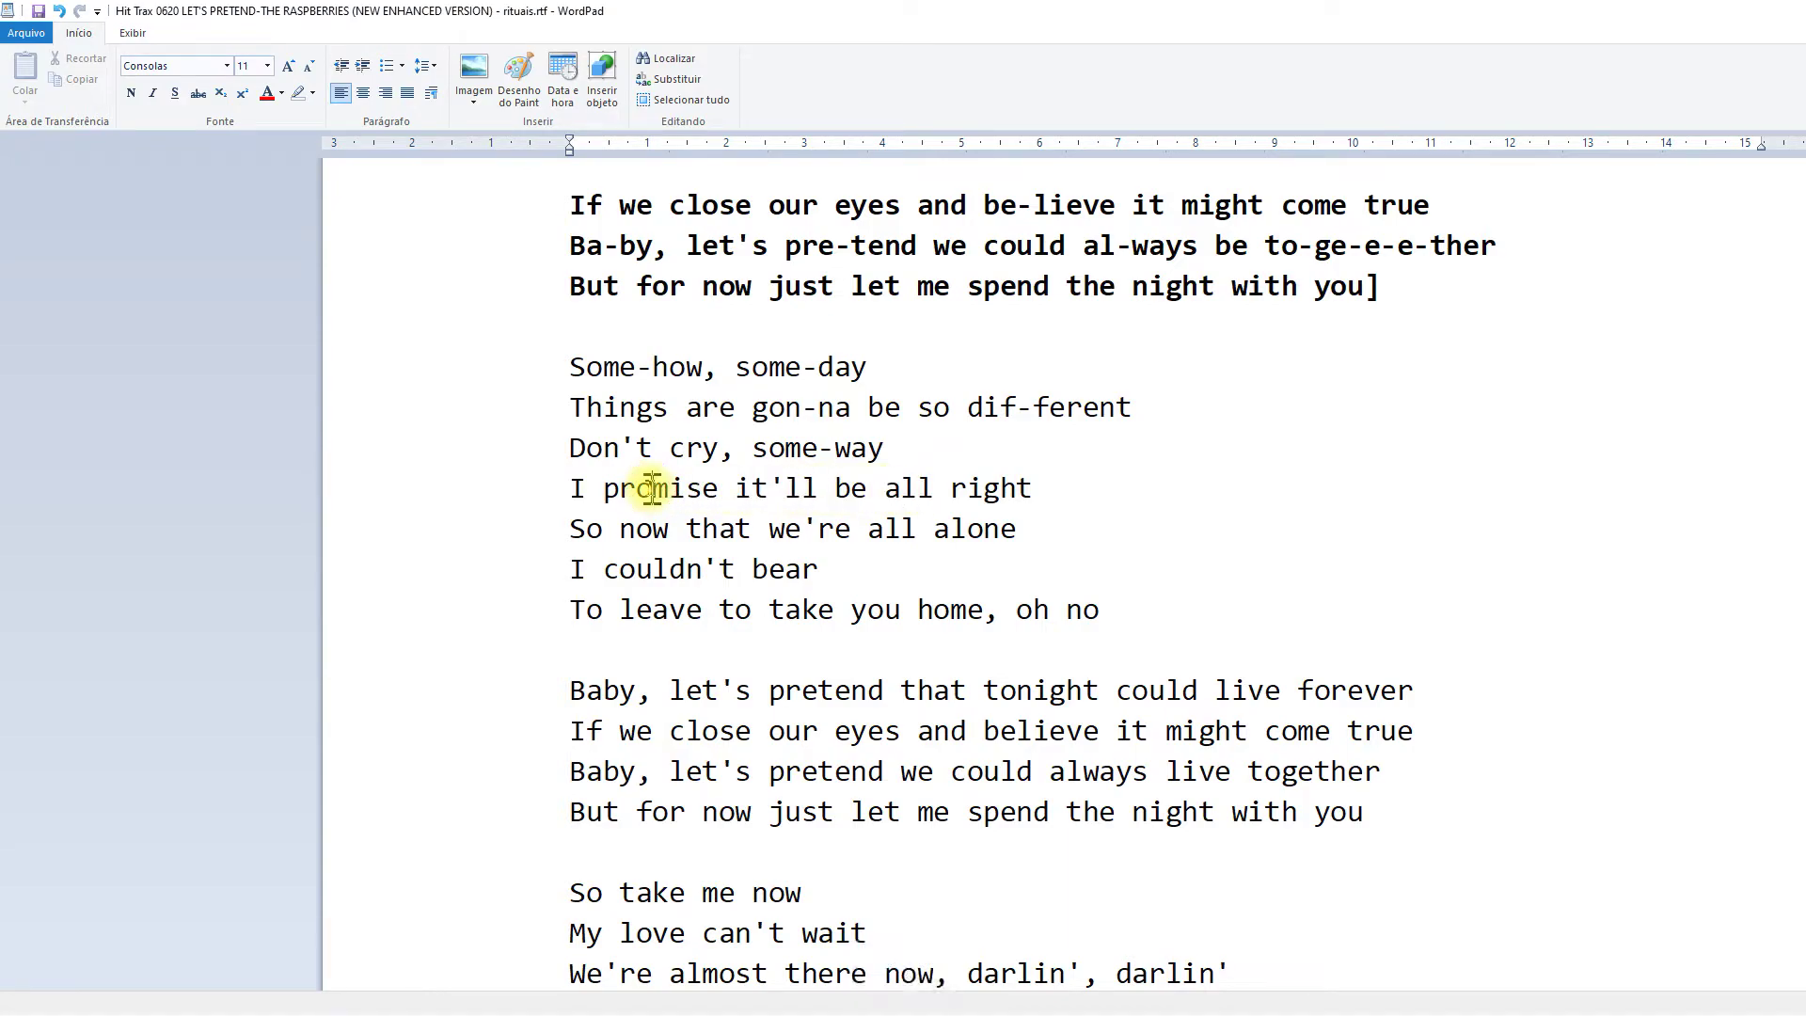
{"action": "type", "text": "-"}
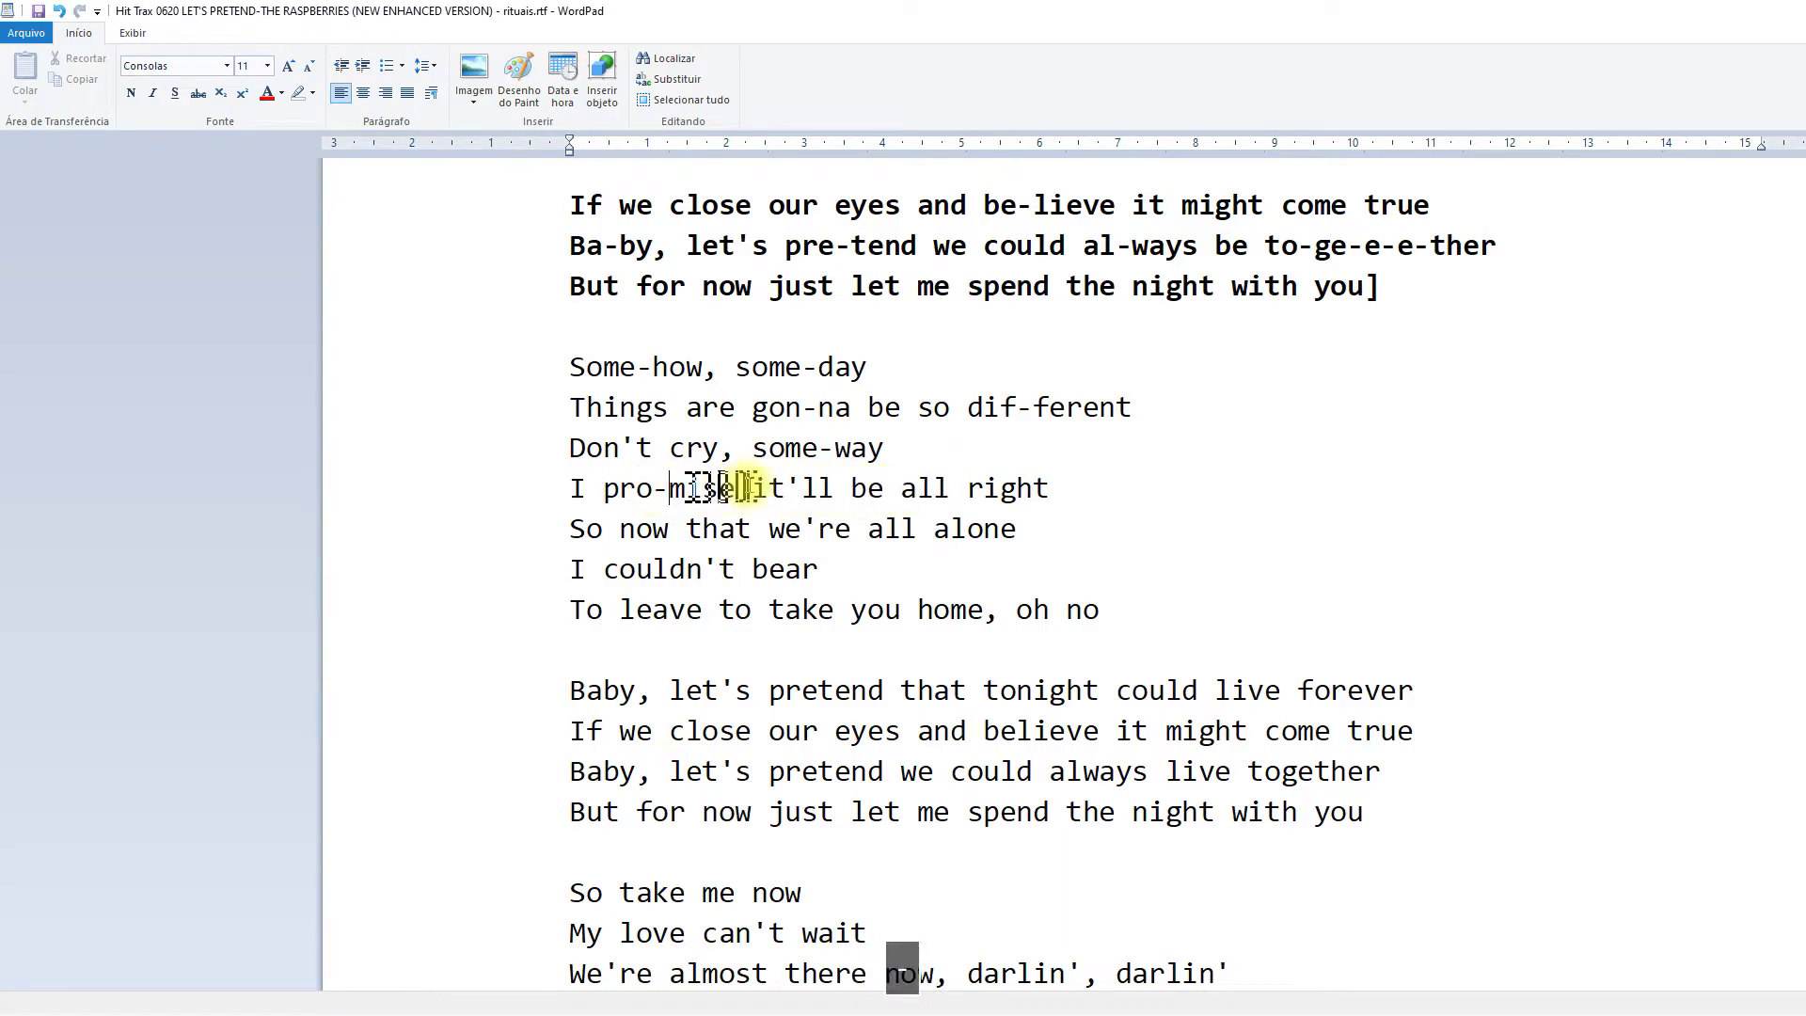
{"action": "left_click", "coordinate": [799, 488]}
{"action": "key", "text": "BackSpace"}
{"action": "type", "text": "wil"}
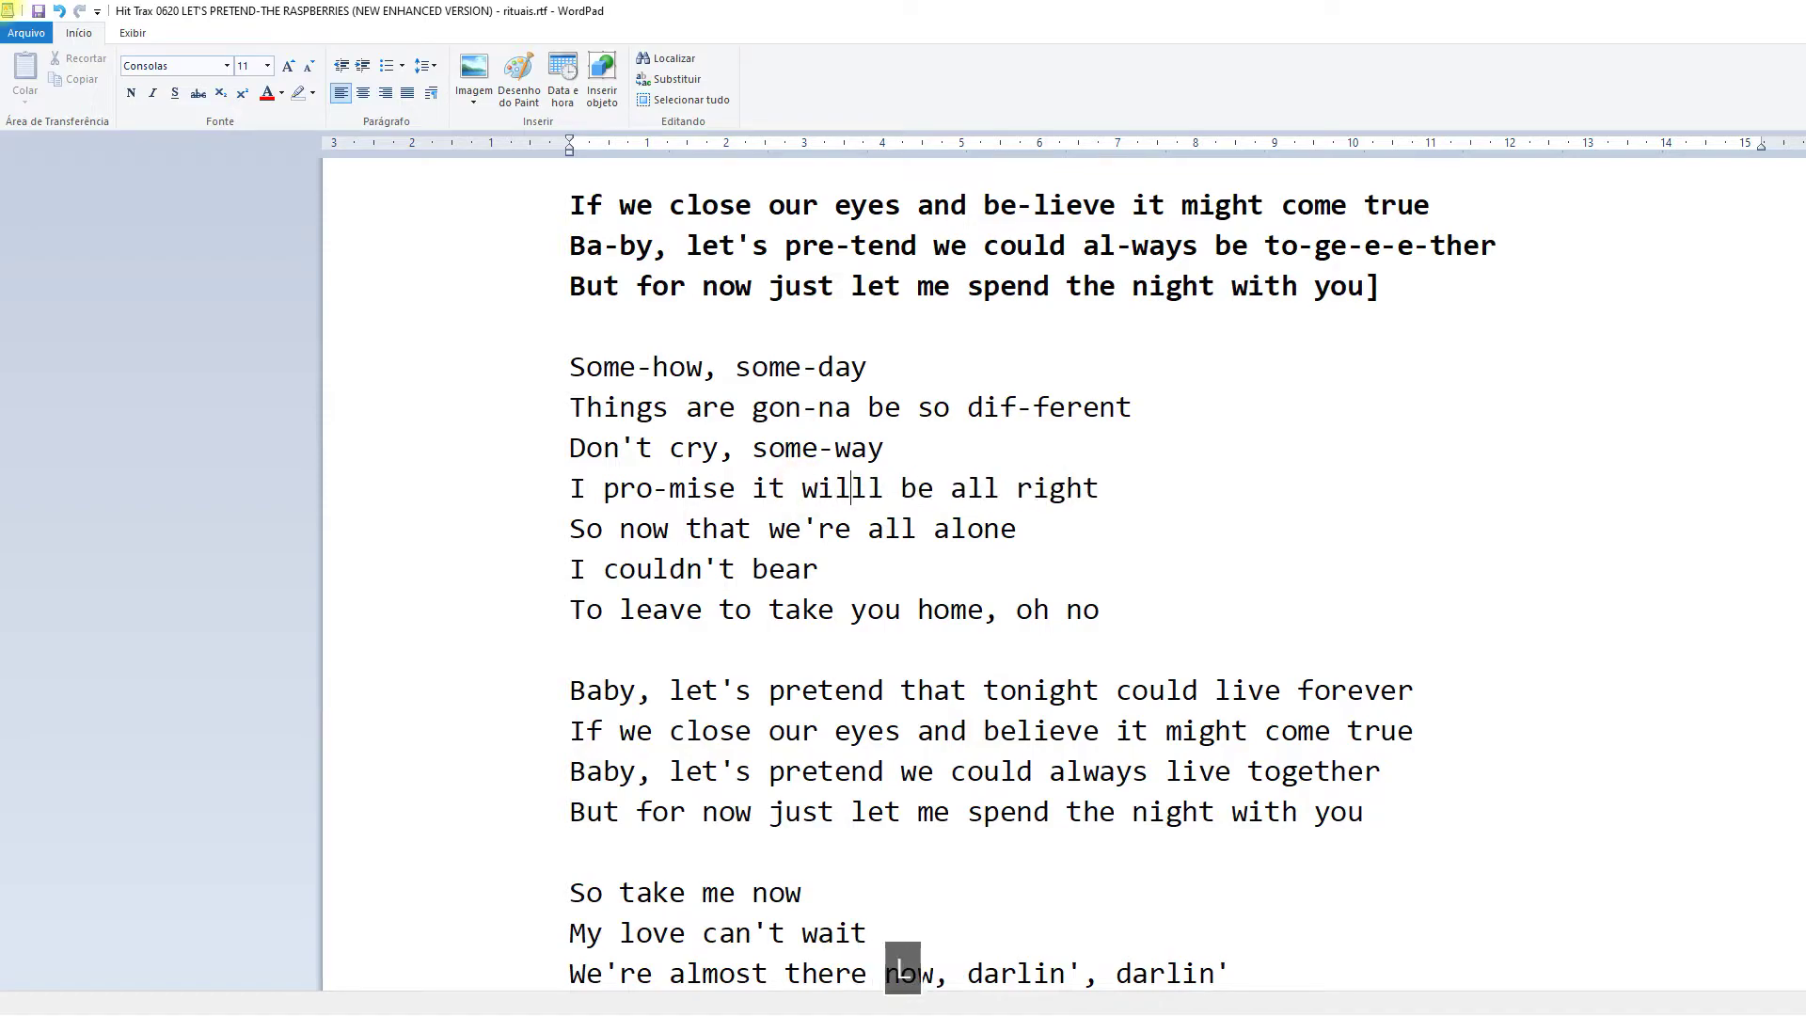
{"action": "key", "text": "BackSpace"}
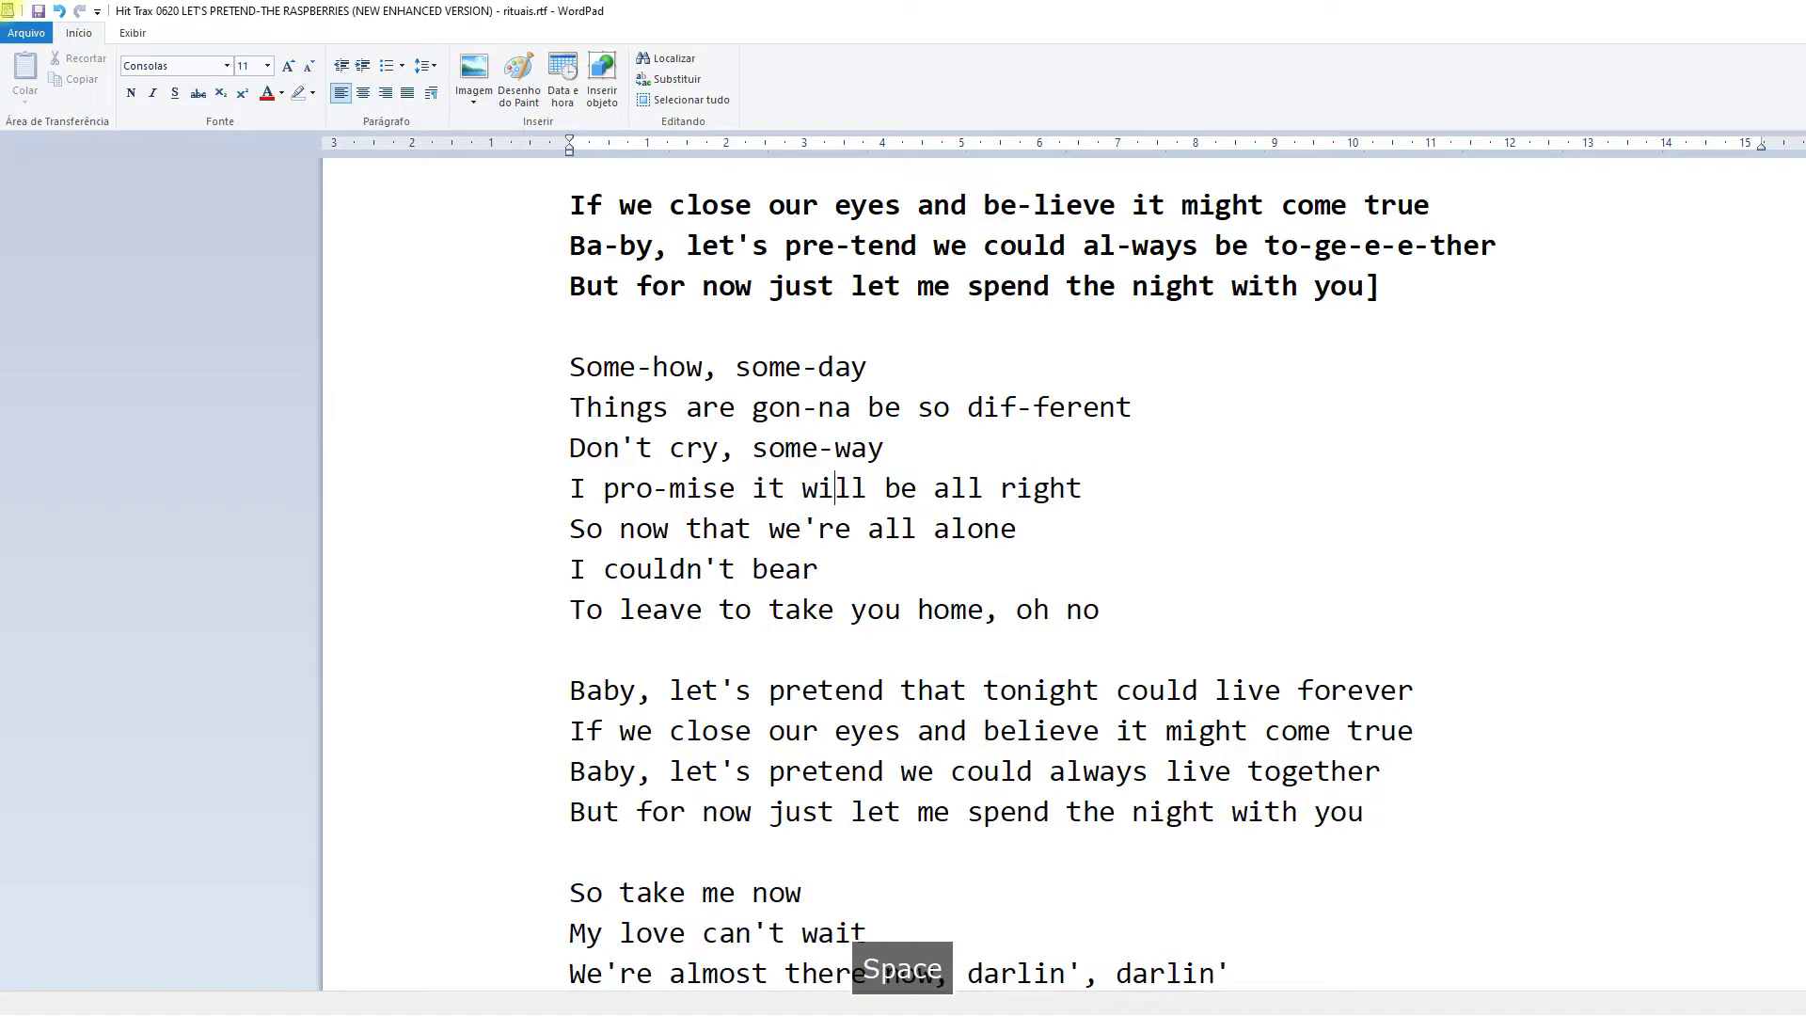
{"action": "left_click", "coordinate": [947, 527]}
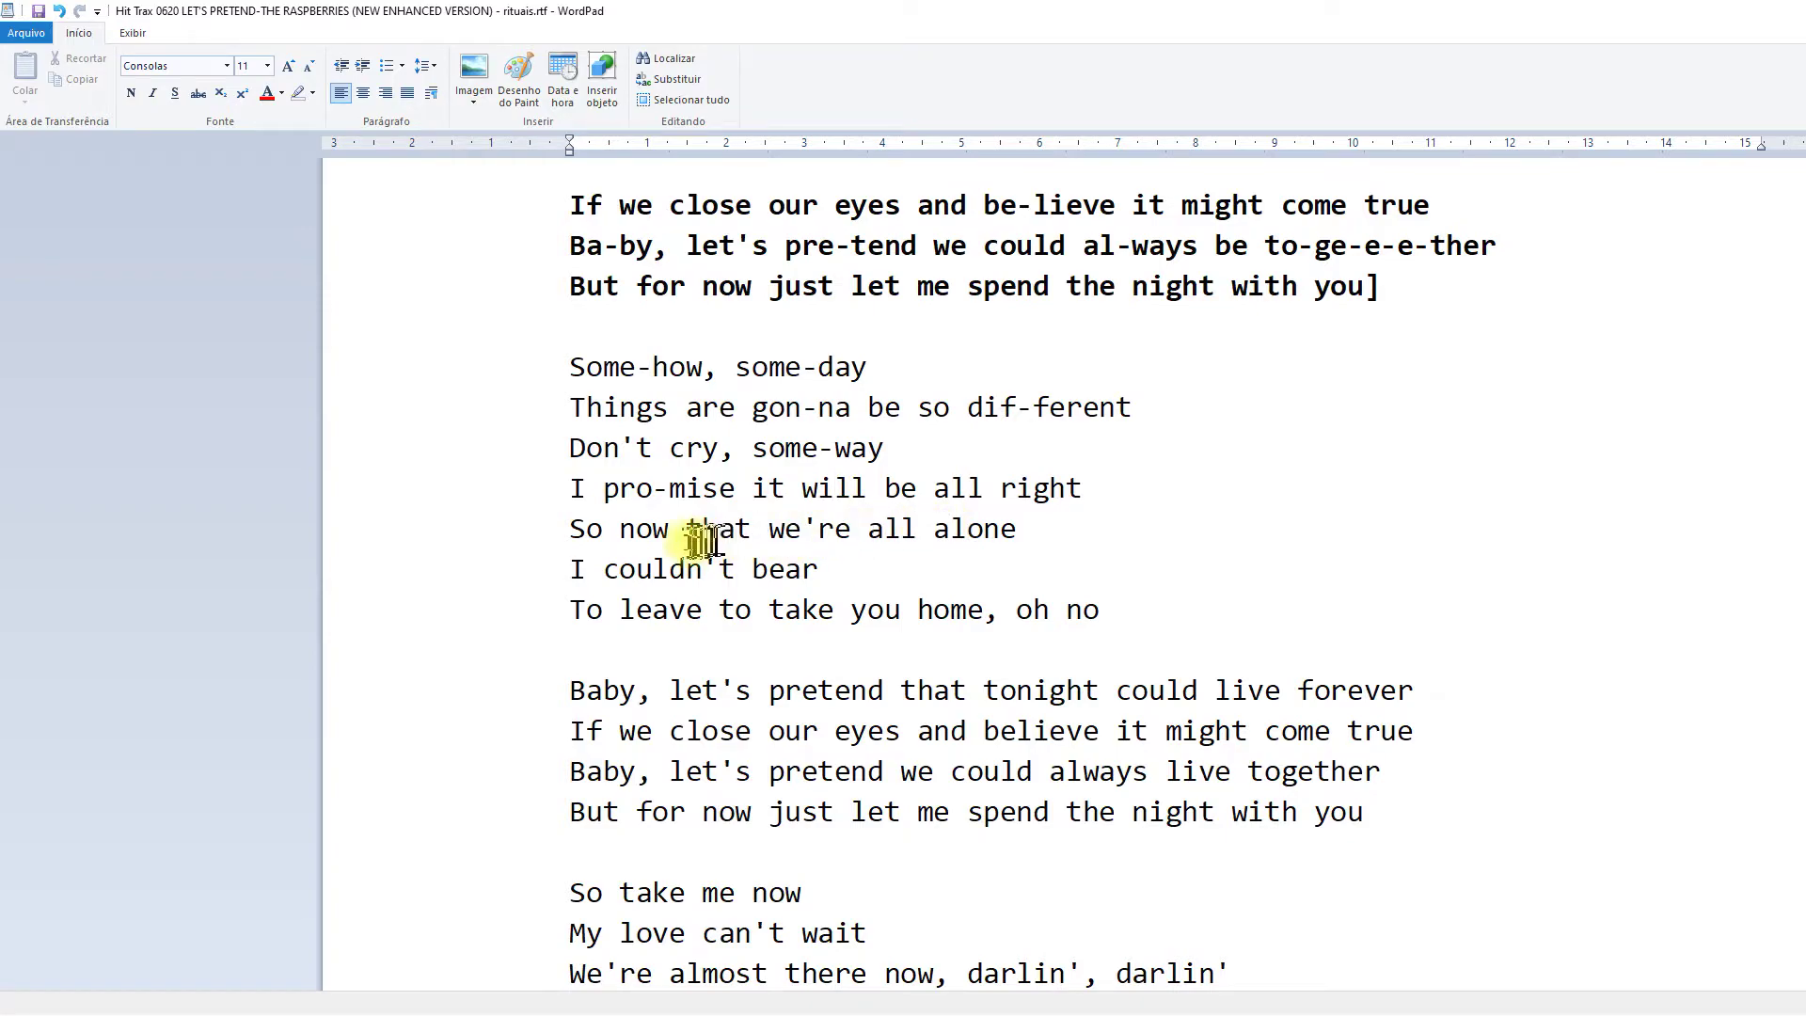
{"action": "key", "text": "space"}
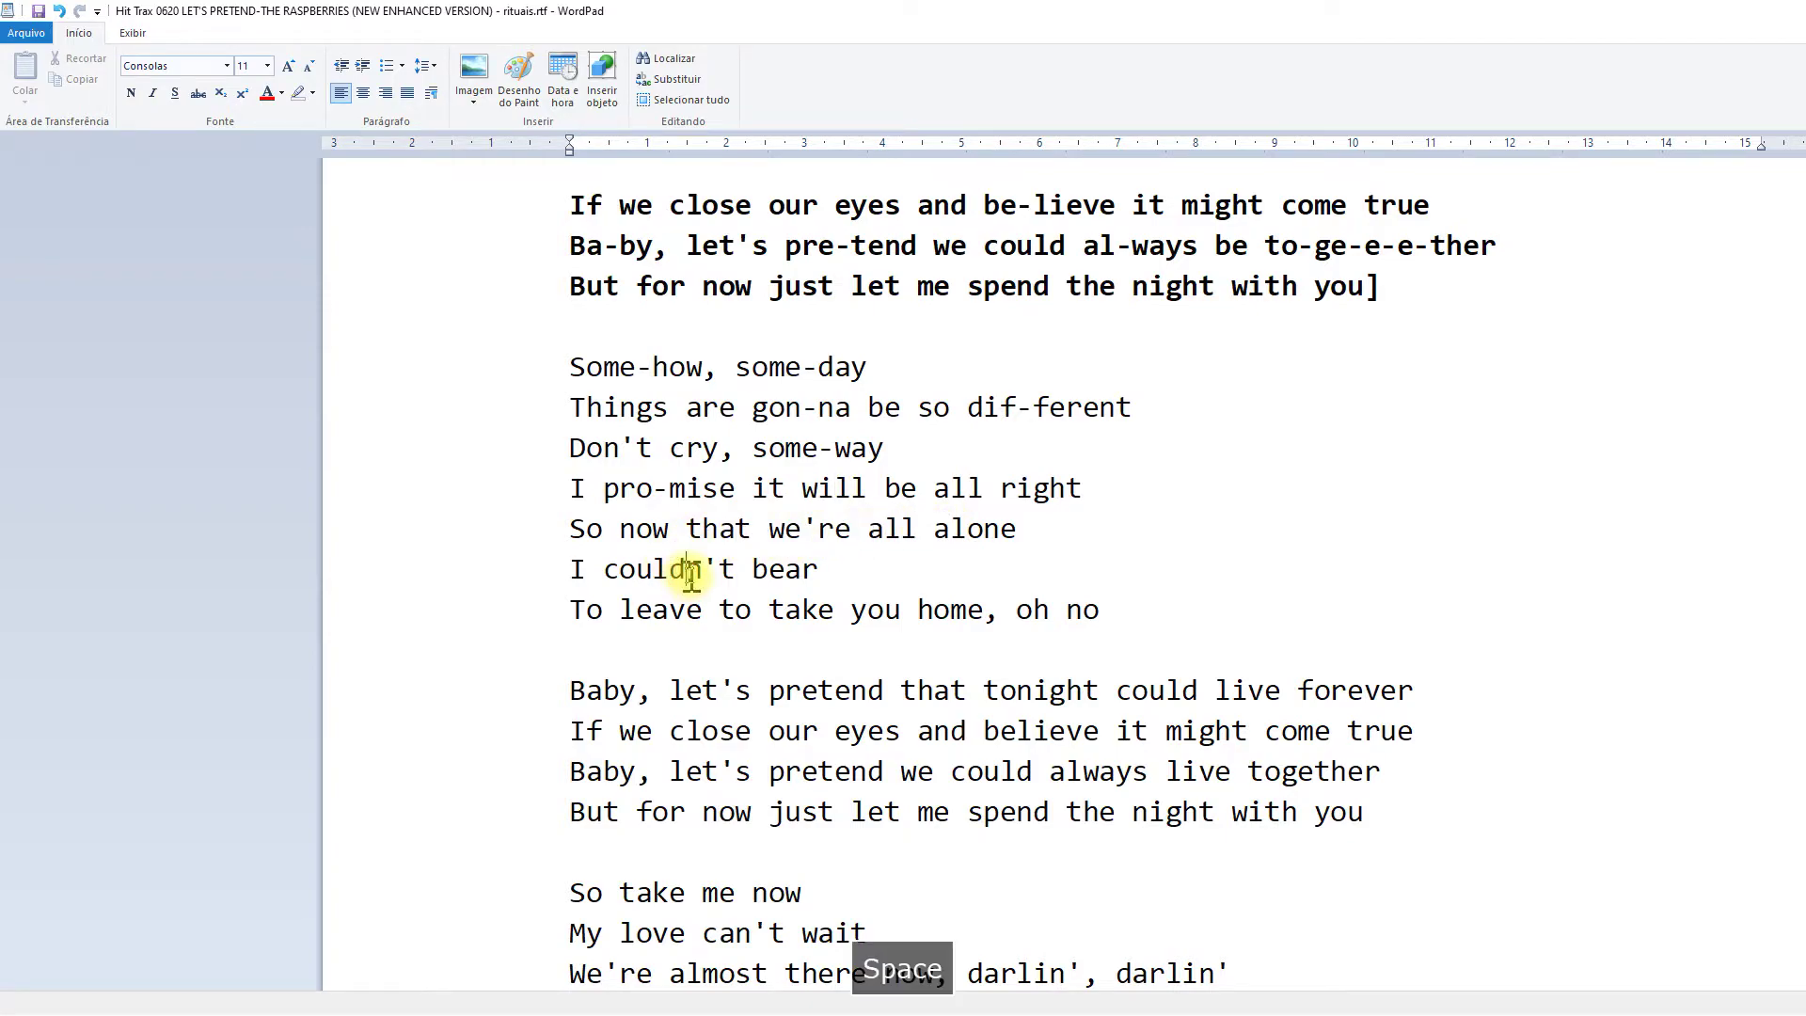
Hyphenate could-n't and position the cursor before 'no' on the next line
{"action": "left_click", "coordinate": [687, 569]}
{"action": "type", "text": "-"}
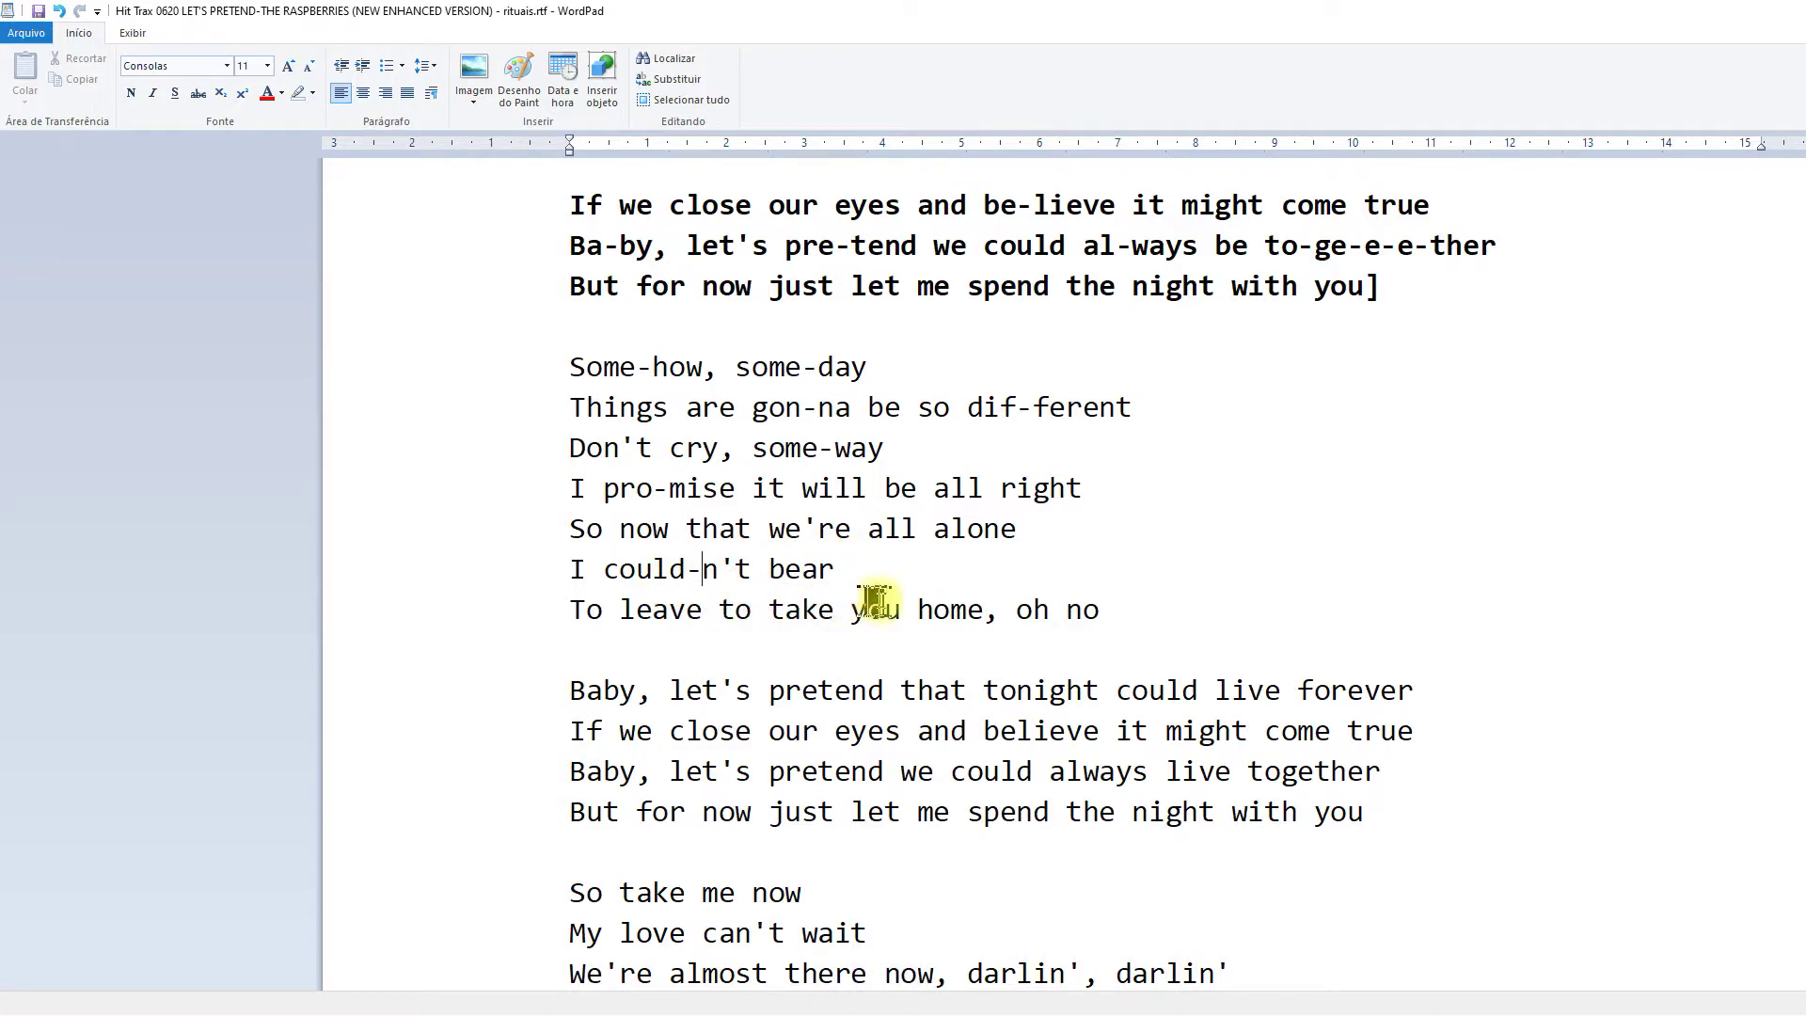
{"action": "left_click", "coordinate": [1063, 610]}
{"action": "key", "text": "space"}
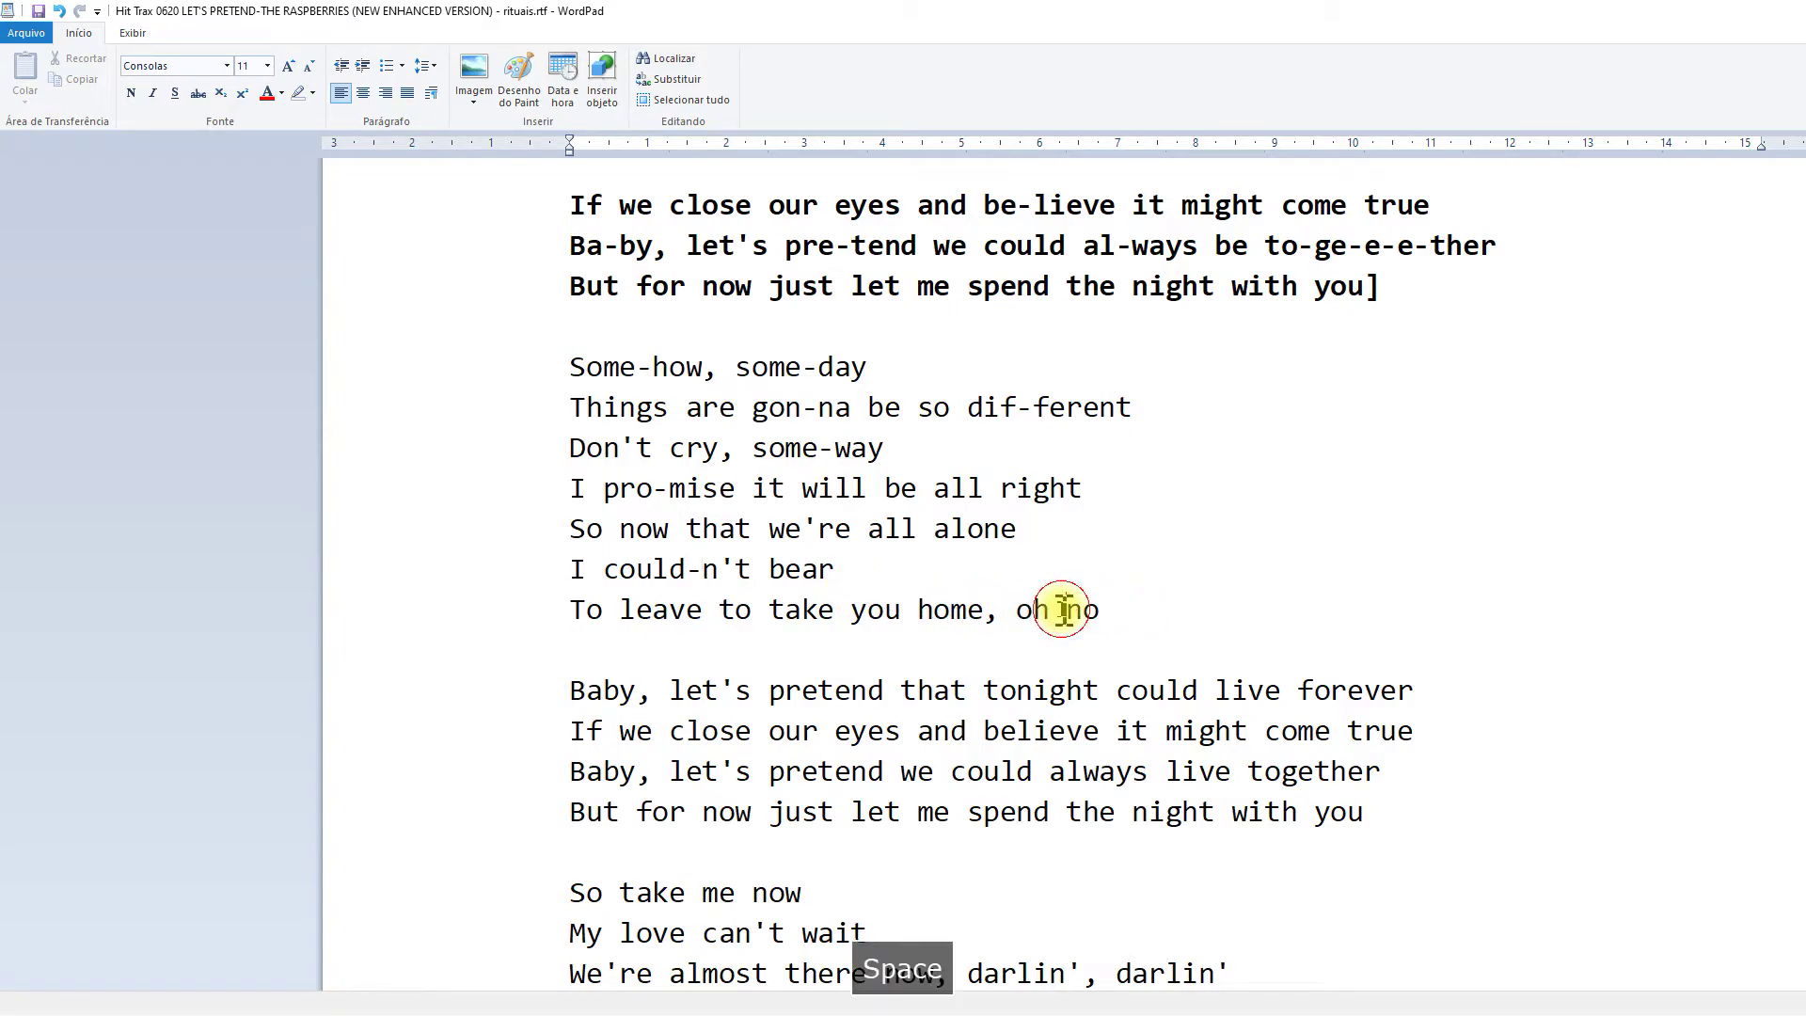
Insert 'oh oh' so the verse ends 'home, oh oh oh no'
{"action": "type", "text": "oh oh"}
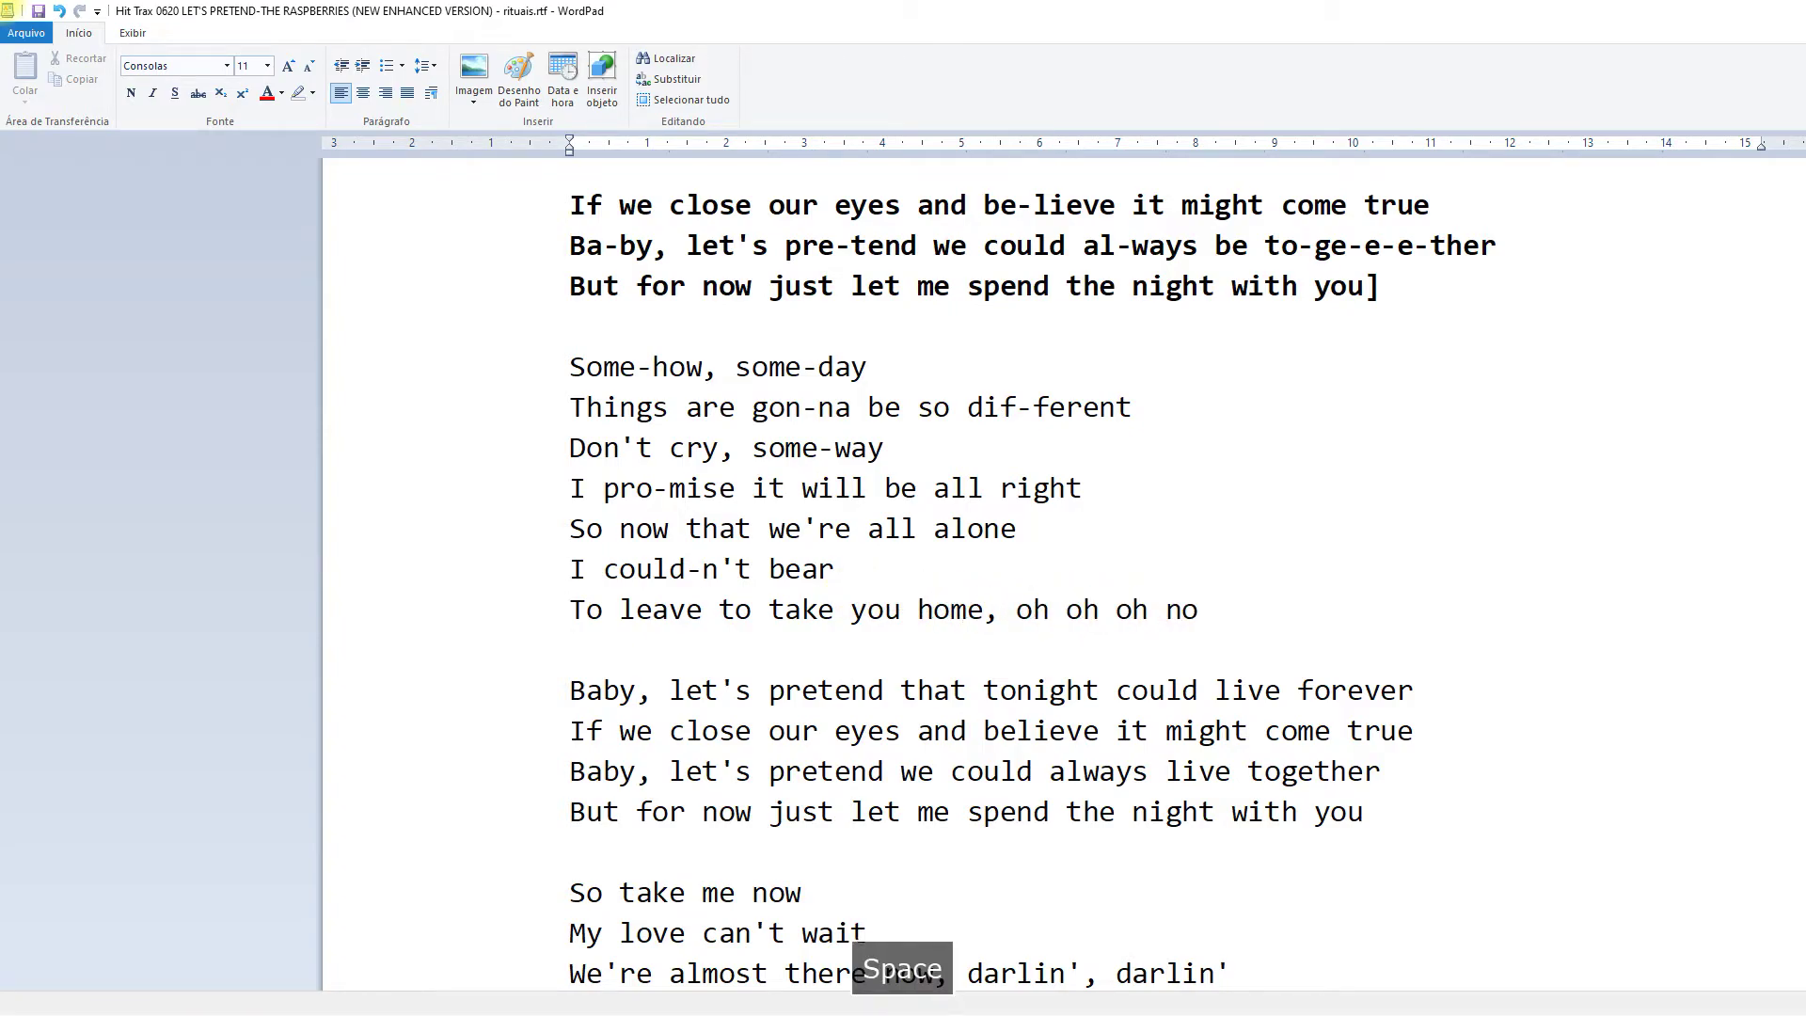
{"action": "scroll", "coordinate": [1028, 605], "scroll_direction": "down", "scroll_amount": 2}
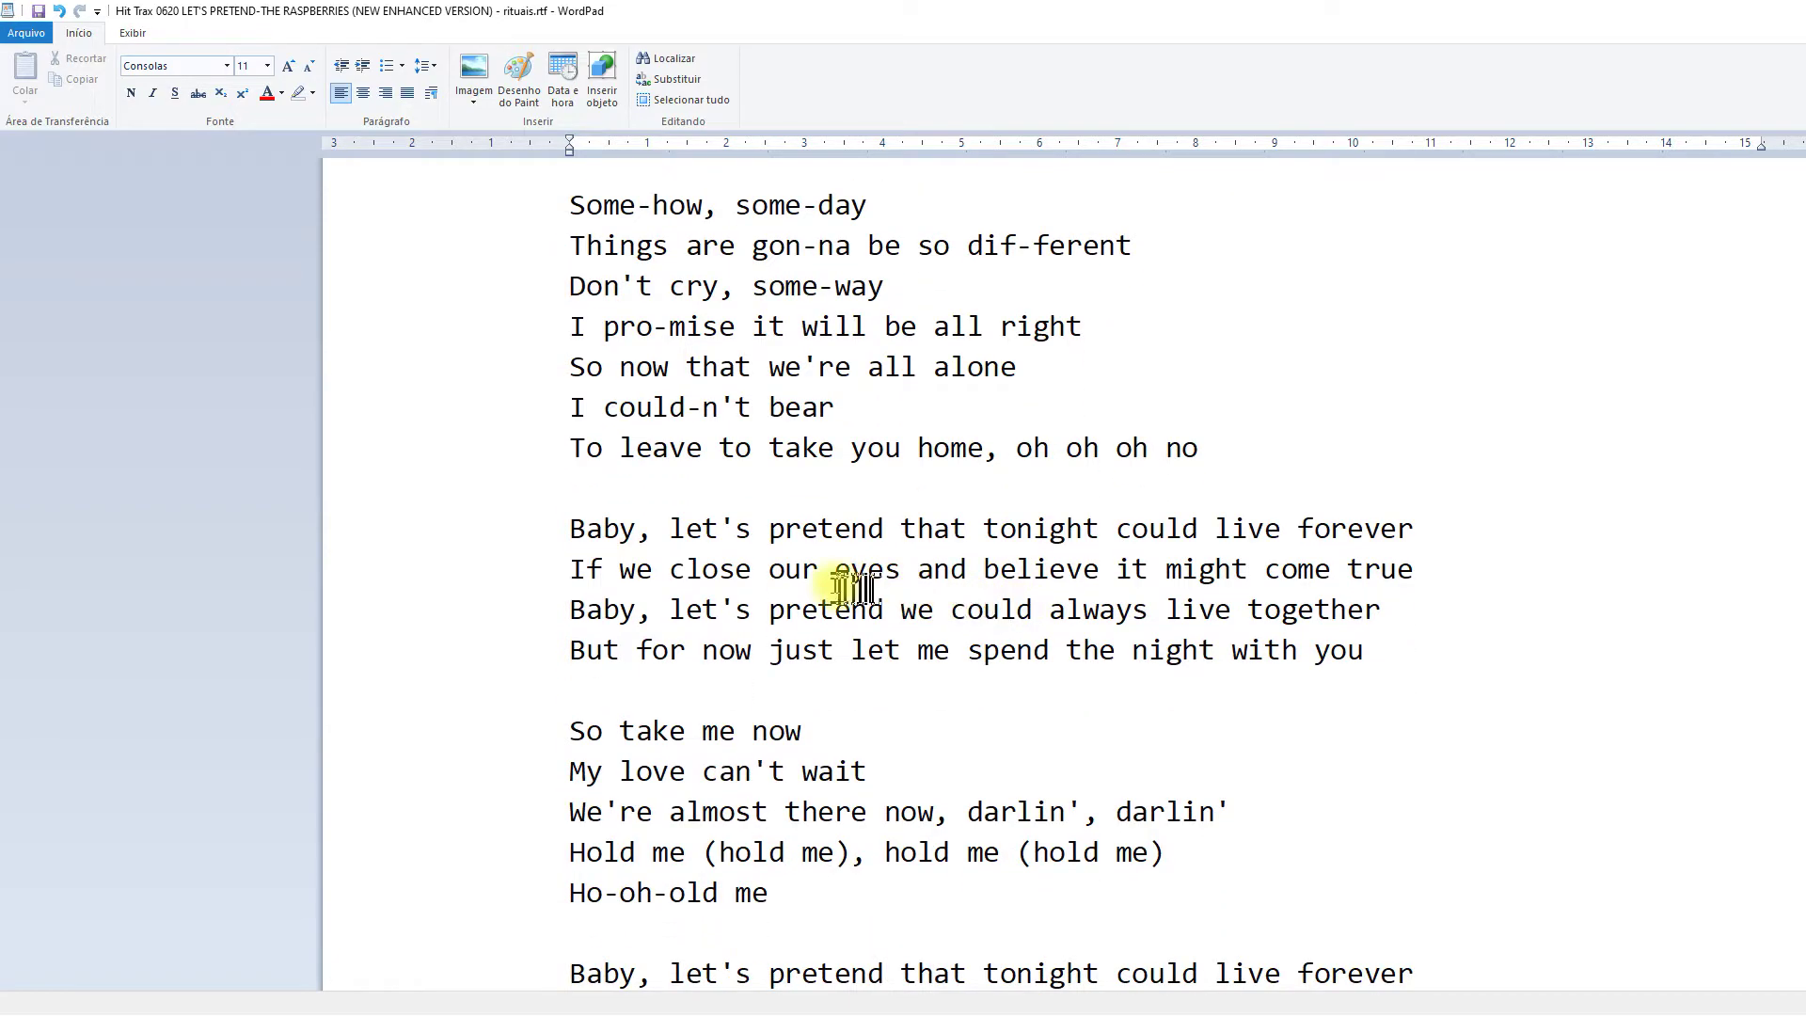
{"action": "key", "text": "space"}
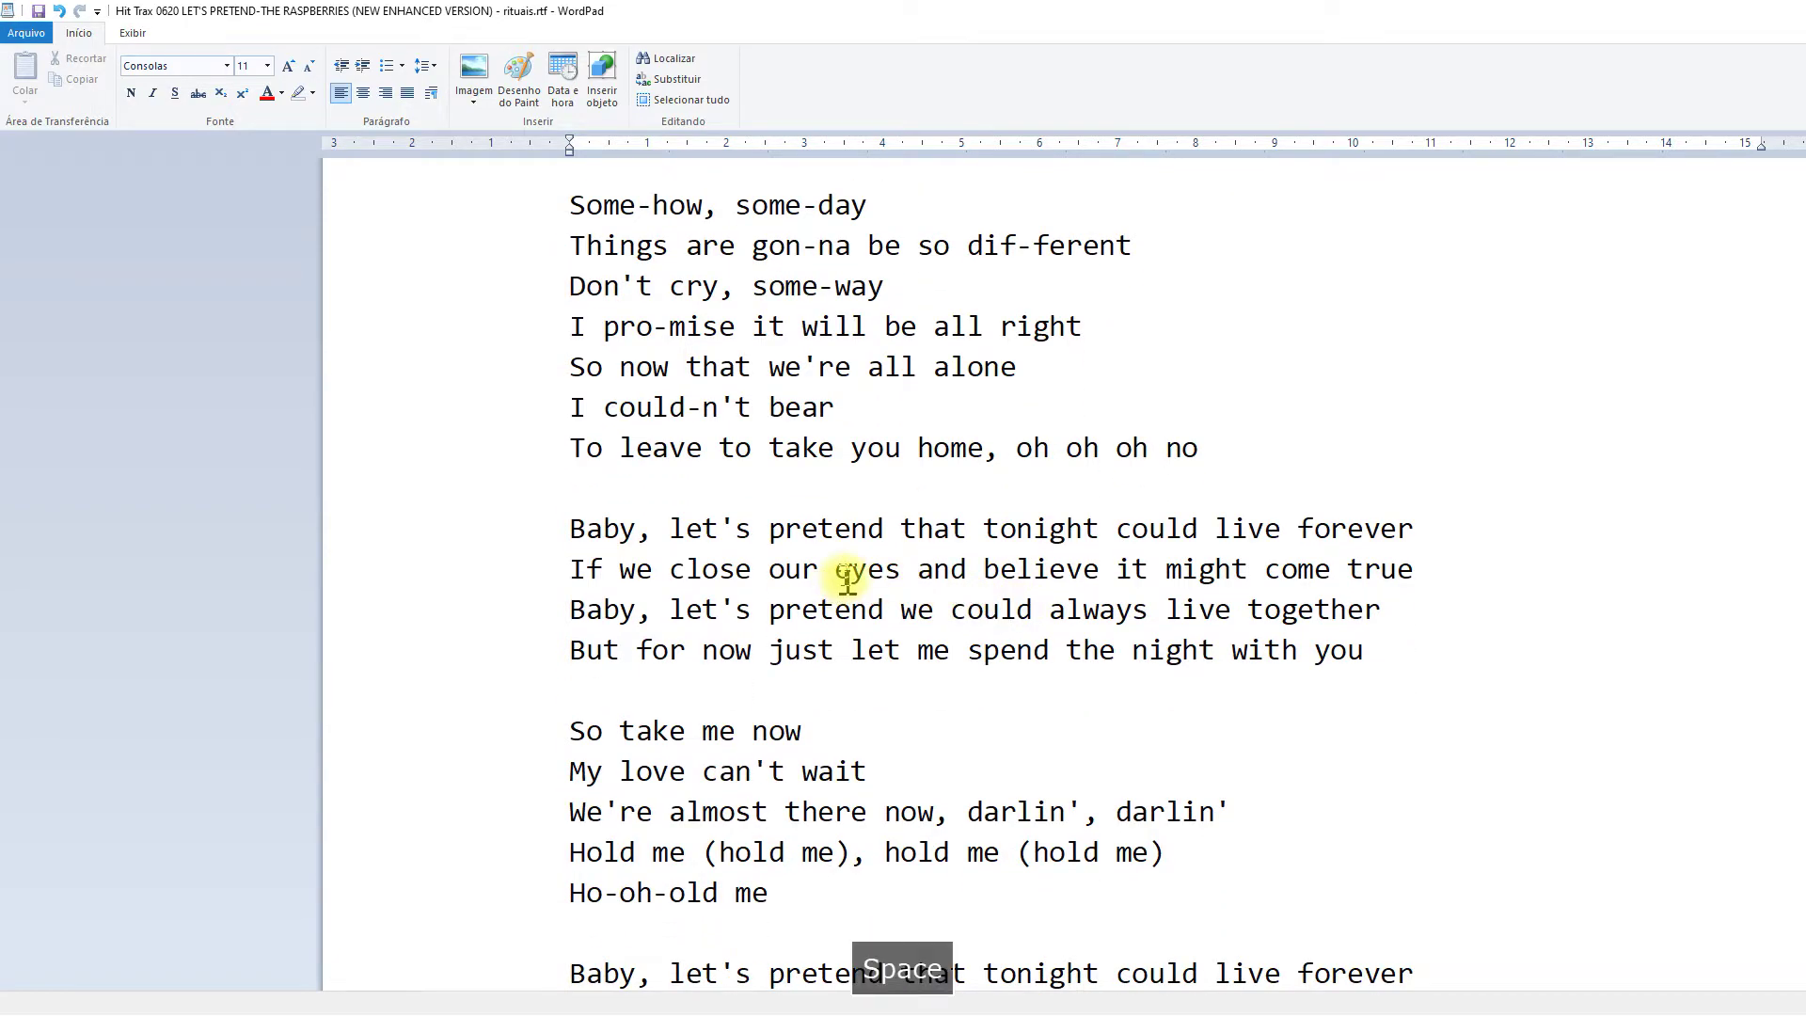
{"action": "scroll", "coordinate": [847, 579], "scroll_direction": "up", "scroll_amount": 3}
{"action": "scroll", "coordinate": [847, 578], "scroll_direction": "down", "scroll_amount": 2}
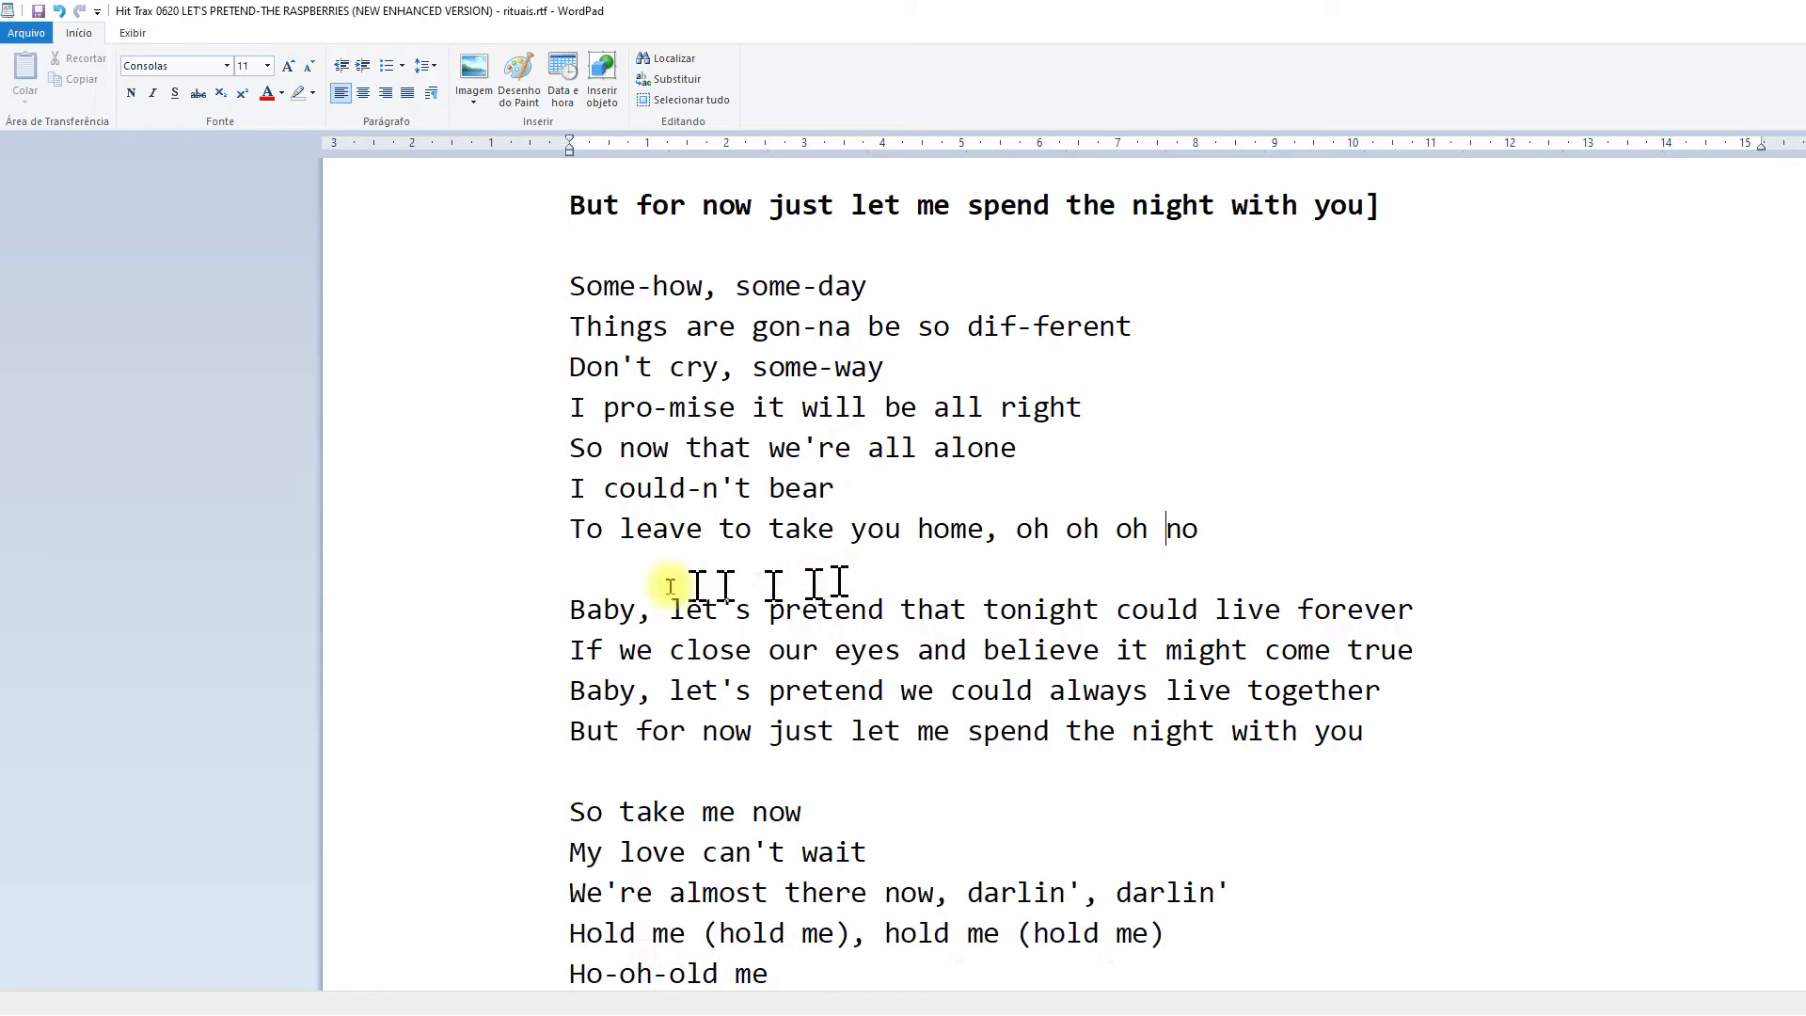
Make the following four chorus lines bold and struck through
{"action": "left_click_drag", "start_coordinate": [536, 609], "coordinate": [536, 732]}
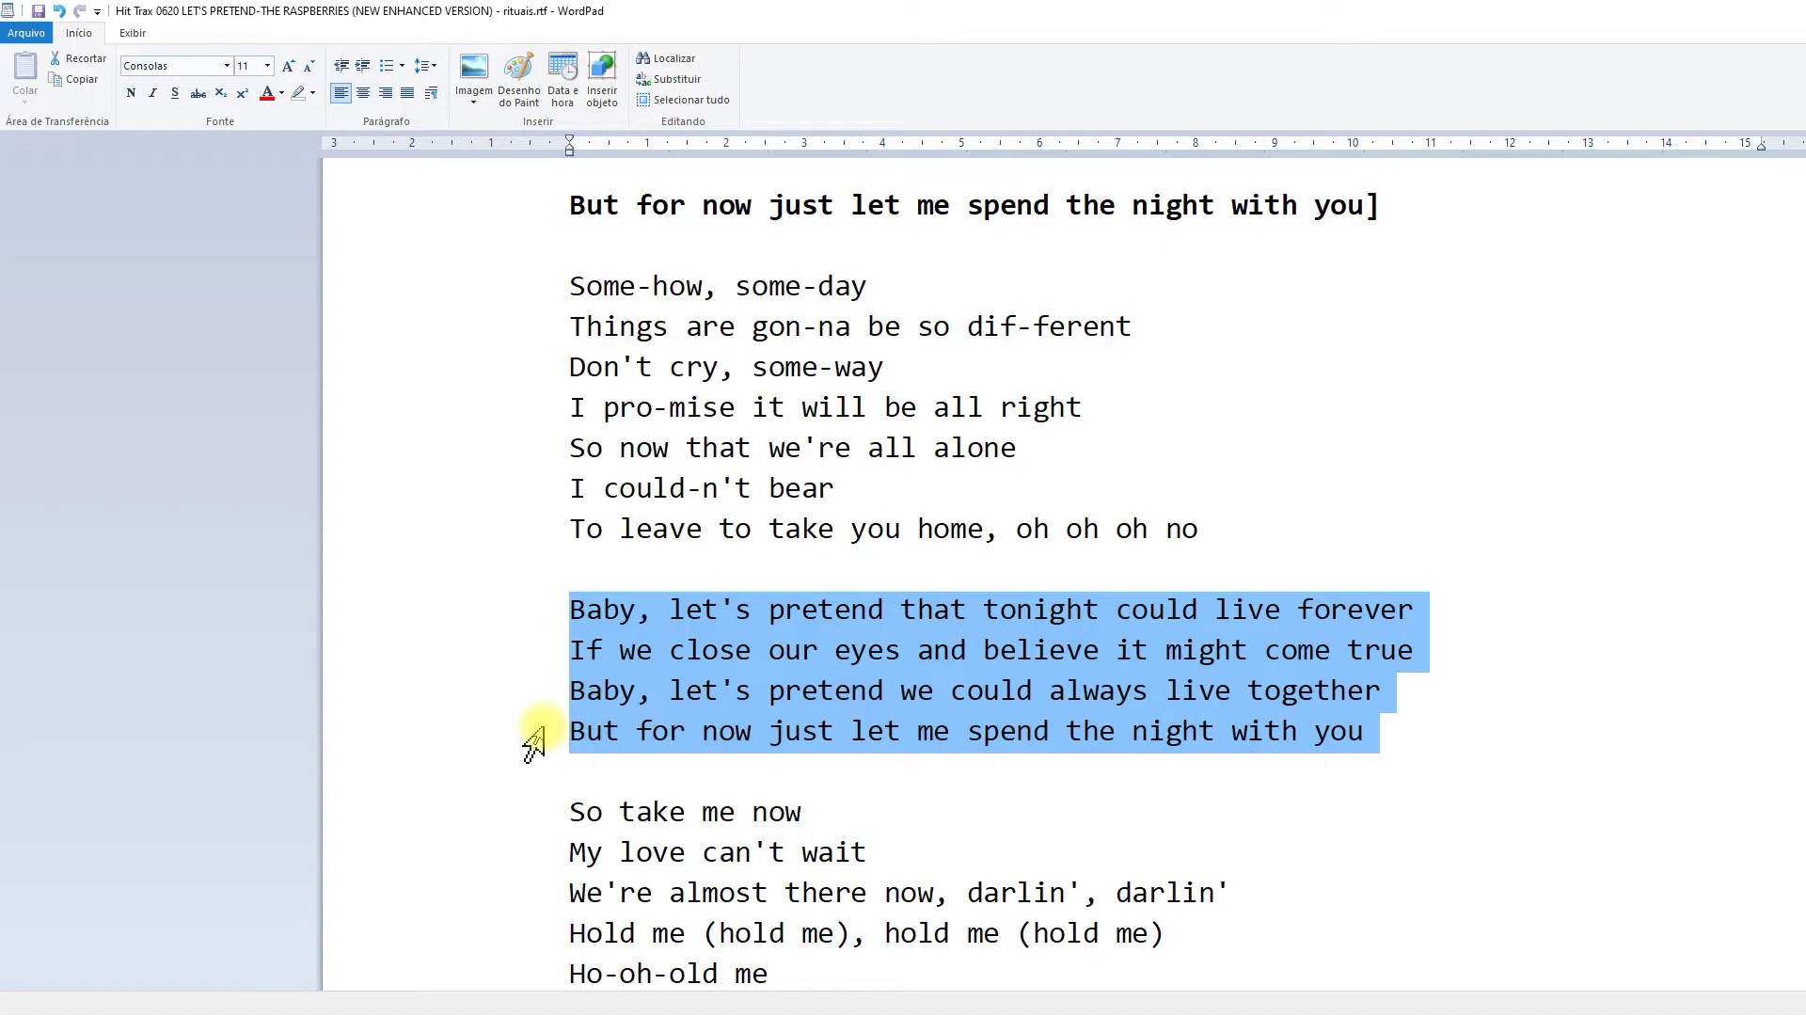
{"action": "key", "text": "ctrl+n"}
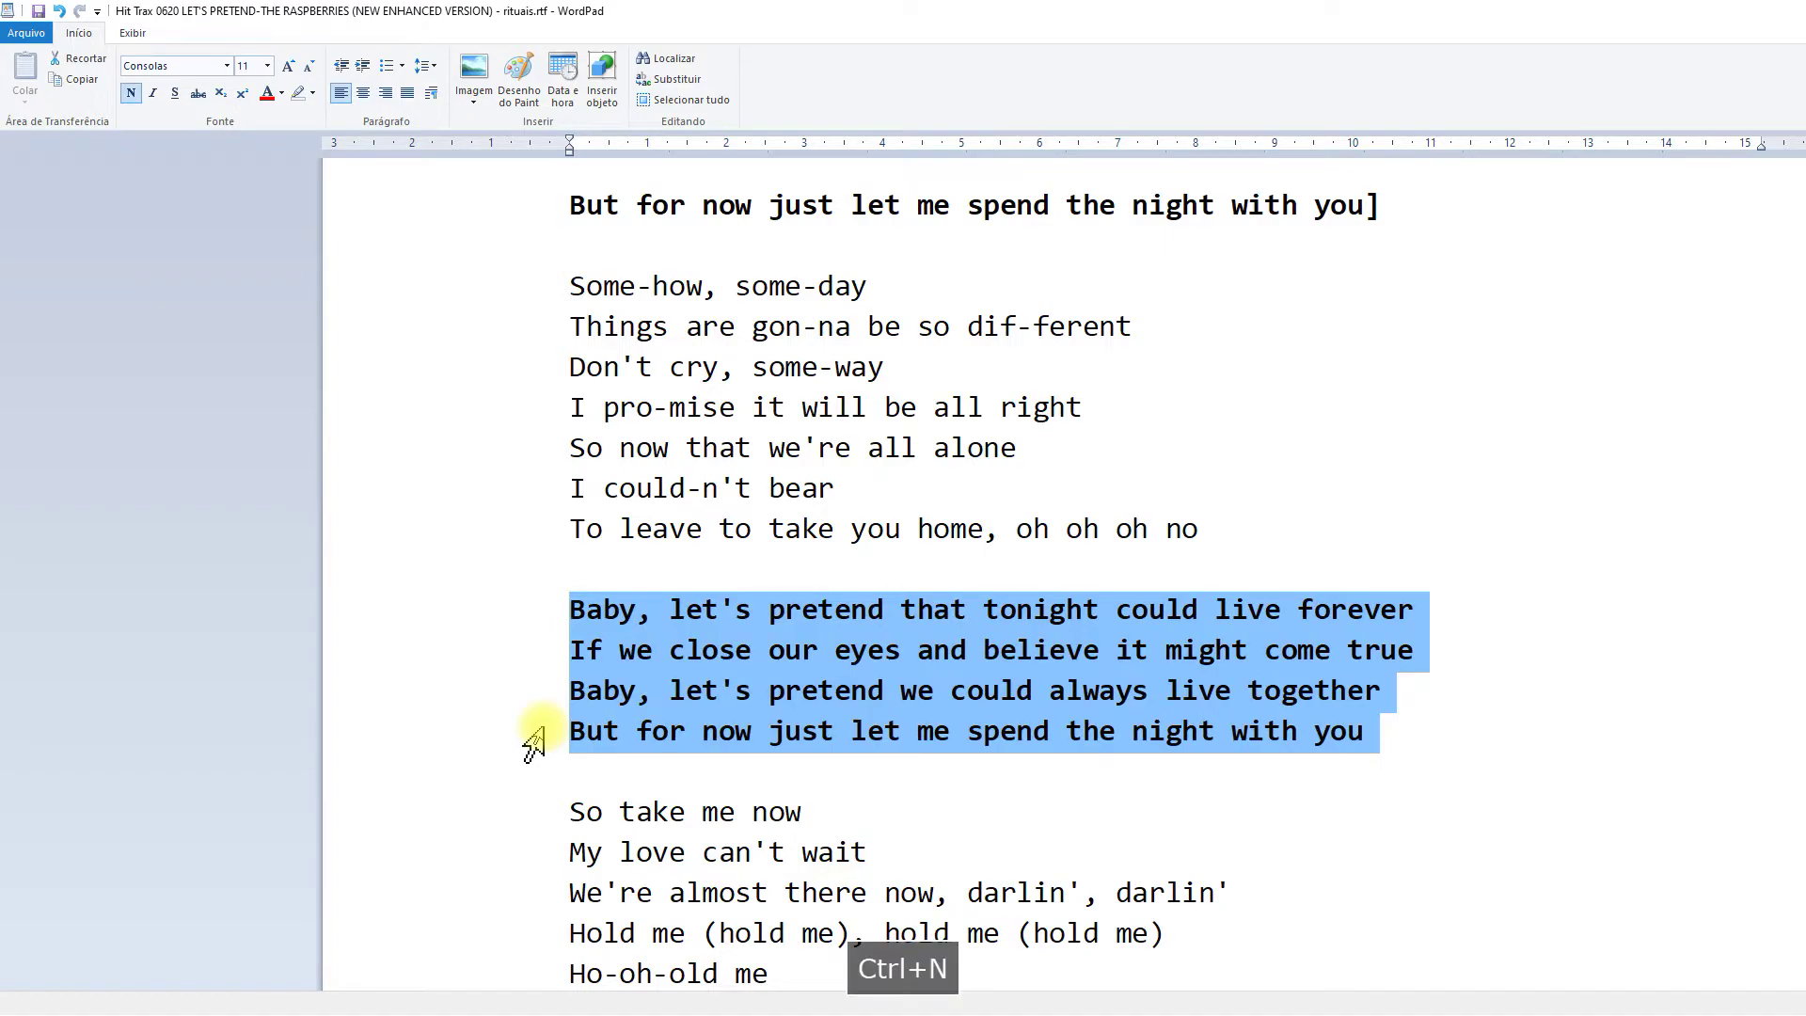
{"action": "left_click", "coordinate": [199, 94]}
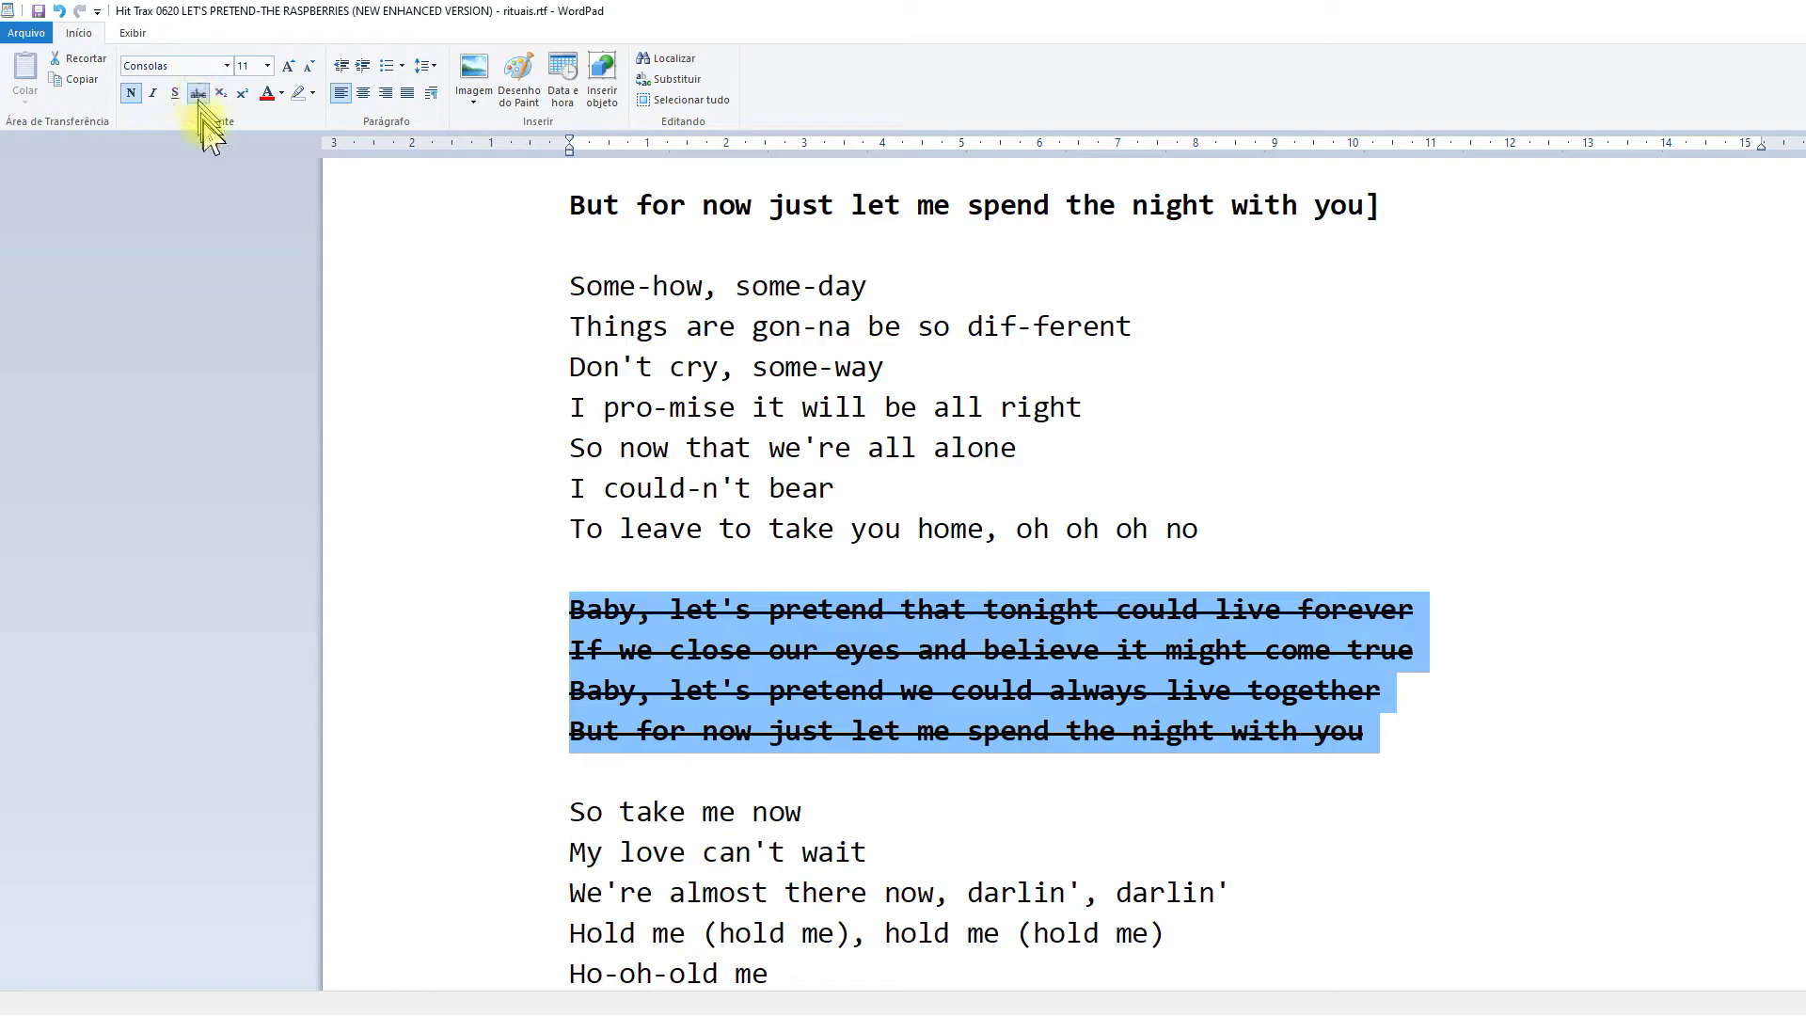
{"action": "left_click", "coordinate": [744, 543]}
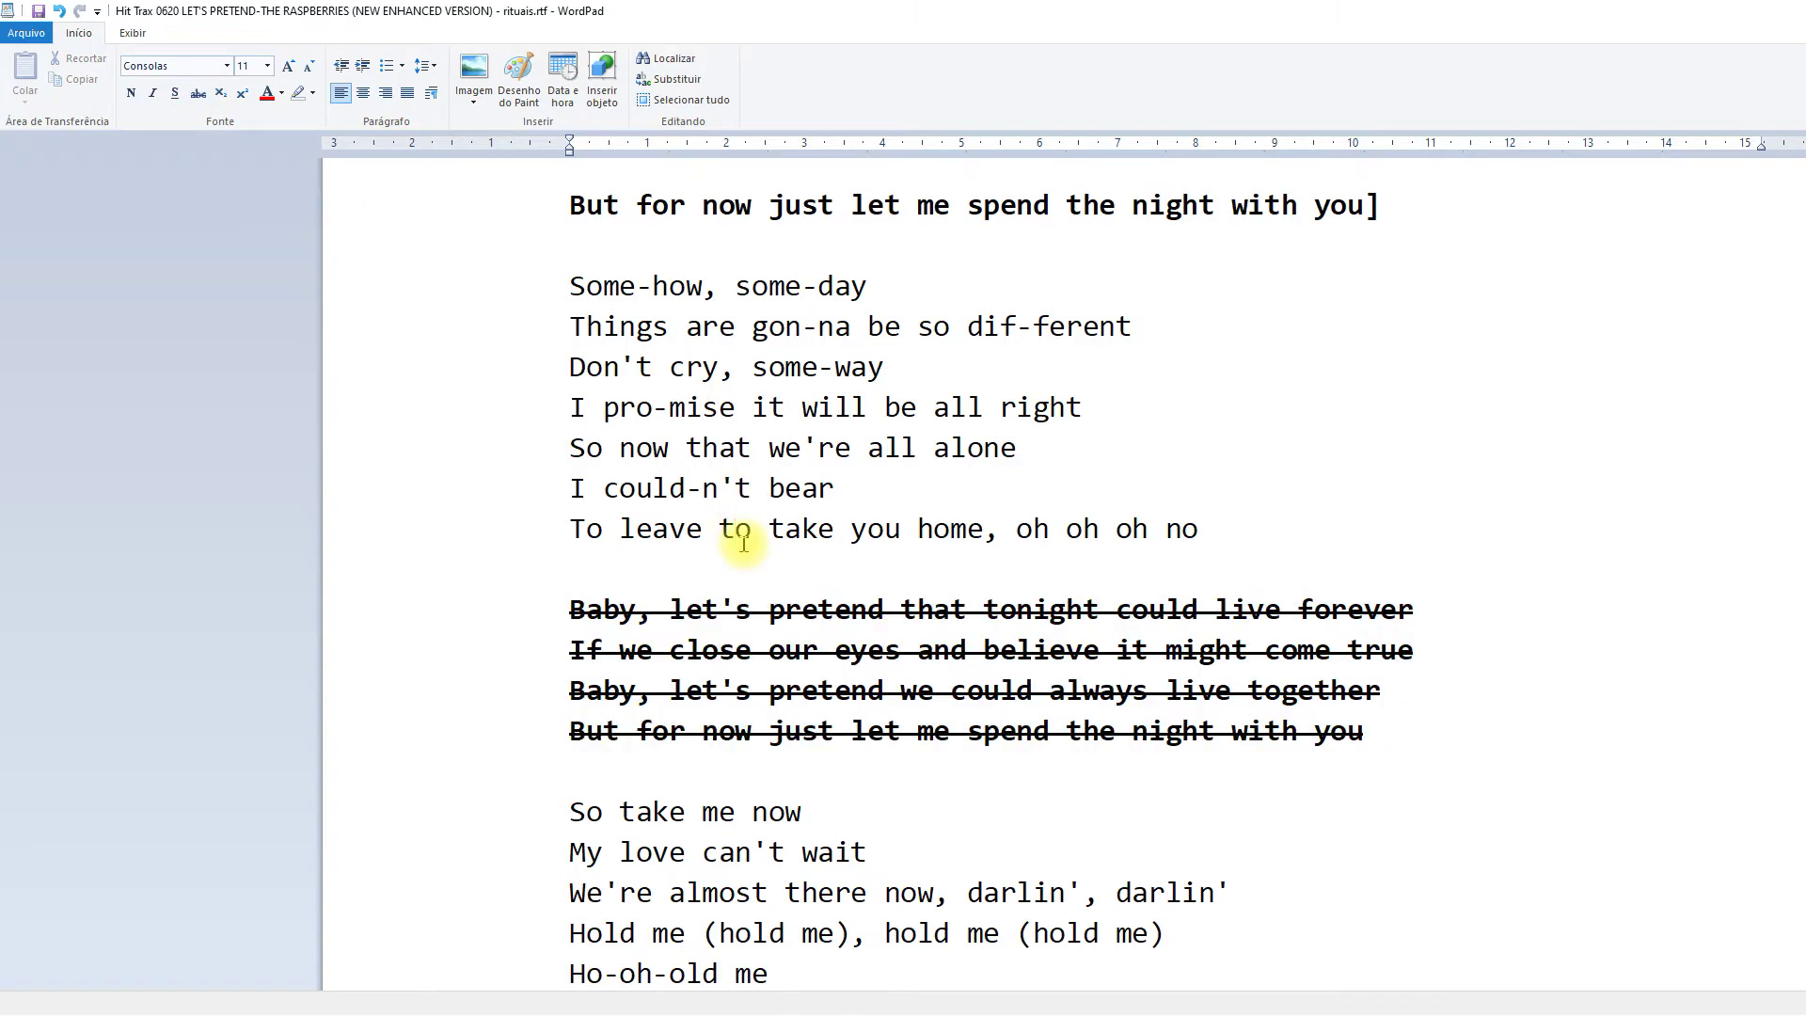
{"action": "key", "text": "ctrl+b"}
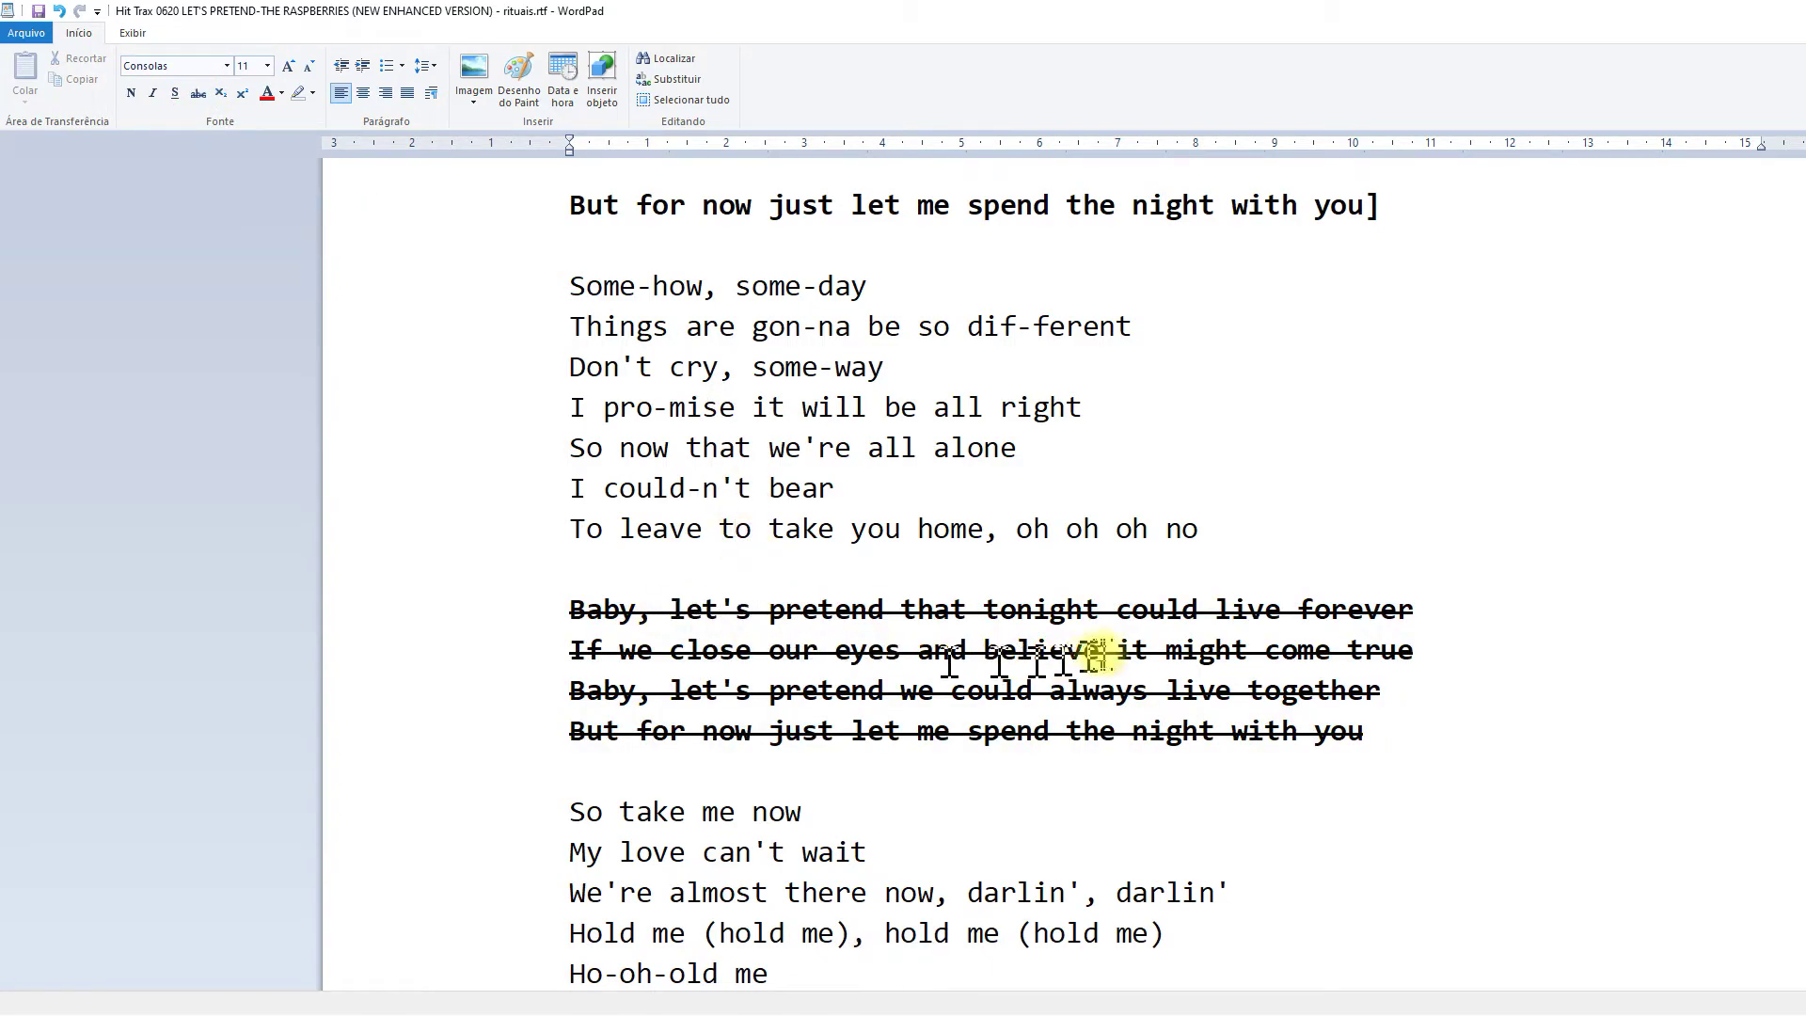
{"action": "scroll", "coordinate": [1112, 655], "scroll_direction": "down", "scroll_amount": 3}
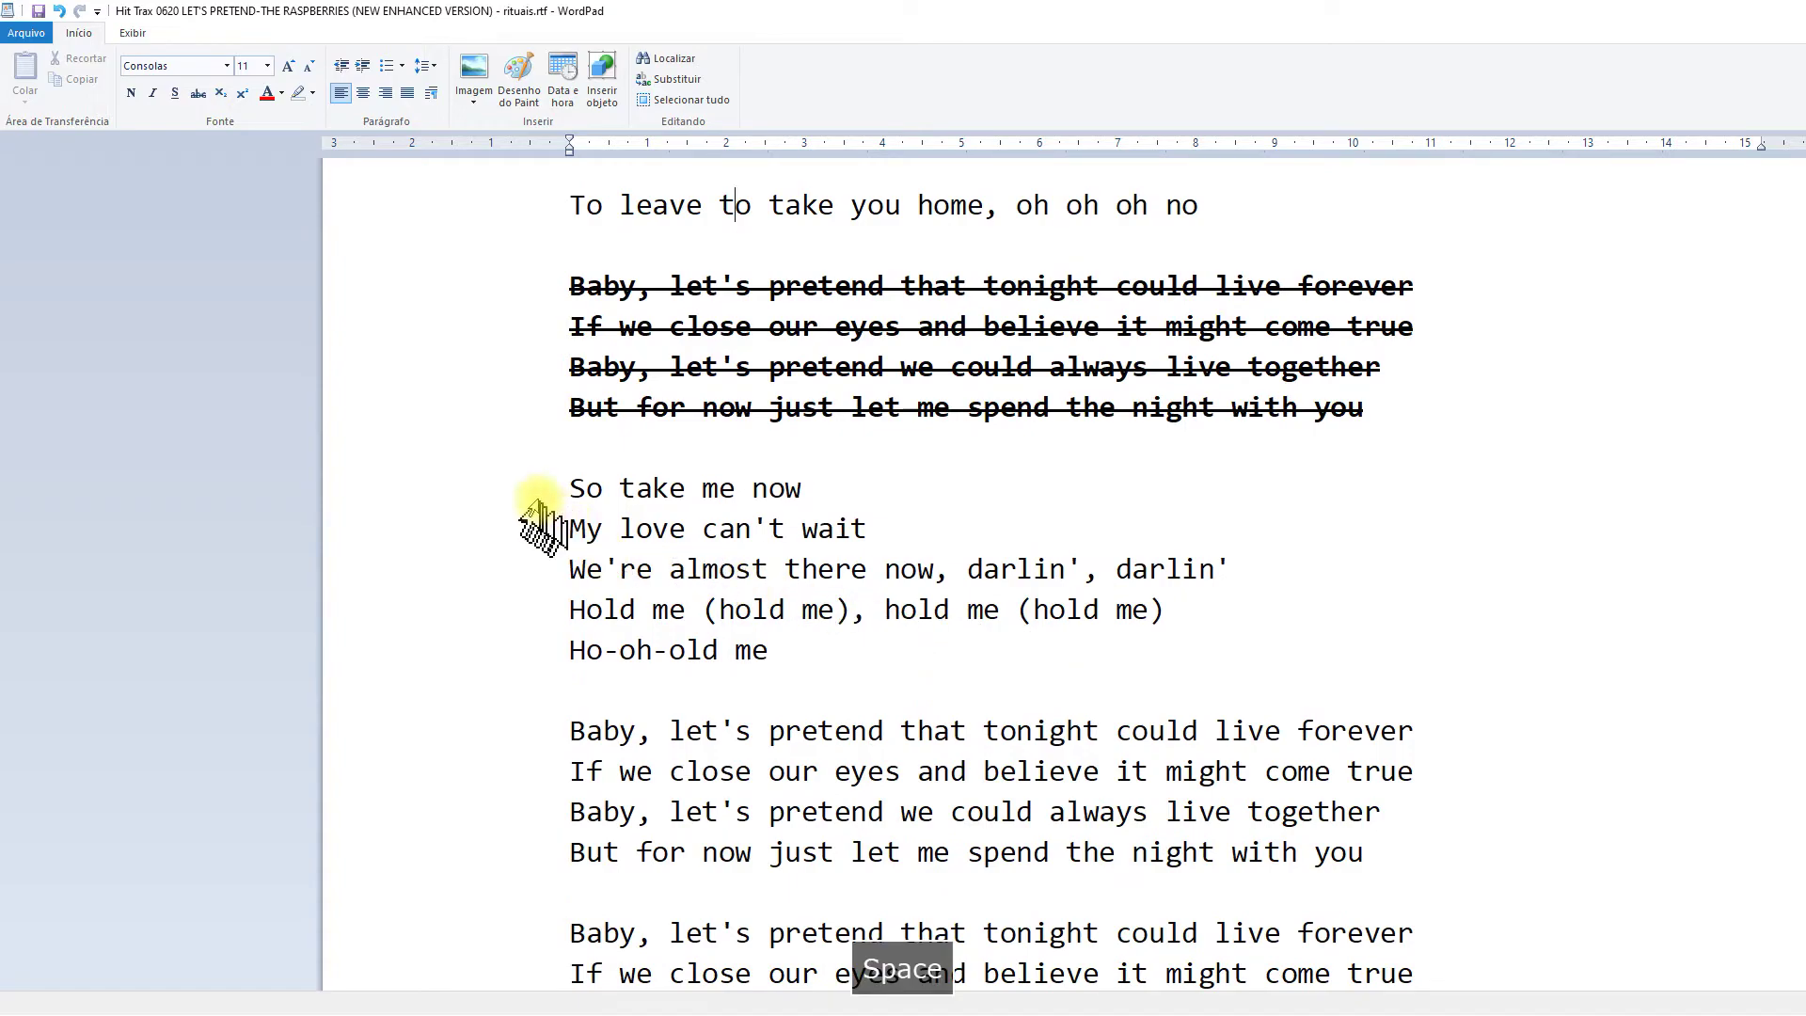
Italicise the So take me now verse
{"action": "left_click_drag", "start_coordinate": [533, 485], "coordinate": [538, 649]}
{"action": "key", "text": "ctrl+i"}
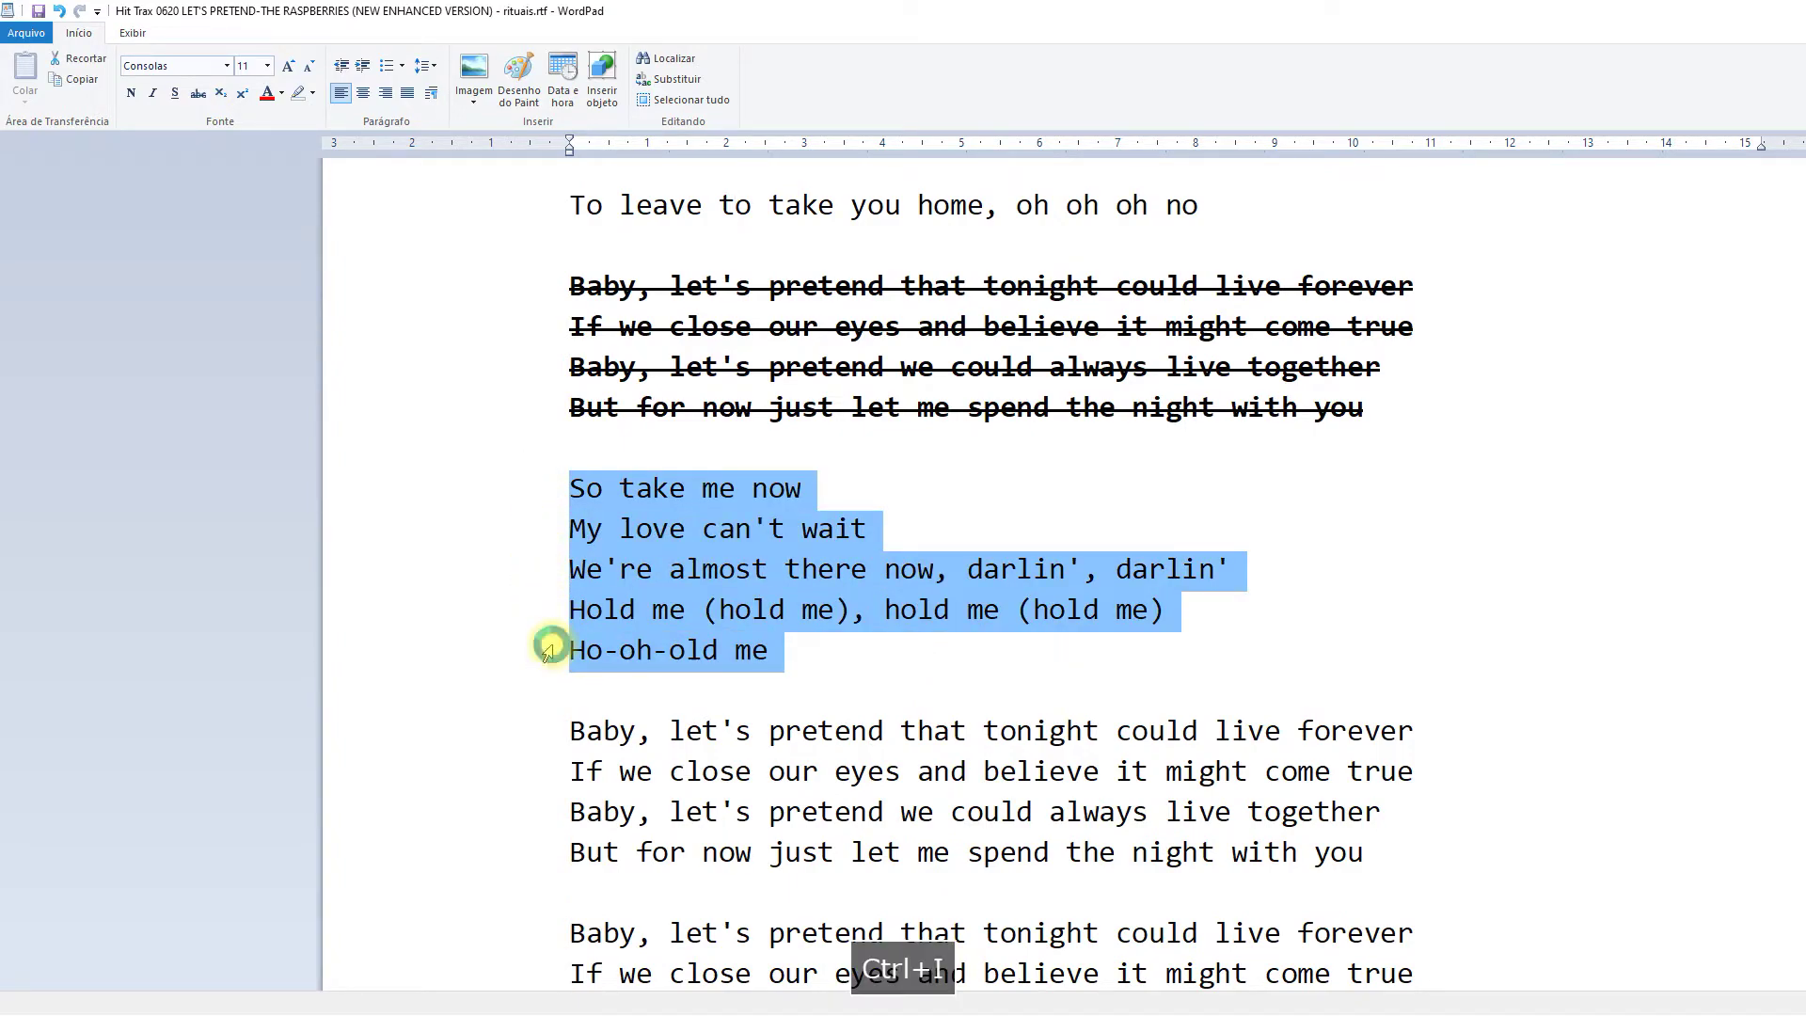
{"action": "key", "text": "ctrl+shift+Right"}
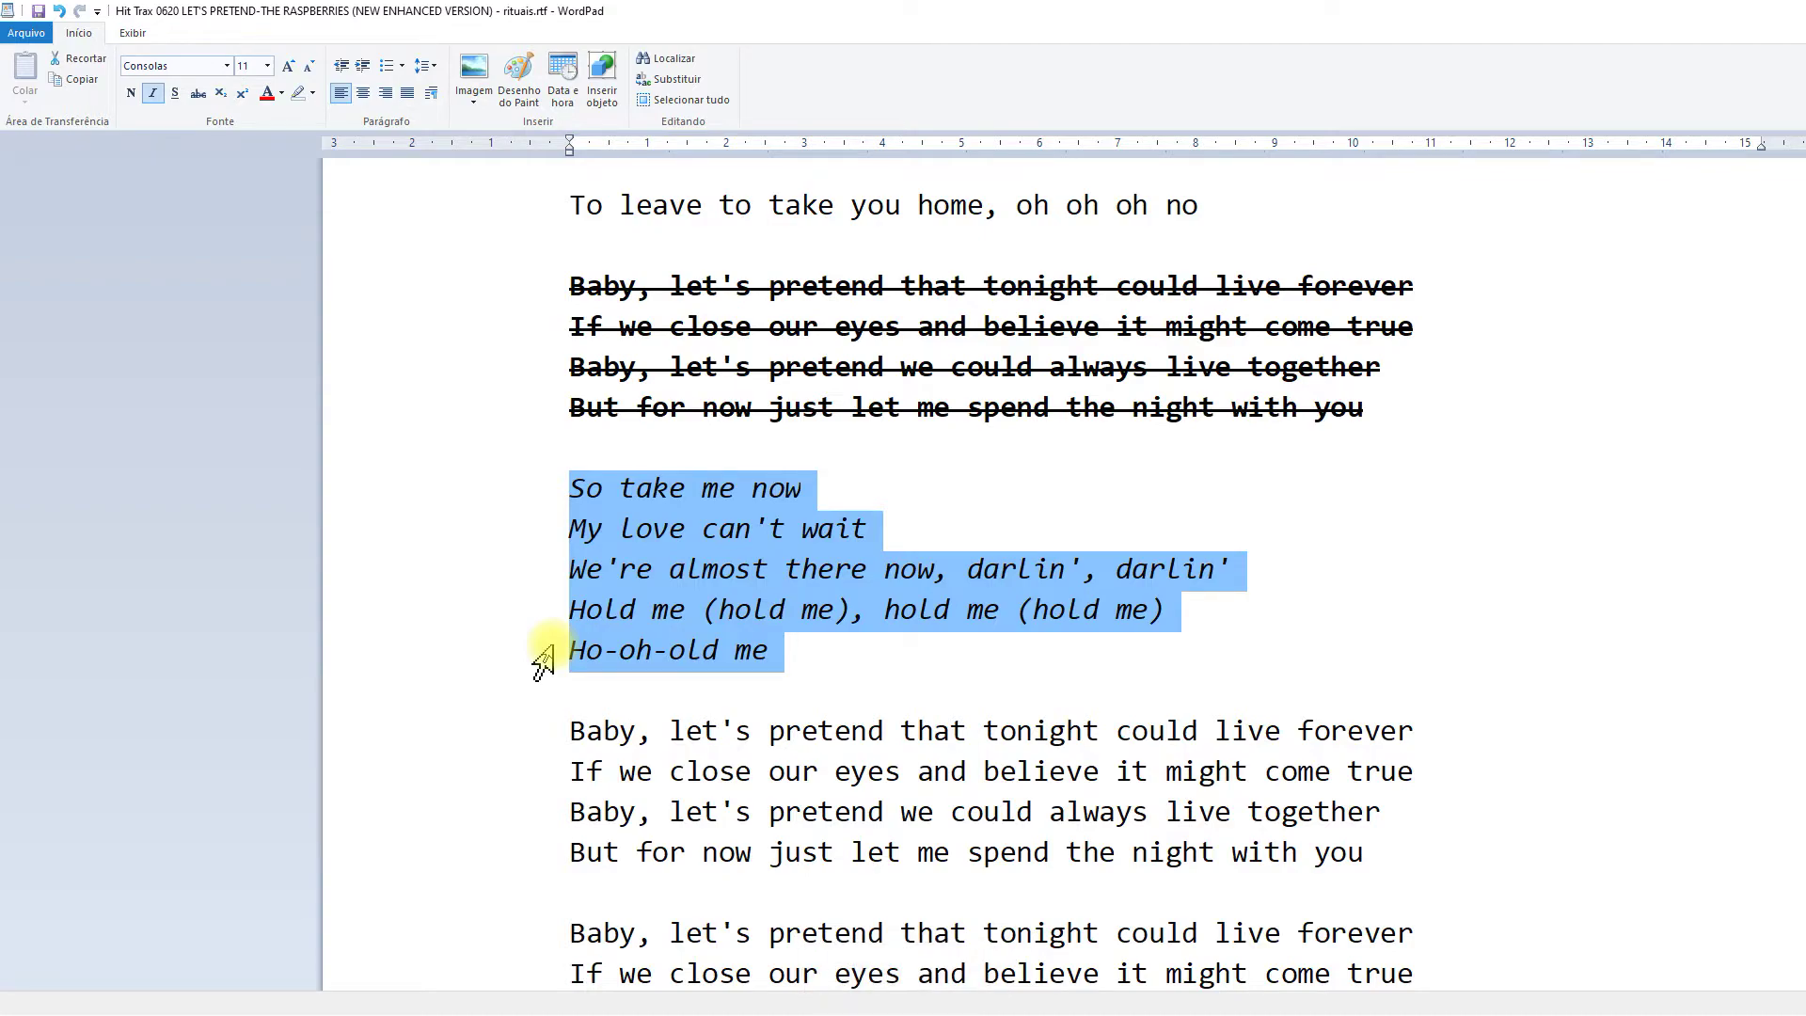
{"action": "key", "text": "ctrl+shift+Right"}
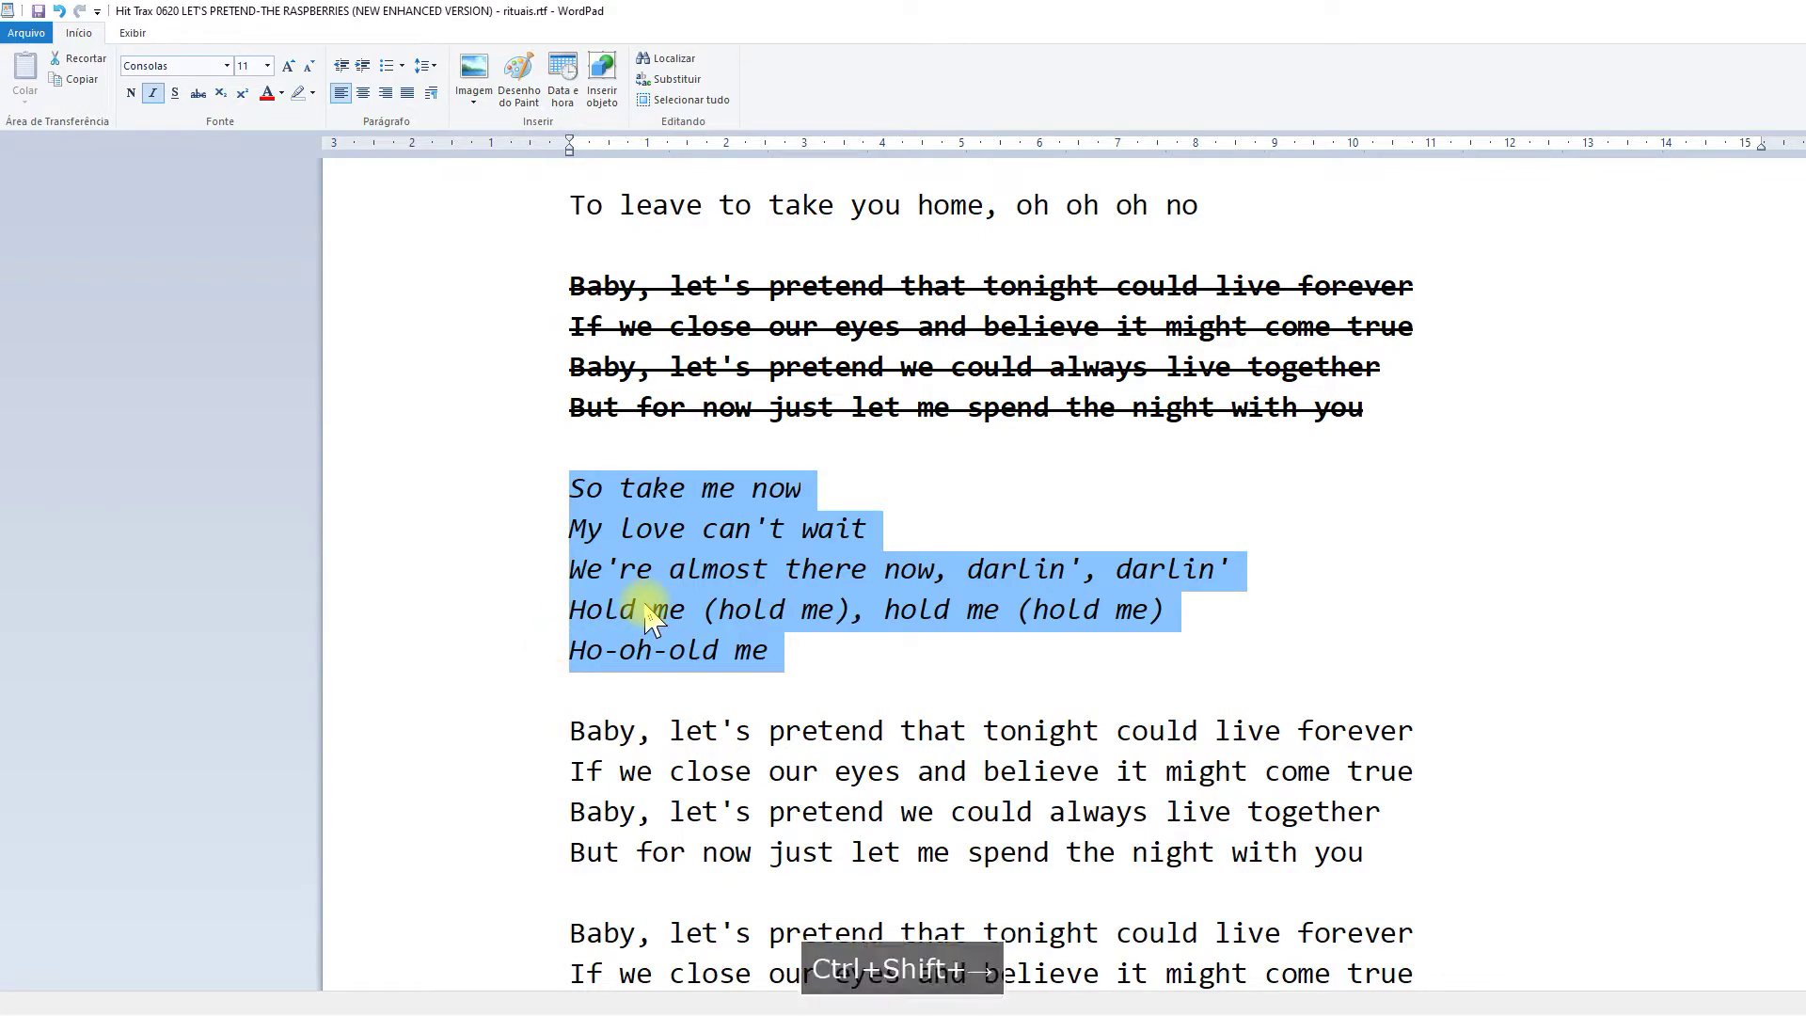
{"action": "left_click", "coordinate": [647, 529]}
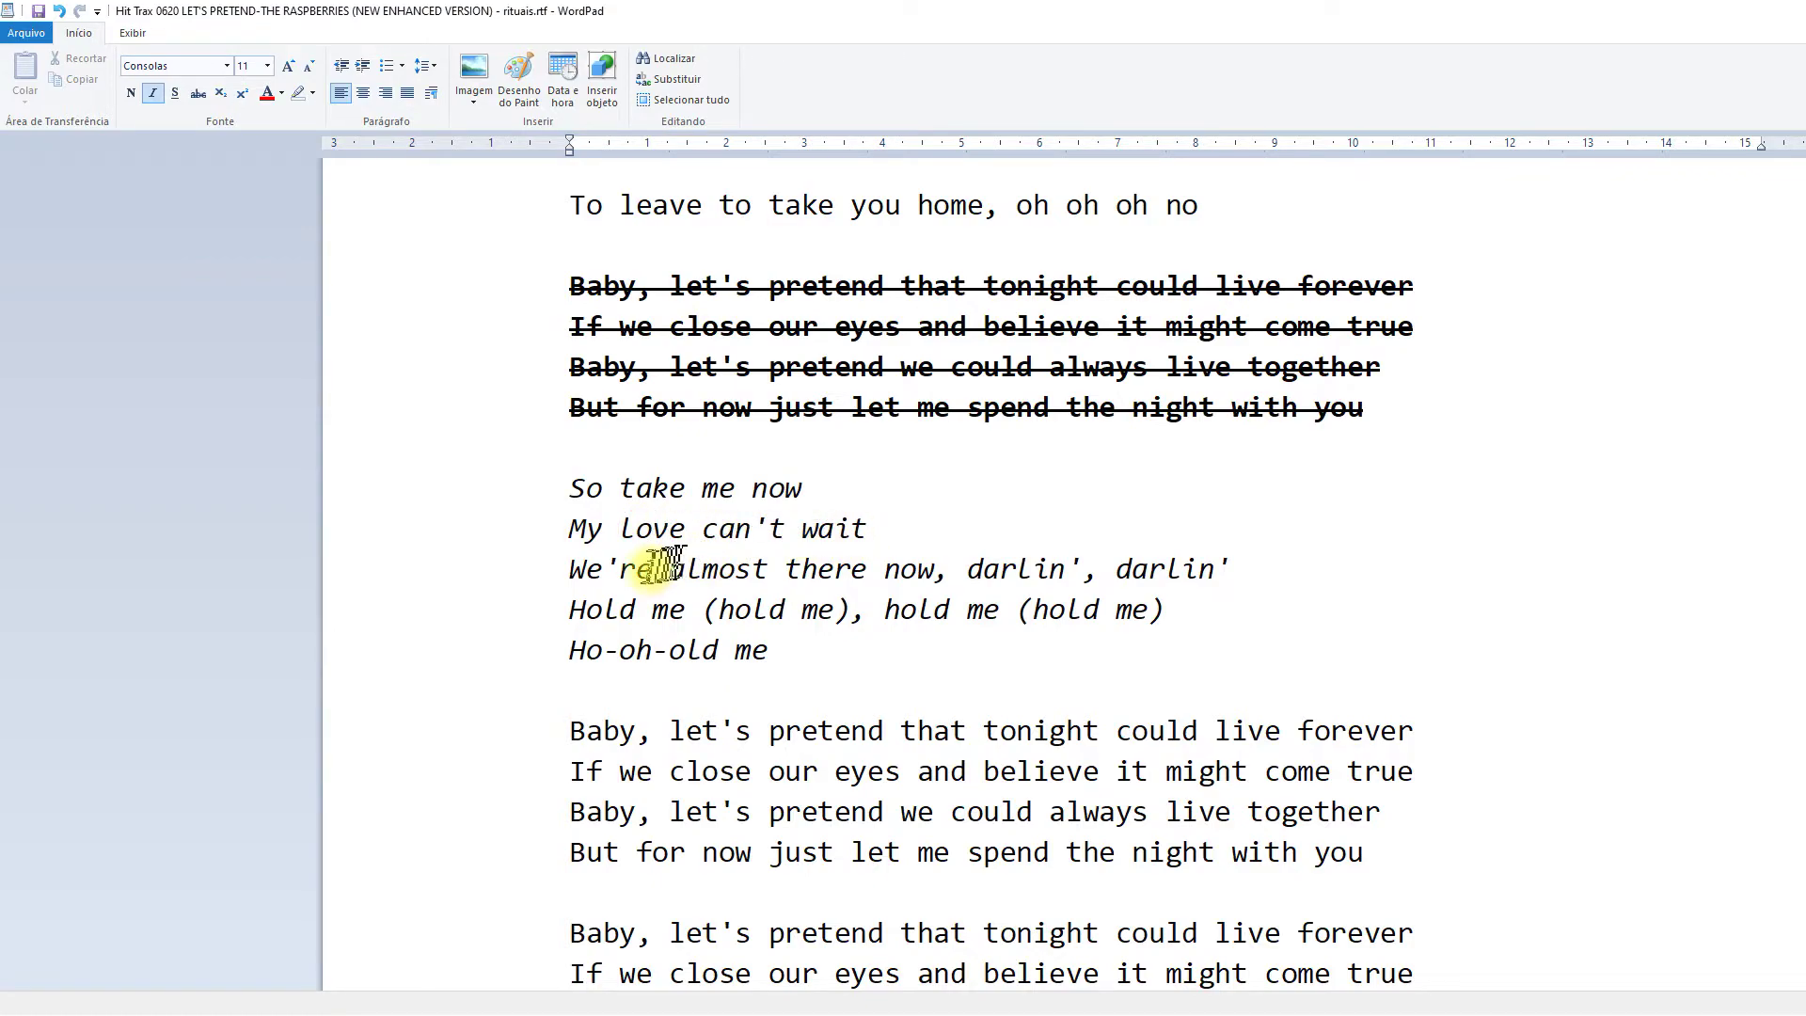
{"action": "key", "text": "space"}
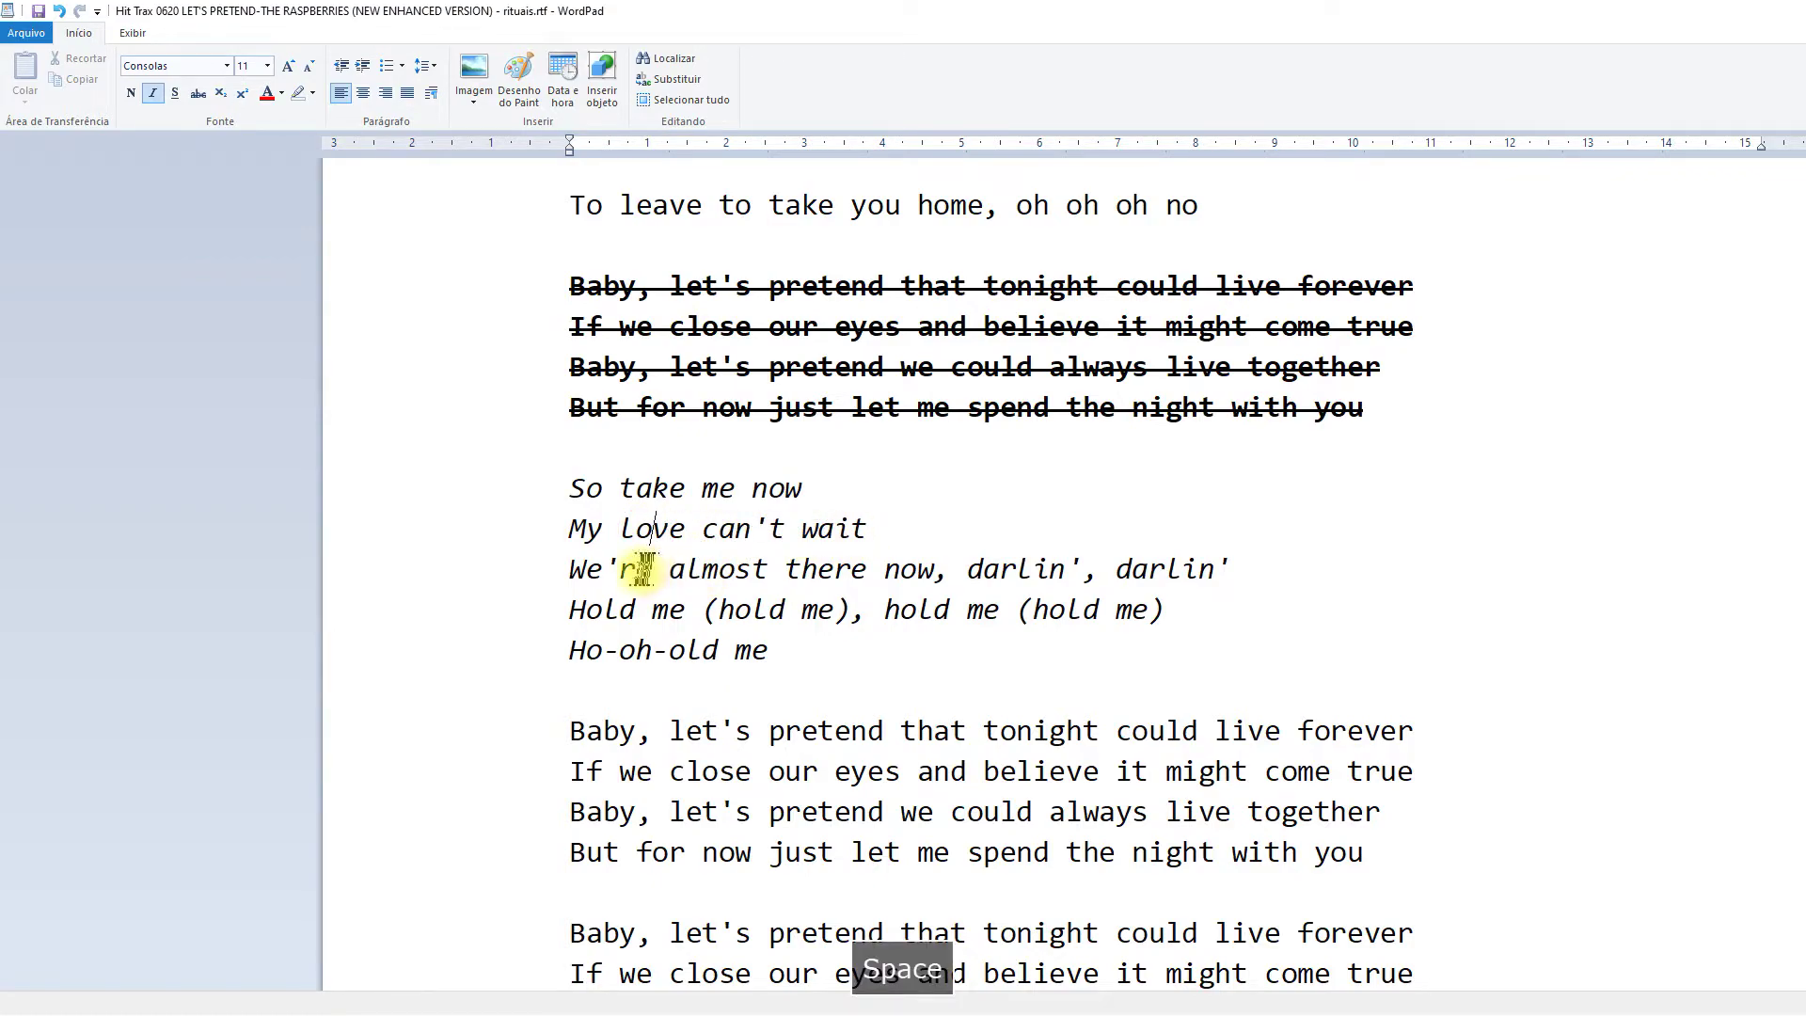
Expand We're to We are and hyphenate al-most and both dar-lin'
{"action": "left_click", "coordinate": [630, 568]}
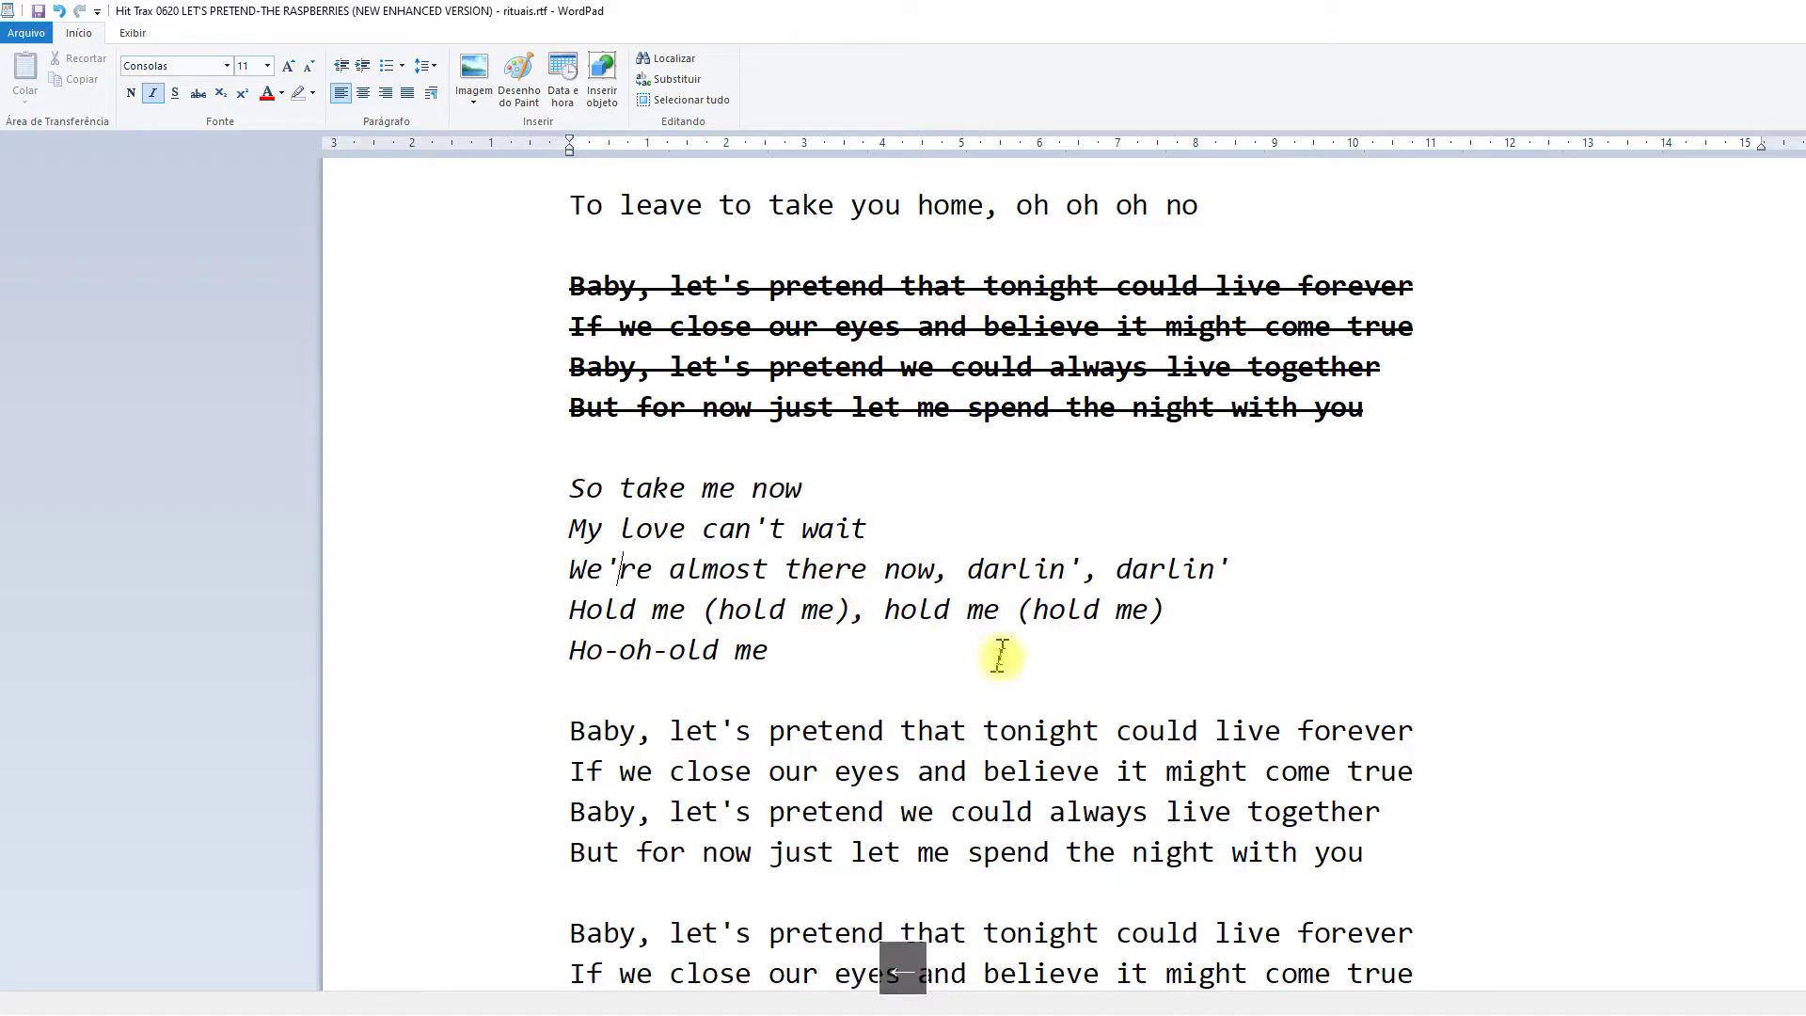
{"action": "key", "text": "space"}
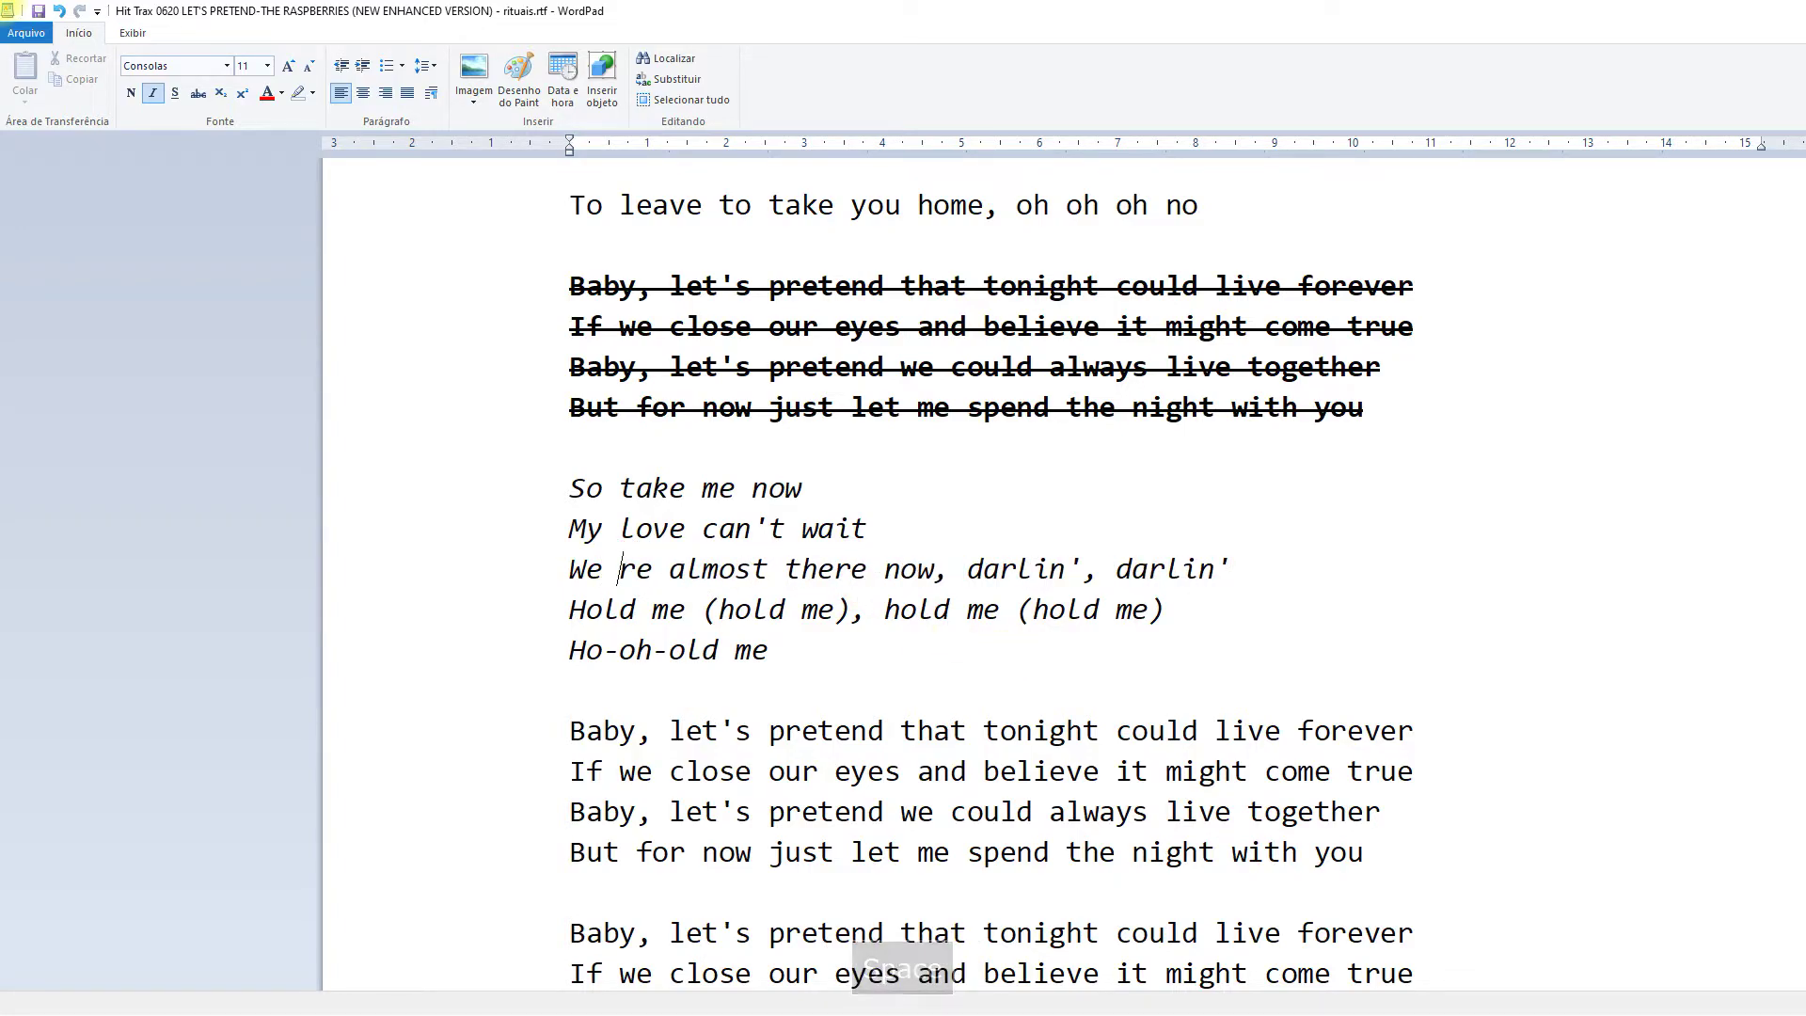
{"action": "type", "text": "a"}
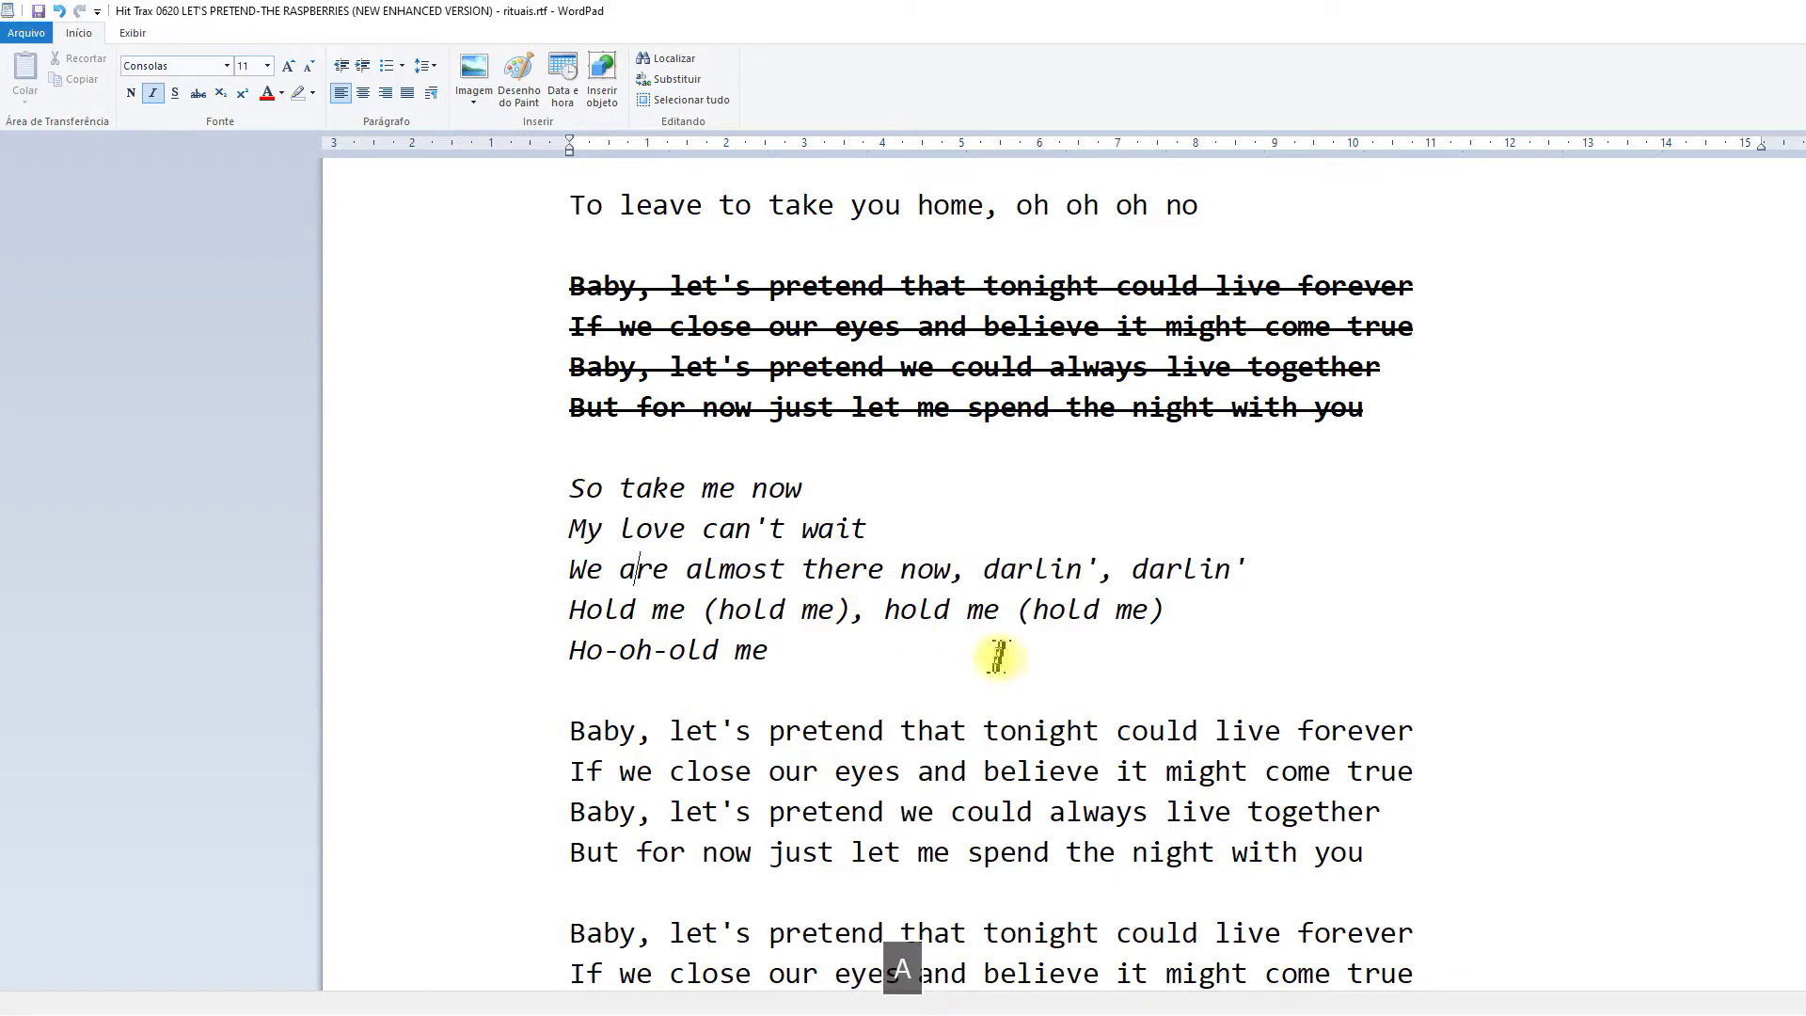
{"action": "left_click", "coordinate": [720, 571]}
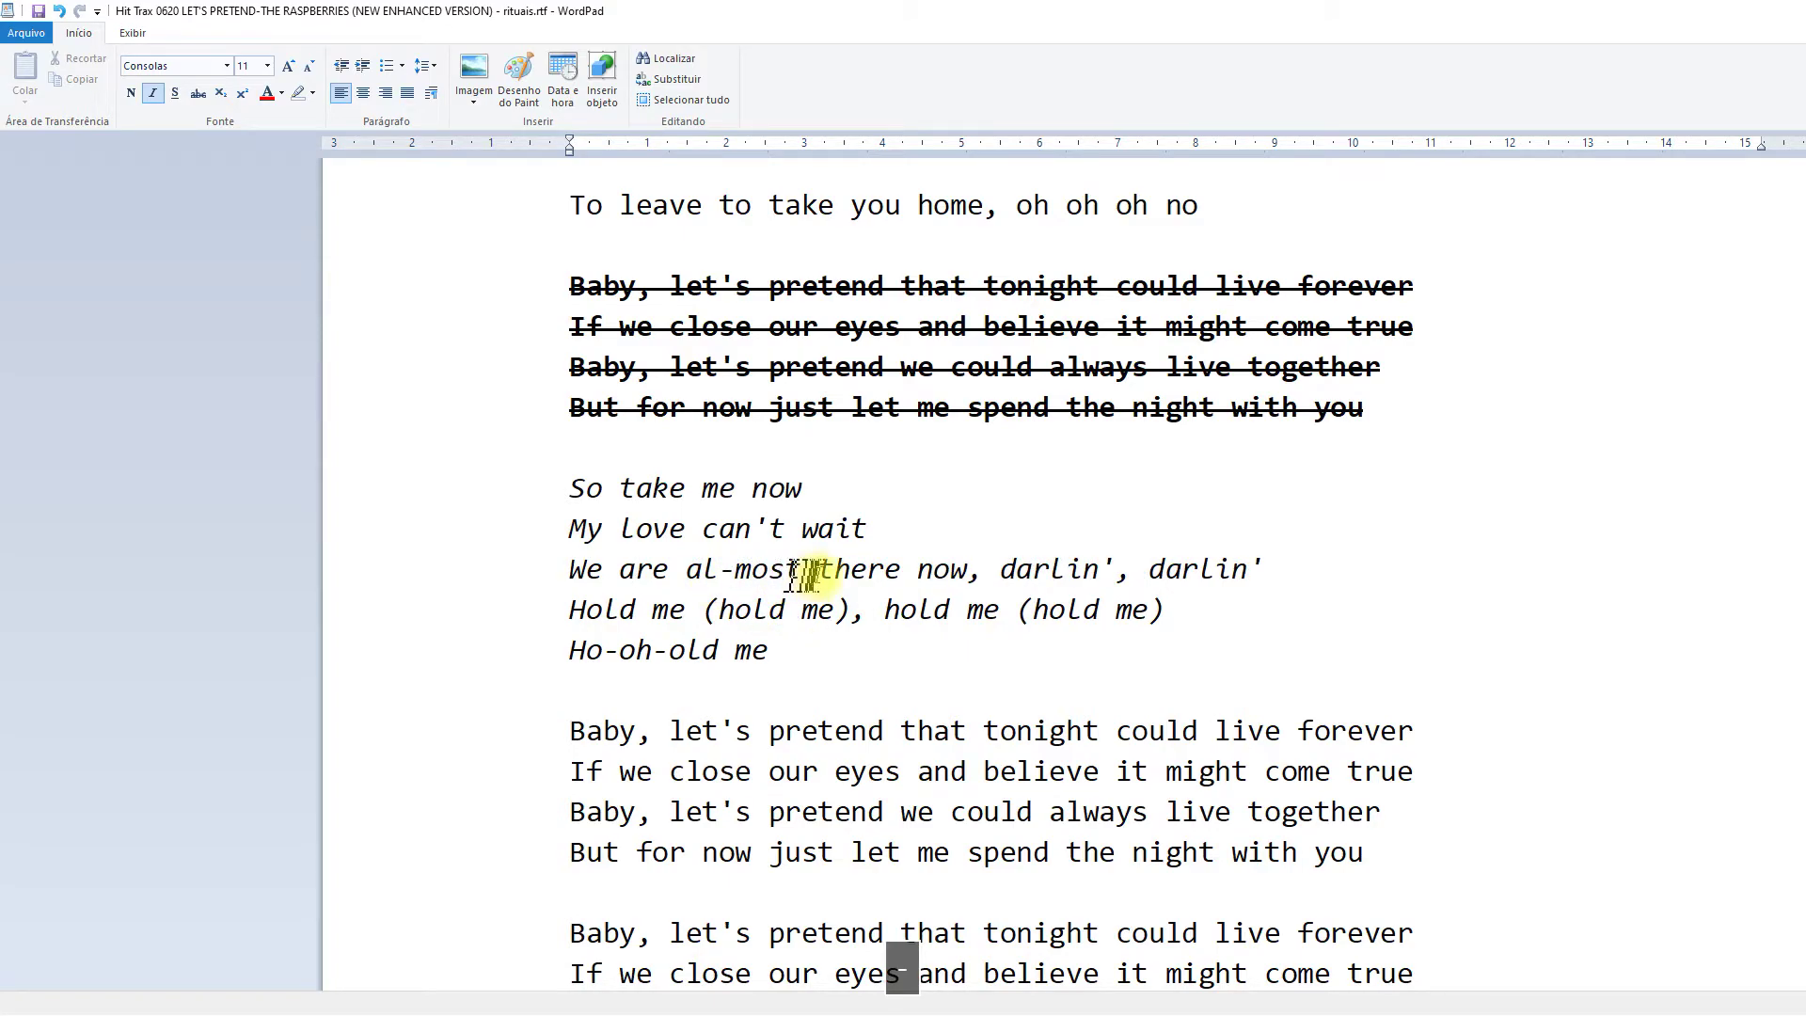
{"action": "key", "text": "space"}
{"action": "left_click", "coordinate": [1049, 568]}
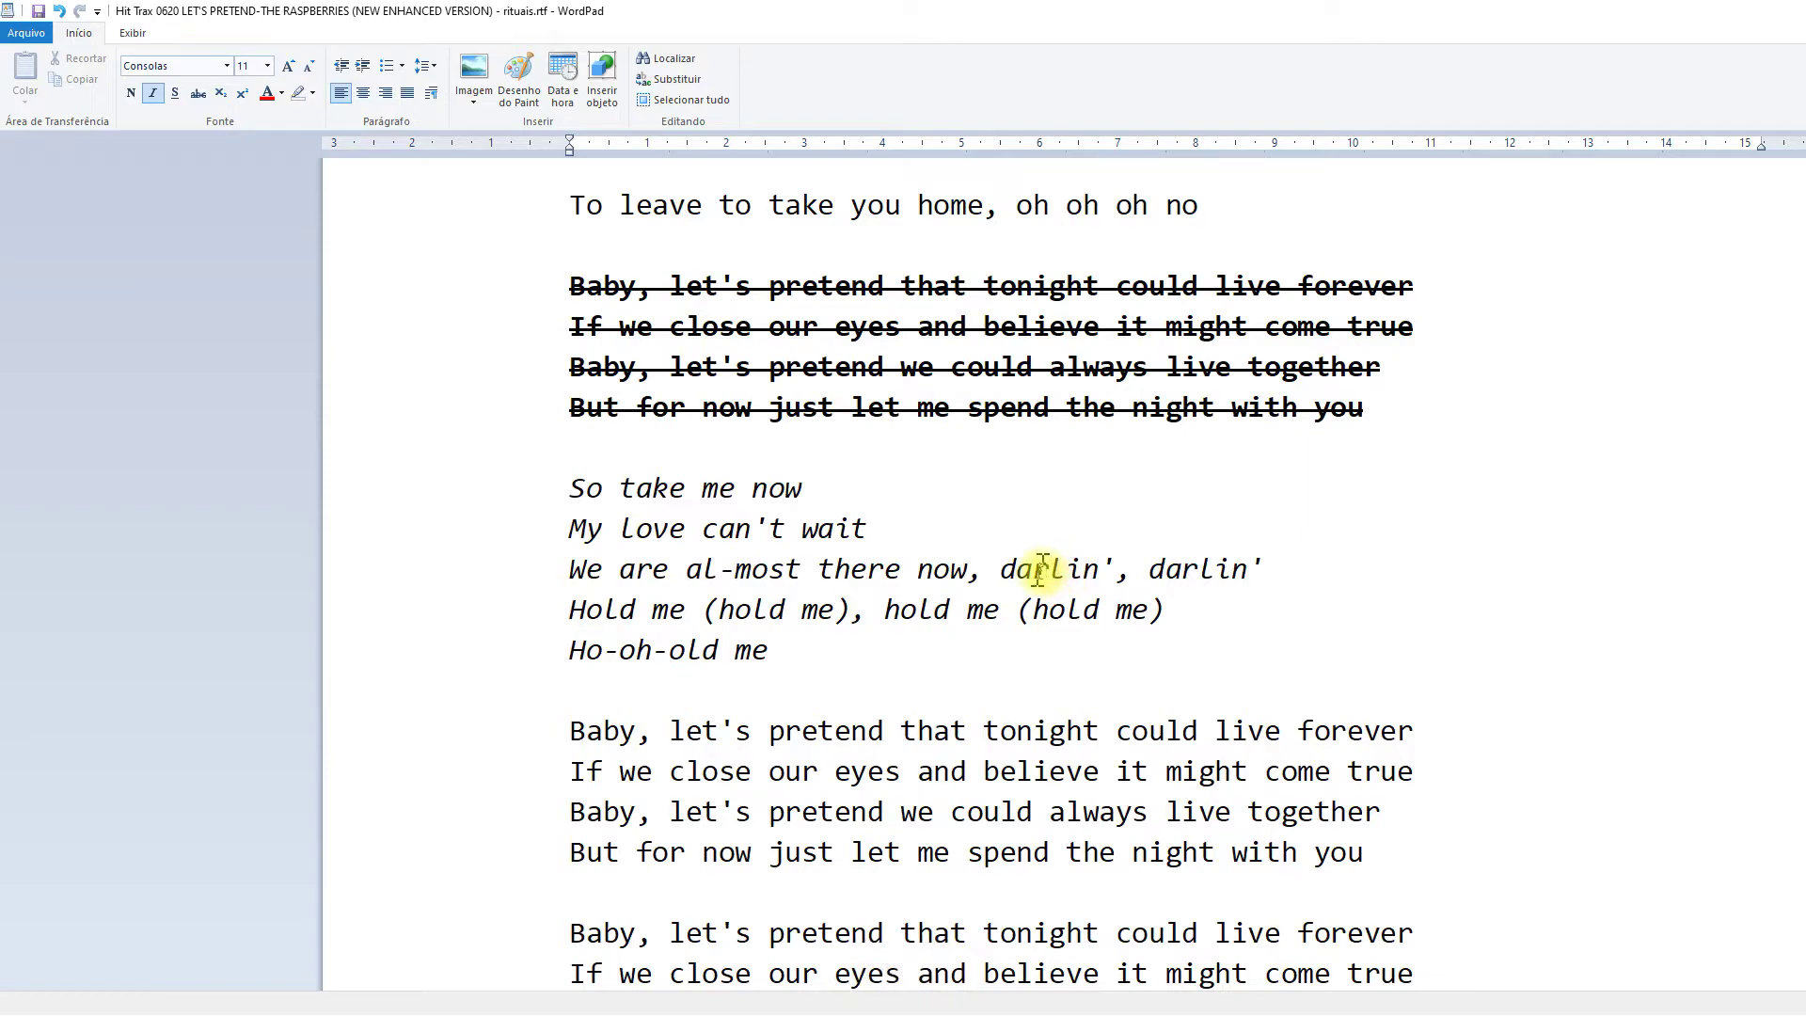
{"action": "type", "text": "-"}
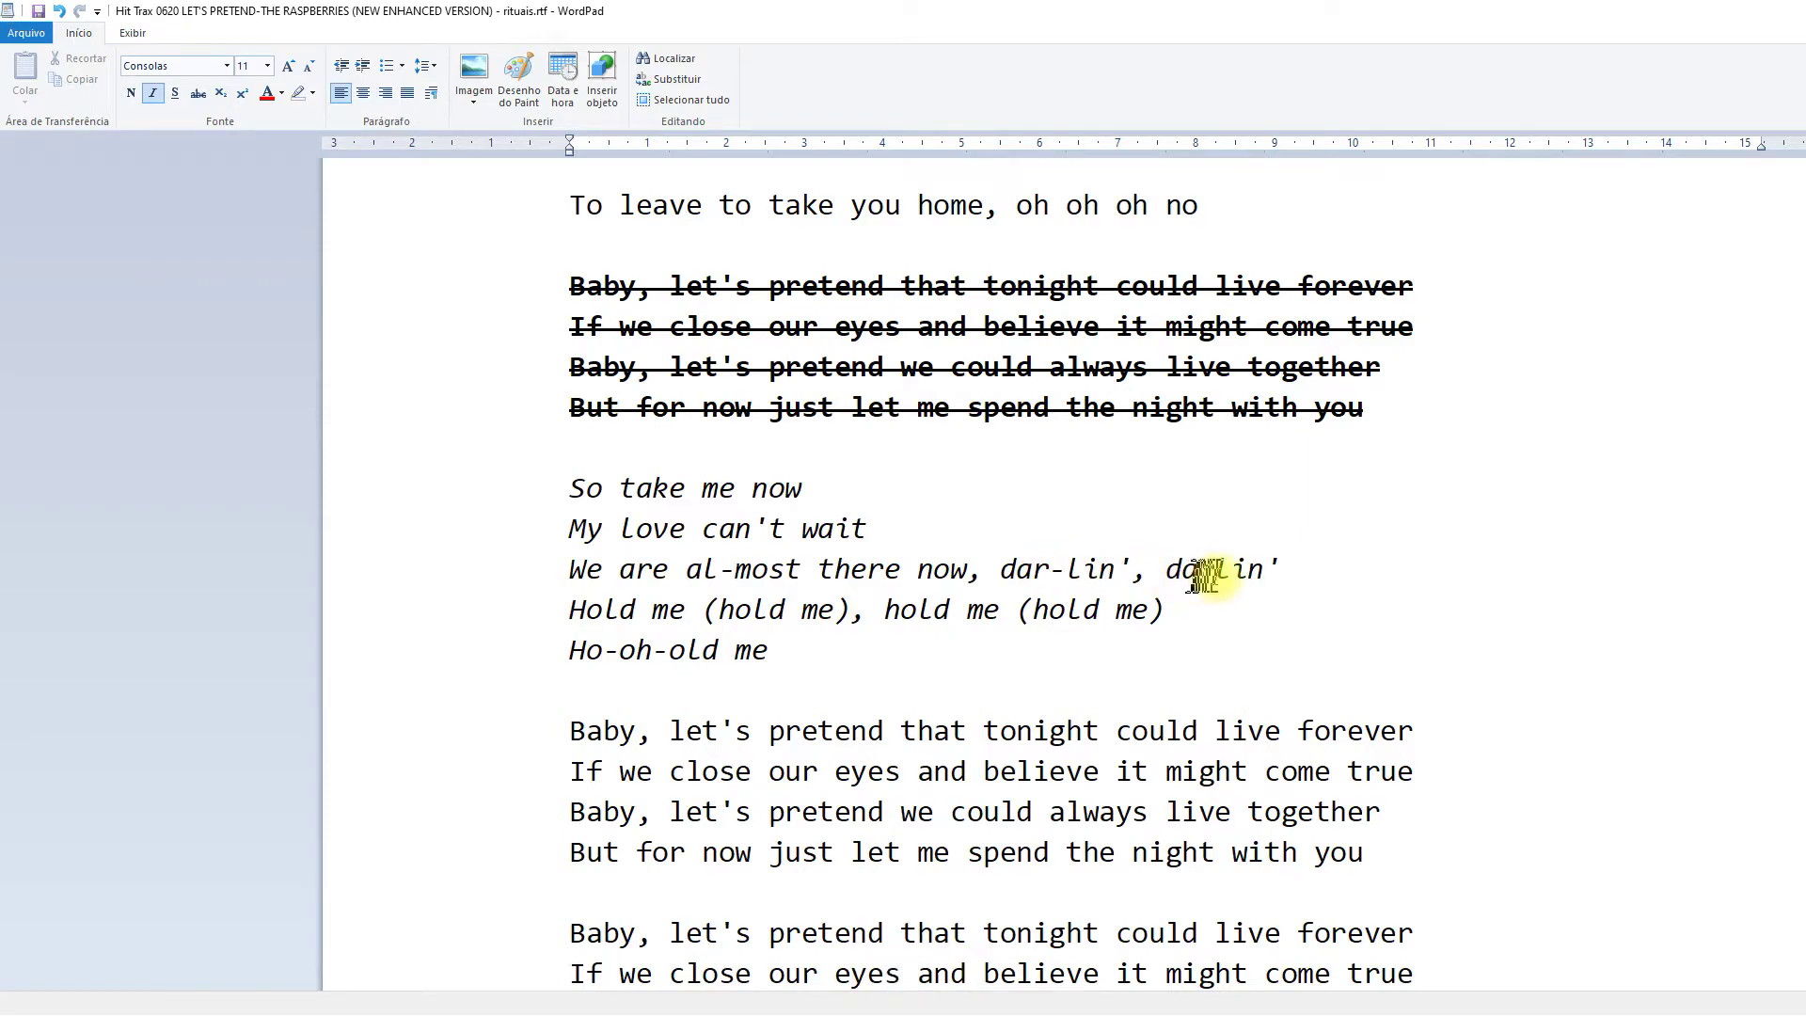
{"action": "left_click", "coordinate": [1215, 569]}
{"action": "type", "text": "-"}
{"action": "key", "text": "space"}
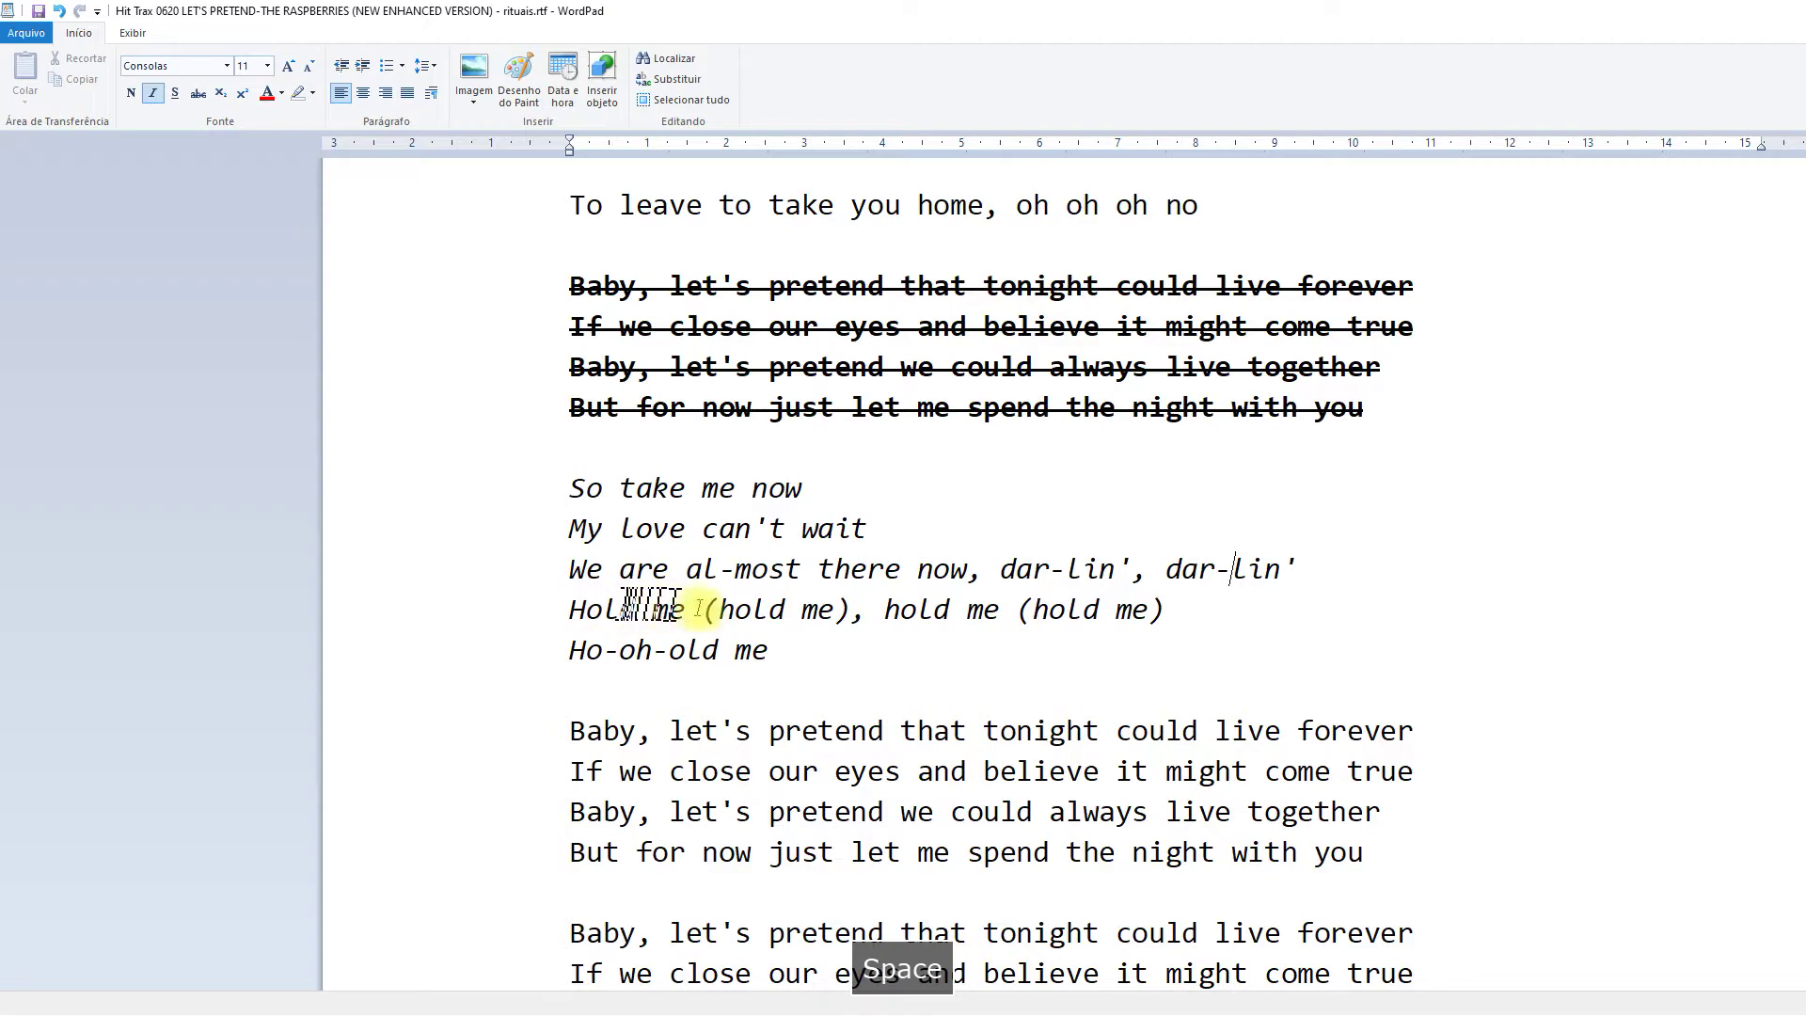
Delete both (hold me) echoes so the line reads 'Hold me, hold me'
{"action": "left_click", "coordinate": [850, 609]}
{"action": "key", "text": "BackSpace"}
{"action": "key", "text": "BackSpace"}
{"action": "key", "text": "BackSpace"}
{"action": "key", "text": "BackSpace"}
{"action": "key", "text": "BackSpace"}
{"action": "key", "text": "BackSpace"}
{"action": "key", "text": "BackSpace"}
{"action": "key", "text": "BackSpace"}
{"action": "key", "text": "BackSpace"}
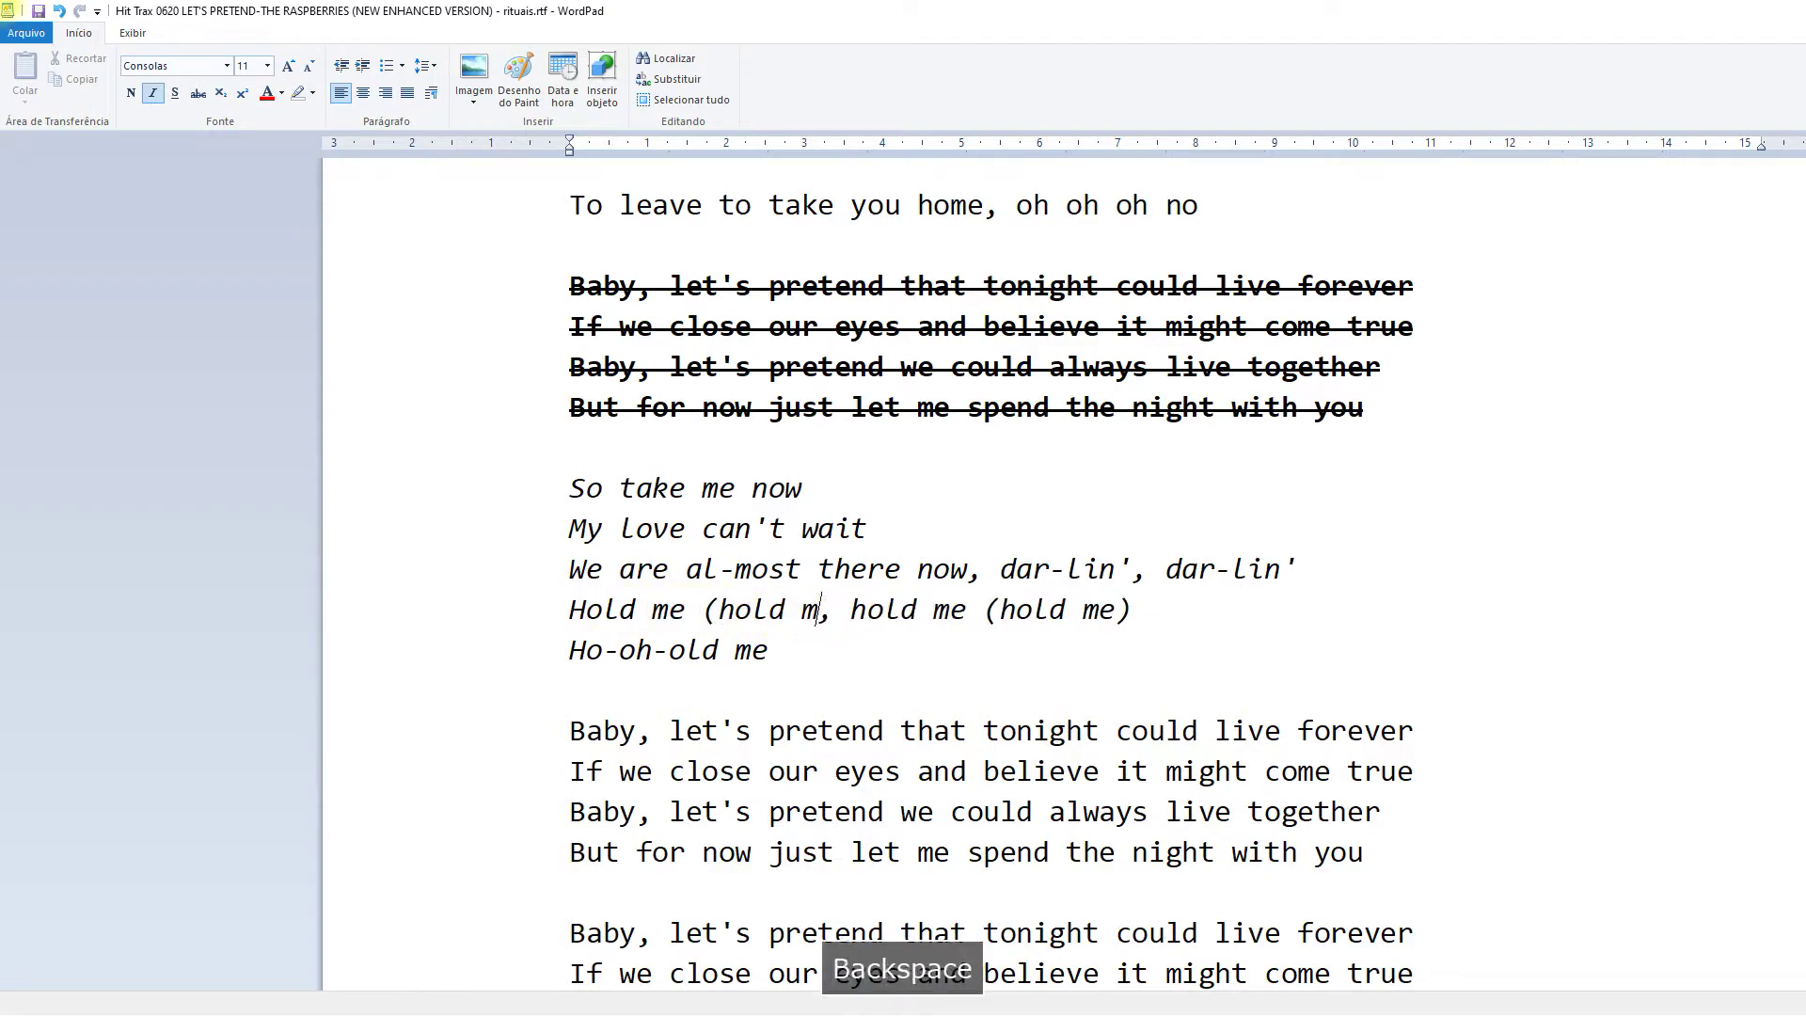
{"action": "key", "text": "BackSpace"}
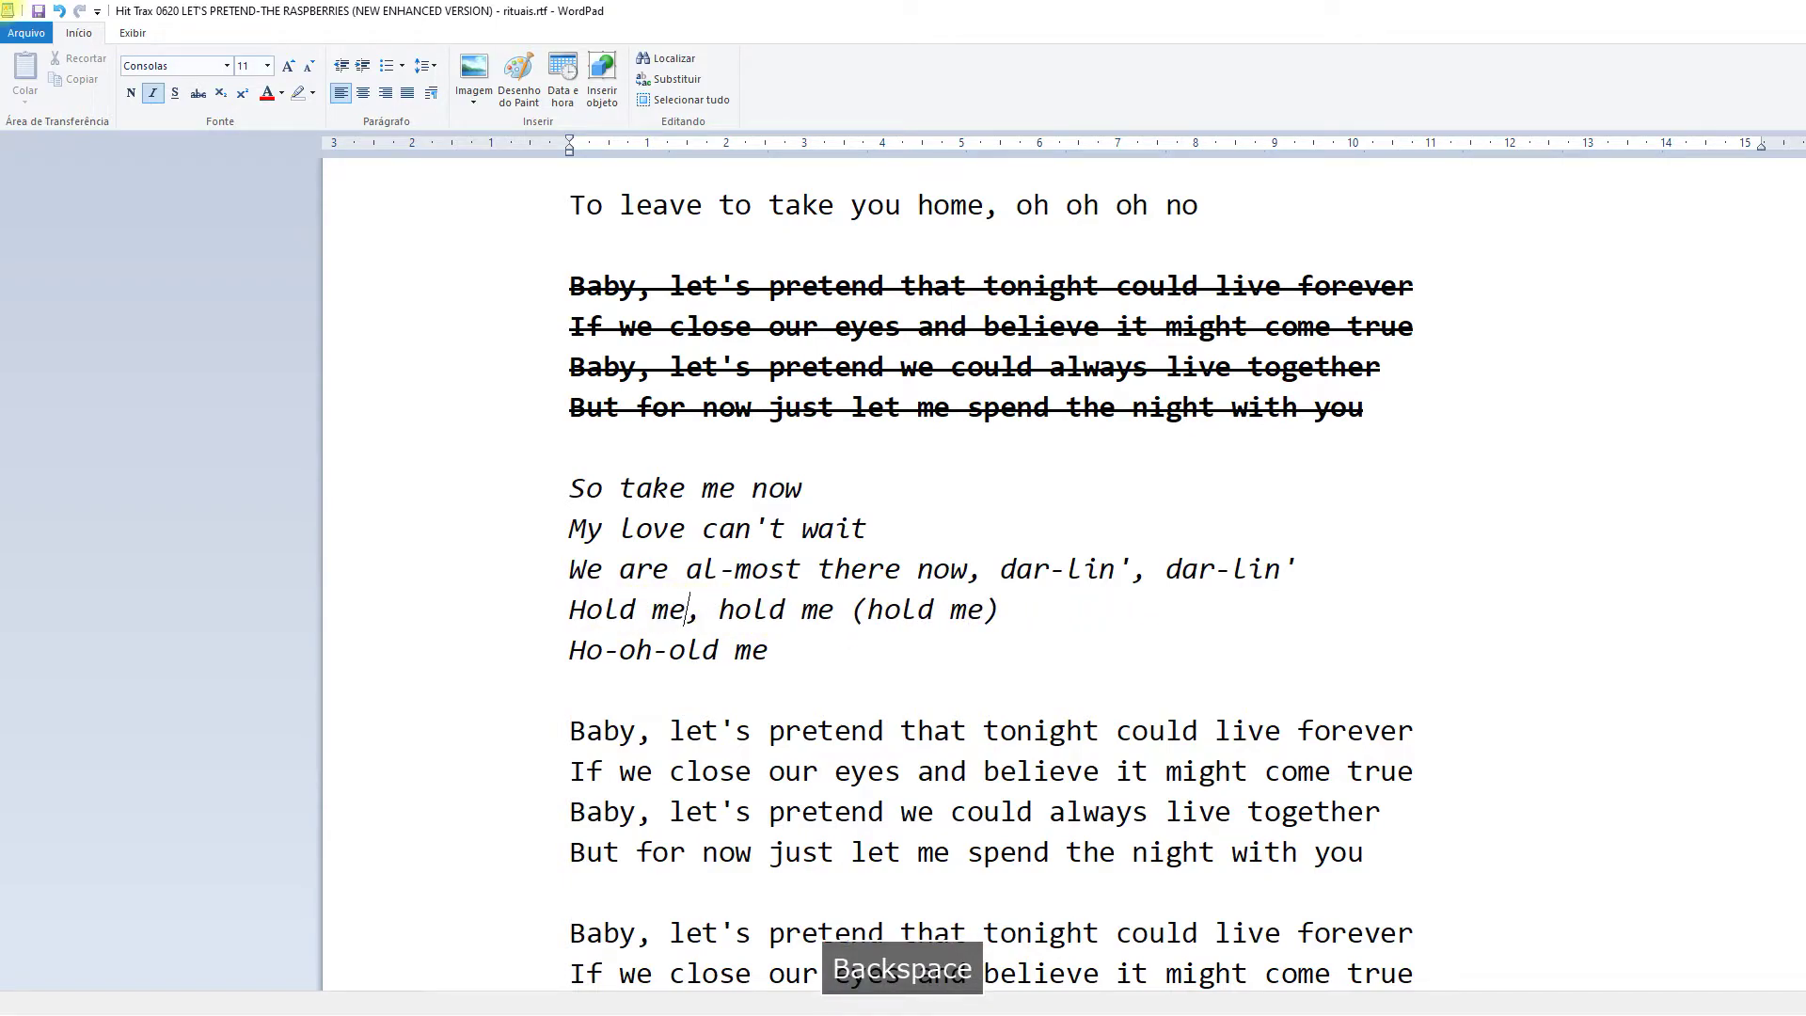
{"action": "key", "text": "space"}
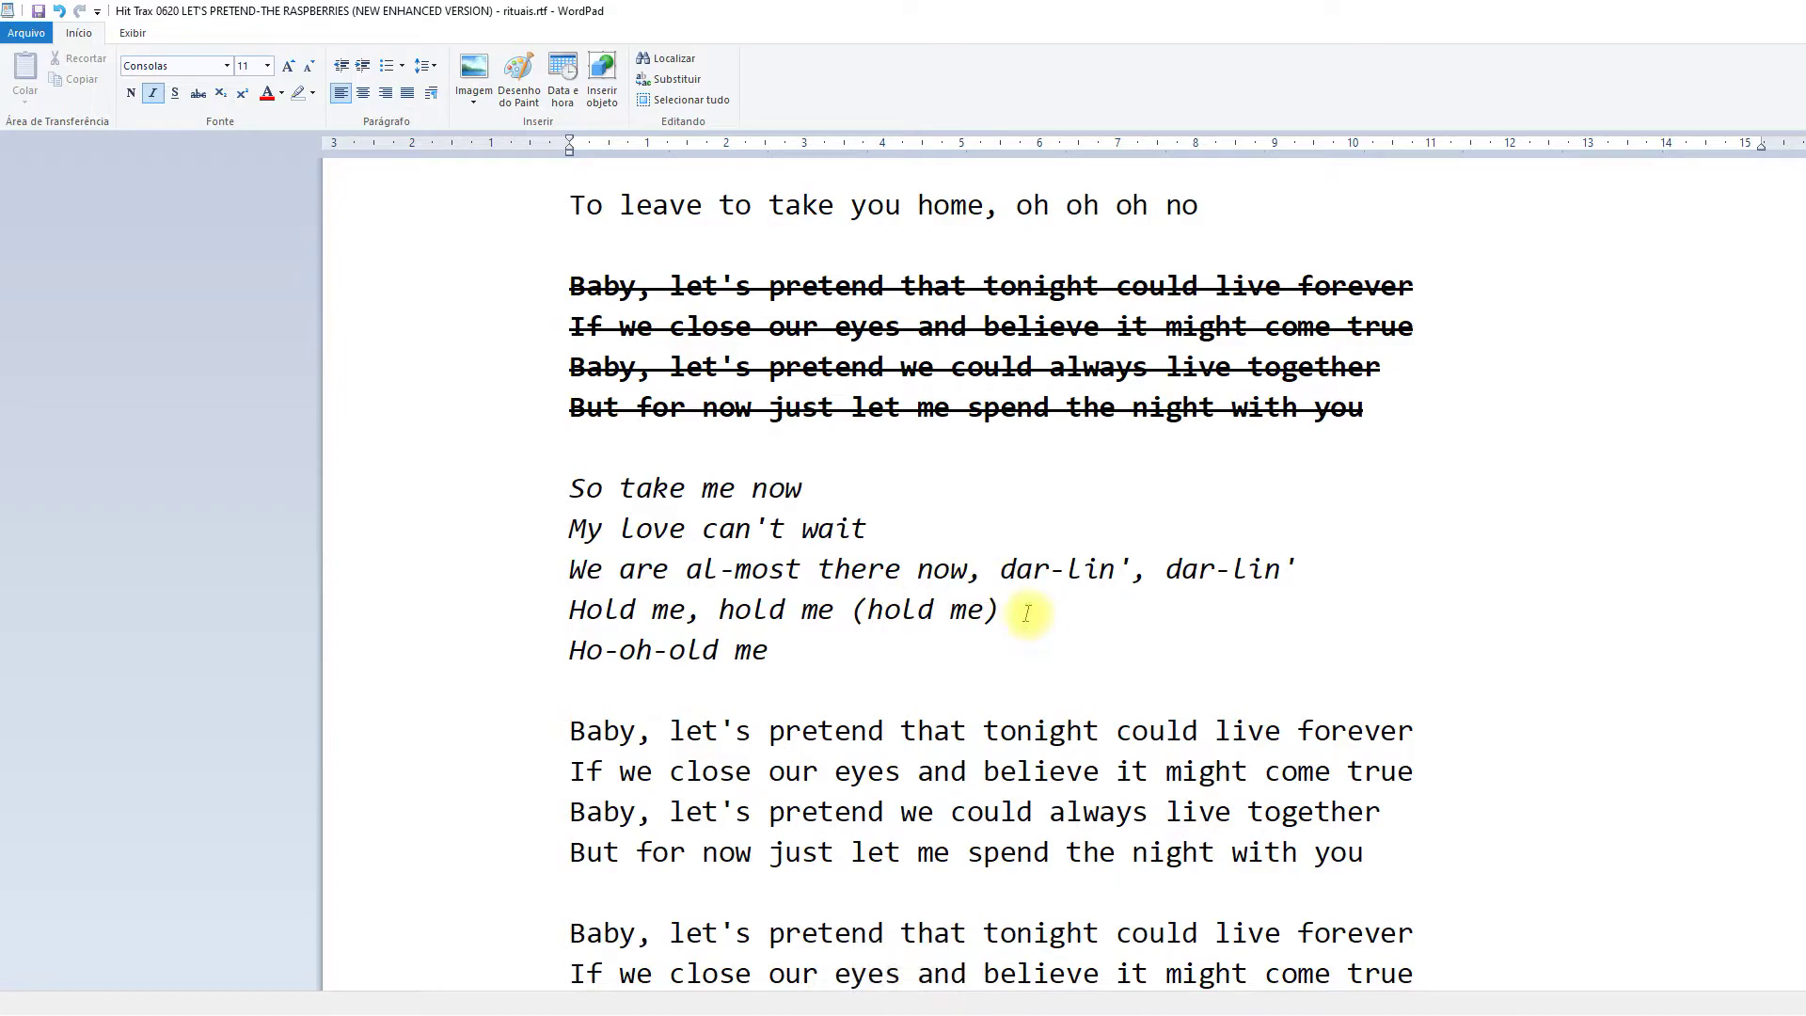
{"action": "key", "text": "BackSpace"}
{"action": "key", "text": "BackSpace"}
{"action": "key", "text": "BackSpace"}
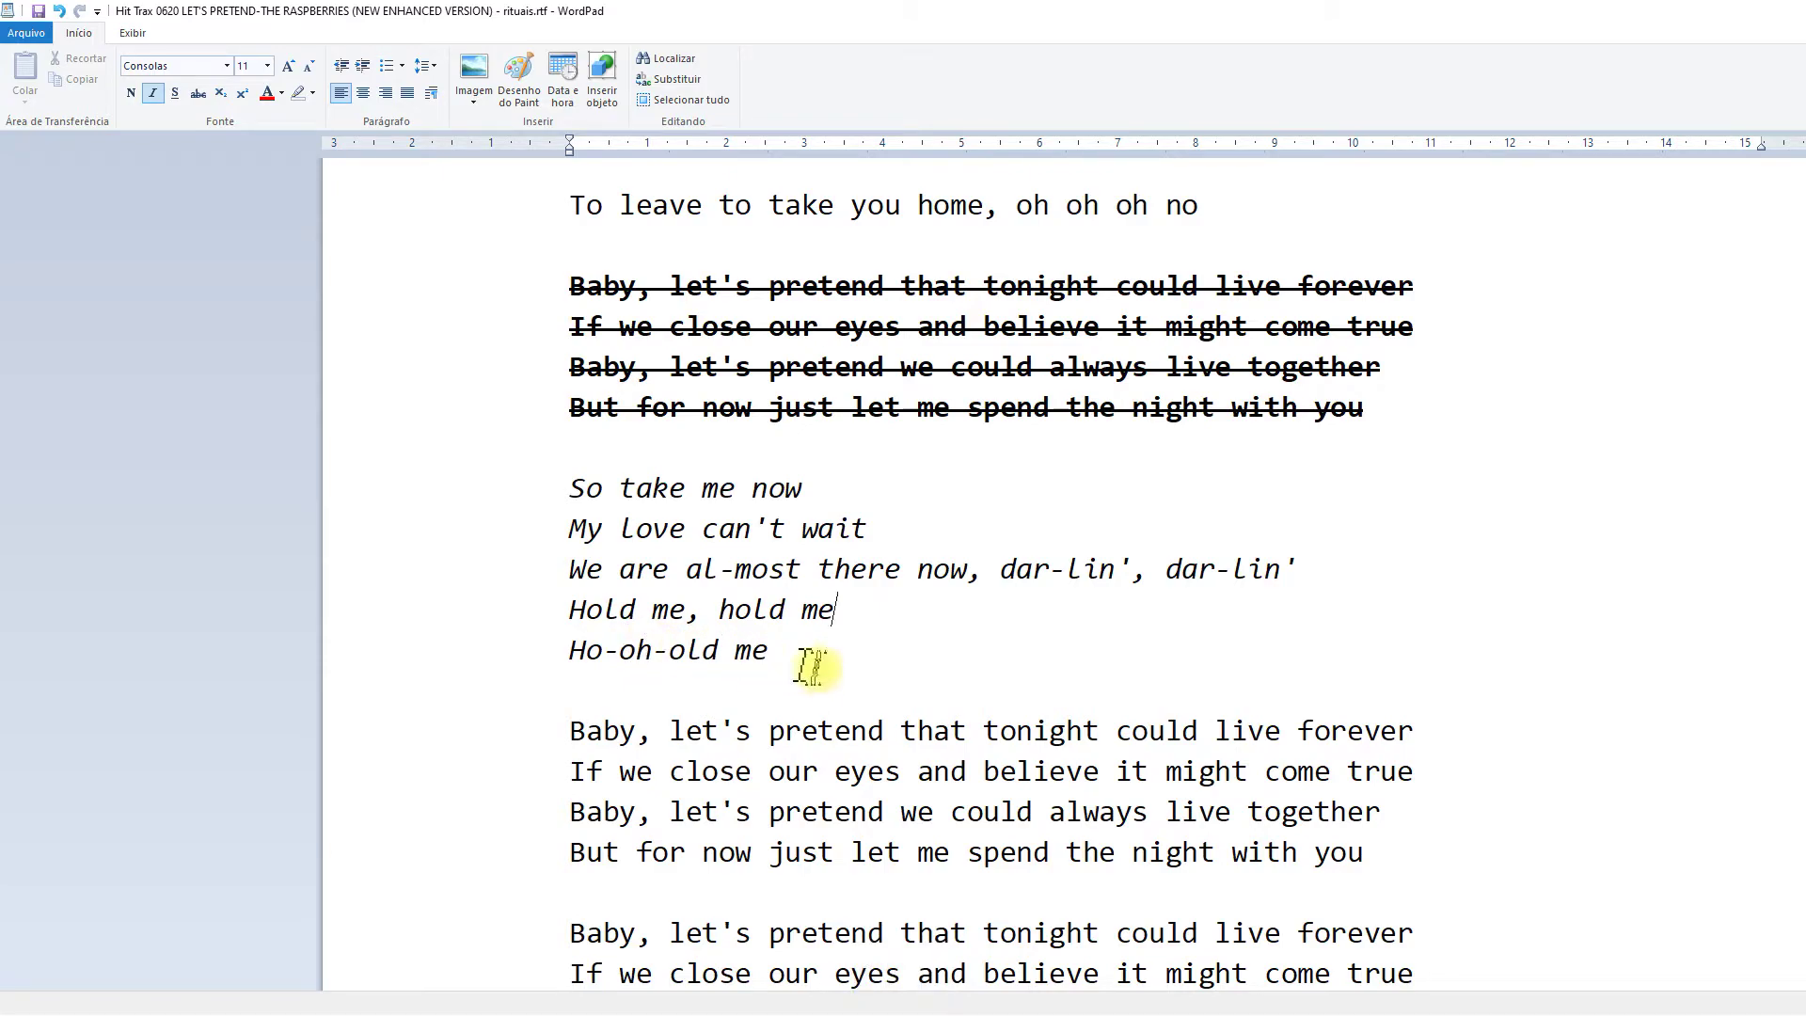
{"action": "scroll", "coordinate": [659, 659], "scroll_direction": "down", "scroll_amount": 2}
{"action": "scroll", "coordinate": [688, 659], "scroll_direction": "down", "scroll_amount": 2}
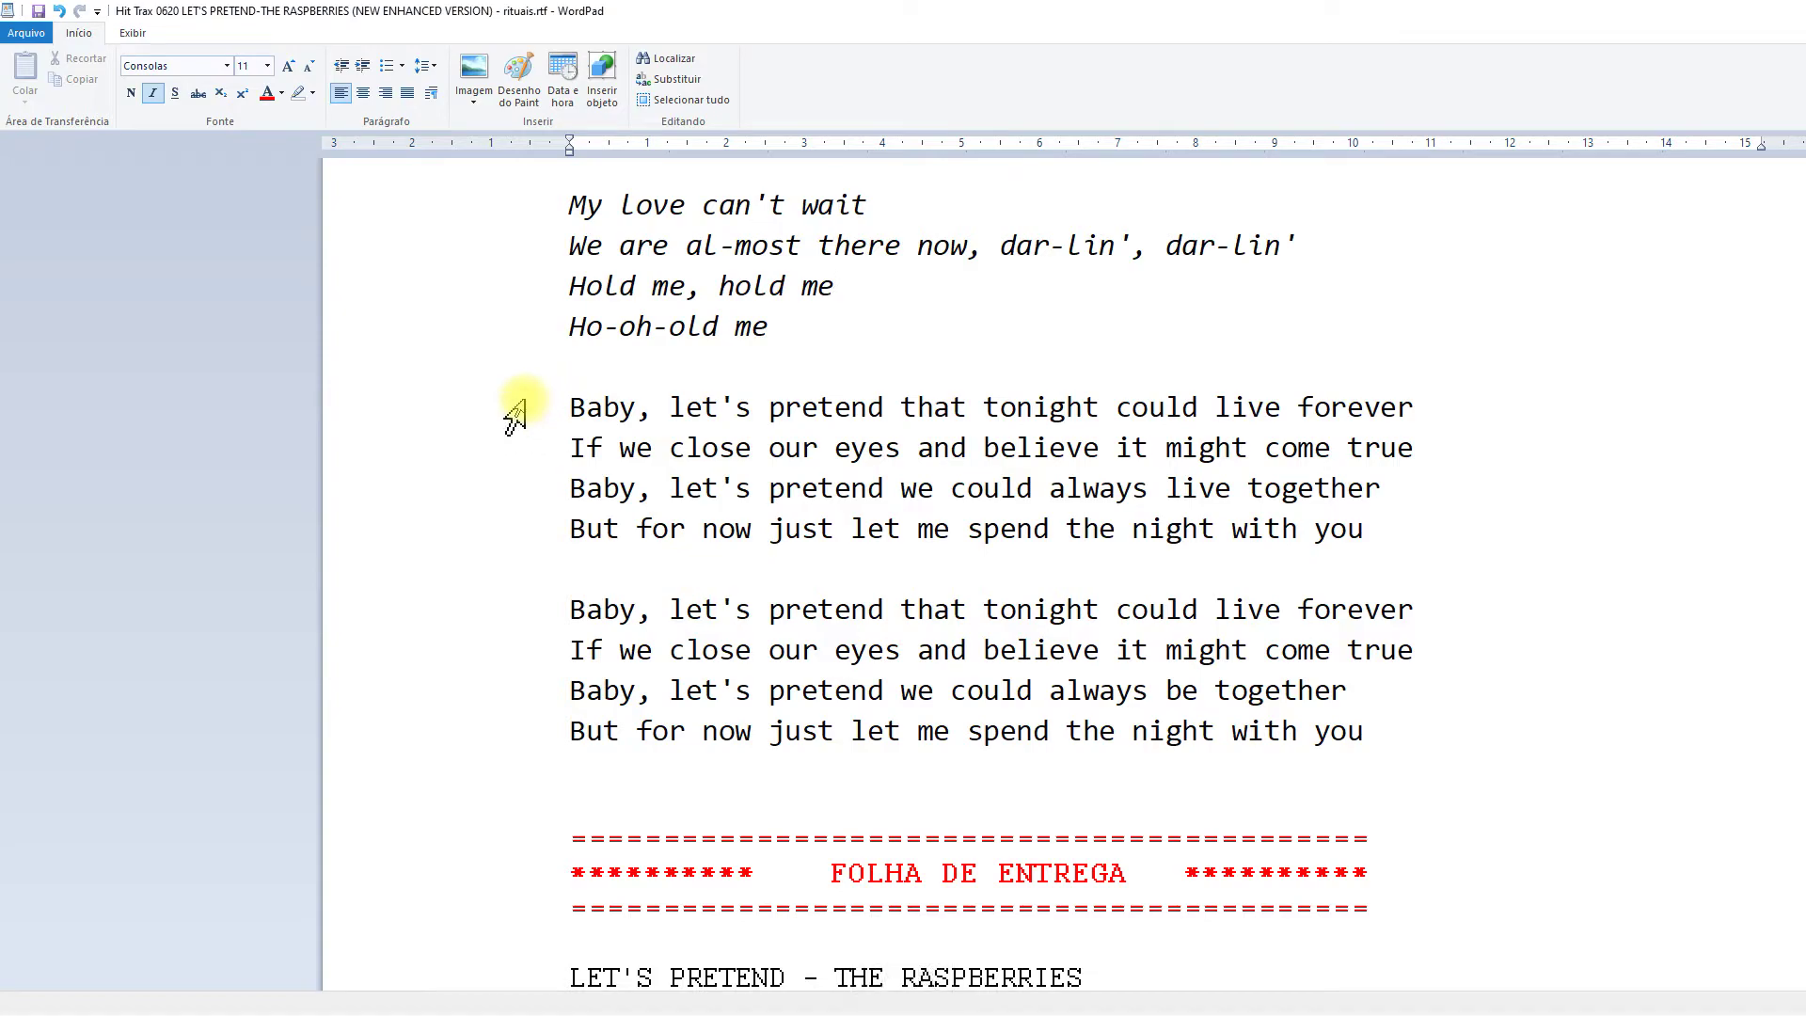
Strike through and bold both closing chorus stanzas, toggling bold on 'Ho-oh-old me'
{"action": "key", "text": "ctrl+b"}
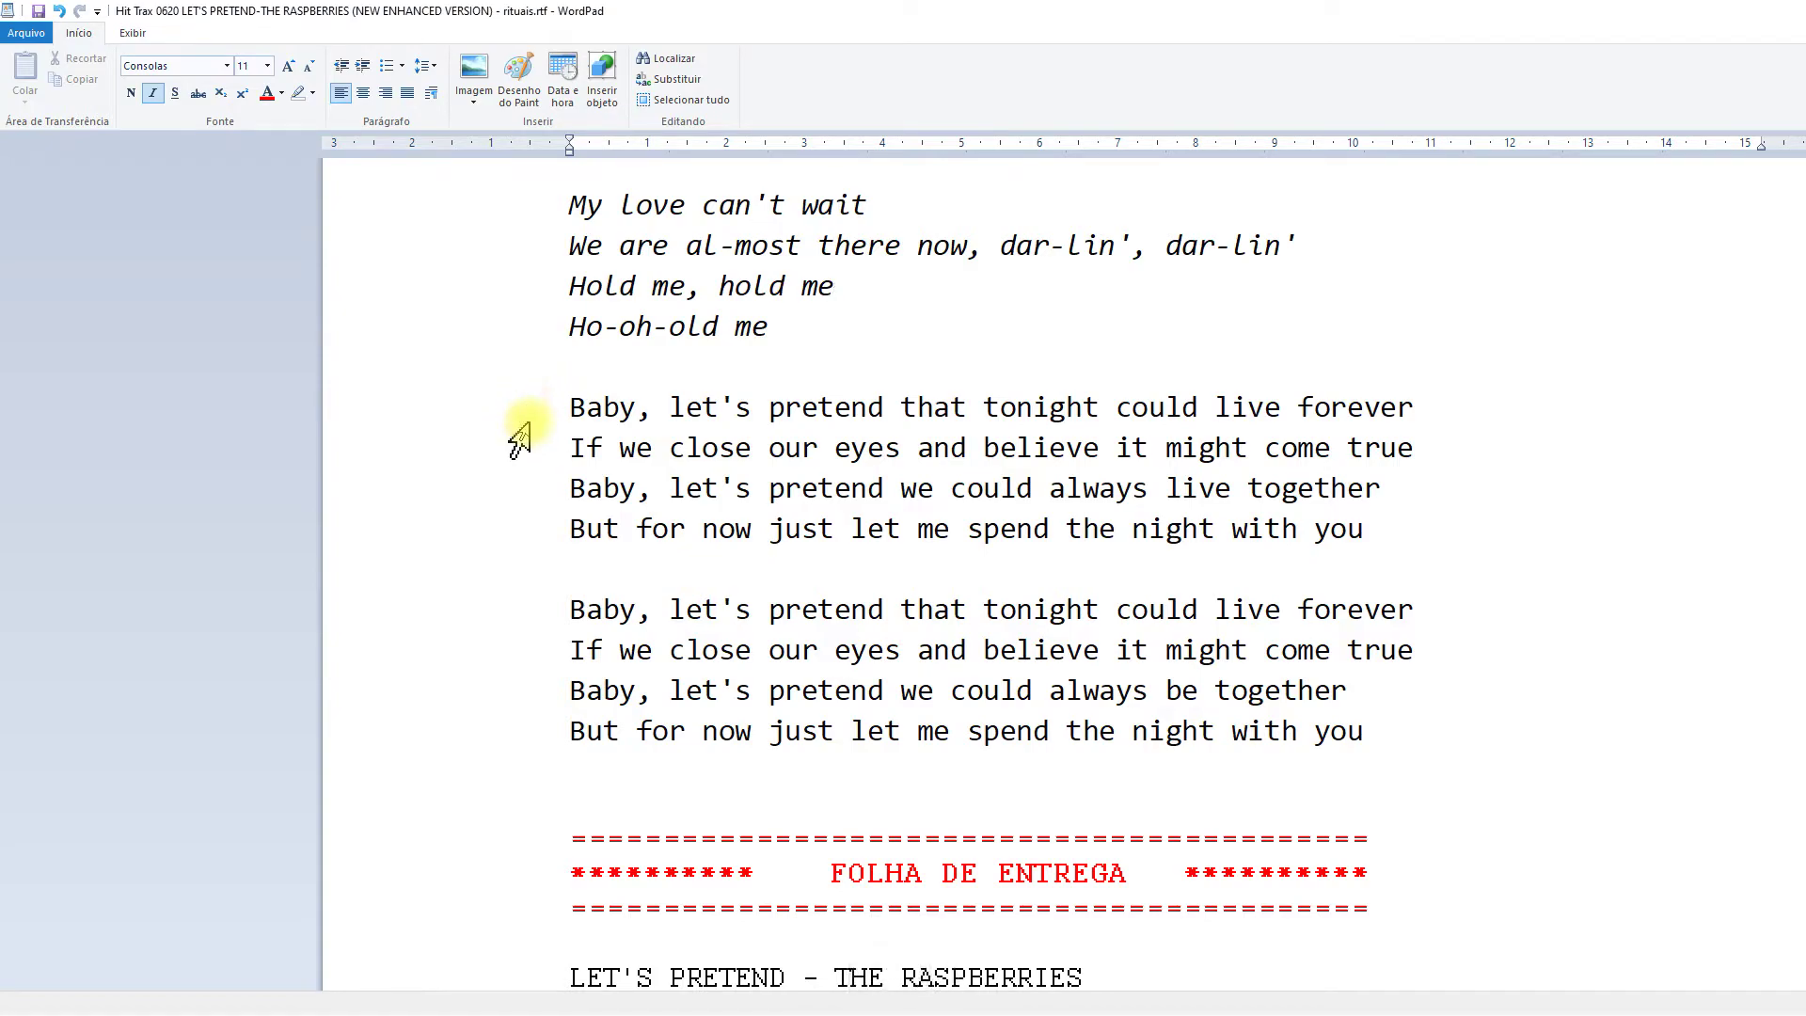
{"action": "left_click_drag", "start_coordinate": [524, 418], "coordinate": [508, 734]}
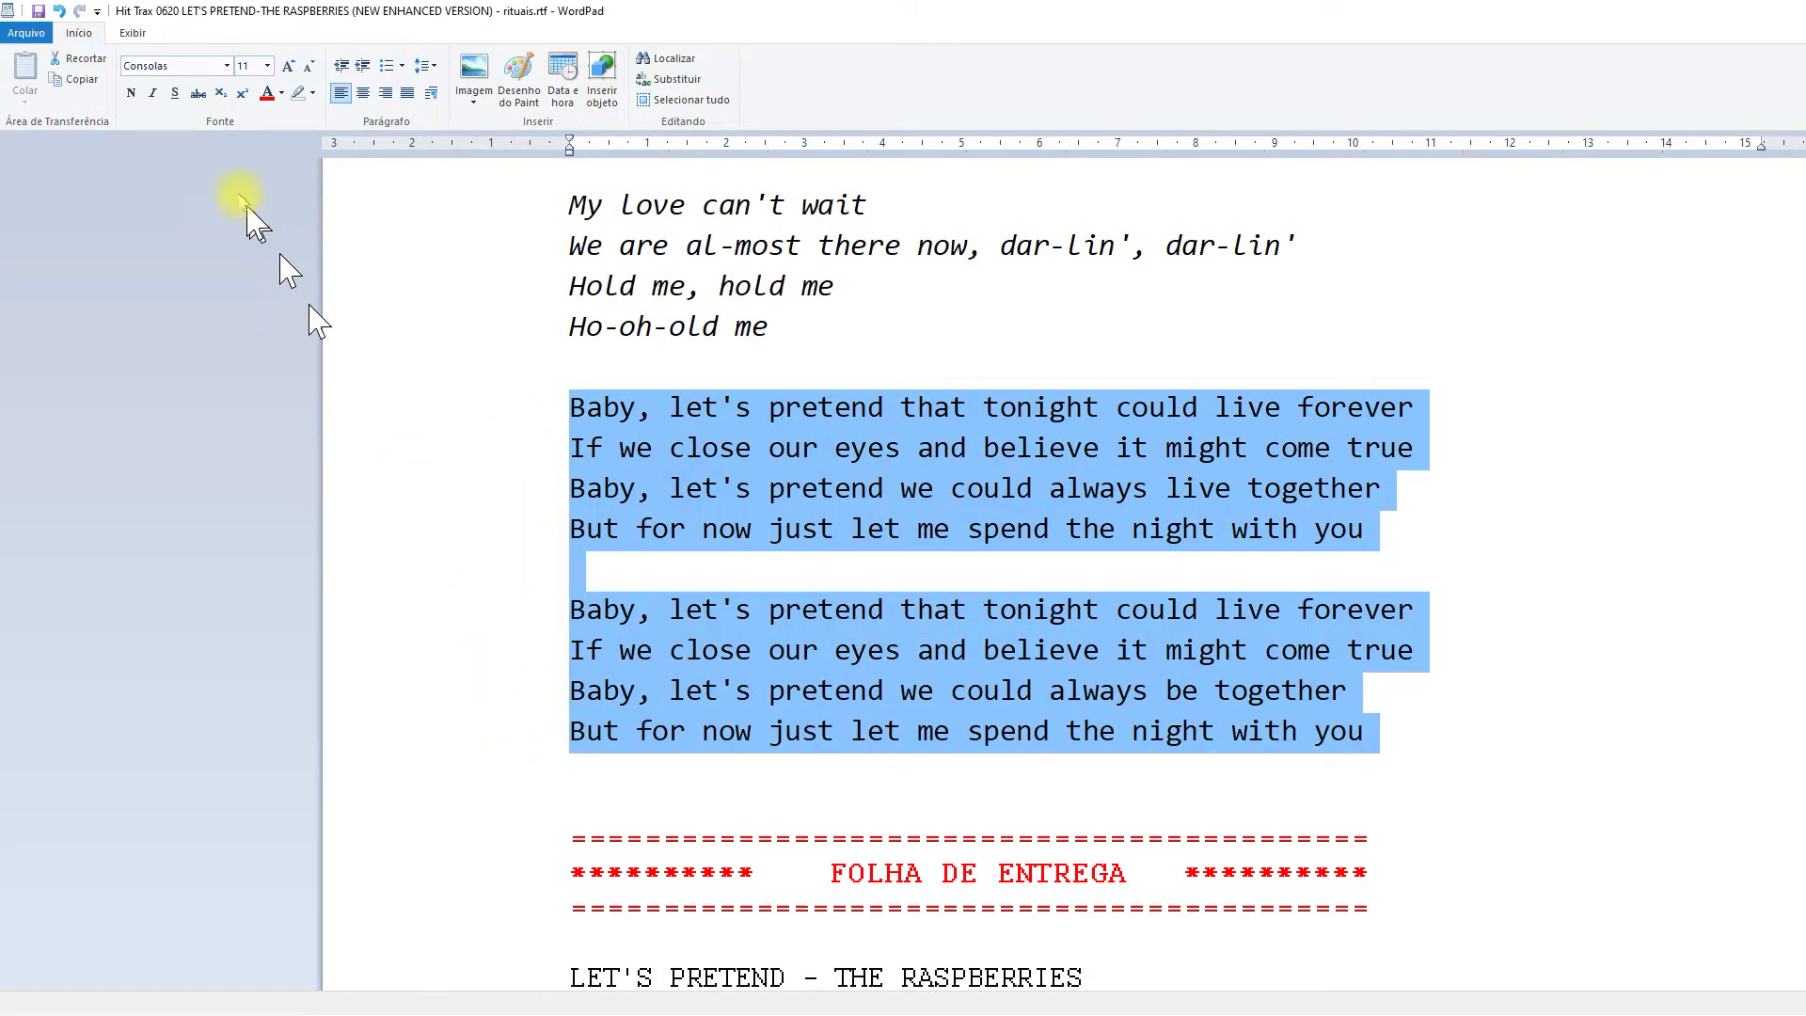
{"action": "left_click", "coordinate": [198, 93]}
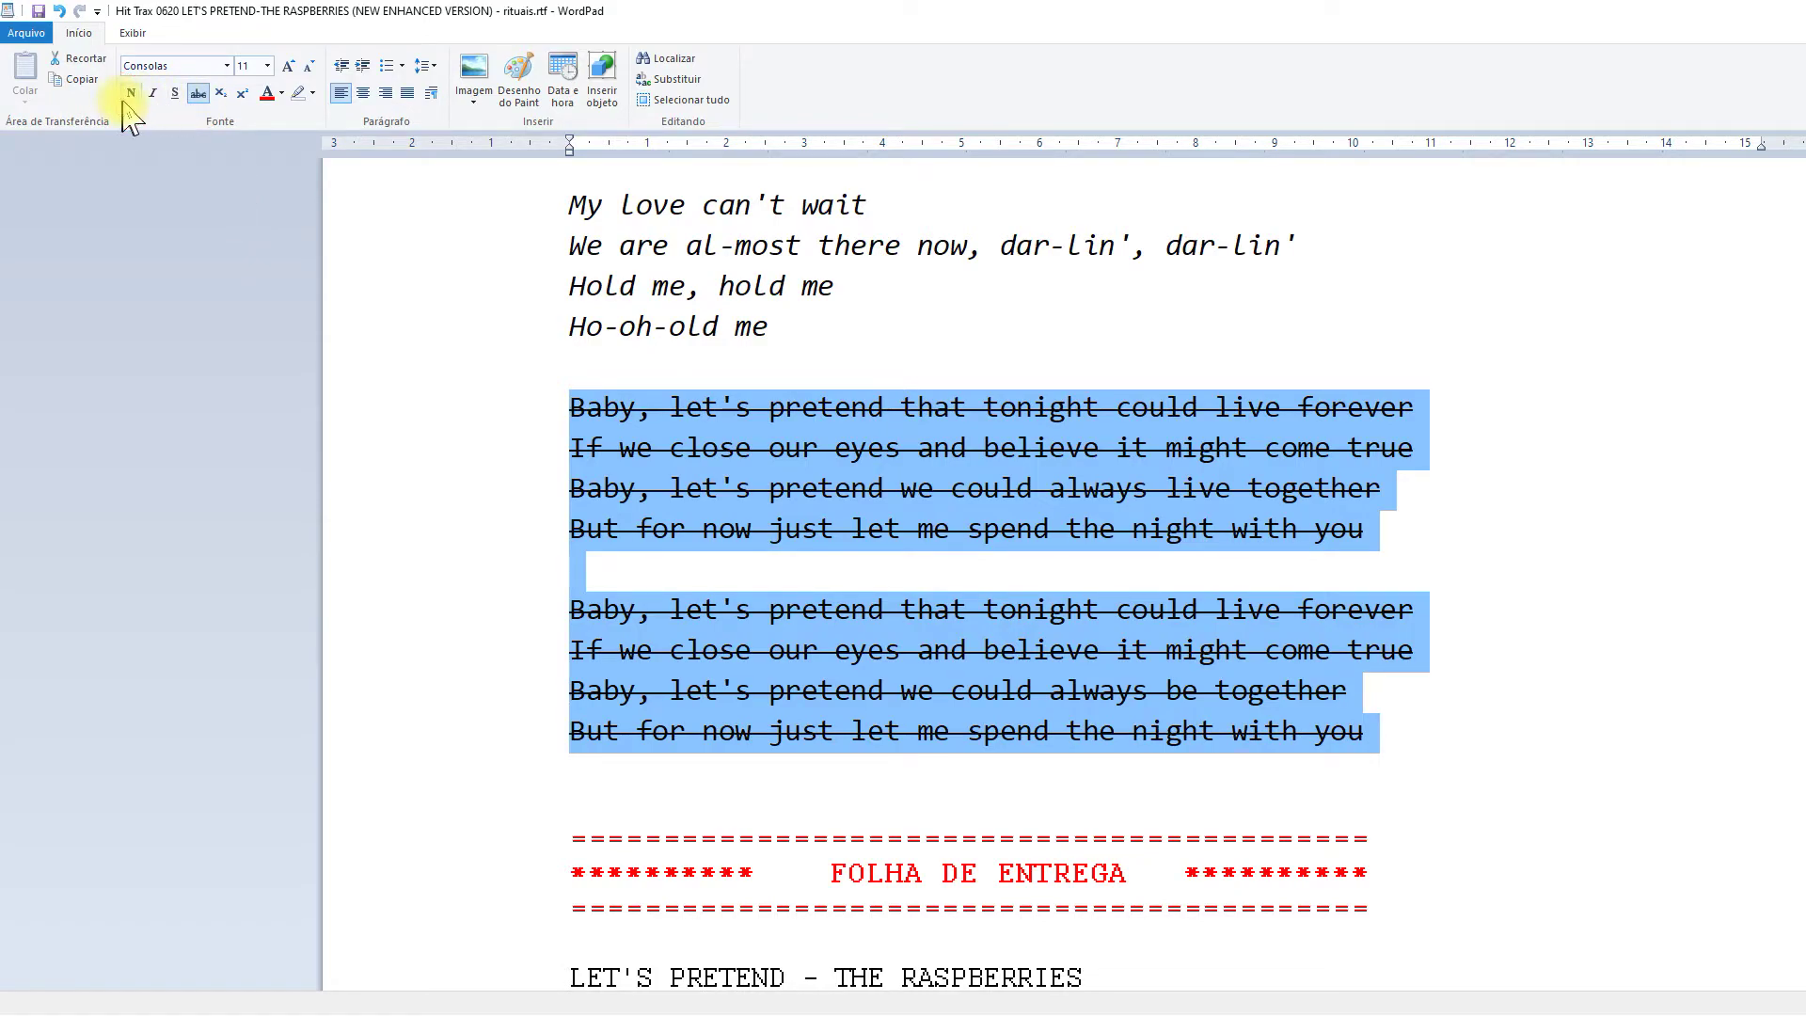
{"action": "left_click", "coordinate": [131, 94]}
{"action": "left_click", "coordinate": [505, 341]}
{"action": "key", "text": "ctrl+b"}
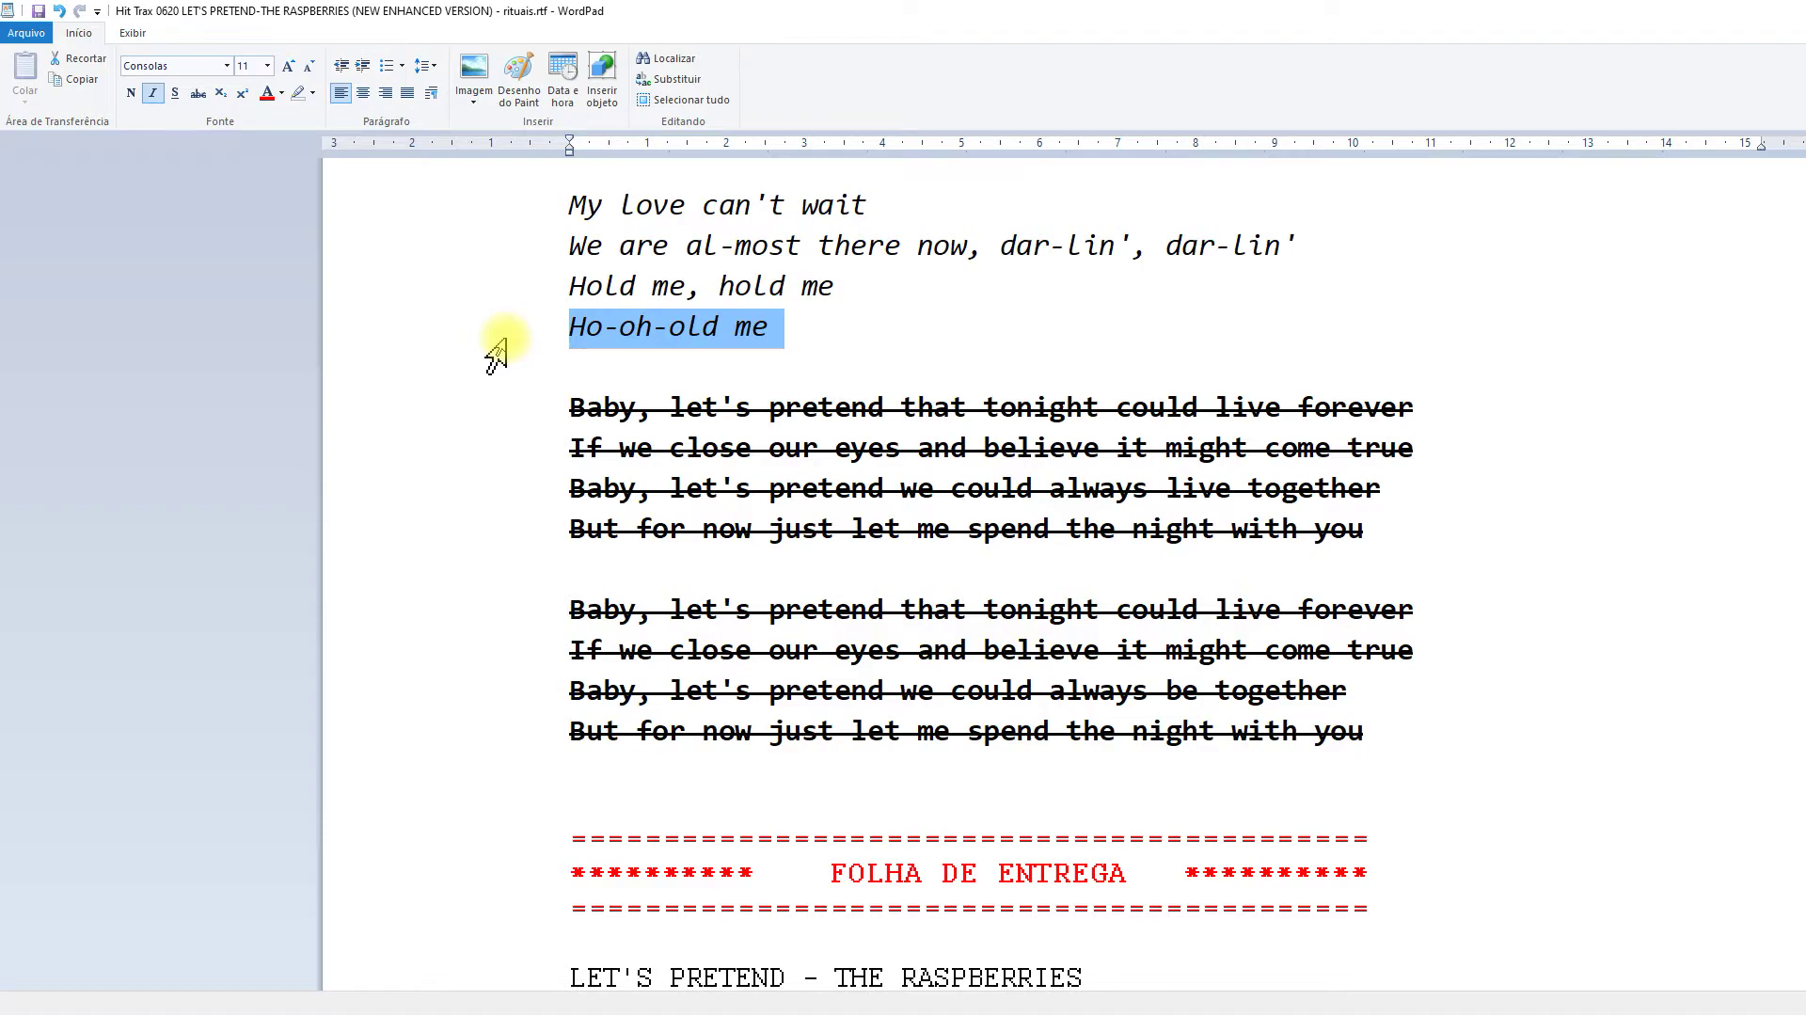
Bold the 'Ho-oh-old me' line, then copy from 'I can't sleep nights' through 'night with you]'
{"action": "scroll", "coordinate": [686, 512], "scroll_direction": "up", "scroll_amount": 5}
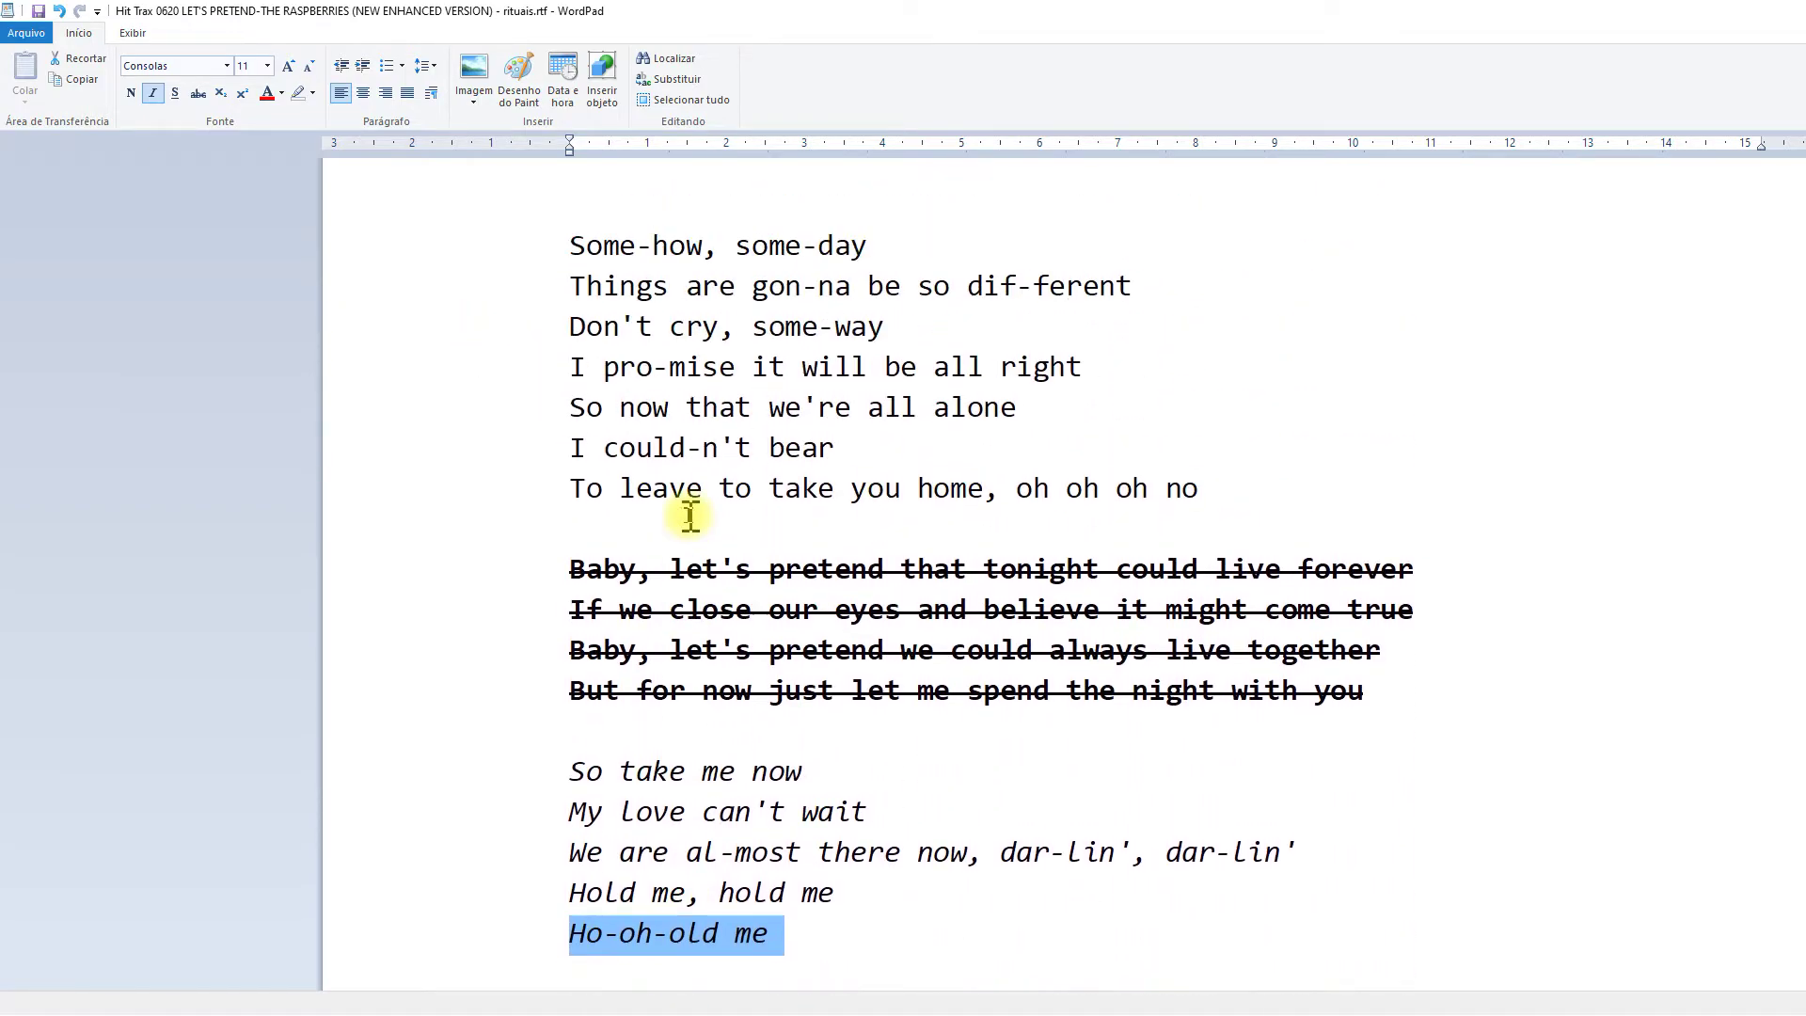
{"action": "key", "text": "ctrl+b"}
{"action": "scroll", "coordinate": [744, 518], "scroll_direction": "up", "scroll_amount": 6}
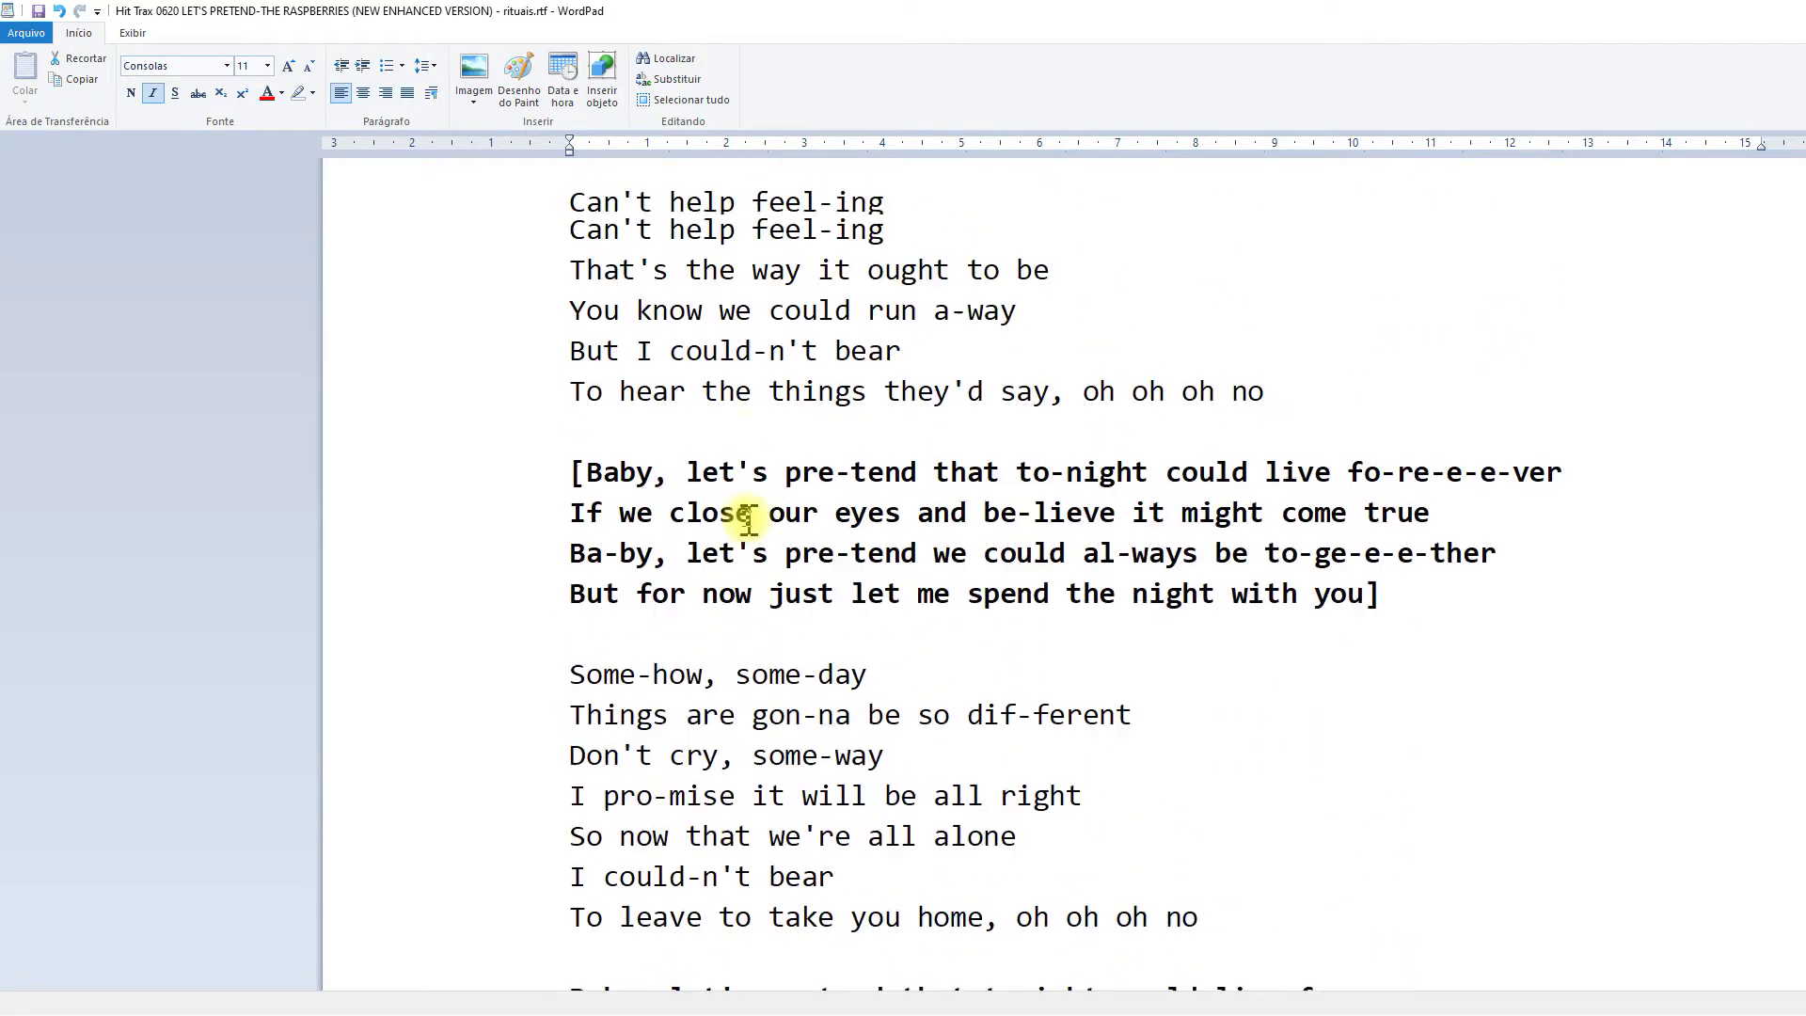
{"action": "scroll", "coordinate": [746, 515], "scroll_direction": "down", "scroll_amount": 2}
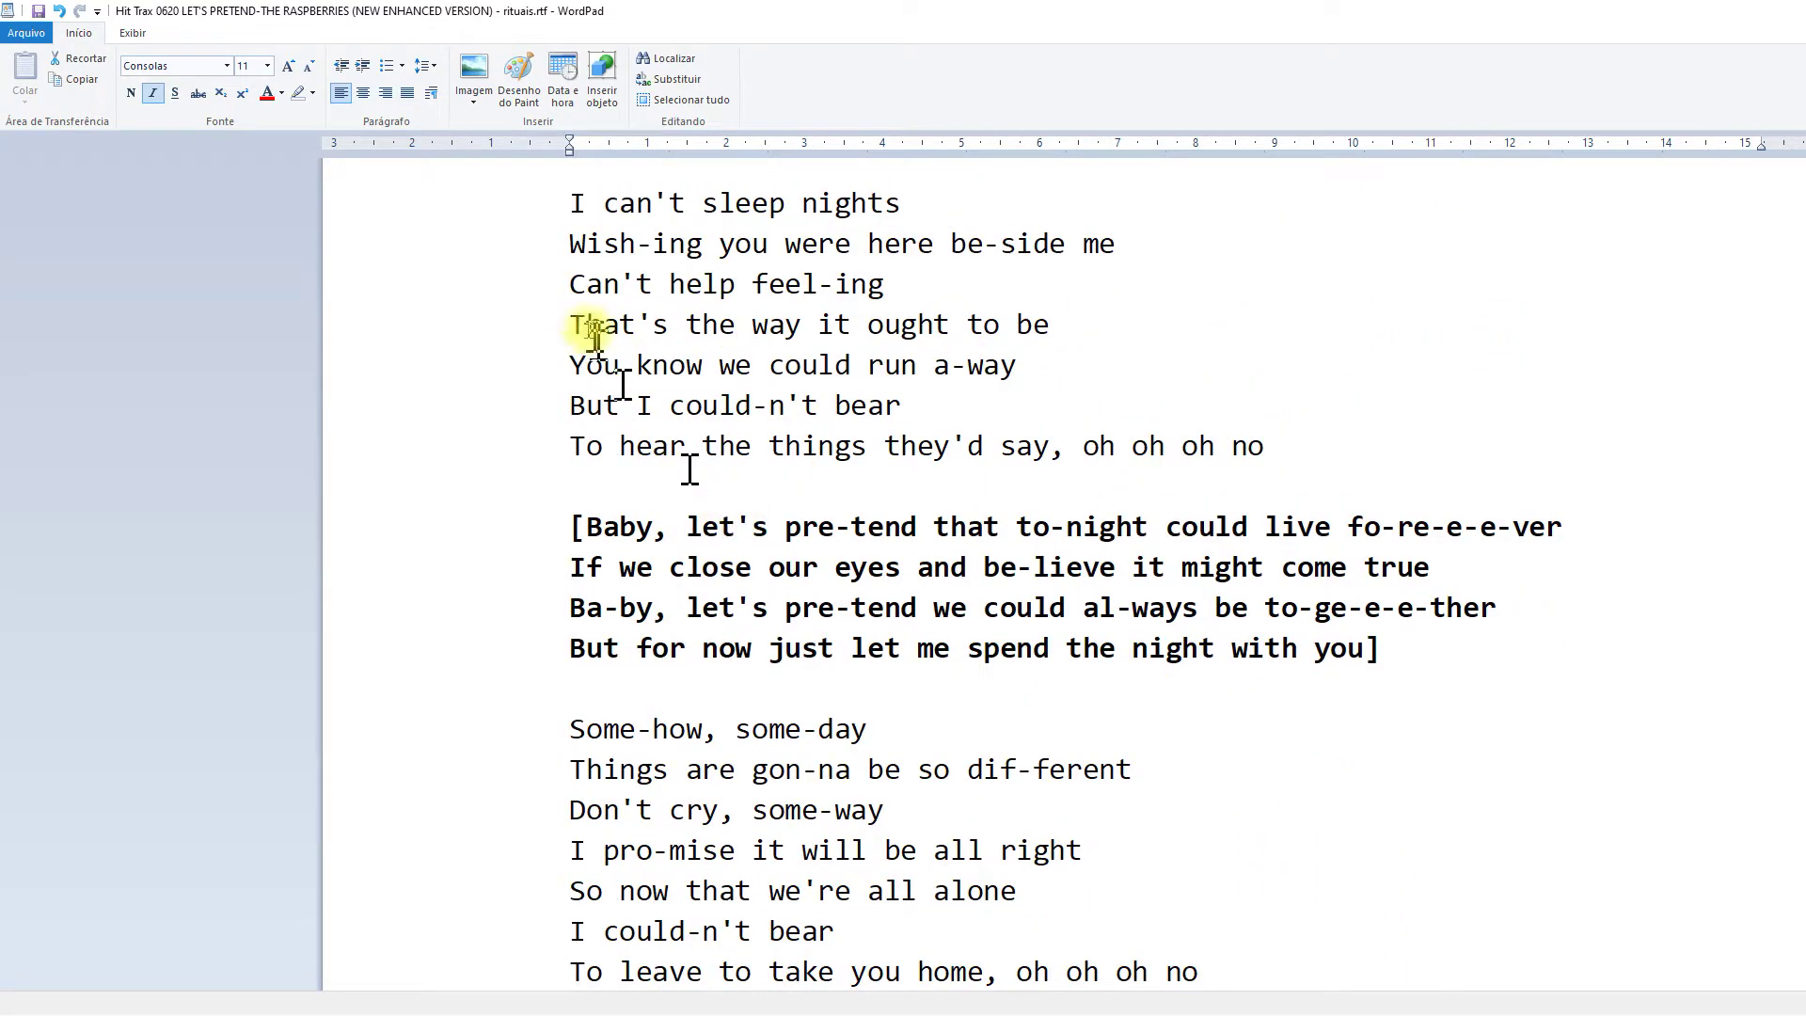
{"action": "left_click_drag", "start_coordinate": [527, 207], "coordinate": [1515, 669]}
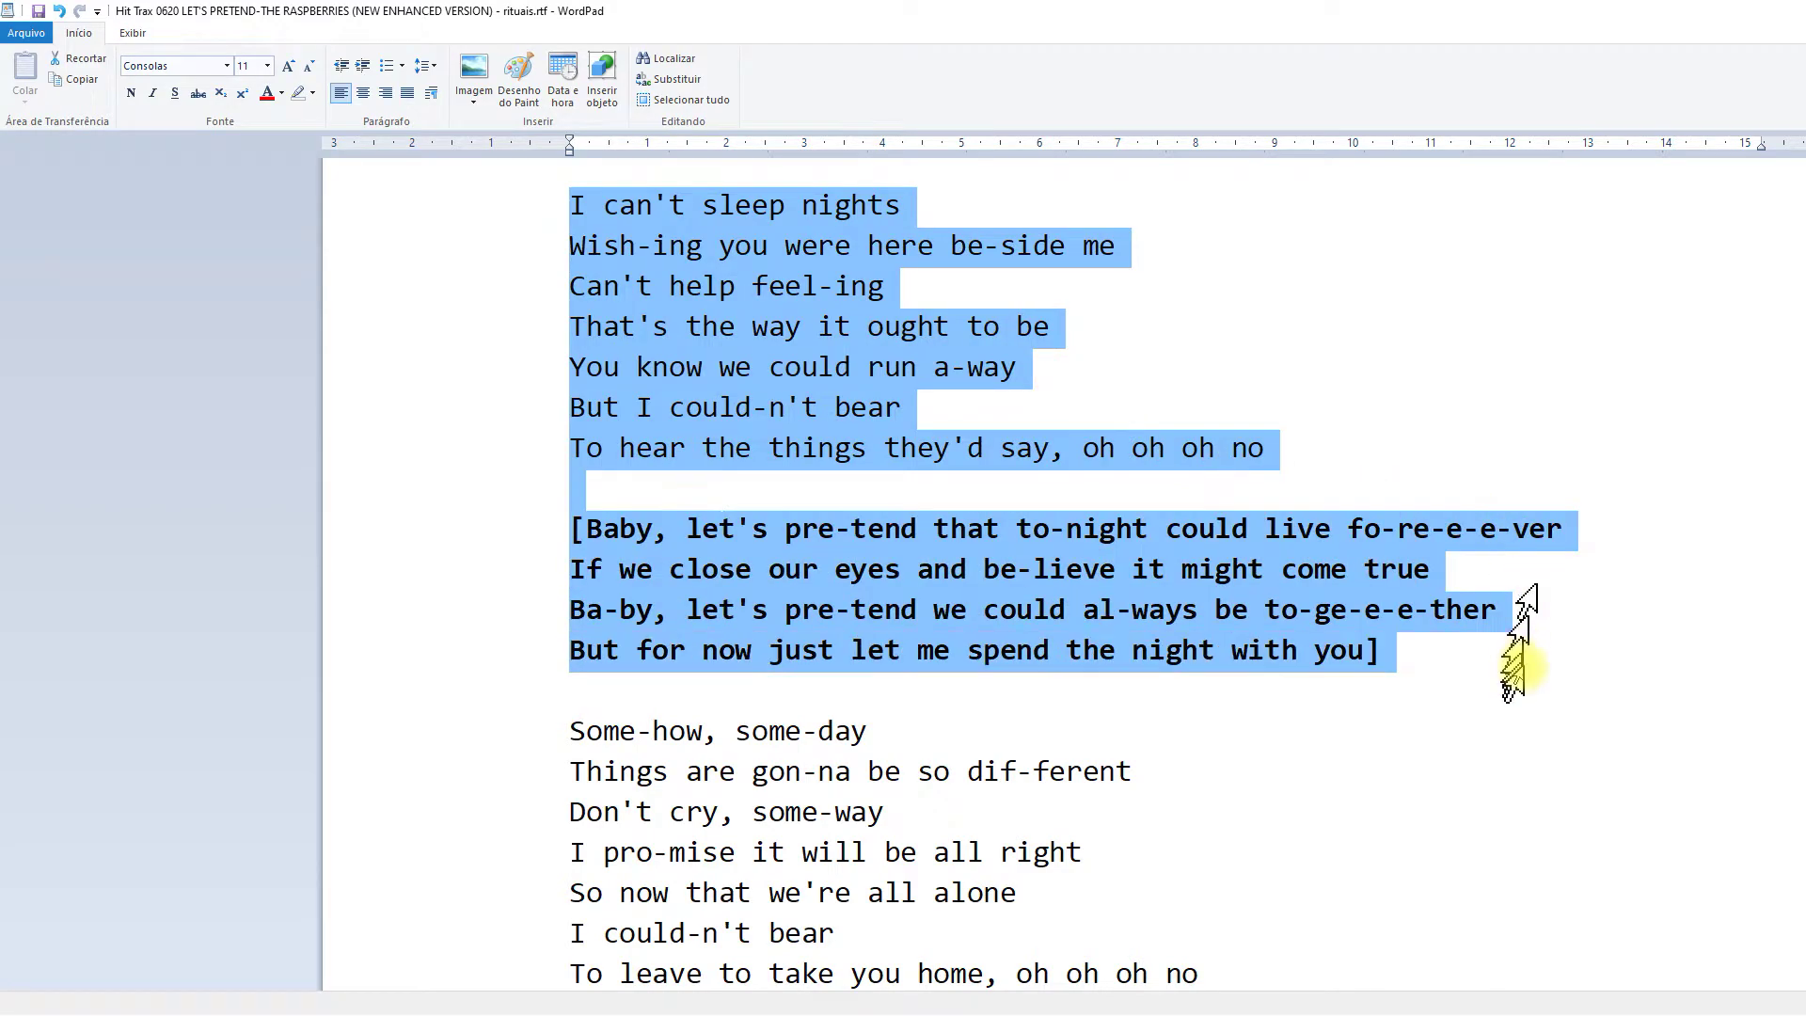
{"action": "key", "text": "ctrl+c"}
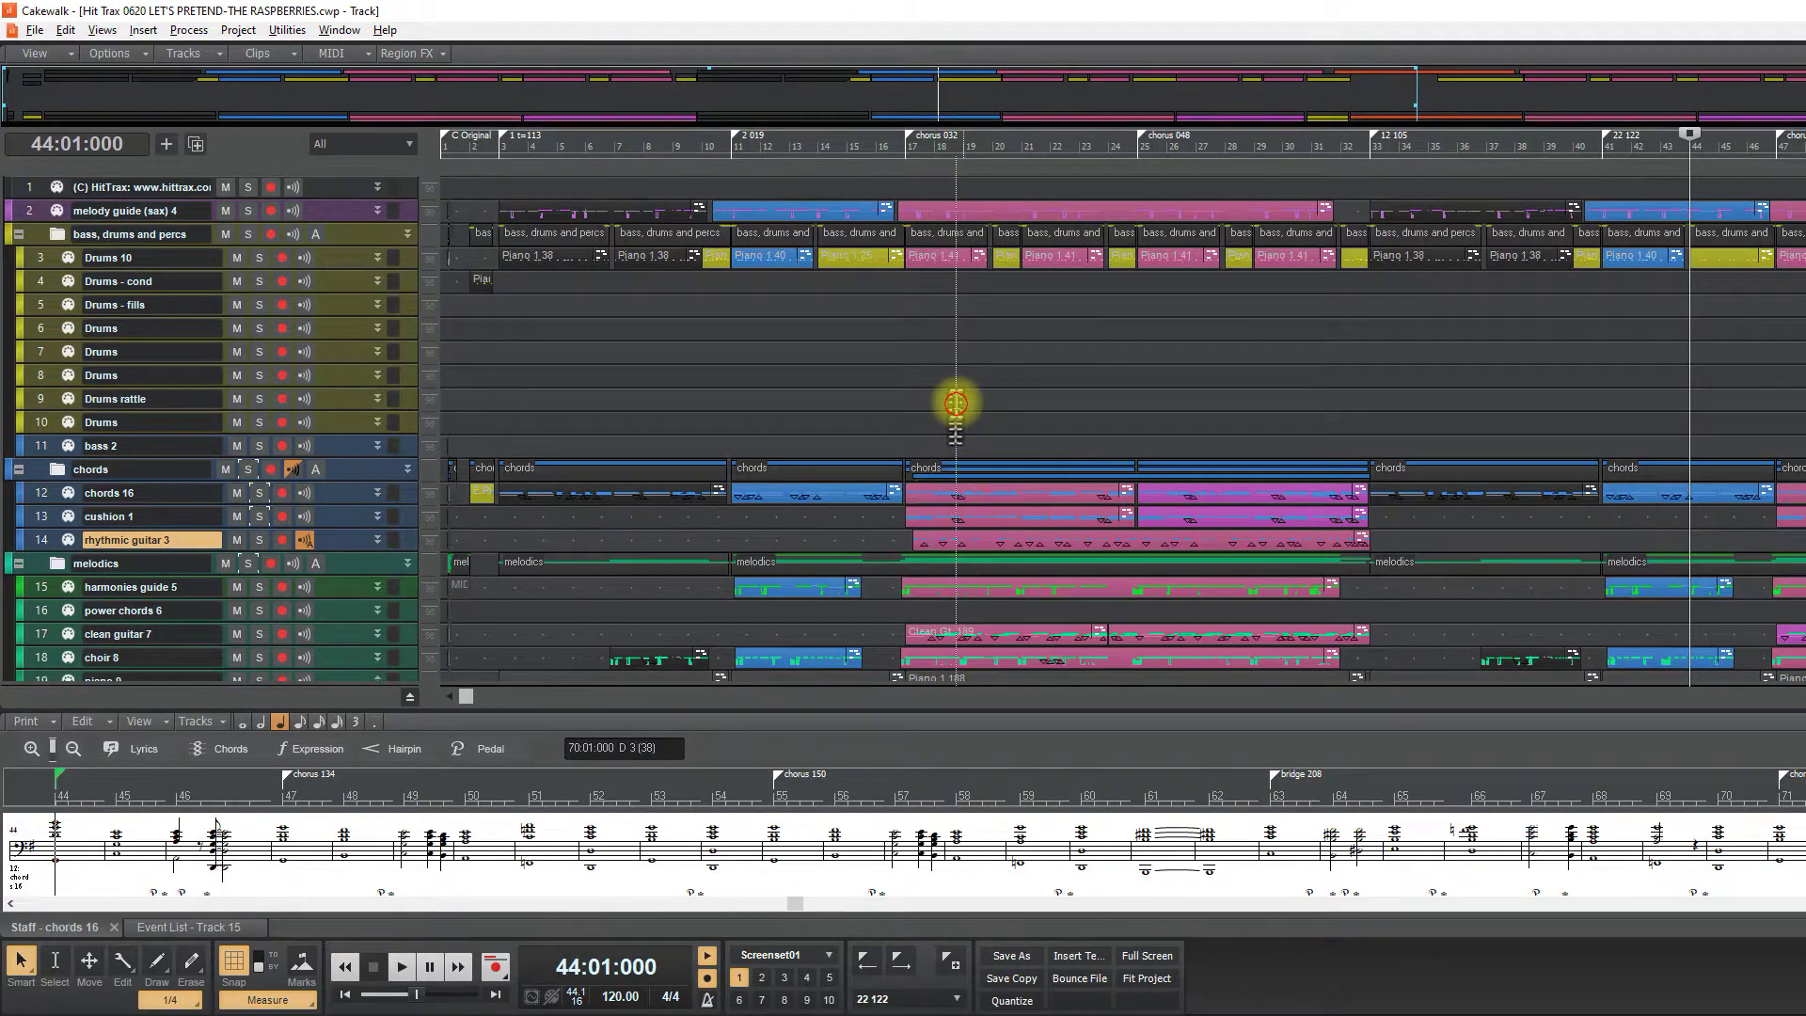
Enlarge the melody guide (sax) 4 track, set the start to bar 3, and open its Lyrics view
{"action": "left_click", "coordinate": [956, 403]}
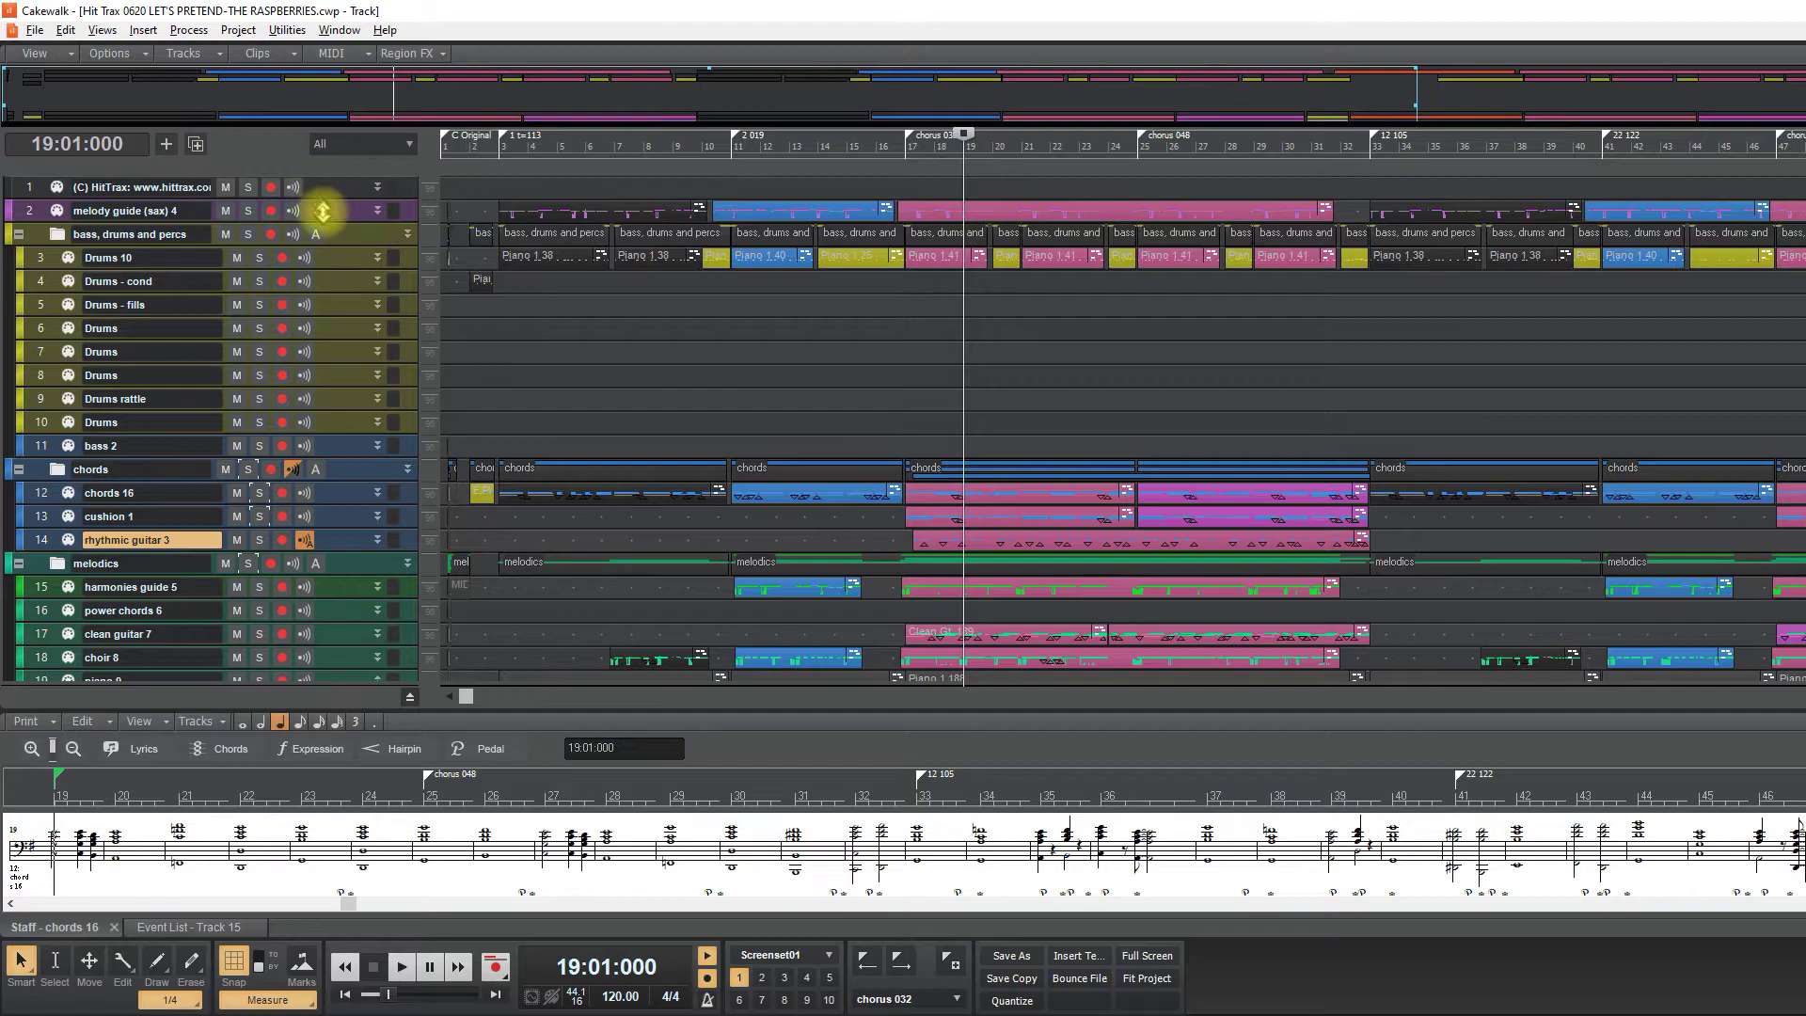
{"action": "left_click", "coordinate": [337, 218]}
{"action": "left_click_drag", "start_coordinate": [337, 220], "coordinate": [335, 331]}
{"action": "left_click", "coordinate": [487, 265]}
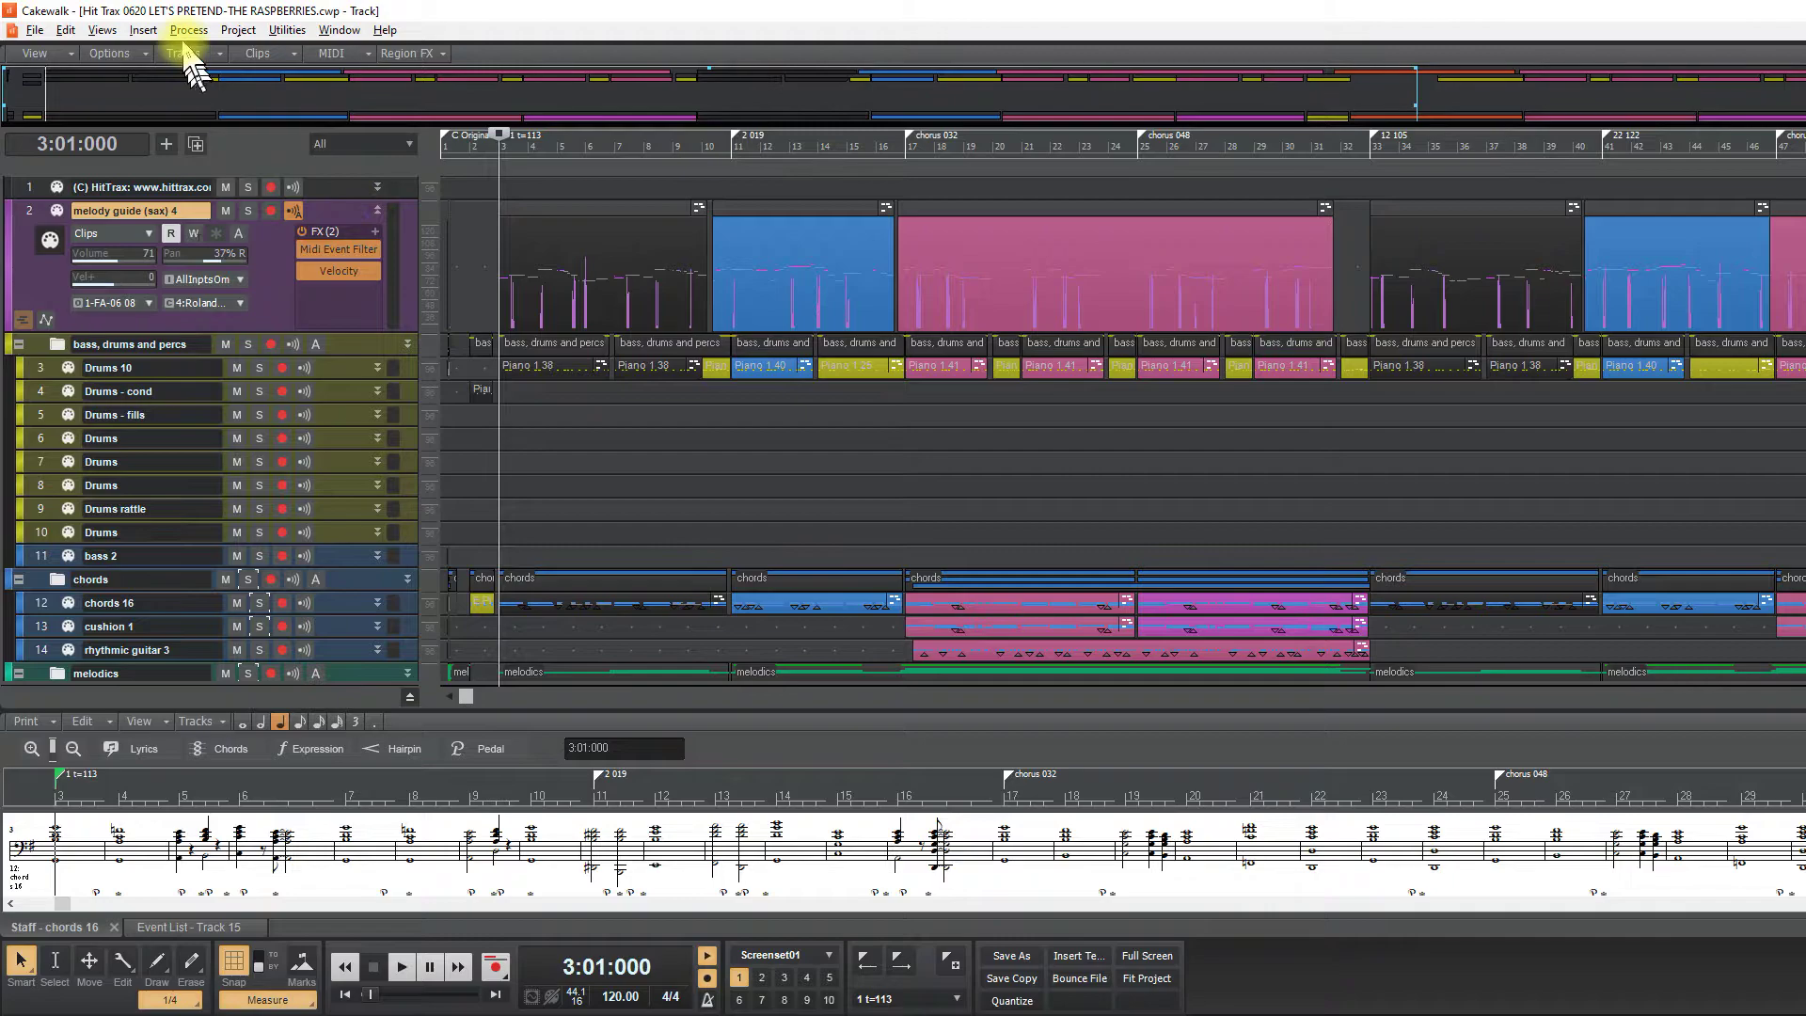
{"action": "left_click", "coordinate": [101, 31]}
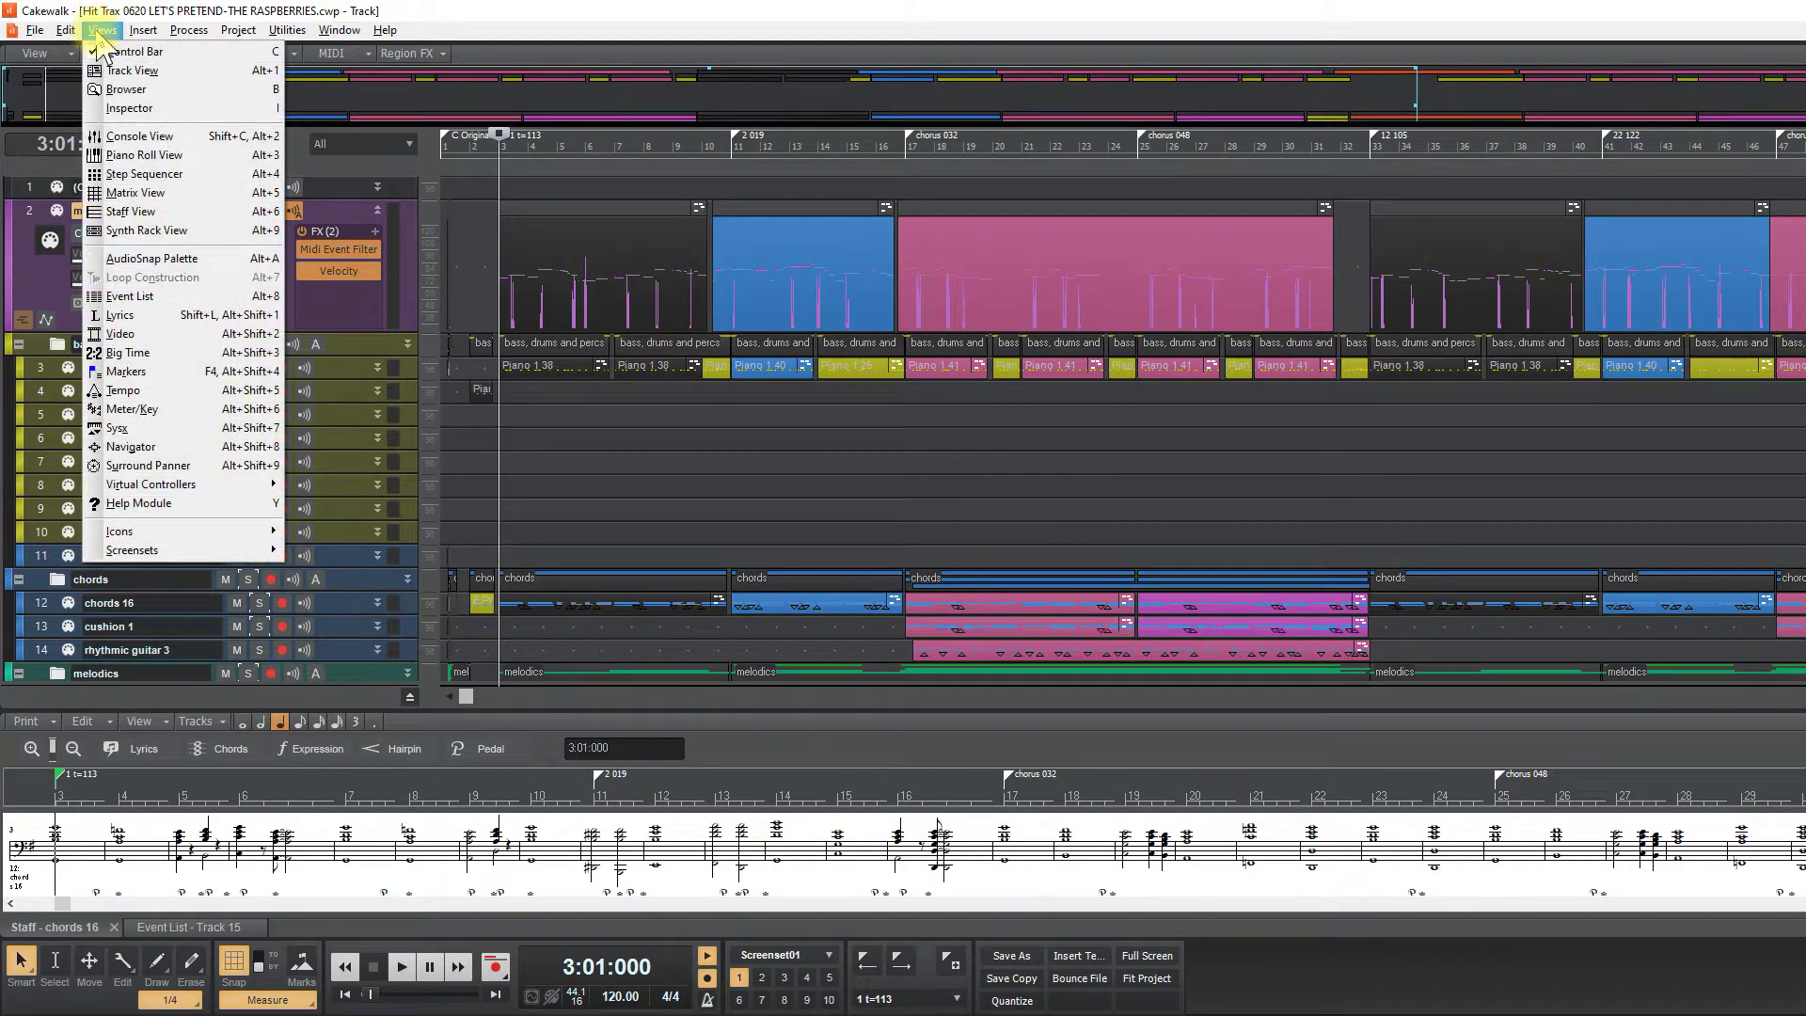
{"action": "left_click", "coordinate": [162, 315]}
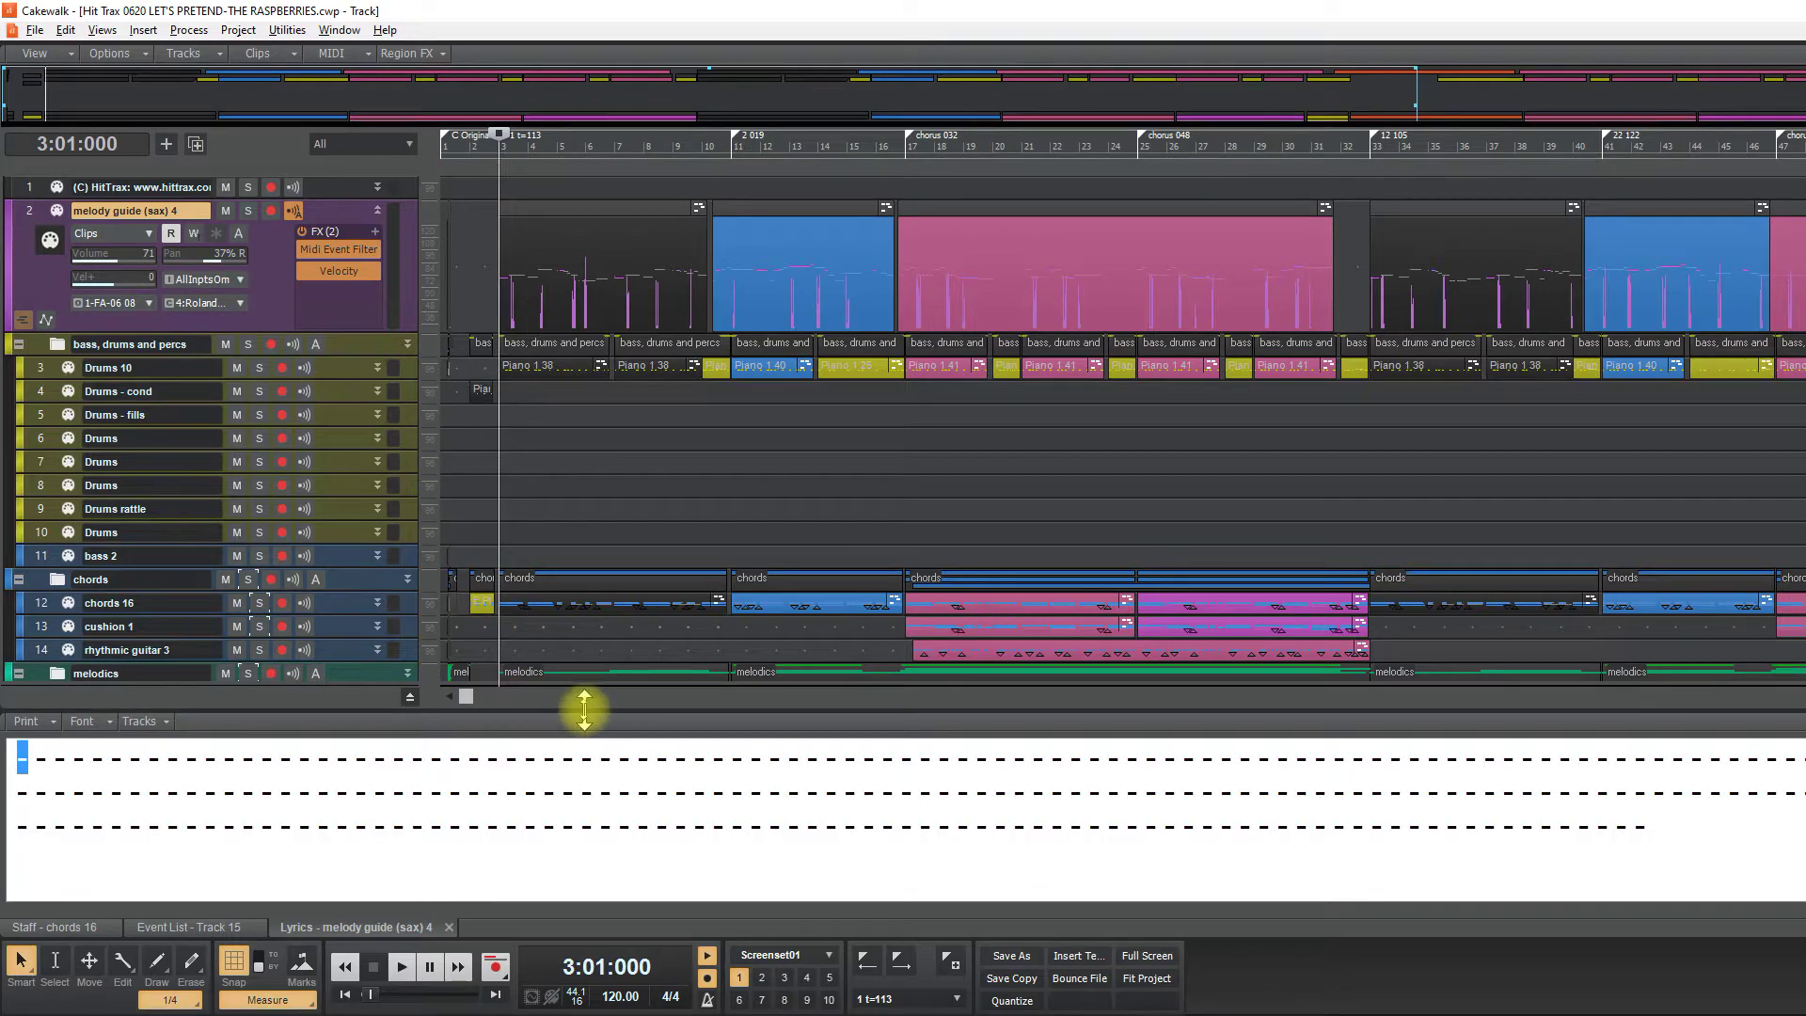
Paste the hyphenated verse and bracketed chorus into the enlarged Lyrics pane and play them back
{"action": "left_click_drag", "start_coordinate": [585, 716], "coordinate": [584, 562]}
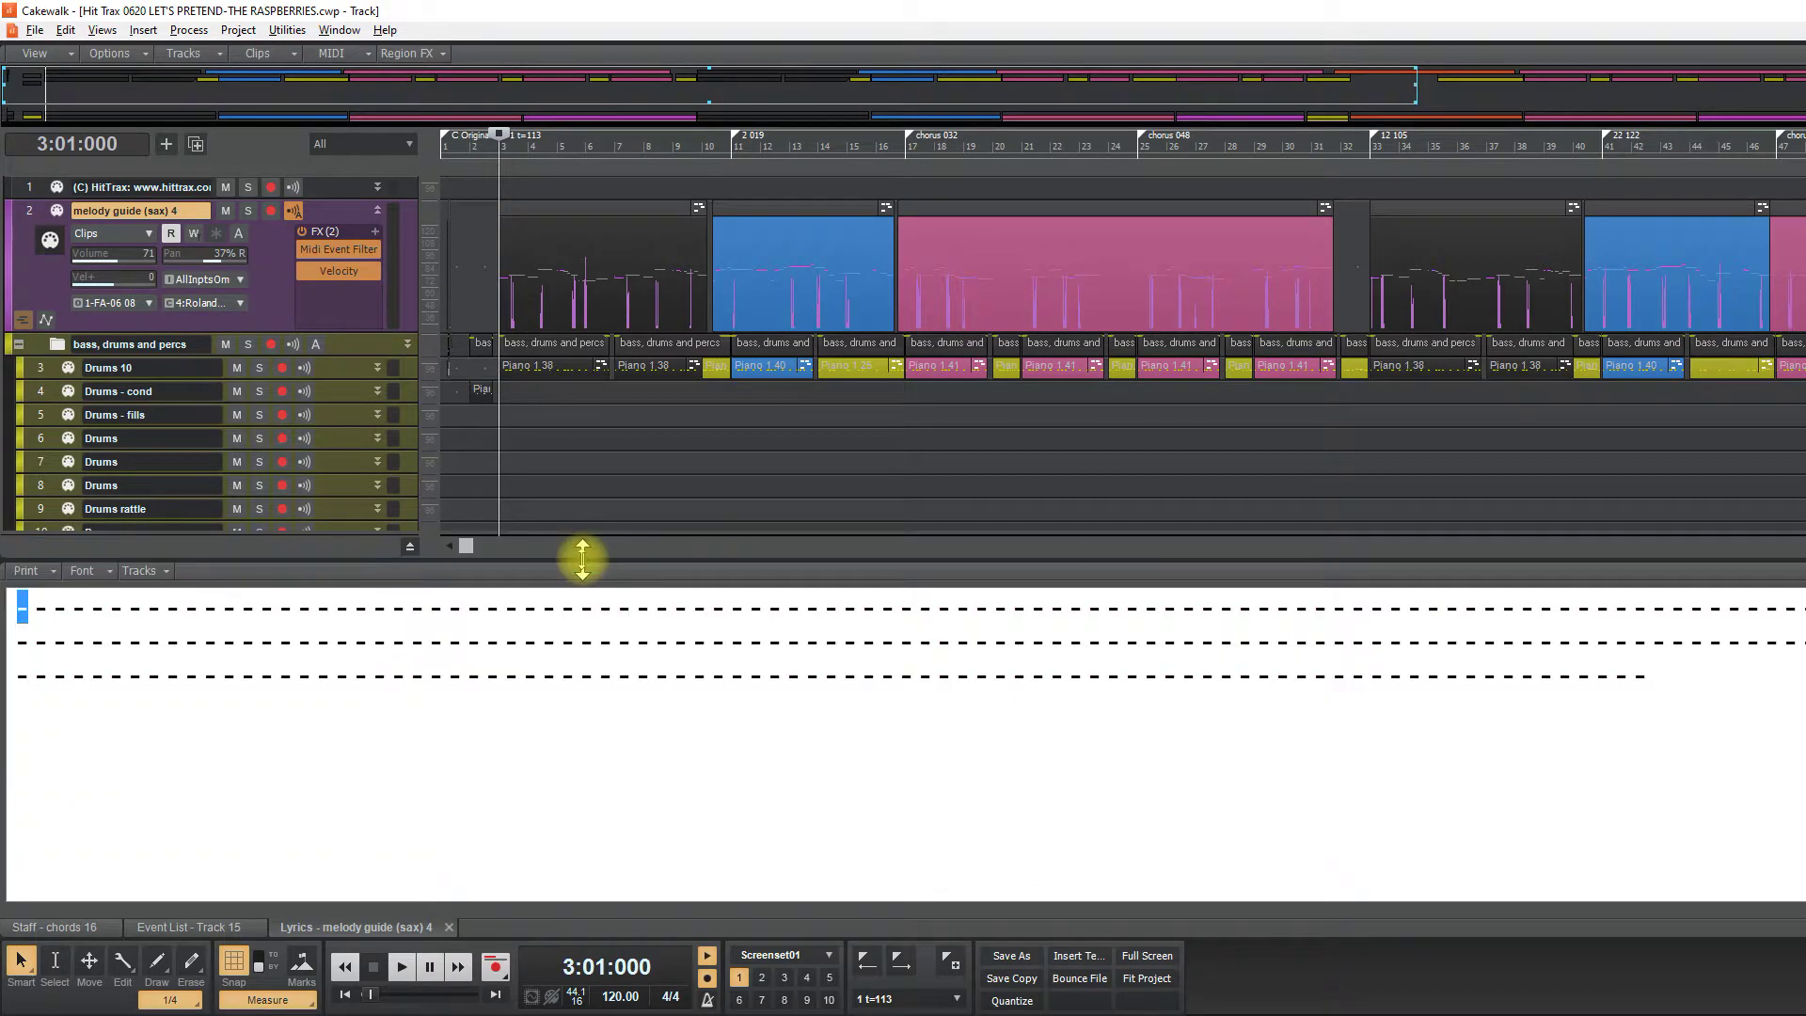
{"action": "left_click", "coordinate": [569, 611]}
{"action": "key", "text": "Home"}
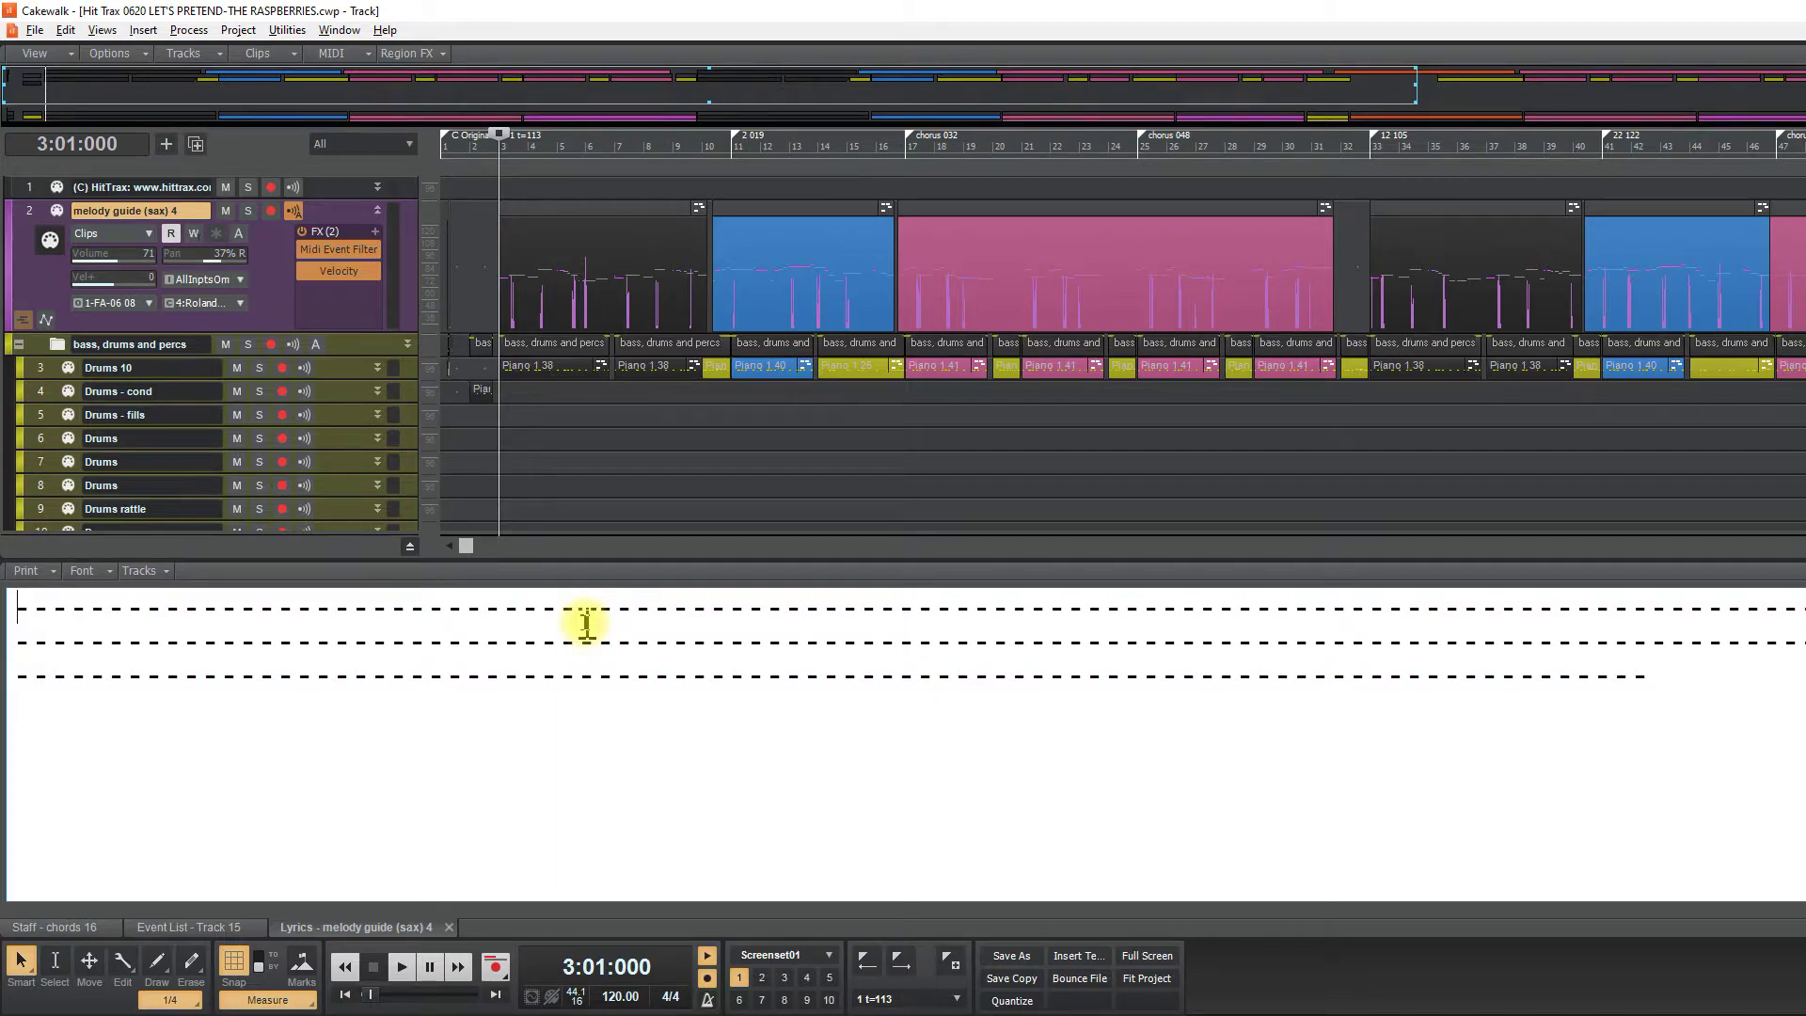
{"action": "type", "text": "You know we could run a-way But I could-n't bear To hear the things they'd say, oh oh oh no  [Baby, let's pre-tend that to-night could live fo-re-e-e-ver If we close our eyes and be-lieve it might come true Ba-by, let's pre-tend we could al-ways be to-ge-e-e-ther But for now just let me spend the night with you]"}
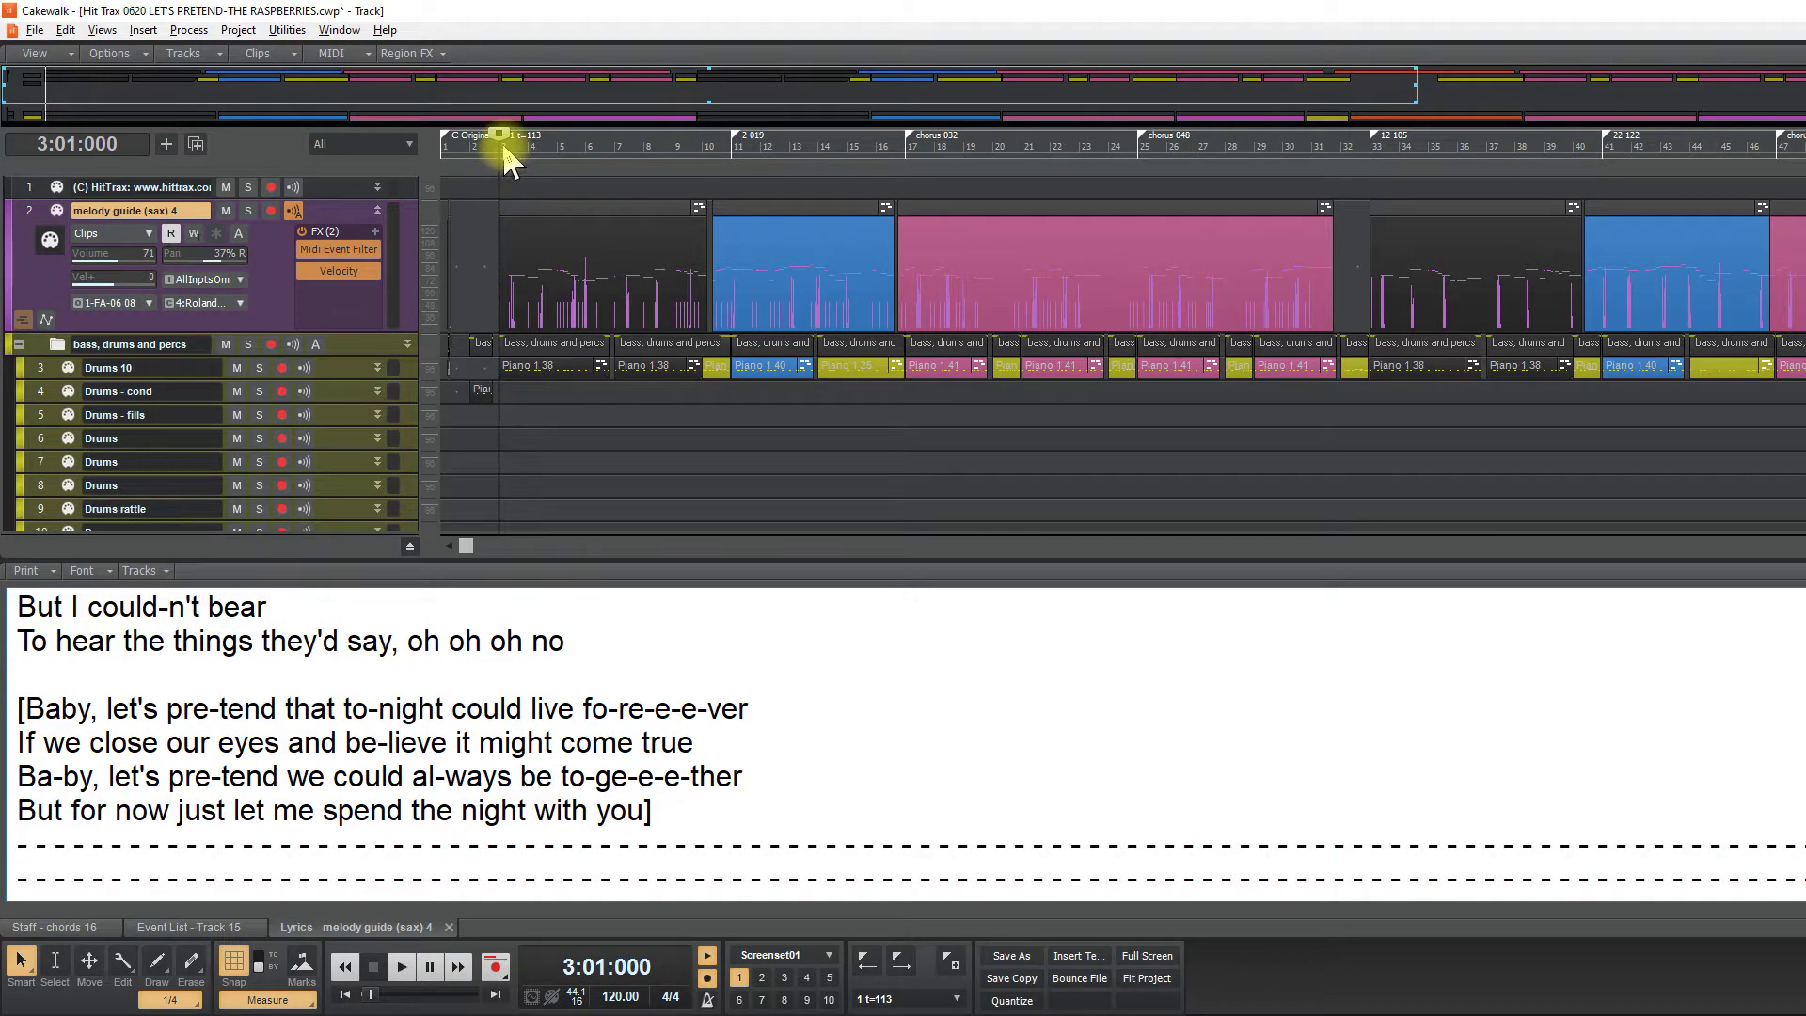
{"action": "key", "text": "space"}
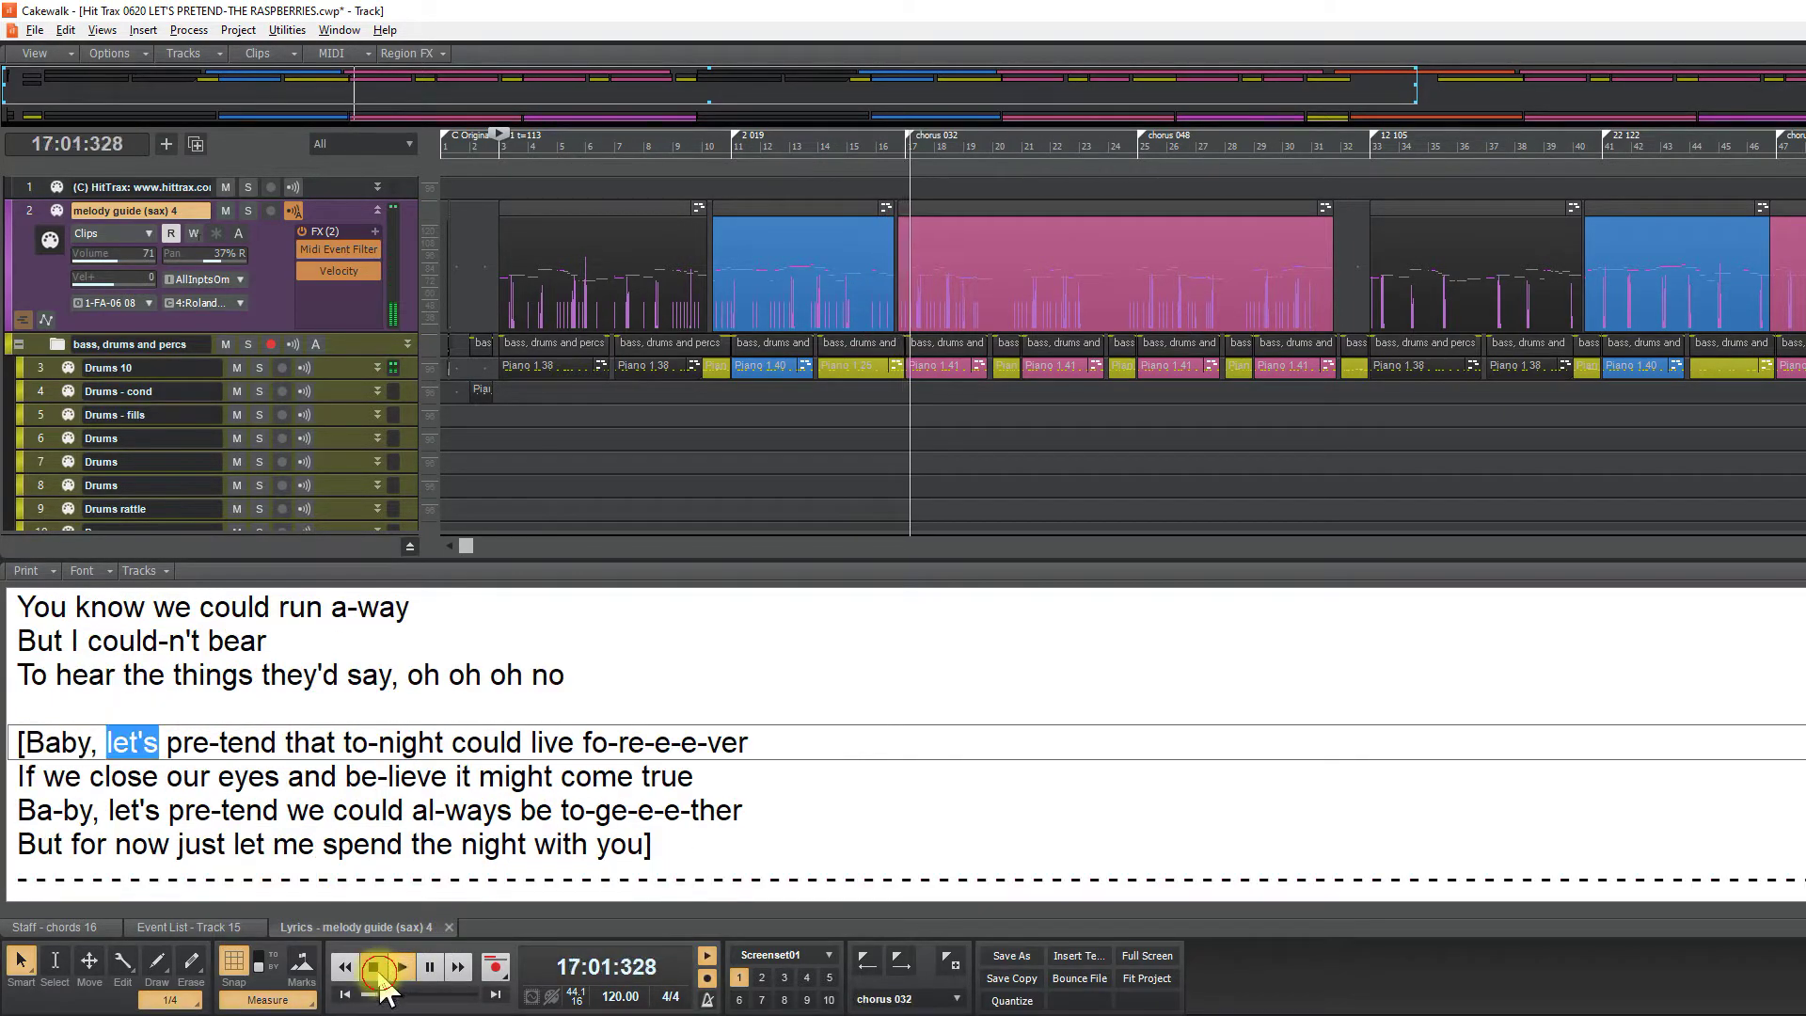
Delete the extra 'oh' so the line reads 'oh oh no', checking playback from bar 15
{"action": "left_click", "coordinate": [373, 967]}
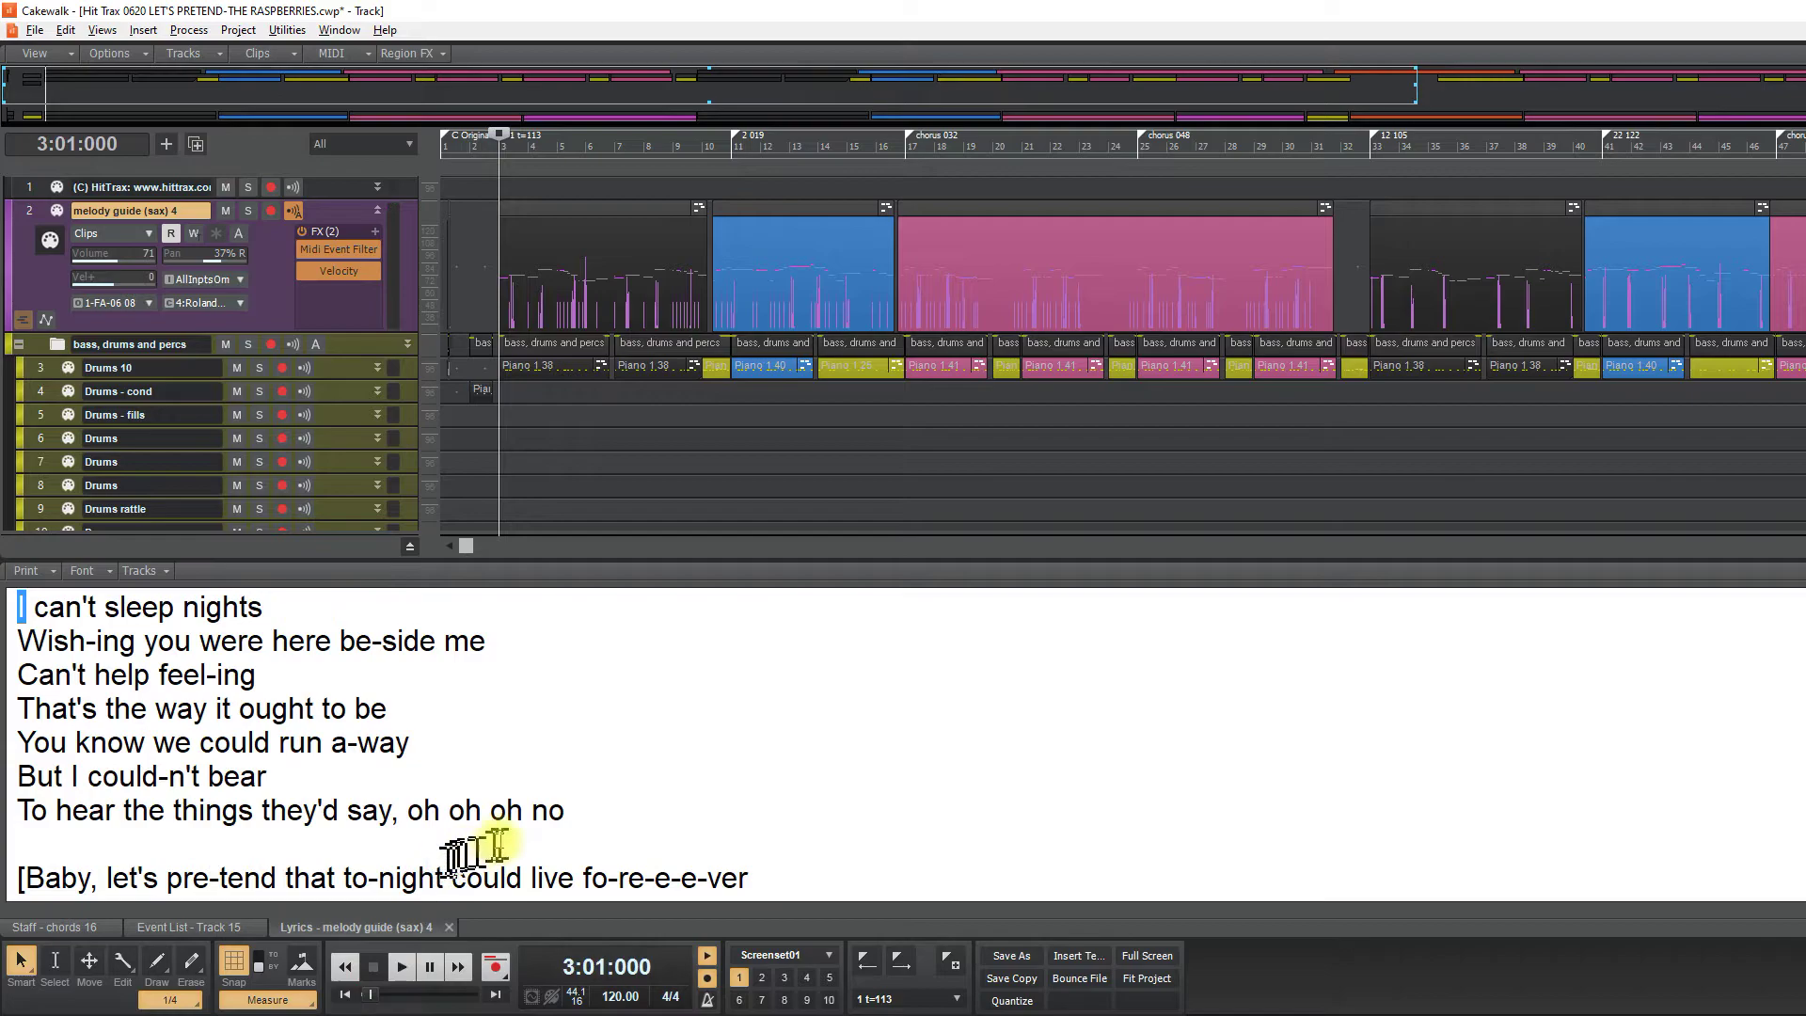
{"action": "key", "text": "BackSpace"}
{"action": "key", "text": "BackSpace"}
{"action": "key", "text": "BackSpace"}
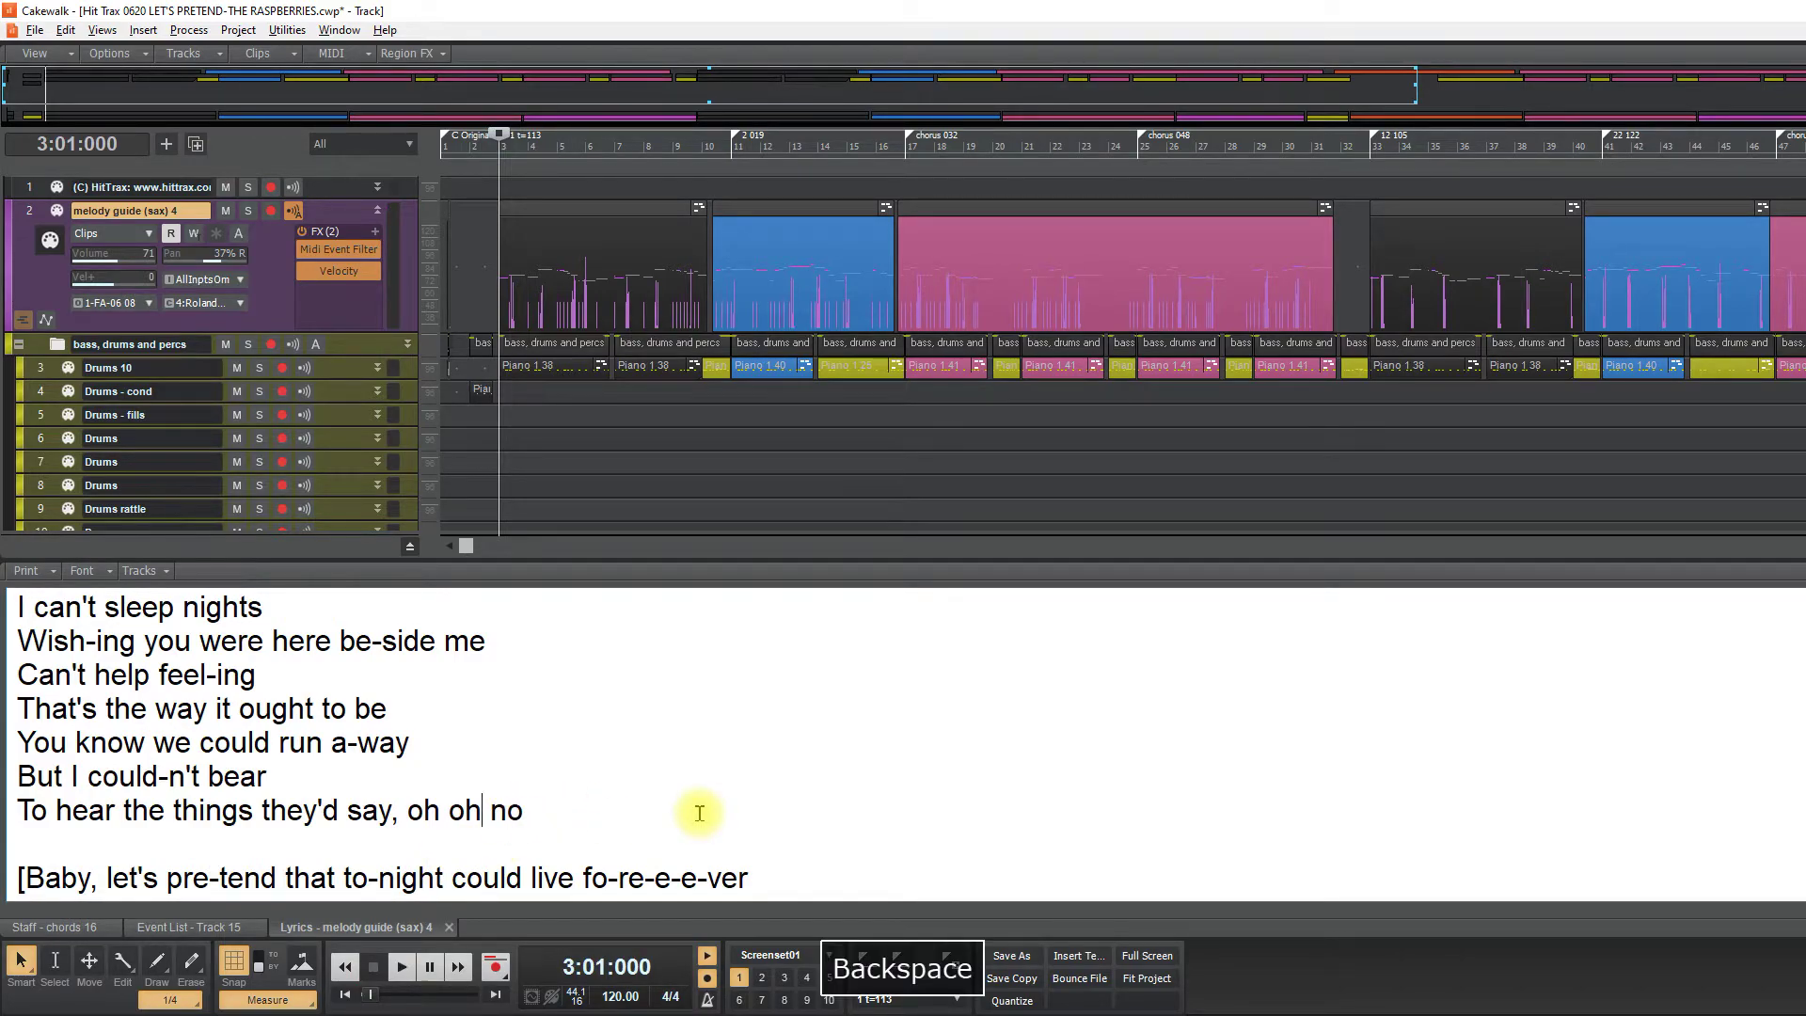
{"action": "left_click", "coordinate": [854, 152]}
{"action": "key", "text": "space"}
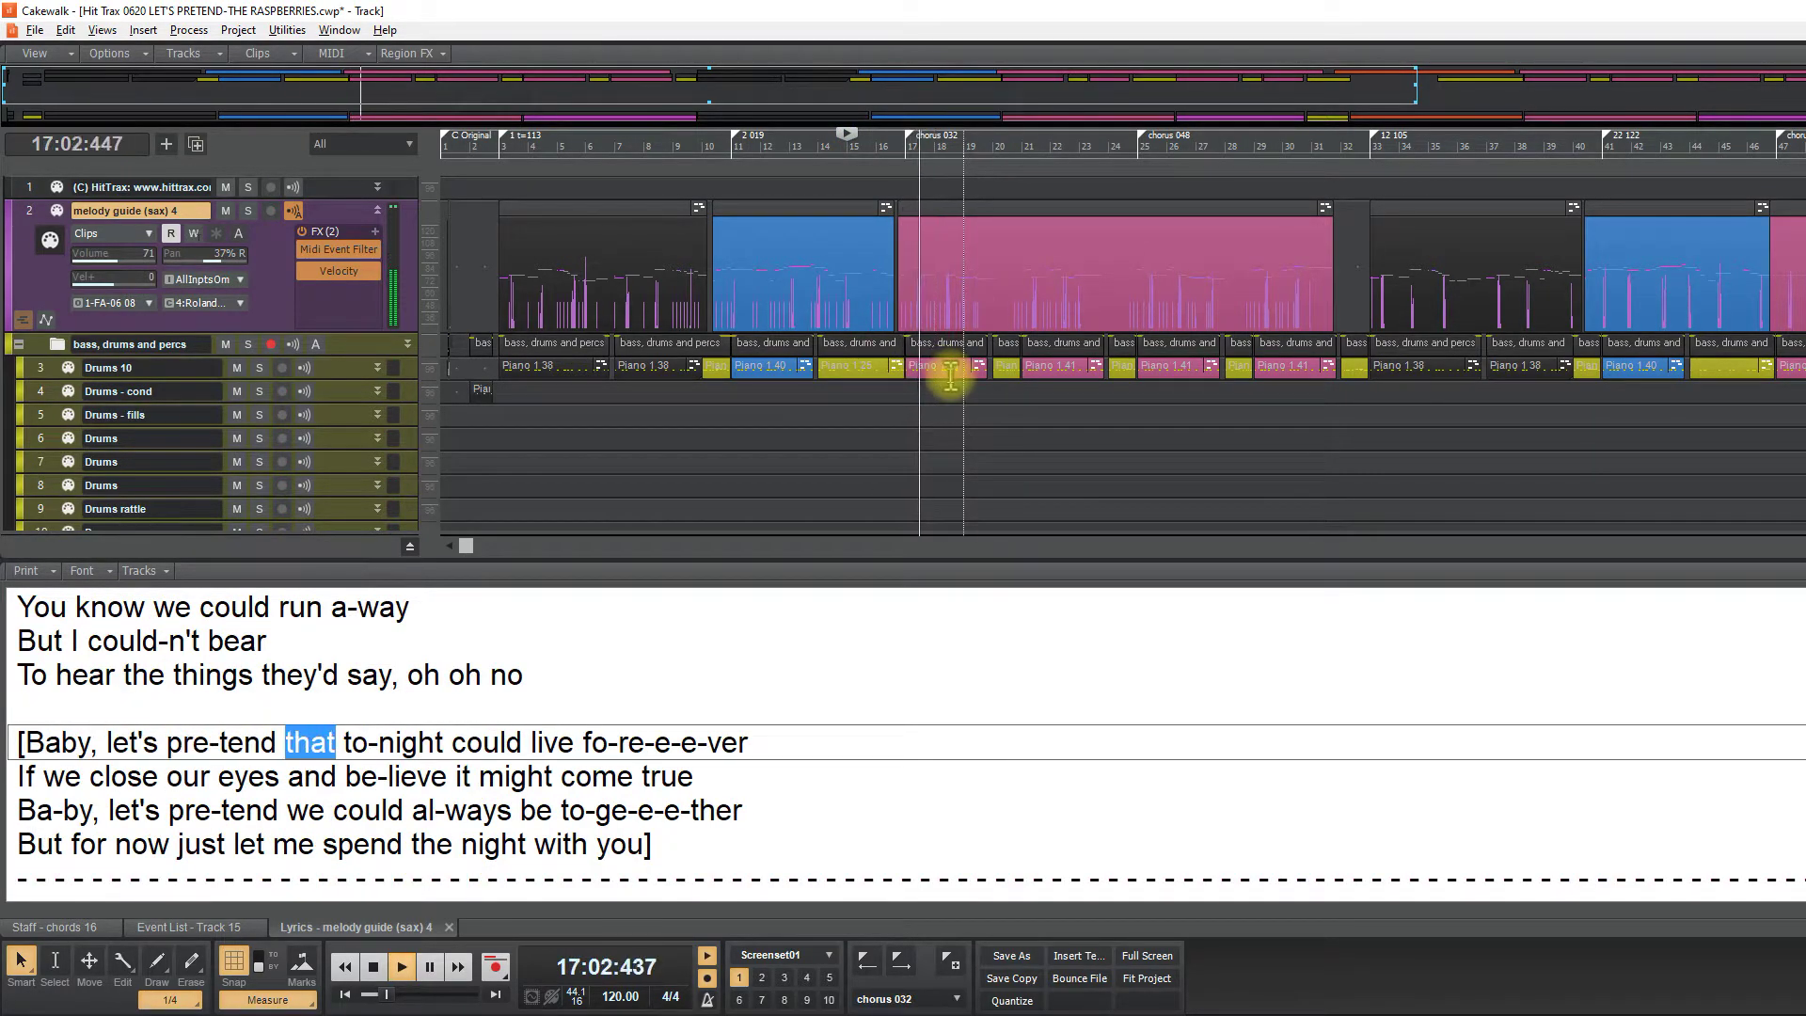
{"action": "key", "text": "space"}
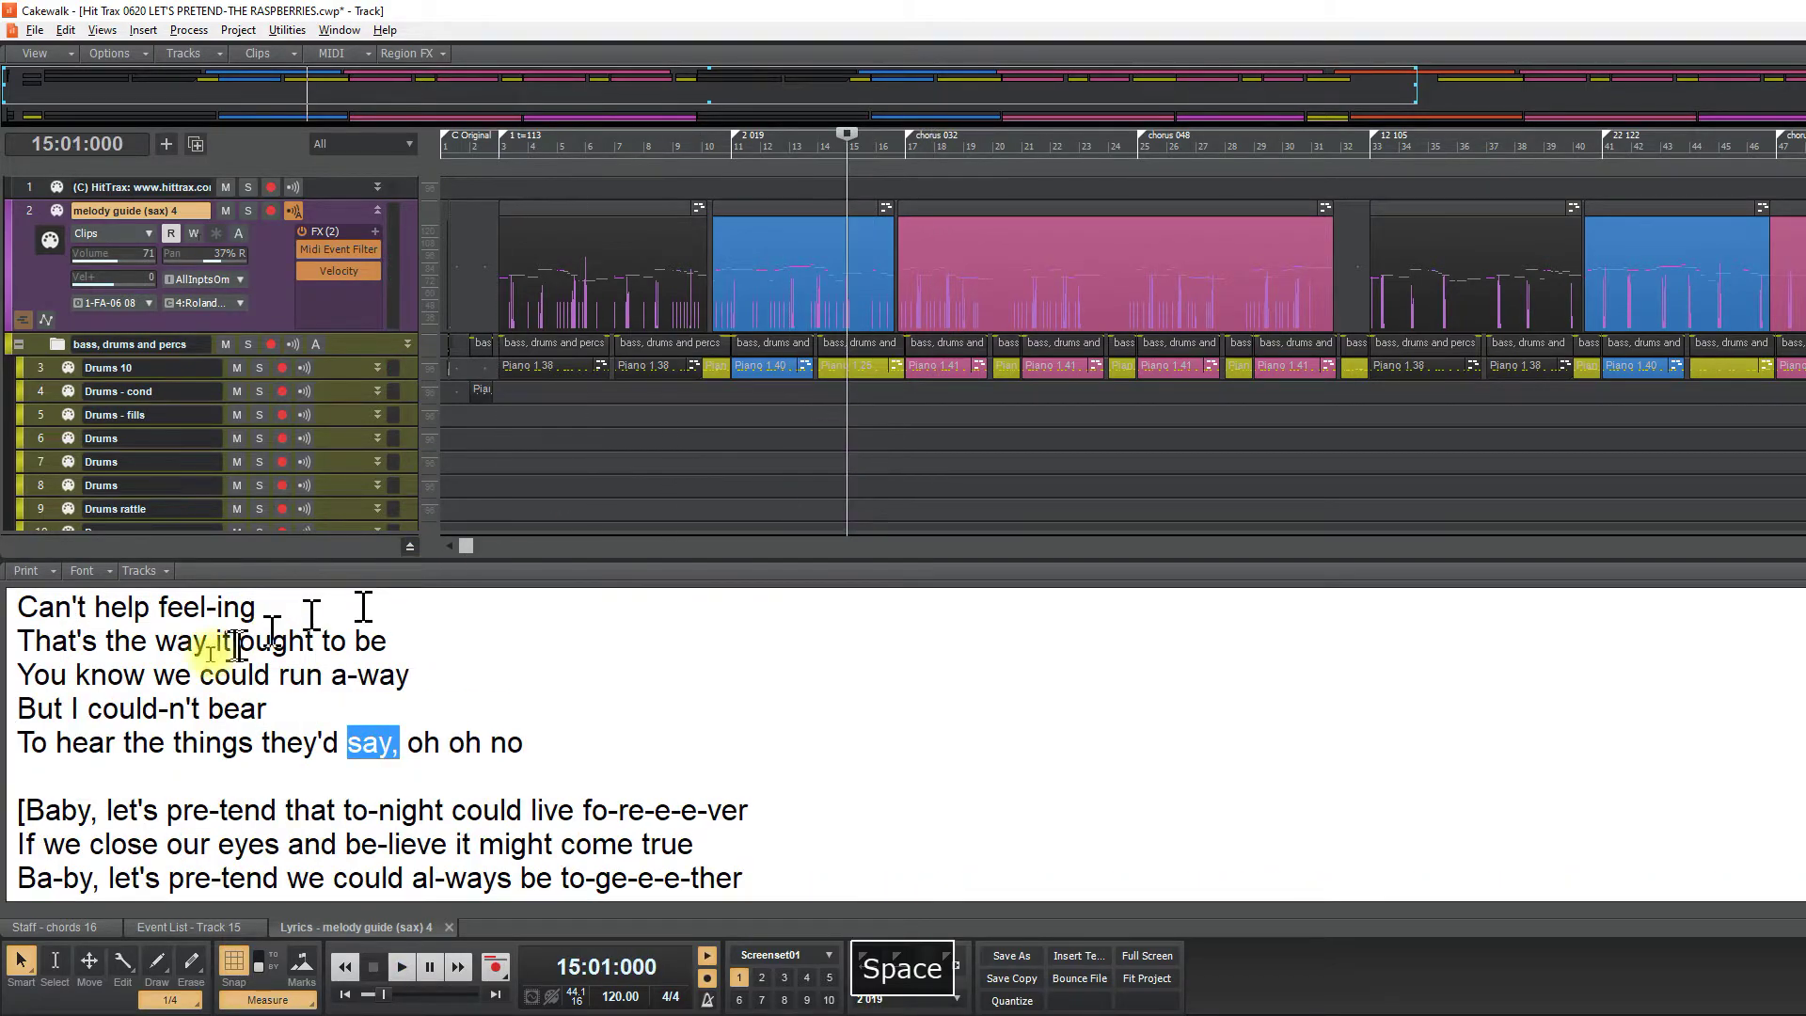
Hyphenate 'Baby' into 'Ba-by' and play the chorus from bar 16
{"action": "left_click", "coordinate": [111, 814]}
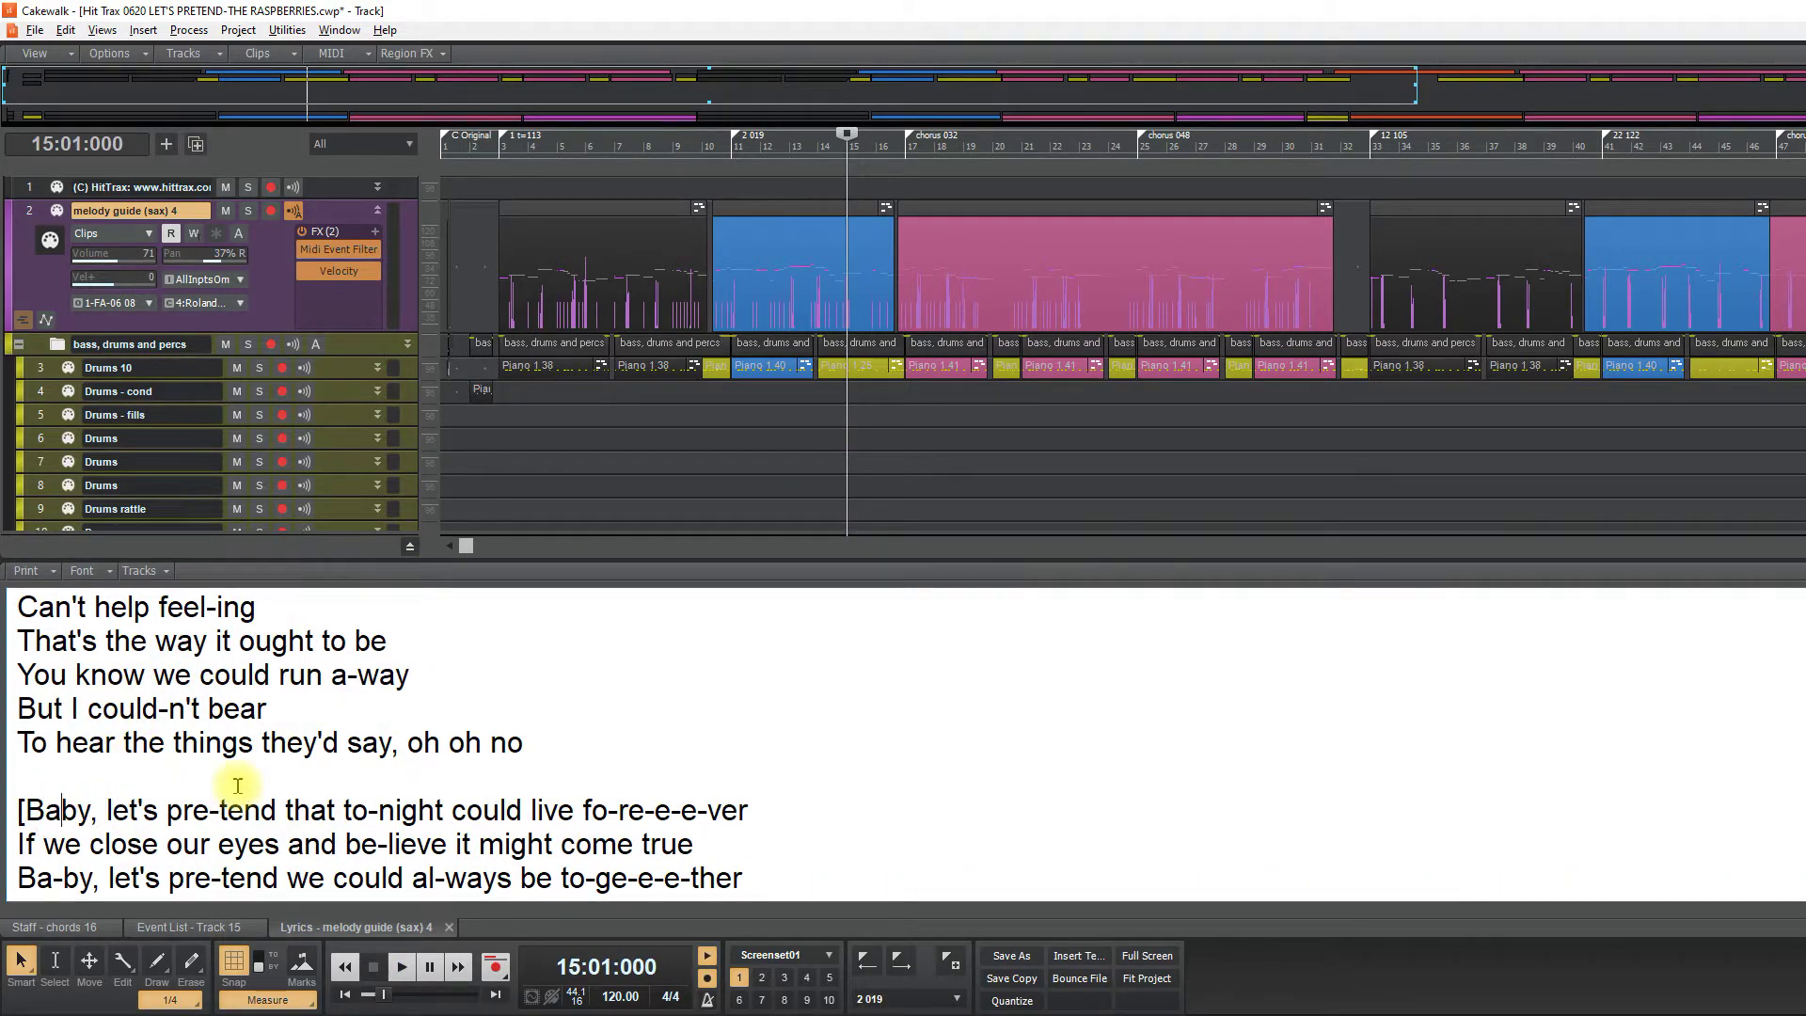
{"action": "type", "text": "-"}
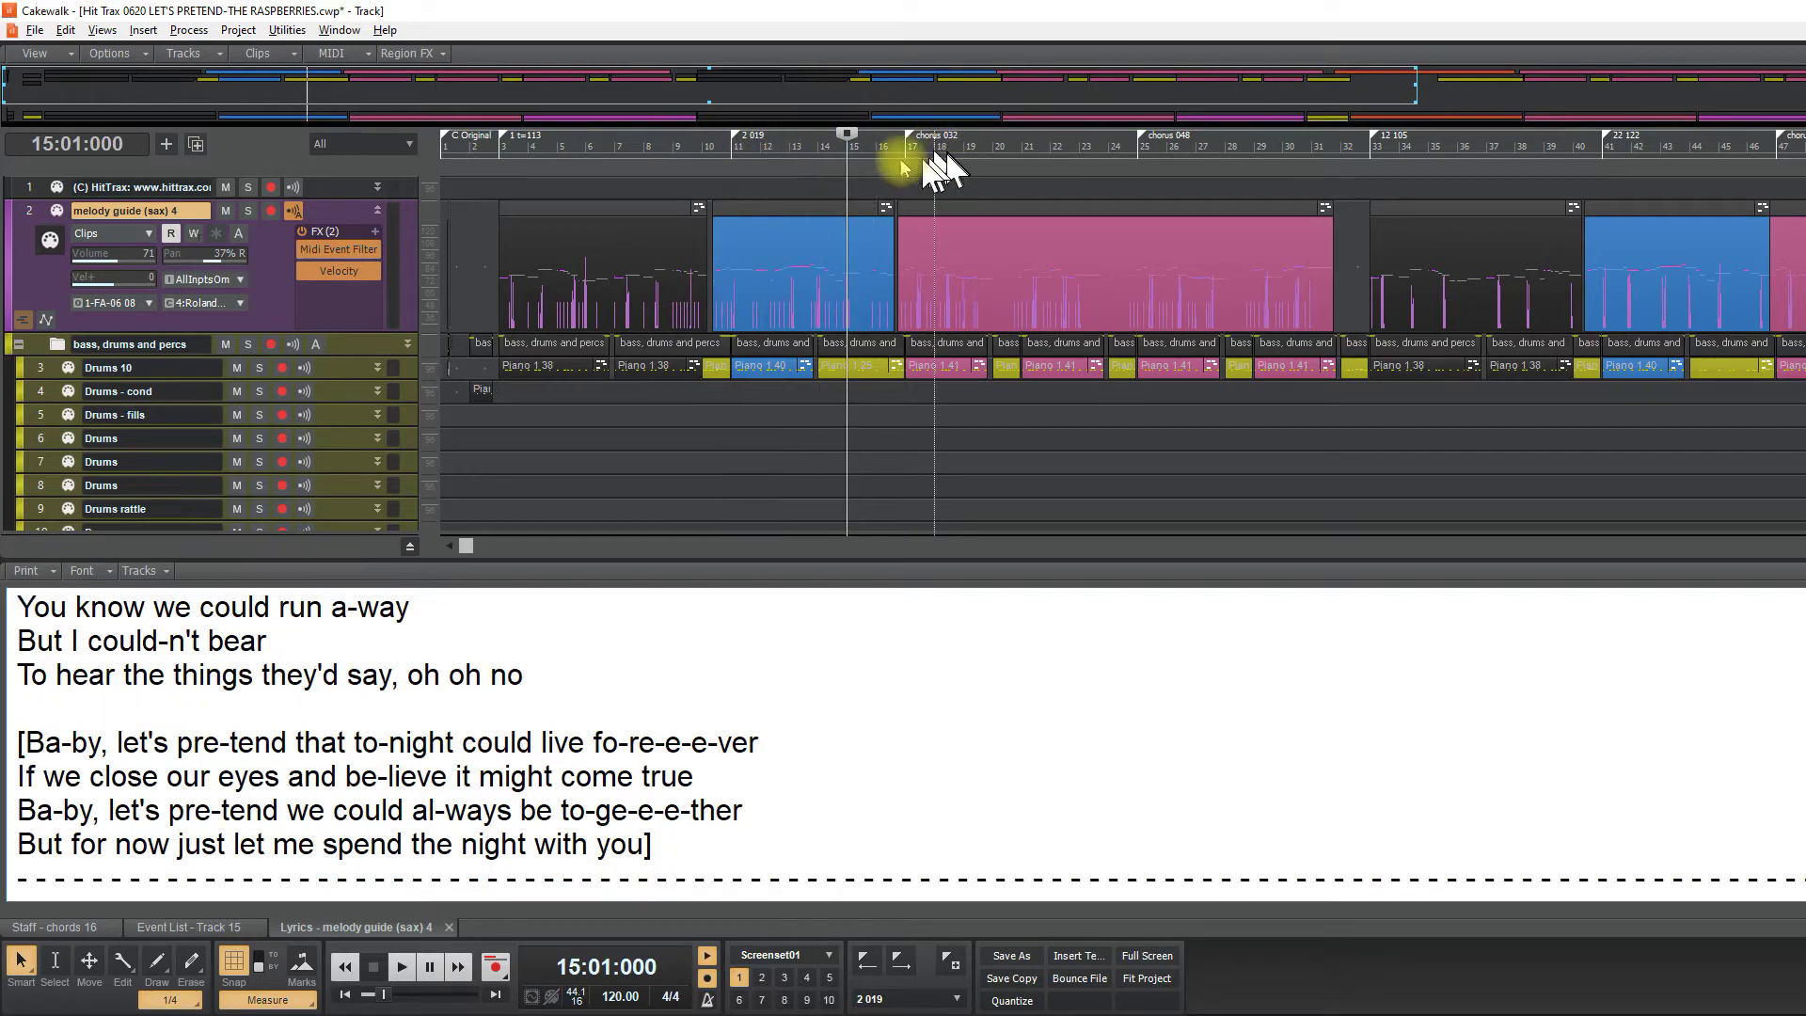
{"action": "left_click", "coordinate": [877, 148]}
{"action": "key", "text": "space"}
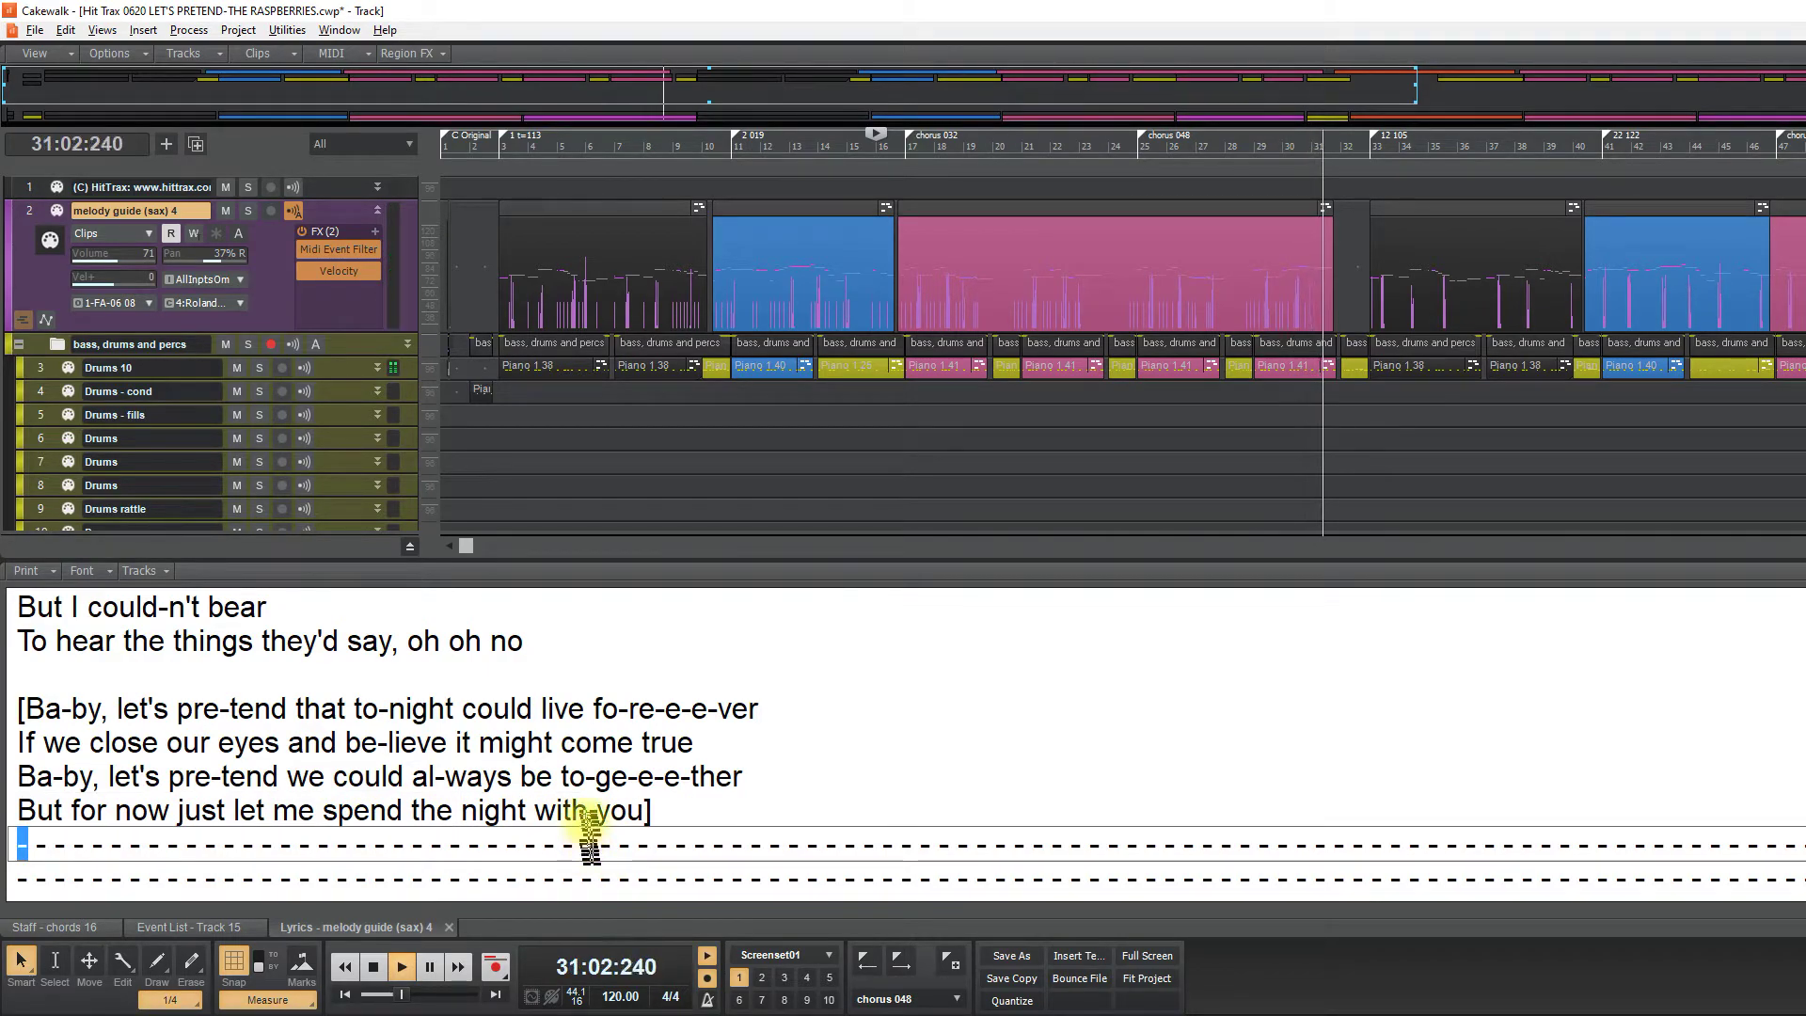
Play the last chorus line from bar 29 several times to check it against the melody
{"action": "key", "text": "space"}
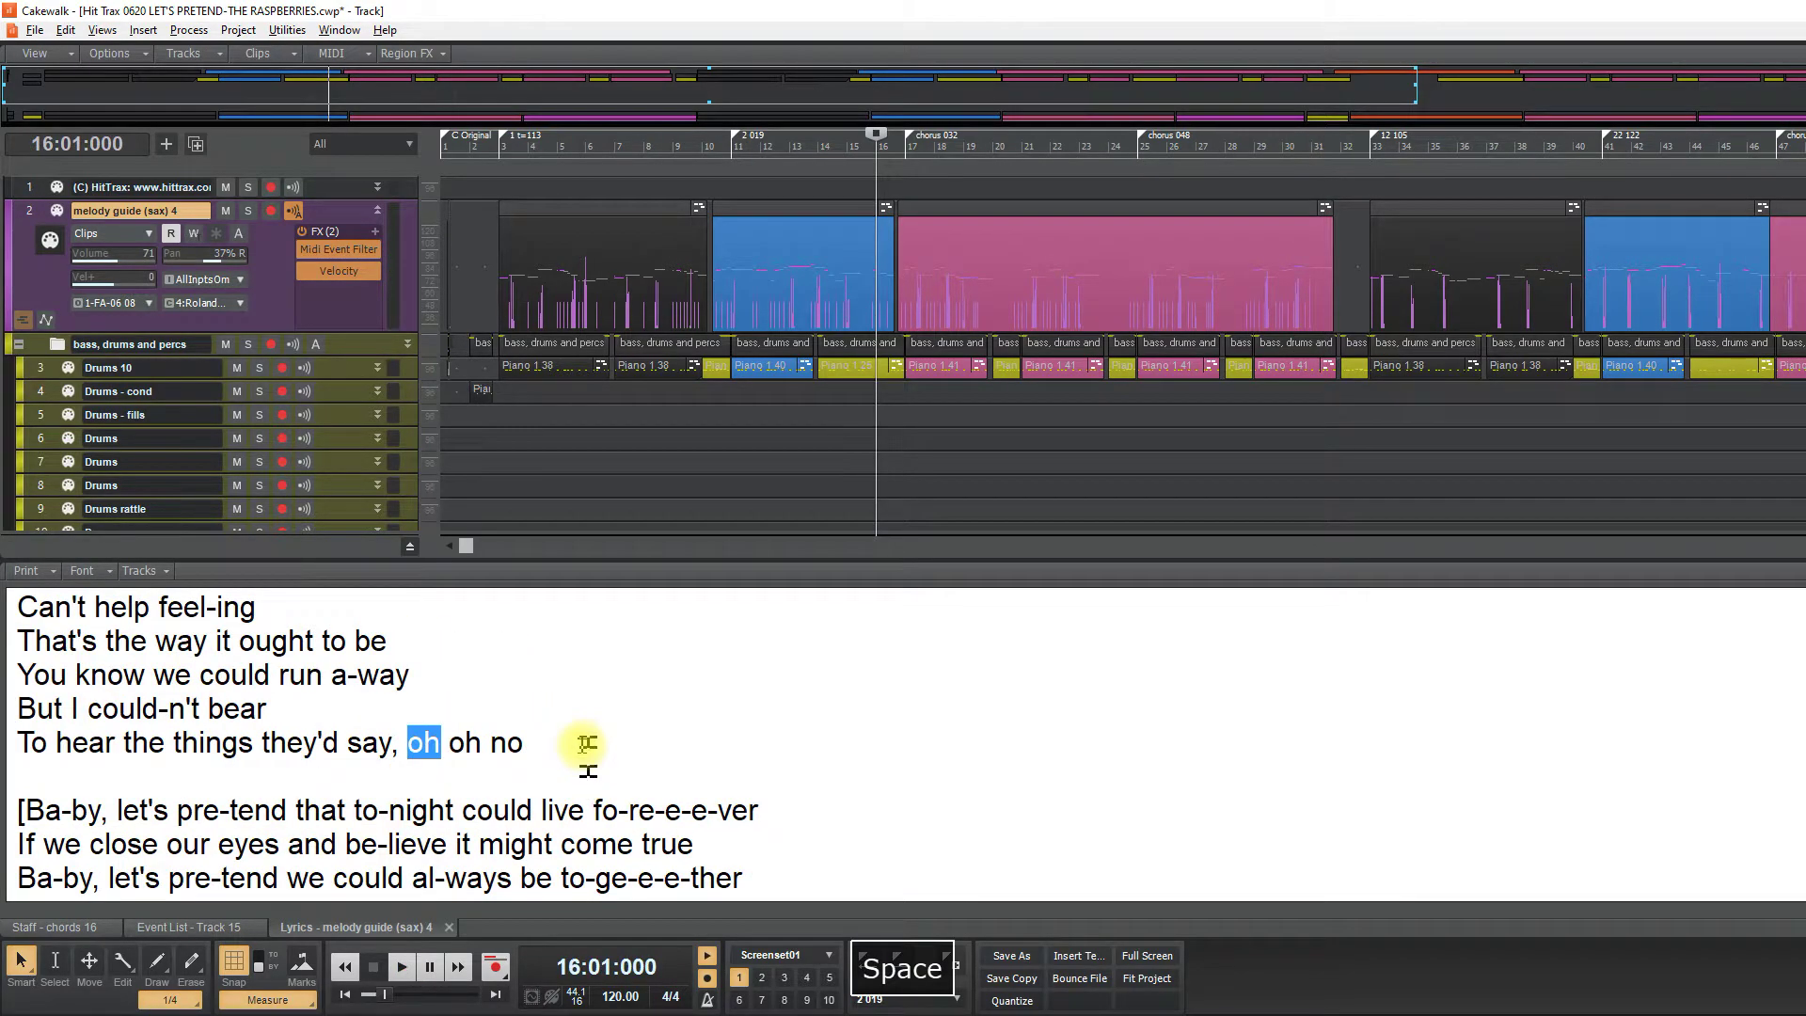
{"action": "left_click", "coordinate": [1249, 148]}
{"action": "key", "text": "space"}
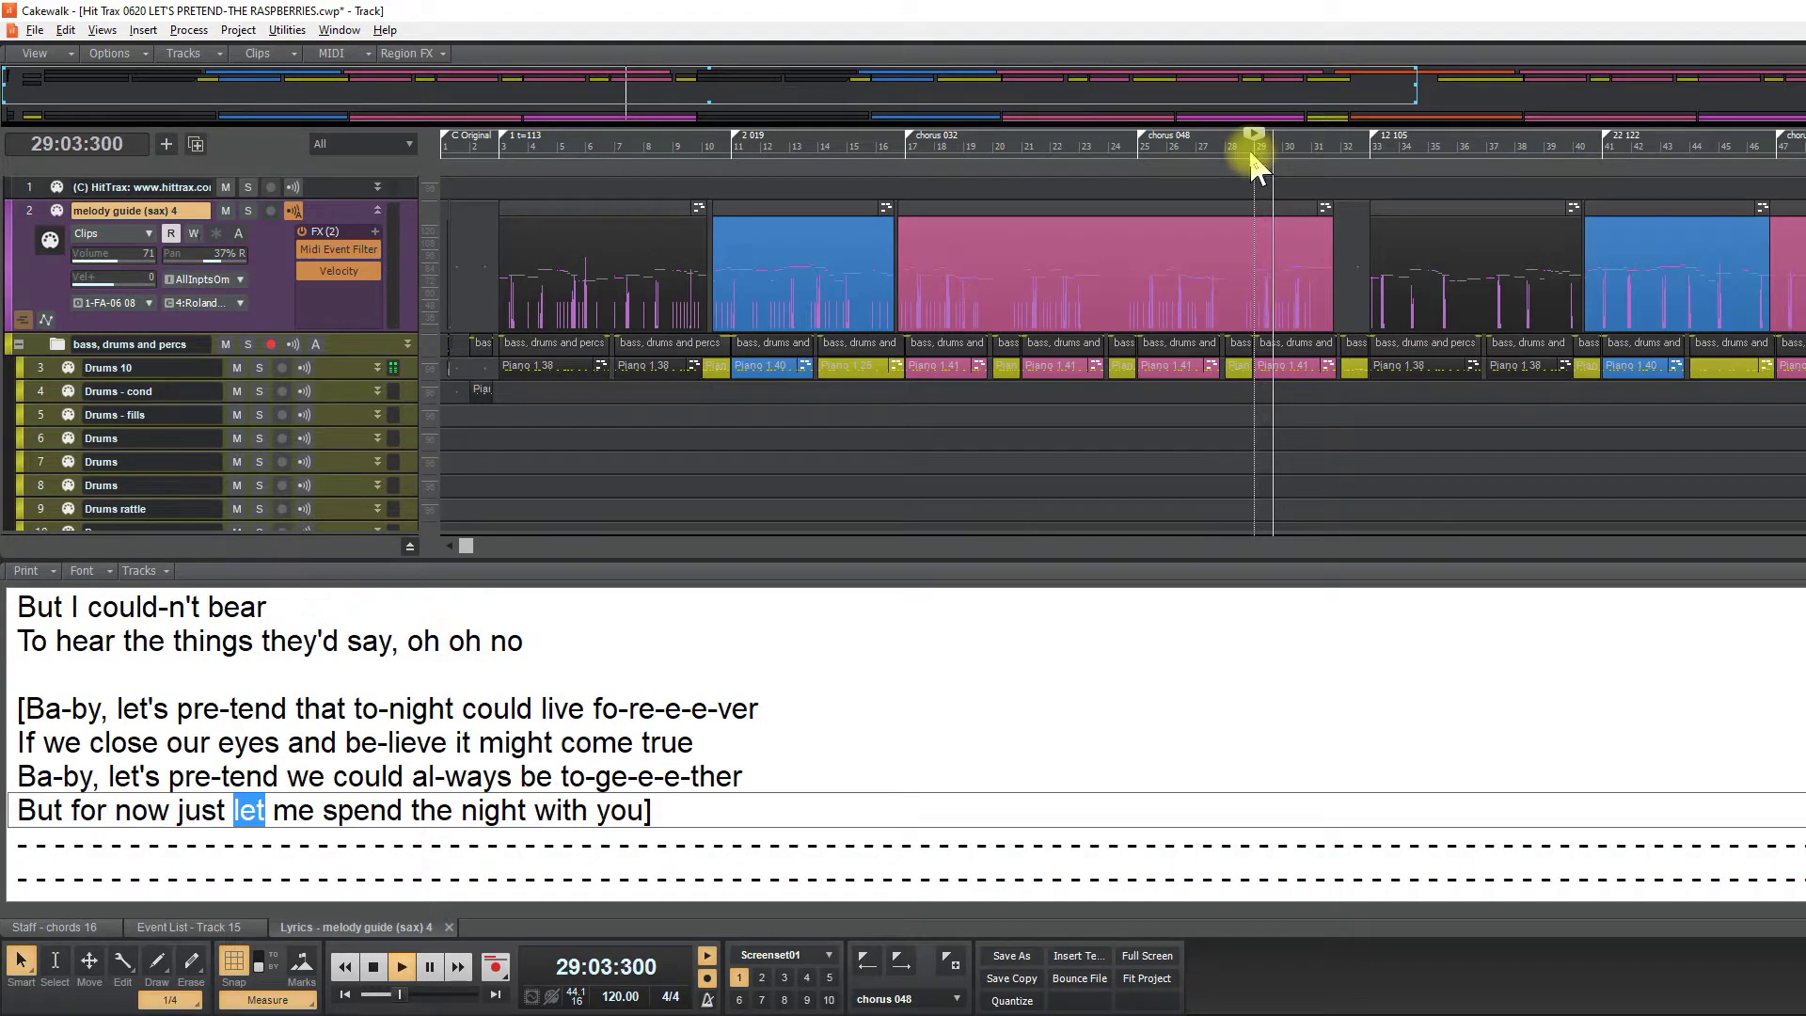
{"action": "key", "text": "space"}
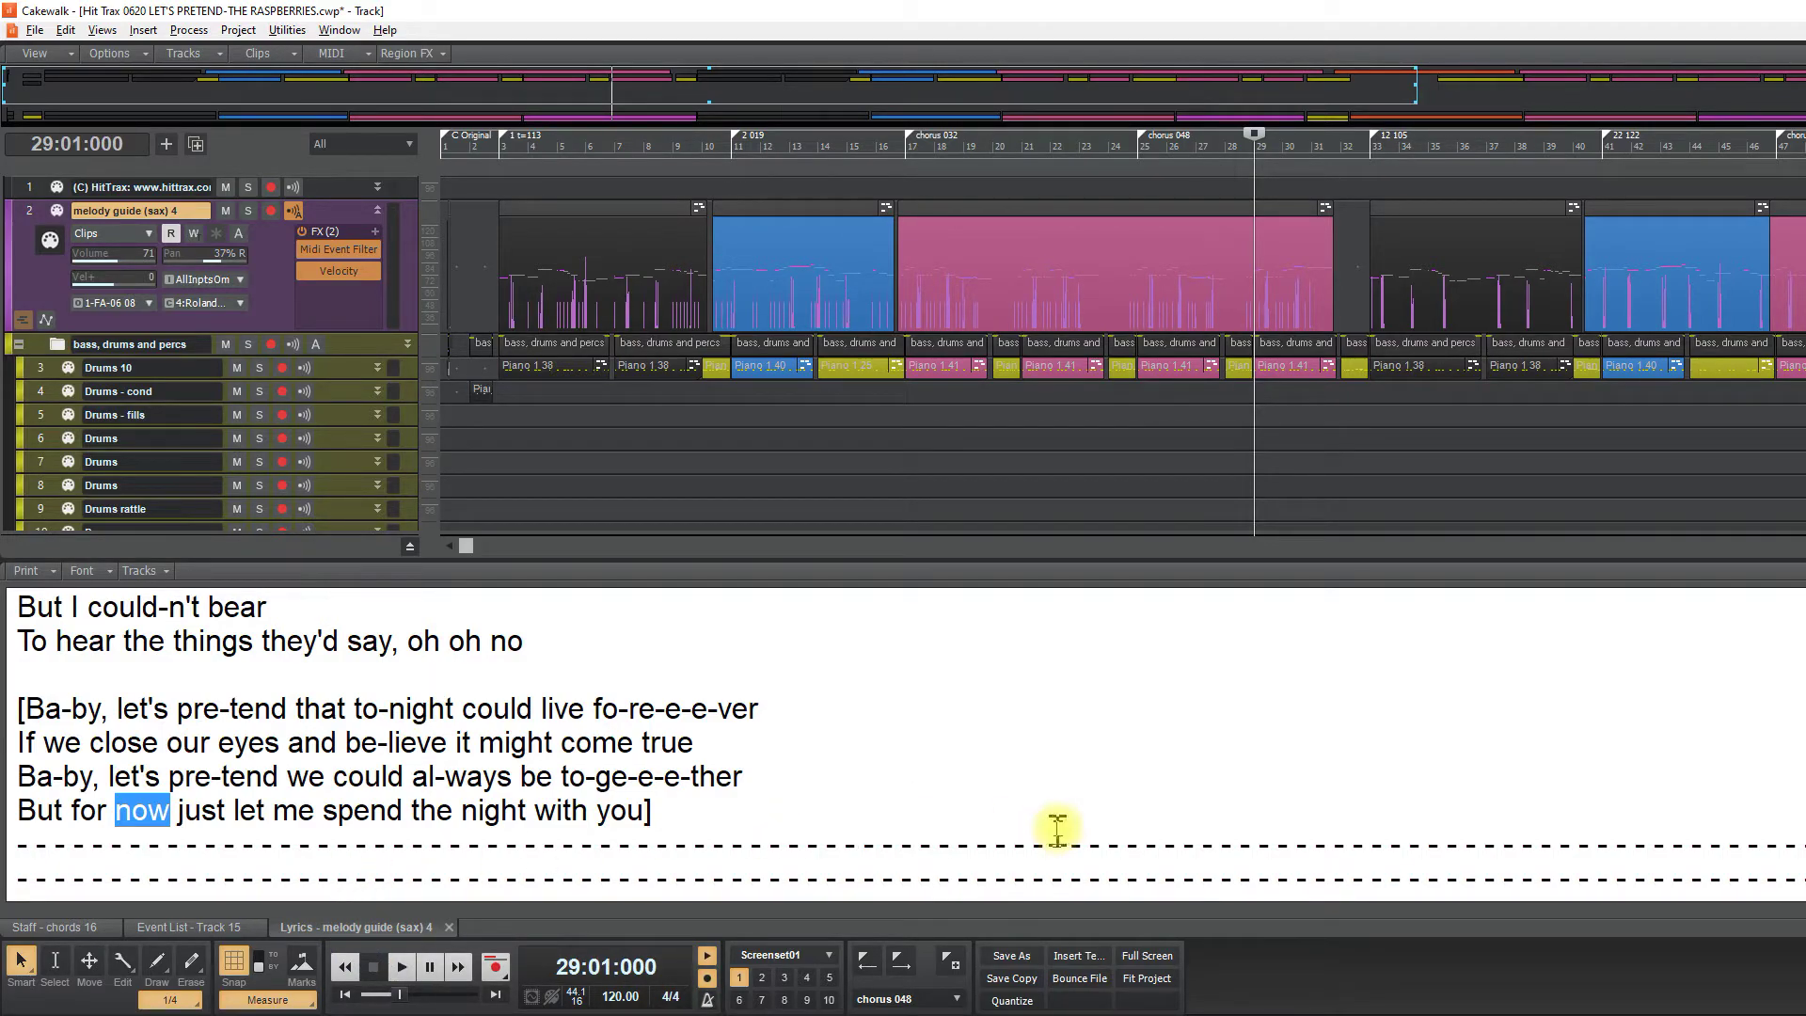
{"action": "key", "text": "ctrl+shift+space"}
{"action": "key", "text": "space"}
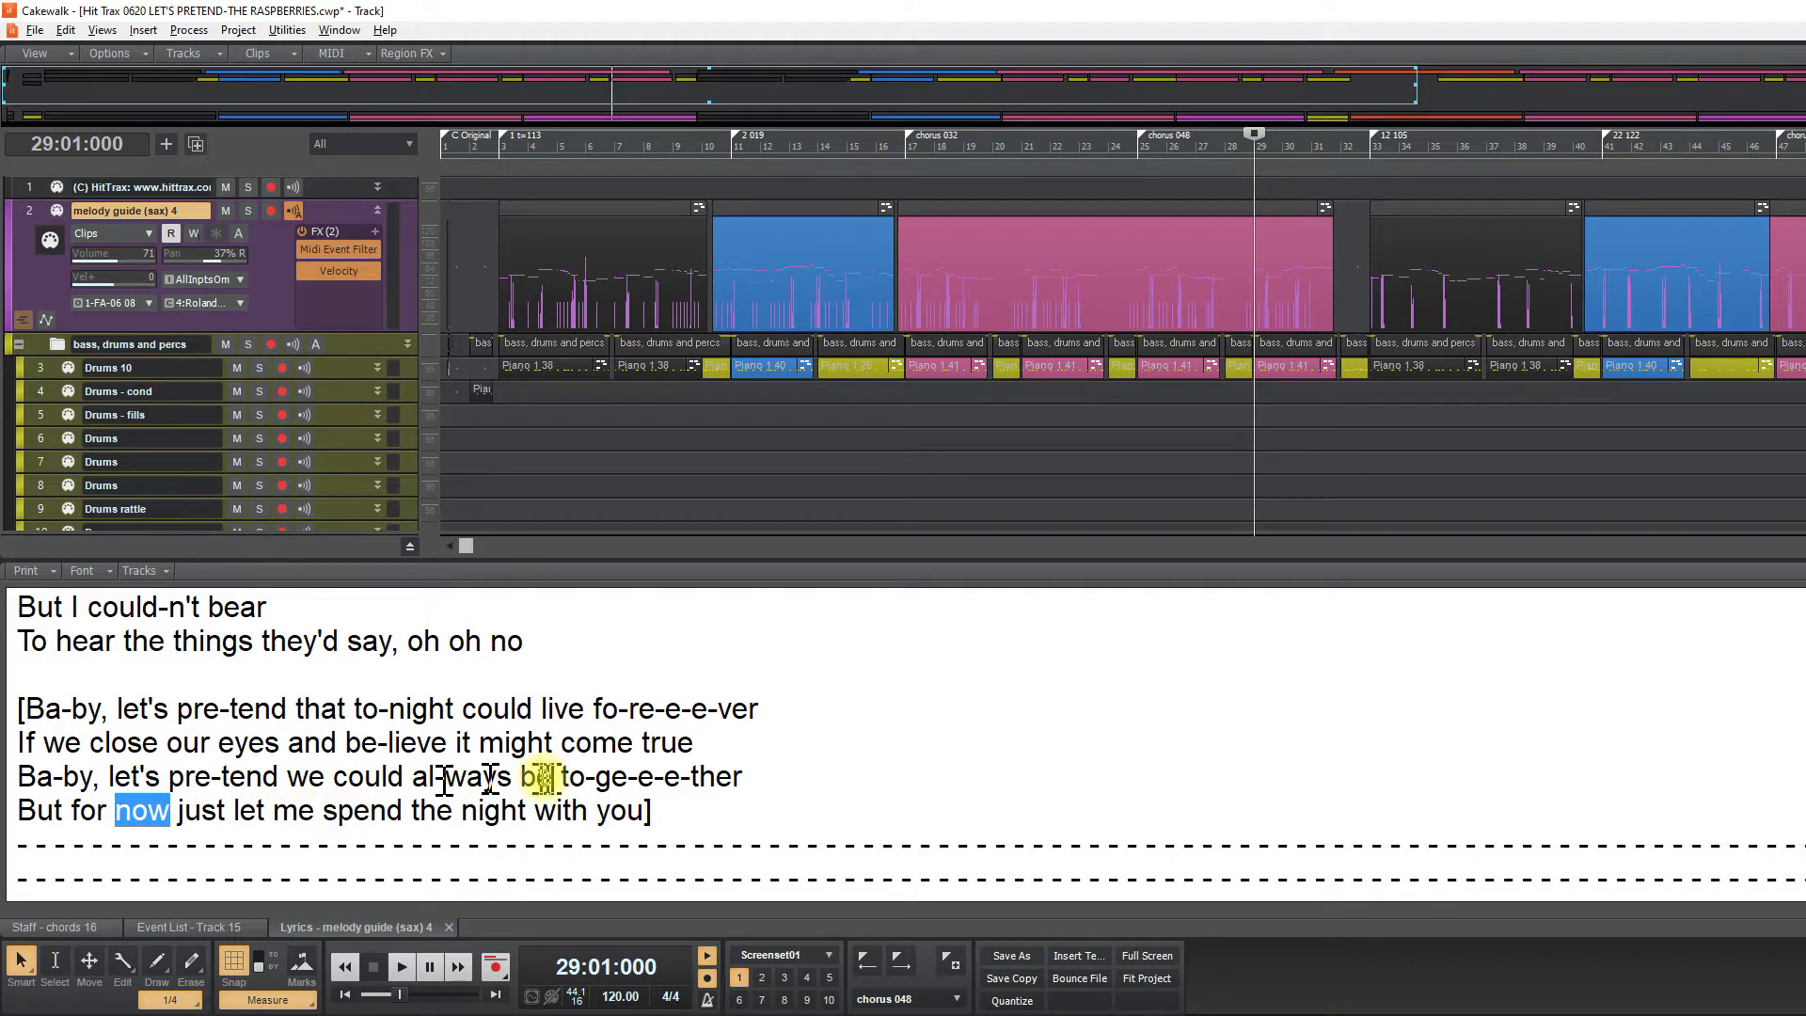
{"action": "key", "text": "space"}
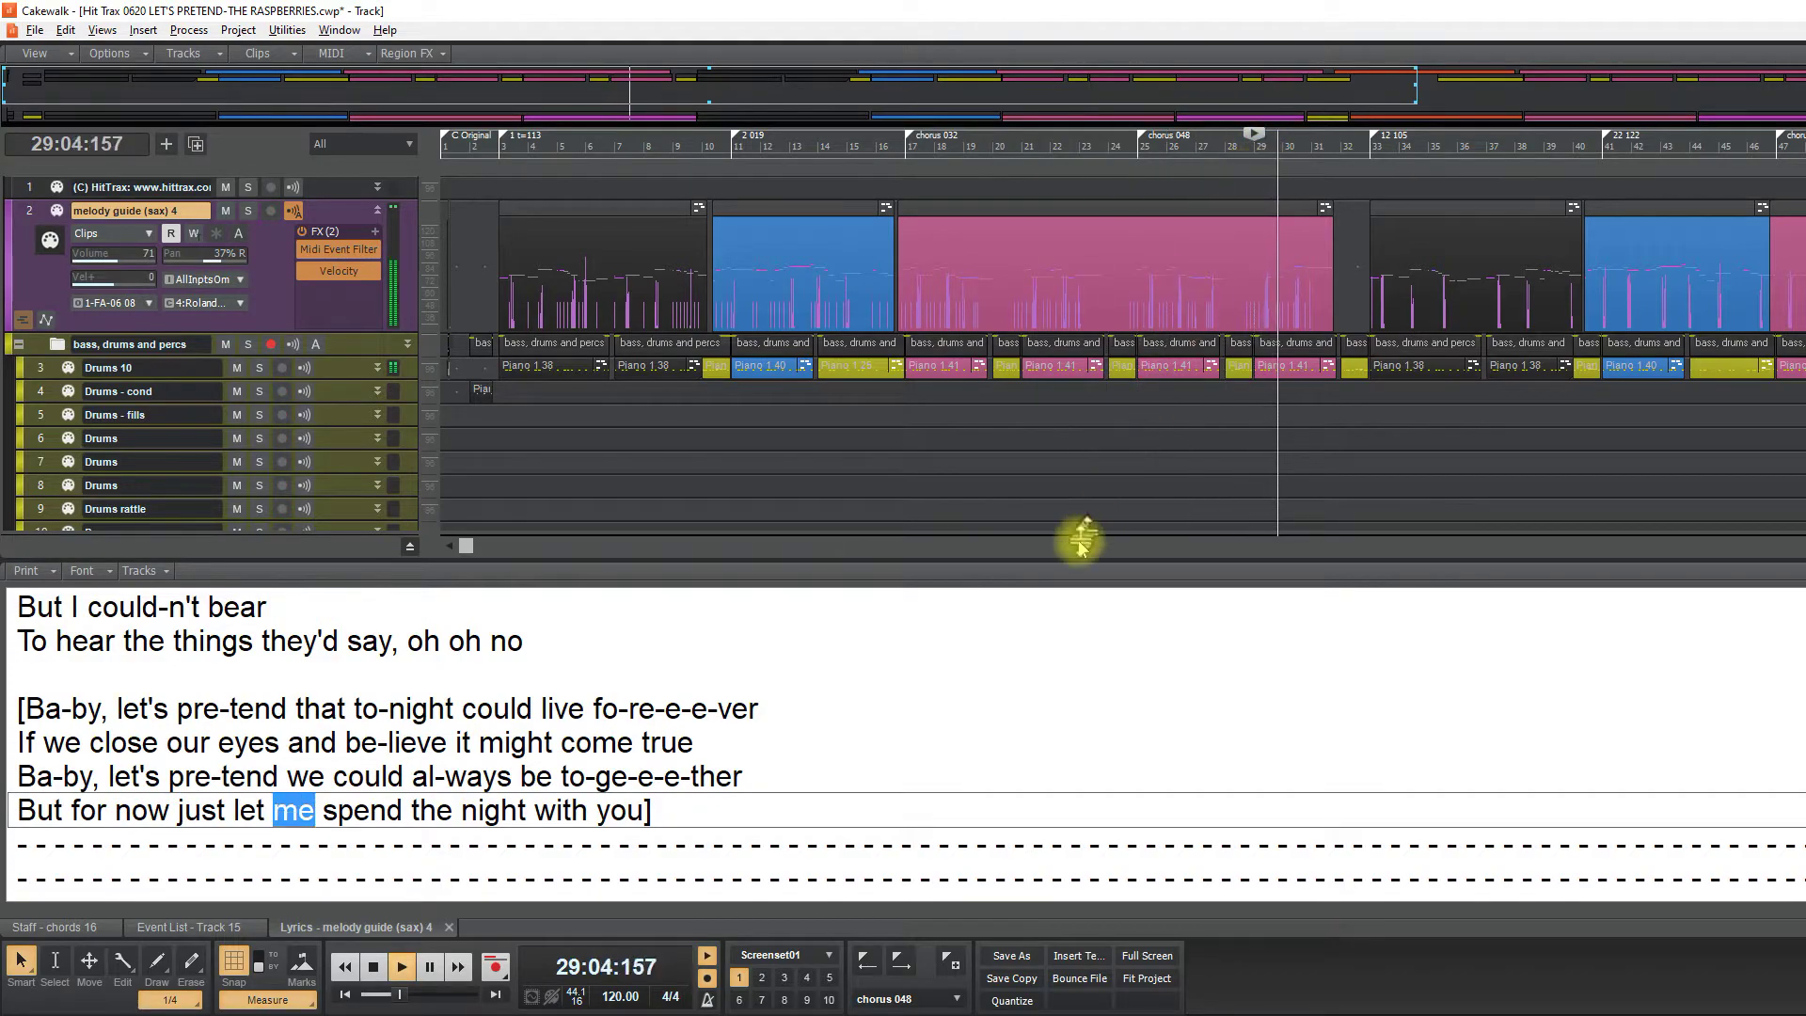
{"action": "key", "text": "space"}
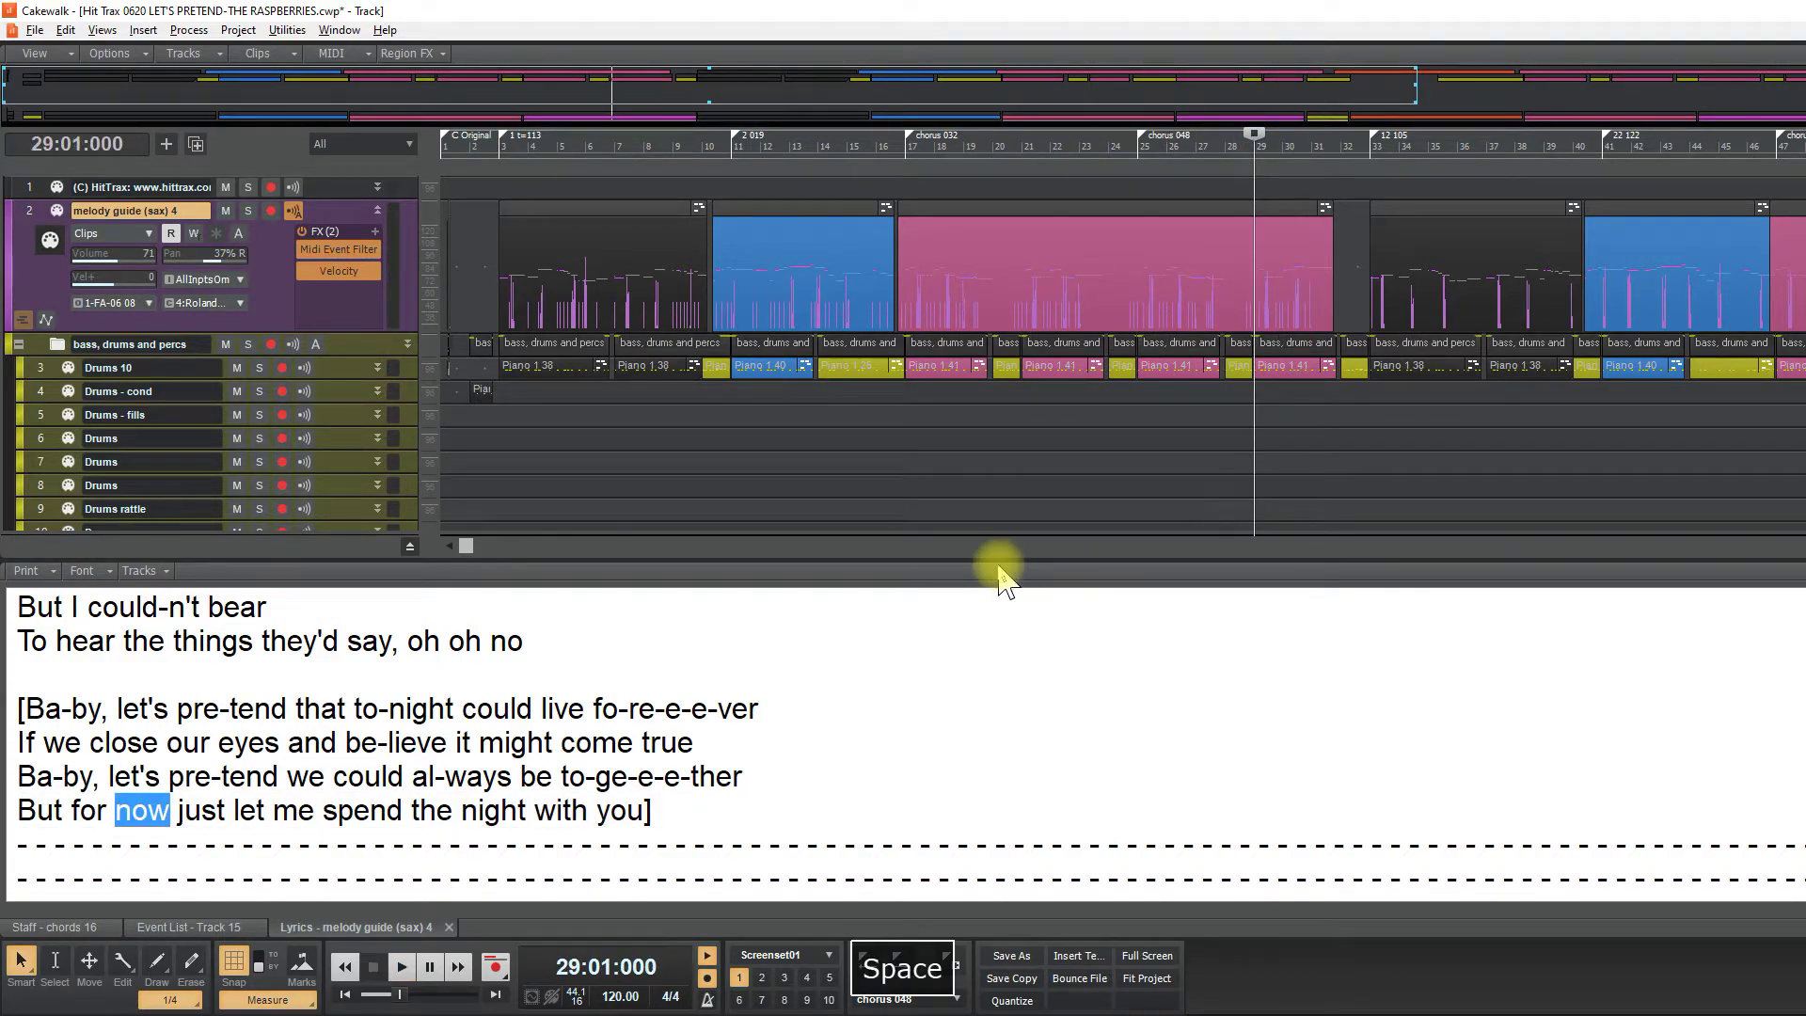
Open the melody guide's pink chorus clip in the Piano Roll and play its notes
{"action": "left_click", "coordinate": [1281, 211]}
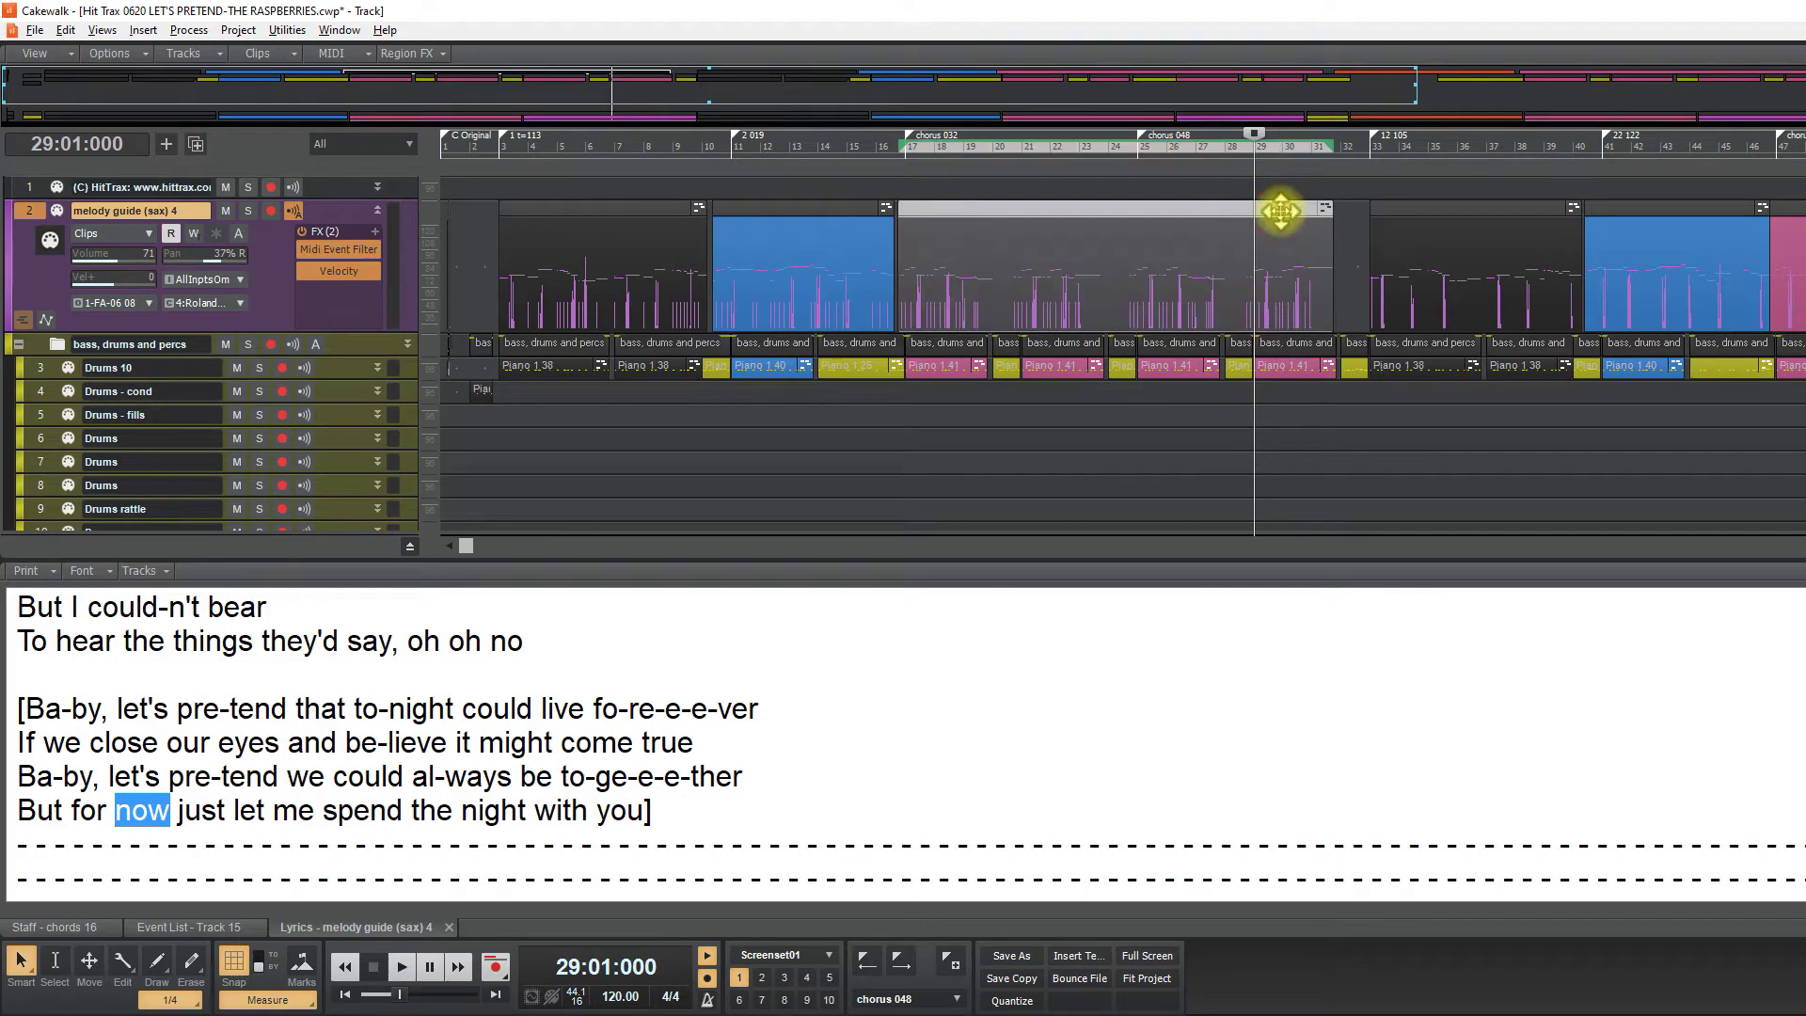
{"action": "double_click", "coordinate": [1281, 211]}
{"action": "key", "text": "space"}
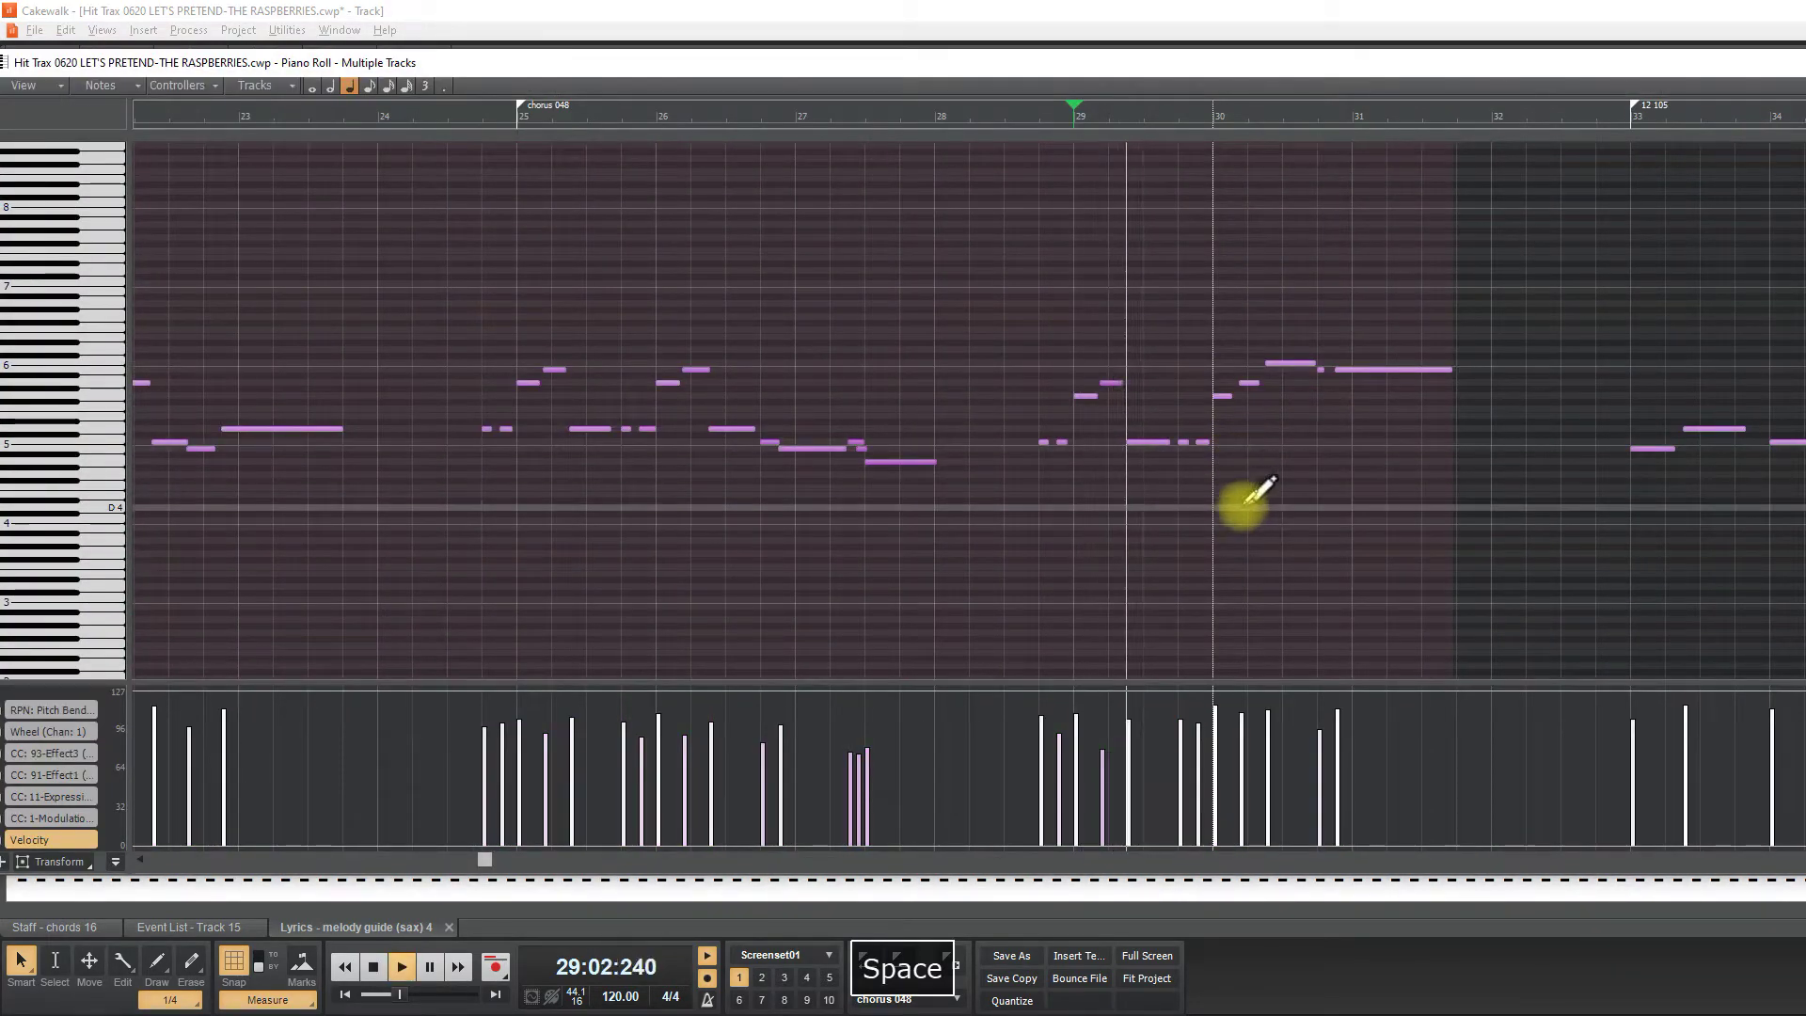
Delete the short stray guide note near bar 30 in the Piano Roll
{"action": "key", "text": "space"}
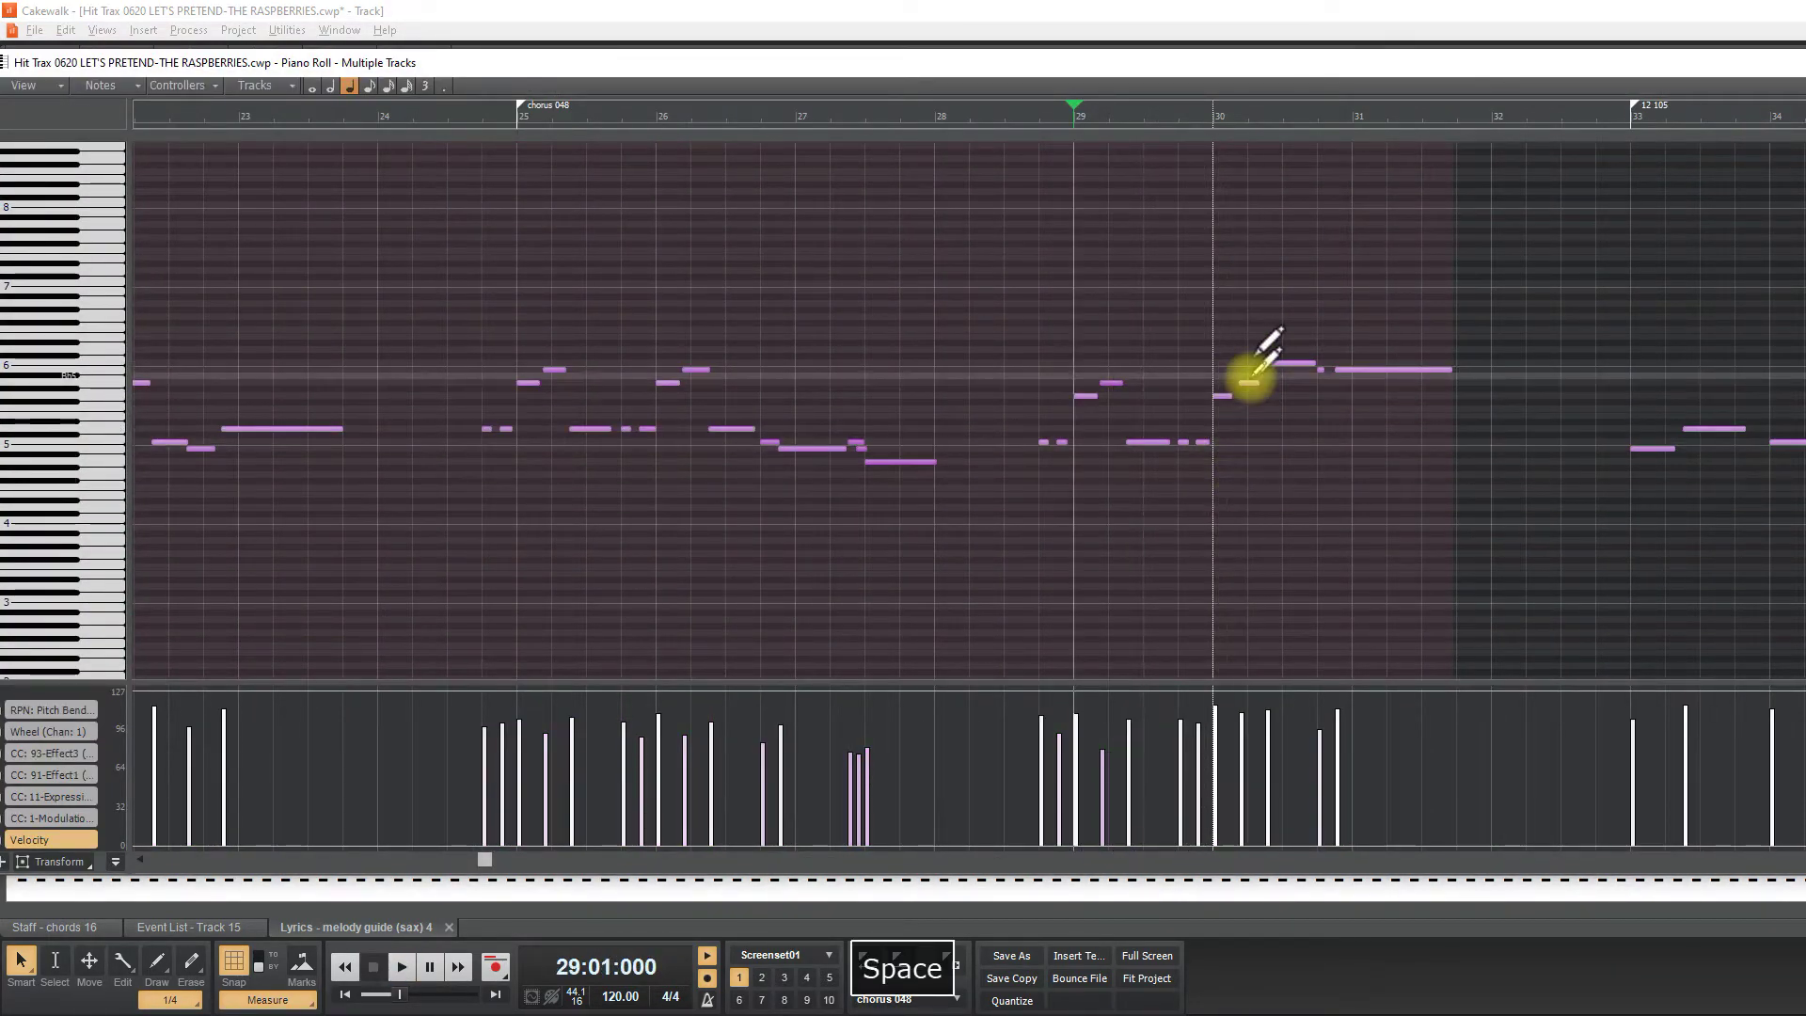
{"action": "left_click", "coordinate": [1250, 381]}
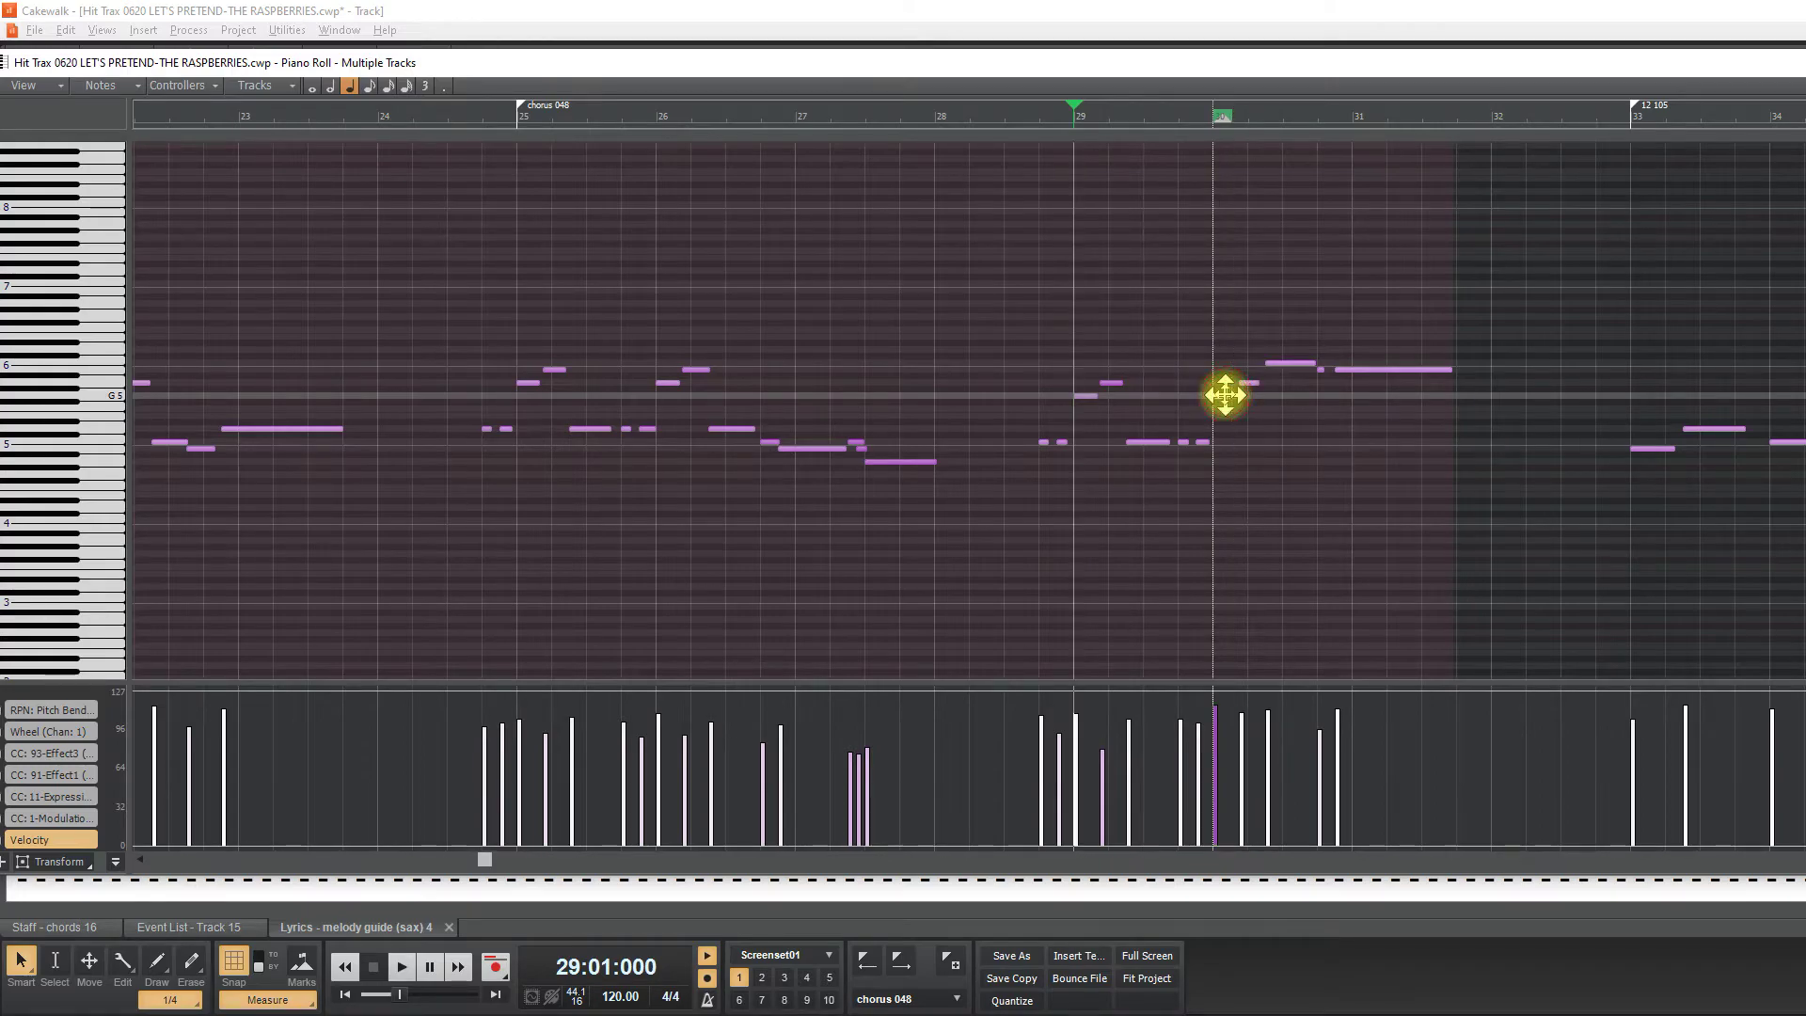
{"action": "key", "text": "Delete"}
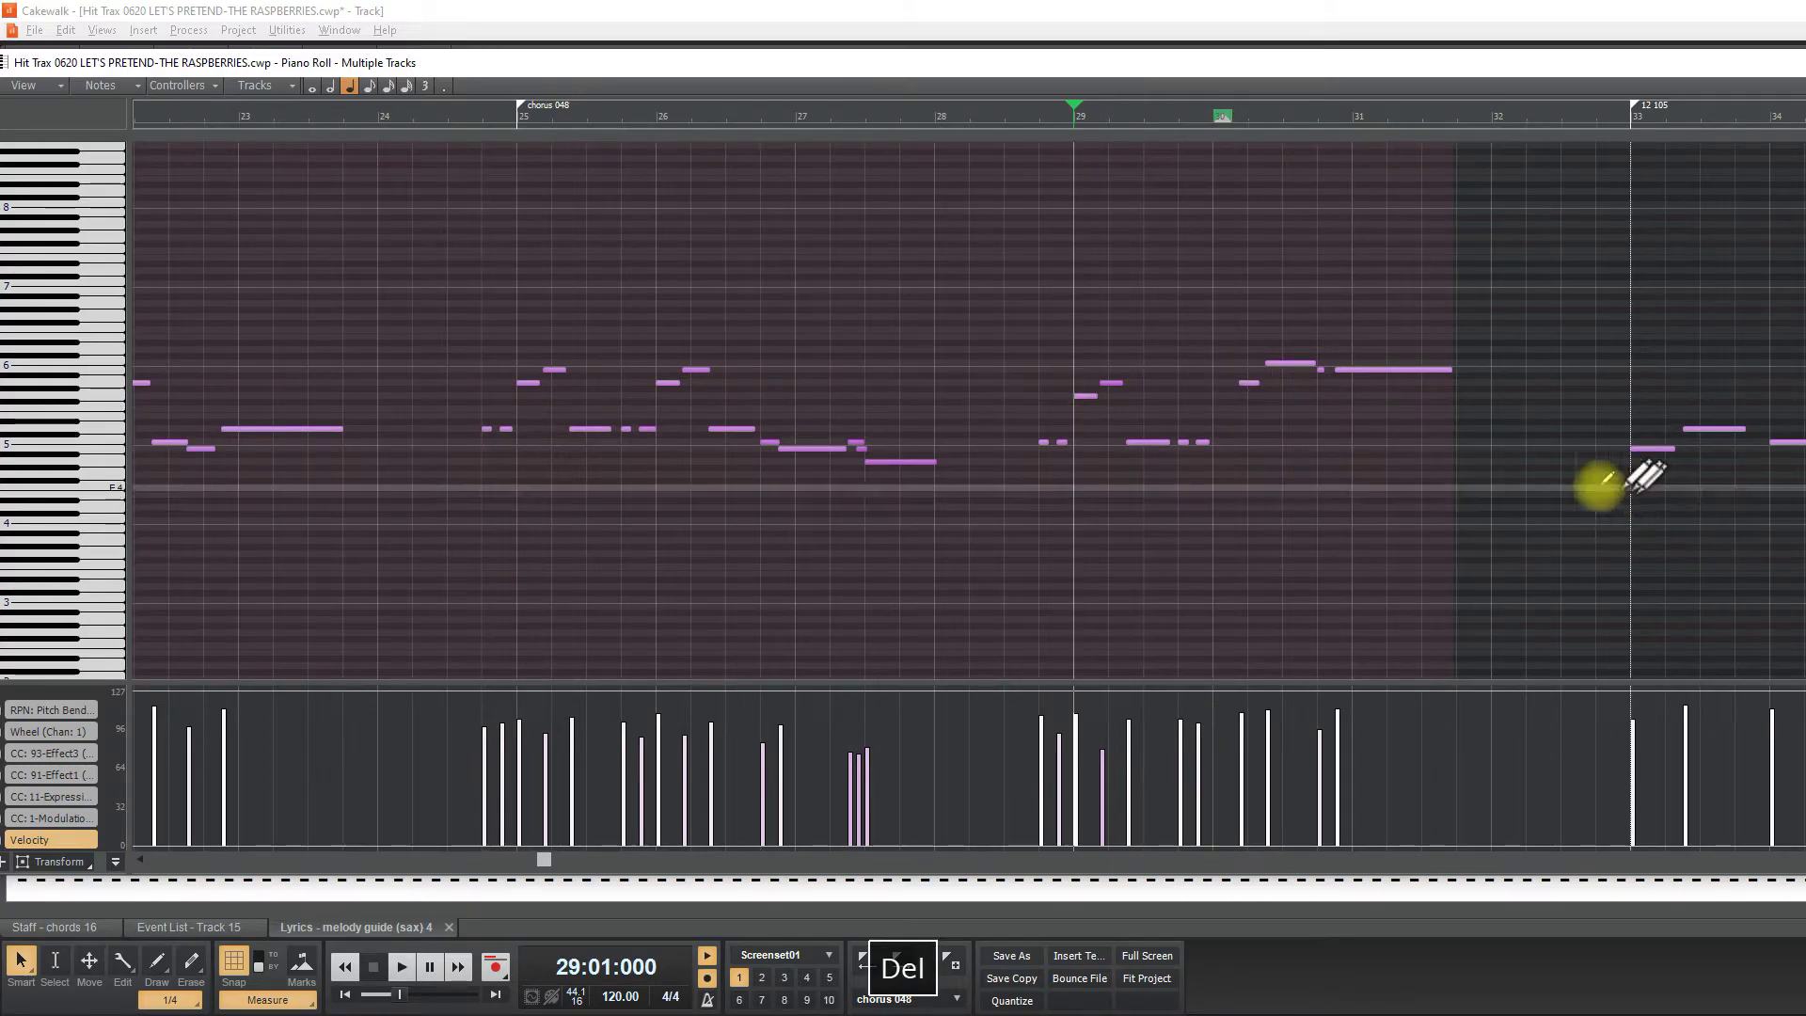
Cut the closing chorus lyric line and re-paste it on a new line after 'to-ge-e-e-ther', checking sync
{"action": "key", "text": "ctrl+F4"}
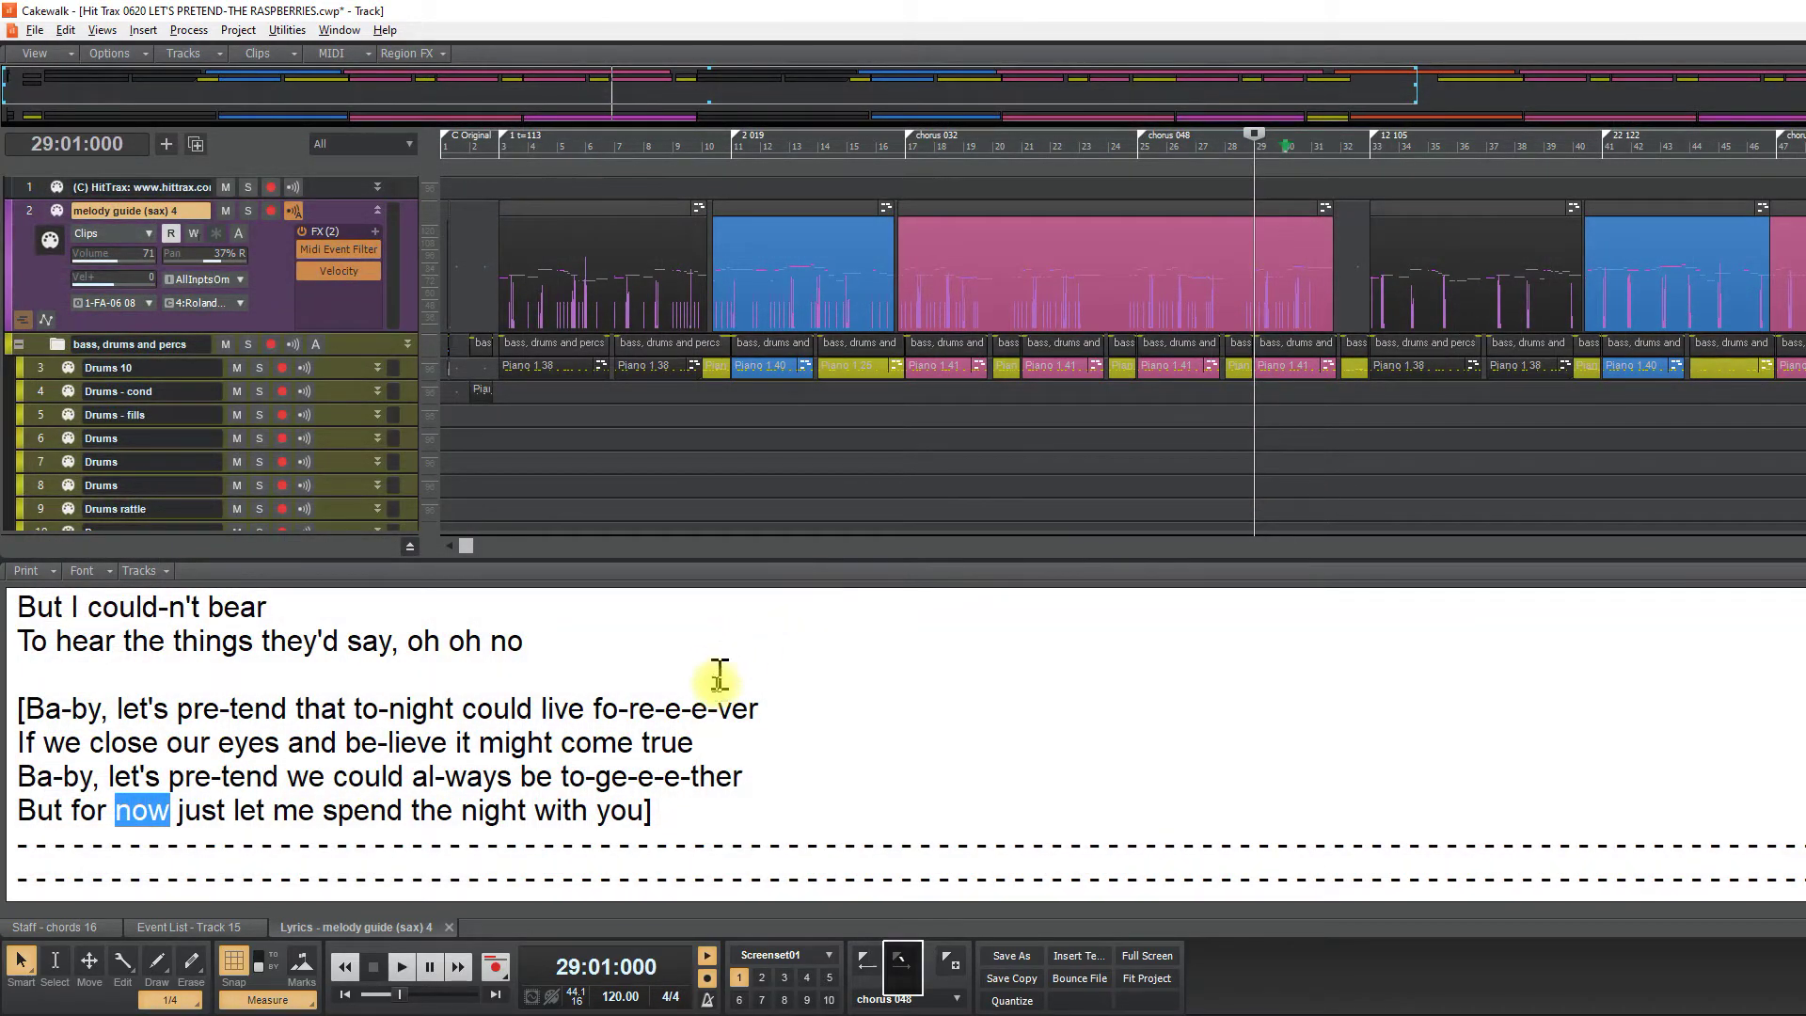
{"action": "left_click_drag", "start_coordinate": [678, 807], "coordinate": [33, 800]}
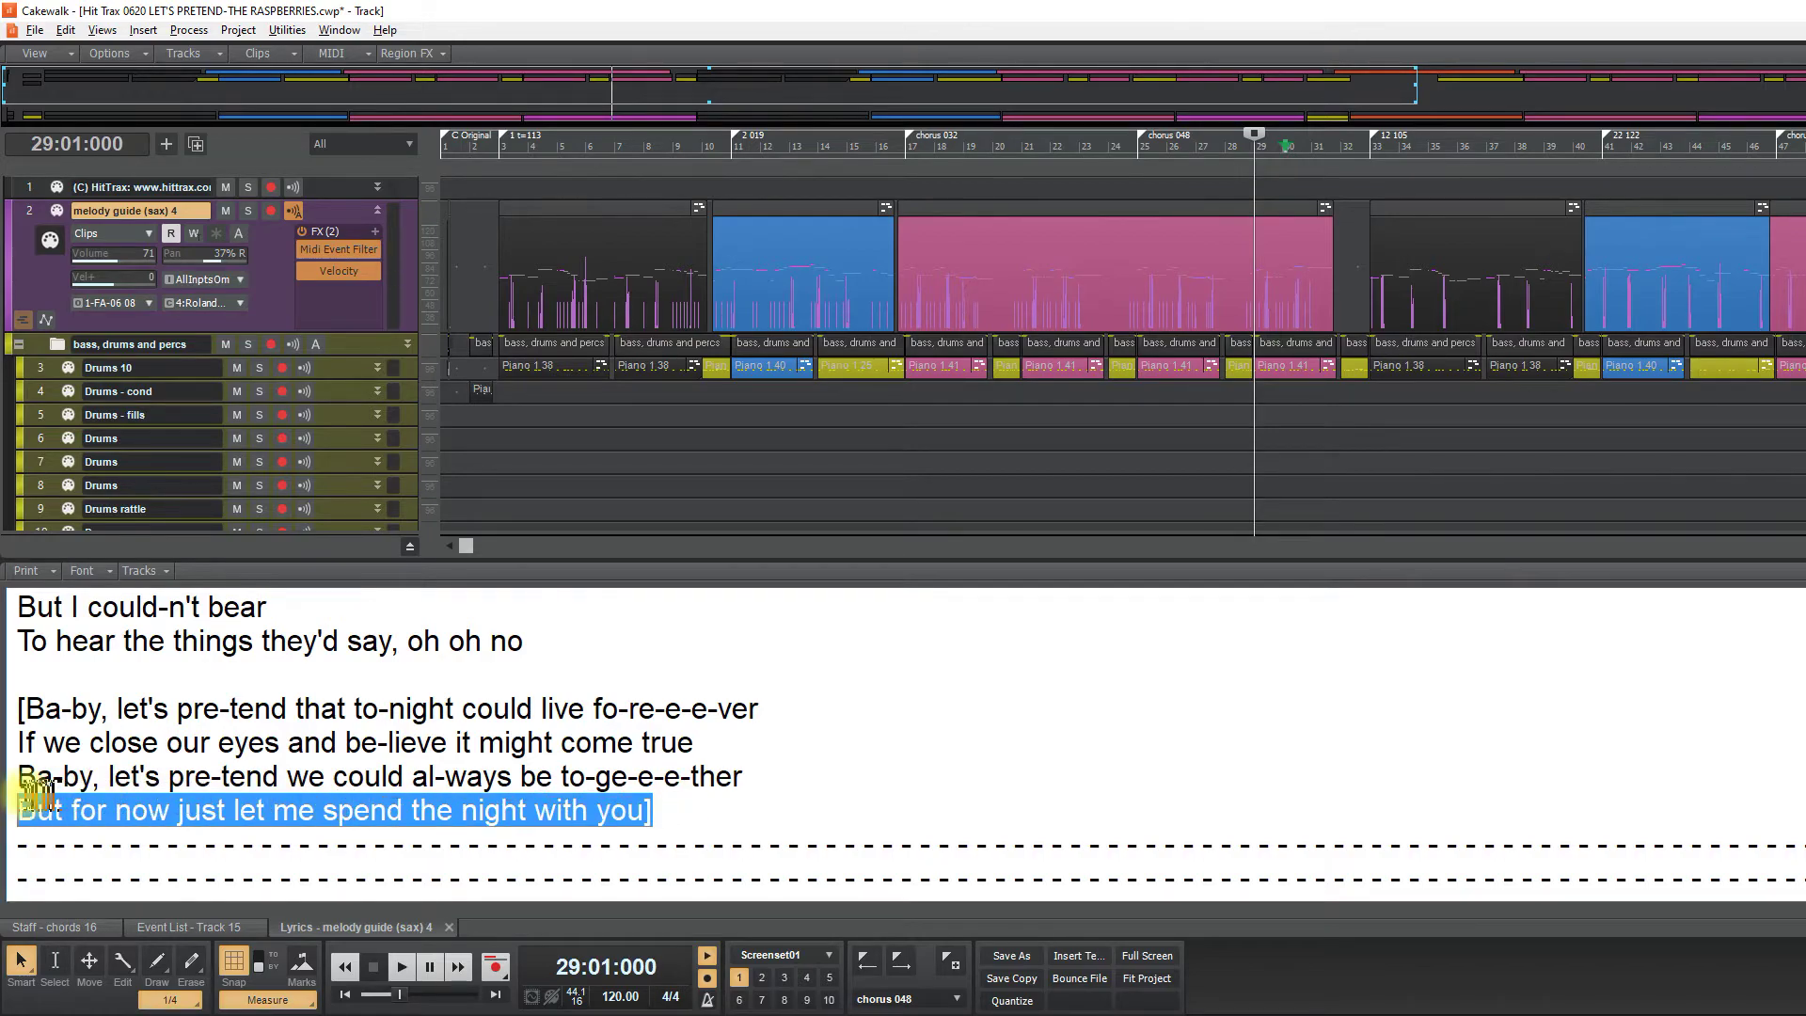
{"action": "key", "text": "ctrl+x"}
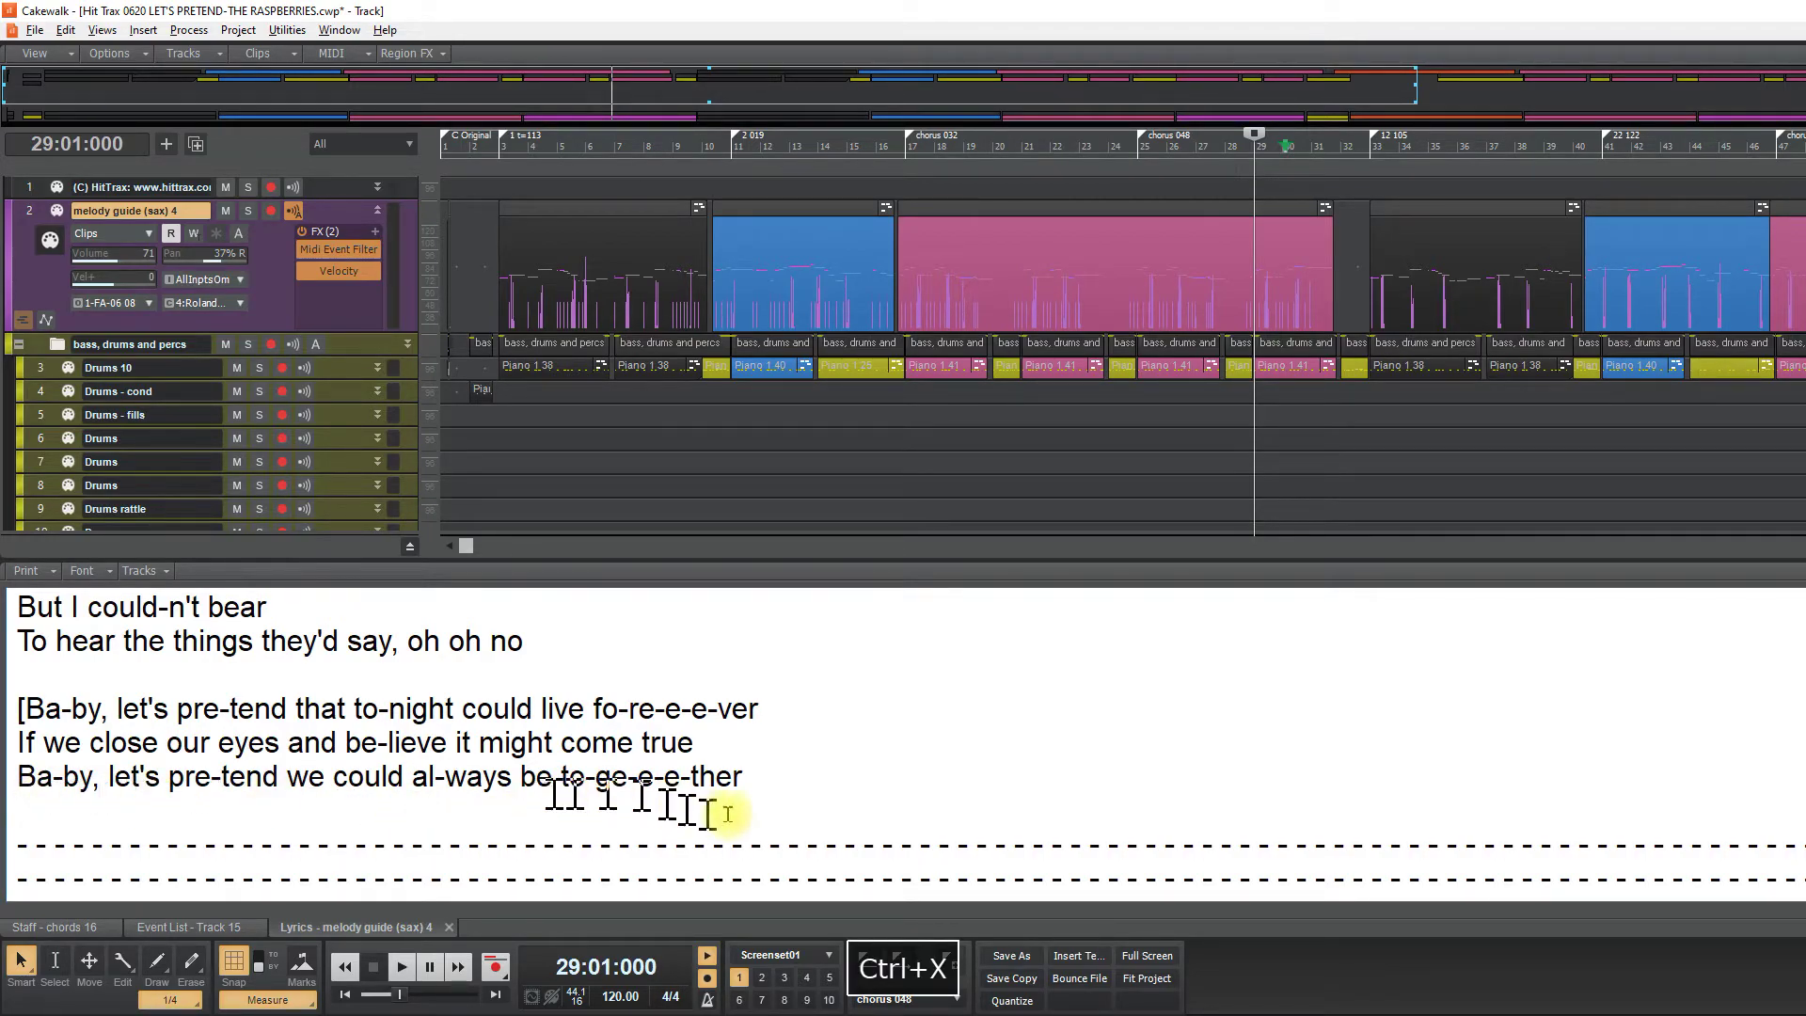
{"action": "key", "text": "Return"}
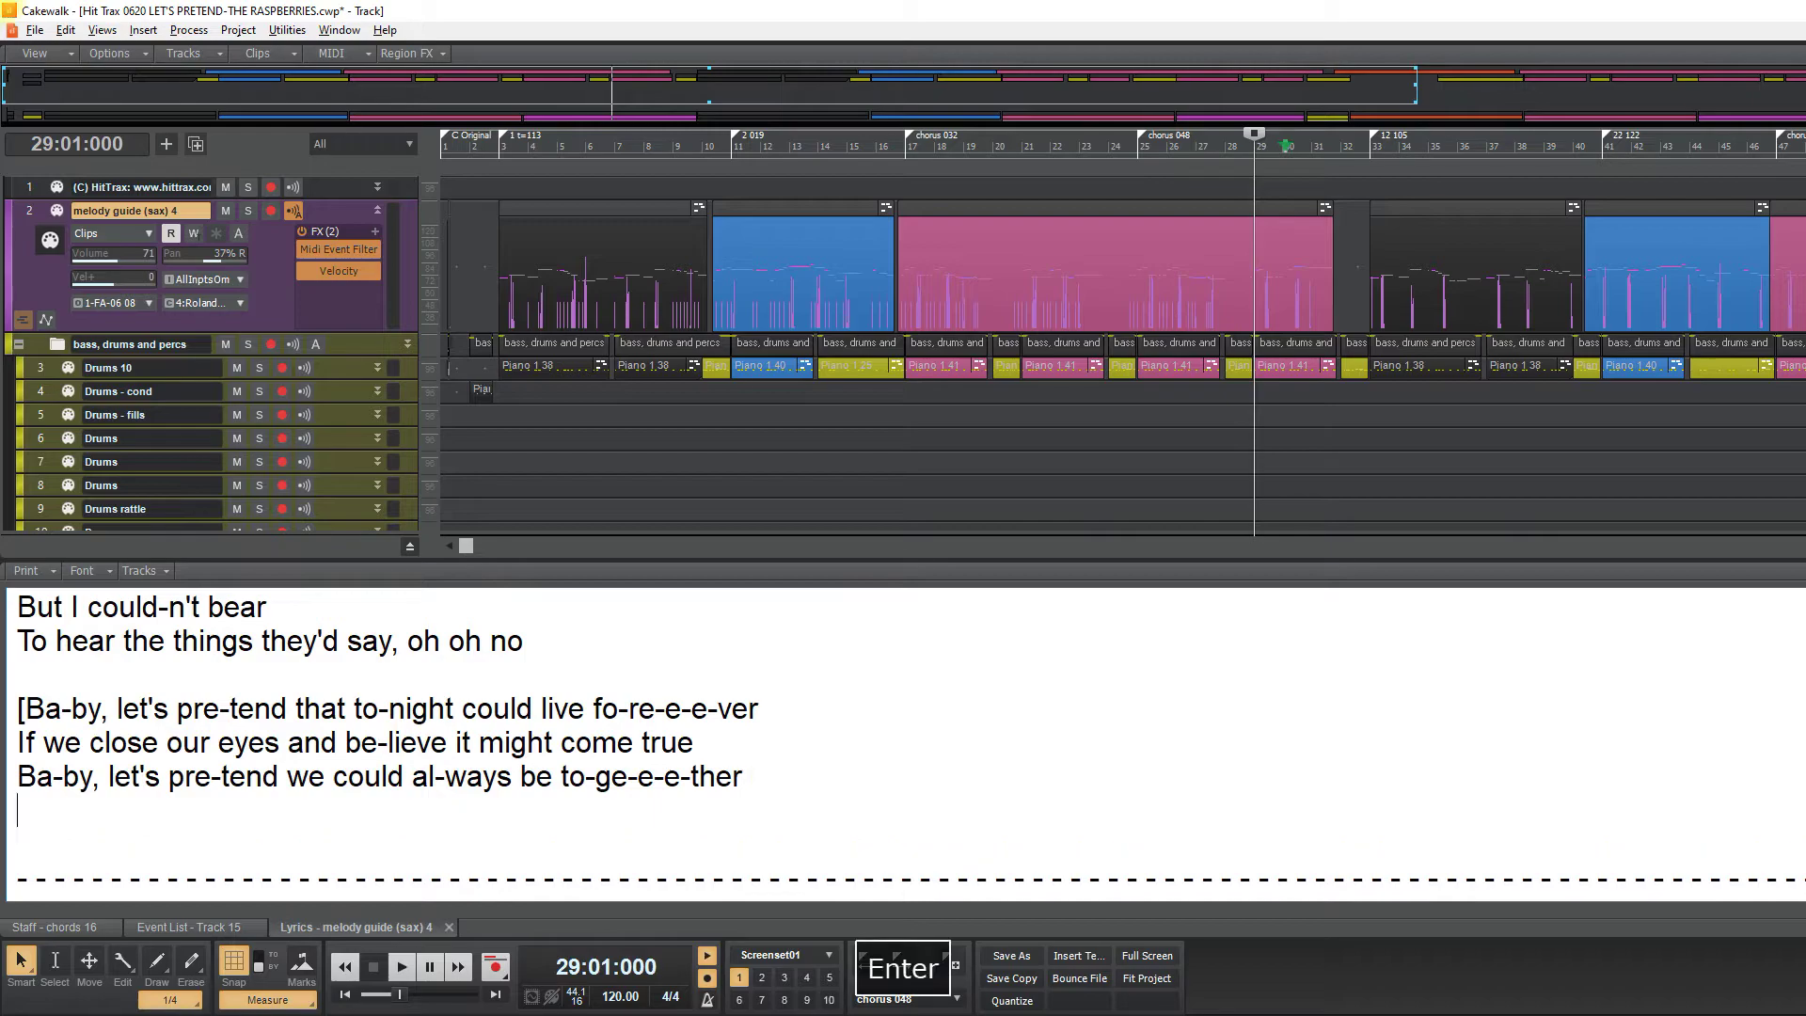
{"action": "key", "text": "ctrl+v"}
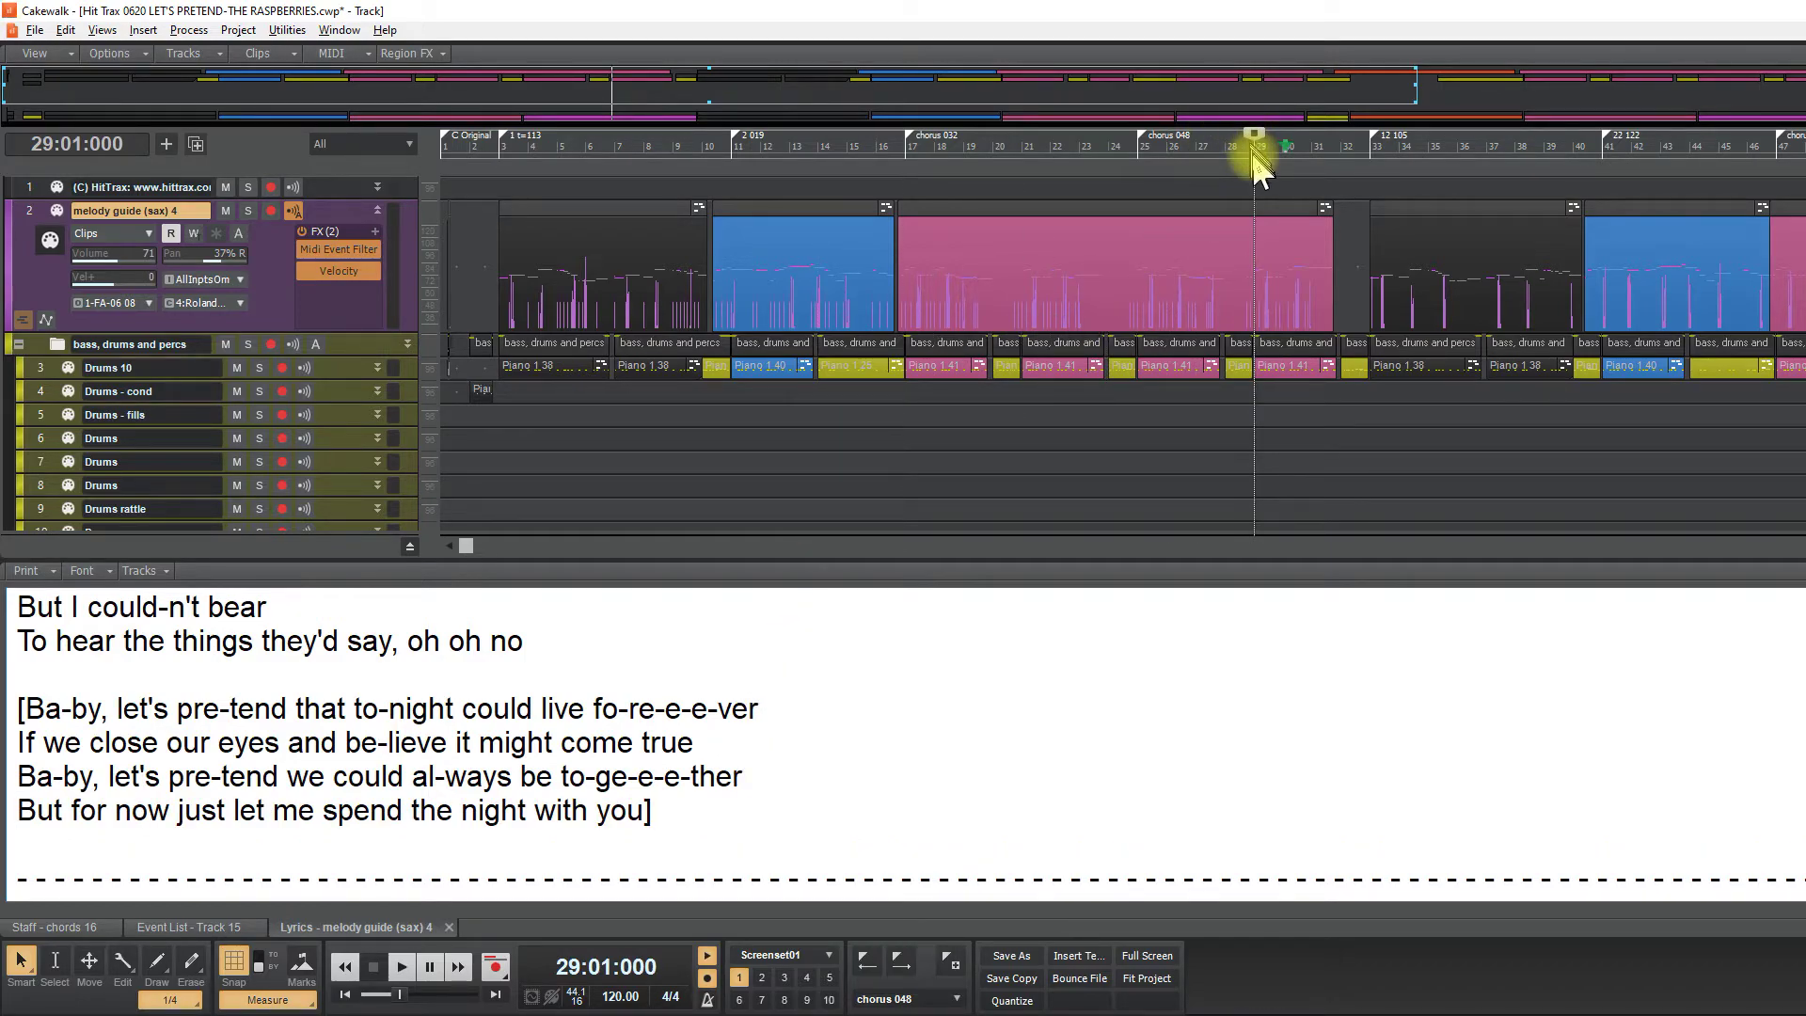
{"action": "key", "text": "space"}
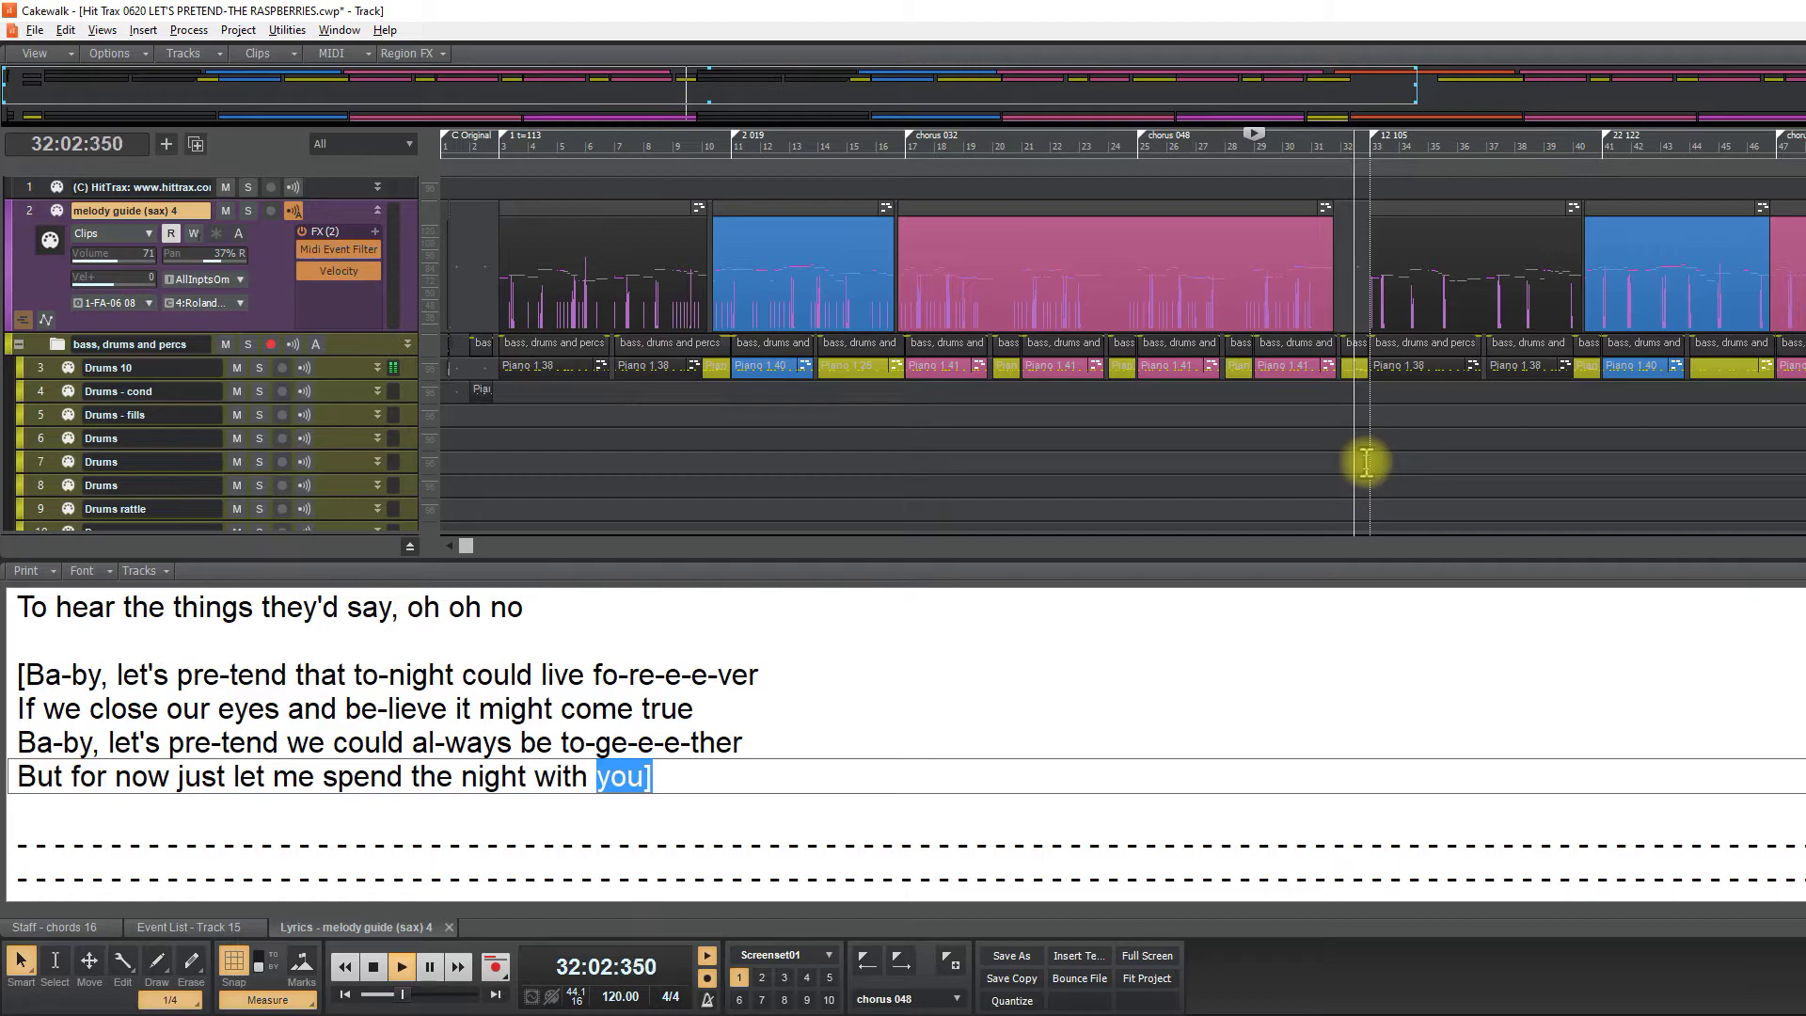
{"action": "key", "text": "space"}
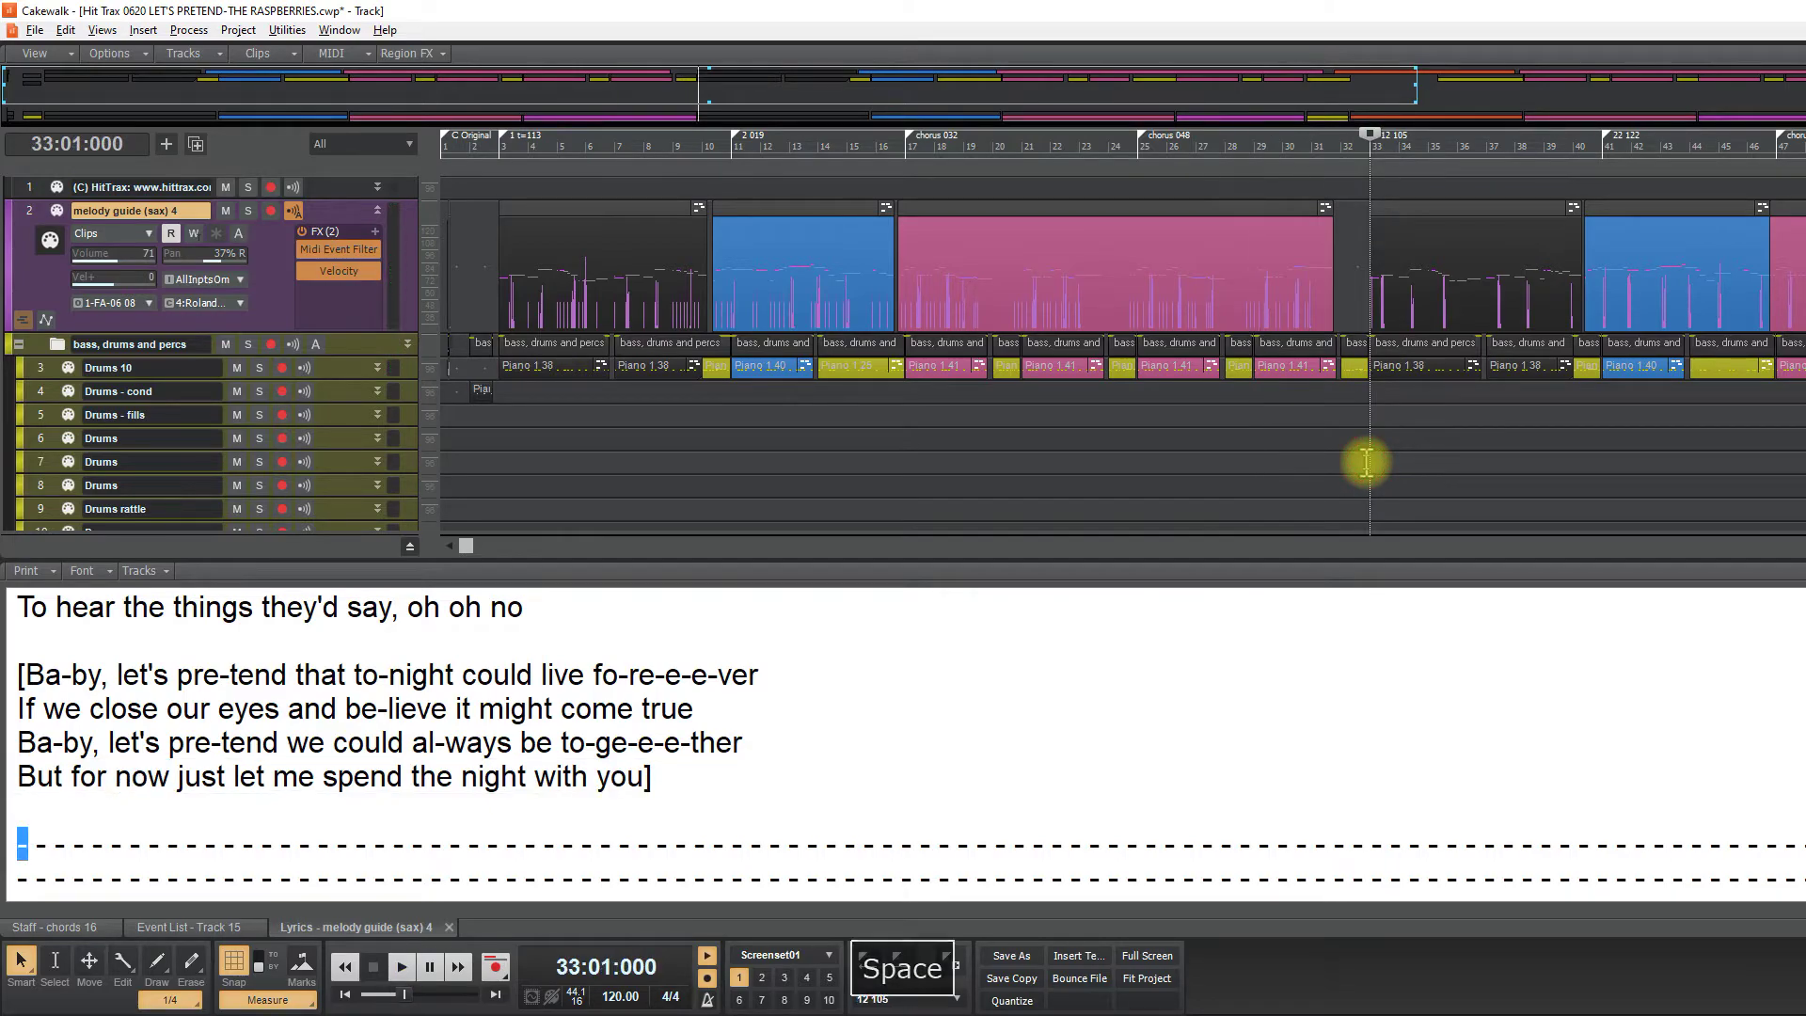
Save the project, zoom the timeline out, and add an empty line after 'with you]'
{"action": "key", "text": "ctrl+s"}
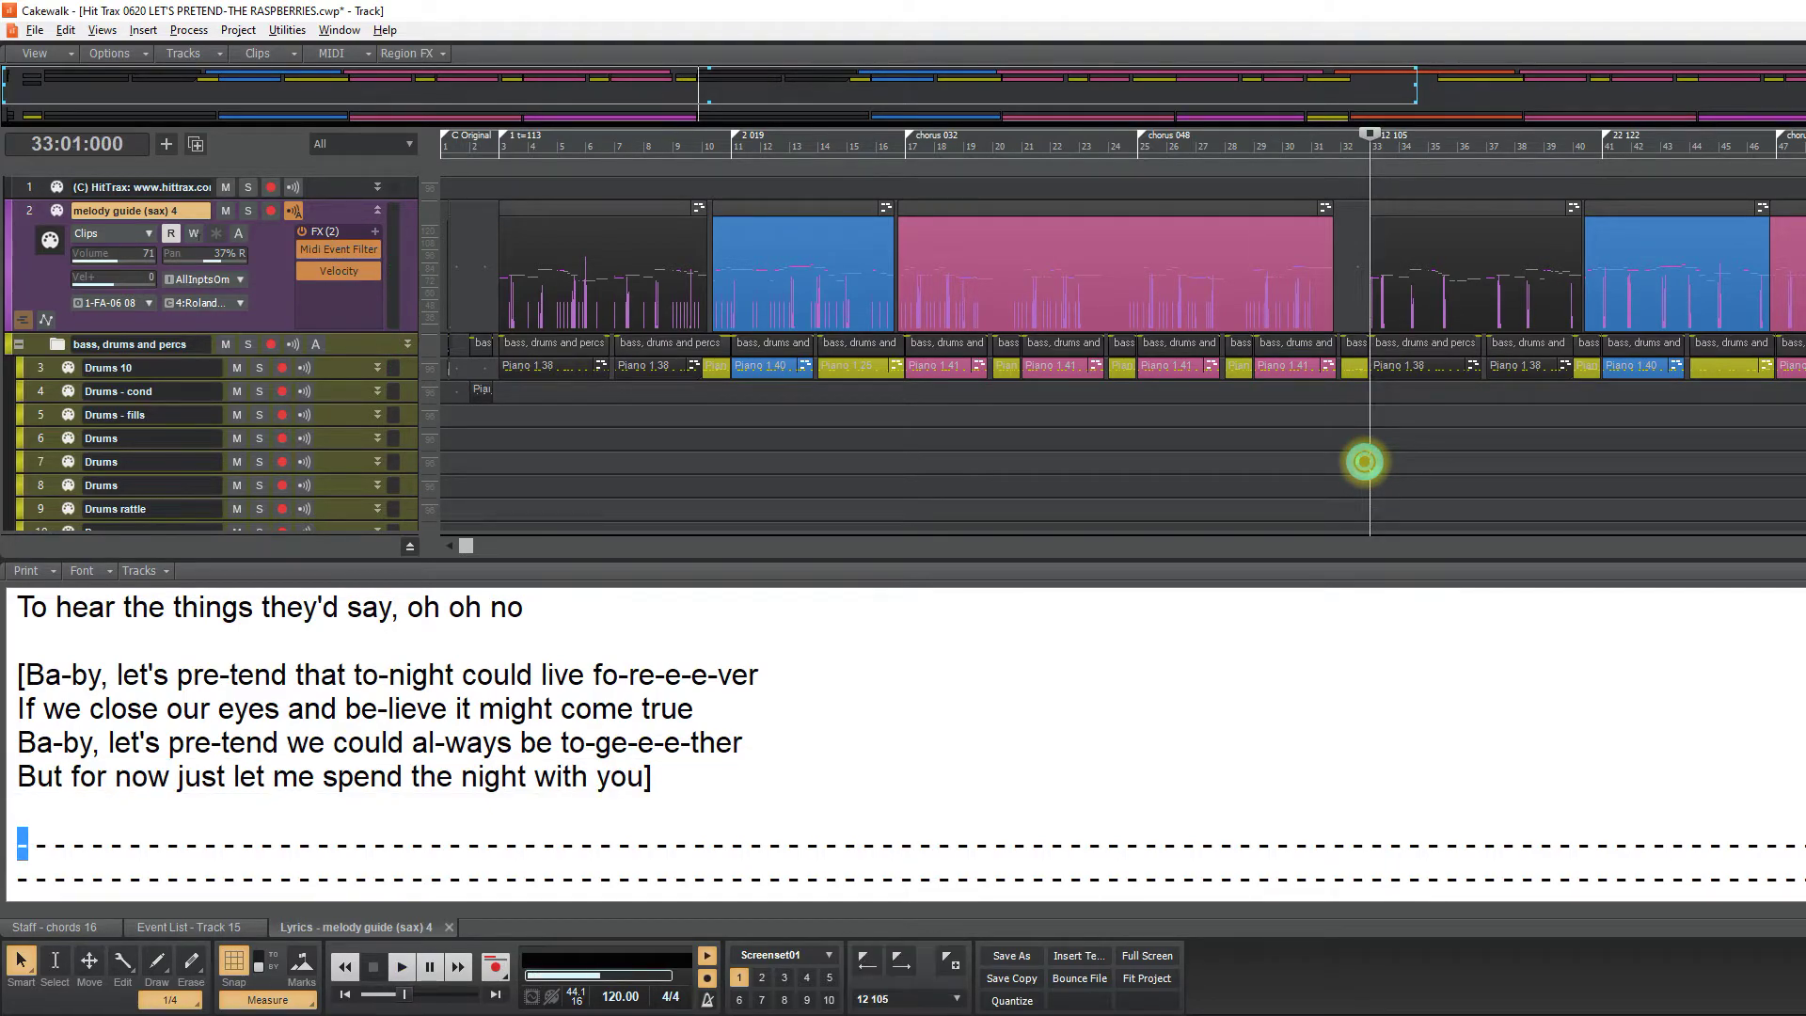
{"action": "key", "text": "ctrl+BackSpace"}
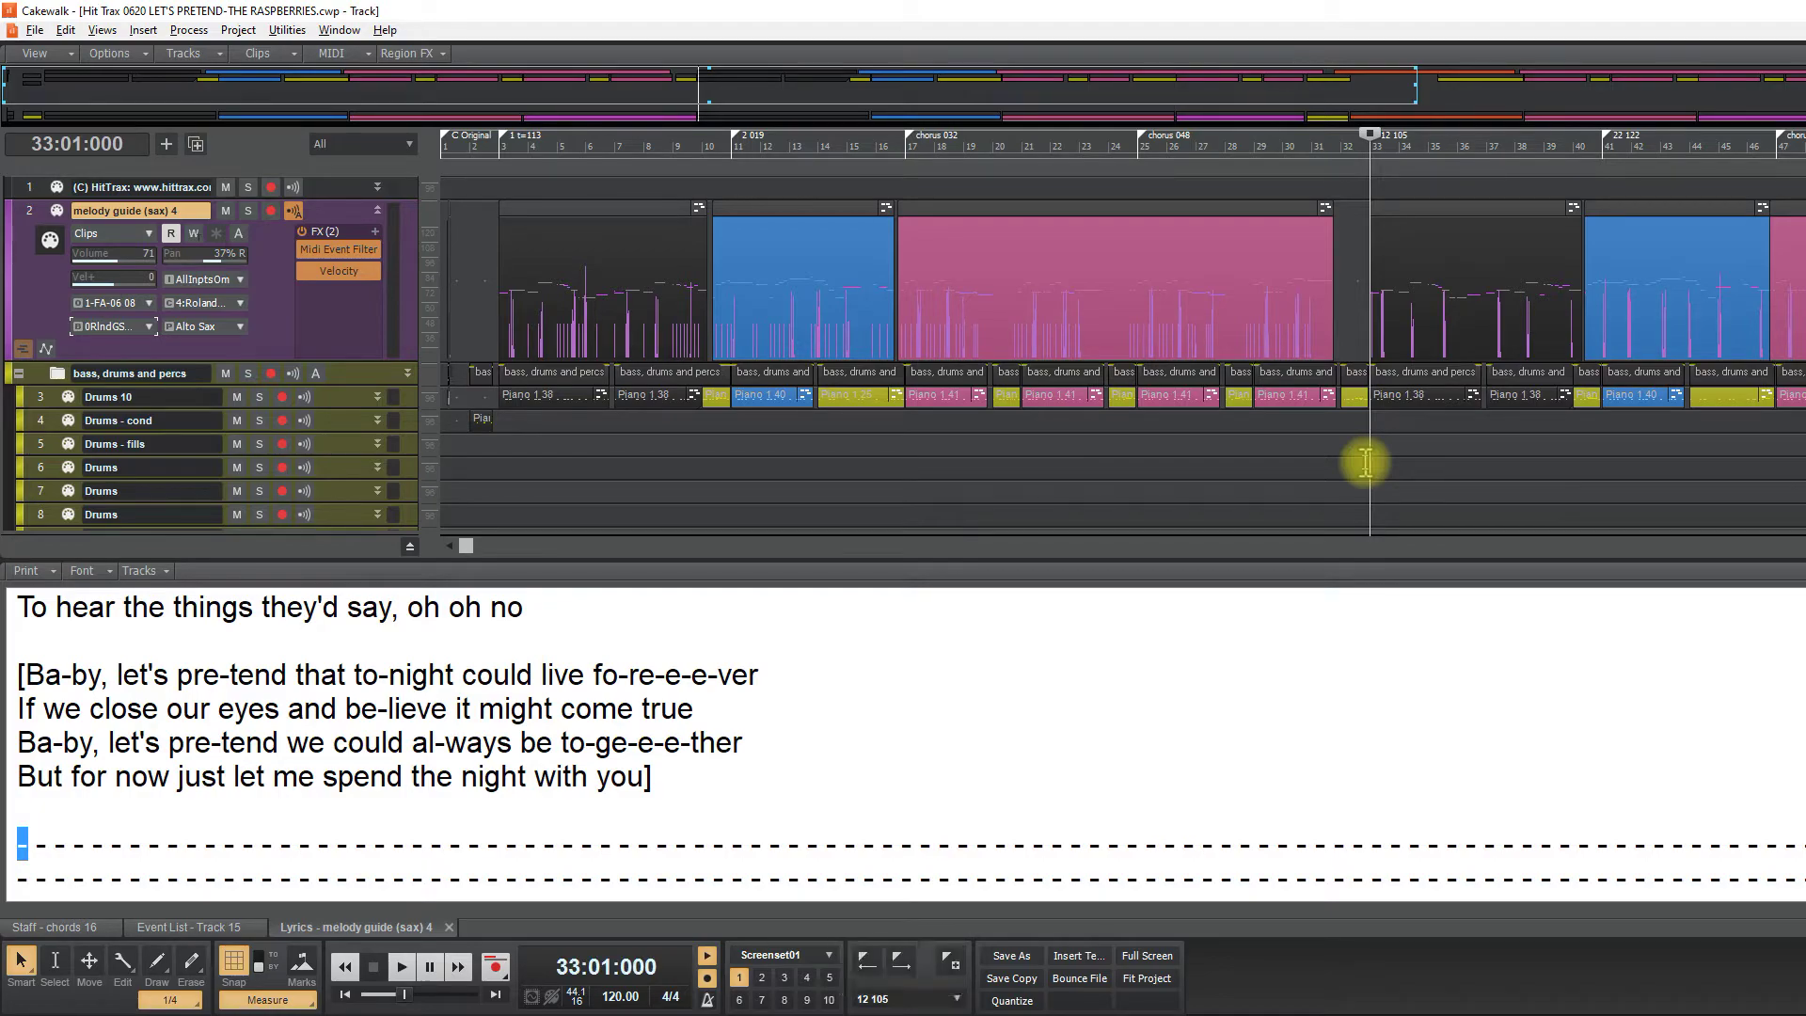
{"action": "key", "text": "ctrl+Left"}
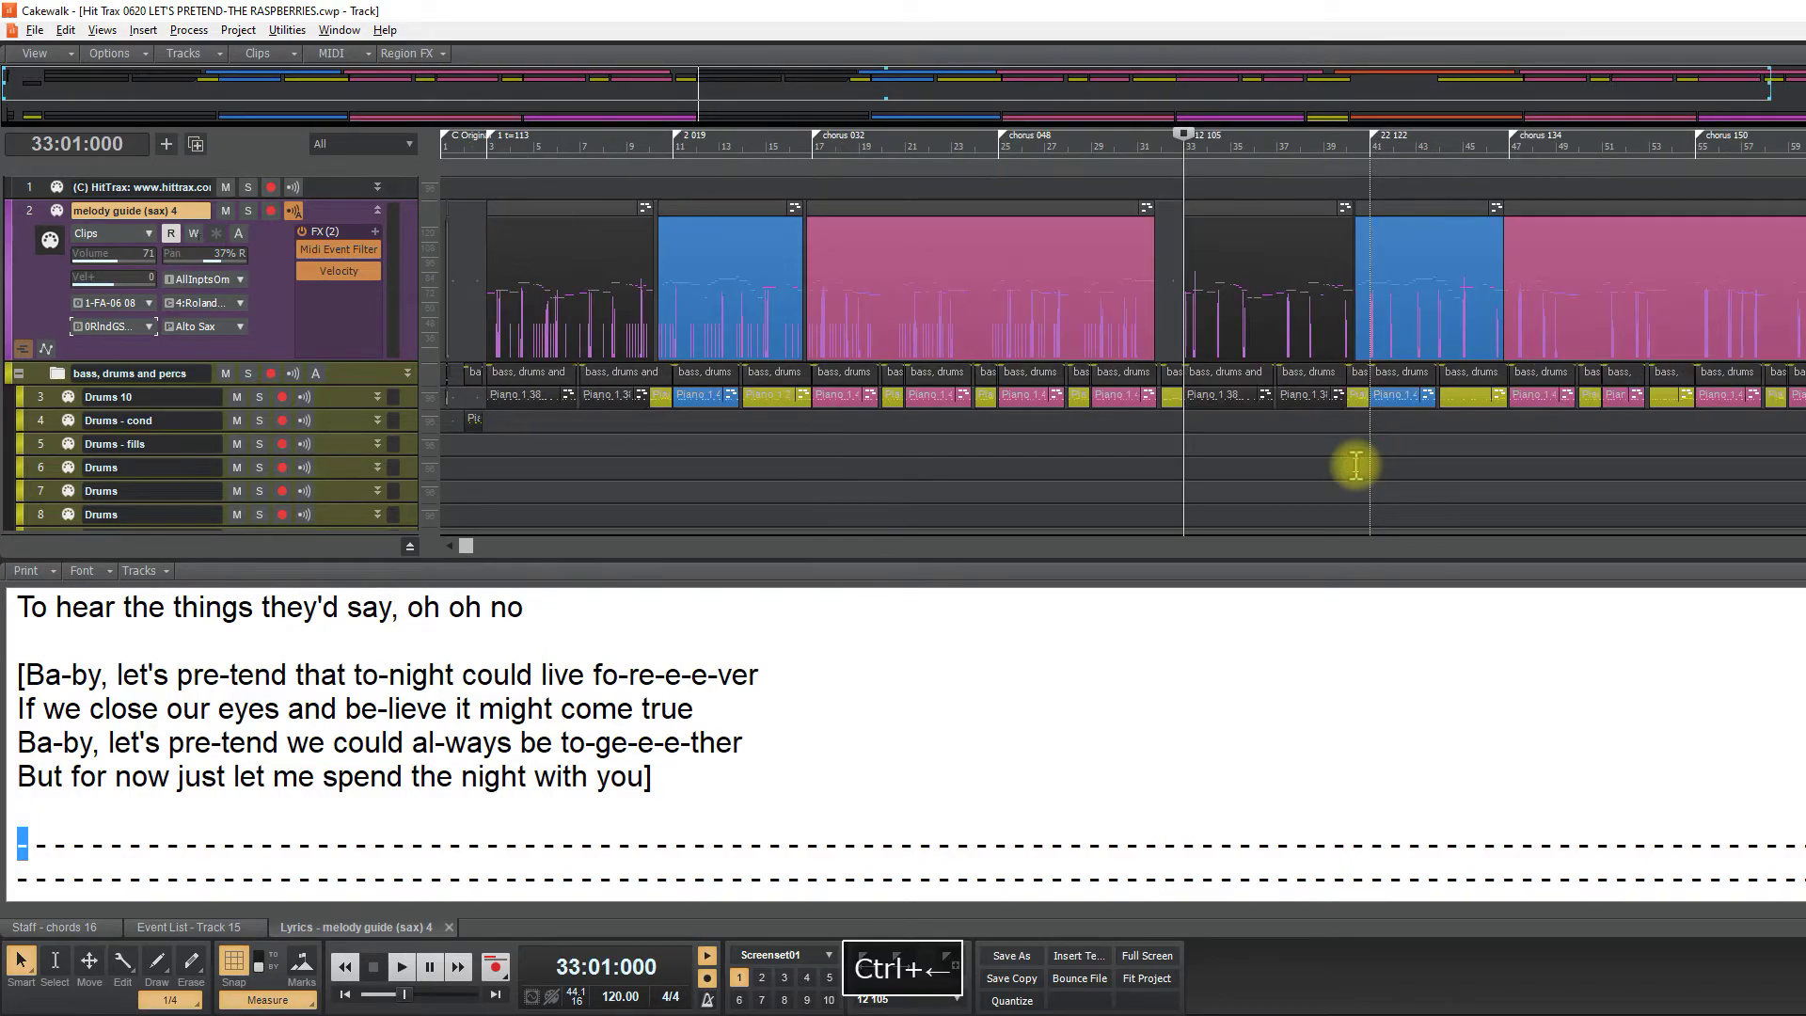
{"action": "key", "text": "ctrl+s"}
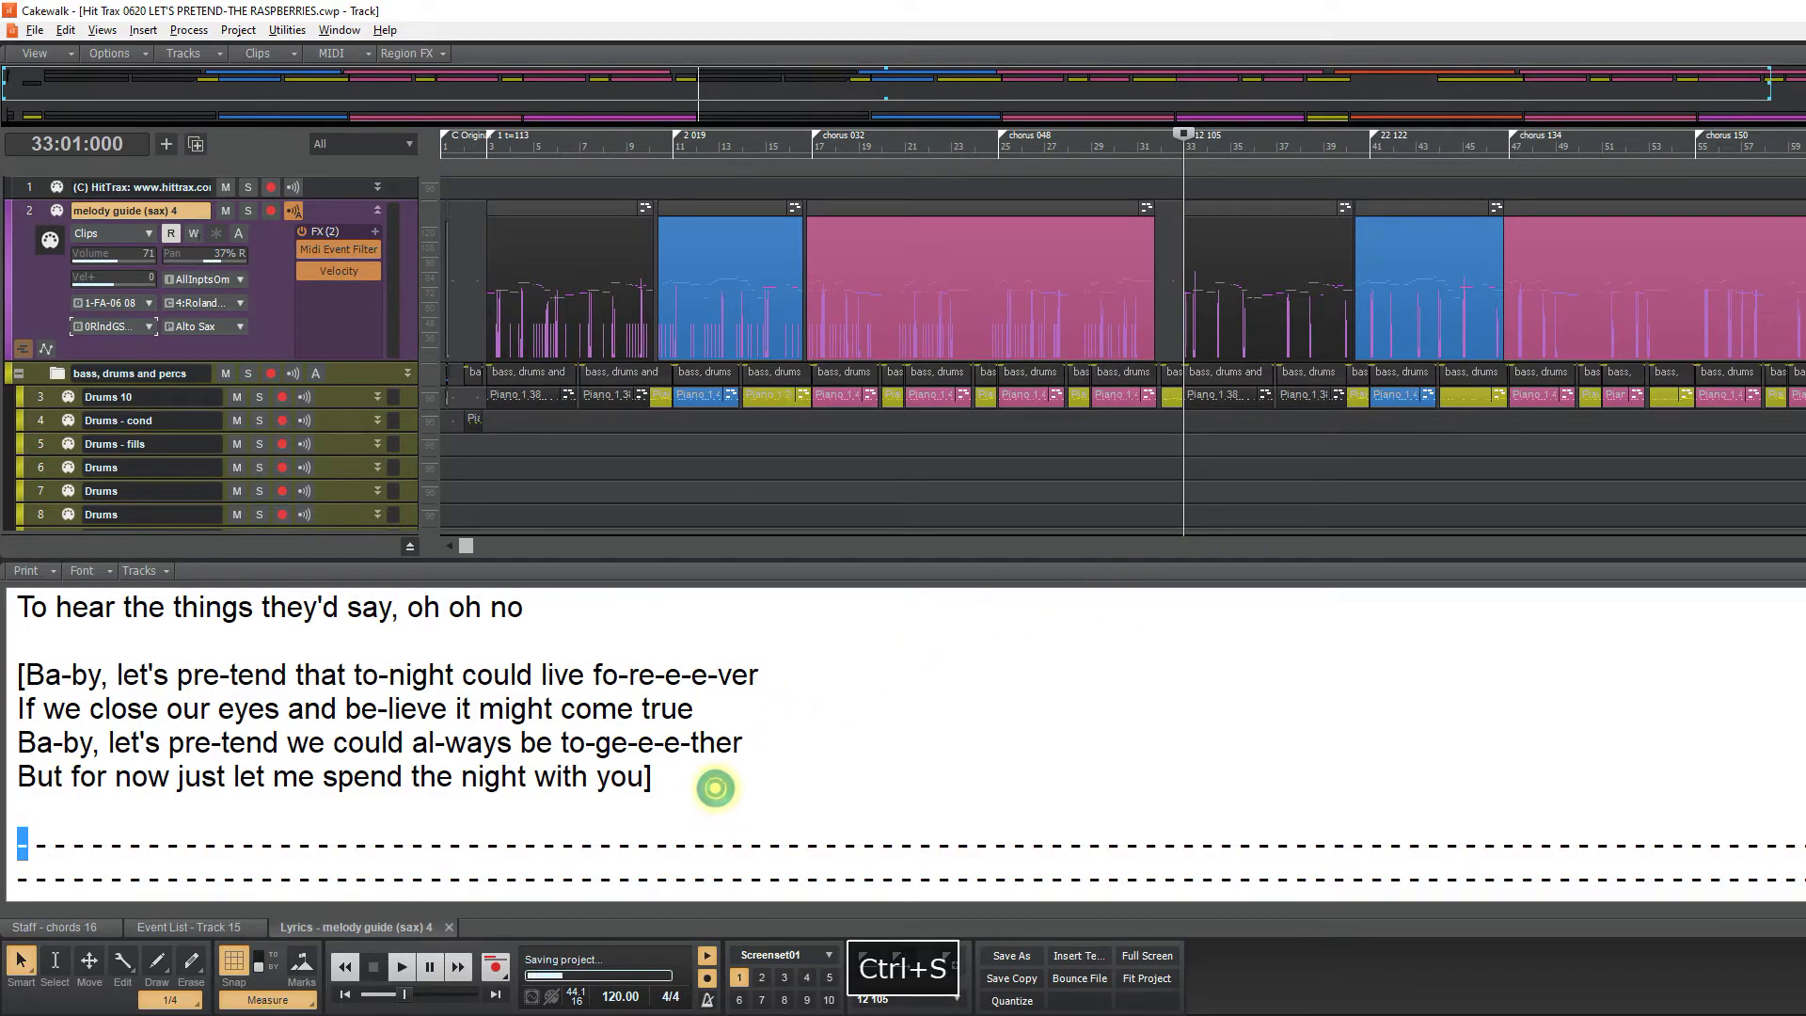
{"action": "left_click", "coordinate": [715, 777]}
{"action": "key", "text": "Return"}
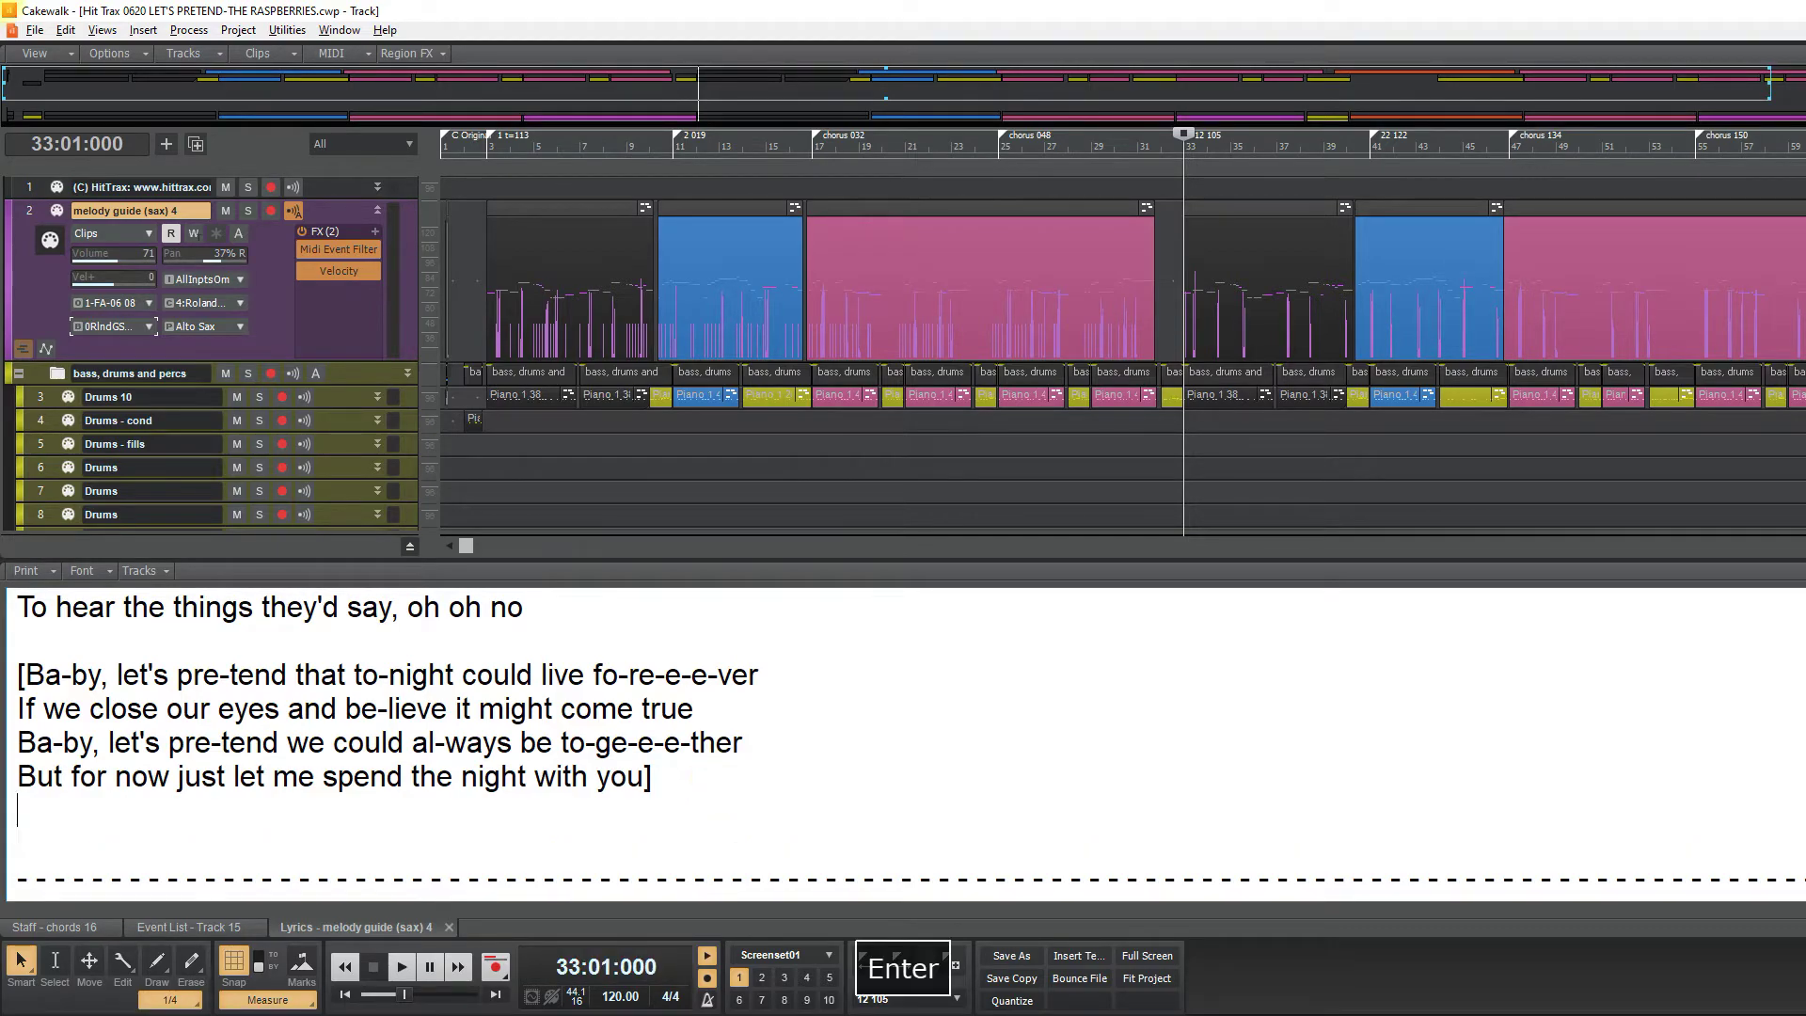
Copy the WordPad verse lines from 'Some-how, some-day' to 'oh oh oh no'
{"action": "key", "text": "alt+Tab"}
{"action": "scroll", "coordinate": [736, 684], "scroll_direction": "down", "scroll_amount": 1}
{"action": "scroll", "coordinate": [736, 684], "scroll_direction": "down", "scroll_amount": 2}
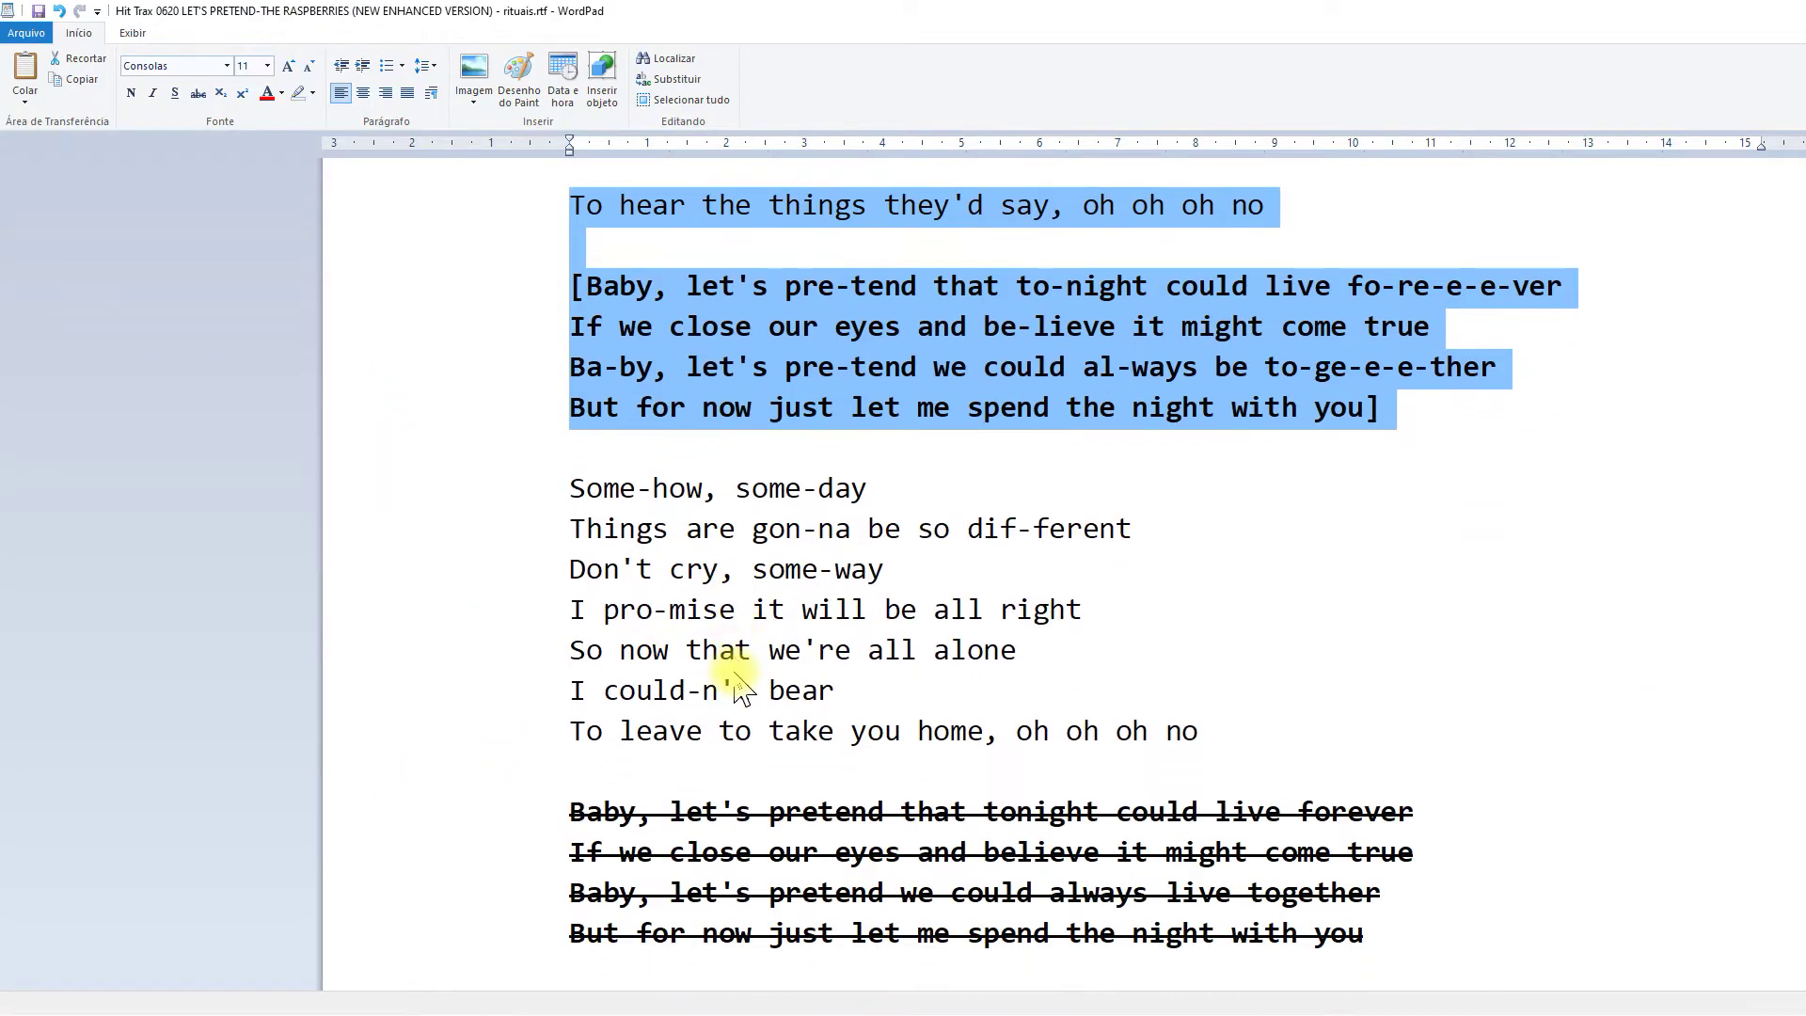
{"action": "left_click_drag", "start_coordinate": [524, 492], "coordinate": [514, 738]}
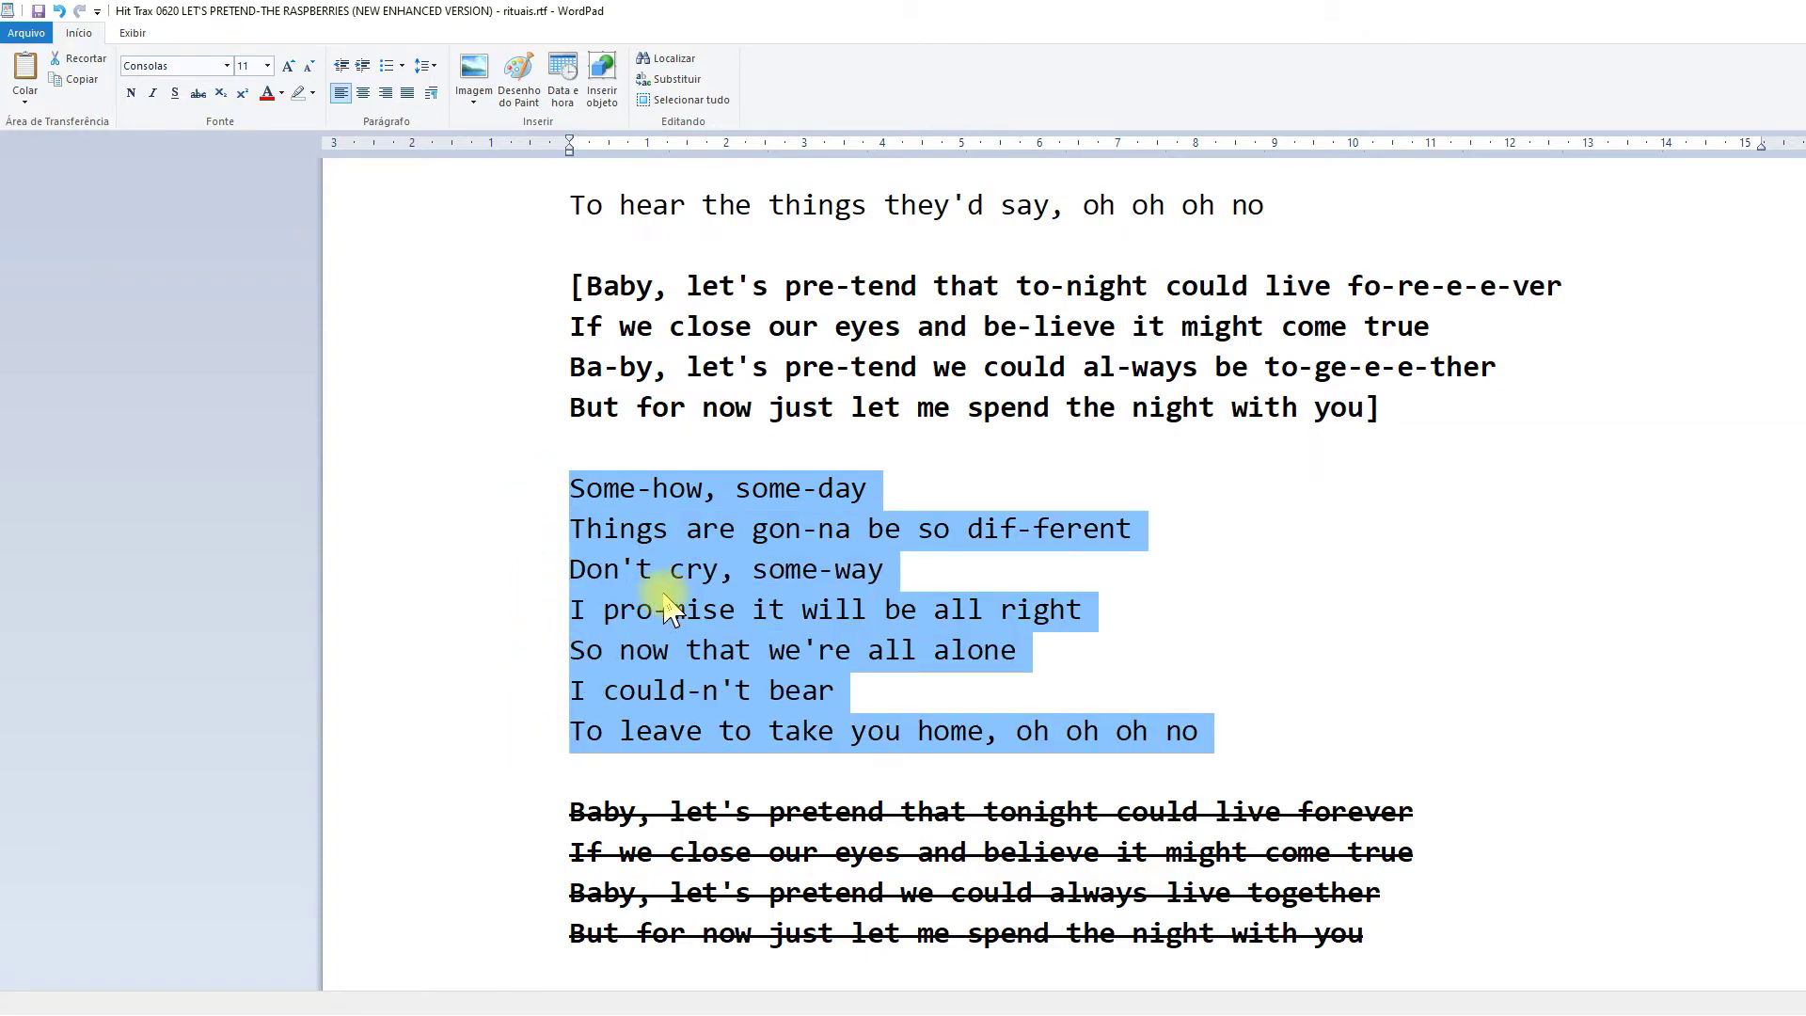
{"action": "key", "text": "ctrl+c"}
Paste the seven-line verse onto the empty lyrics line and play it to check sync
{"action": "key", "text": "alt+Tab"}
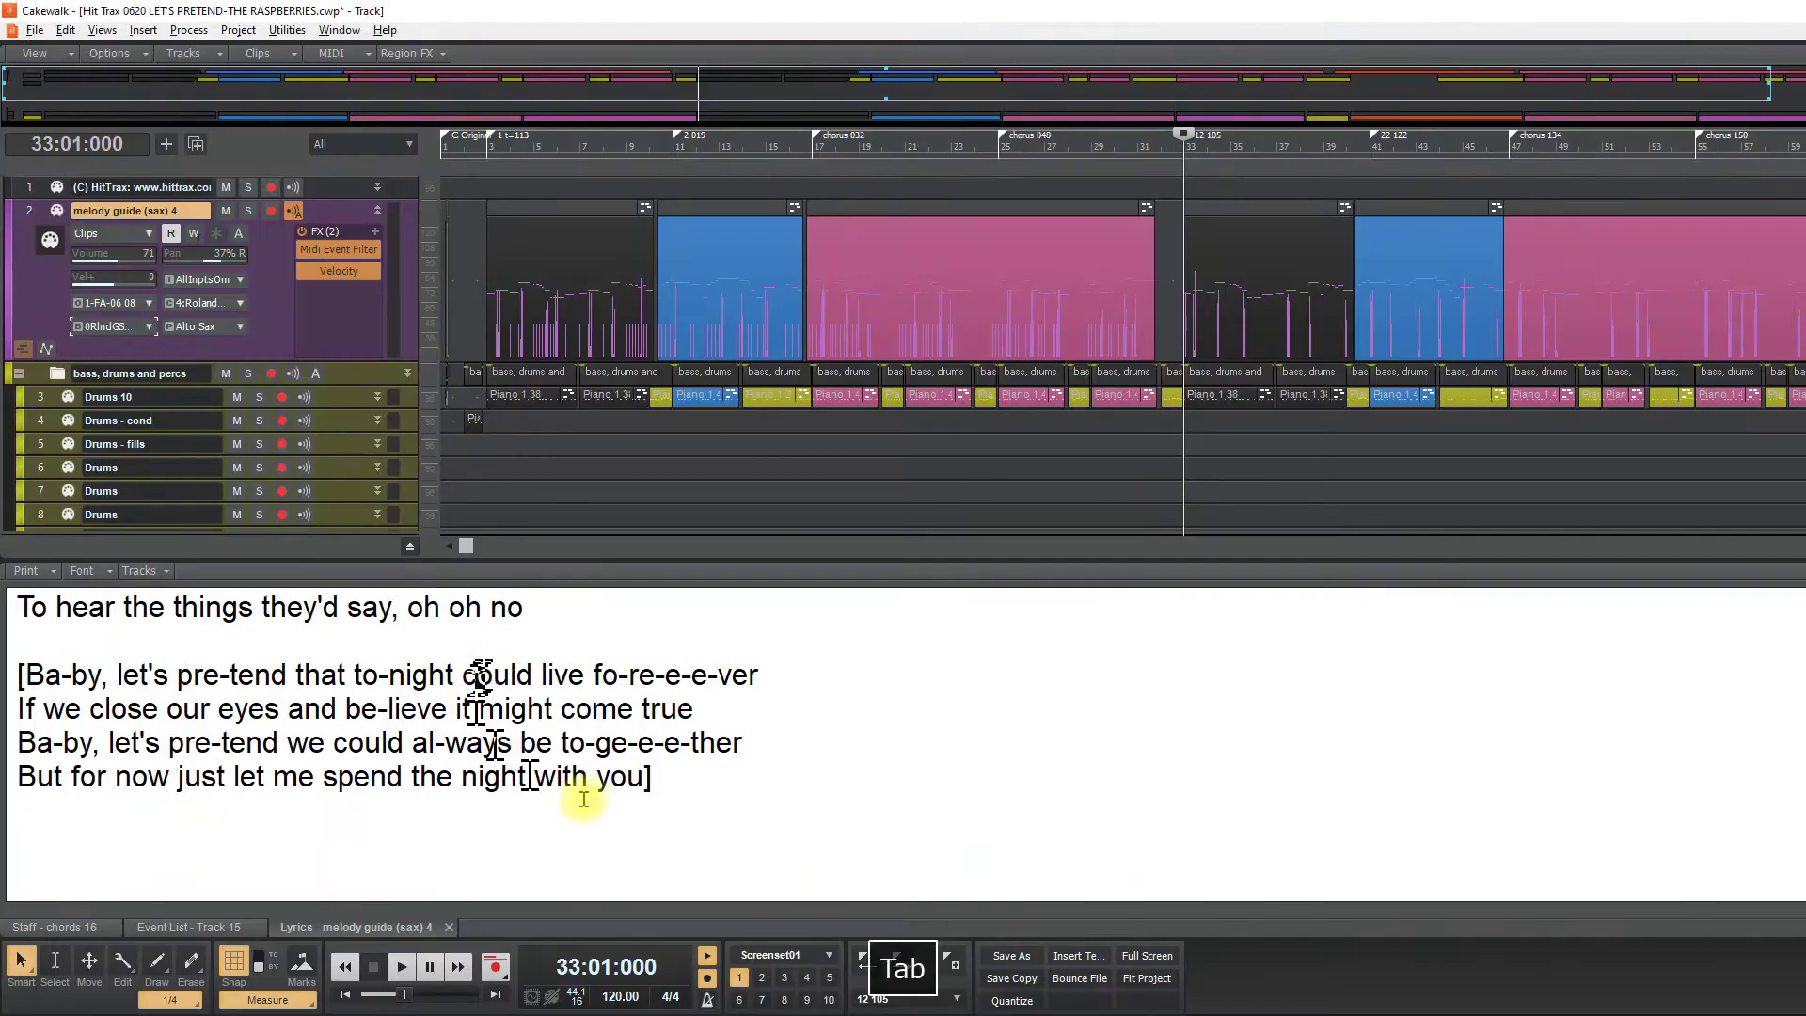
{"action": "left_click", "coordinate": [685, 831]}
{"action": "key", "text": "ctrl+v"}
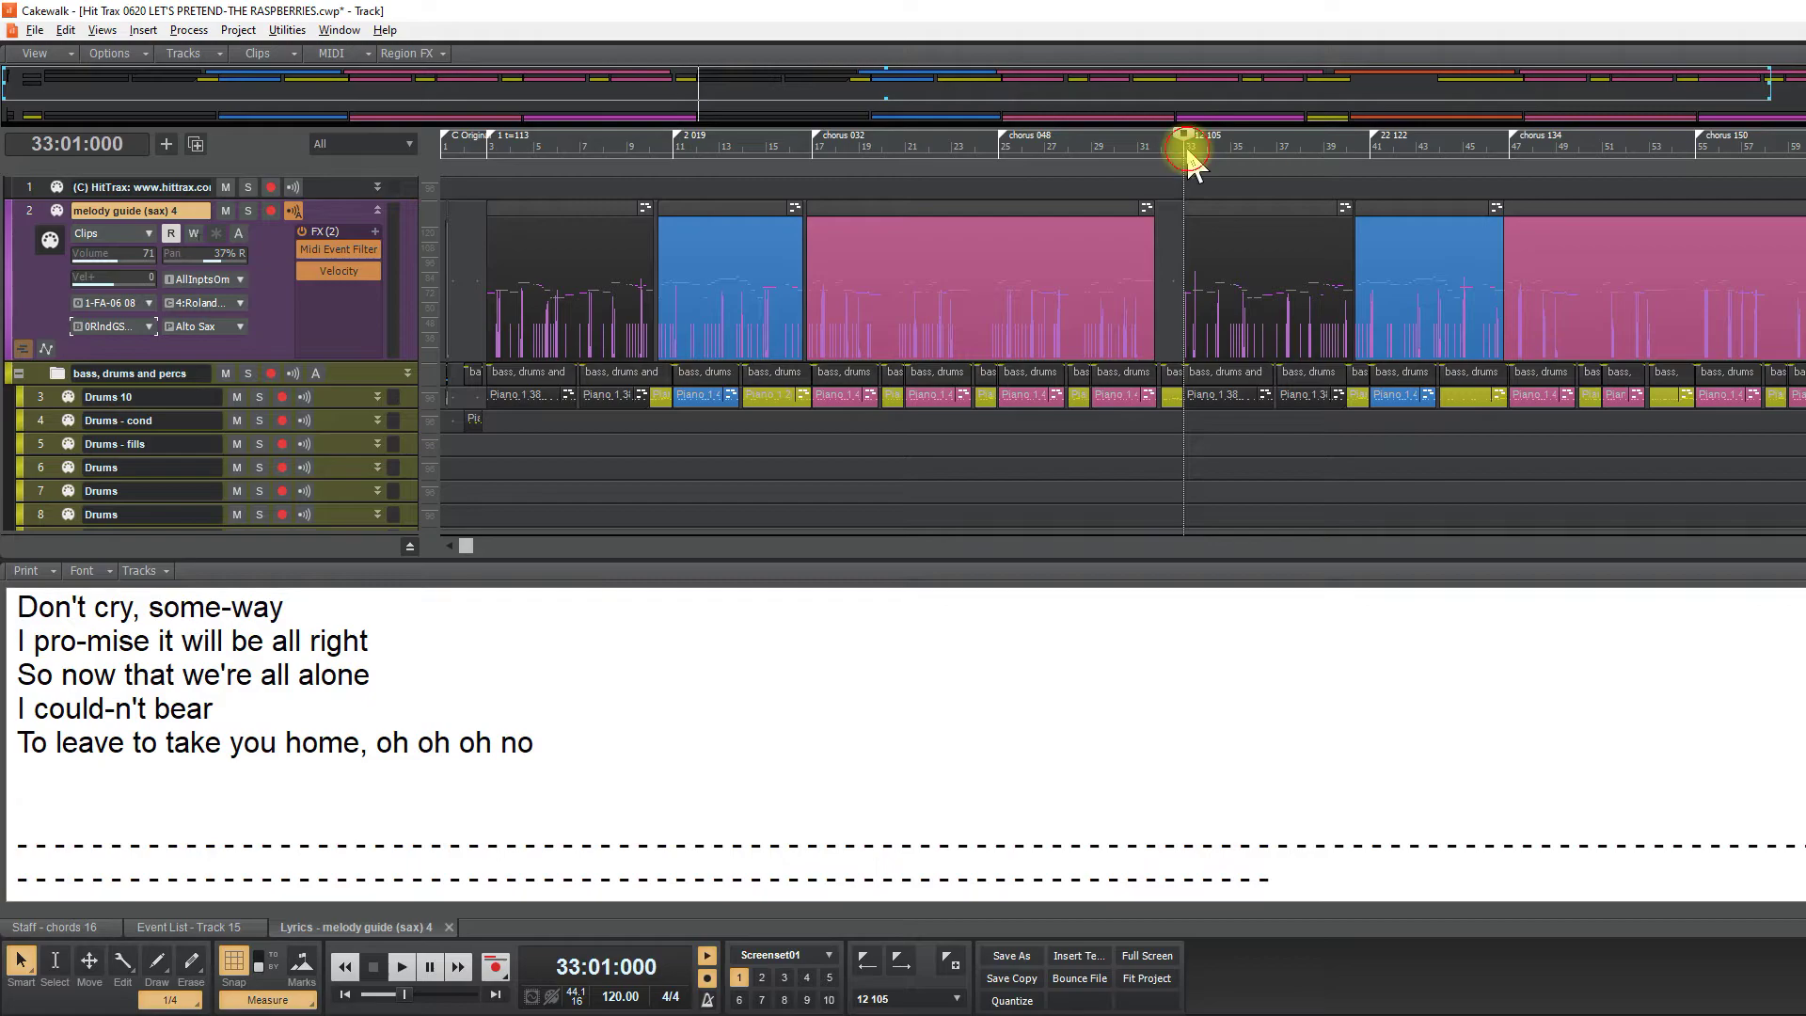
{"action": "key", "text": "space"}
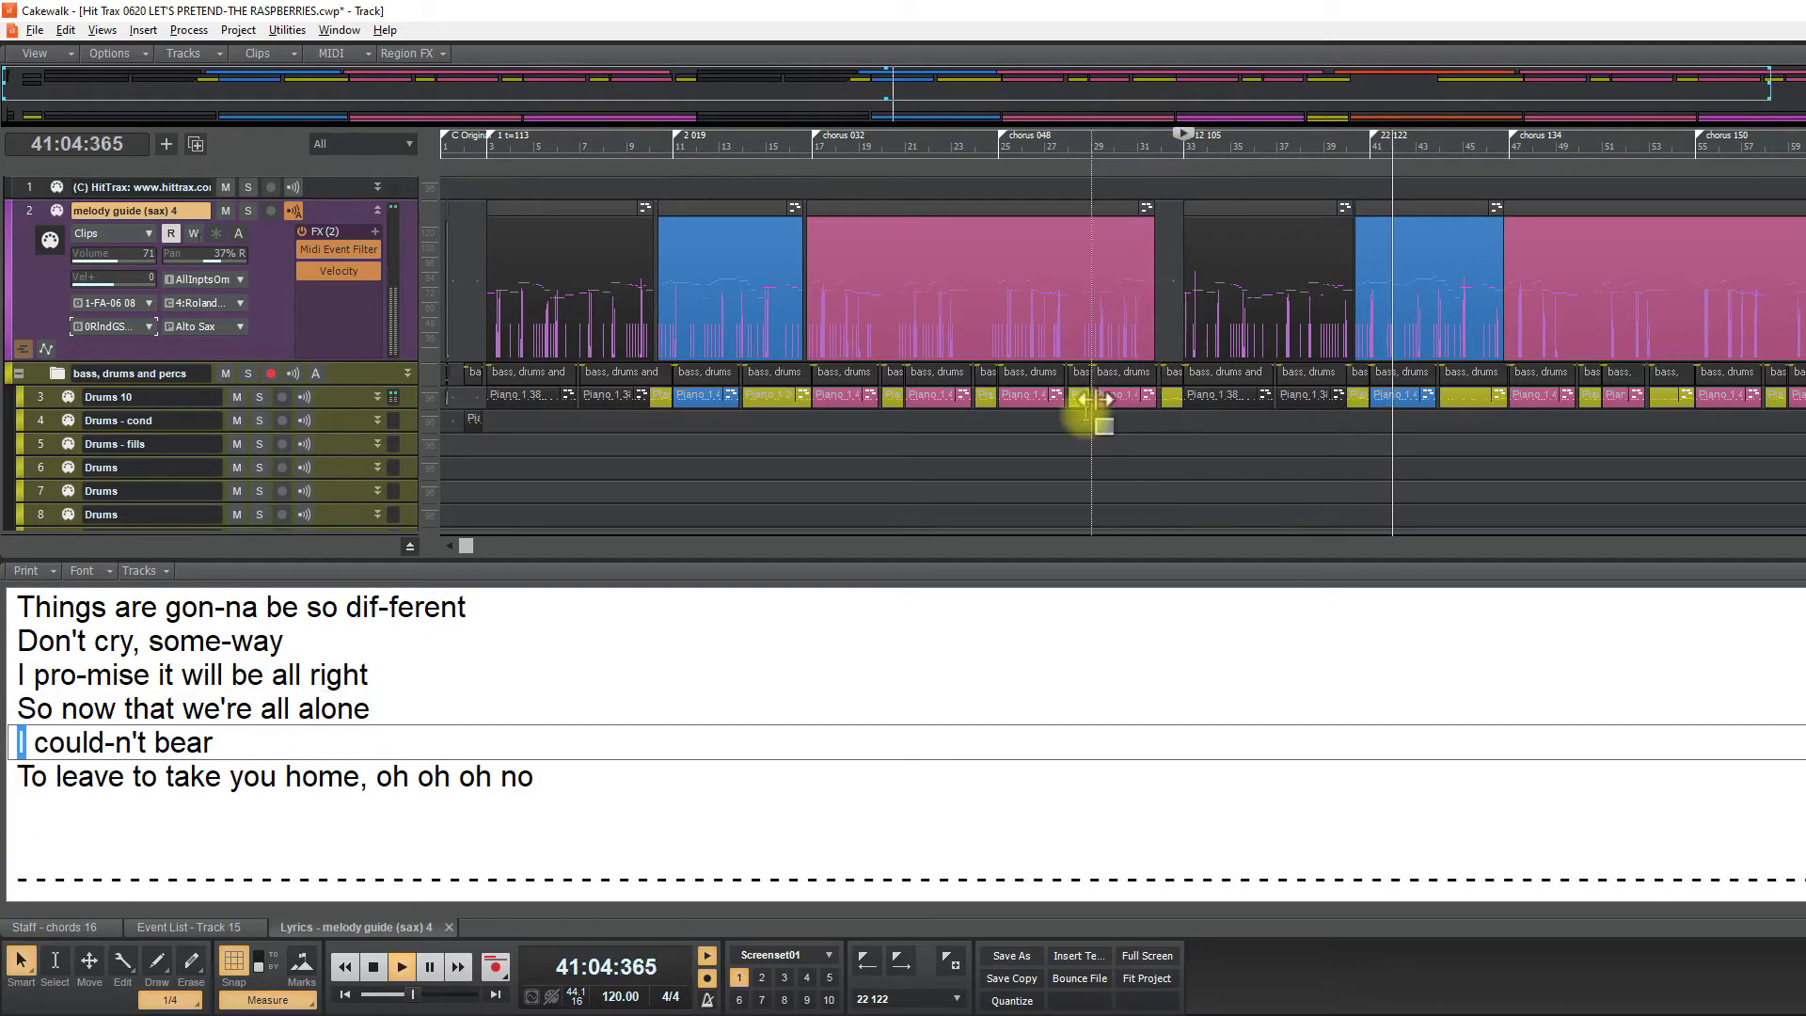
{"action": "key", "text": "space"}
Split 'alone' into 'a-lone' and play from measure 40
{"action": "scroll", "coordinate": [565, 705], "scroll_direction": "down", "scroll_amount": 1}
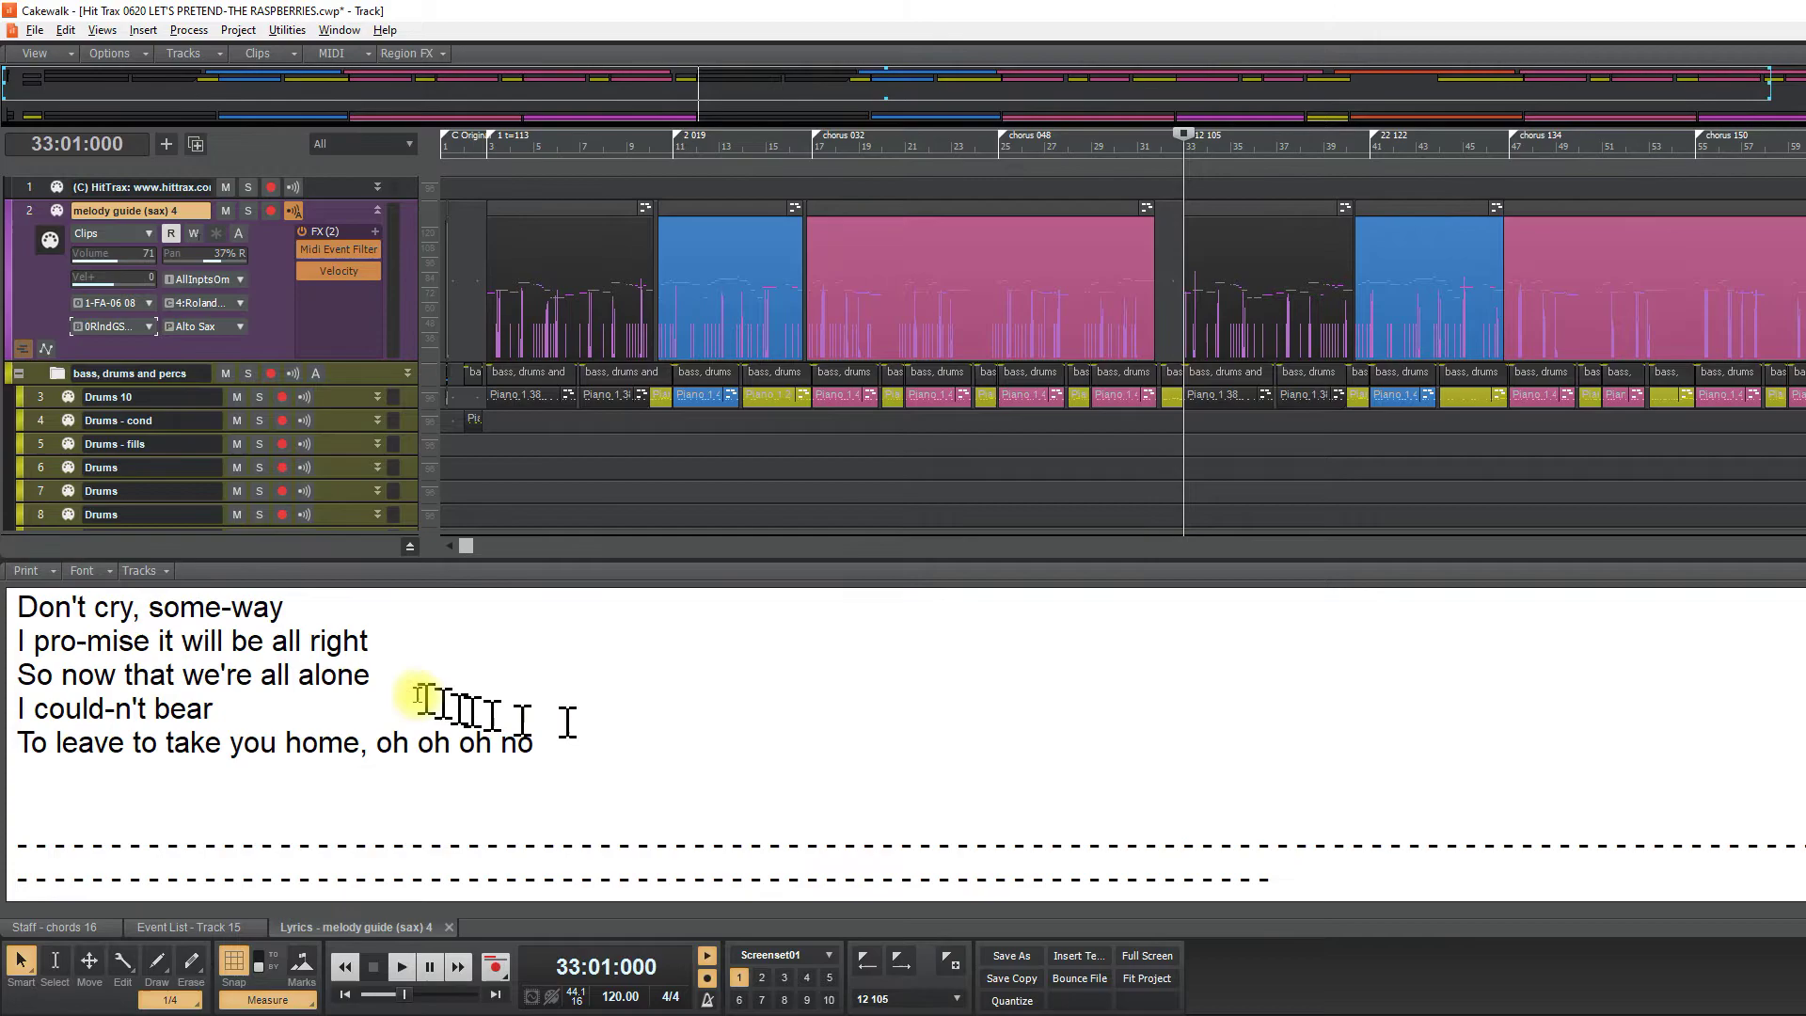
{"action": "left_click", "coordinate": [400, 677]}
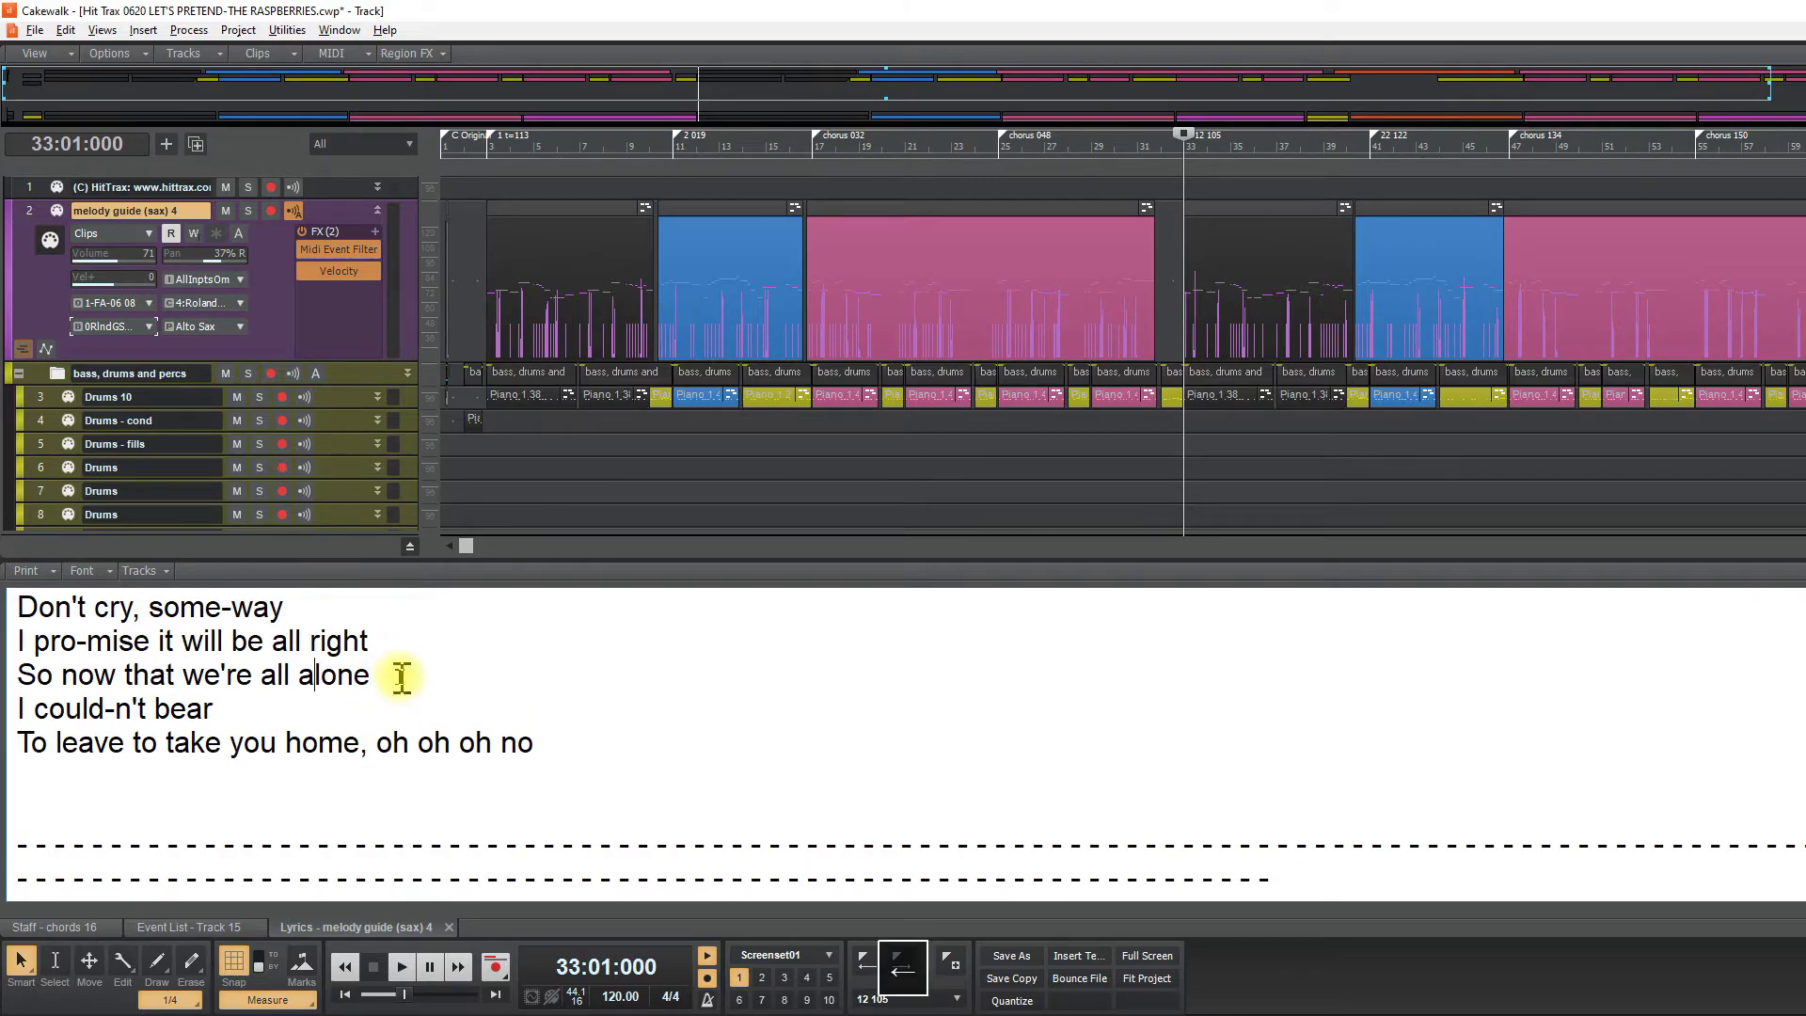
{"action": "key", "text": "Left"}
{"action": "key", "text": "Left"}
{"action": "key", "text": "Left"}
{"action": "key", "text": "Left"}
{"action": "type", "text": "-"}
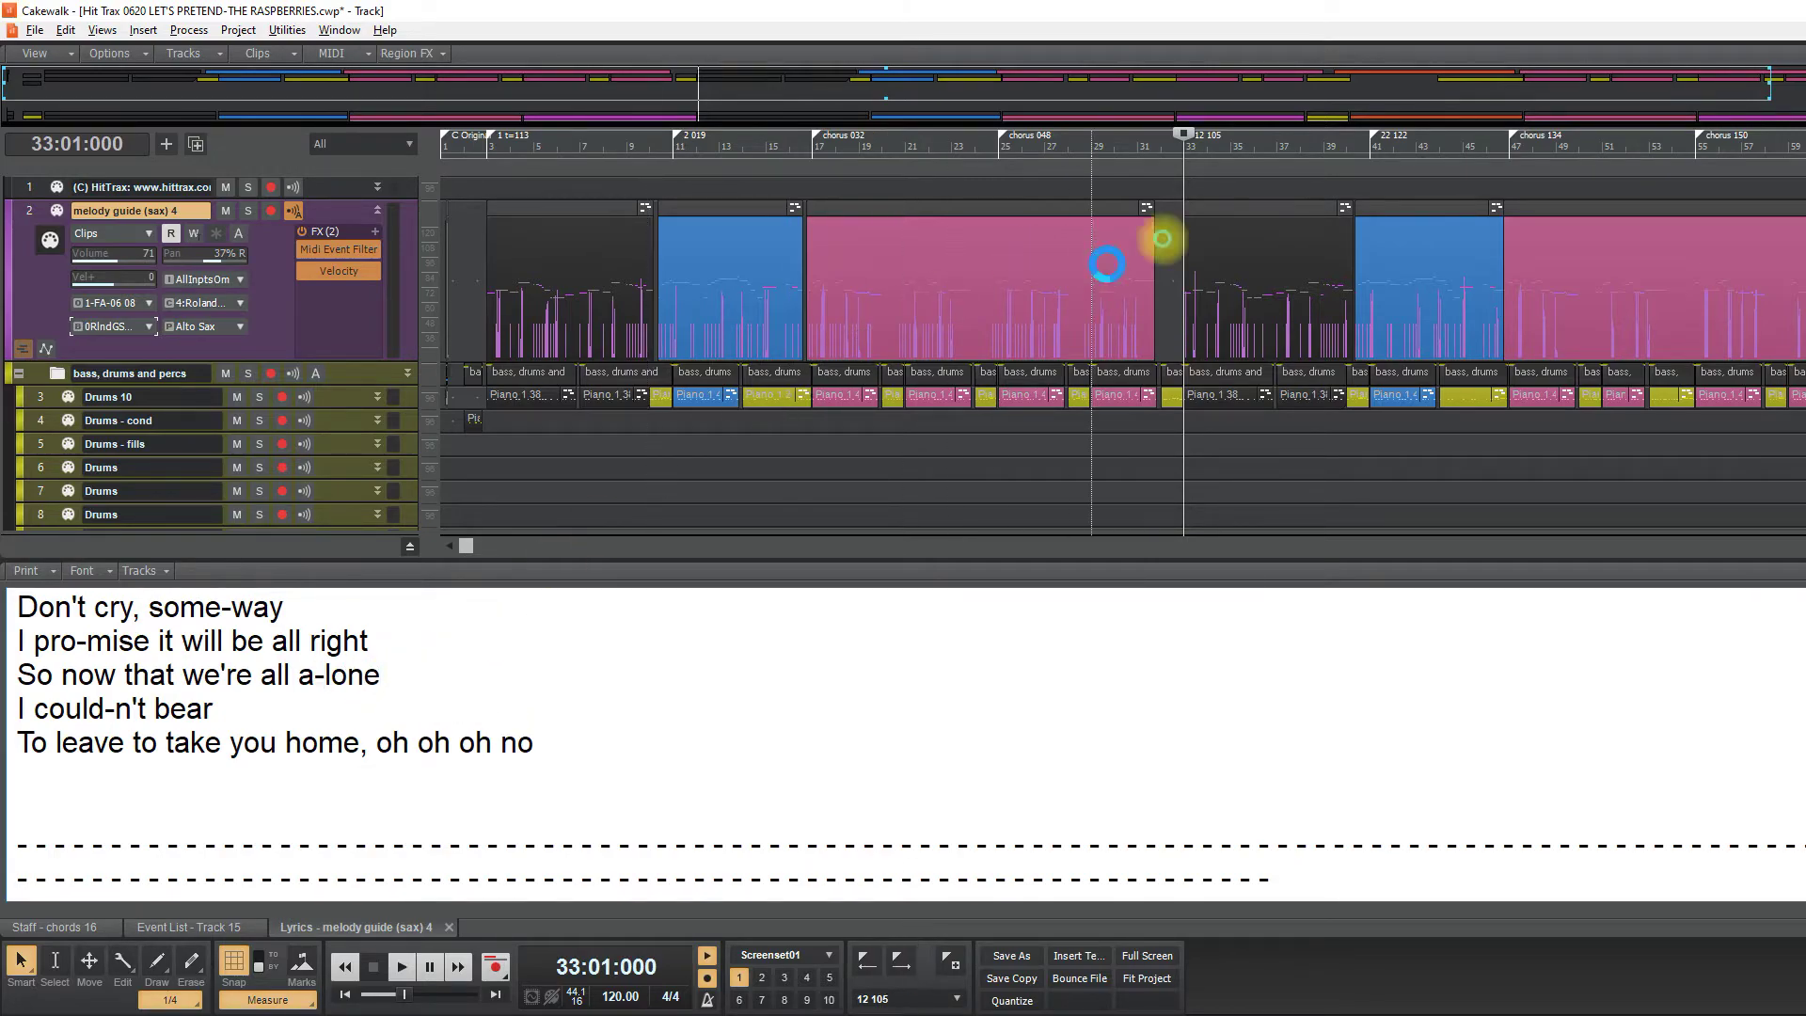
{"action": "left_click", "coordinate": [1346, 160]}
{"action": "key", "text": "space"}
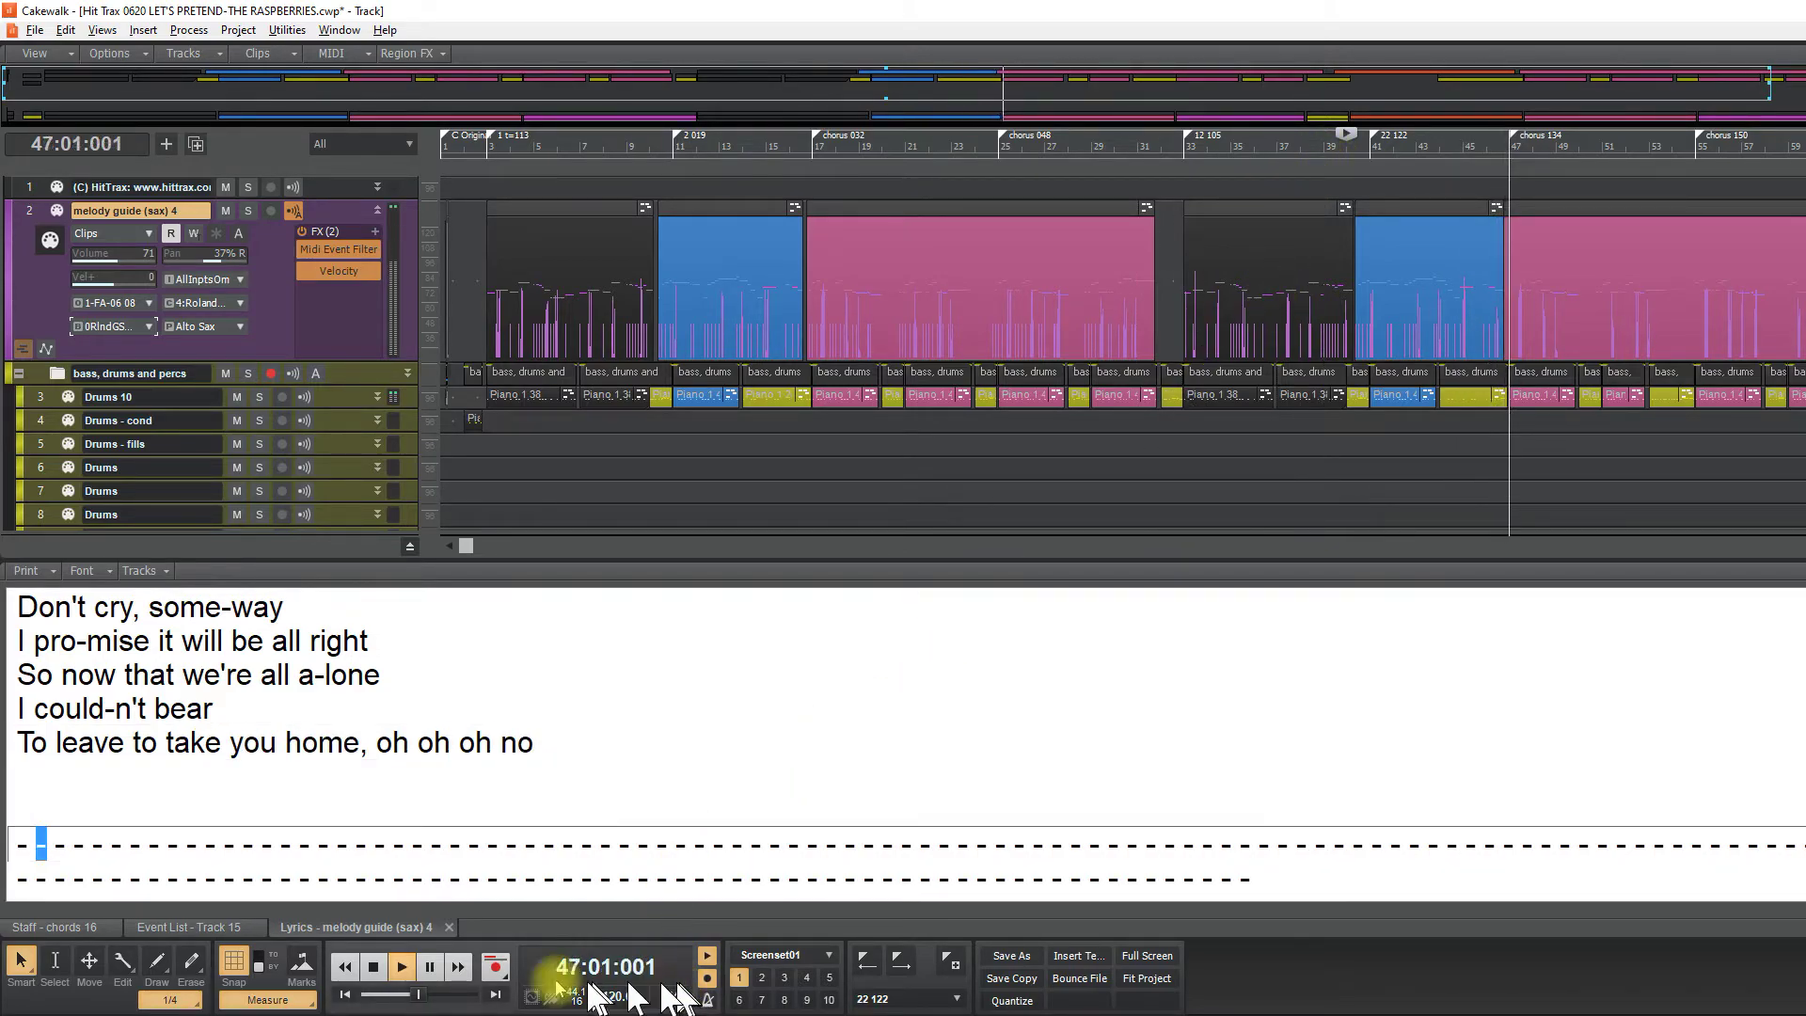
Remove an extra 'oh' from the verse's last line and save the project
{"action": "left_click", "coordinate": [373, 967]}
{"action": "left_click", "coordinate": [503, 842]}
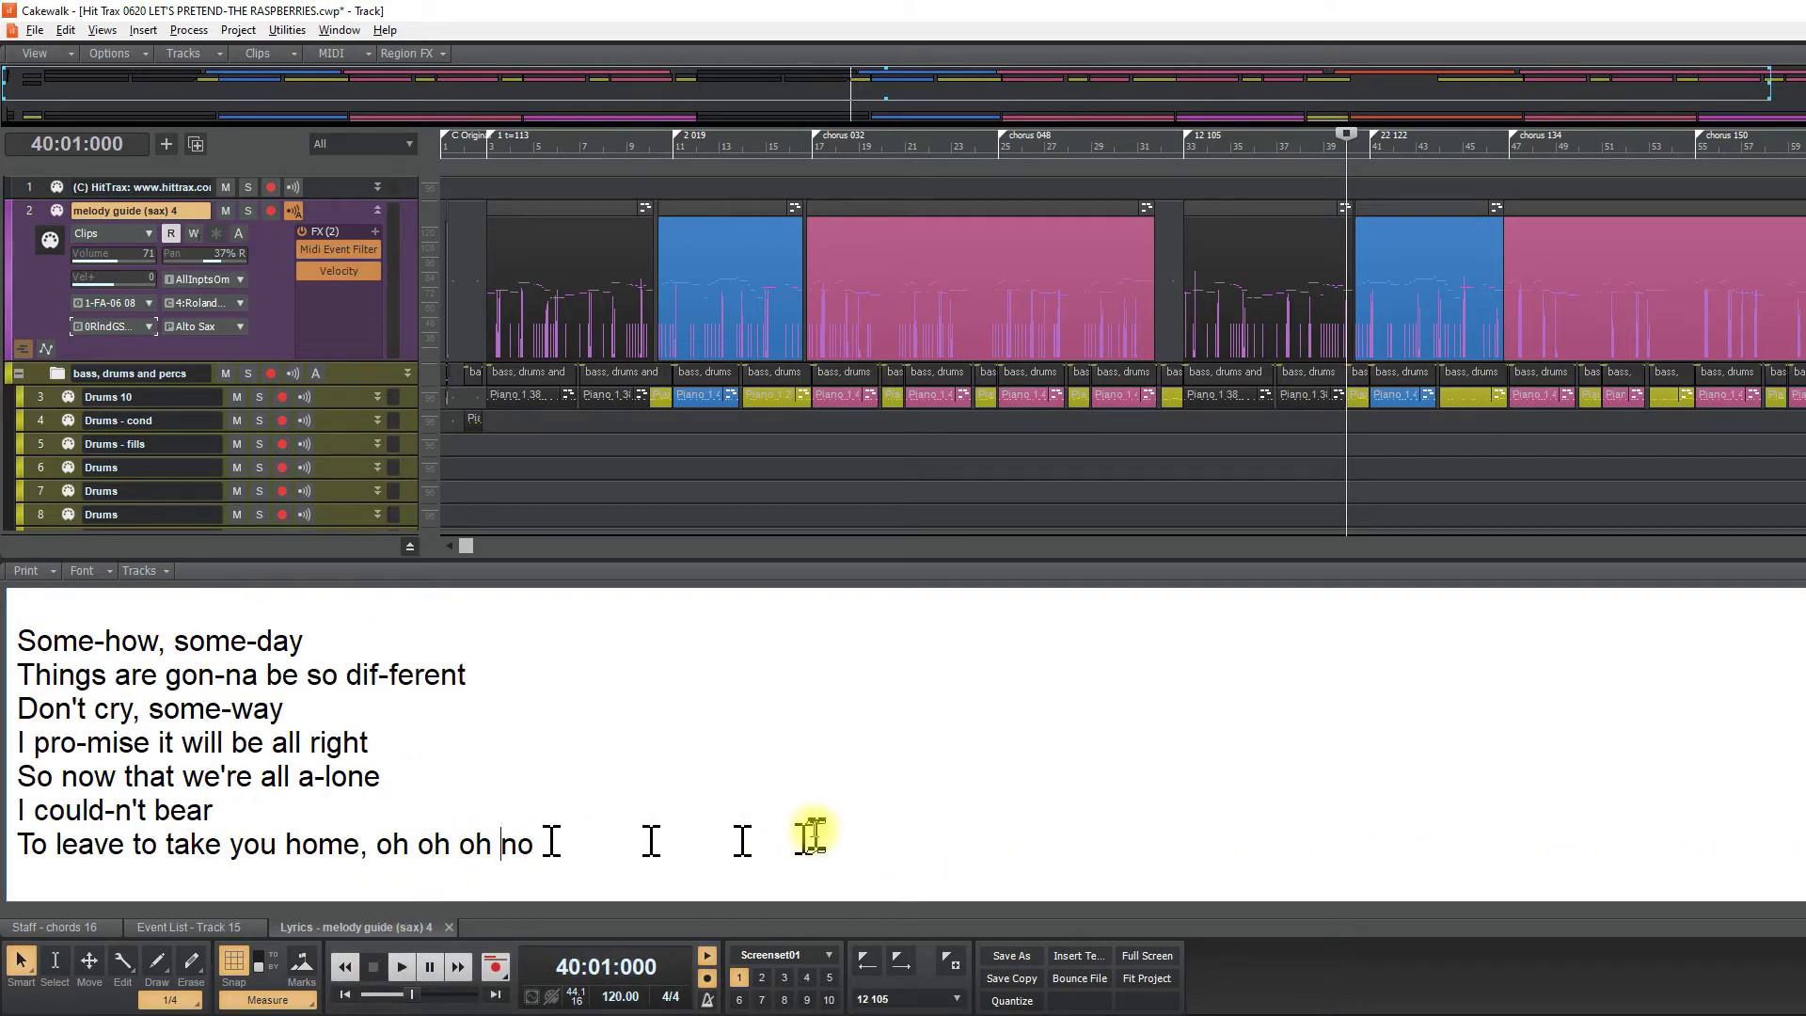
{"action": "key", "text": "BackSpace"}
{"action": "key", "text": "BackSpace"}
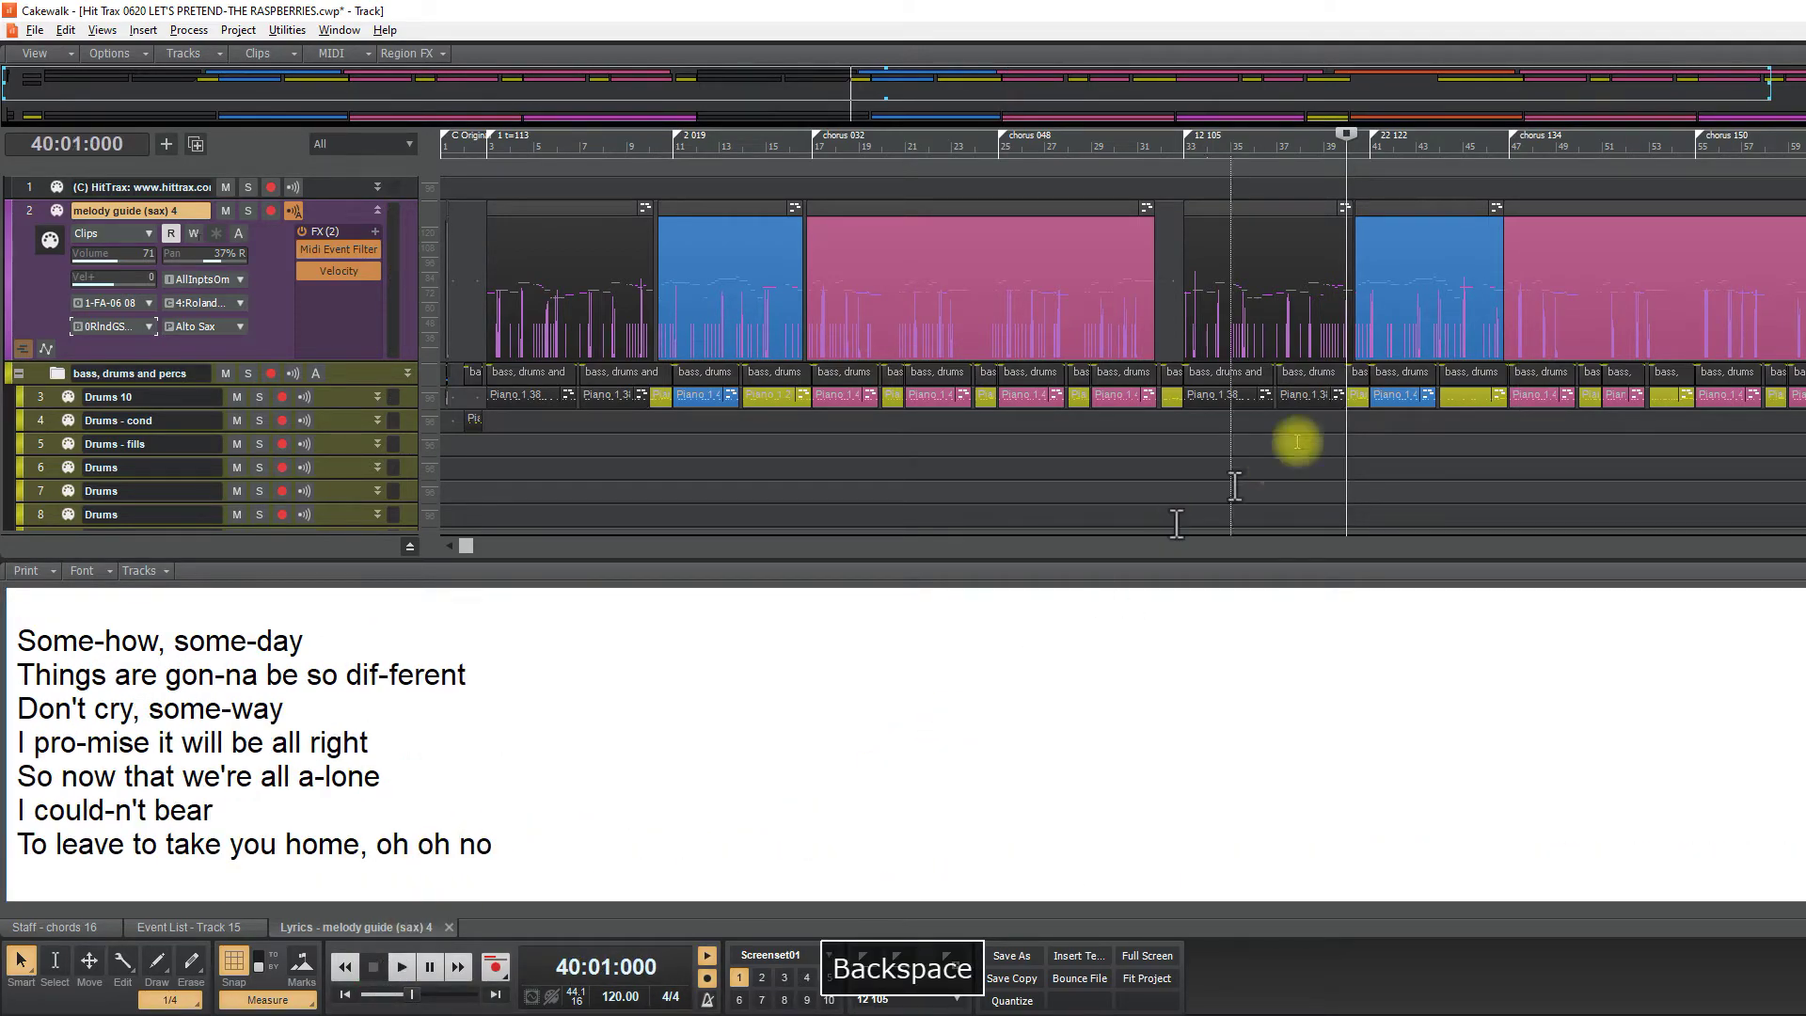
{"action": "scroll", "coordinate": [1535, 275], "scroll_direction": "right", "scroll_amount": 2}
{"action": "left_click", "coordinate": [1533, 279]}
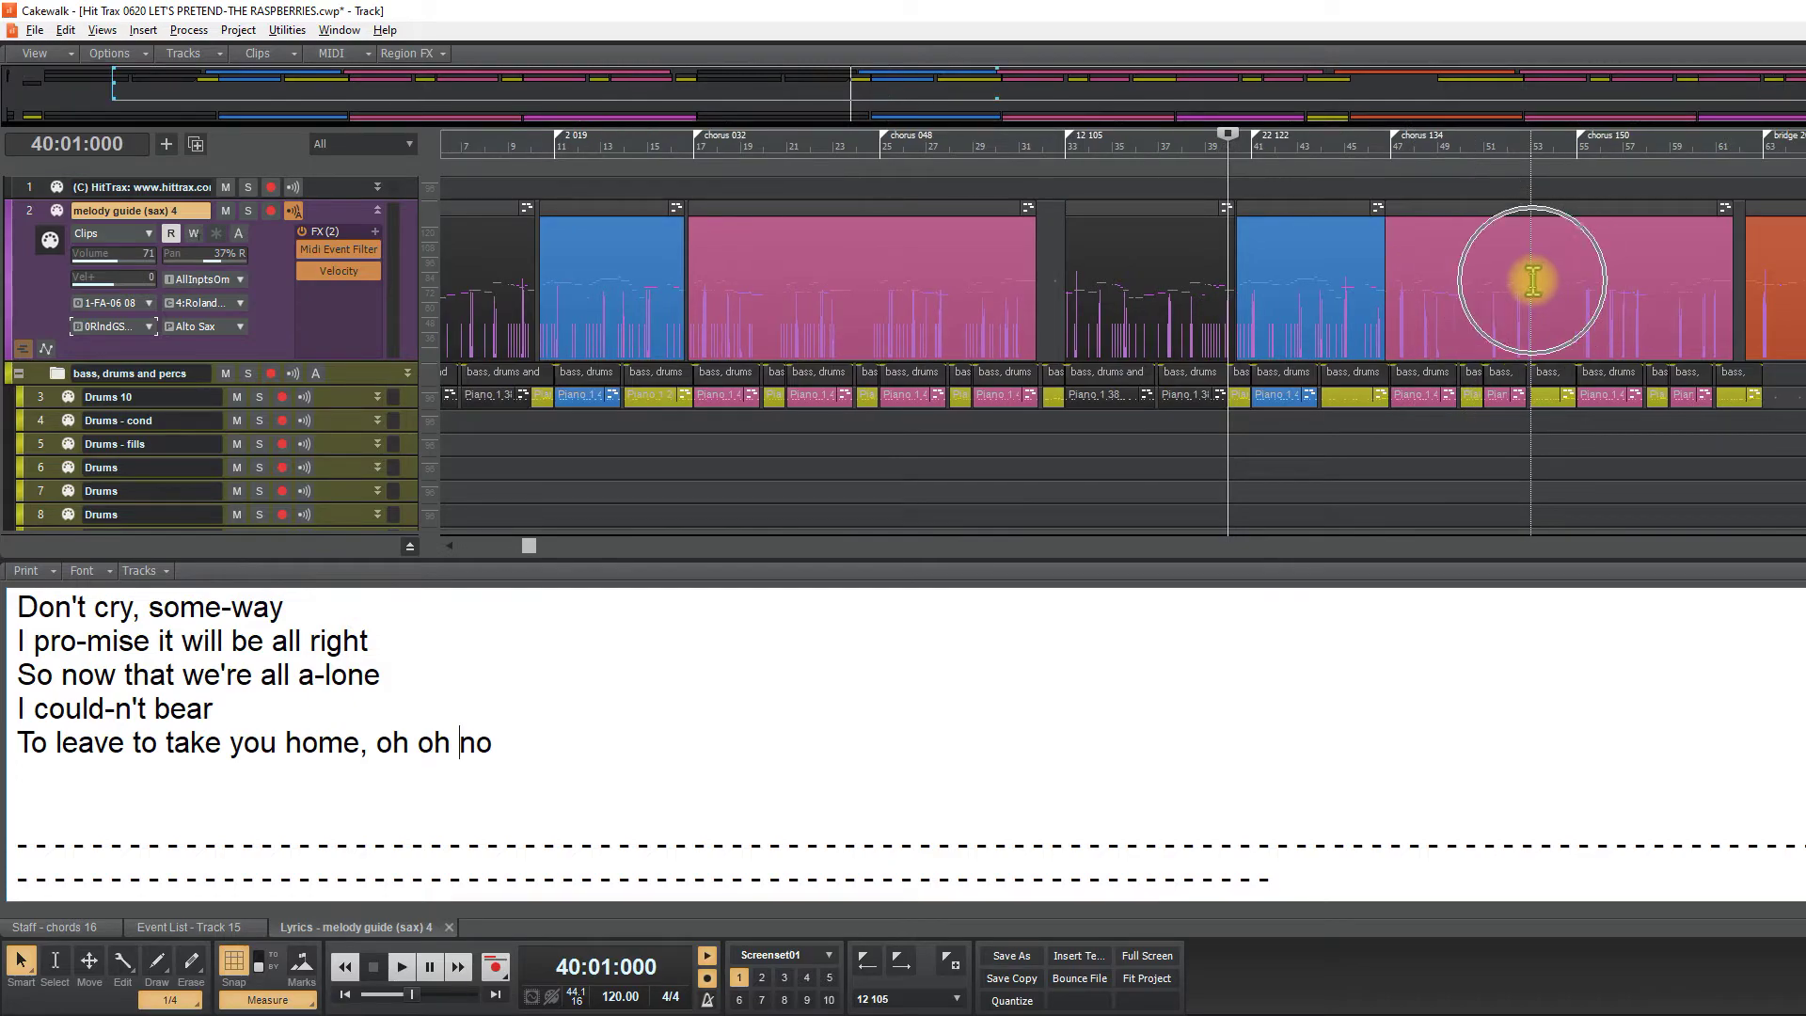
{"action": "key", "text": "ctrl+s"}
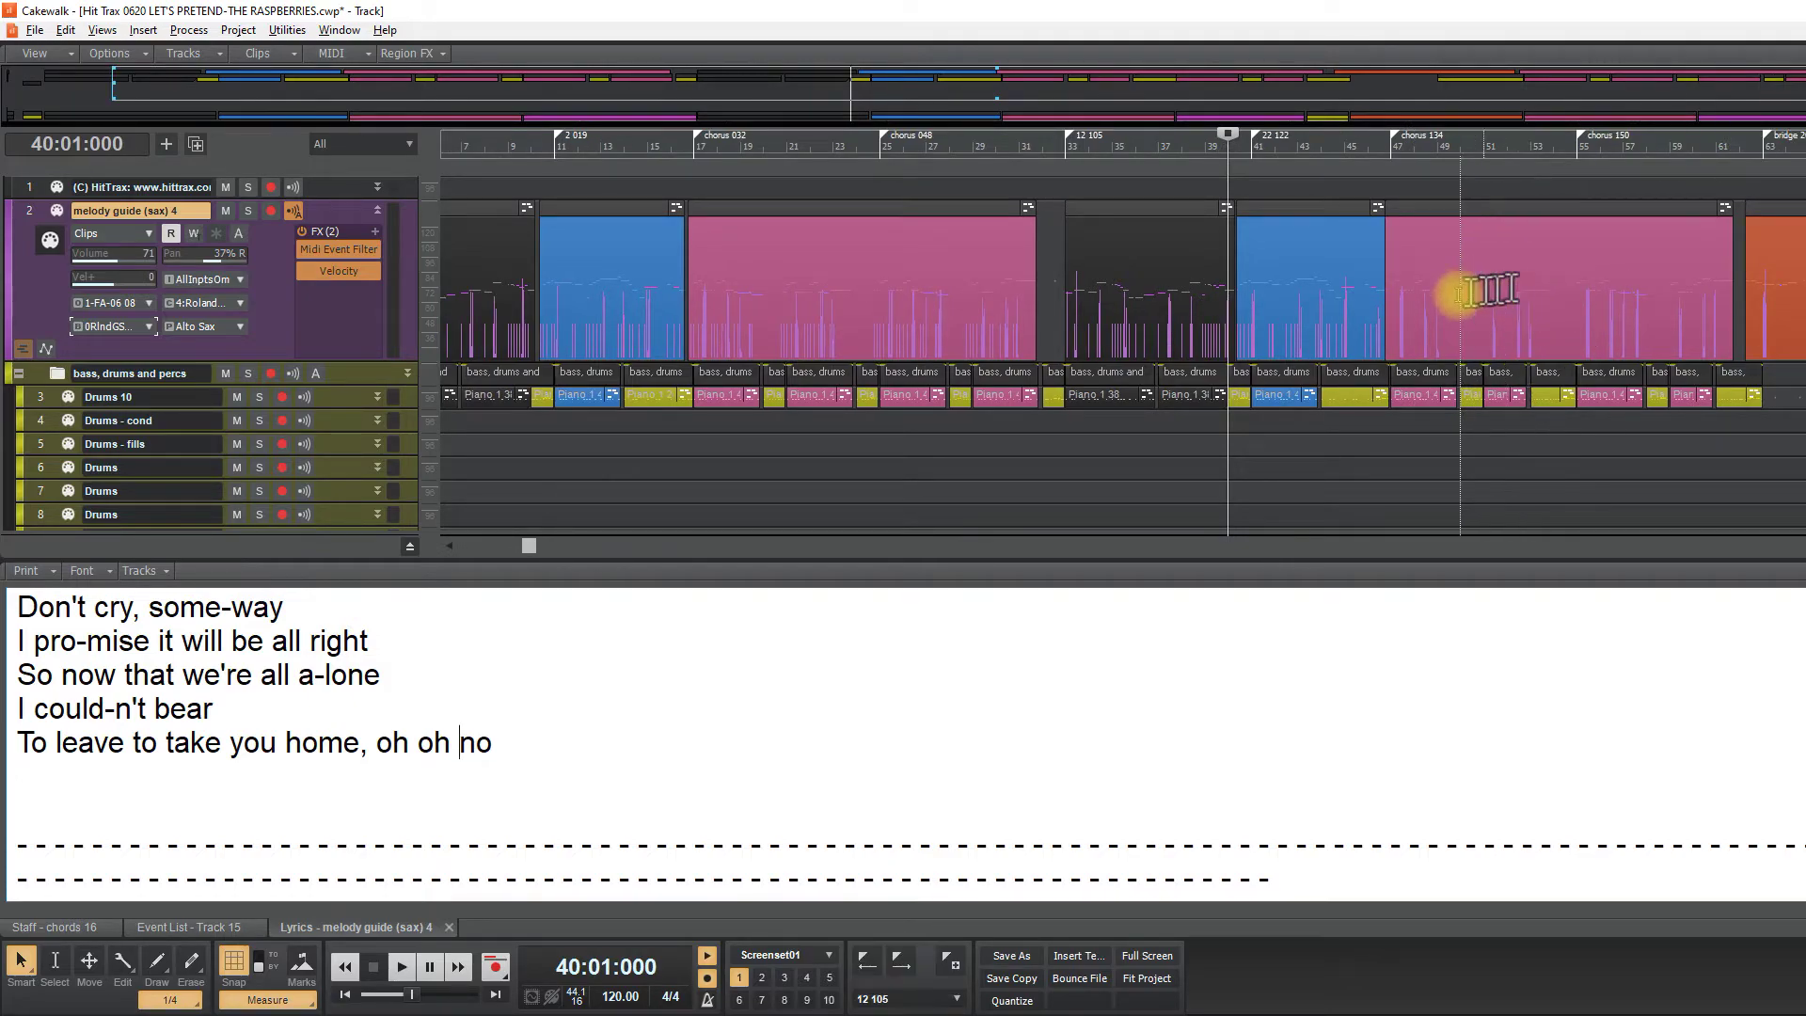
{"action": "left_click", "coordinate": [1037, 254]}
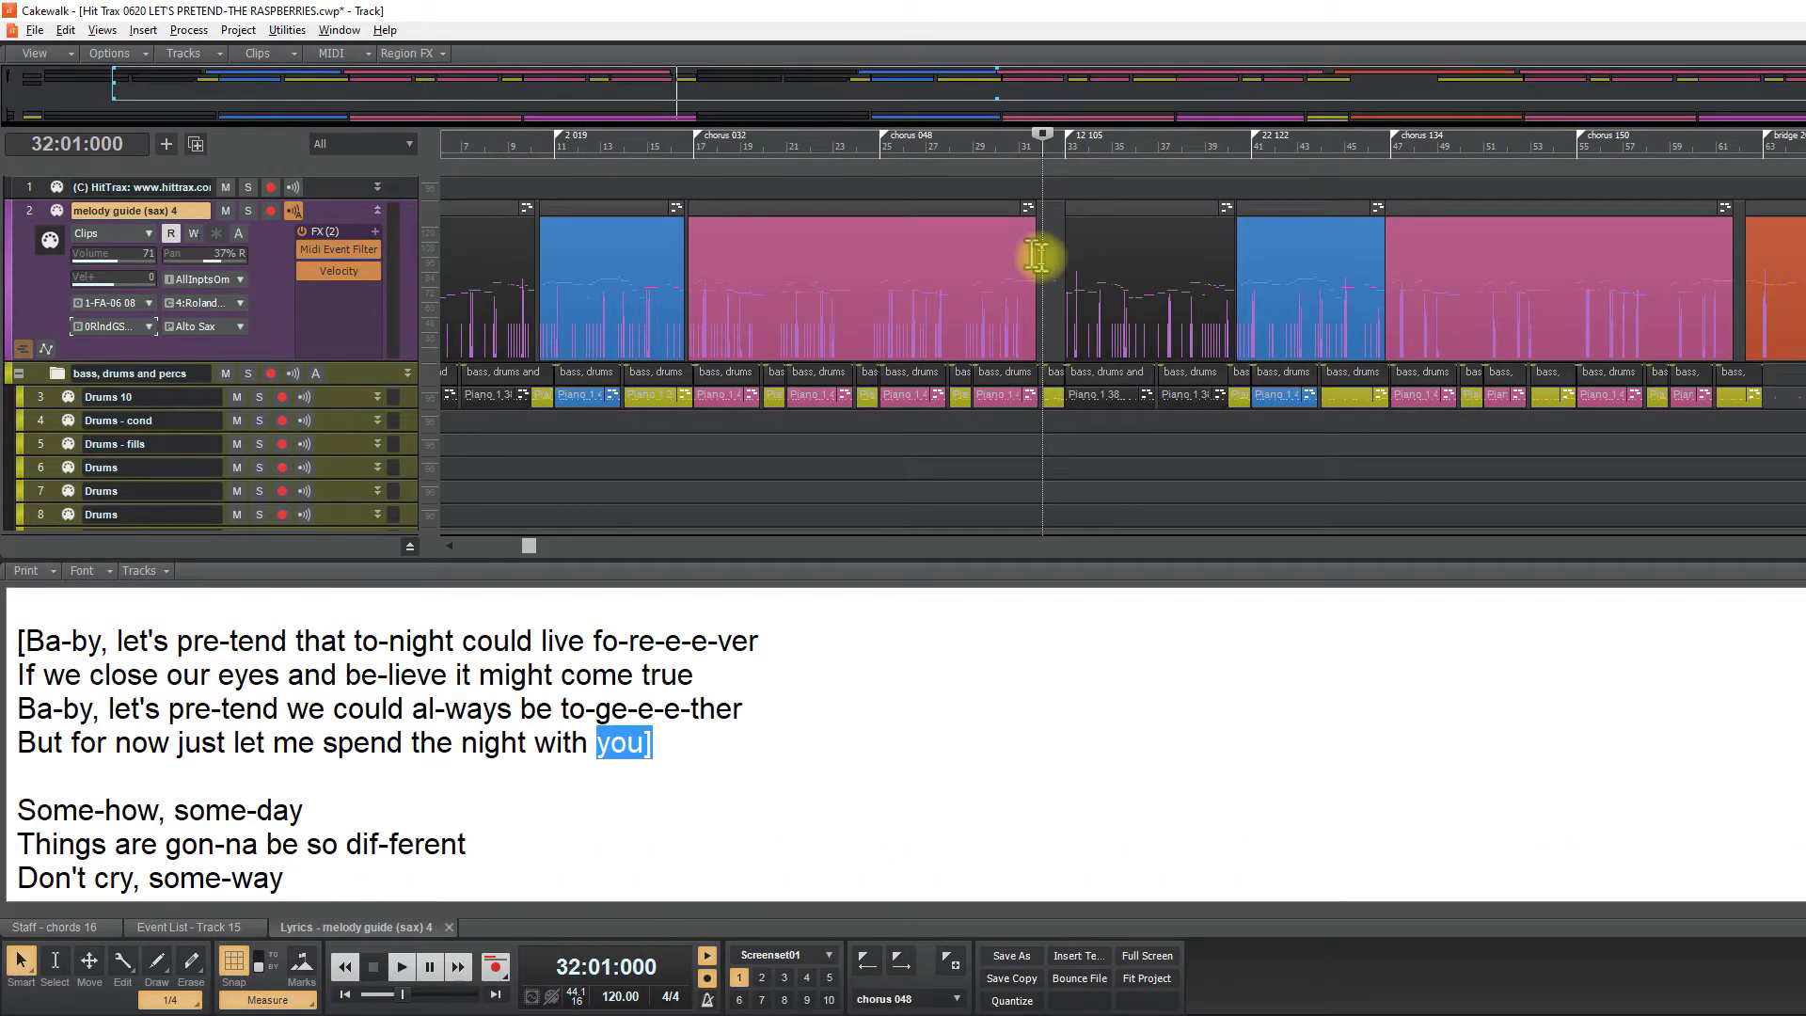
{"action": "key", "text": "ctrl+s"}
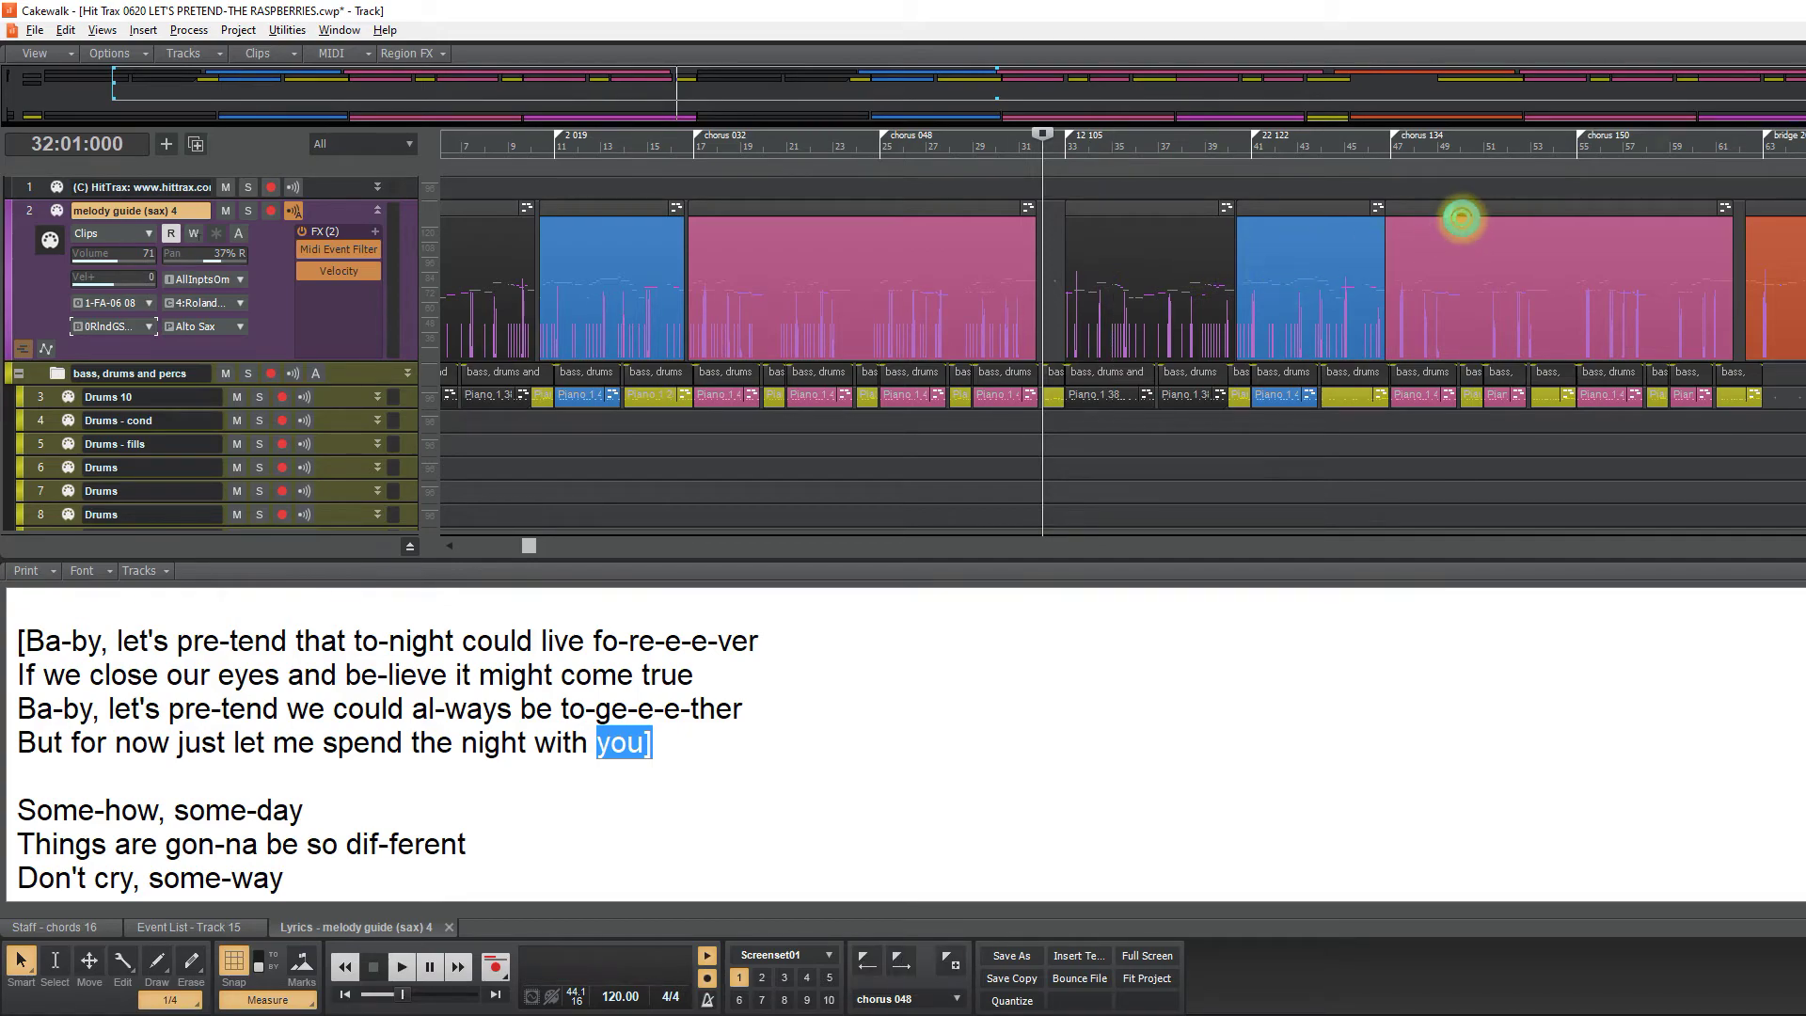
Replace the bar-47 melody guide chorus clip with a copy of chorus 048 from bar 17
{"action": "left_click", "coordinate": [1463, 216]}
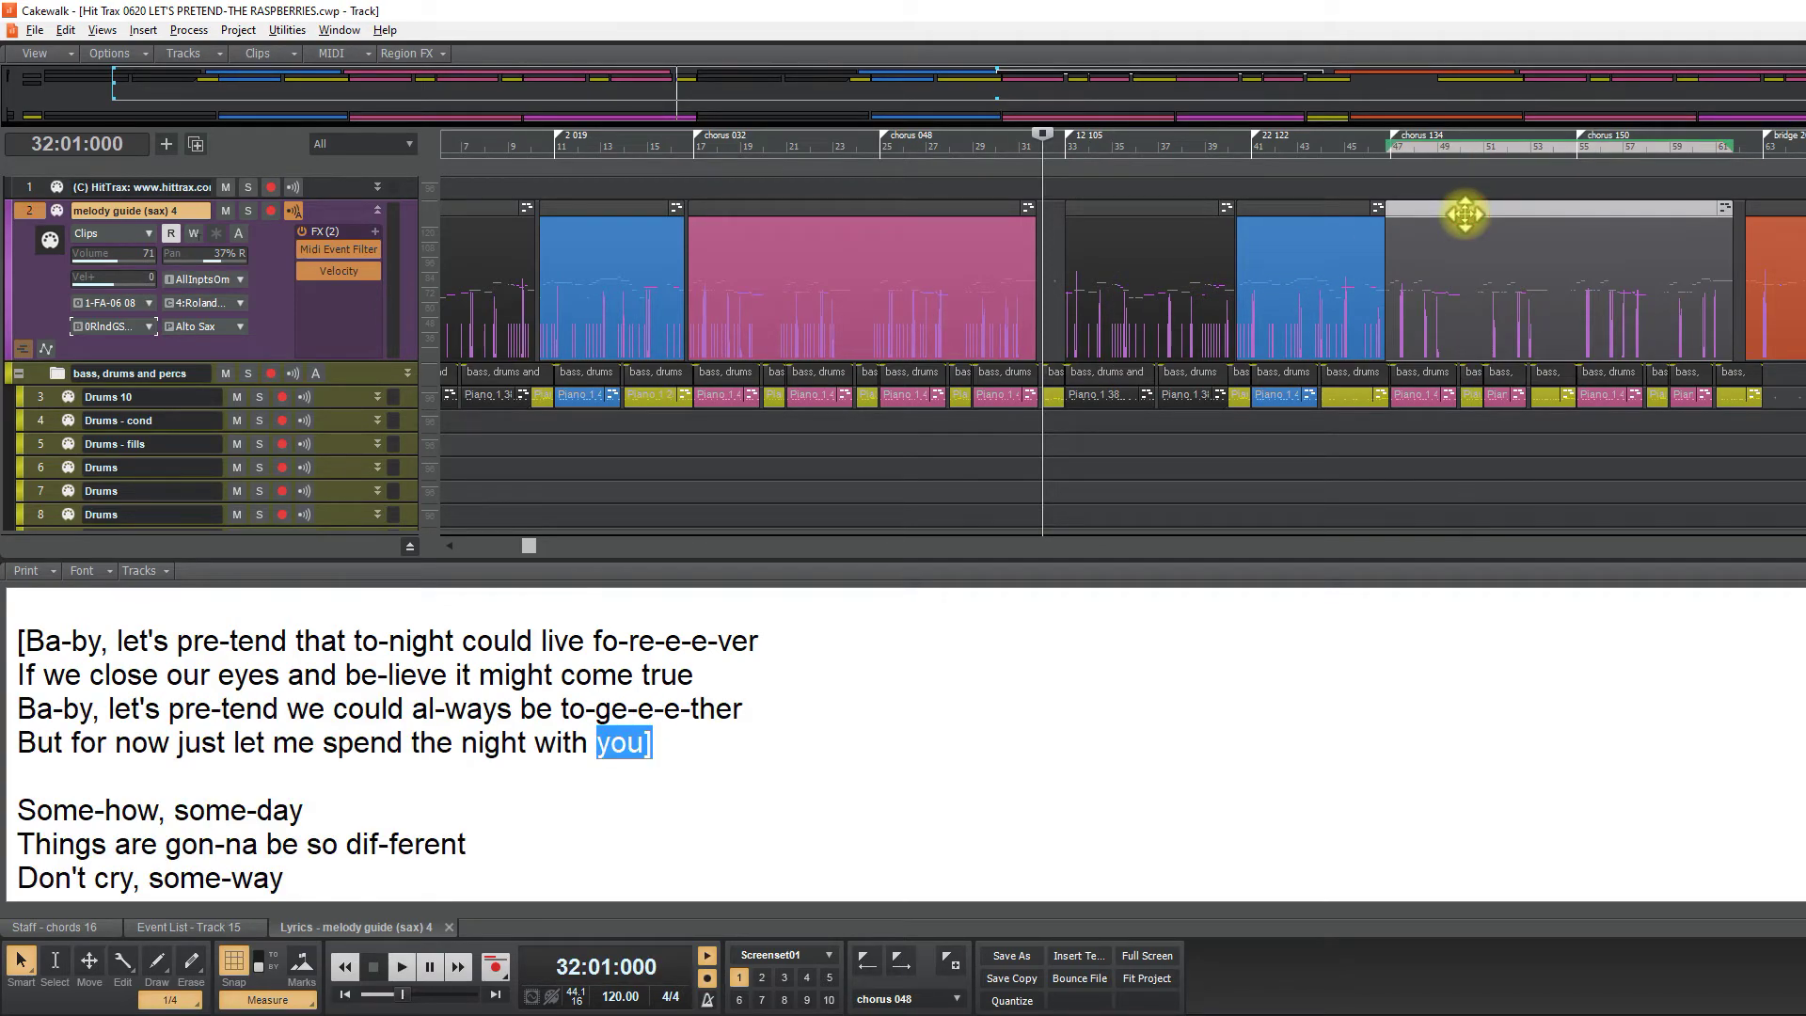
{"action": "key", "text": "Delete"}
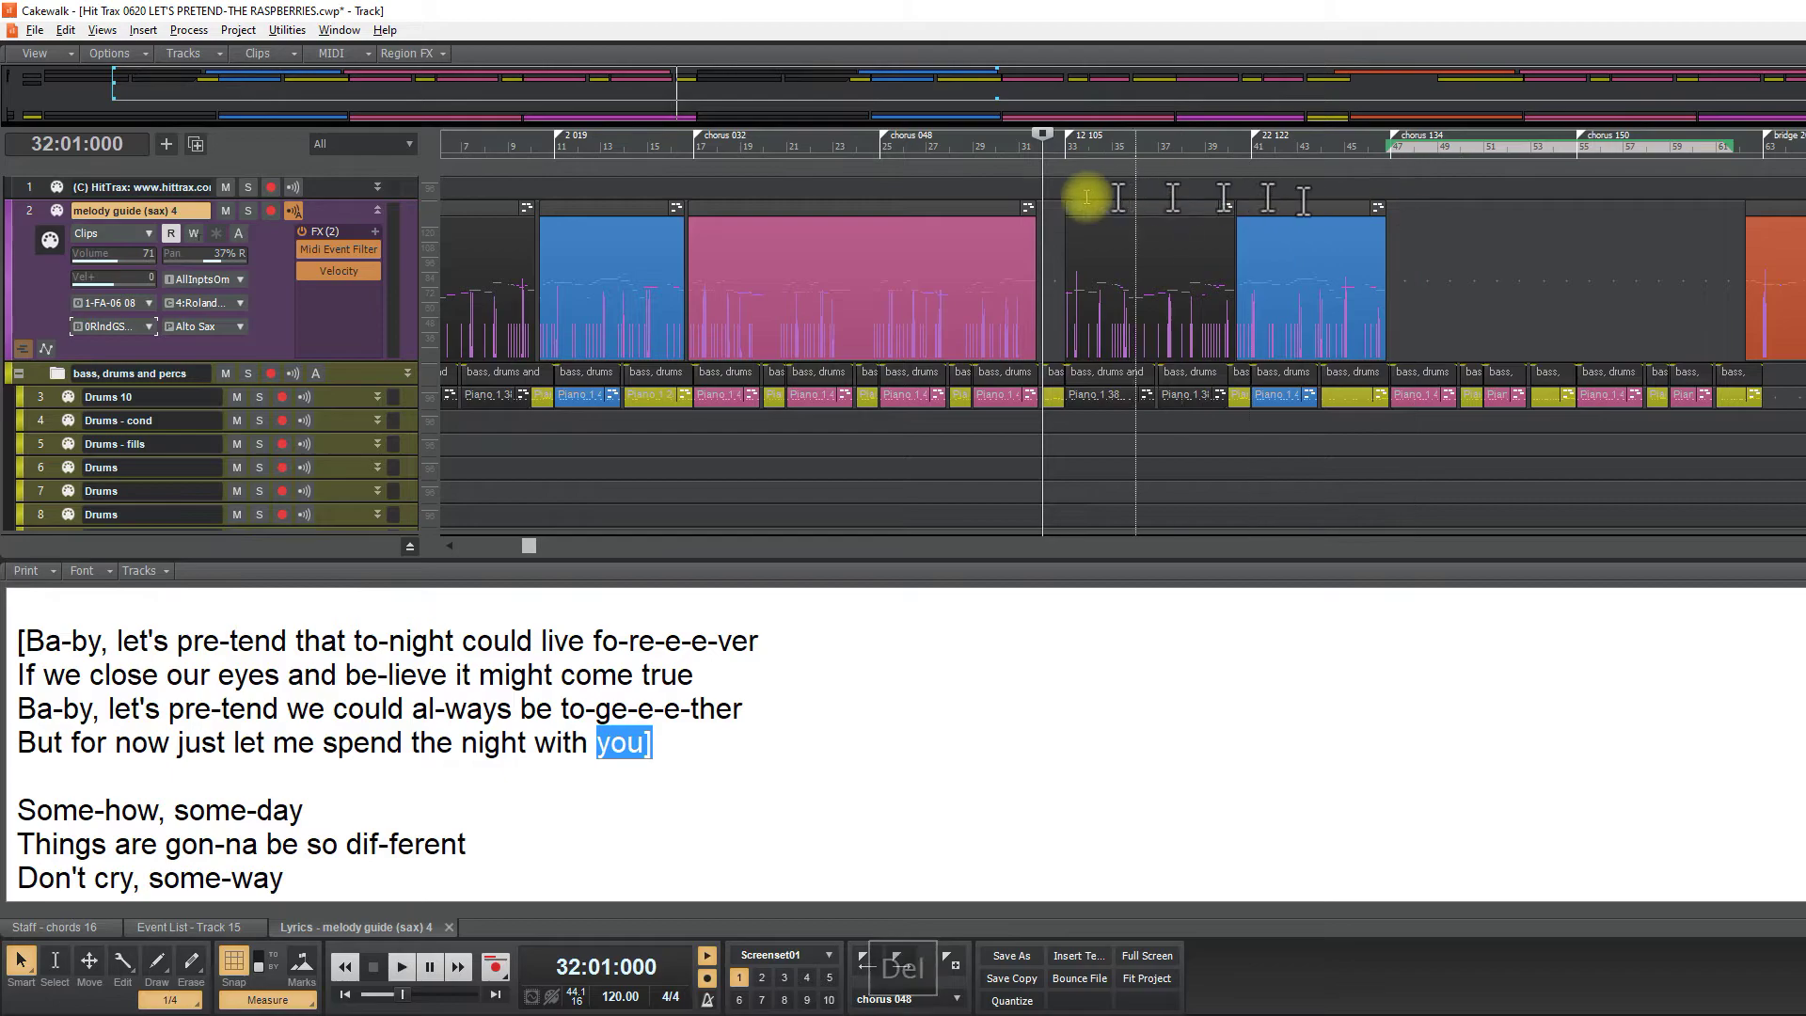
{"action": "left_click", "coordinate": [908, 208]}
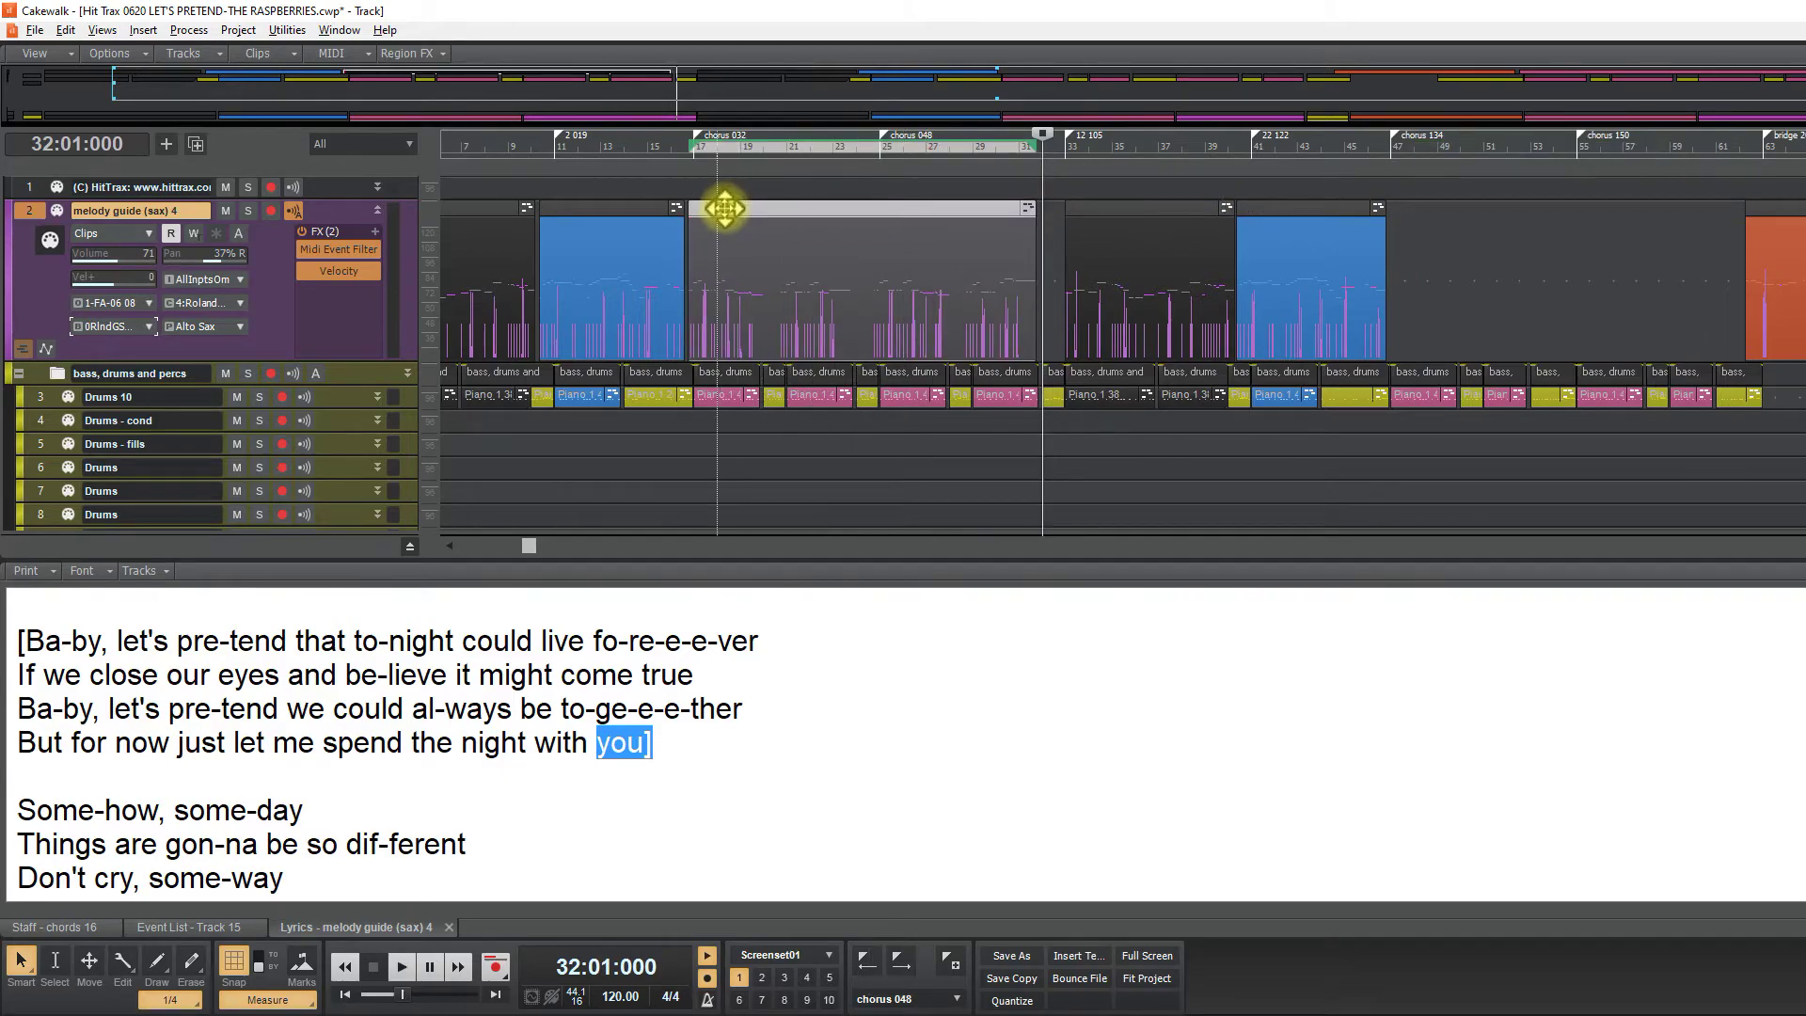
{"action": "left_click_drag", "start_coordinate": [725, 209], "coordinate": [1429, 237]}
Delete the empty lyric line, set the playback position to bar 62, and save
{"action": "scroll", "coordinate": [781, 655], "scroll_direction": "up", "scroll_amount": 1}
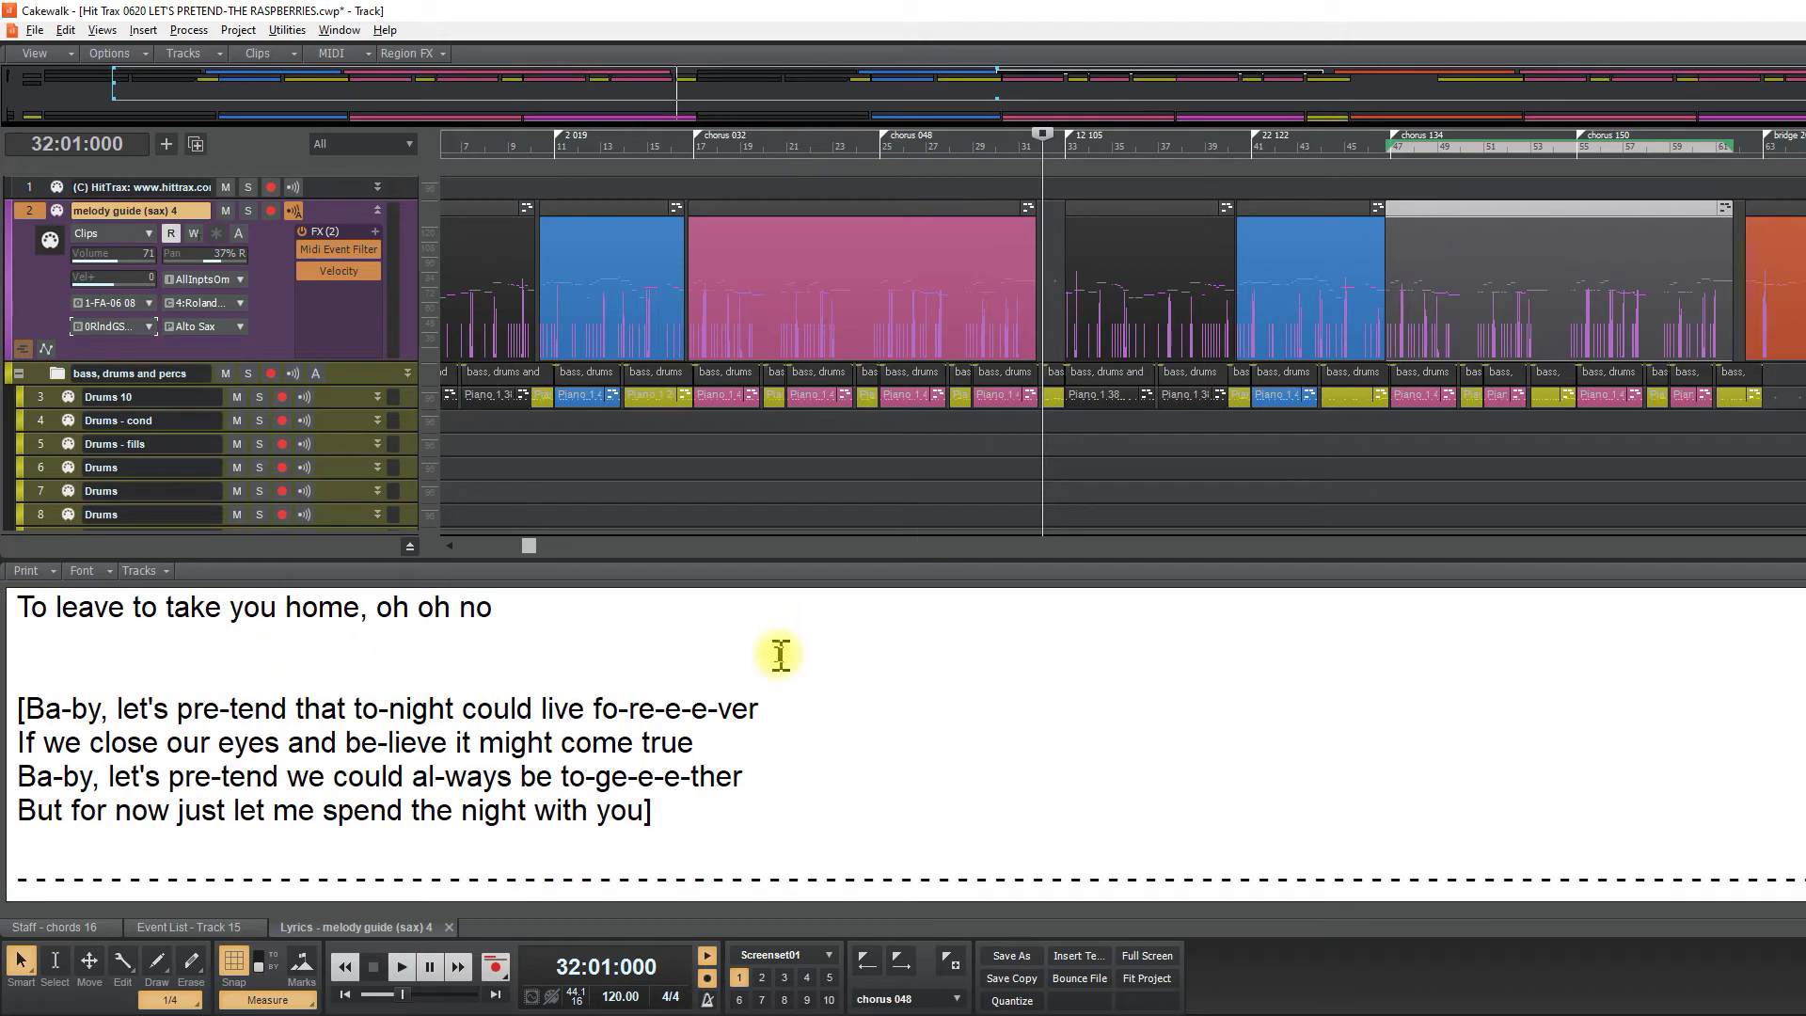
{"action": "left_click", "coordinate": [621, 651]}
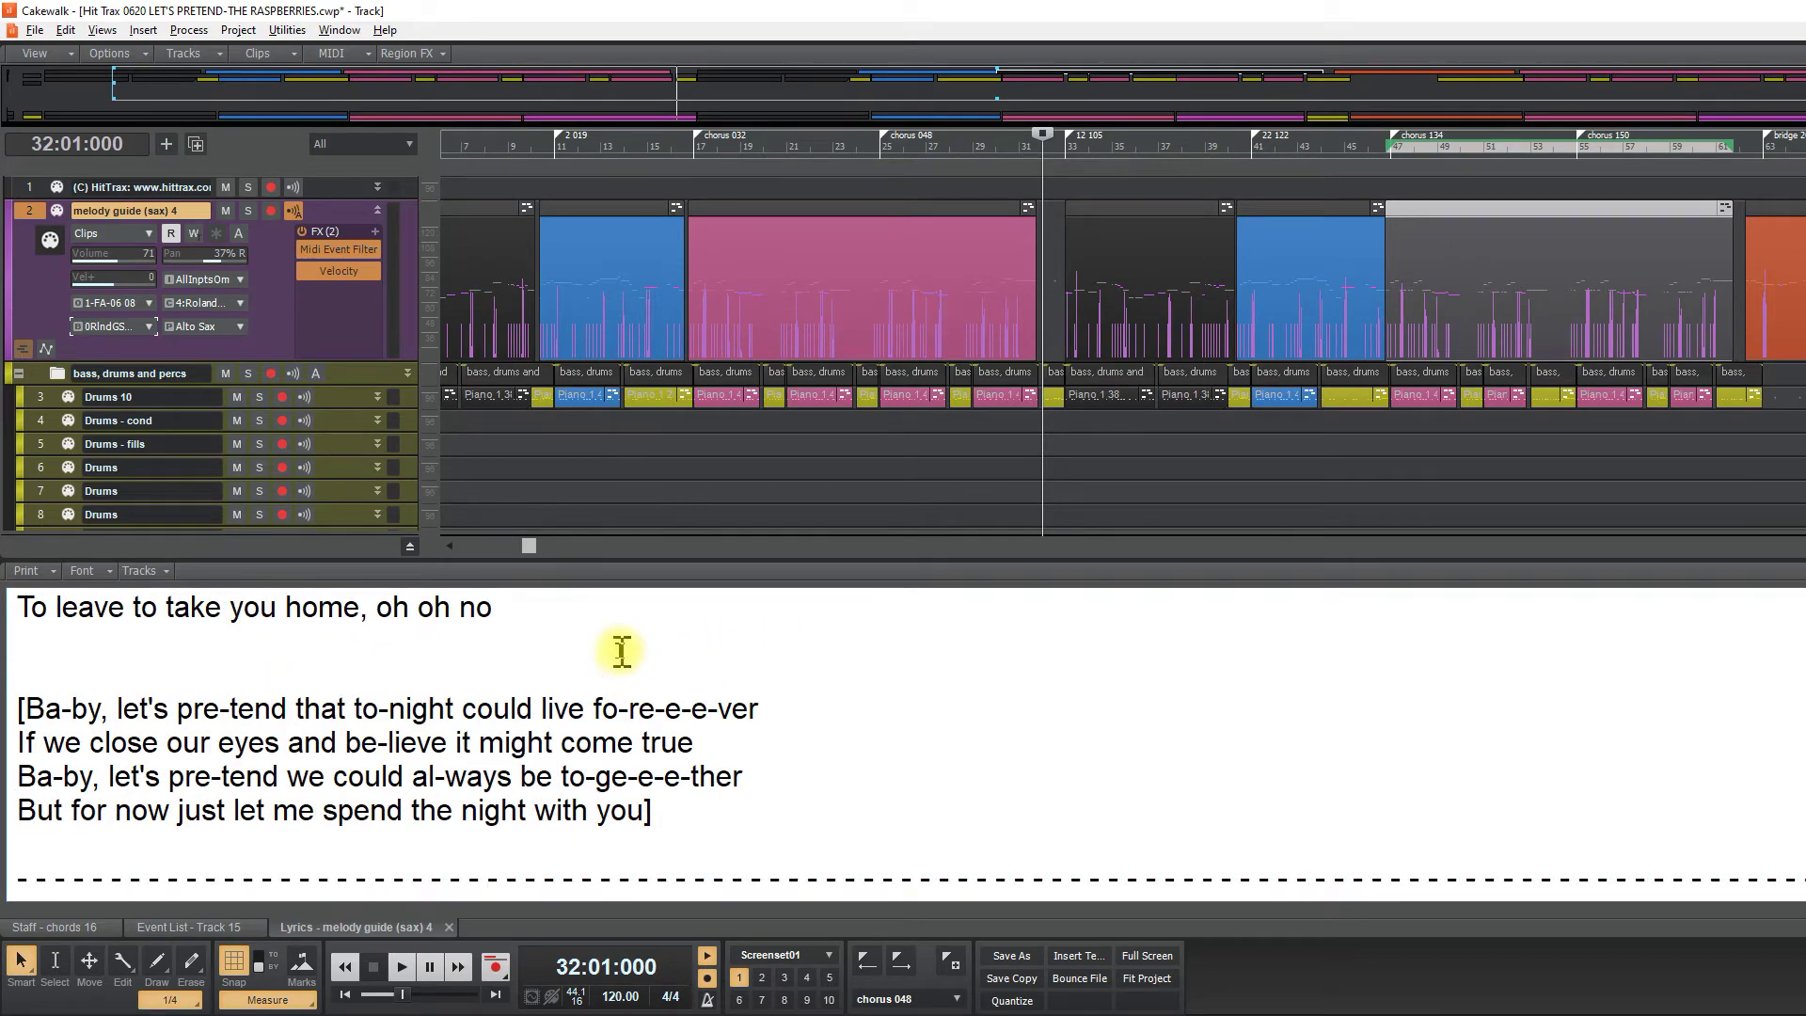
{"action": "key", "text": "Delete"}
{"action": "left_click", "coordinate": [1648, 171]}
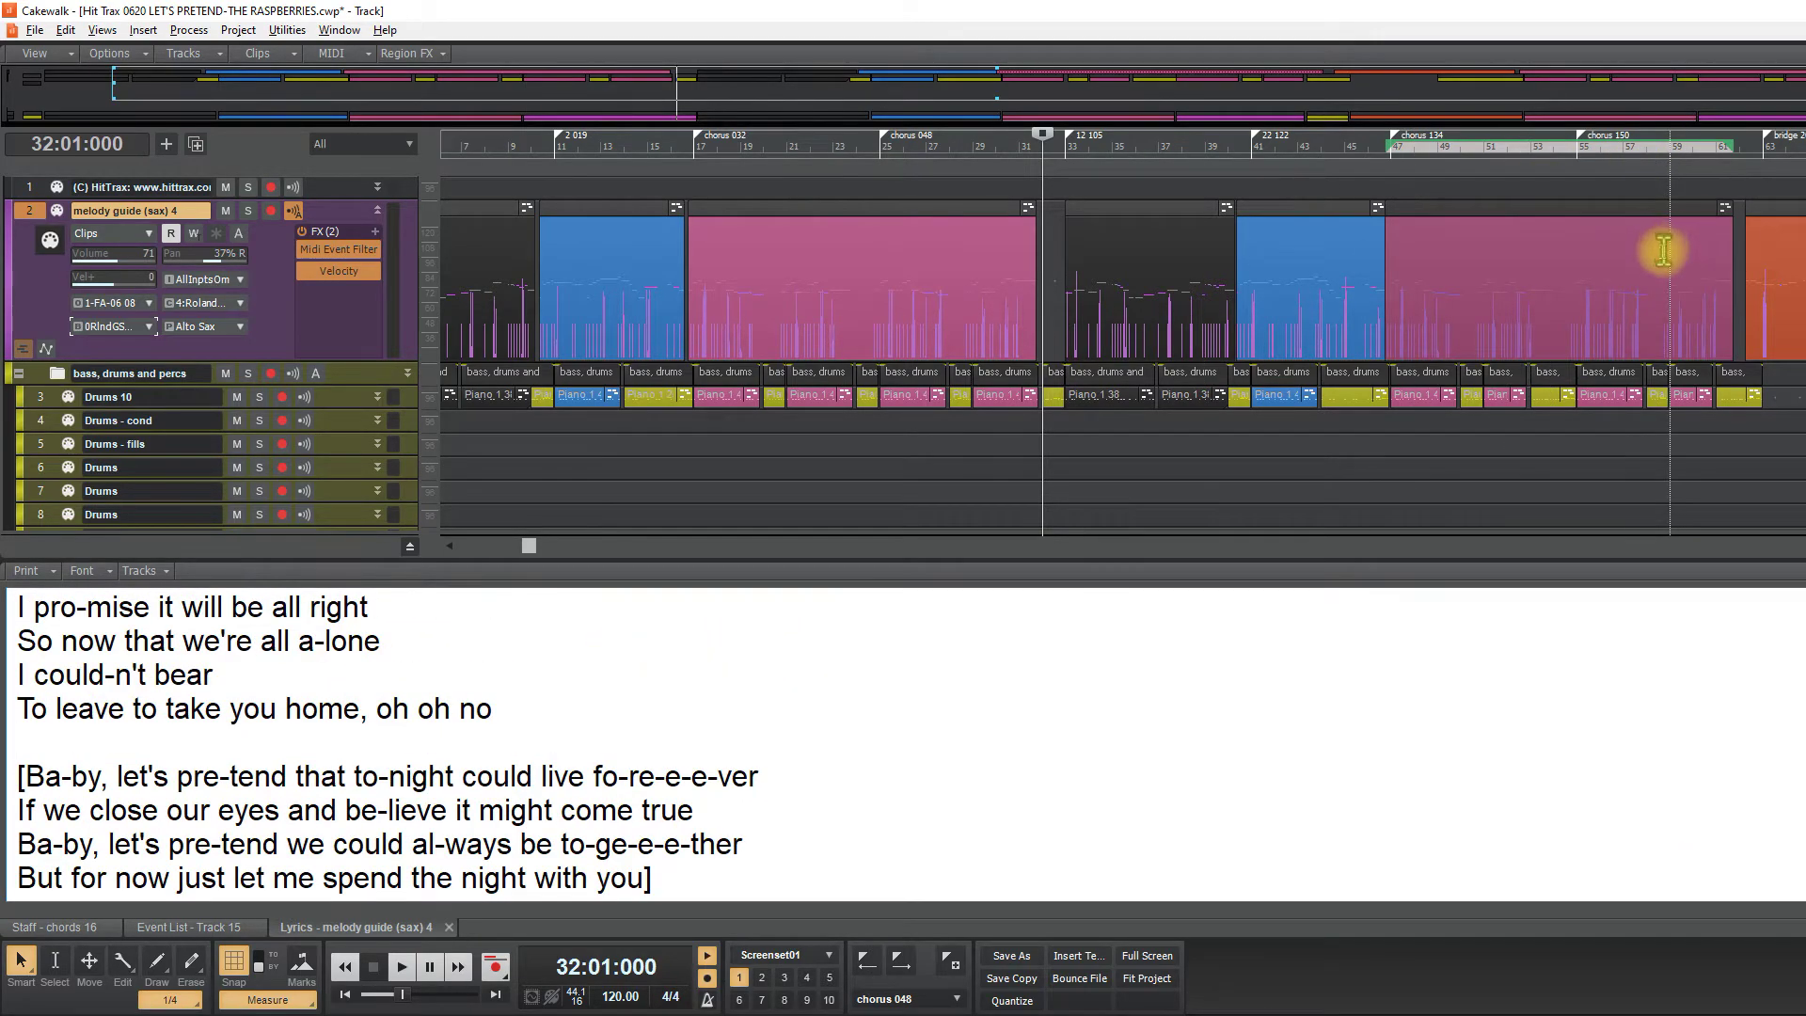
{"action": "scroll", "coordinate": [1663, 249], "scroll_direction": "right", "scroll_amount": 5}
{"action": "left_click", "coordinate": [1260, 151]}
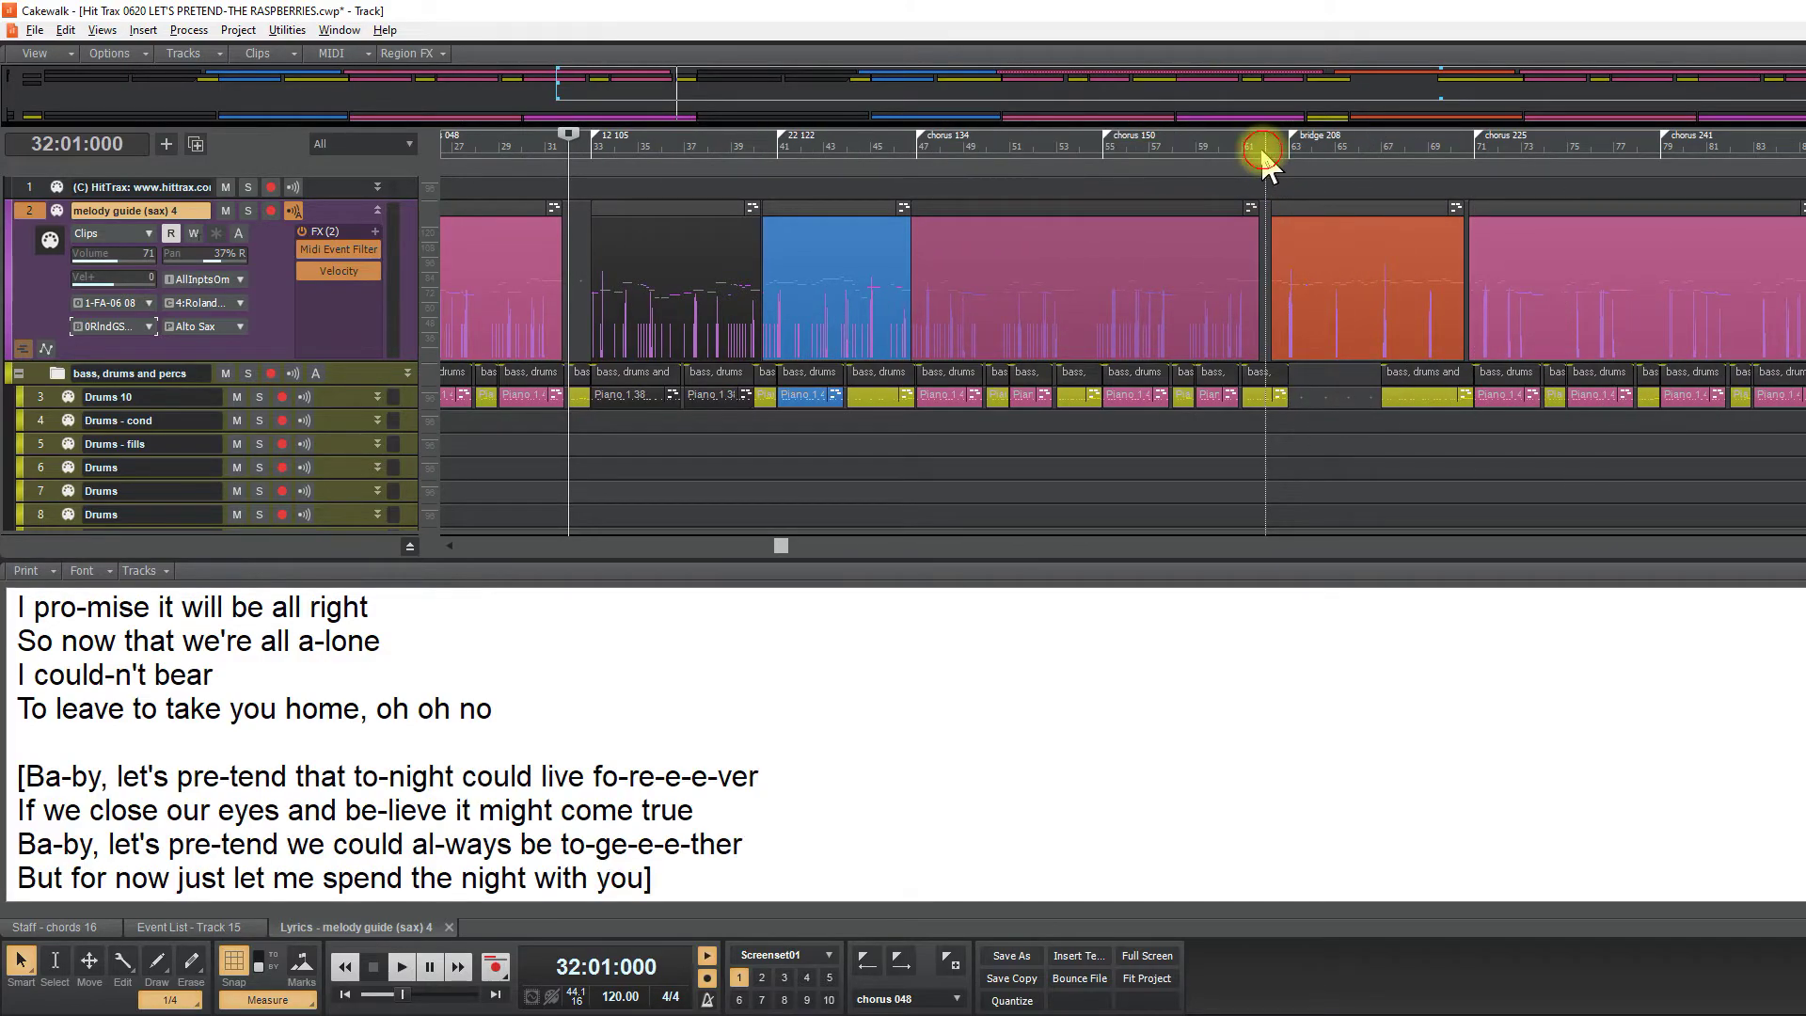
{"action": "left_click", "coordinate": [1262, 150]}
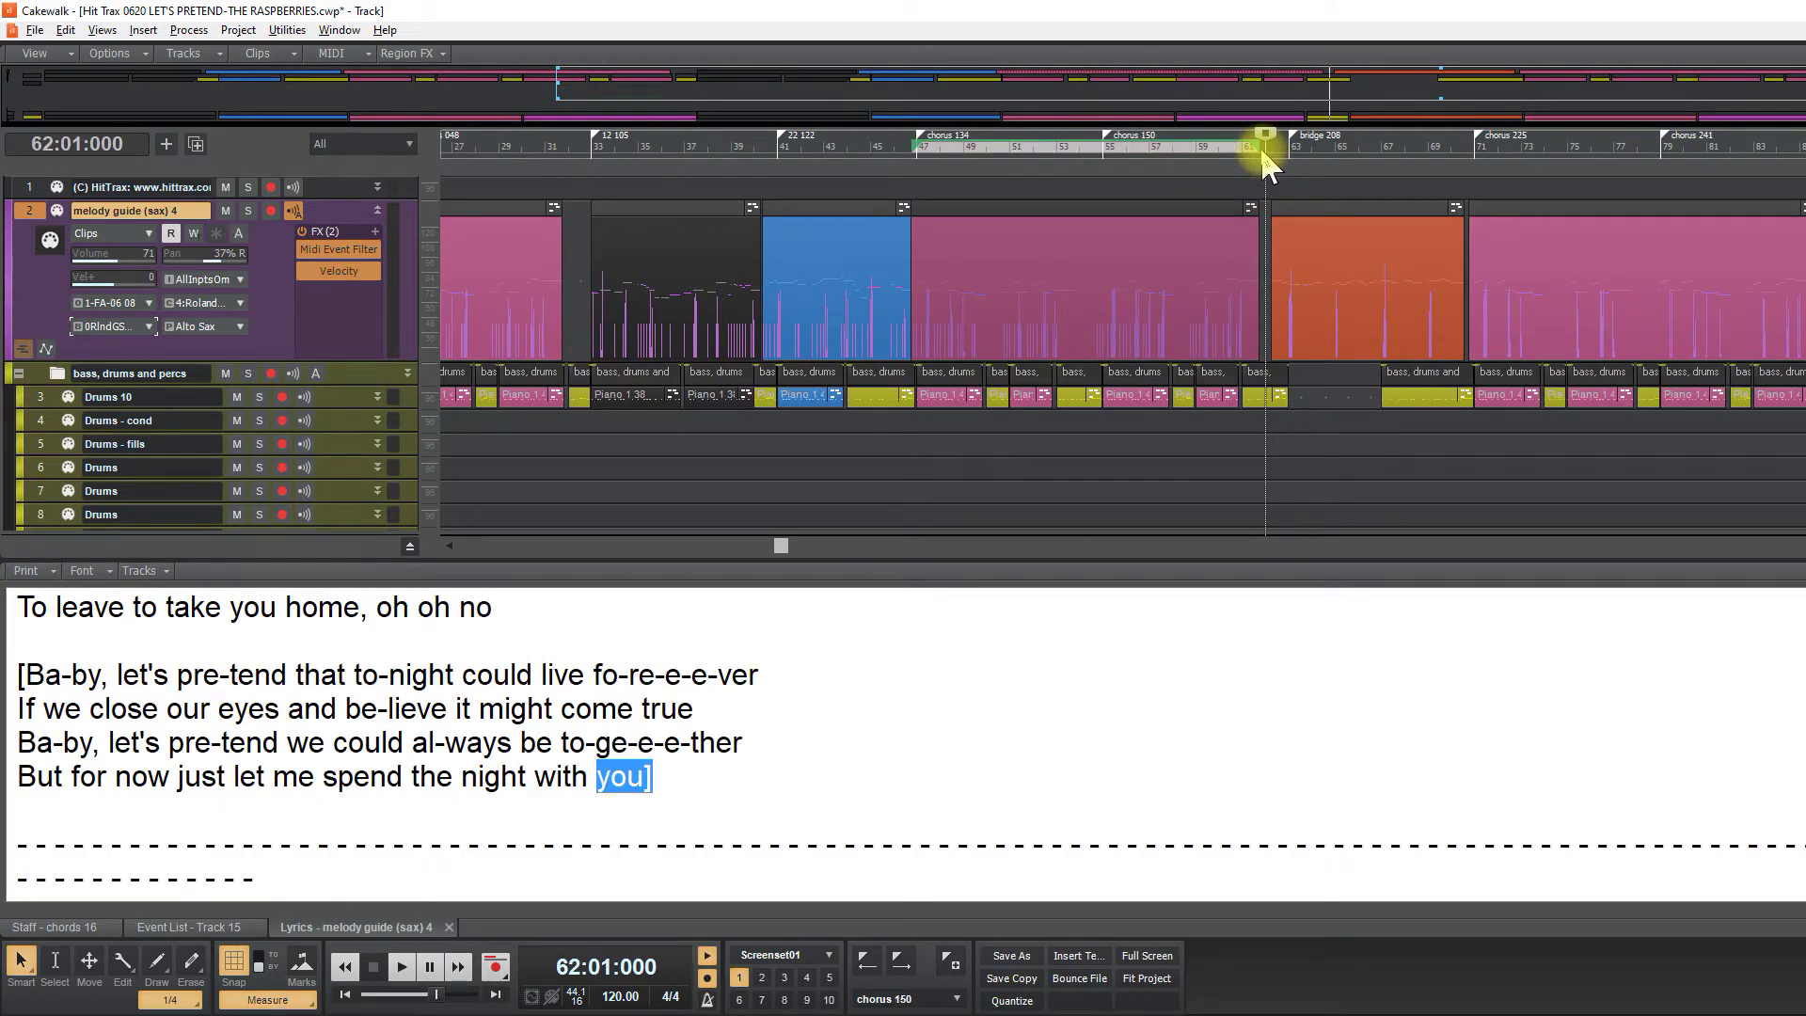
{"action": "key", "text": "ctrl+s"}
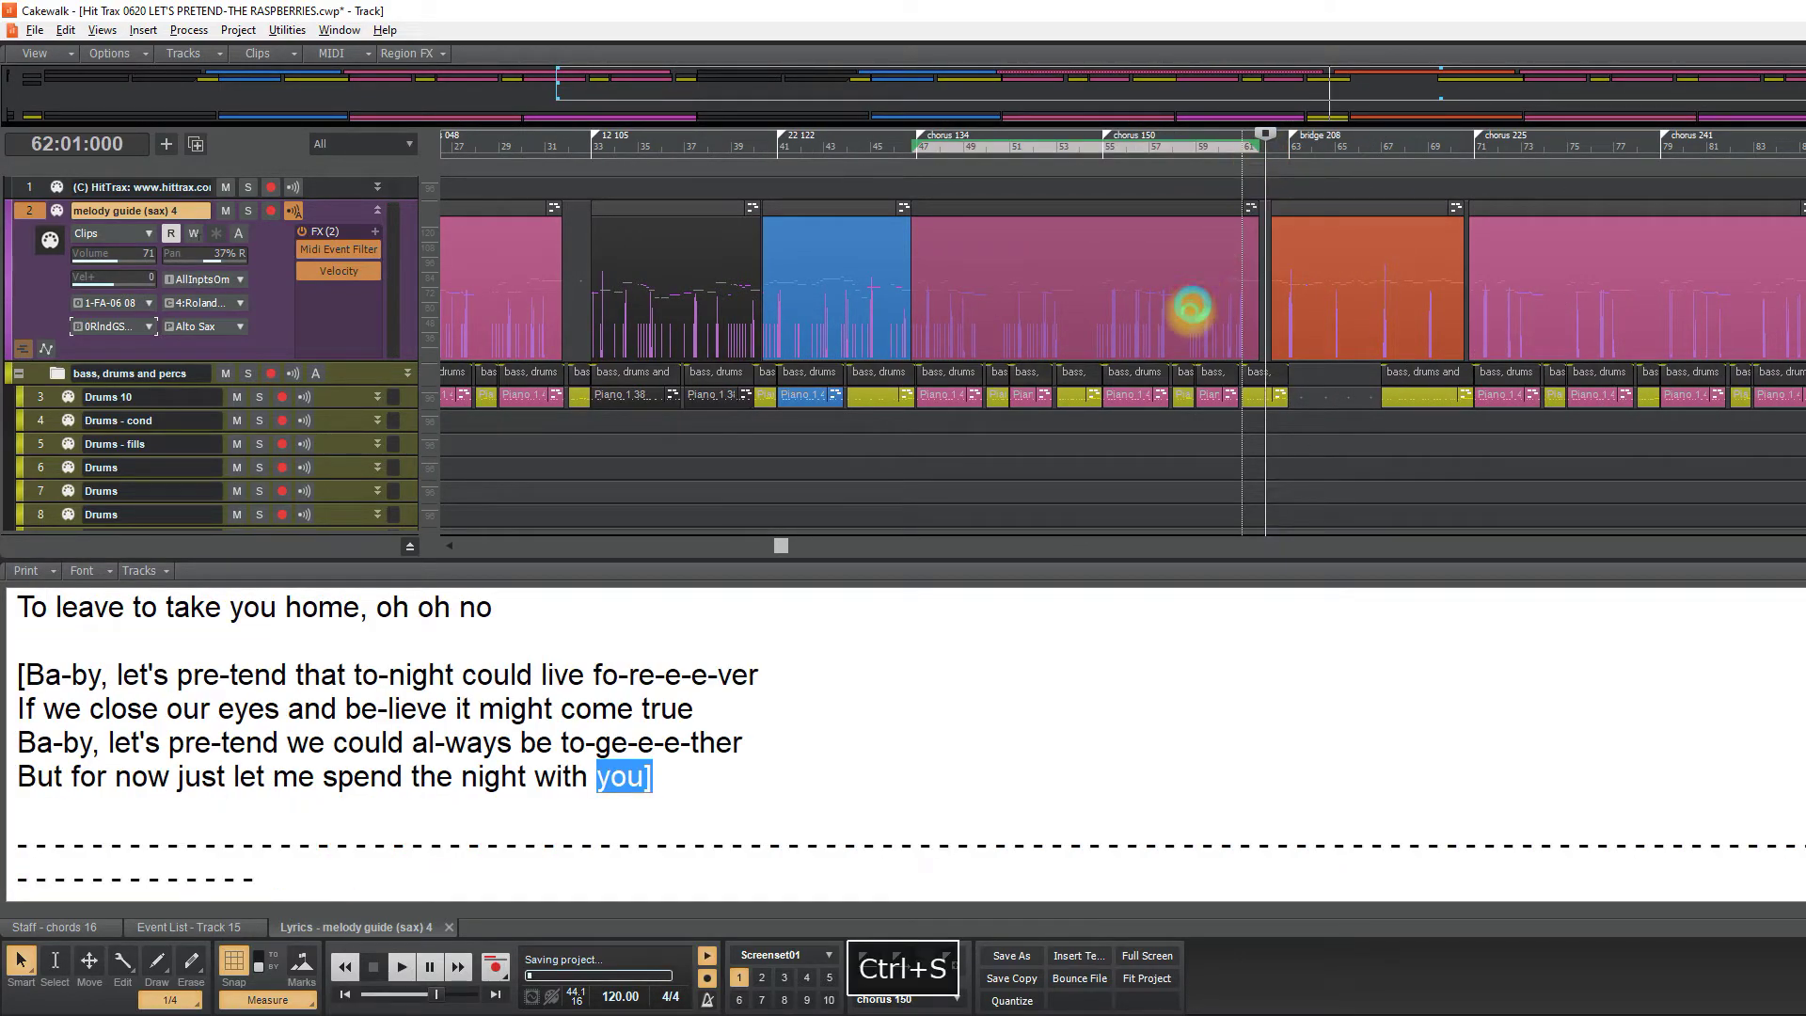
Copy the WordPad stanza from 'So take me now' to 'Ho-oh-old me'
{"action": "key", "text": "alt+Tab"}
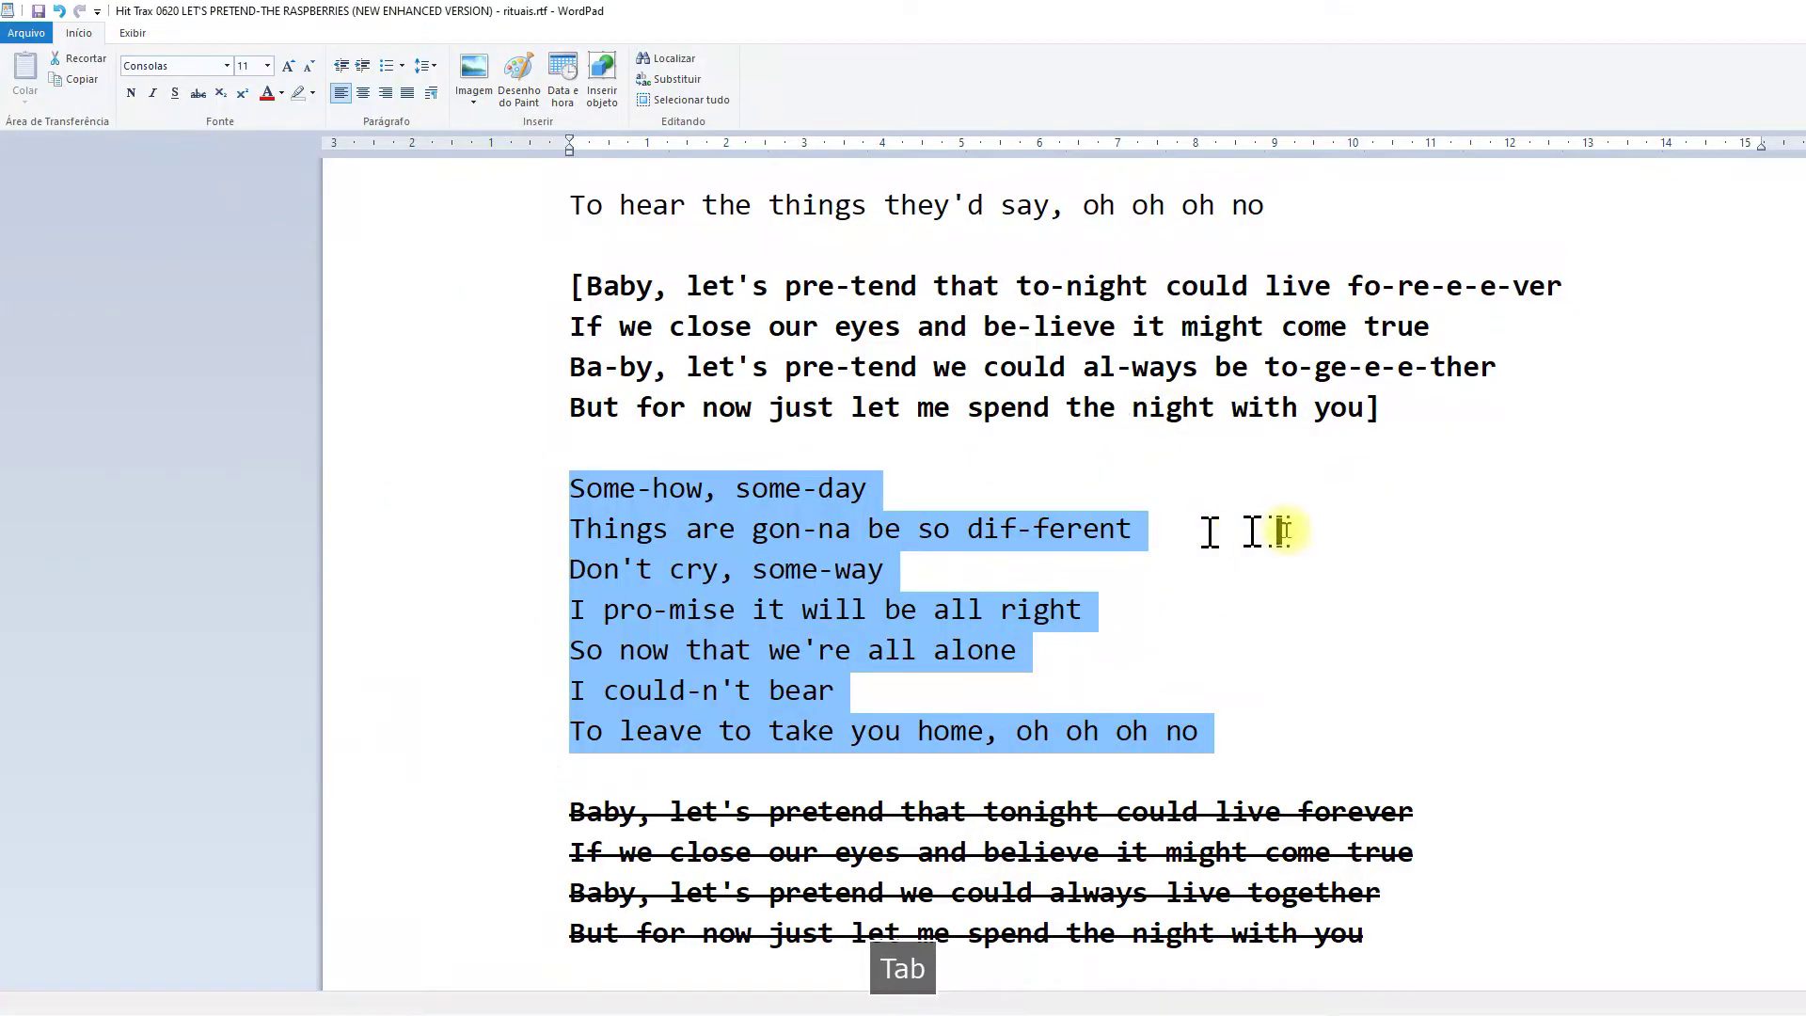
{"action": "scroll", "coordinate": [1261, 527], "scroll_direction": "down", "scroll_amount": 6}
{"action": "left_click_drag", "start_coordinate": [519, 286], "coordinate": [525, 463]}
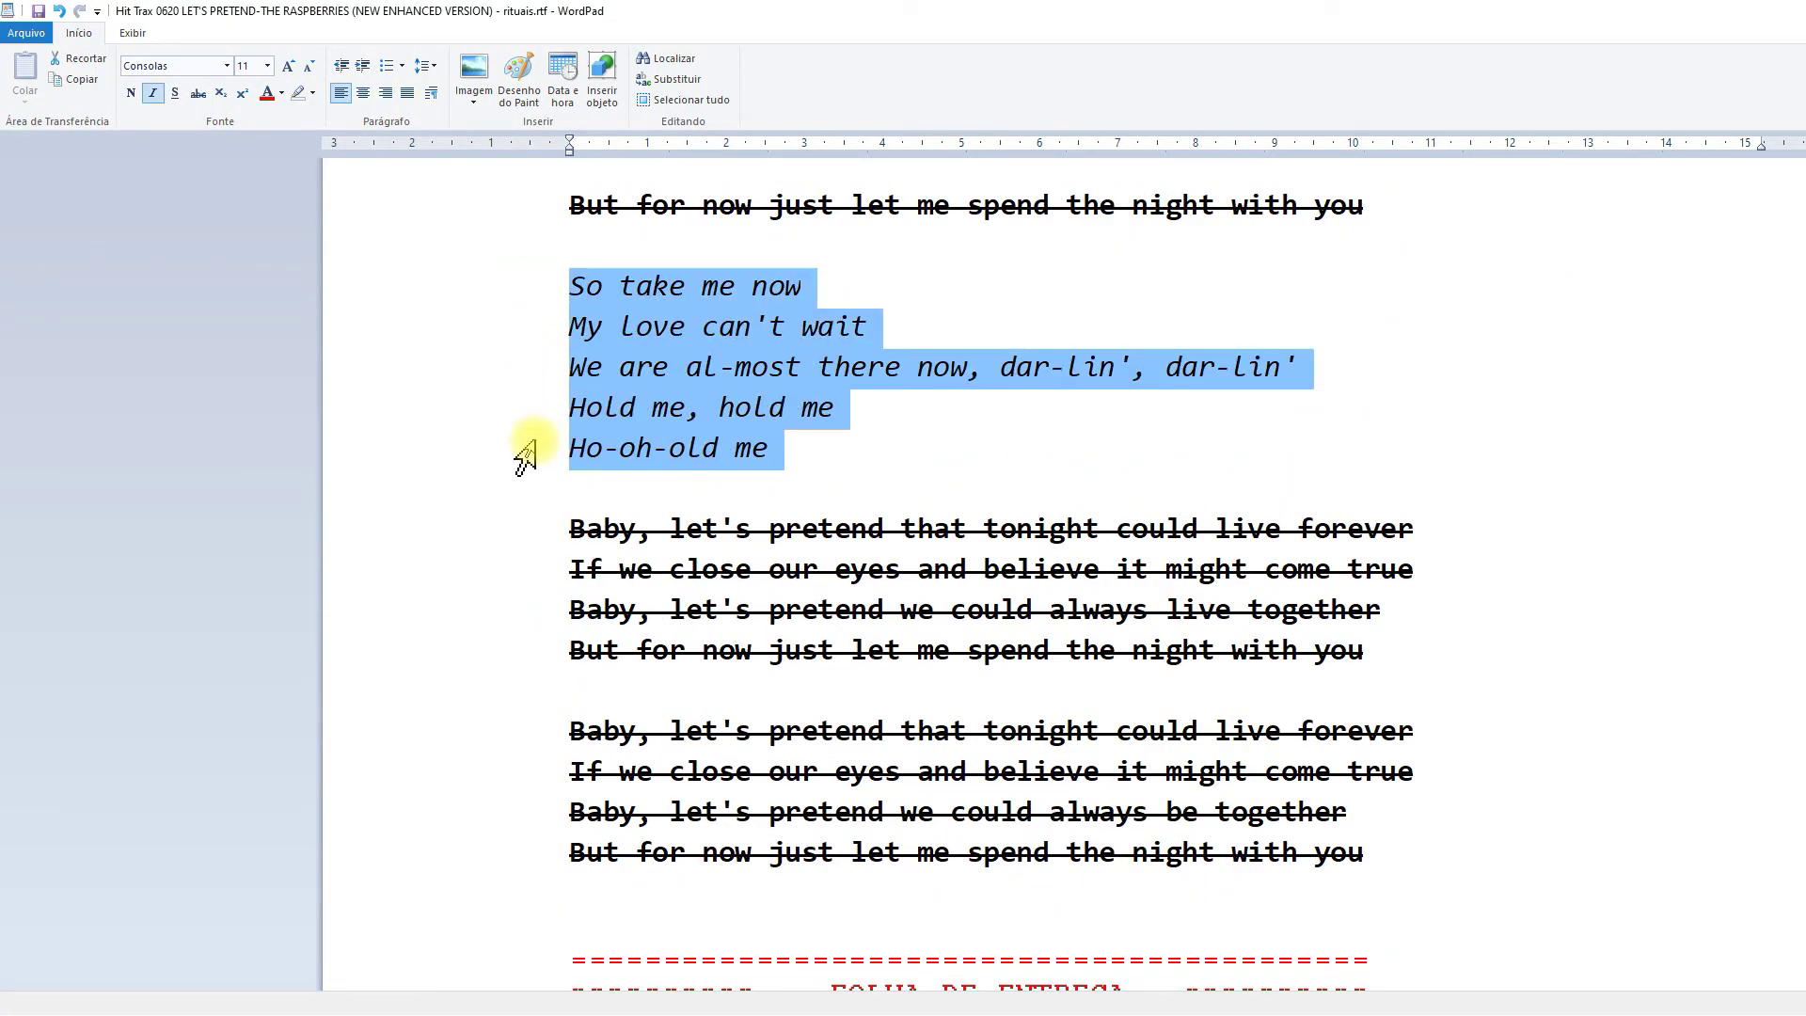
{"action": "key", "text": "ctrl+c"}
Close the chorus with ']', paste the 'So take me now' stanza below it, and play from bar 62
{"action": "key", "text": "alt+Tab"}
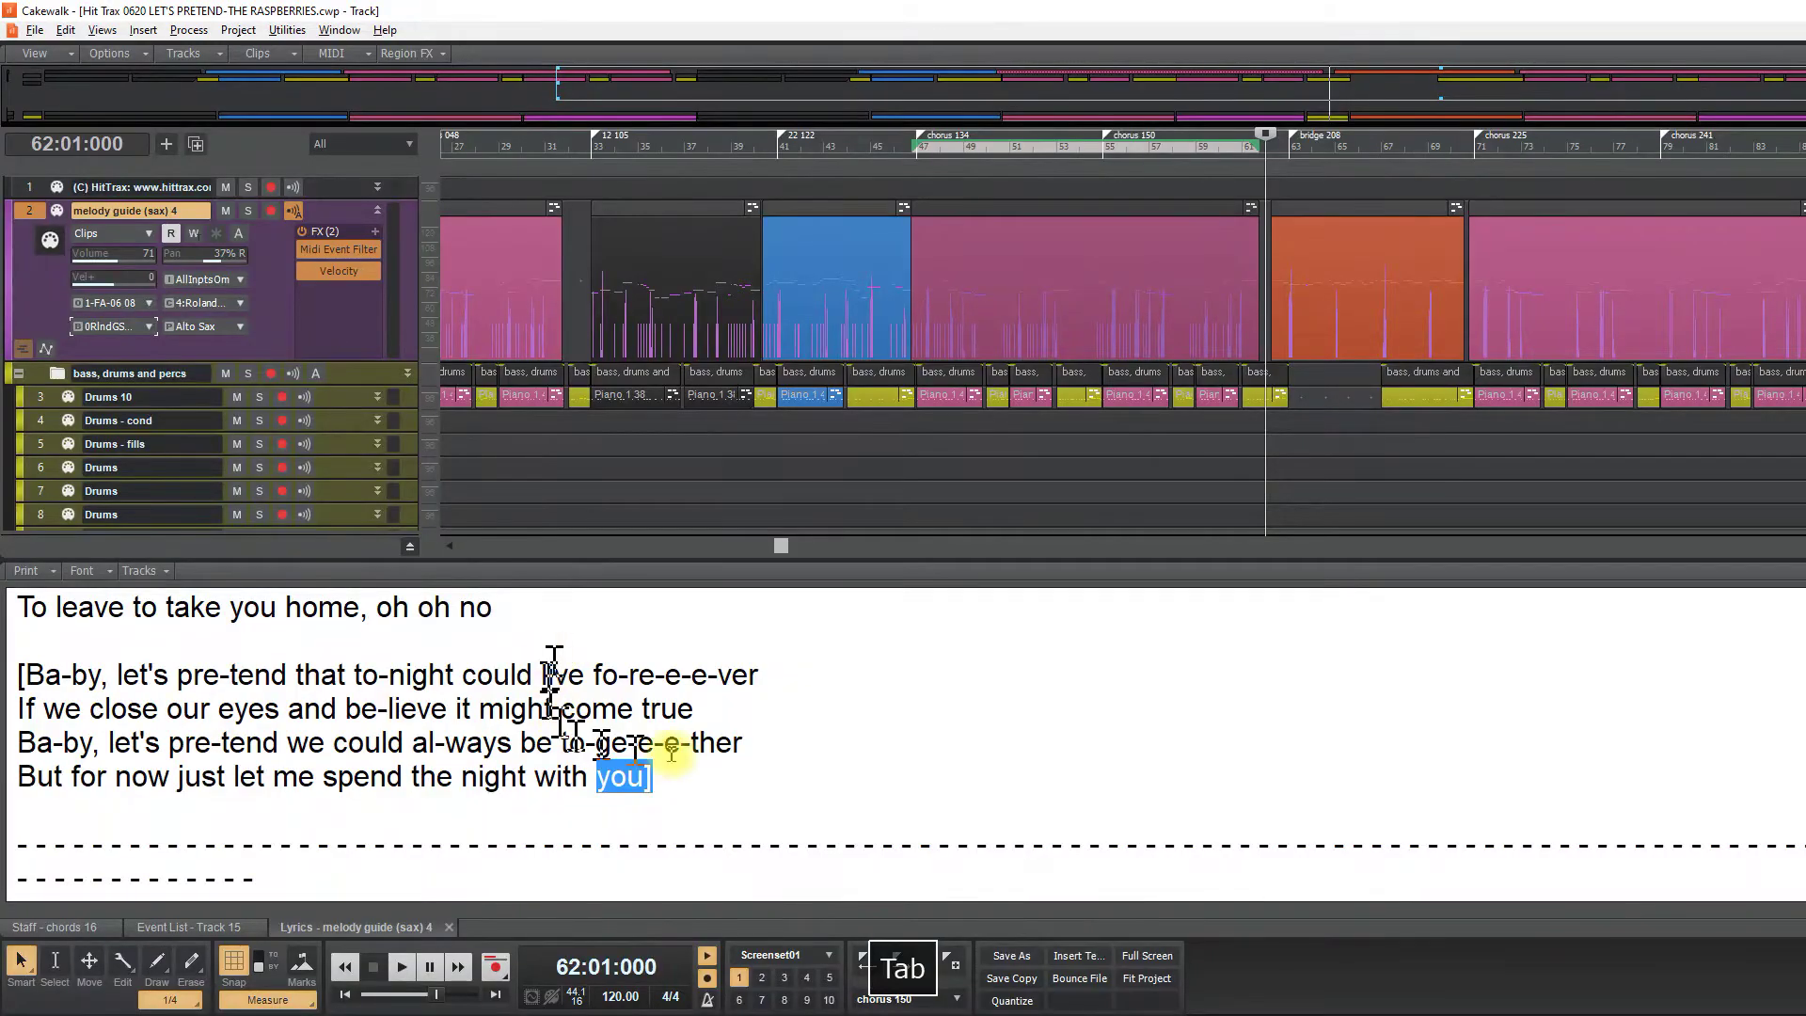
{"action": "left_click", "coordinate": [752, 773]}
{"action": "type", "text": "]"}
{"action": "key", "text": "Return"}
{"action": "key", "text": "Return"}
{"action": "key", "text": "ctrl+v"}
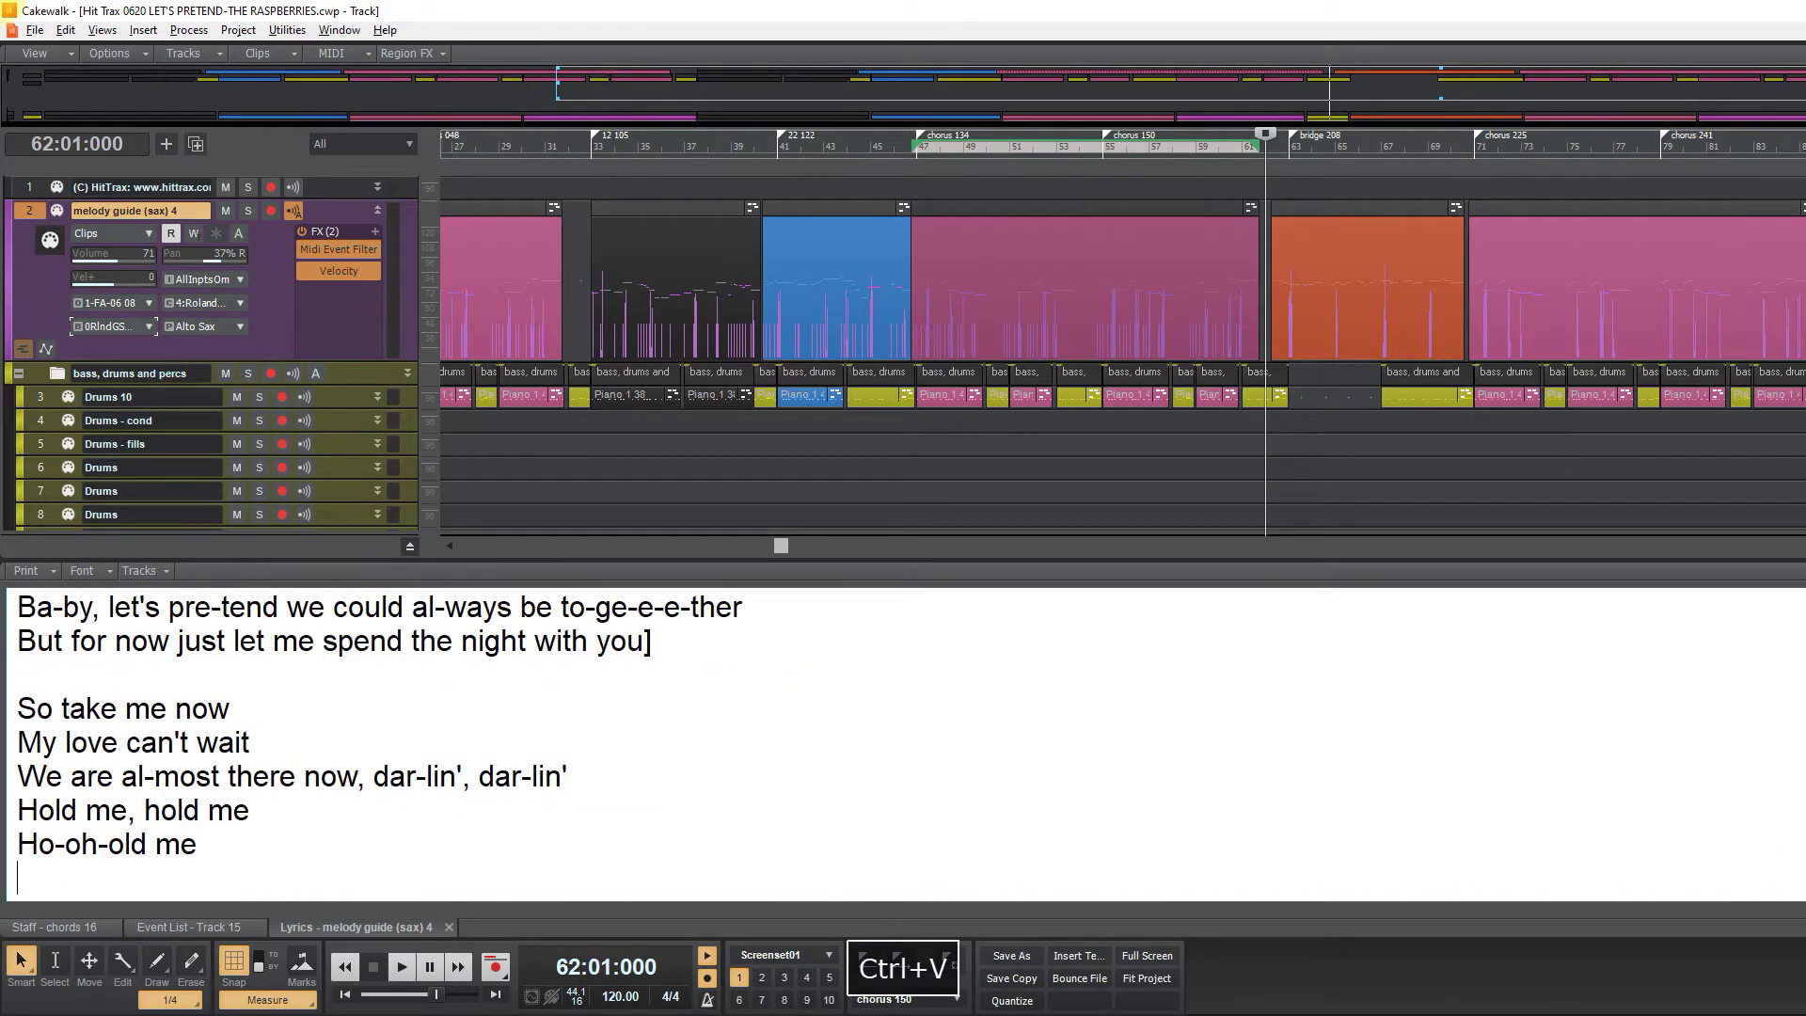
{"action": "left_click", "coordinate": [1272, 156]}
{"action": "key", "text": "space"}
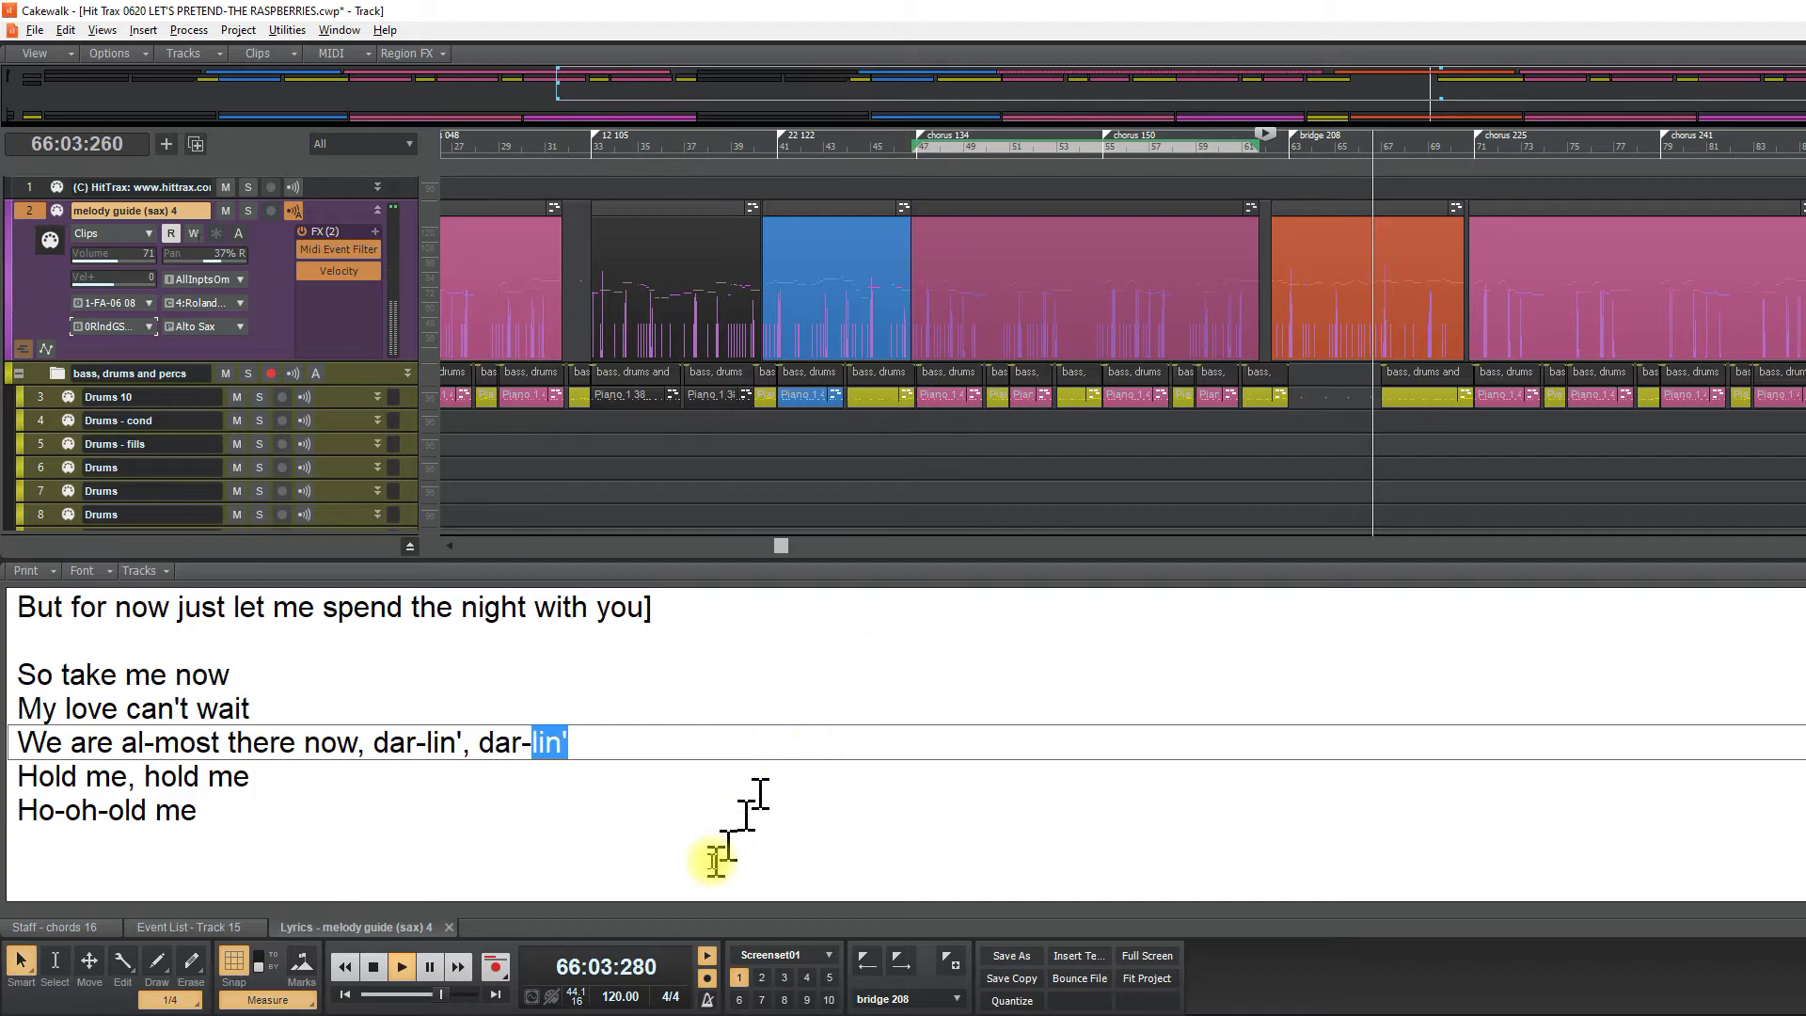
Change the first 'dar-lin'' to 'da-ar-lin'' and play the bridge from bar 63
{"action": "left_click", "coordinate": [373, 967]}
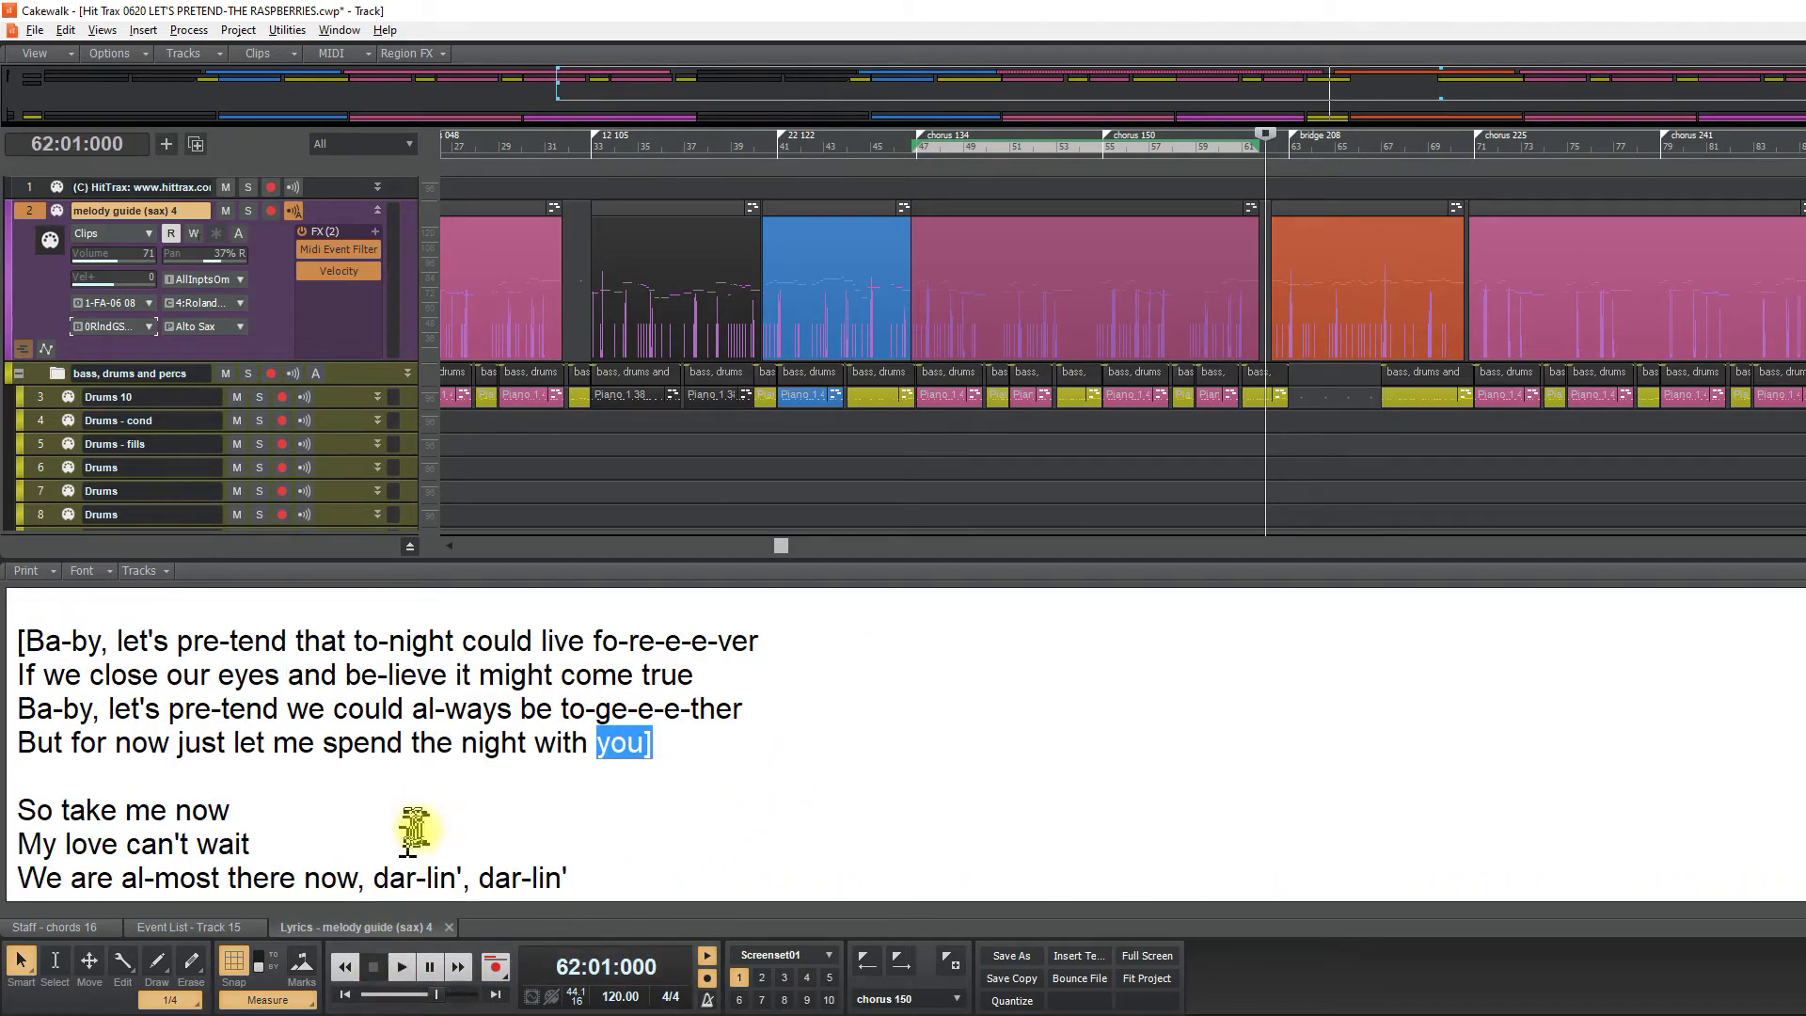
{"action": "left_click", "coordinate": [438, 833]}
{"action": "left_click", "coordinate": [461, 878]}
{"action": "type", "text": ", da"}
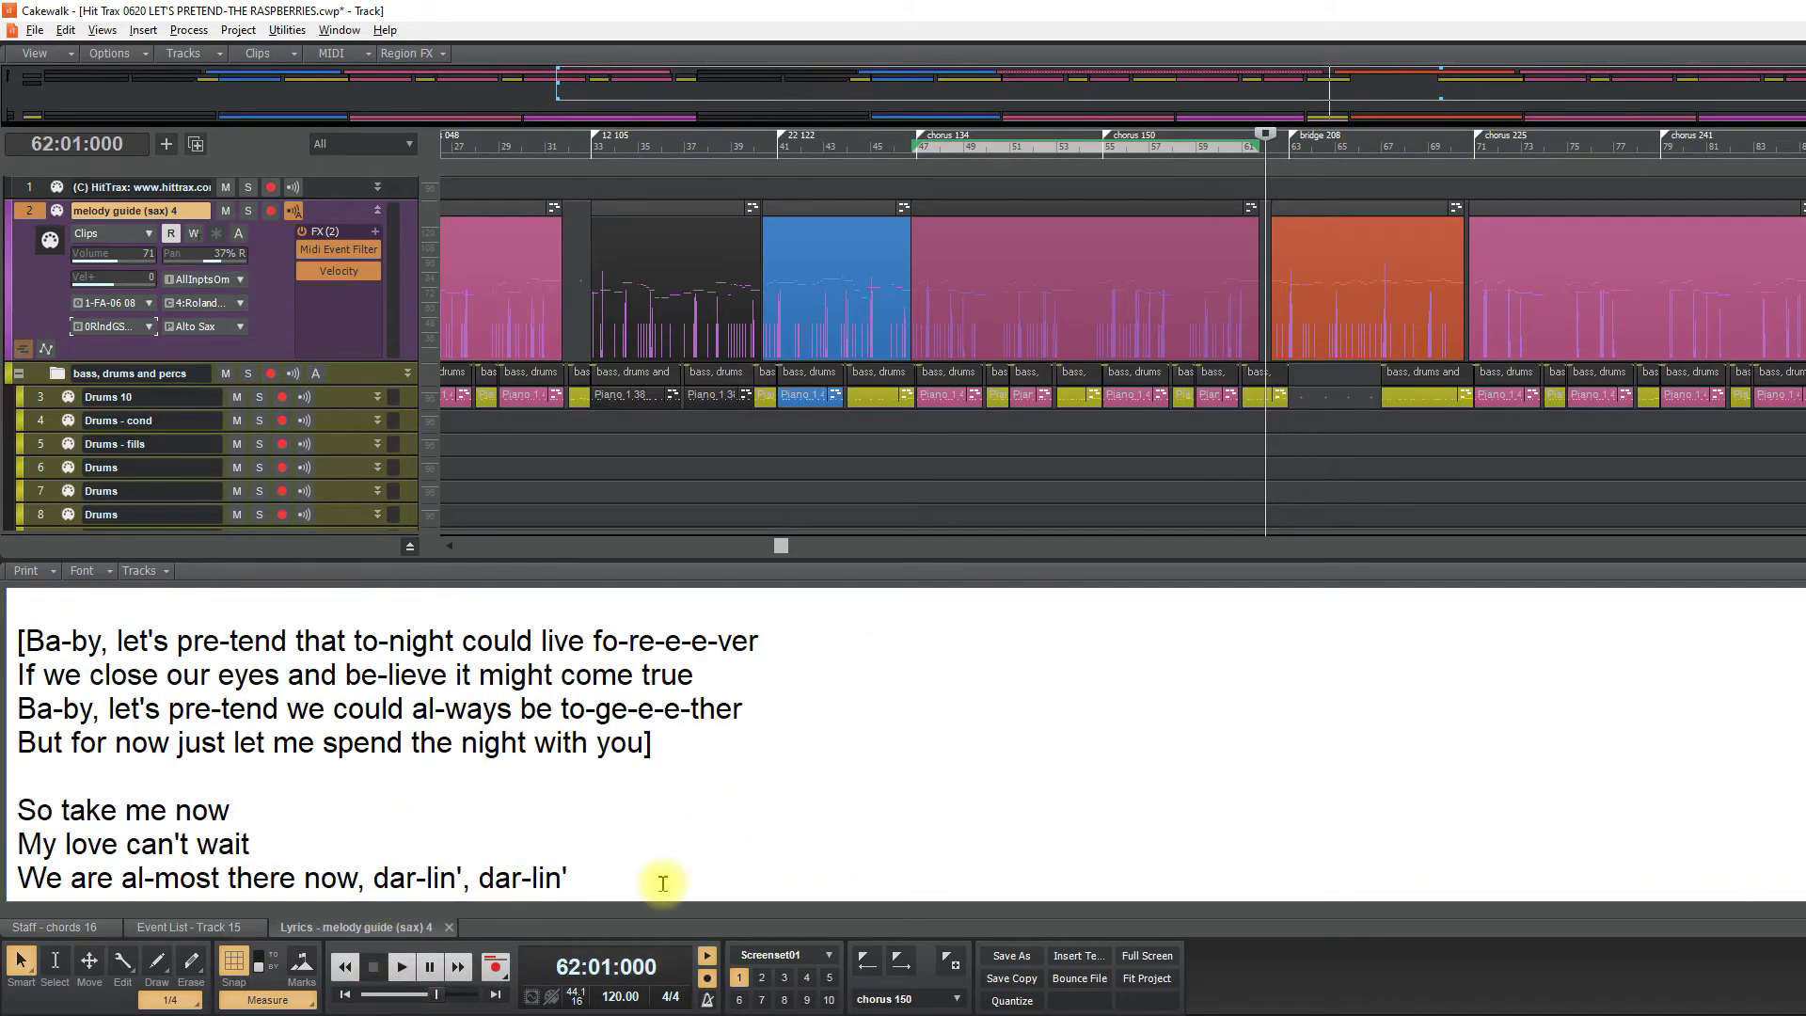
{"action": "type", "text": "-a"}
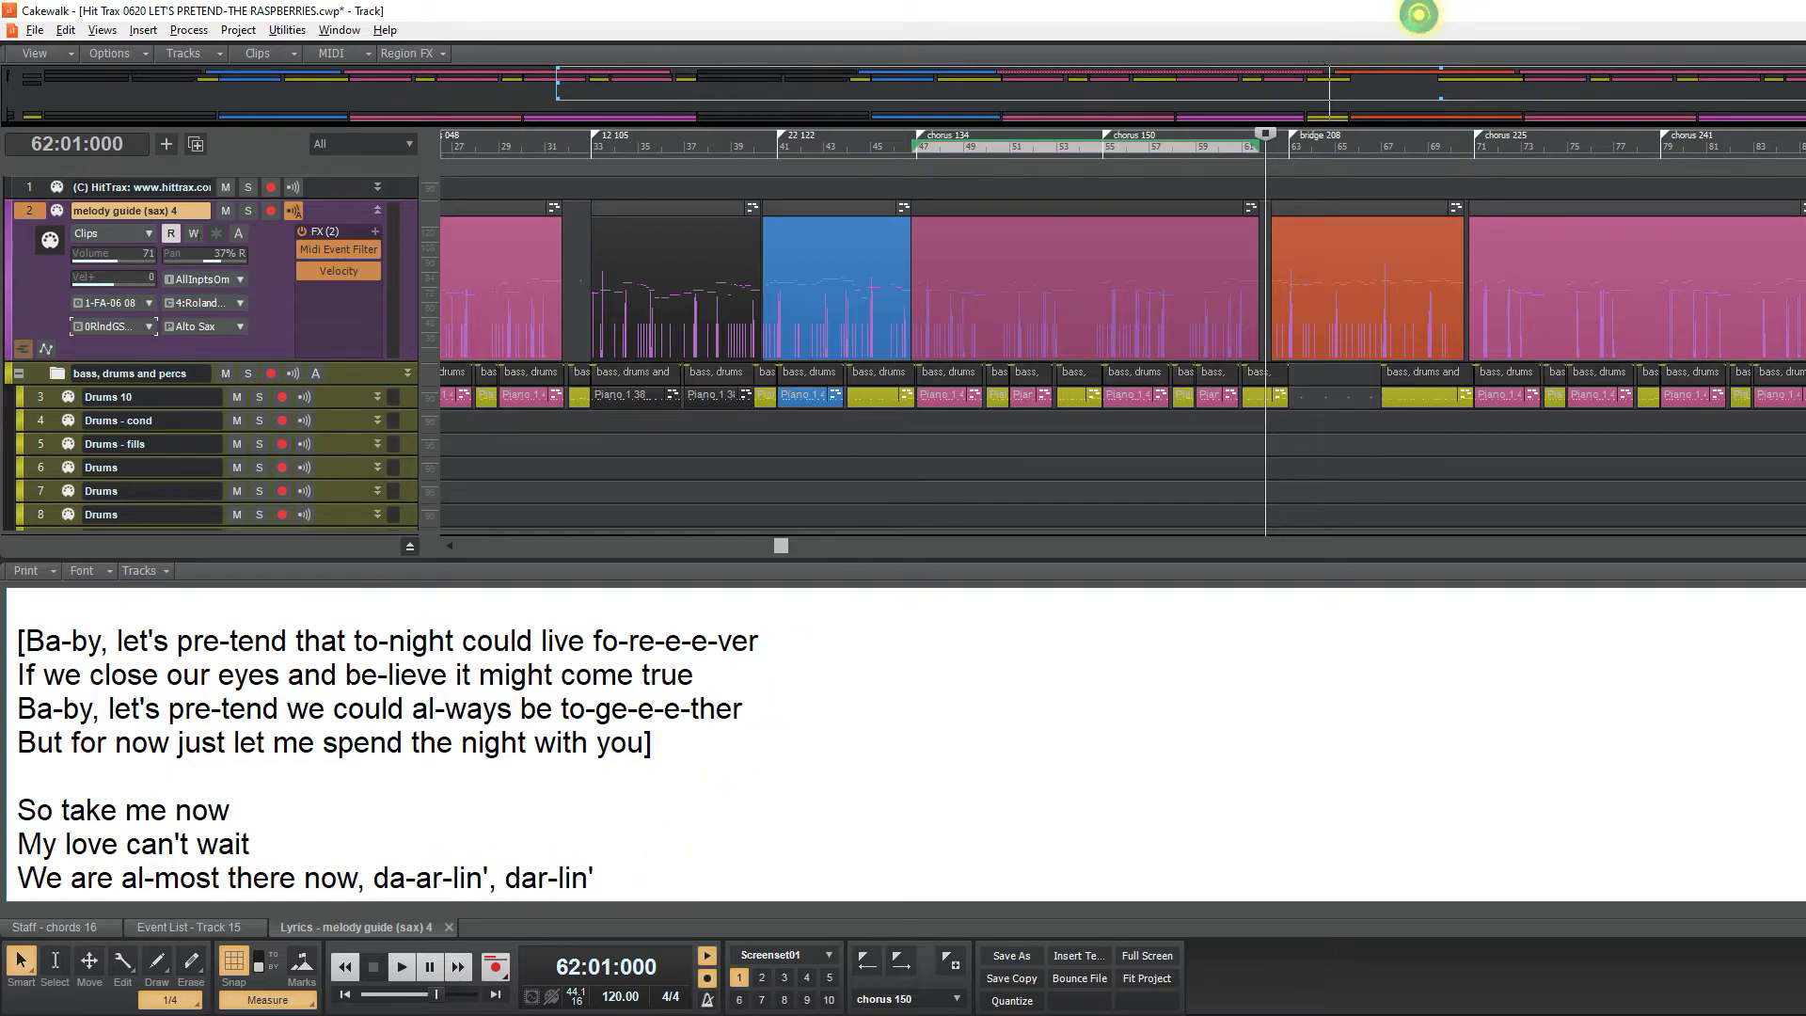
{"action": "left_click", "coordinate": [1297, 152]}
{"action": "key", "text": "space"}
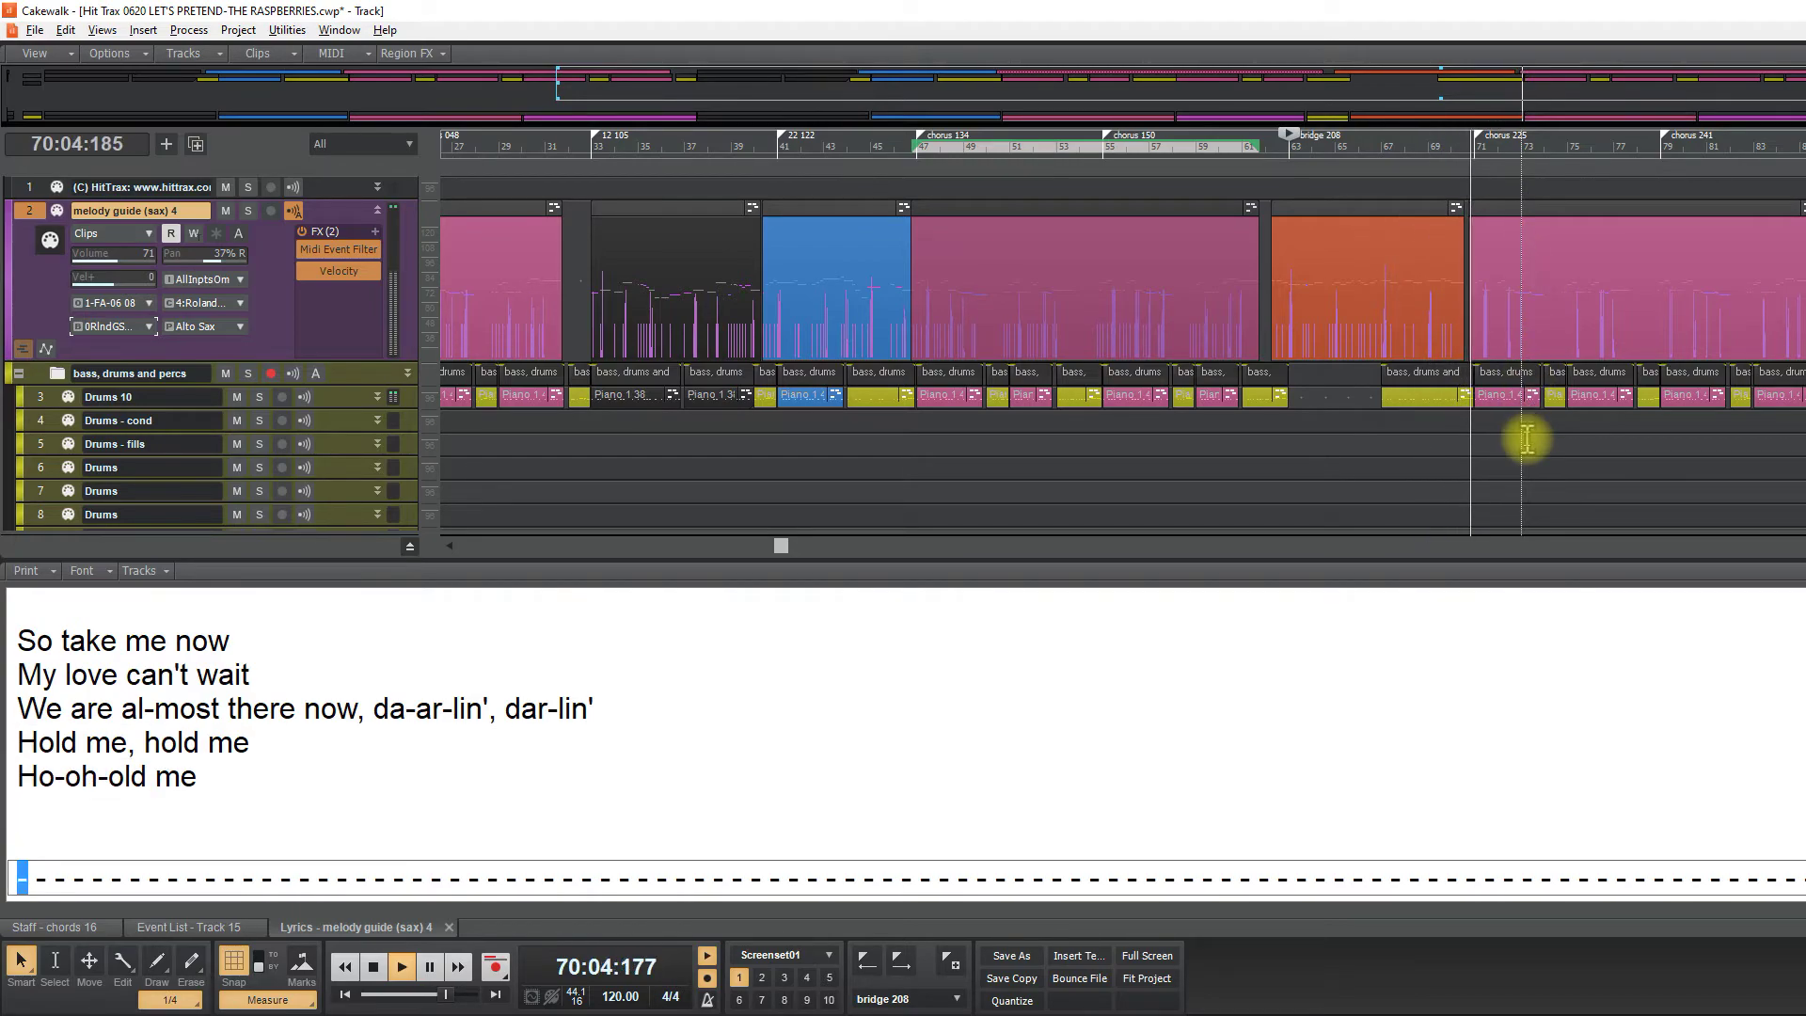
{"action": "key", "text": "space"}
Replace the chorus 225 and 258 clips with a copy of the earlier chorus at bar 71
{"action": "left_click", "coordinate": [1550, 231]}
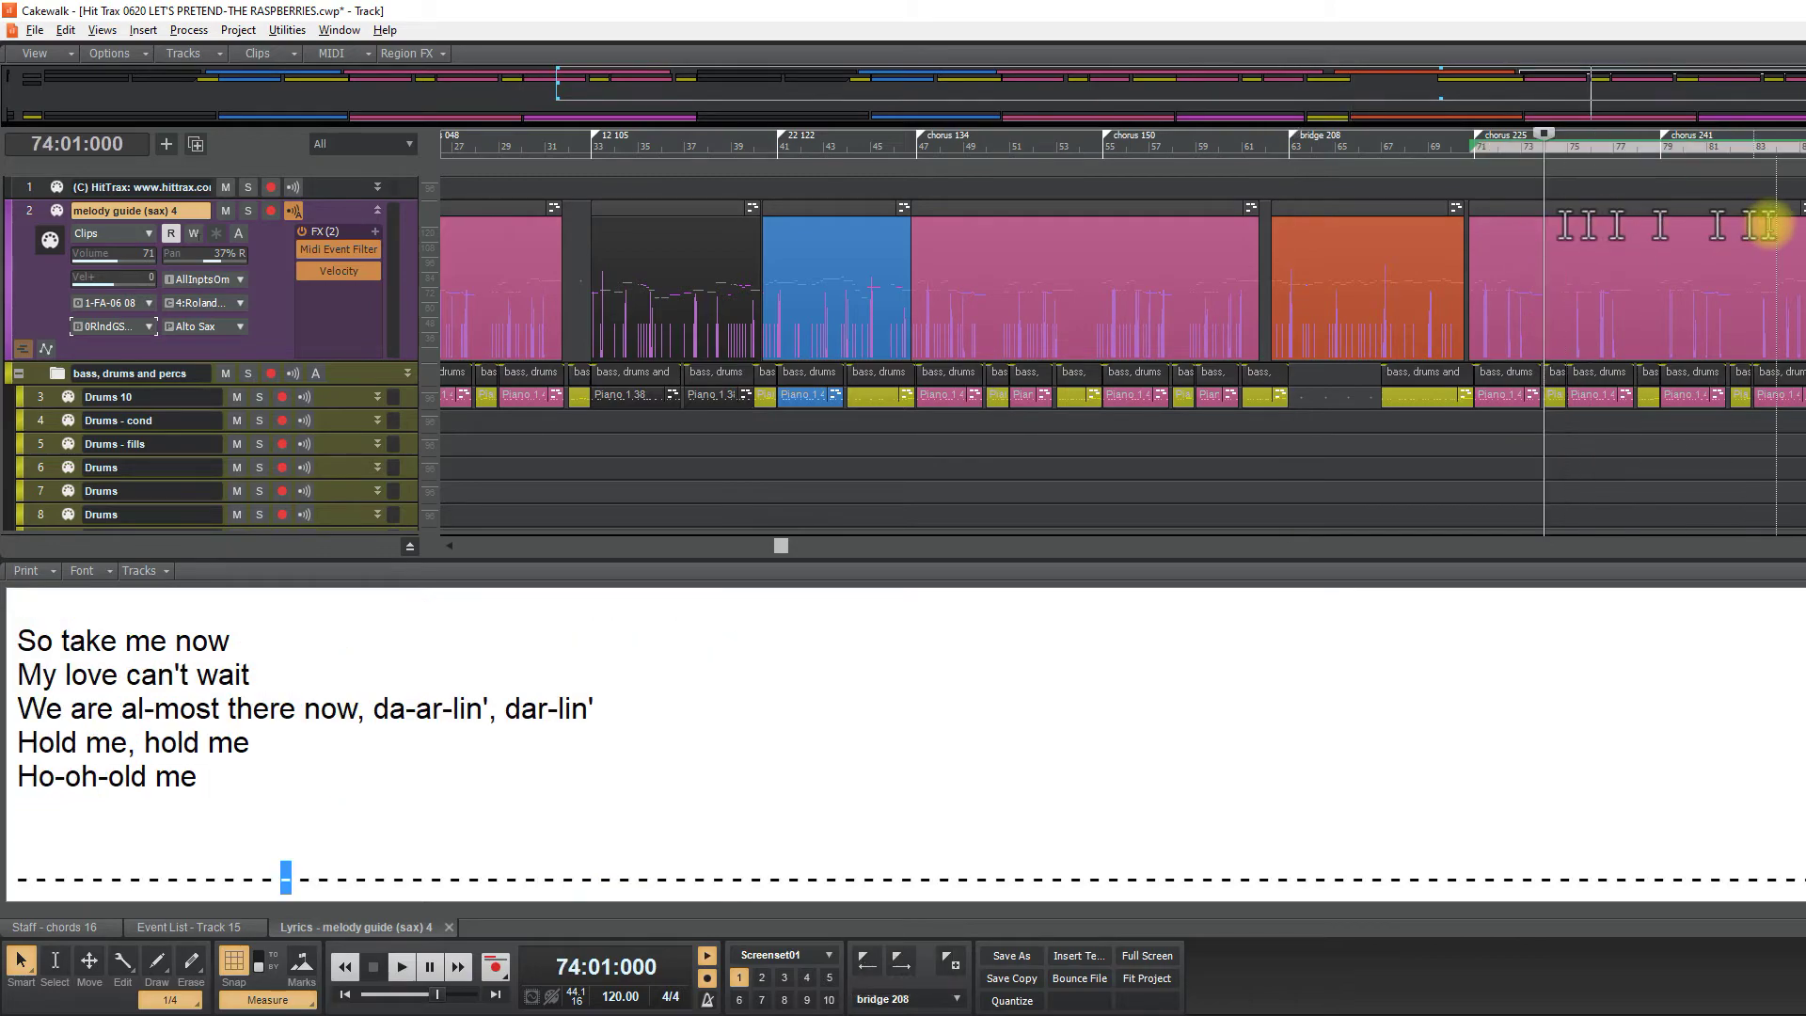
{"action": "scroll", "coordinate": [1543, 254], "scroll_direction": "right", "scroll_amount": 3}
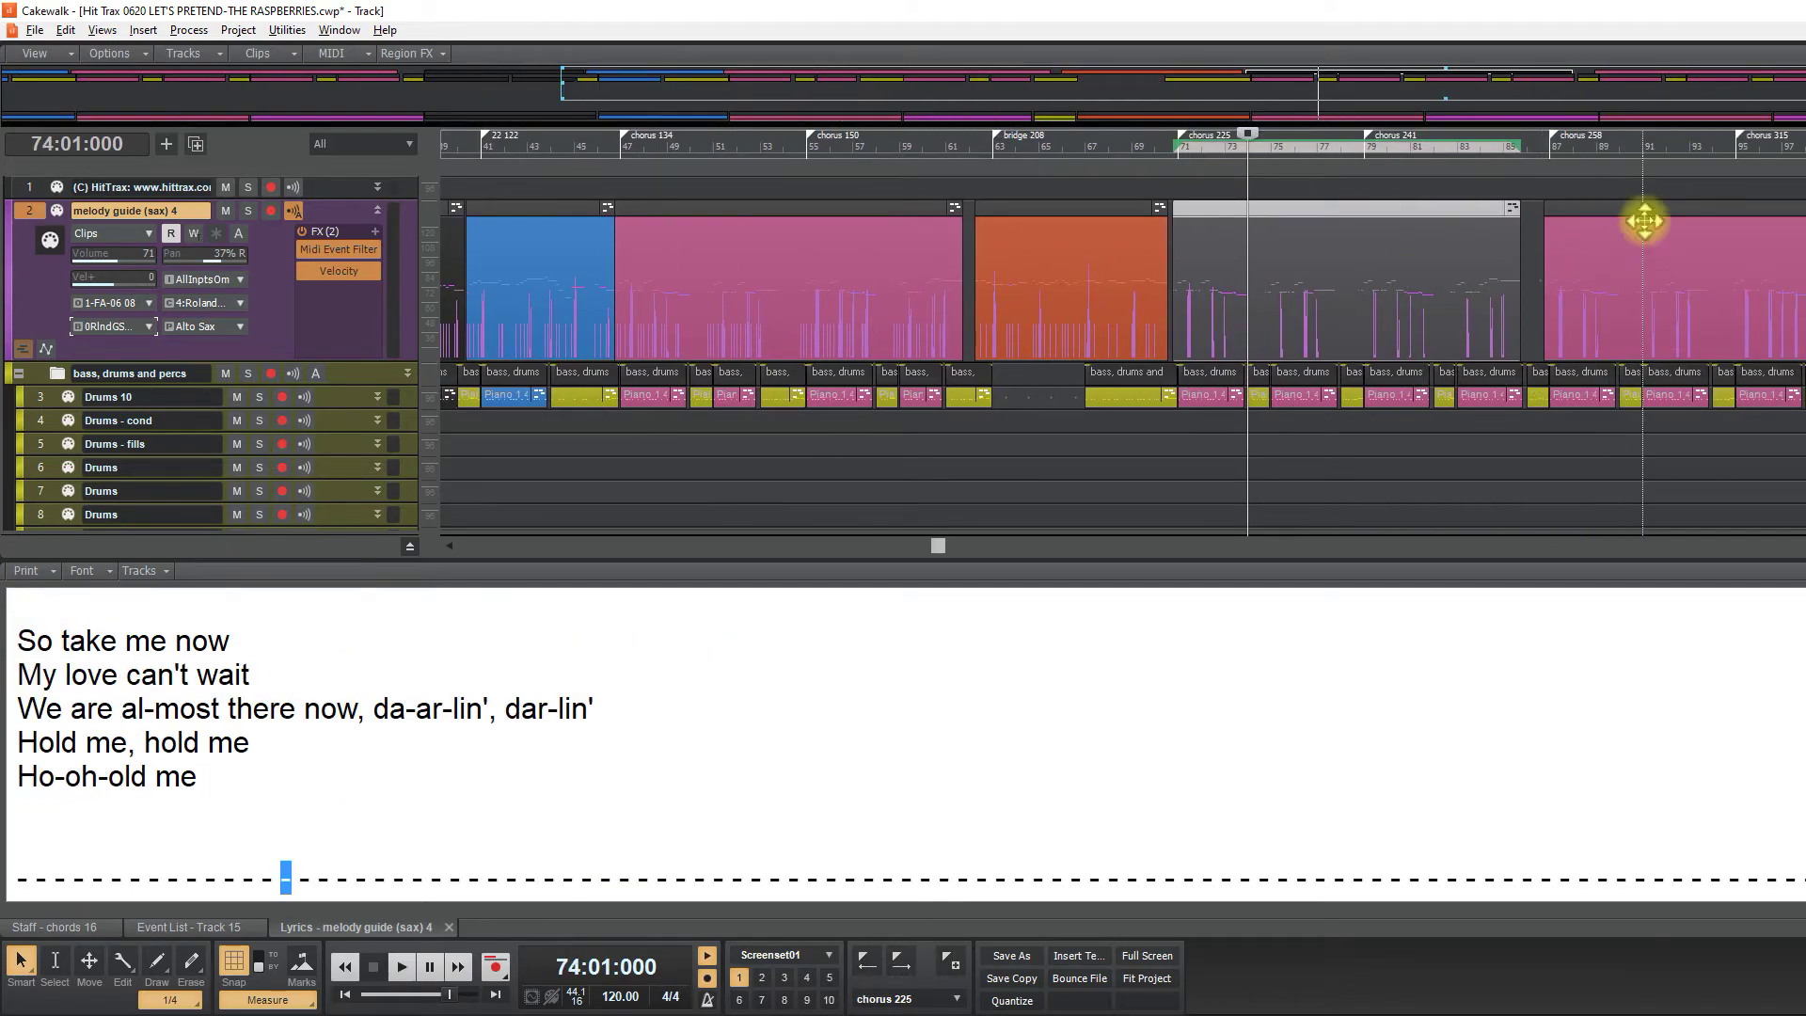
{"action": "left_click", "coordinate": [1651, 209], "text": "ctrl"}
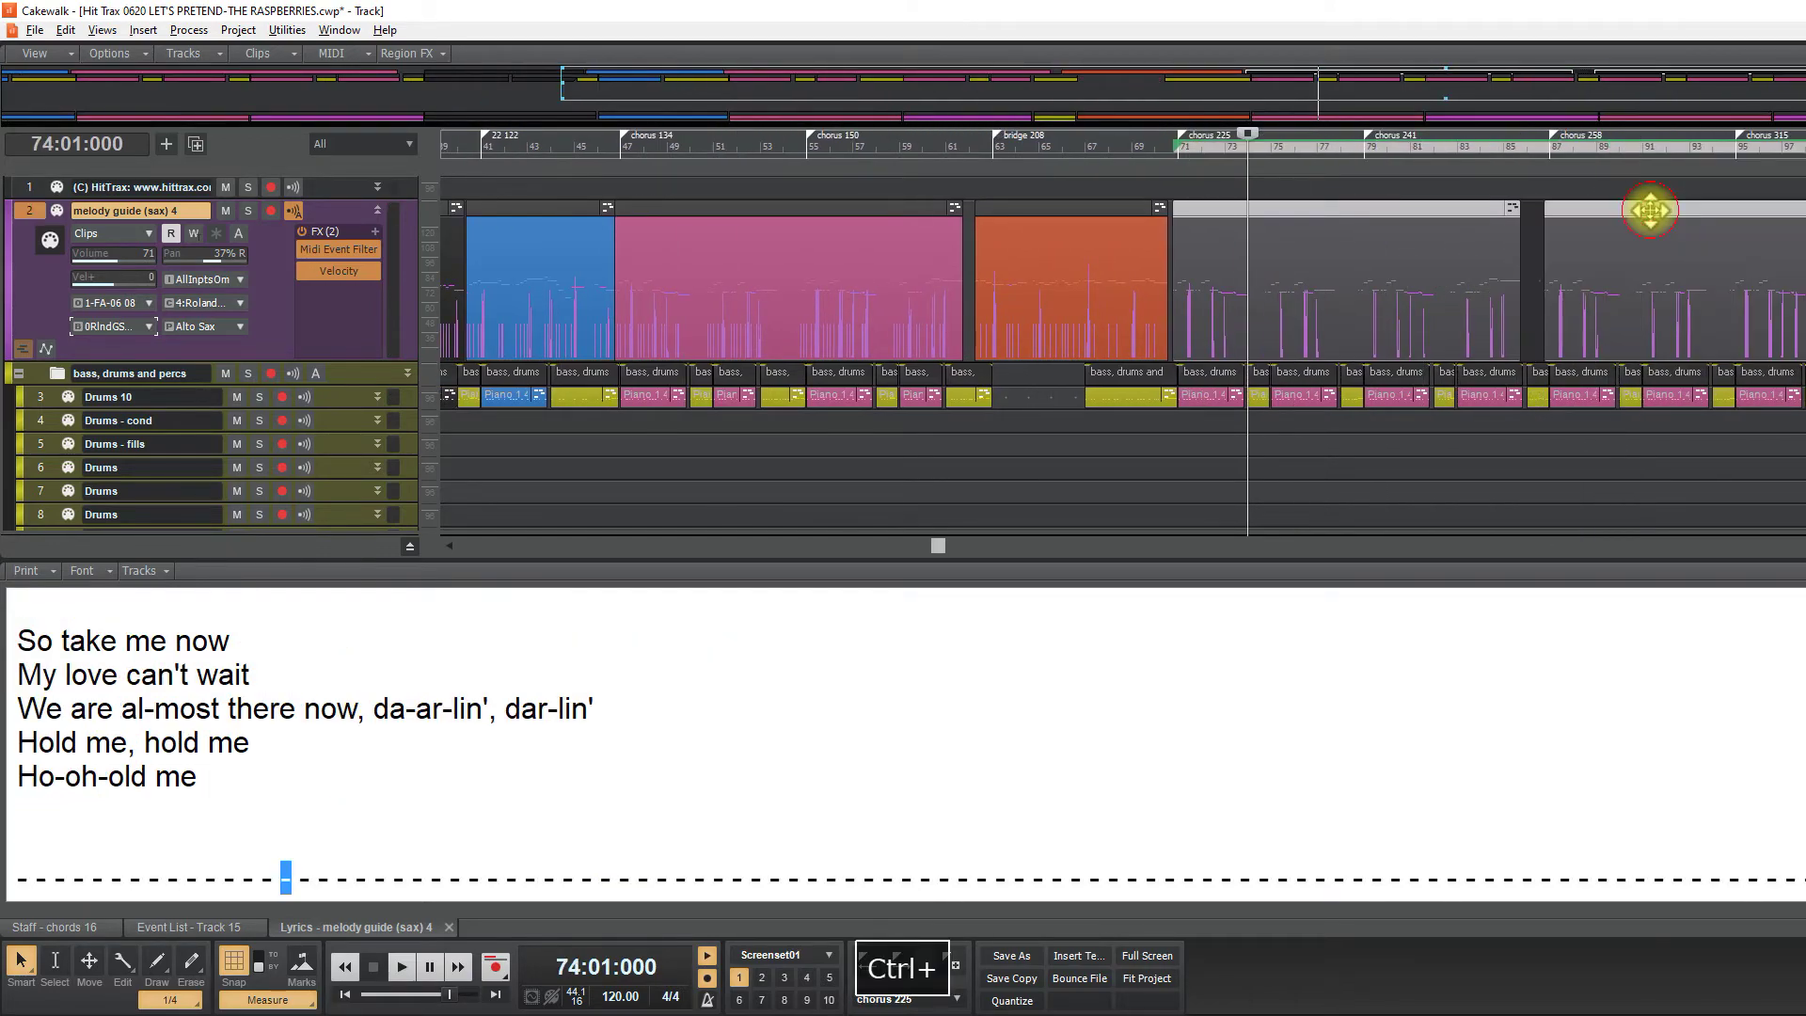
{"action": "key", "text": "Delete"}
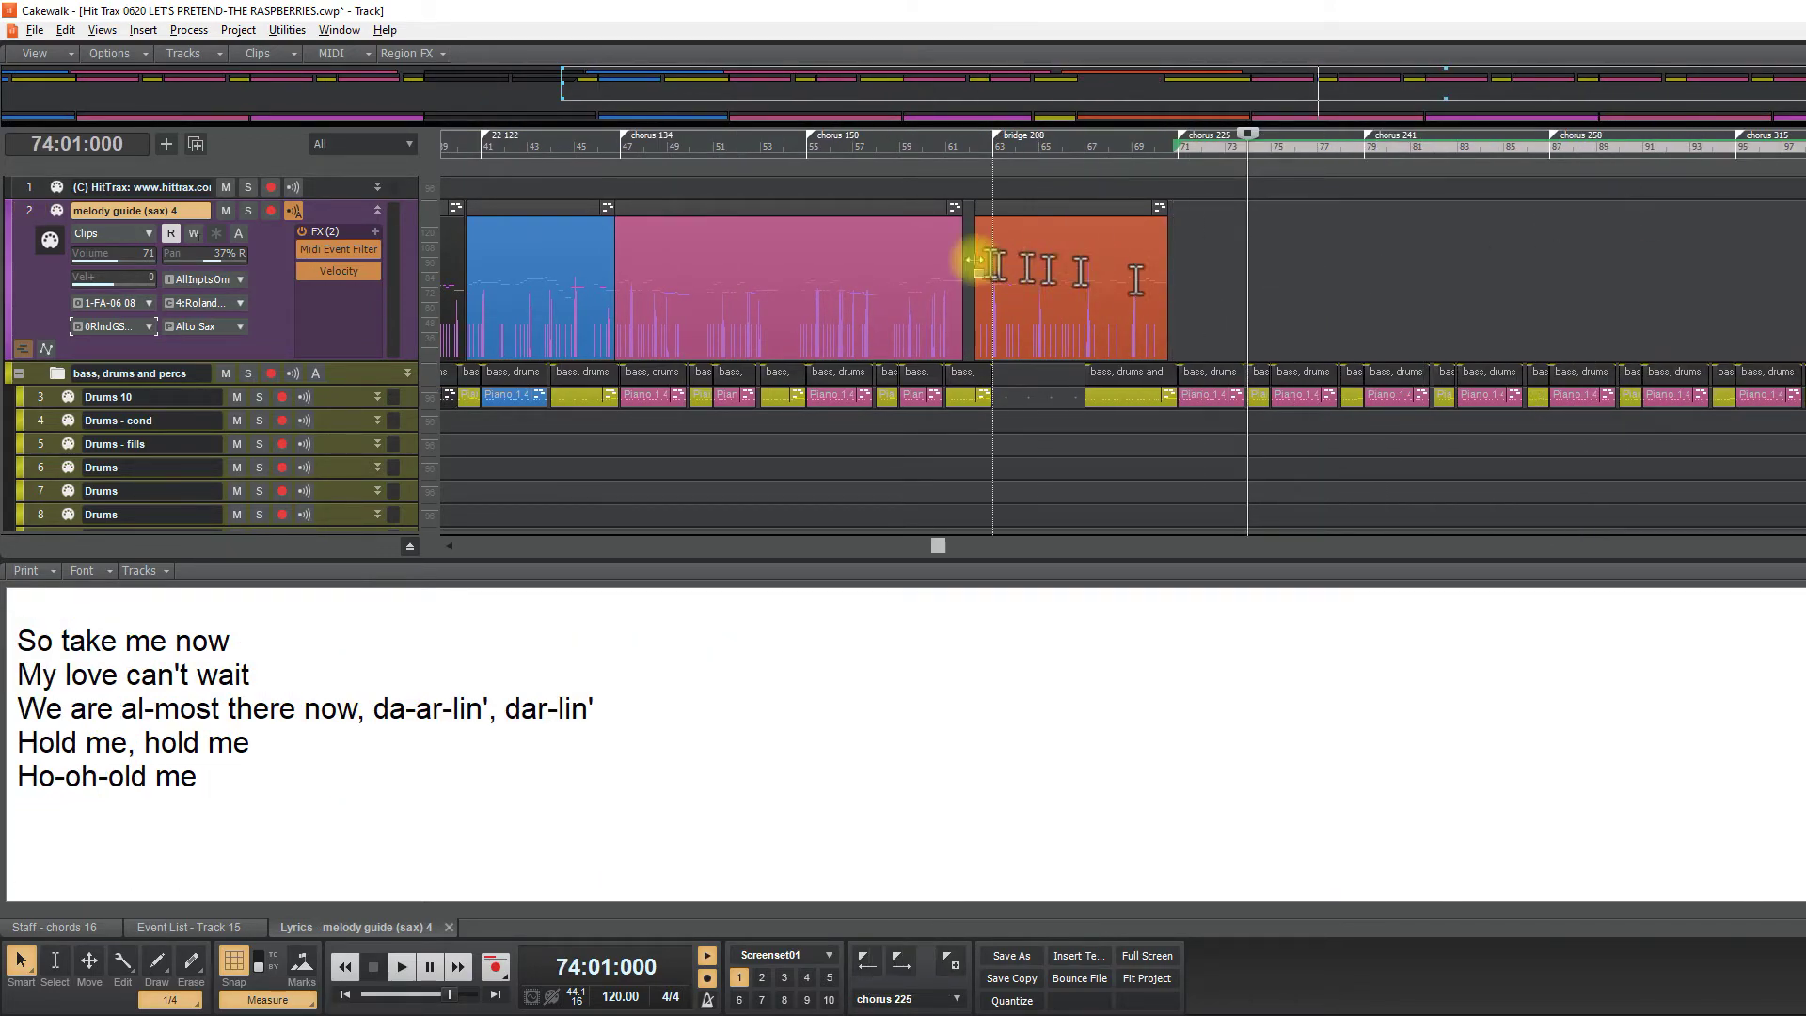
{"action": "left_click_drag", "start_coordinate": [846, 212], "coordinate": [1631, 227]}
{"action": "left_click", "coordinate": [1158, 167]}
{"action": "key", "text": "space"}
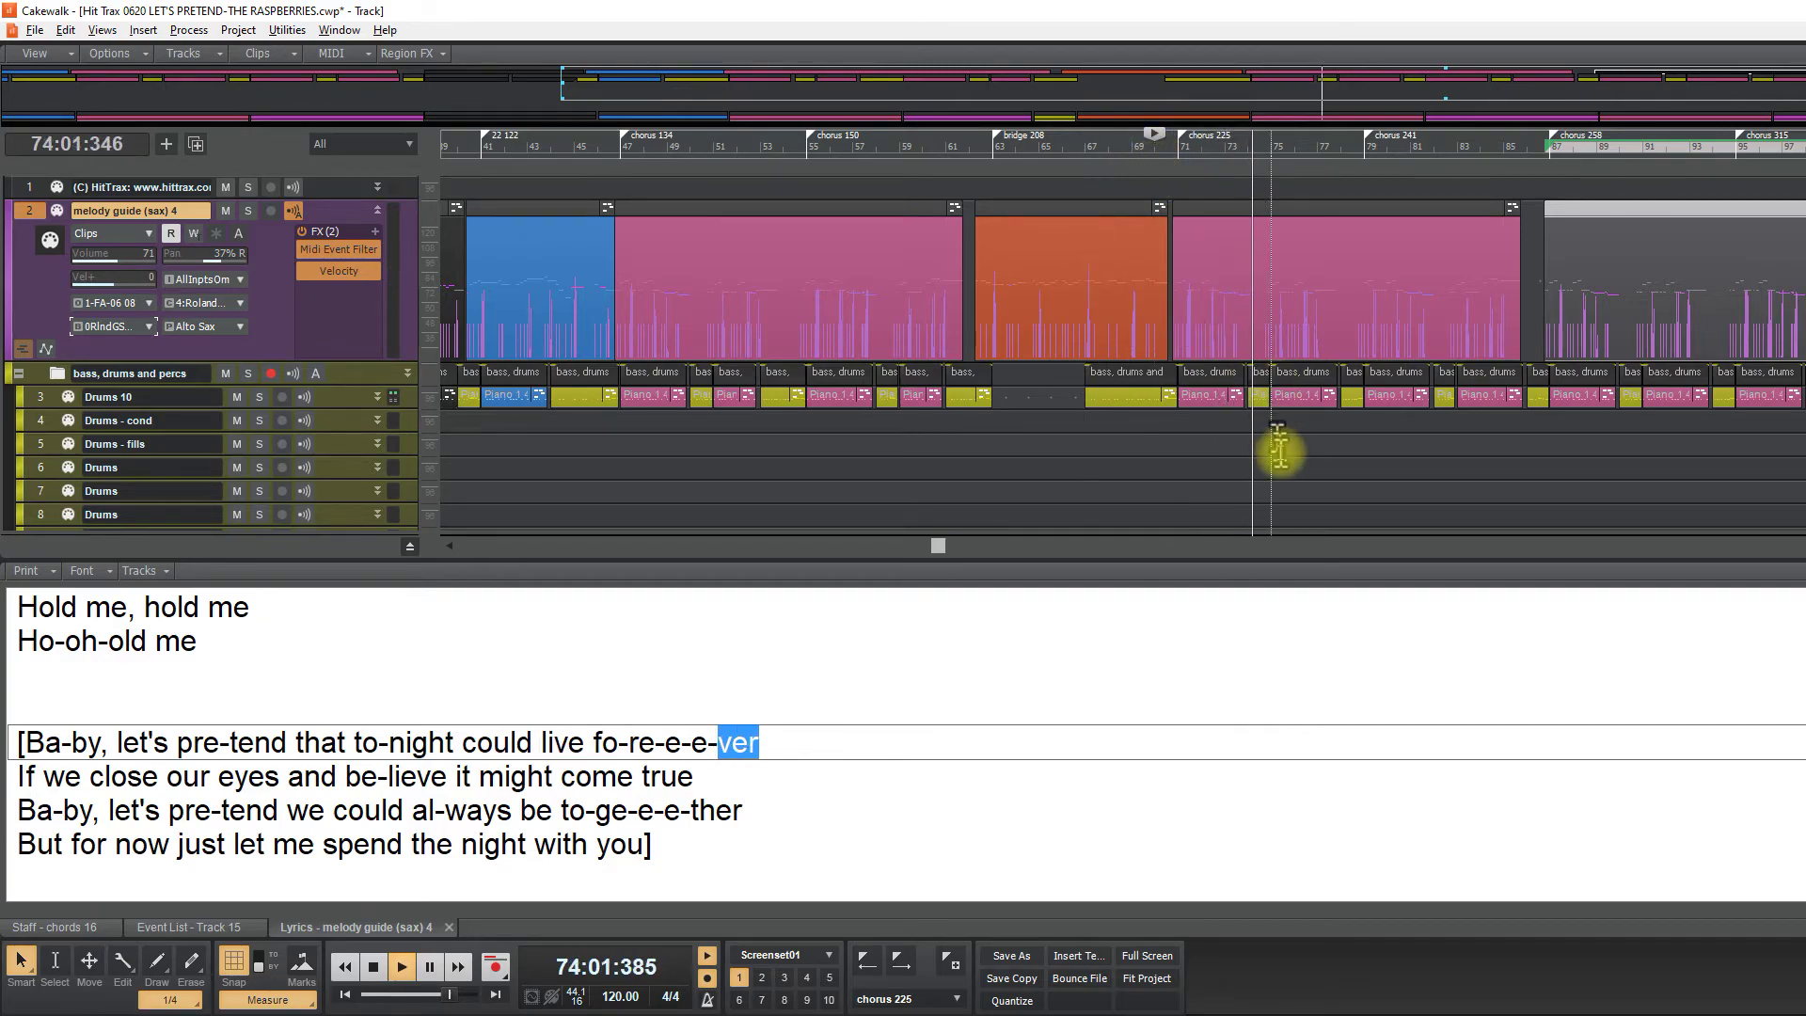
{"action": "key", "text": "space"}
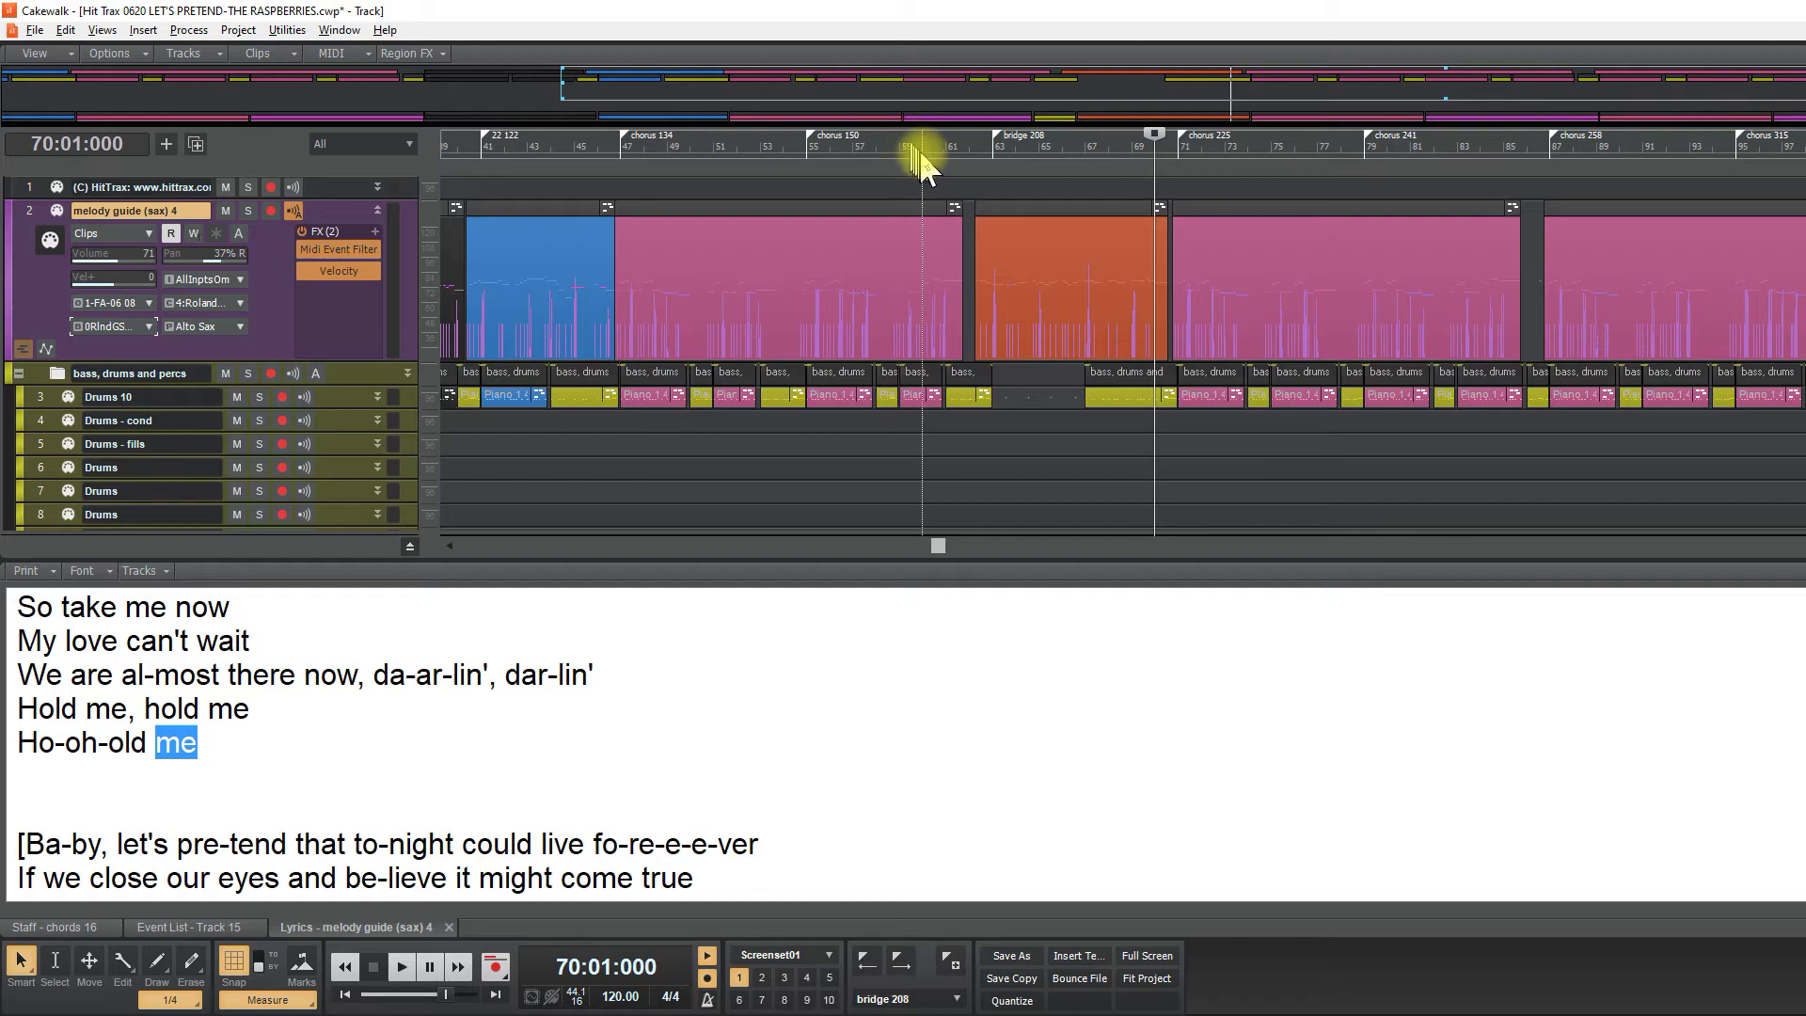
Save the project and play back from bar 60
{"action": "left_click", "coordinate": [924, 152]}
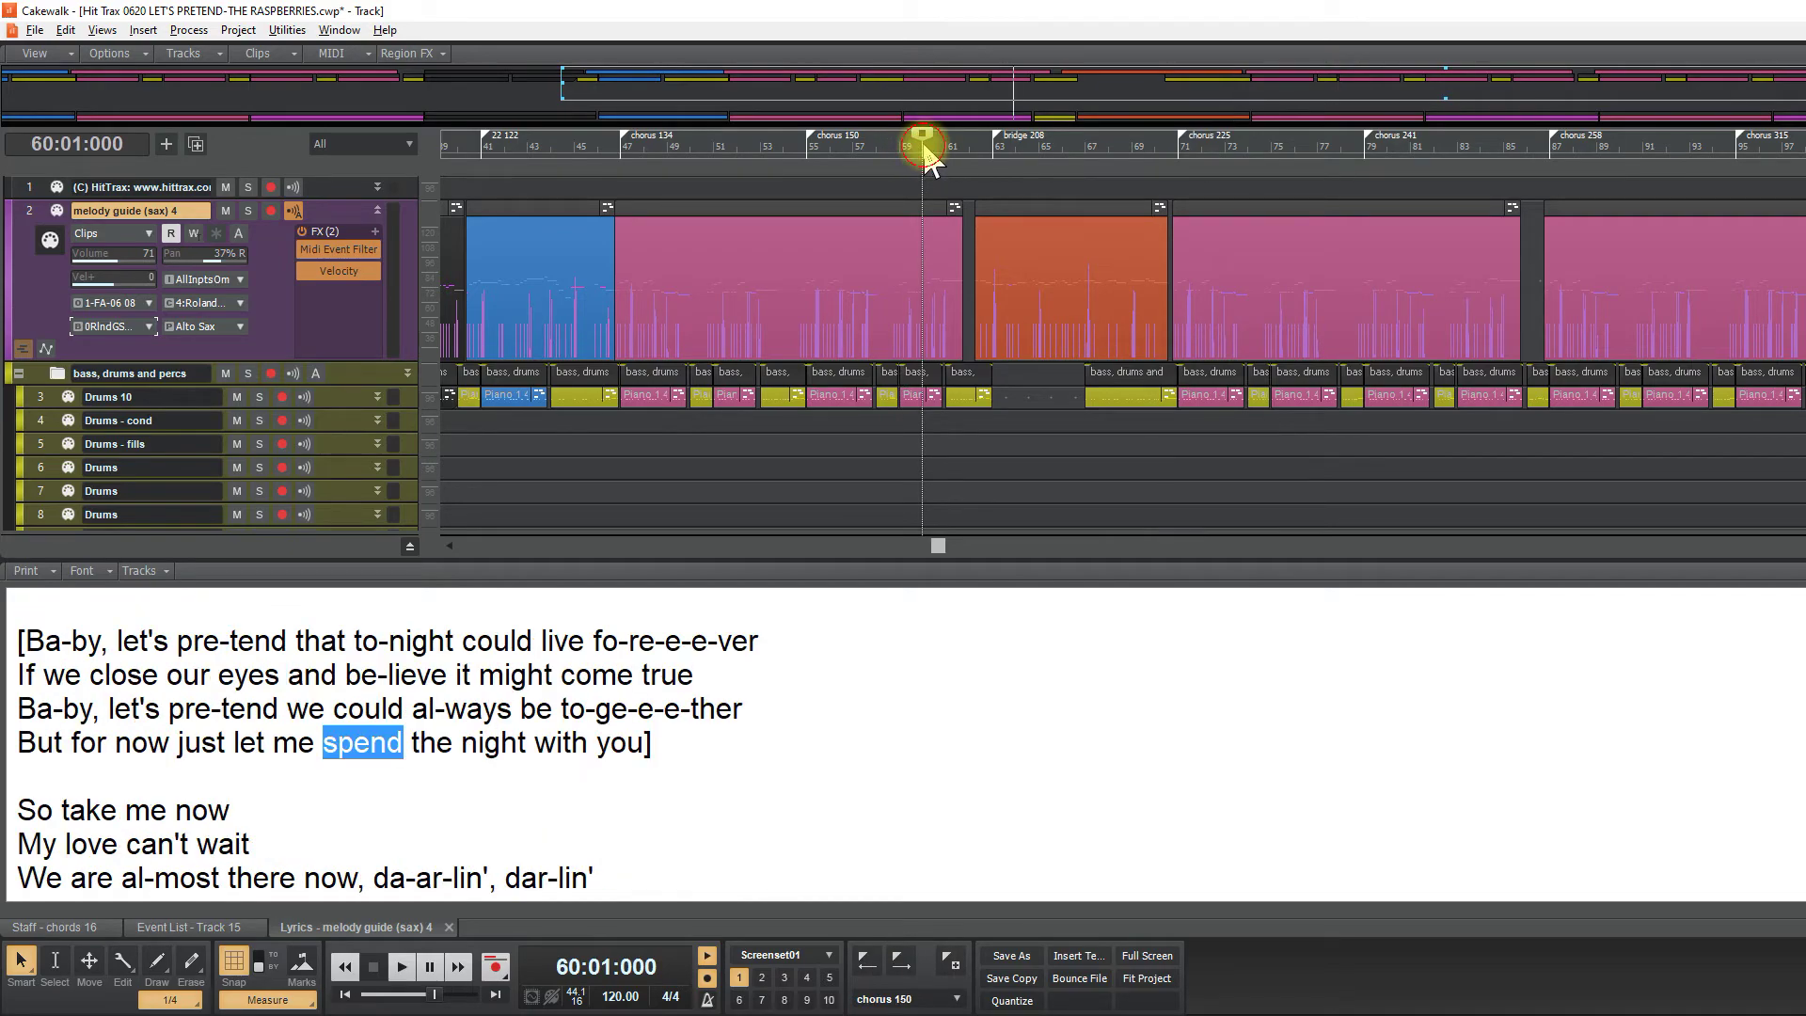
{"action": "key", "text": "ctrl+s"}
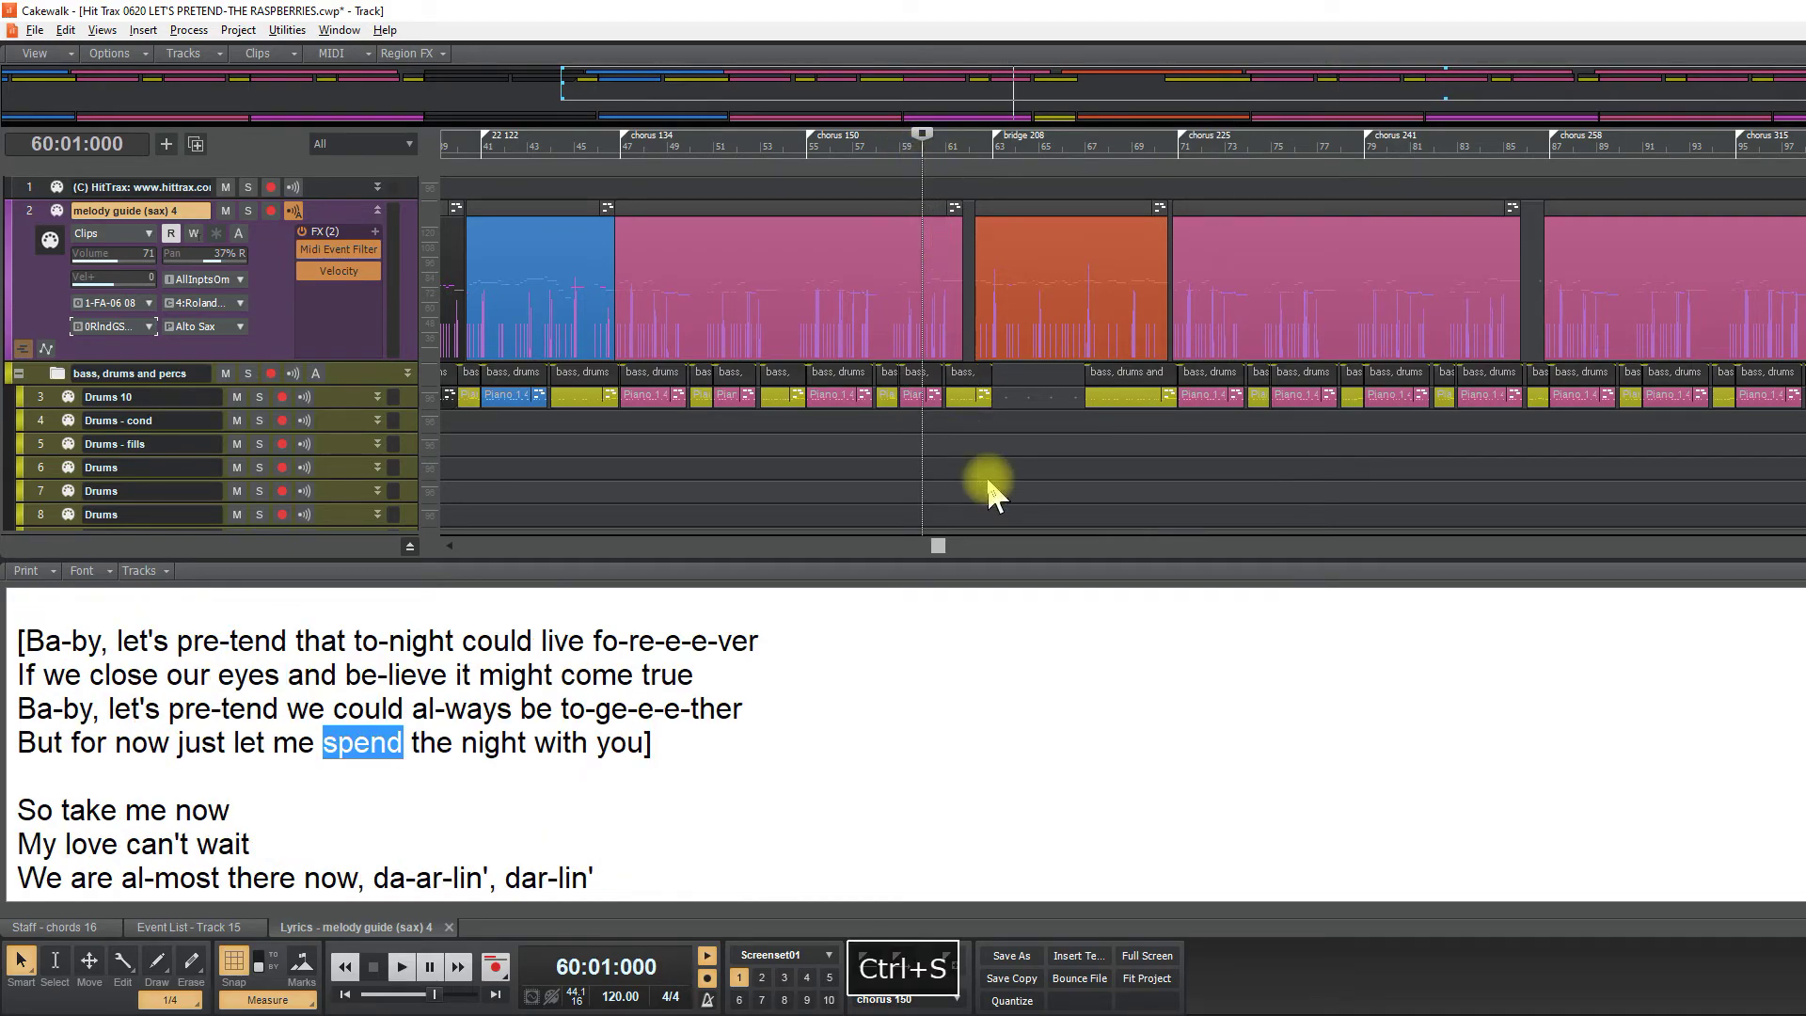
{"action": "key", "text": "space"}
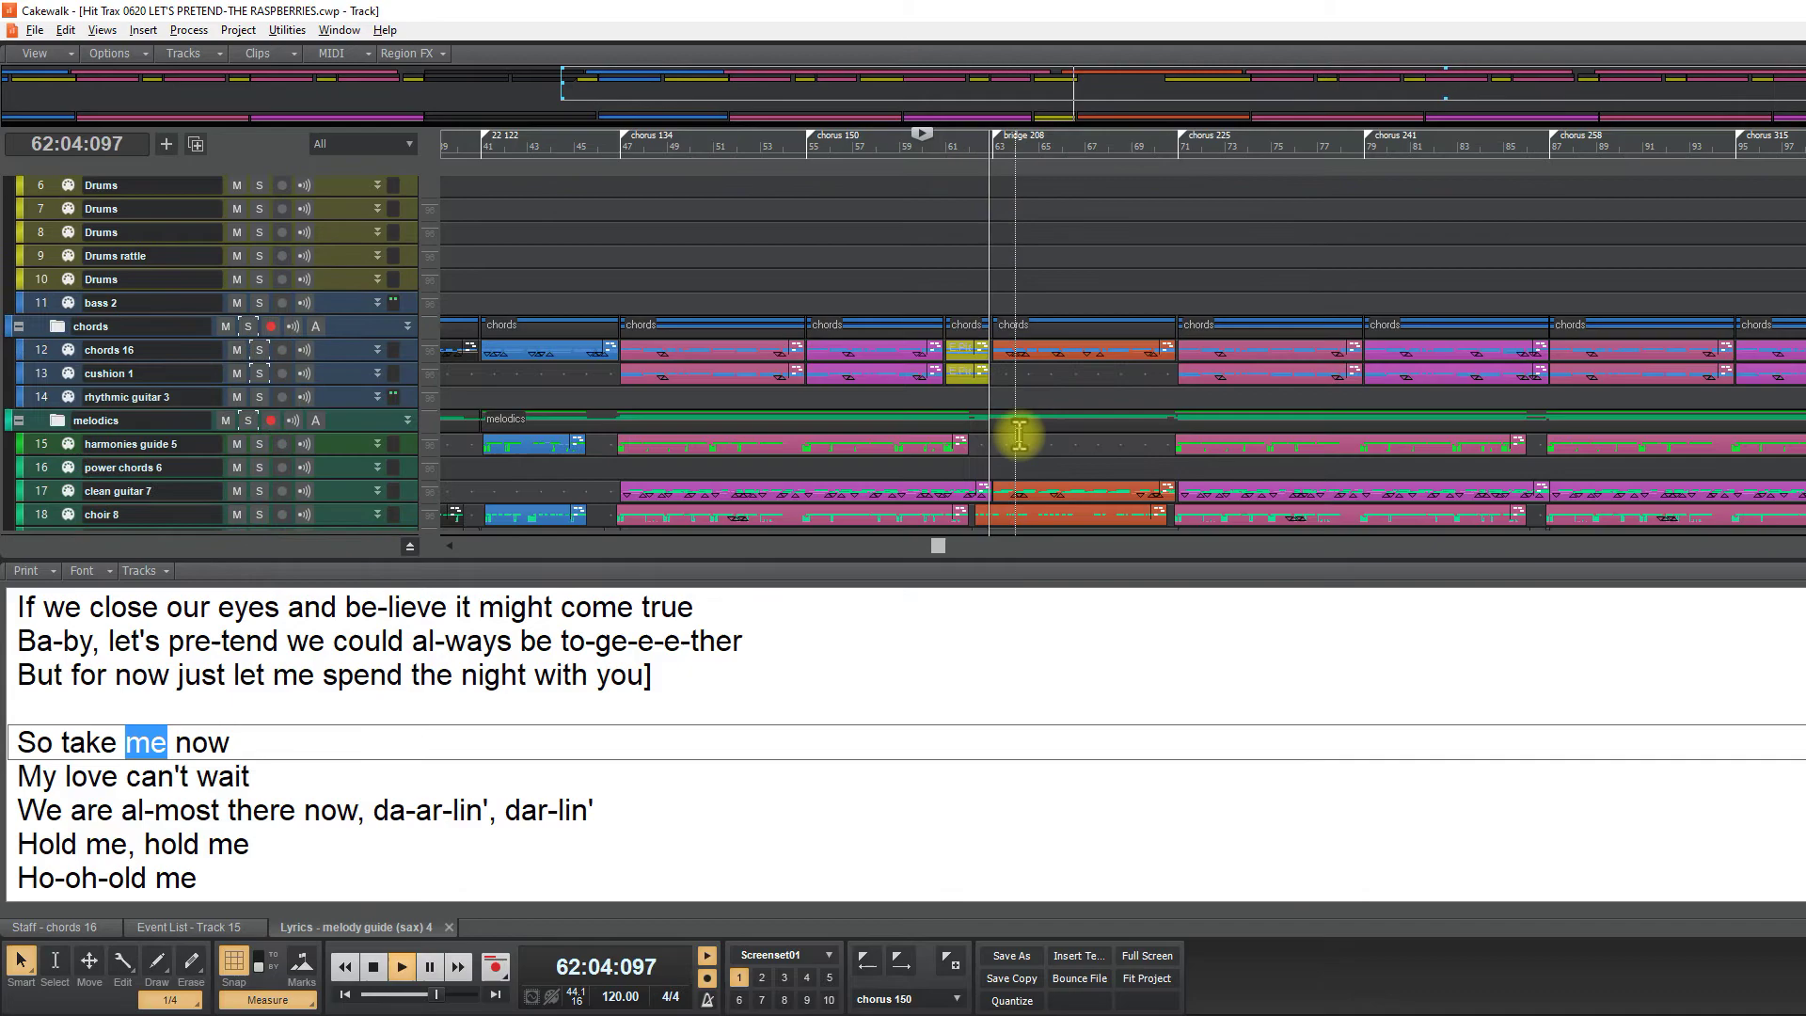
Trim the end of the Piano 1 188 clip and play it back to check
{"action": "scroll", "coordinate": [1019, 443], "scroll_direction": "down", "scroll_amount": 5}
{"action": "scroll", "coordinate": [1019, 433], "scroll_direction": "down", "scroll_amount": 3}
{"action": "key", "text": "space"}
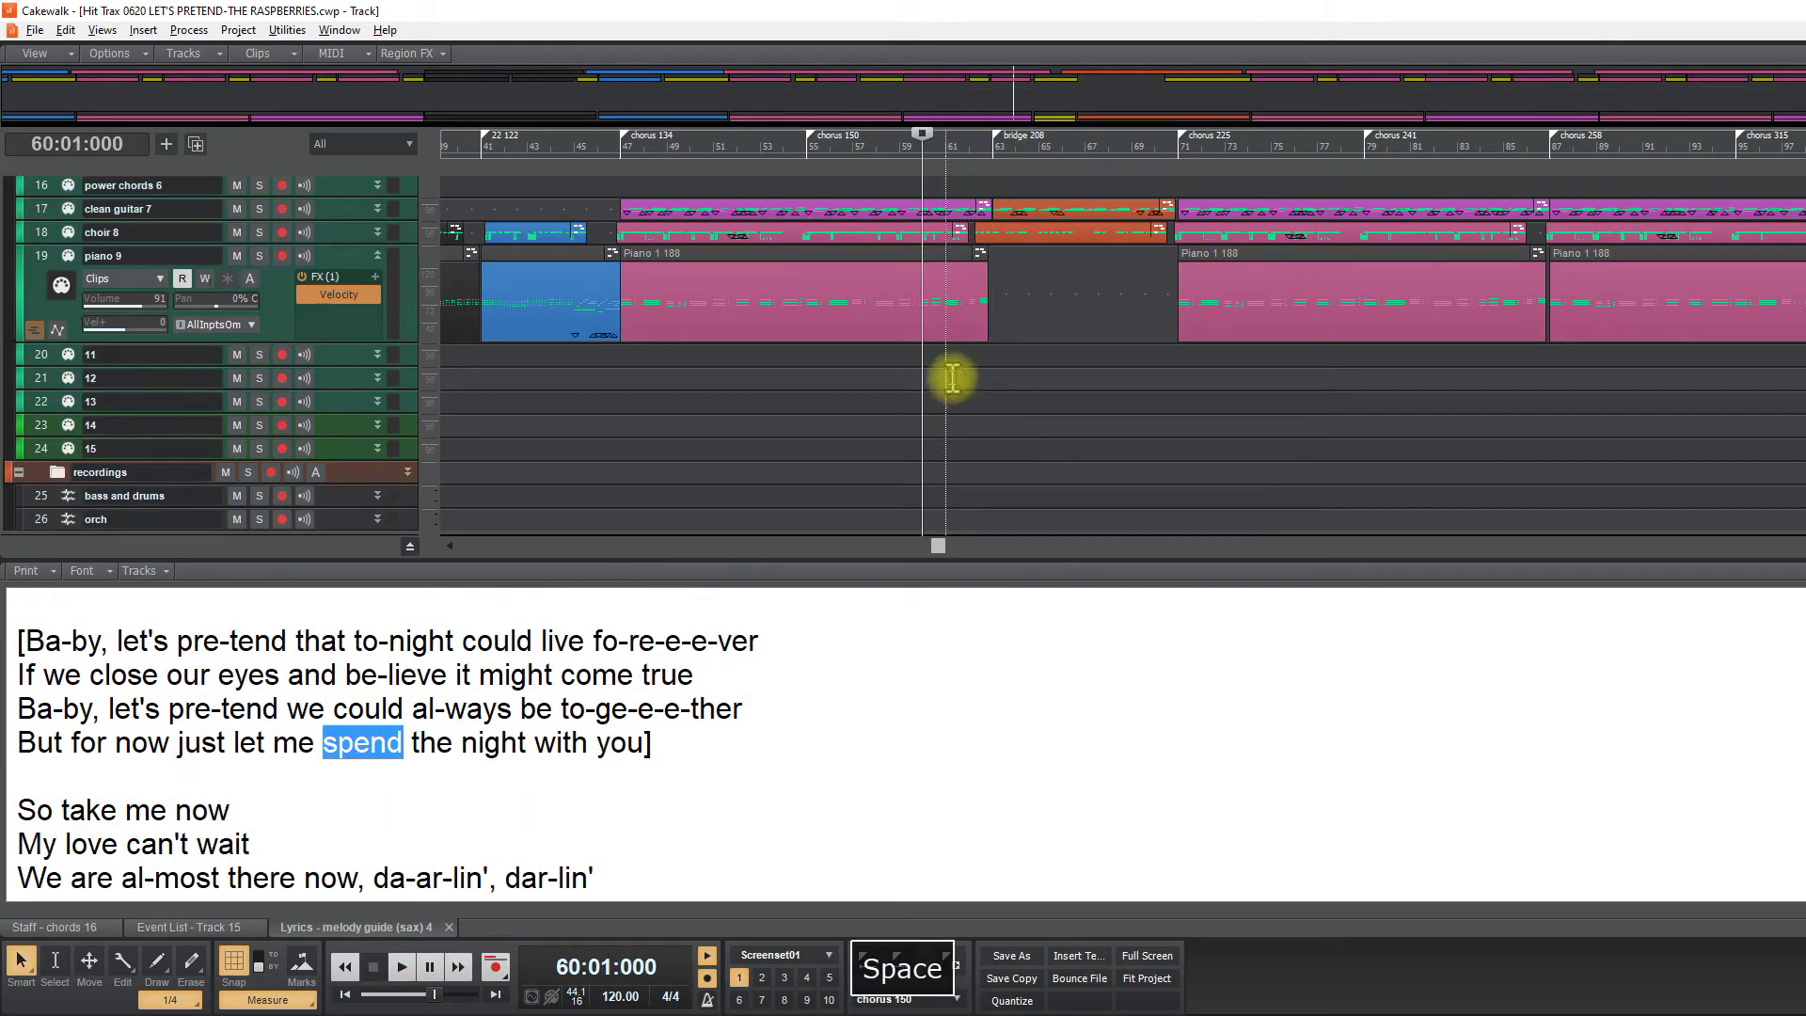
{"action": "key", "text": "ctrl+Right"}
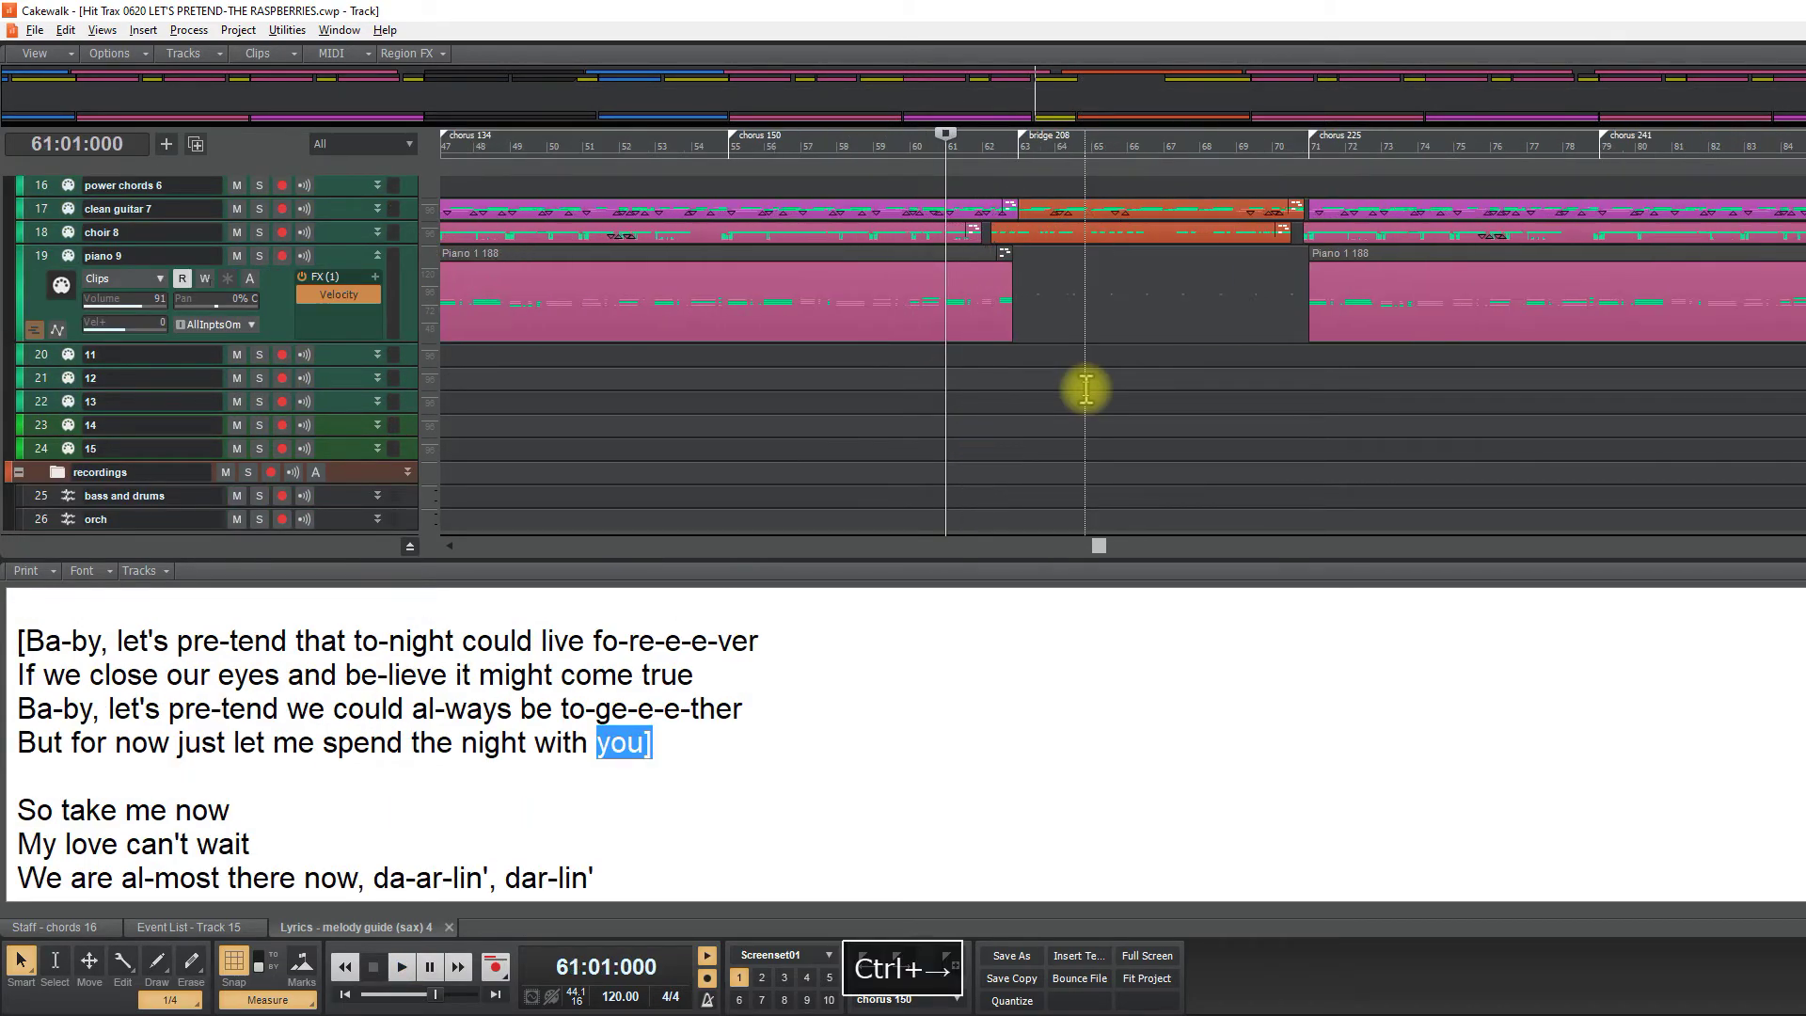
{"action": "key", "text": "ctrl+Left"}
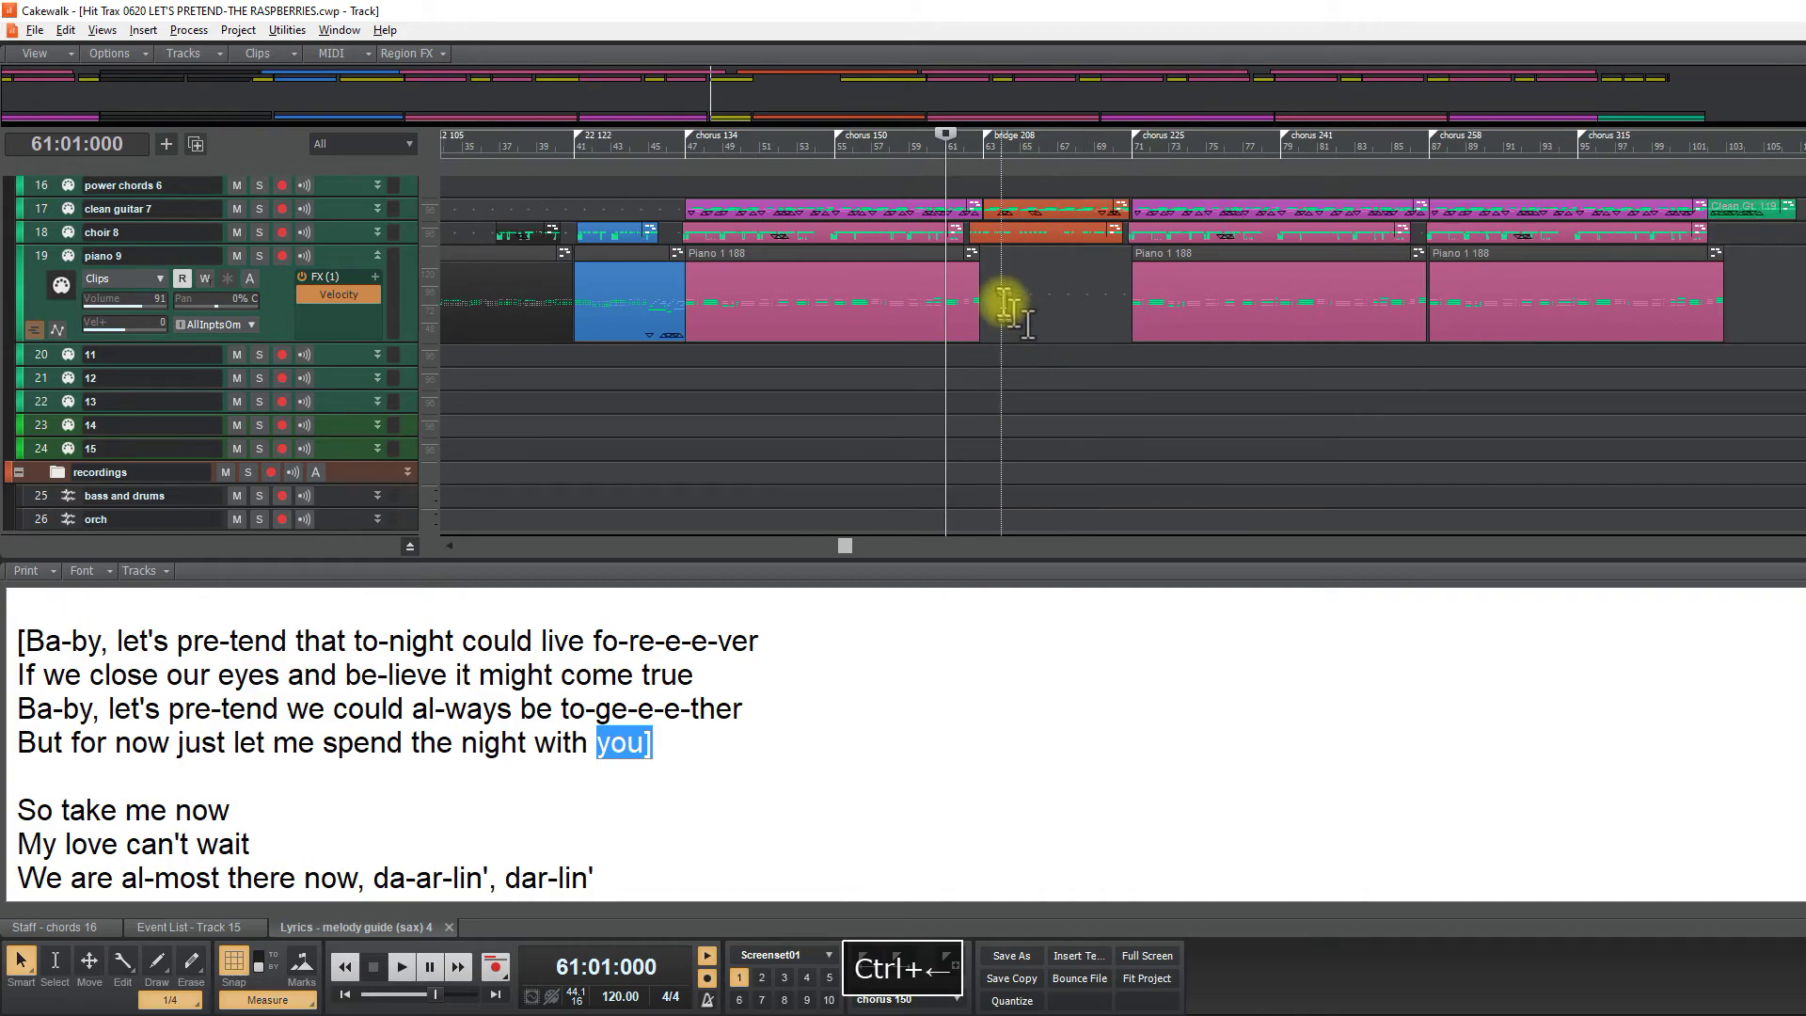
{"action": "left_click_drag", "start_coordinate": [975, 314], "coordinate": [958, 315]}
{"action": "key", "text": "space"}
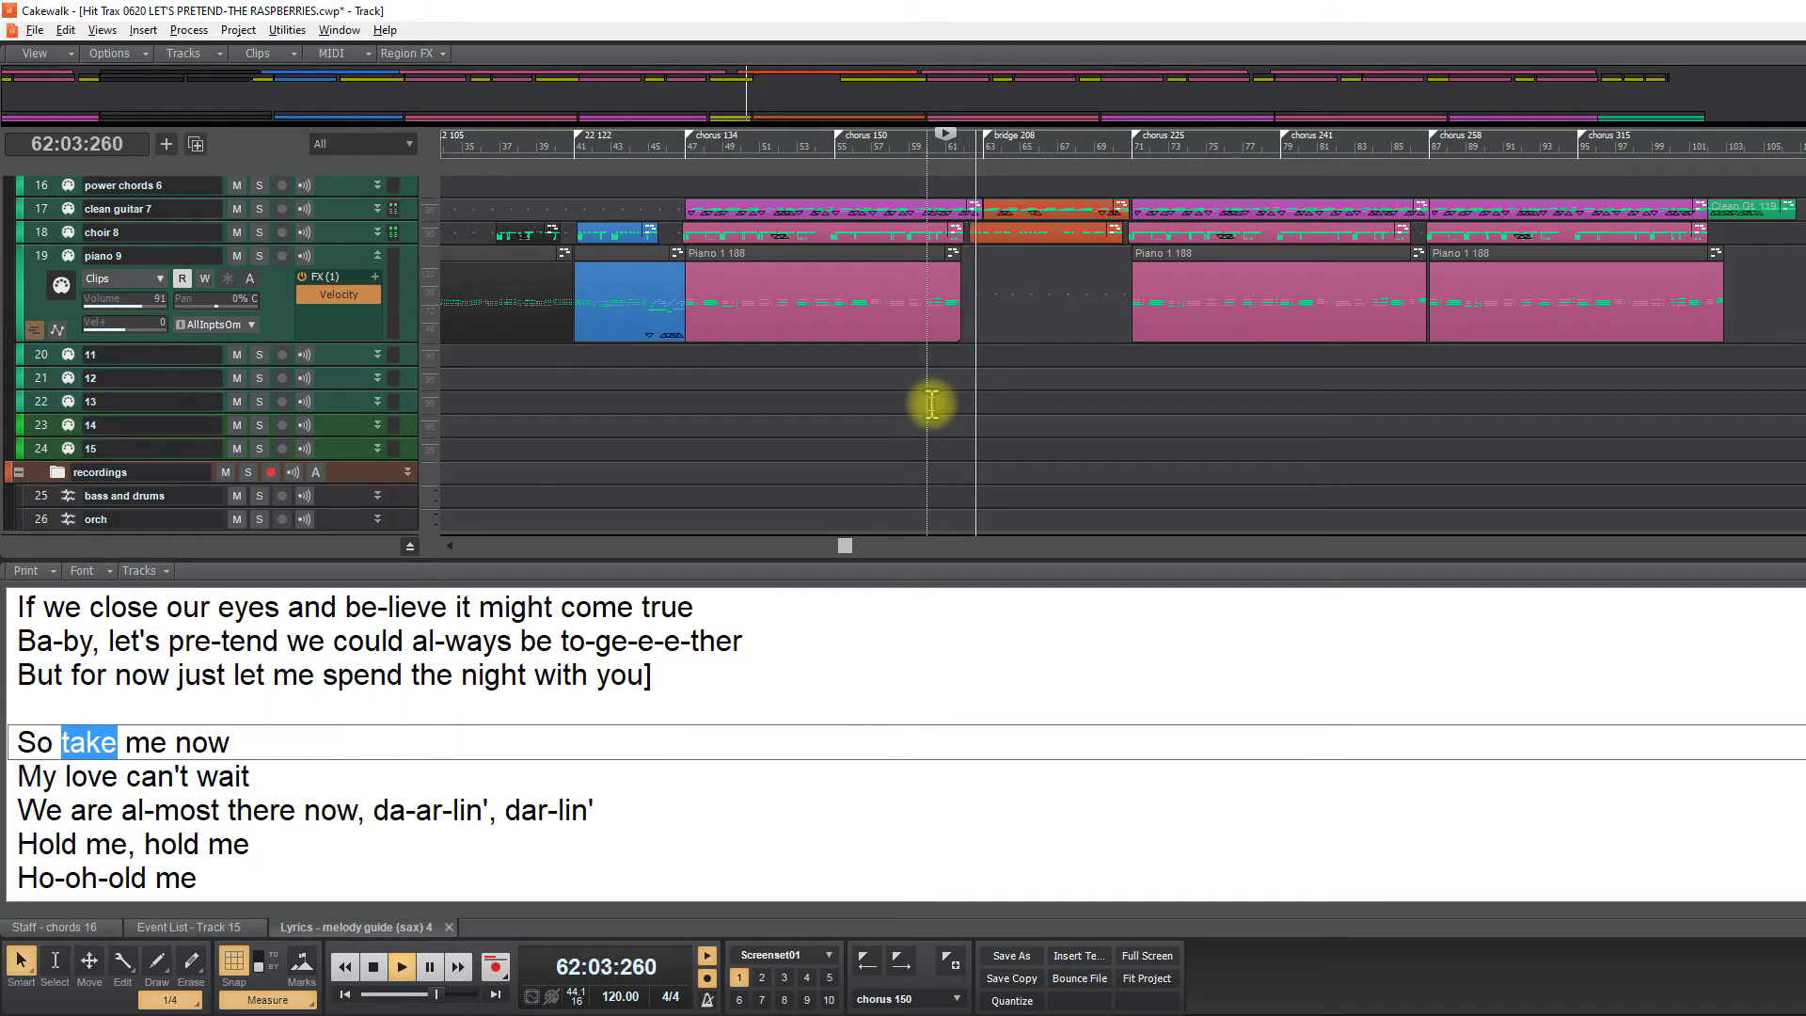
Trim the piano 9 clip to end at bar 61, before the bridge, and save
{"action": "key", "text": "ctrl+Right"}
{"action": "key", "text": "space"}
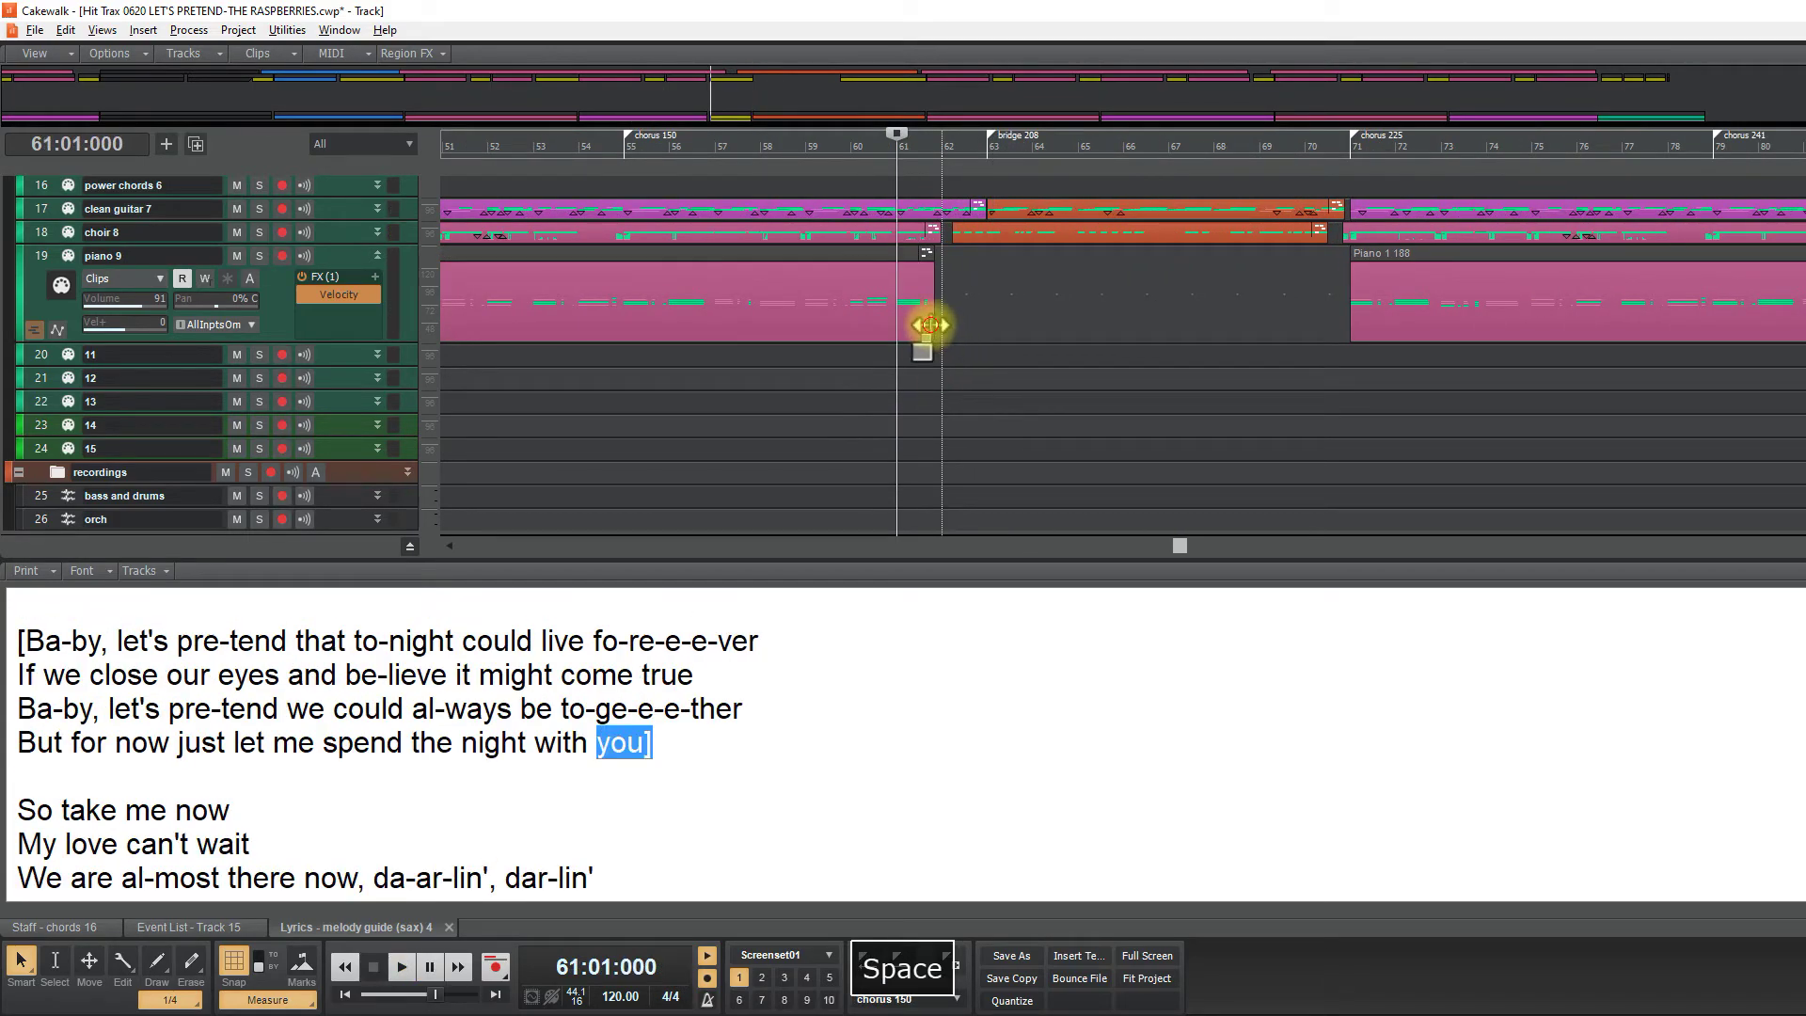
{"action": "left_click_drag", "start_coordinate": [930, 324], "coordinate": [919, 325]}
{"action": "key", "text": "space"}
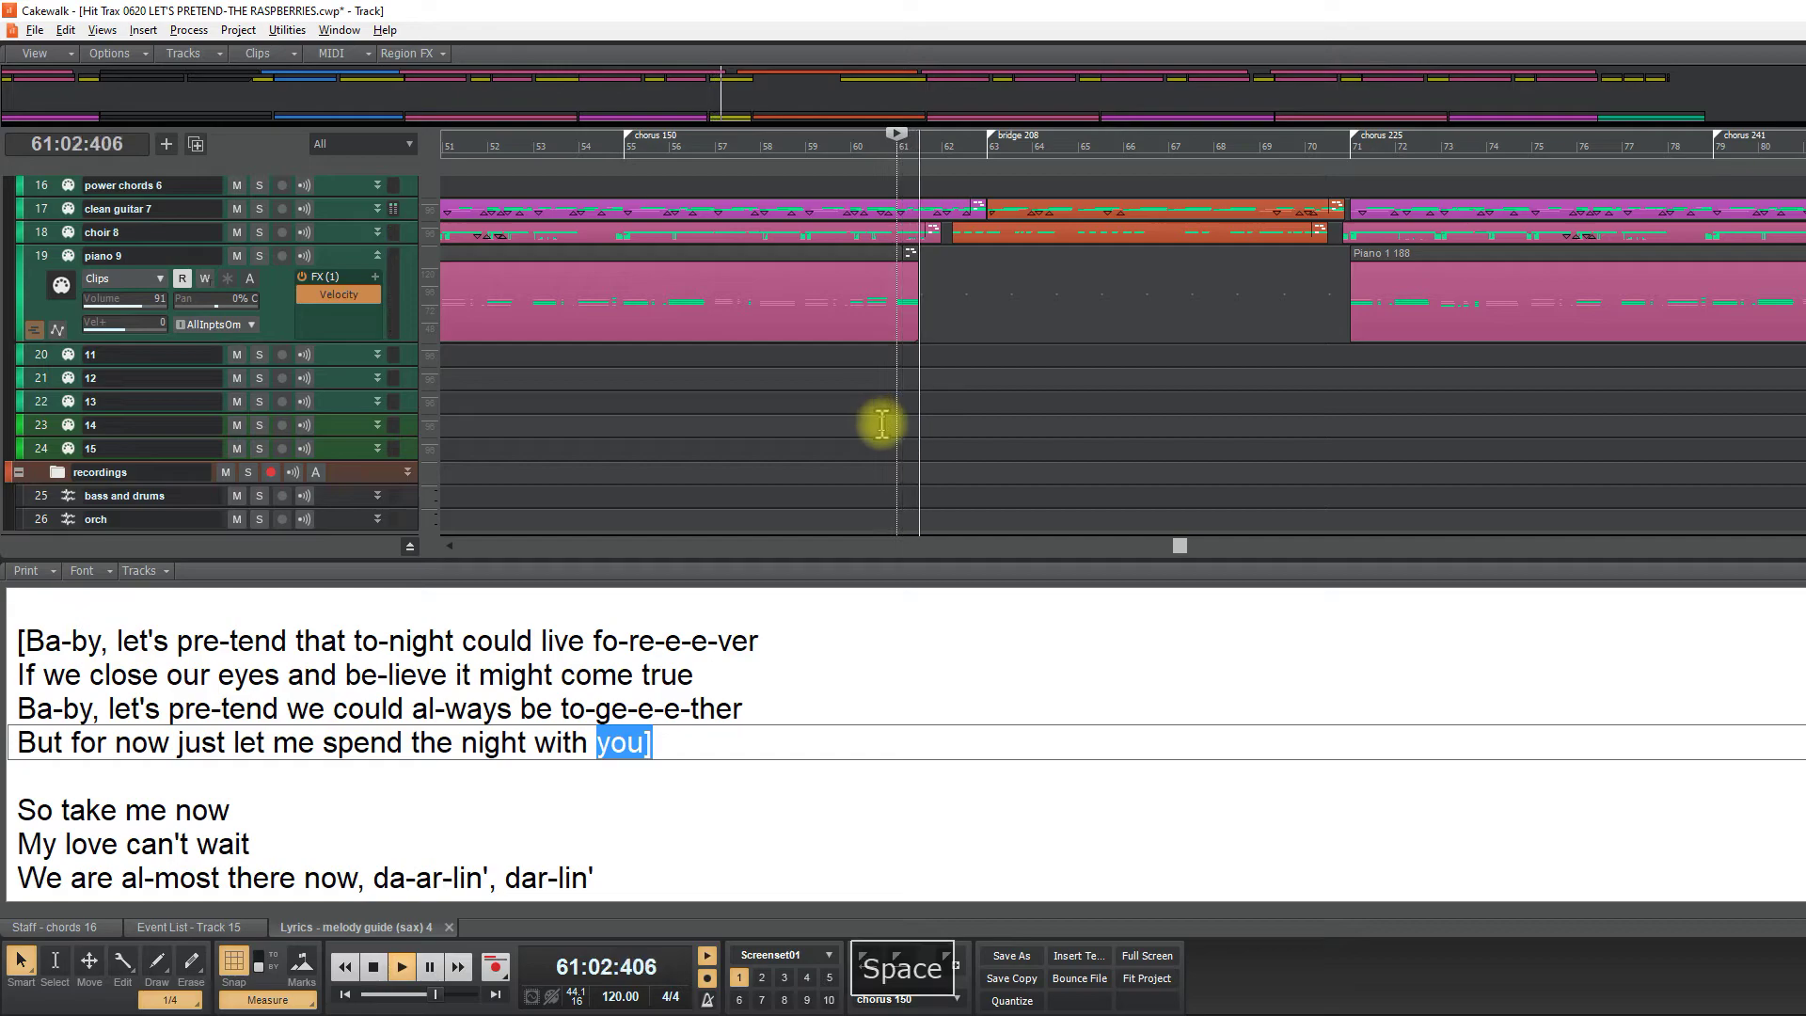
{"action": "key", "text": "ctrl+s"}
{"action": "left_click", "coordinate": [882, 430]}
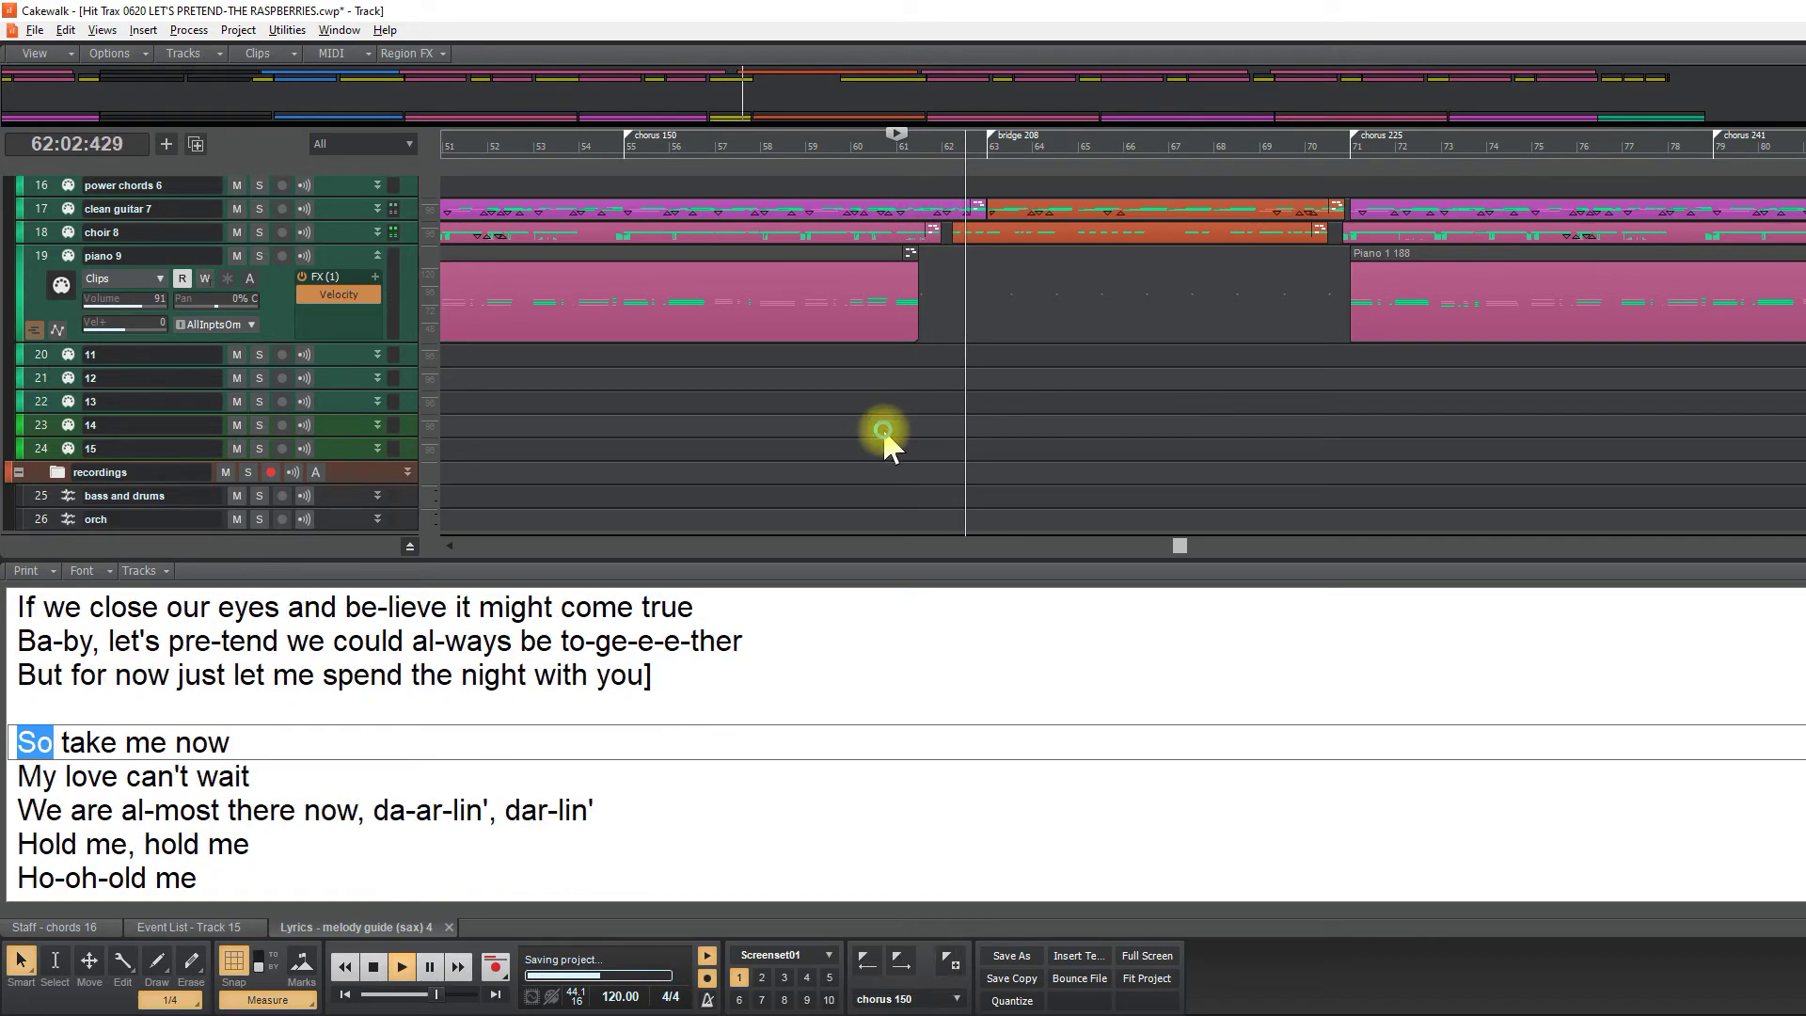
Shrink the track heights to fit more tracks on screen, then stop playback
{"action": "key", "text": "ctrl+Up"}
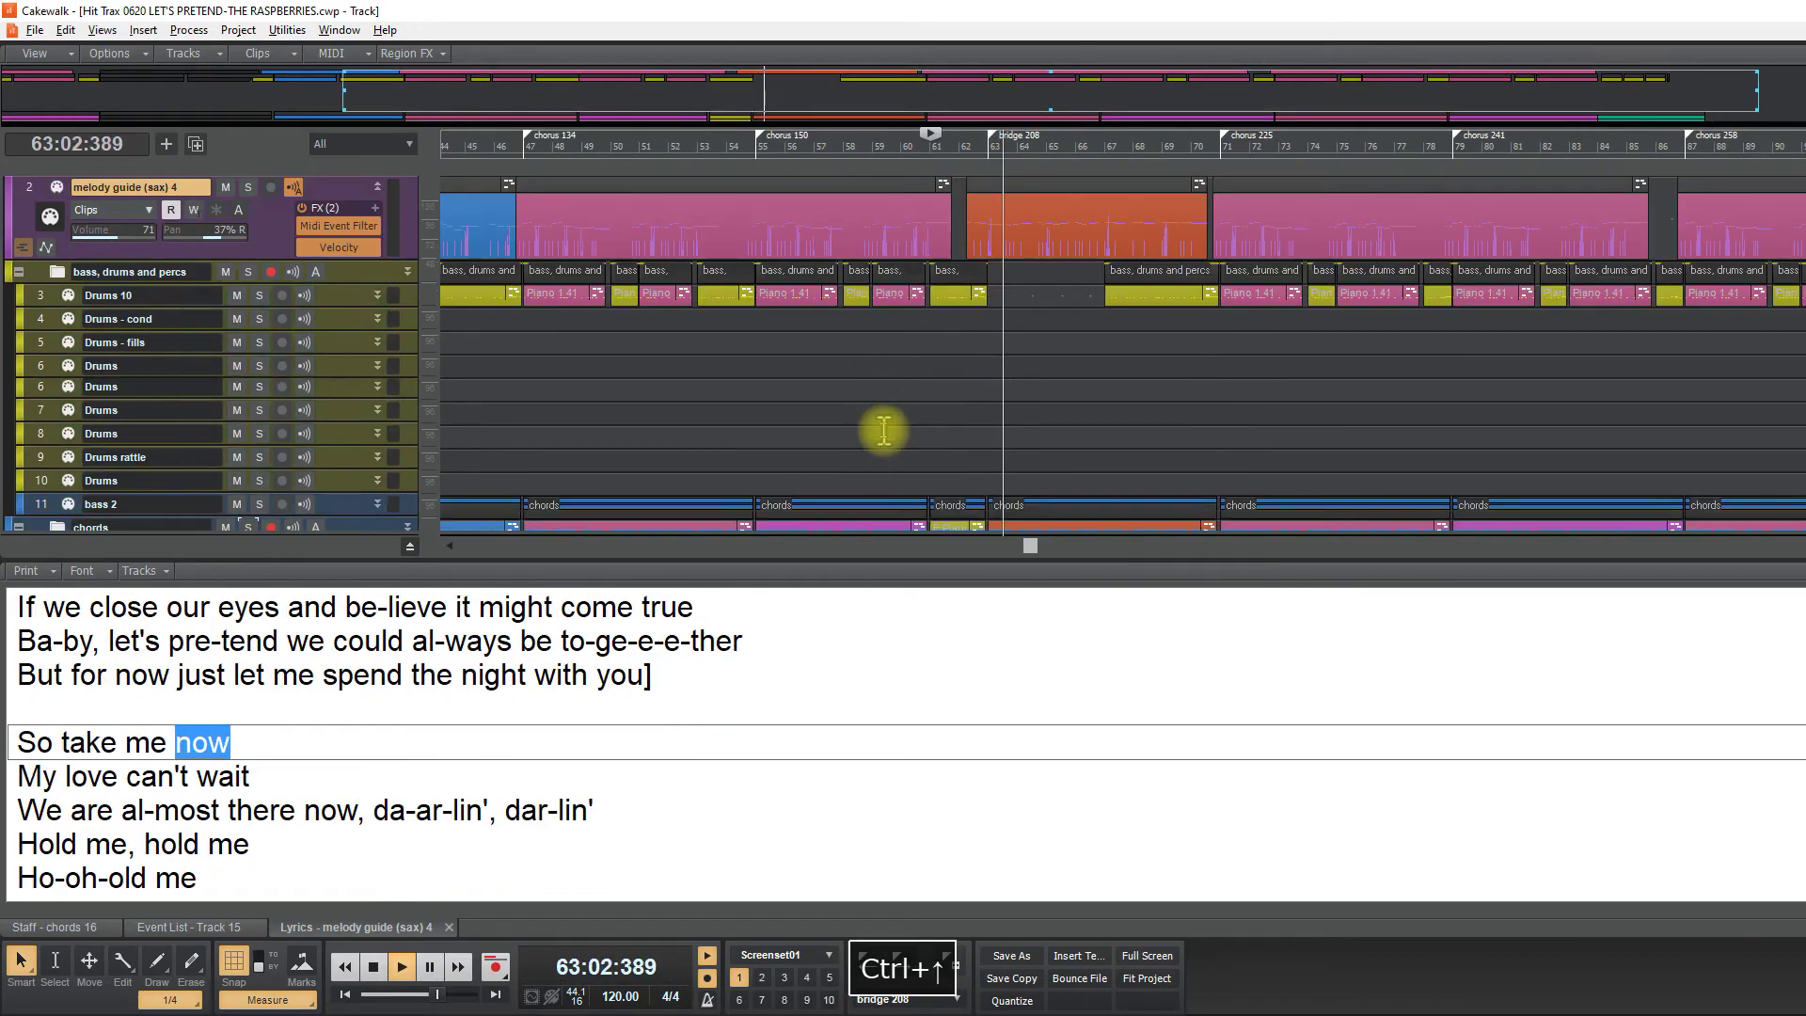
{"action": "key", "text": "ctrl+Up"}
{"action": "key", "text": "ctrl+Up"}
{"action": "key", "text": "ctrl+Up"}
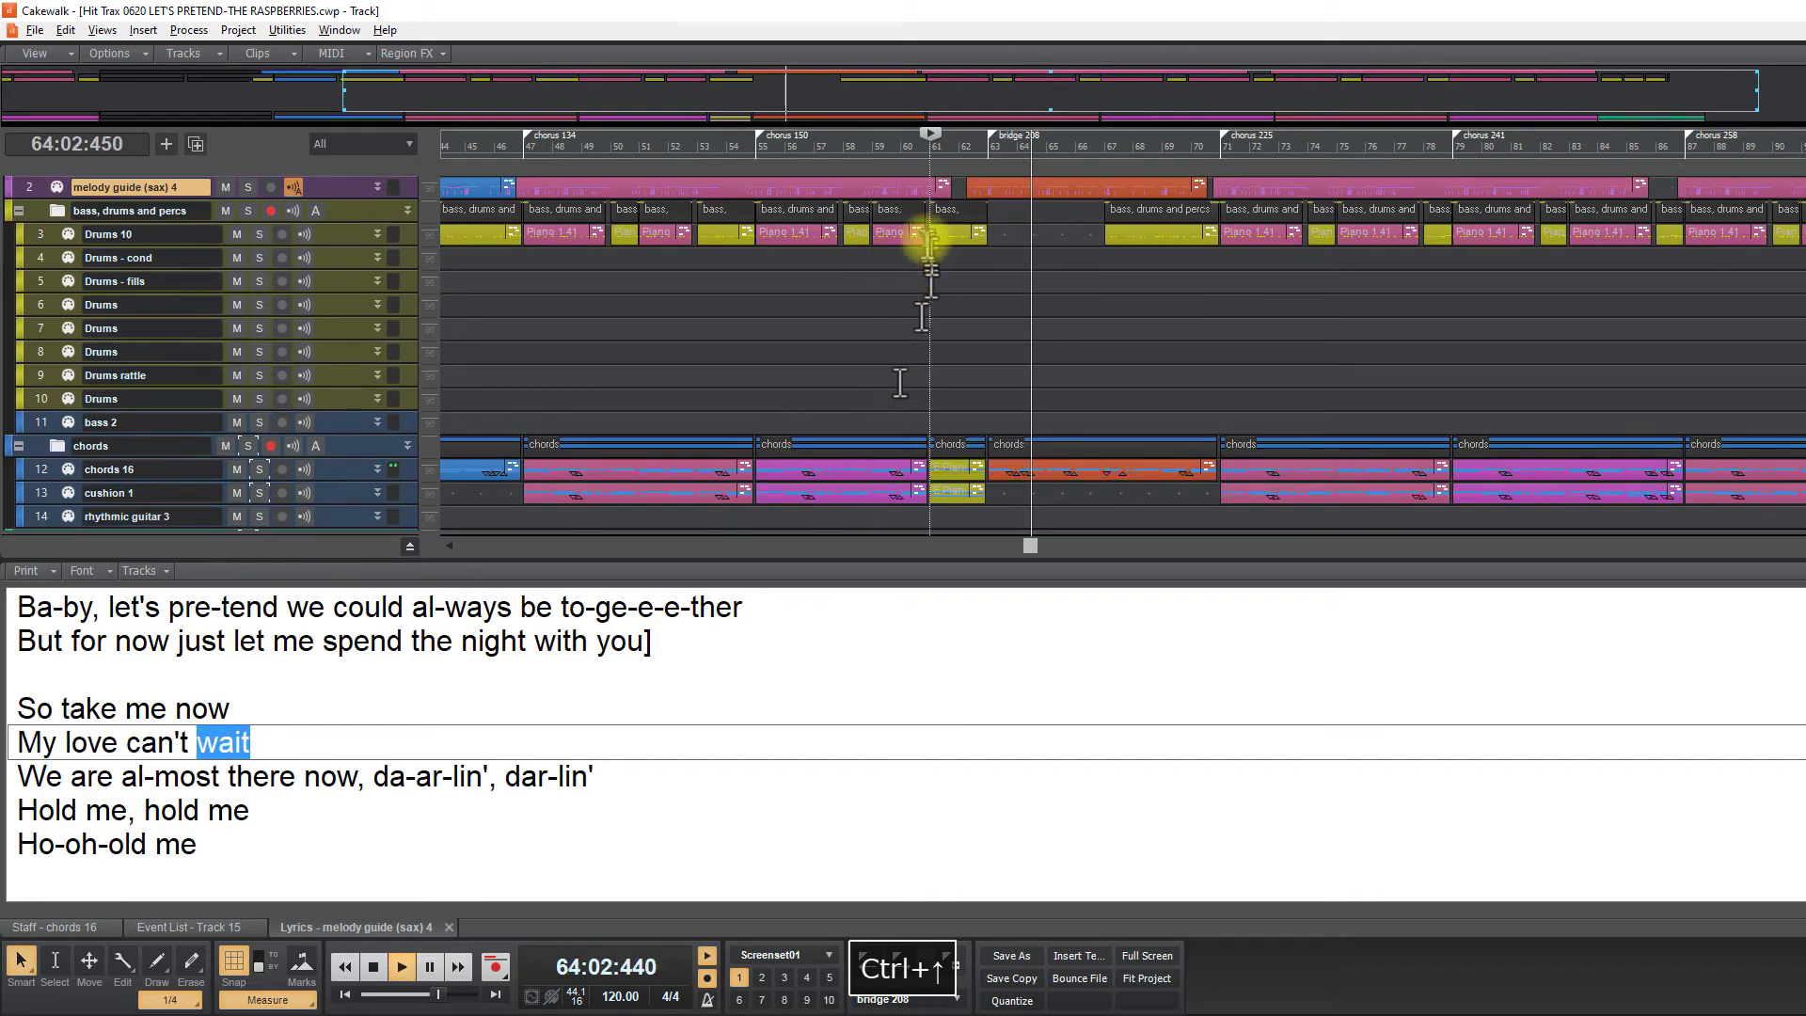
{"action": "scroll", "coordinate": [1134, 391], "scroll_direction": "up", "scroll_amount": 1}
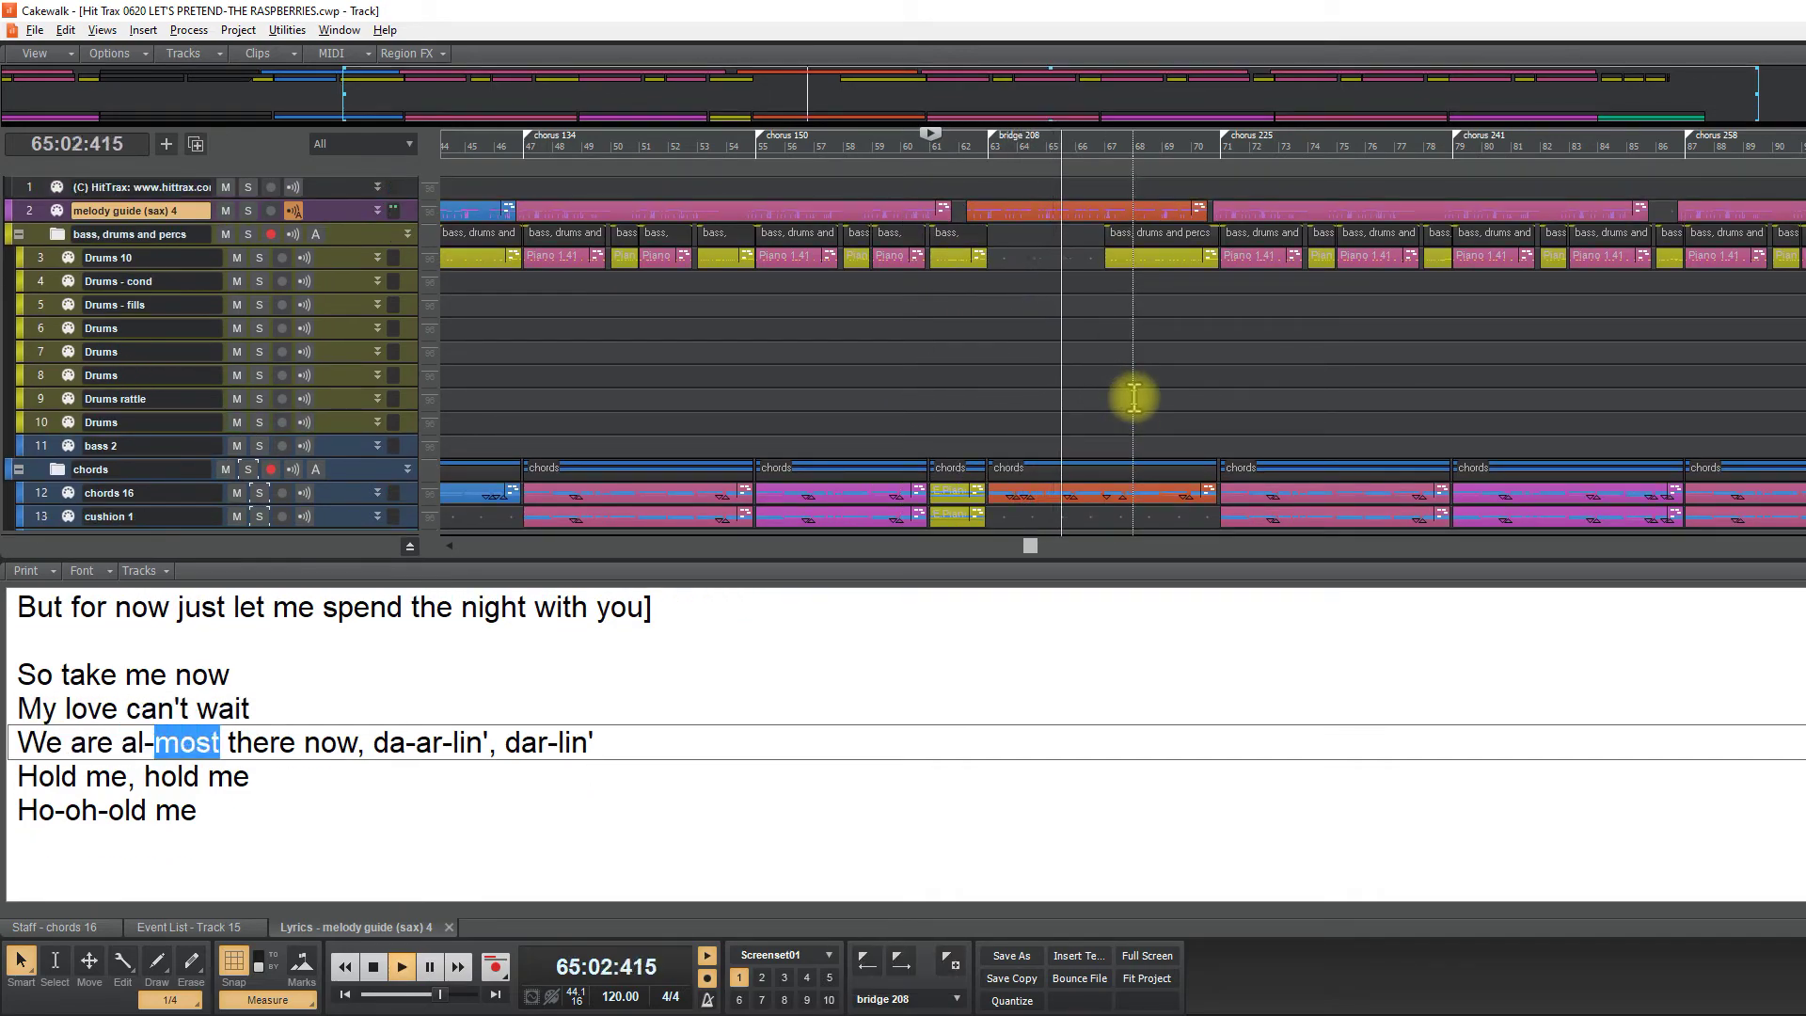
{"action": "key", "text": "space"}
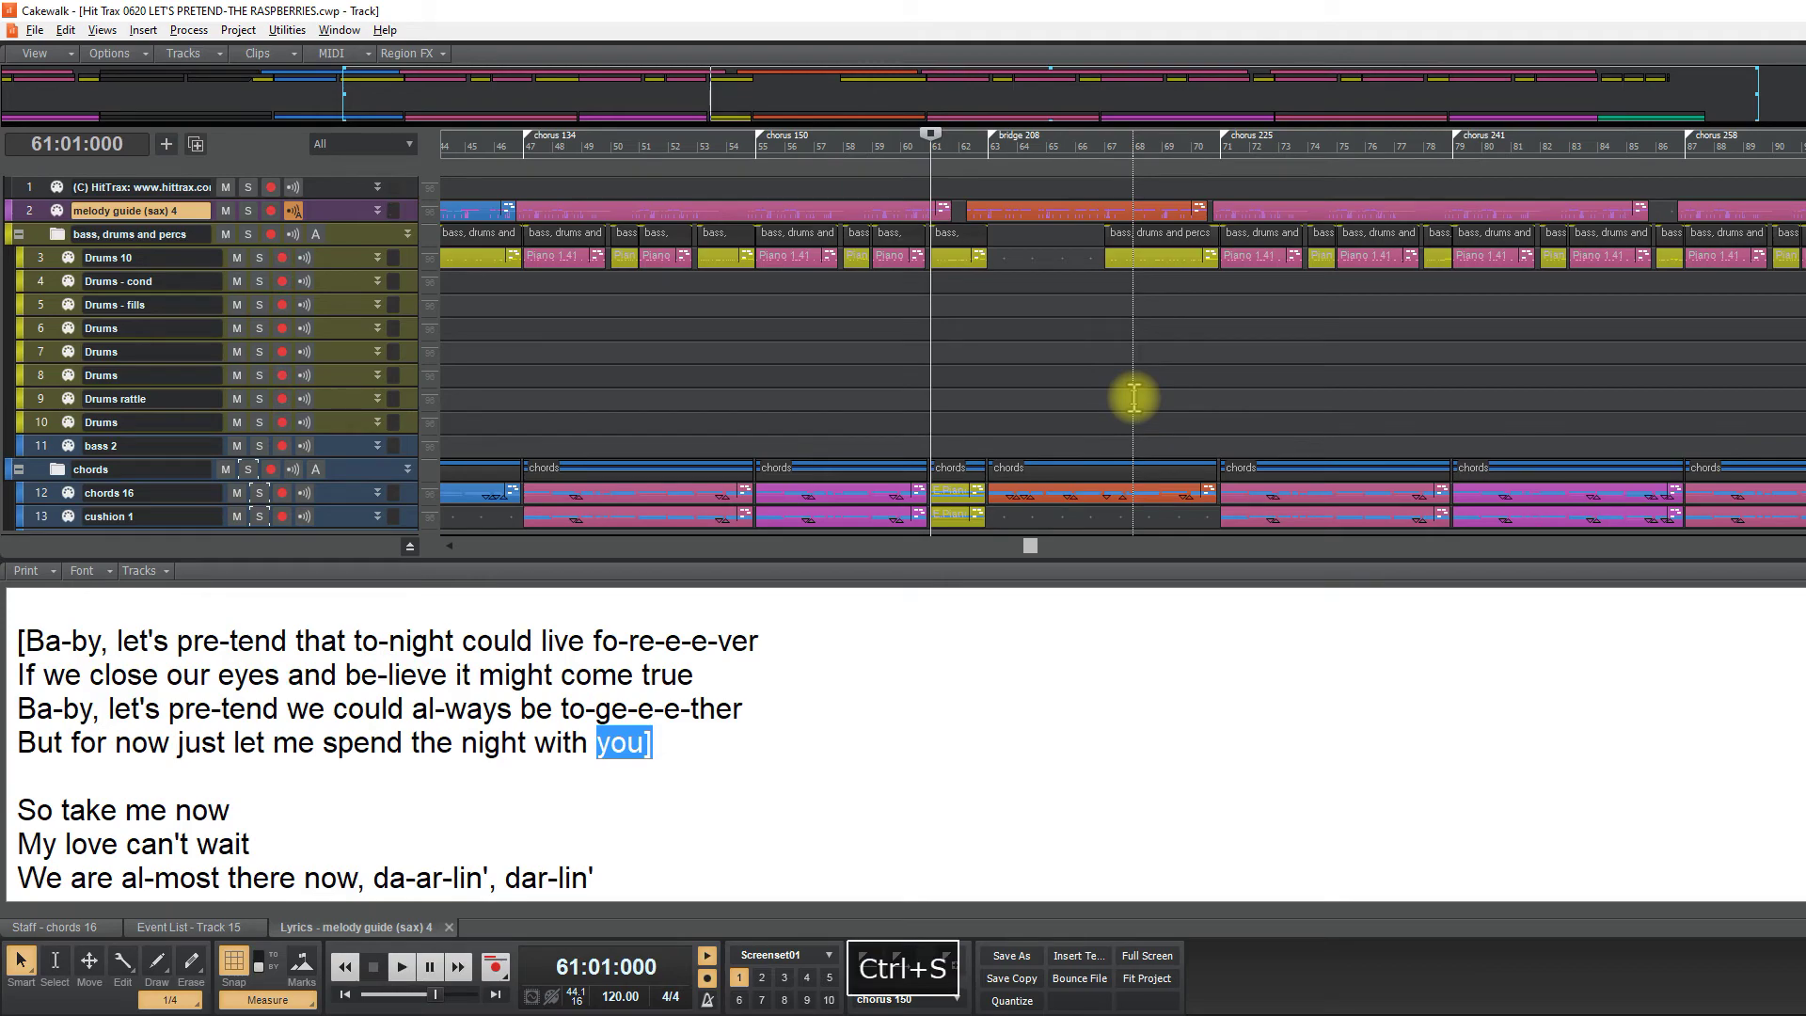
Move the now time to the bridge and make the Drums 10 track taller
{"action": "left_click", "coordinate": [993, 369]}
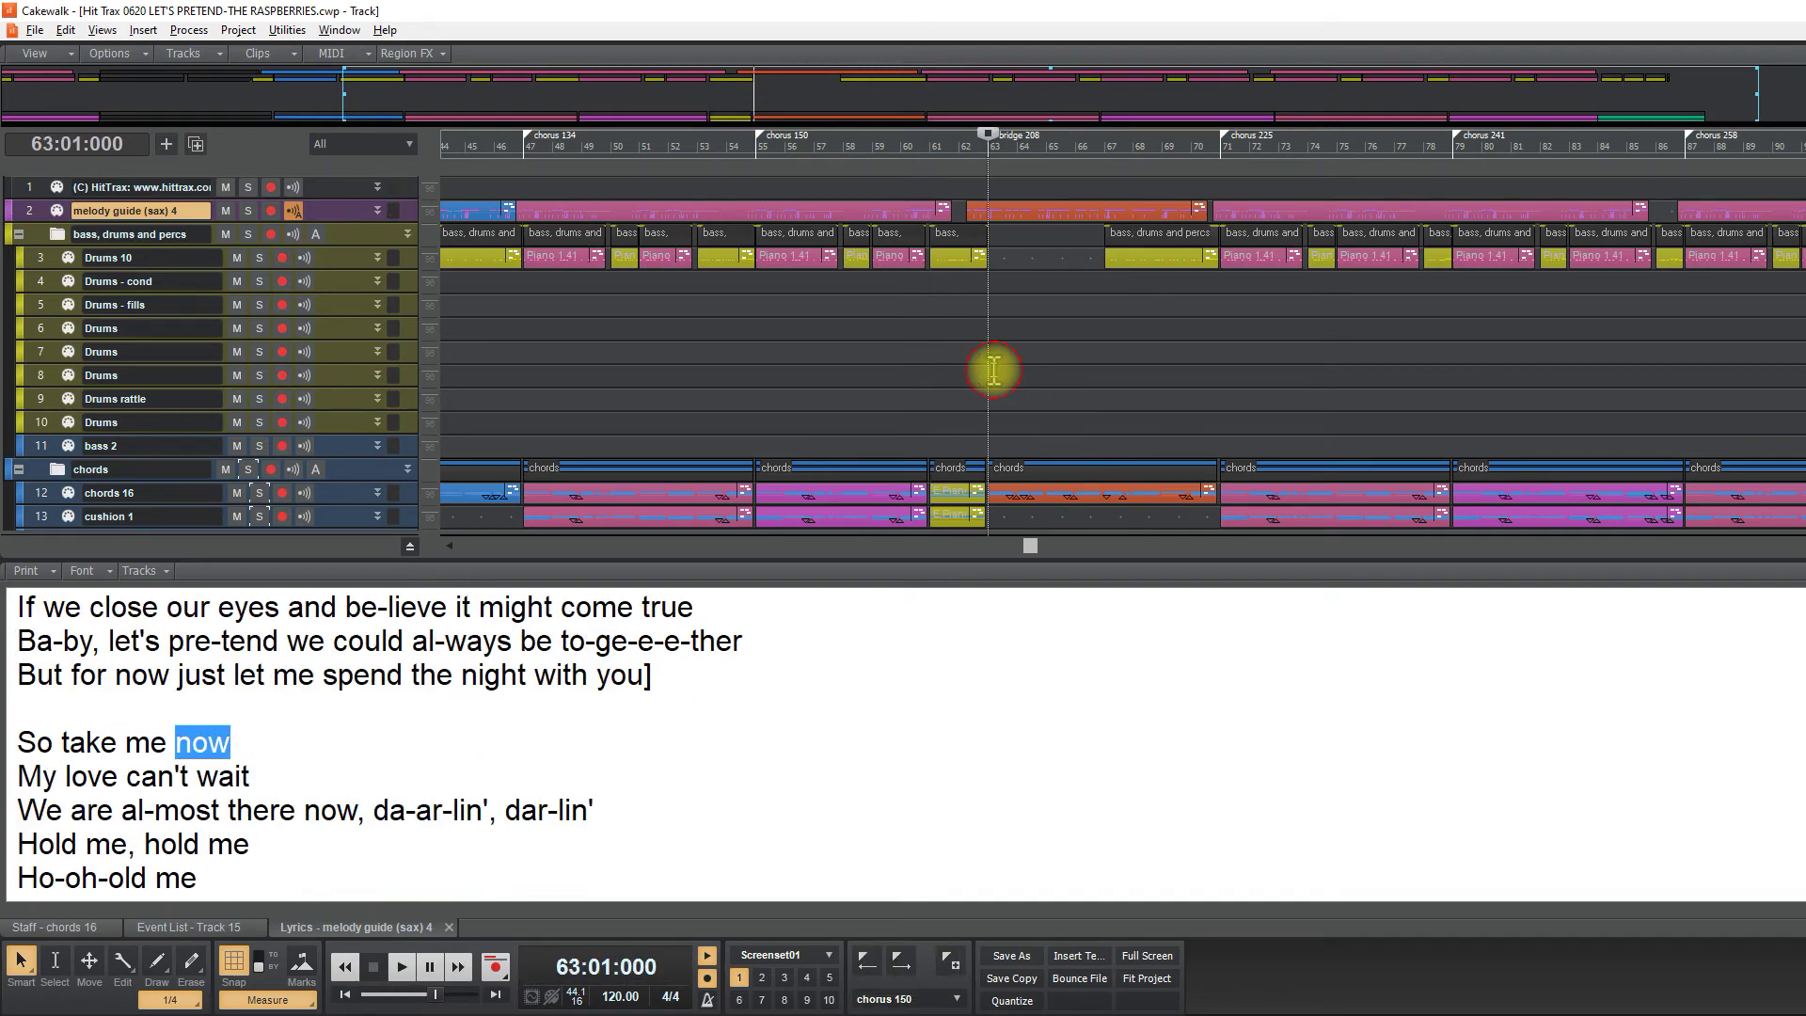
{"action": "left_click", "coordinate": [330, 261]}
{"action": "left_click_drag", "start_coordinate": [331, 268], "coordinate": [326, 329]}
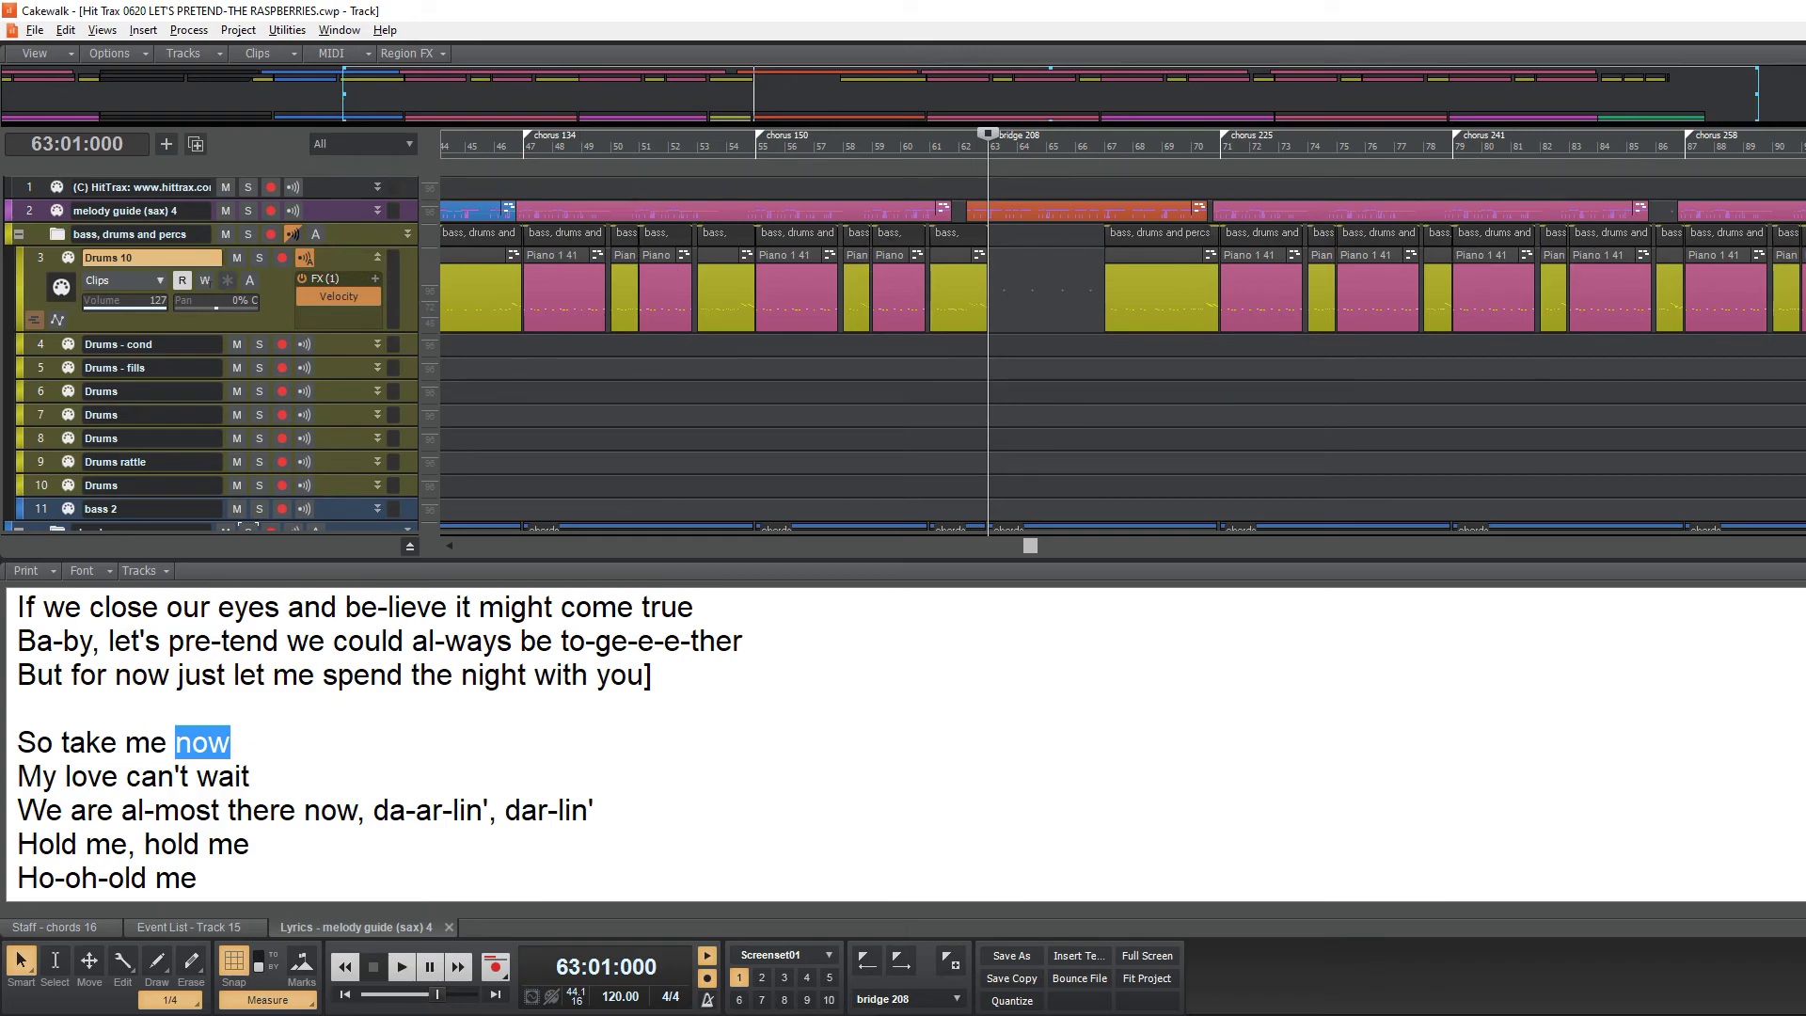
Cue the Winamp reference song to about 2:04, then play Cakewalk from the bridge
{"action": "key", "text": "alt+Tab"}
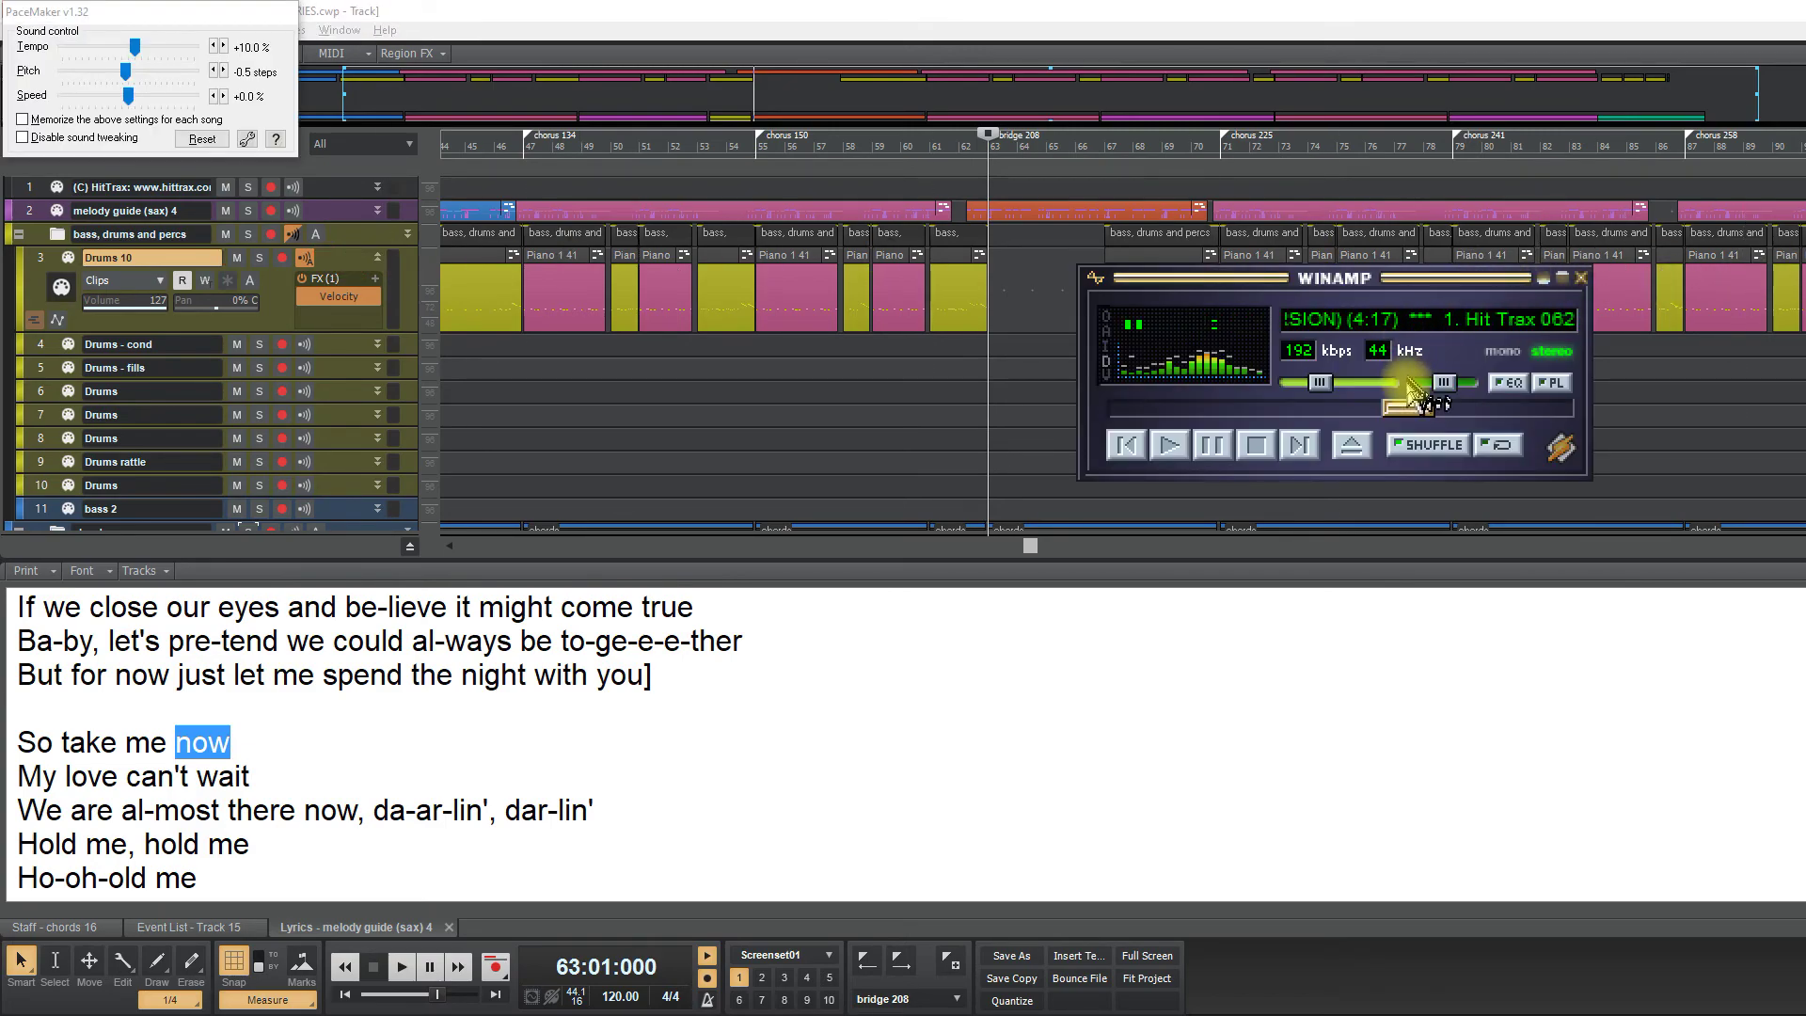
{"action": "left_click_drag", "start_coordinate": [1411, 410], "coordinate": [1410, 410]}
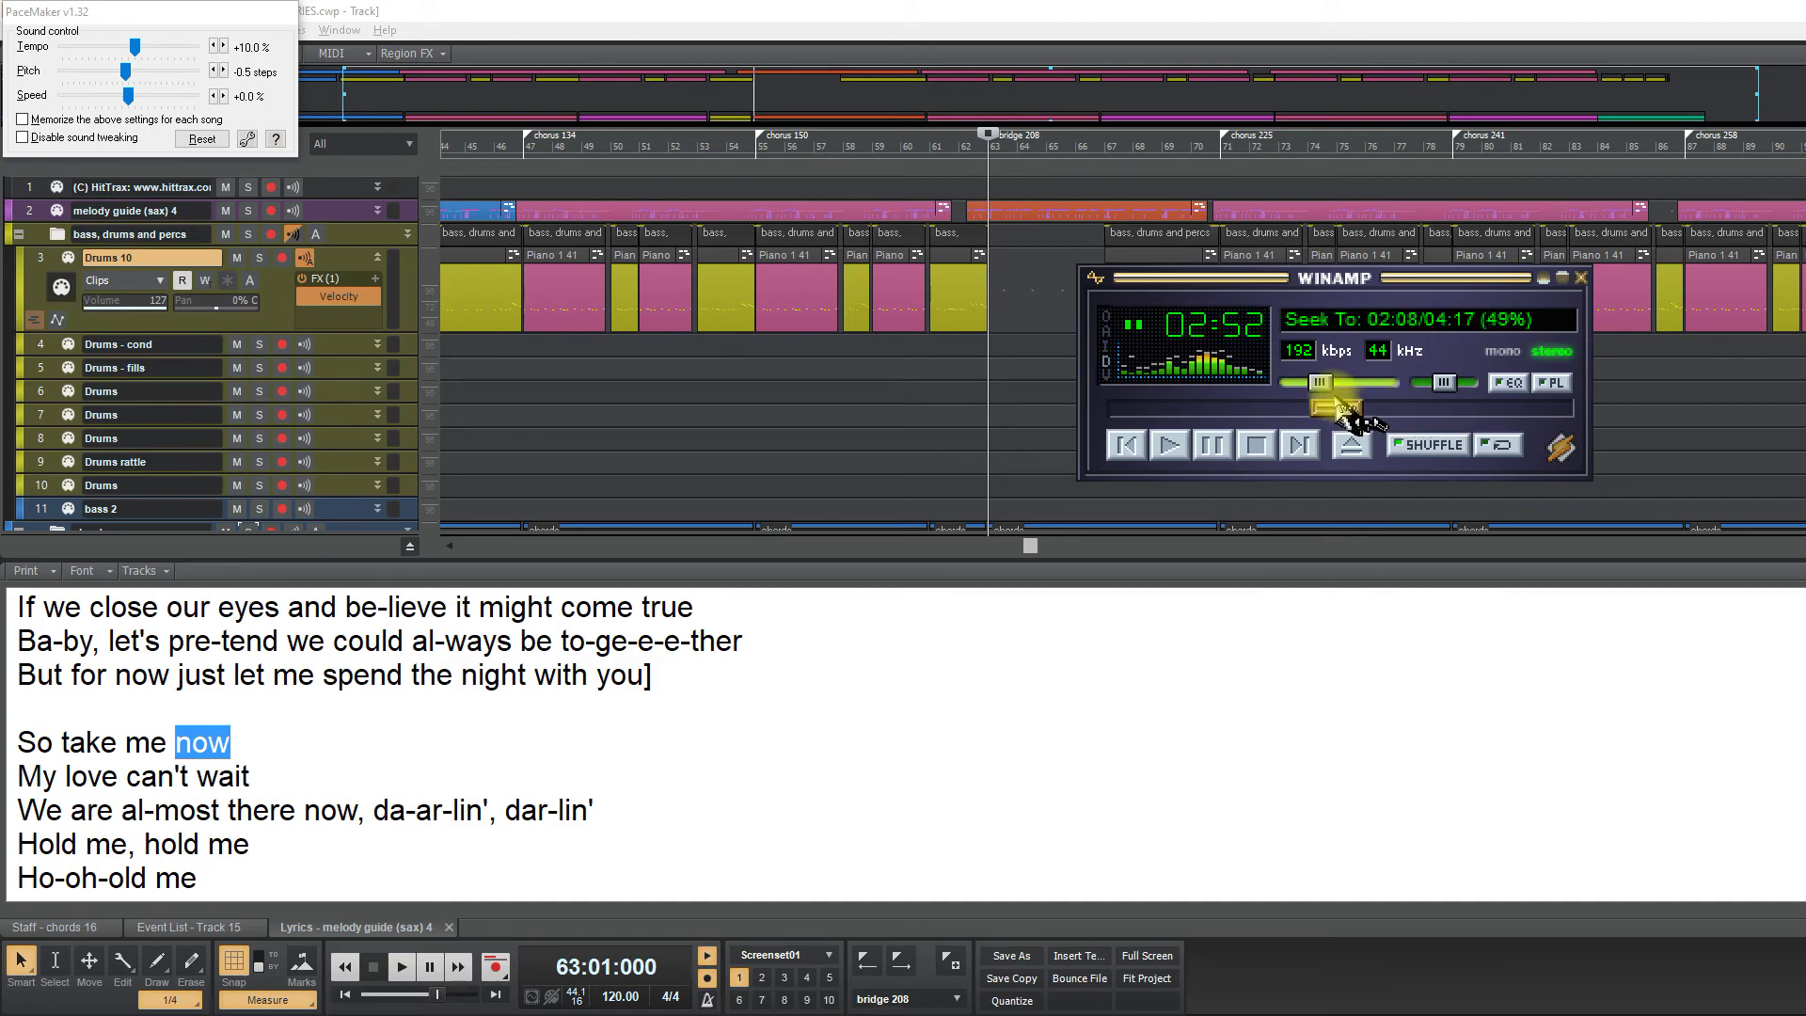
{"action": "left_click_drag", "start_coordinate": [1334, 407], "coordinate": [1328, 409]}
{"action": "key", "text": "space"}
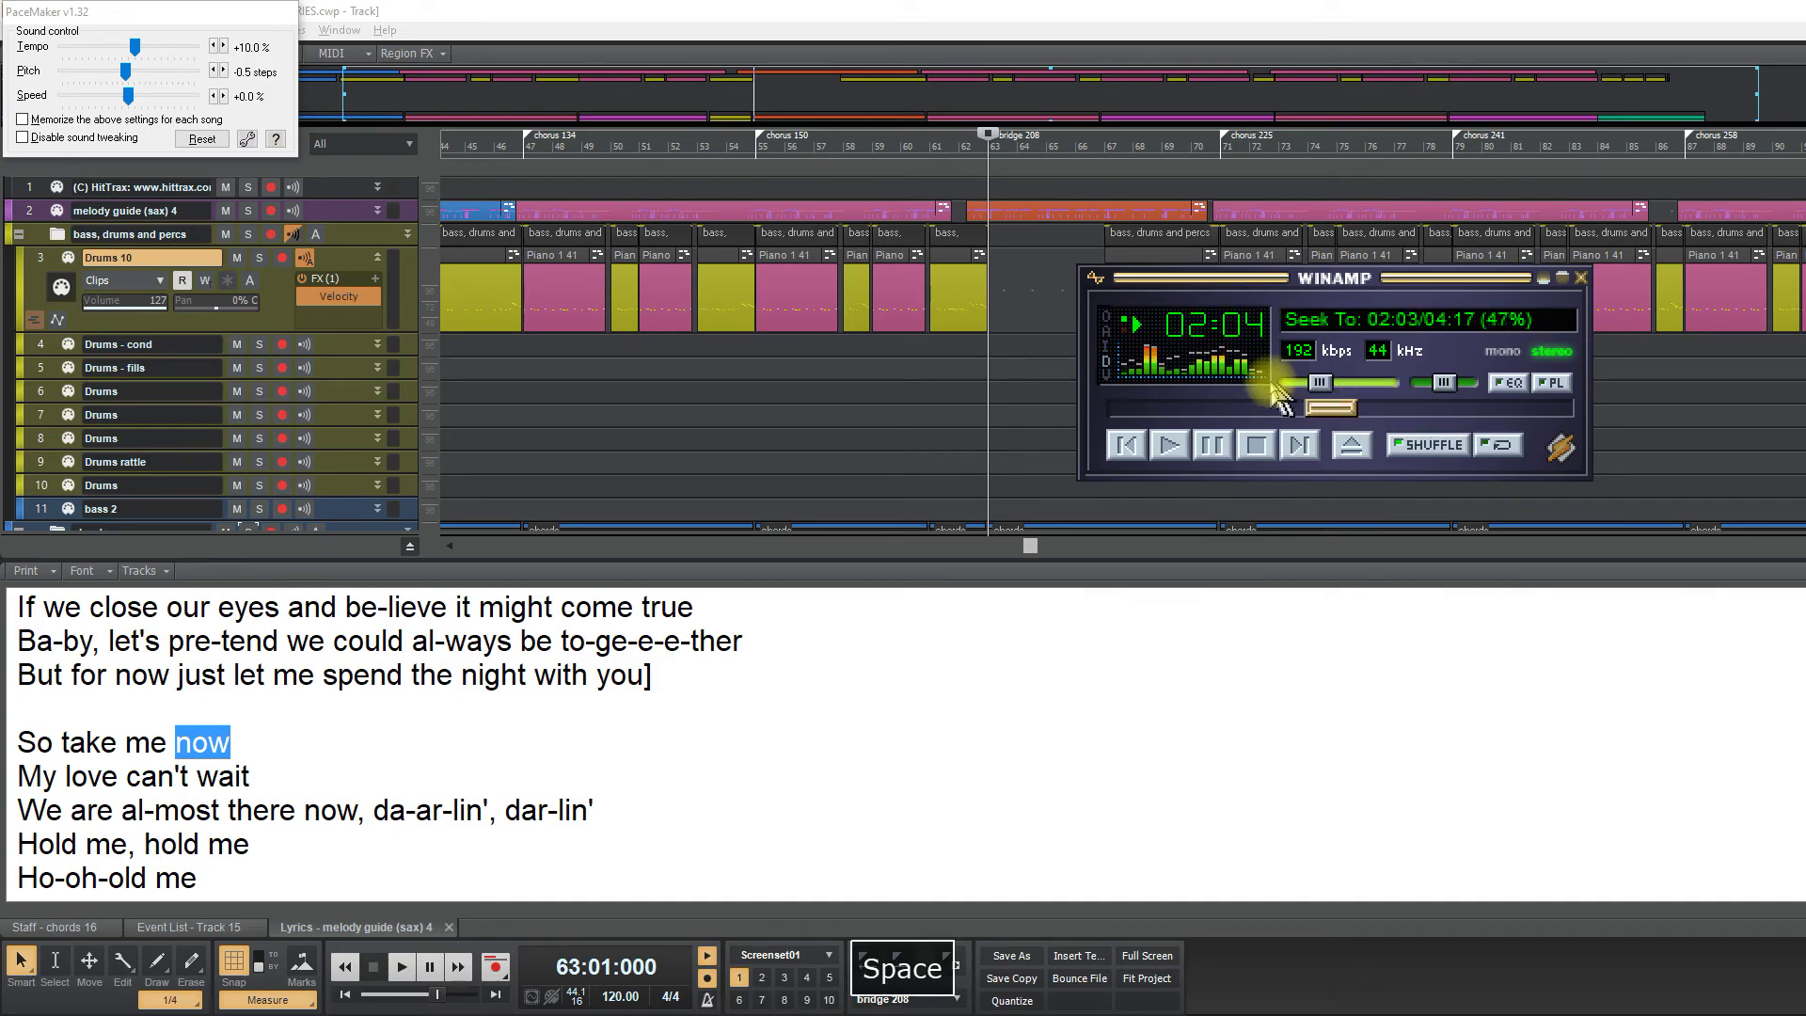
{"action": "key", "text": "alt+Tab"}
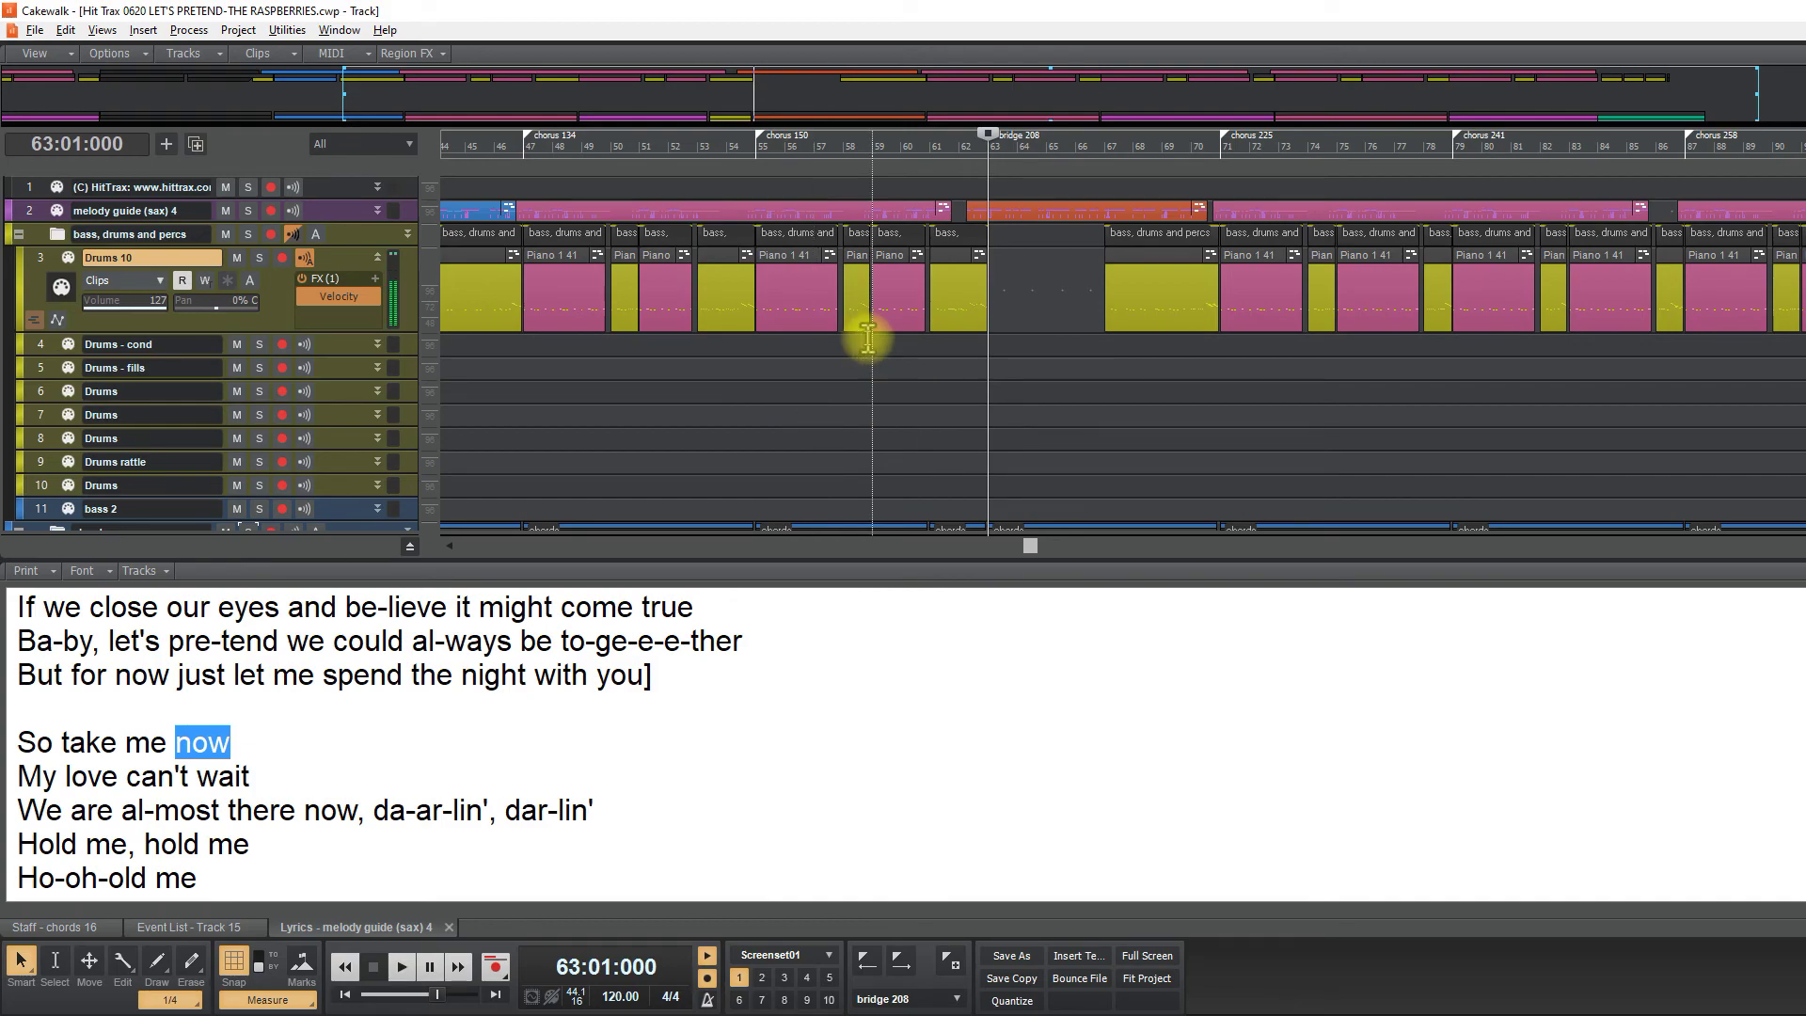
{"action": "key", "text": "space"}
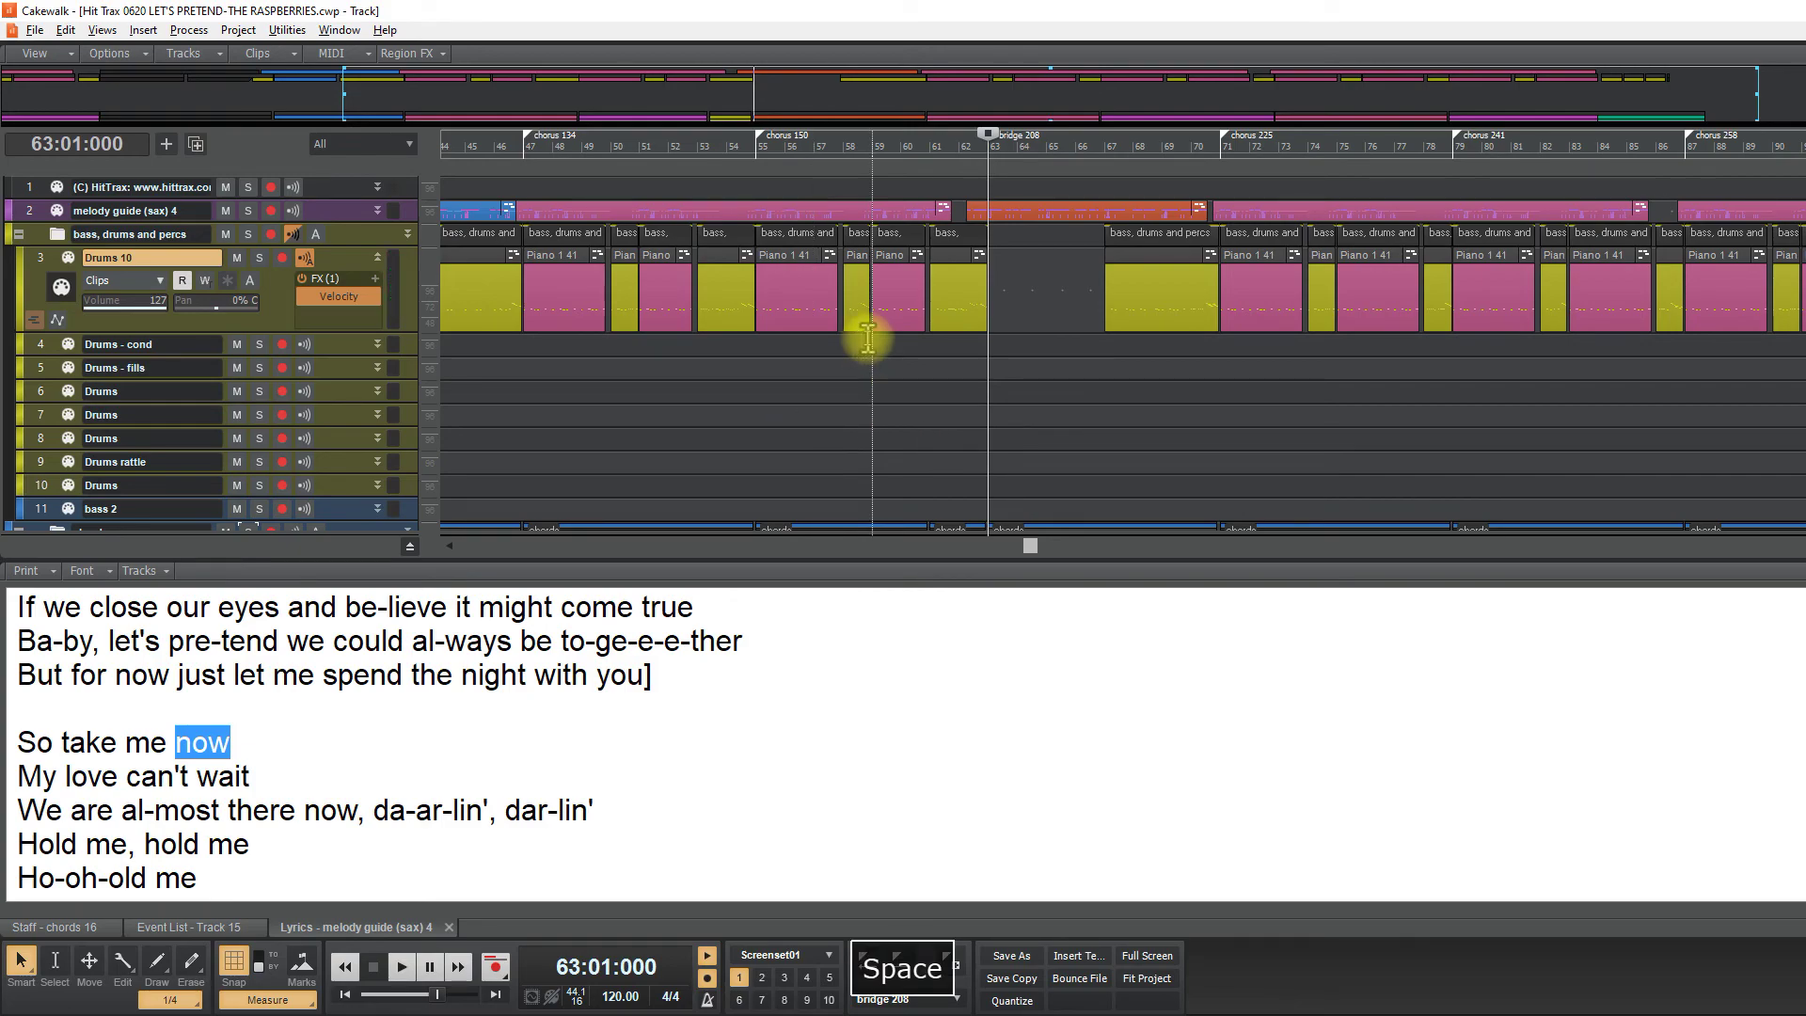
Quantize the bridge clip on Drums 10 with the default settings and play it back
{"action": "key", "text": "F7"}
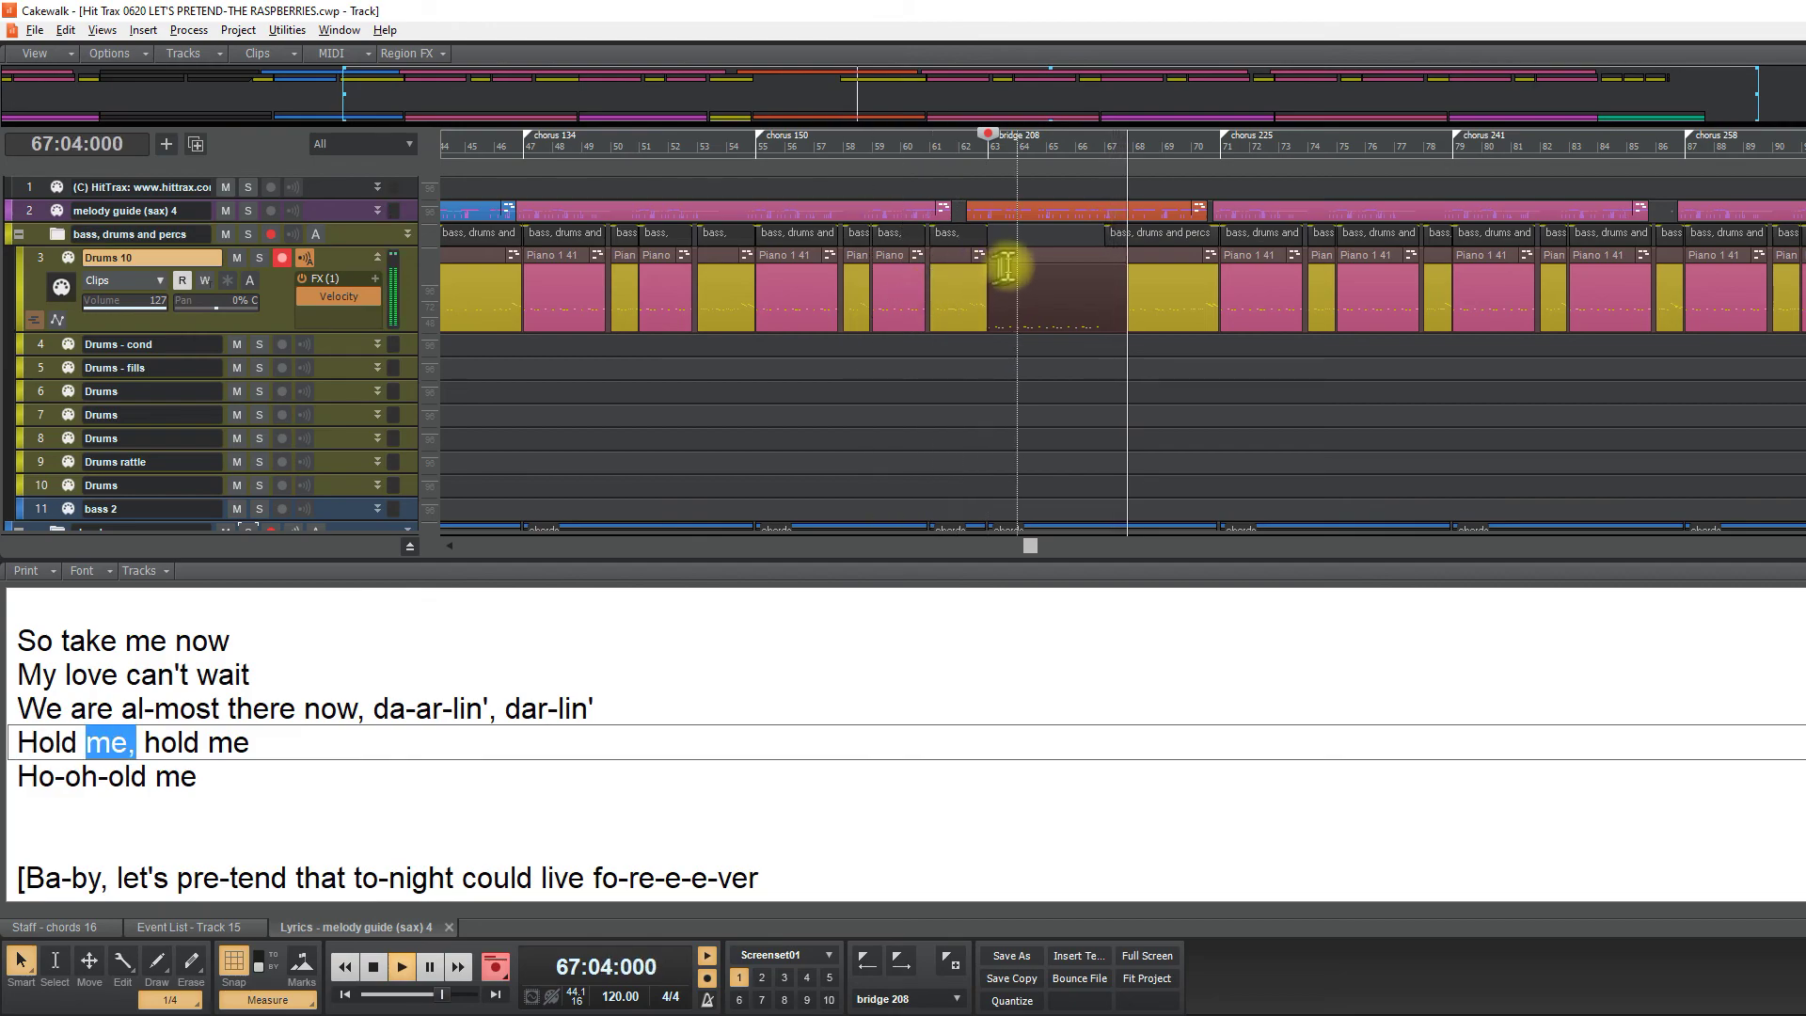
{"action": "key", "text": "space"}
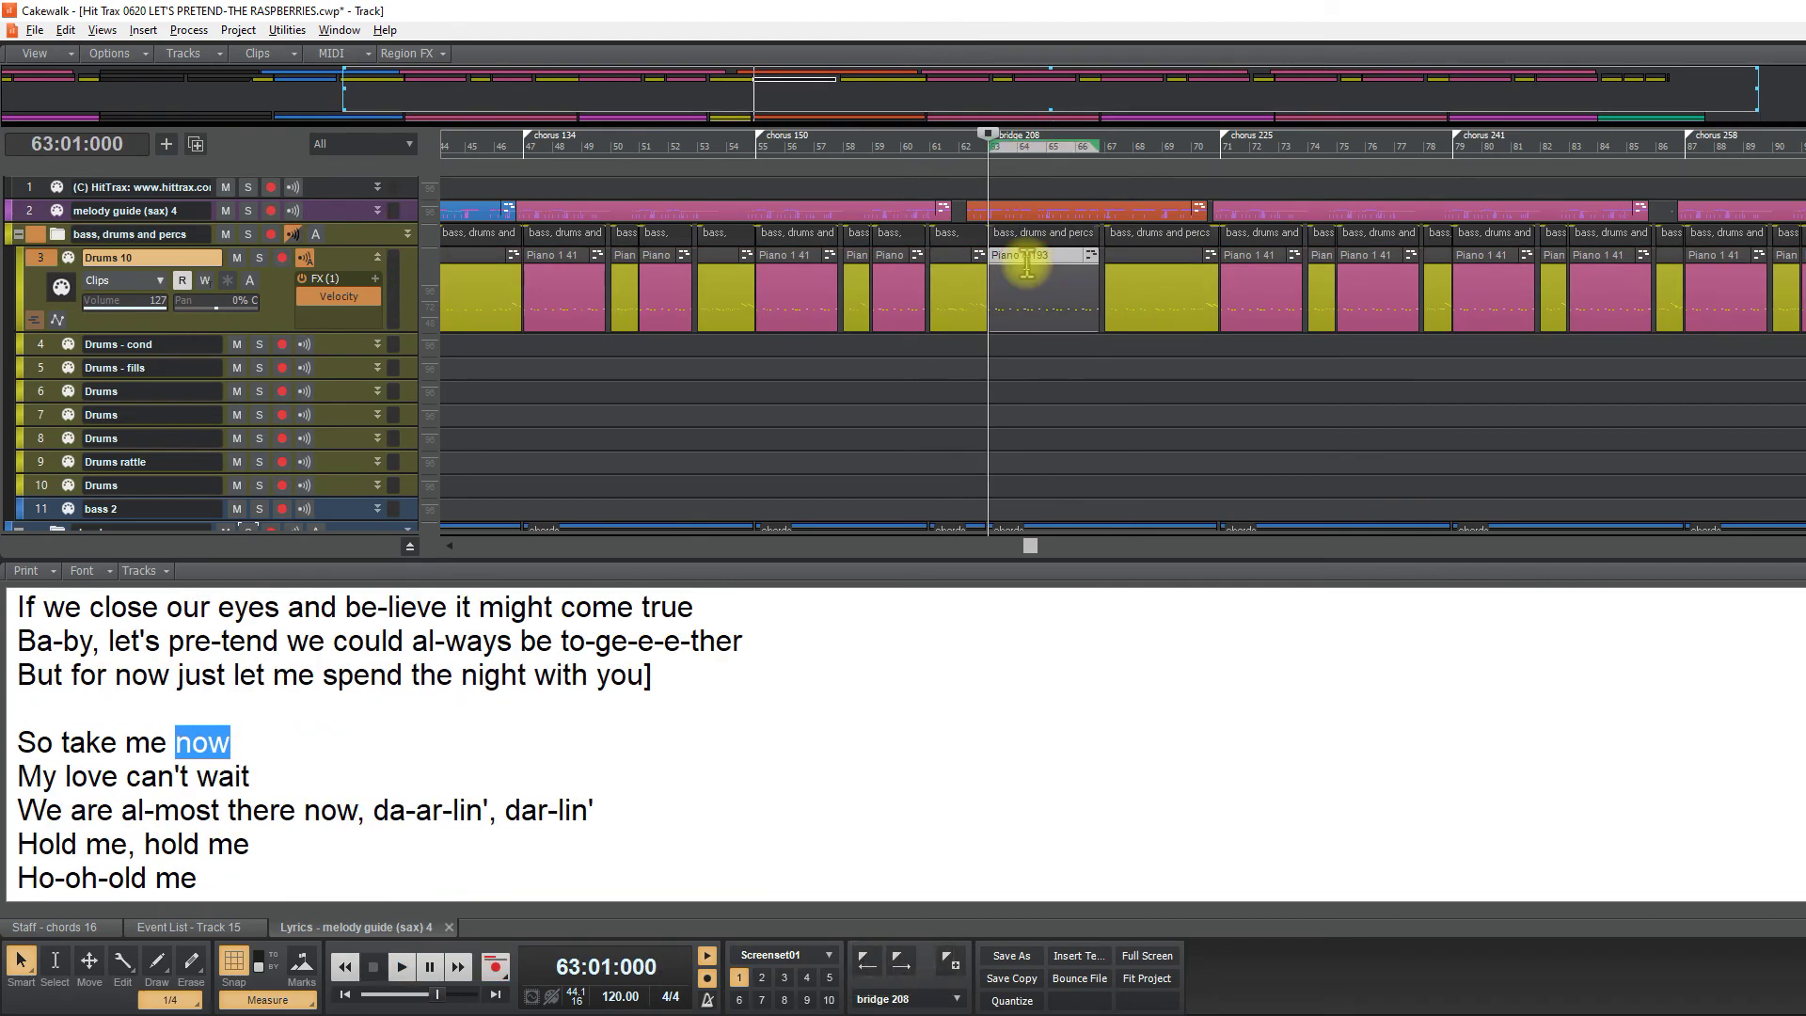
{"action": "key", "text": "q"}
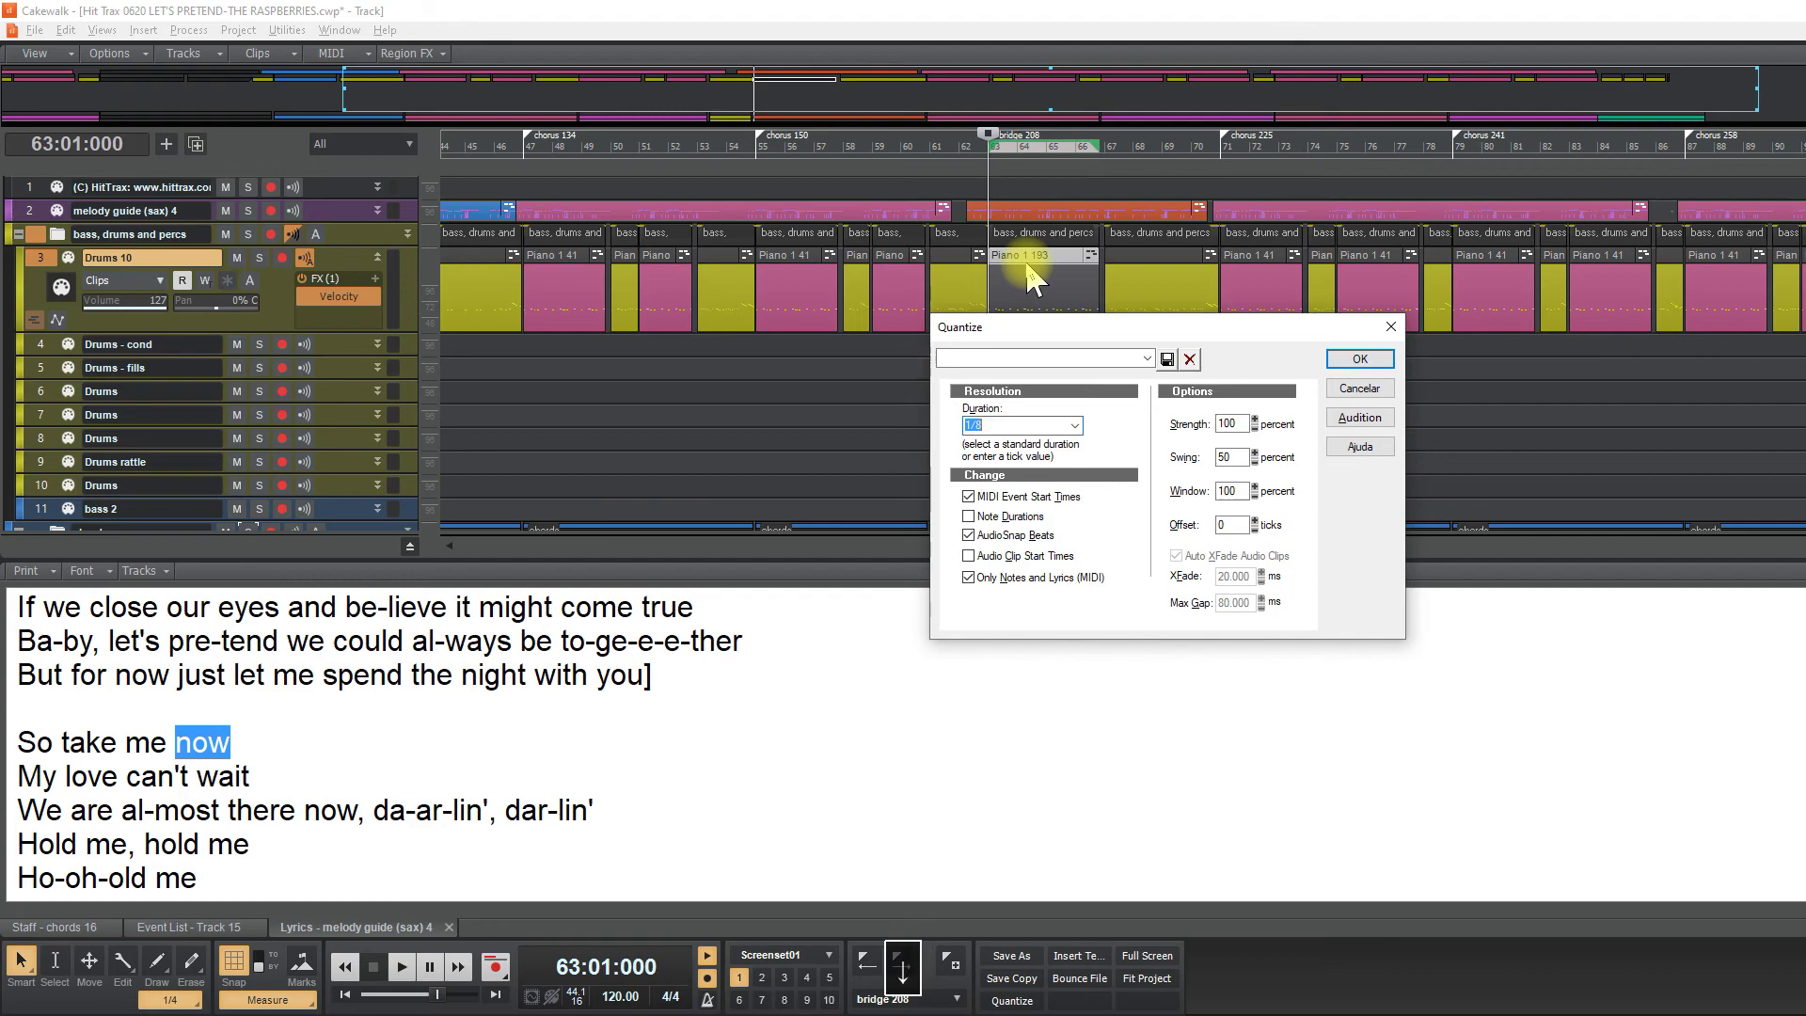
{"action": "key", "text": "Return"}
{"action": "key", "text": "space"}
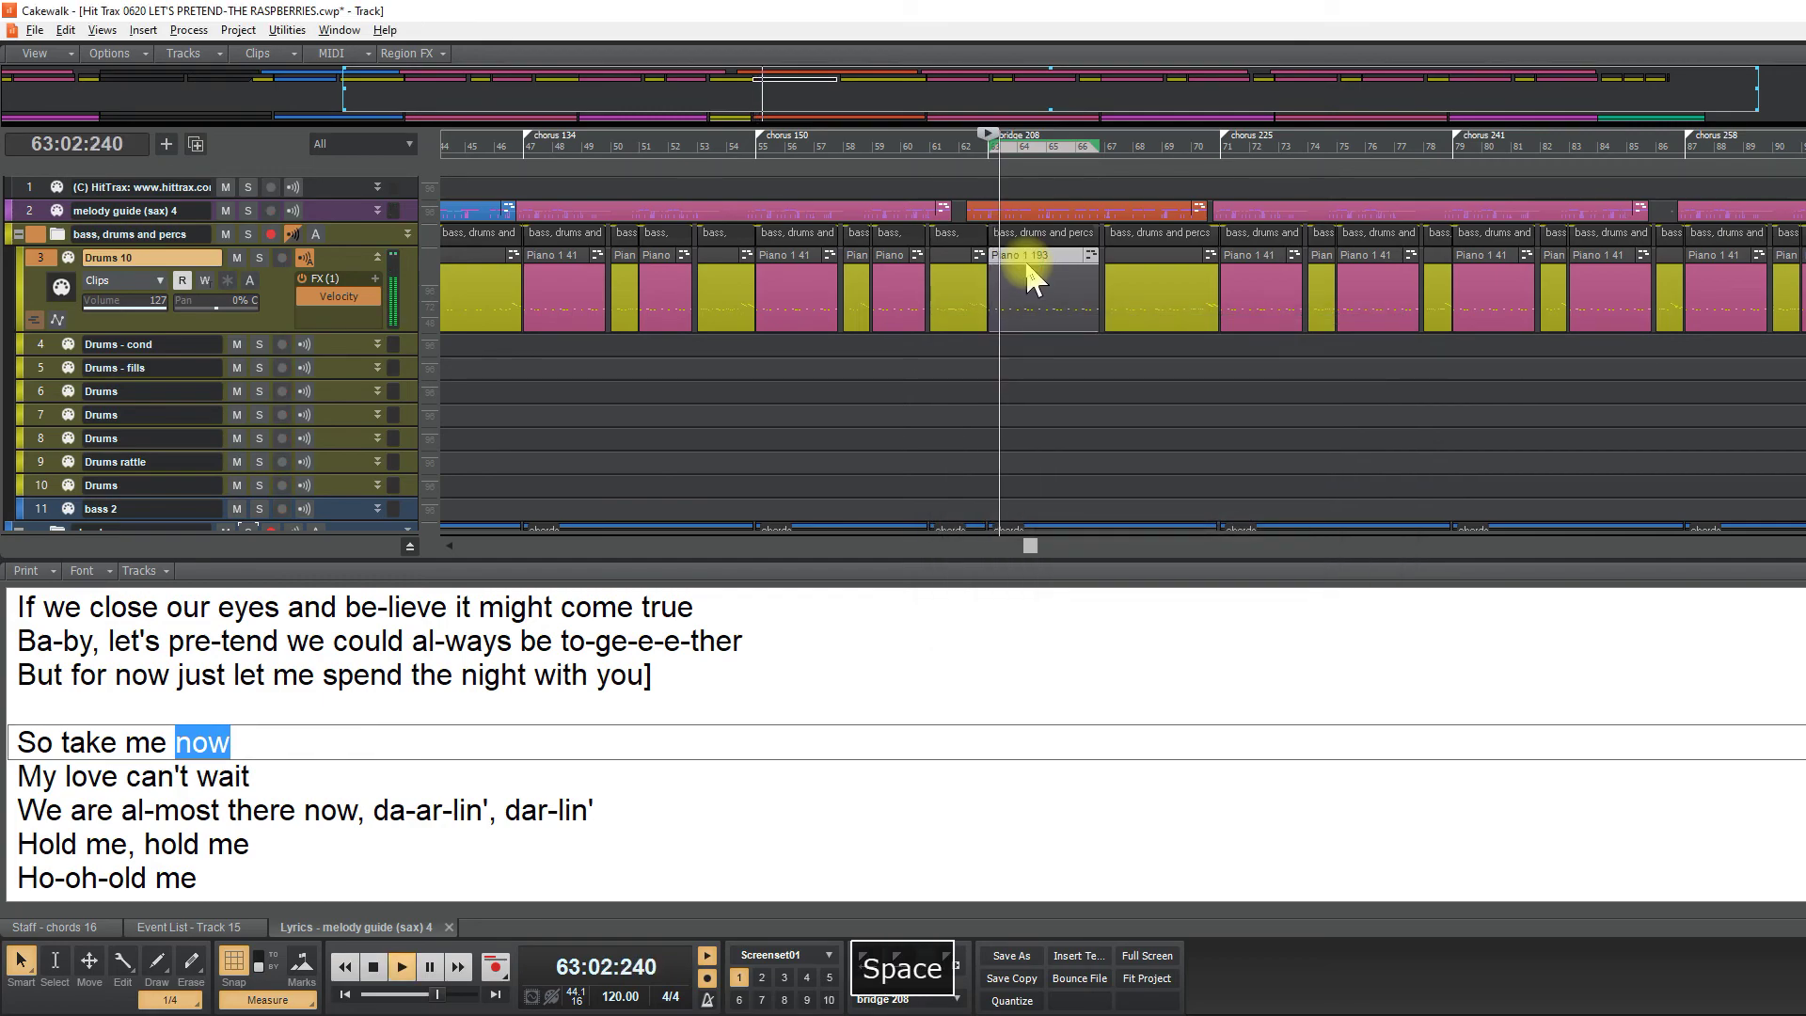
Set the Piano 1 193 clip's background colour to orange
{"action": "key", "text": "i"}
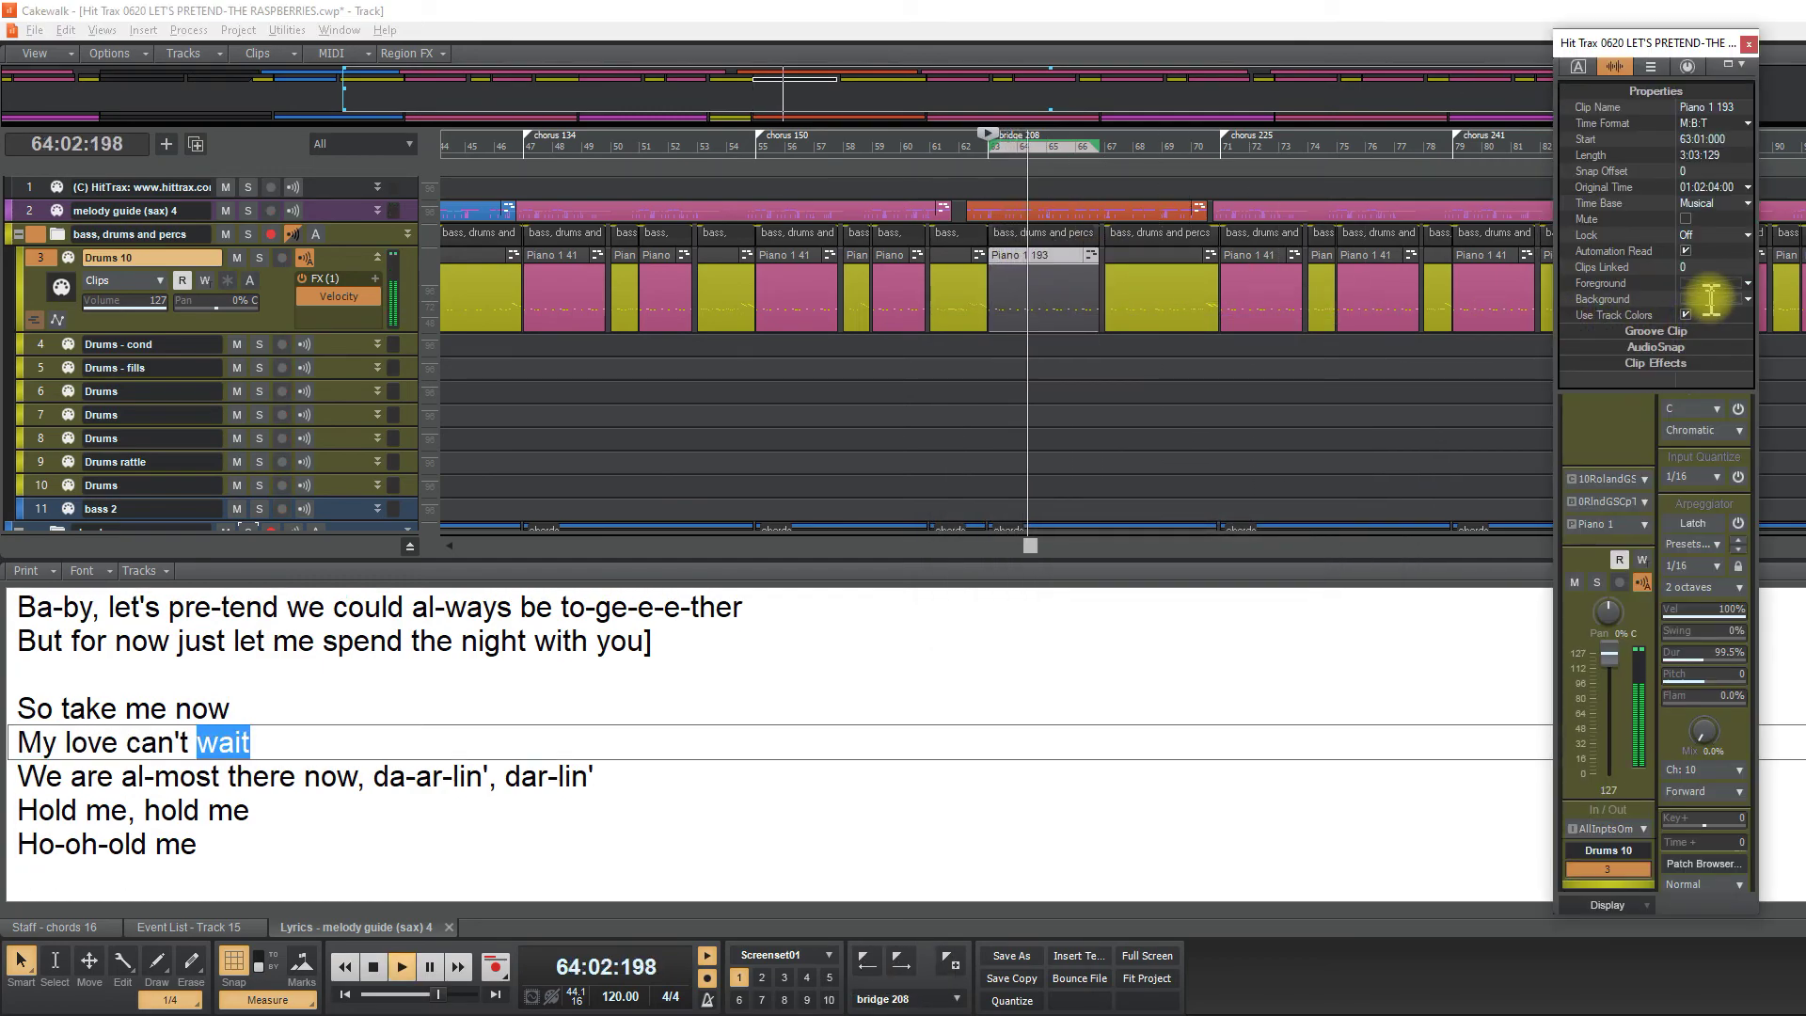
{"action": "left_click", "coordinate": [1711, 299]}
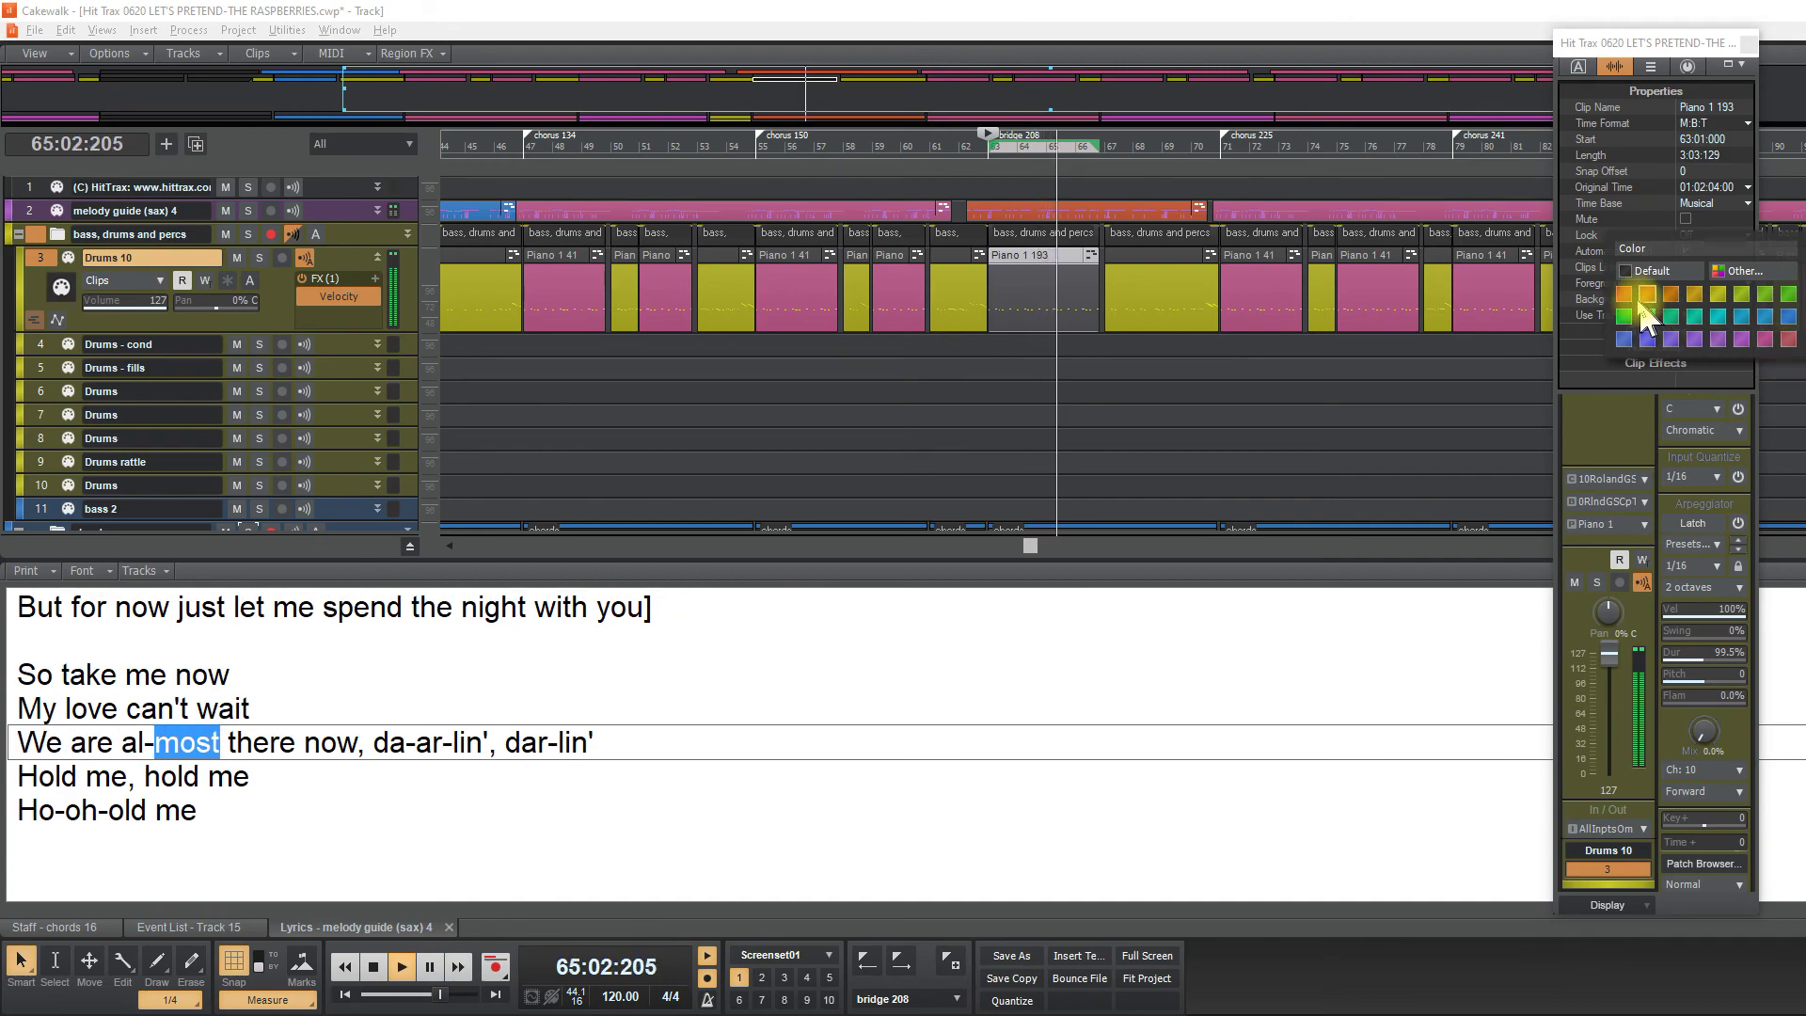
{"action": "left_click", "coordinate": [1644, 299]}
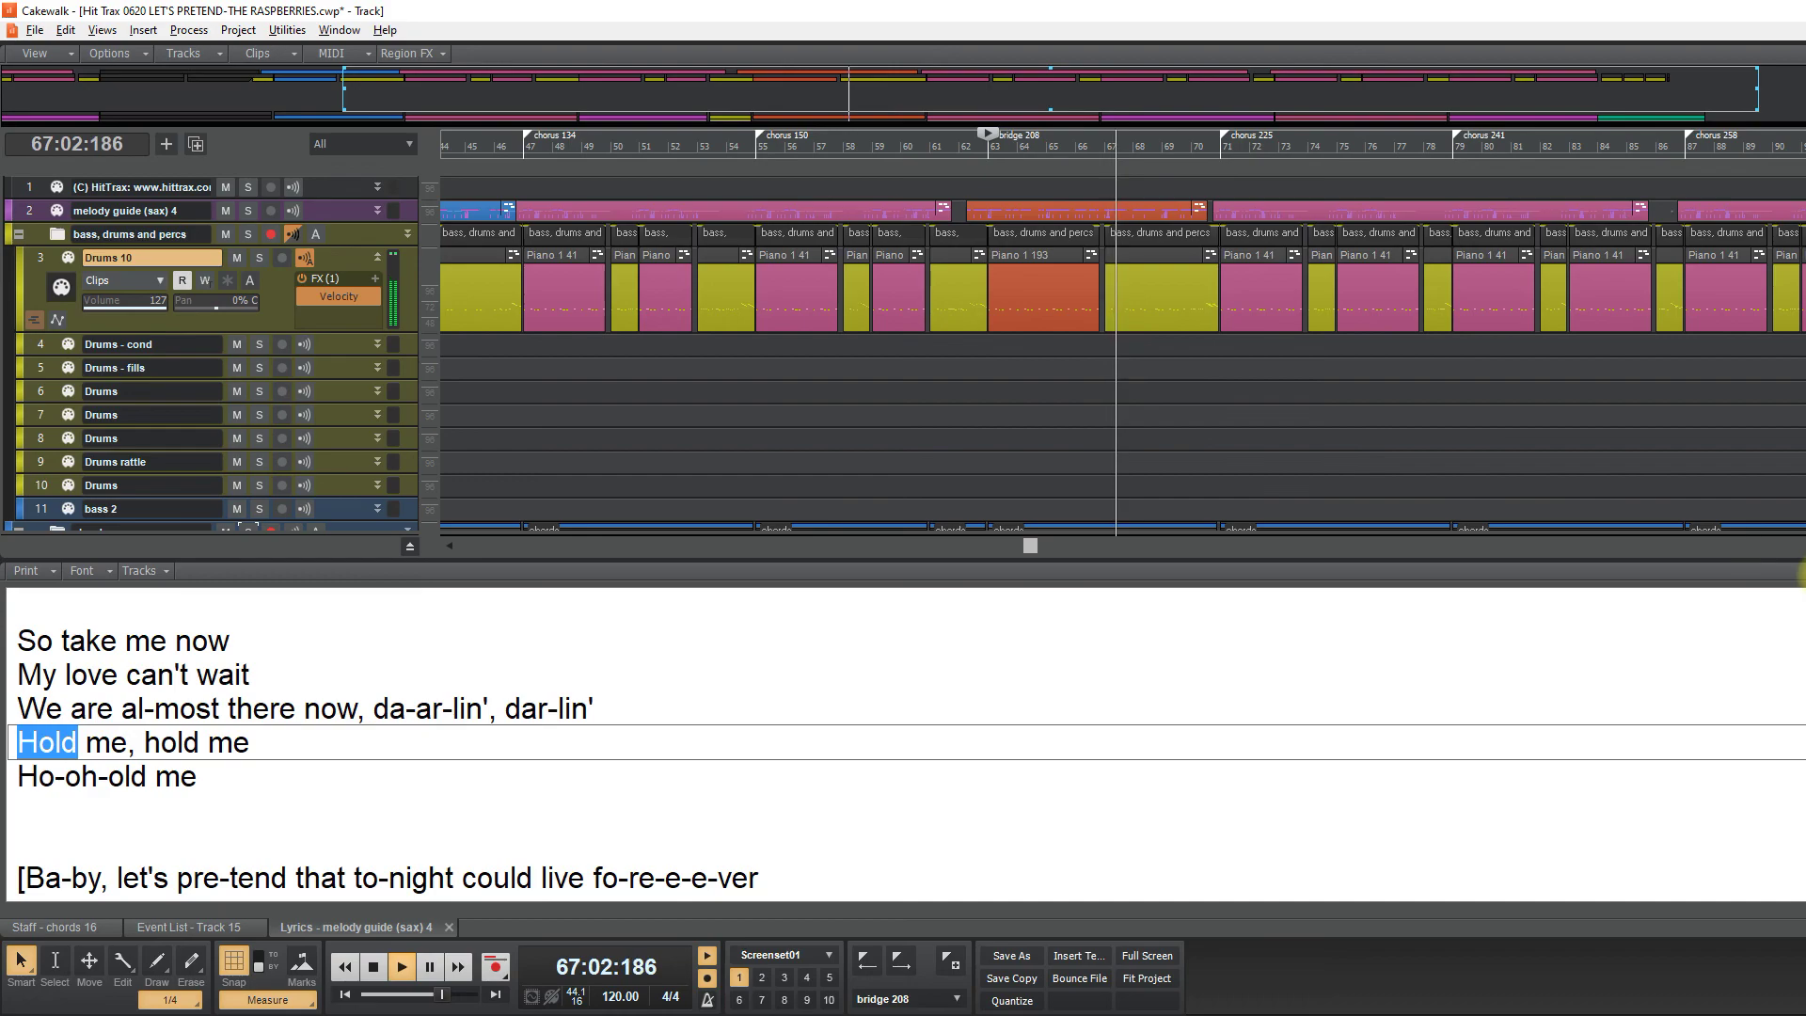
Shrink the track heights, save, and zoom out across the arrangement
{"action": "key", "text": "ctrl+Up"}
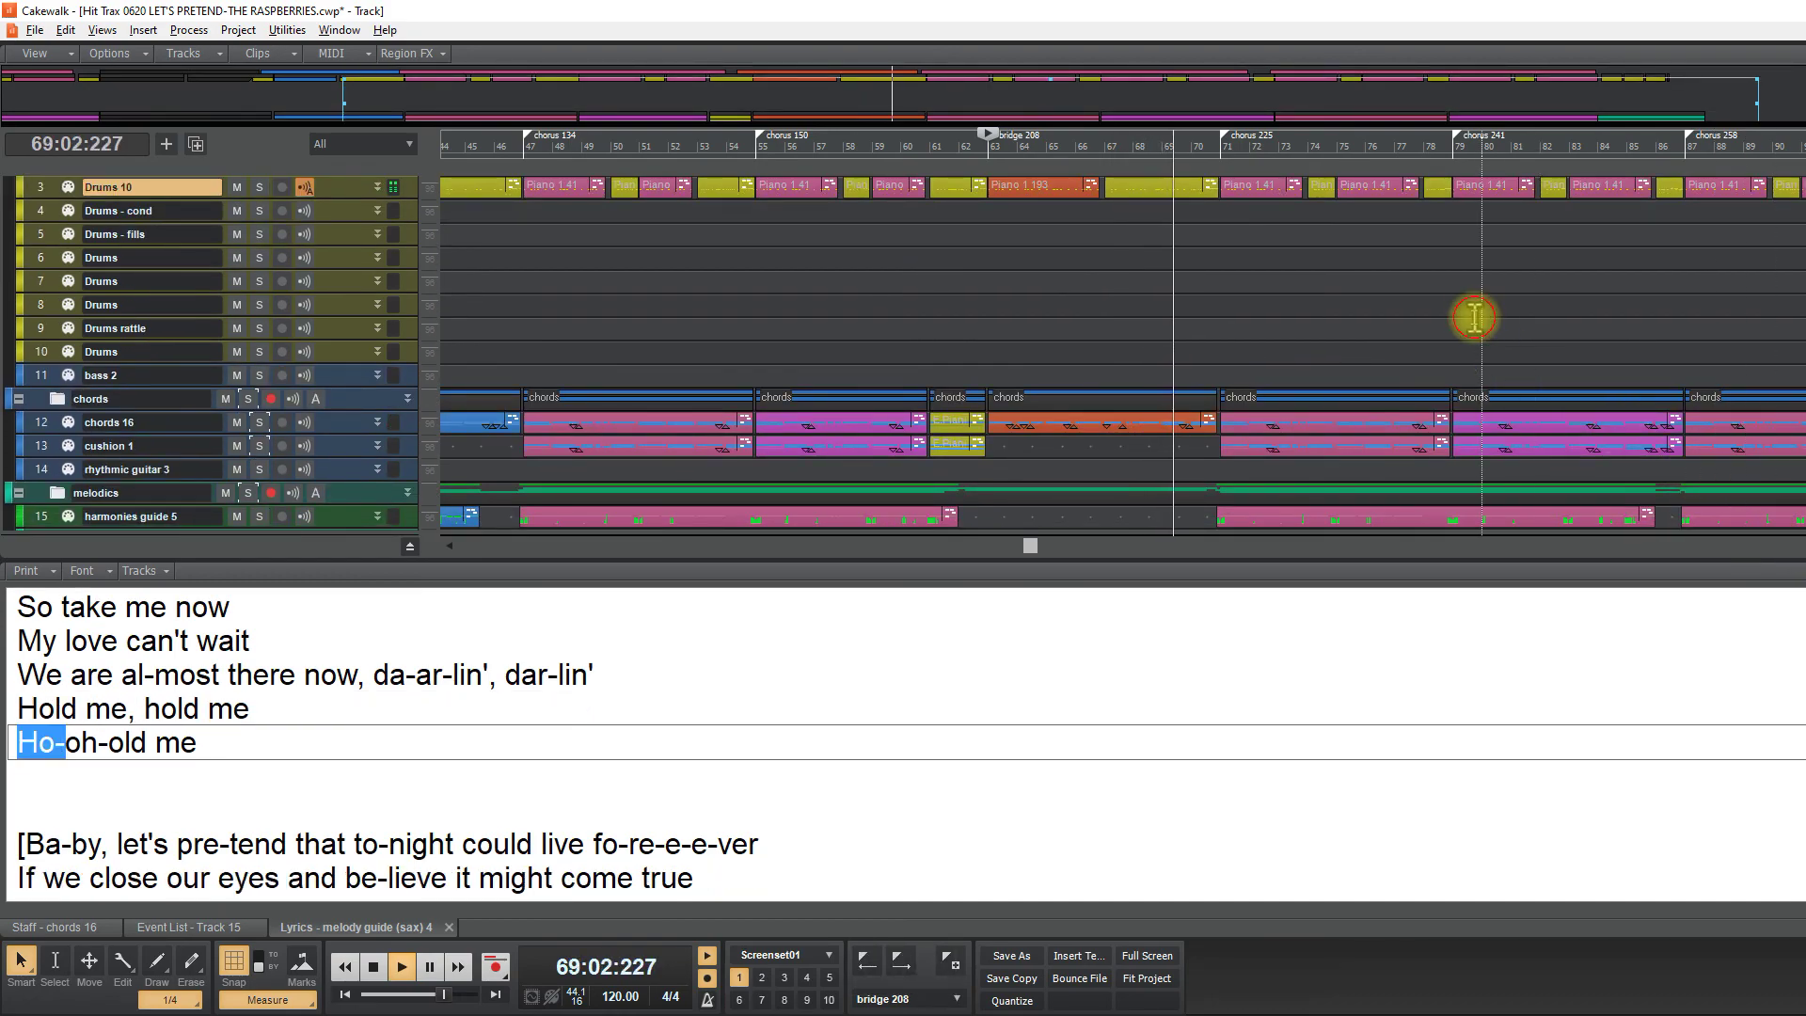
{"action": "key", "text": "ctrl+s"}
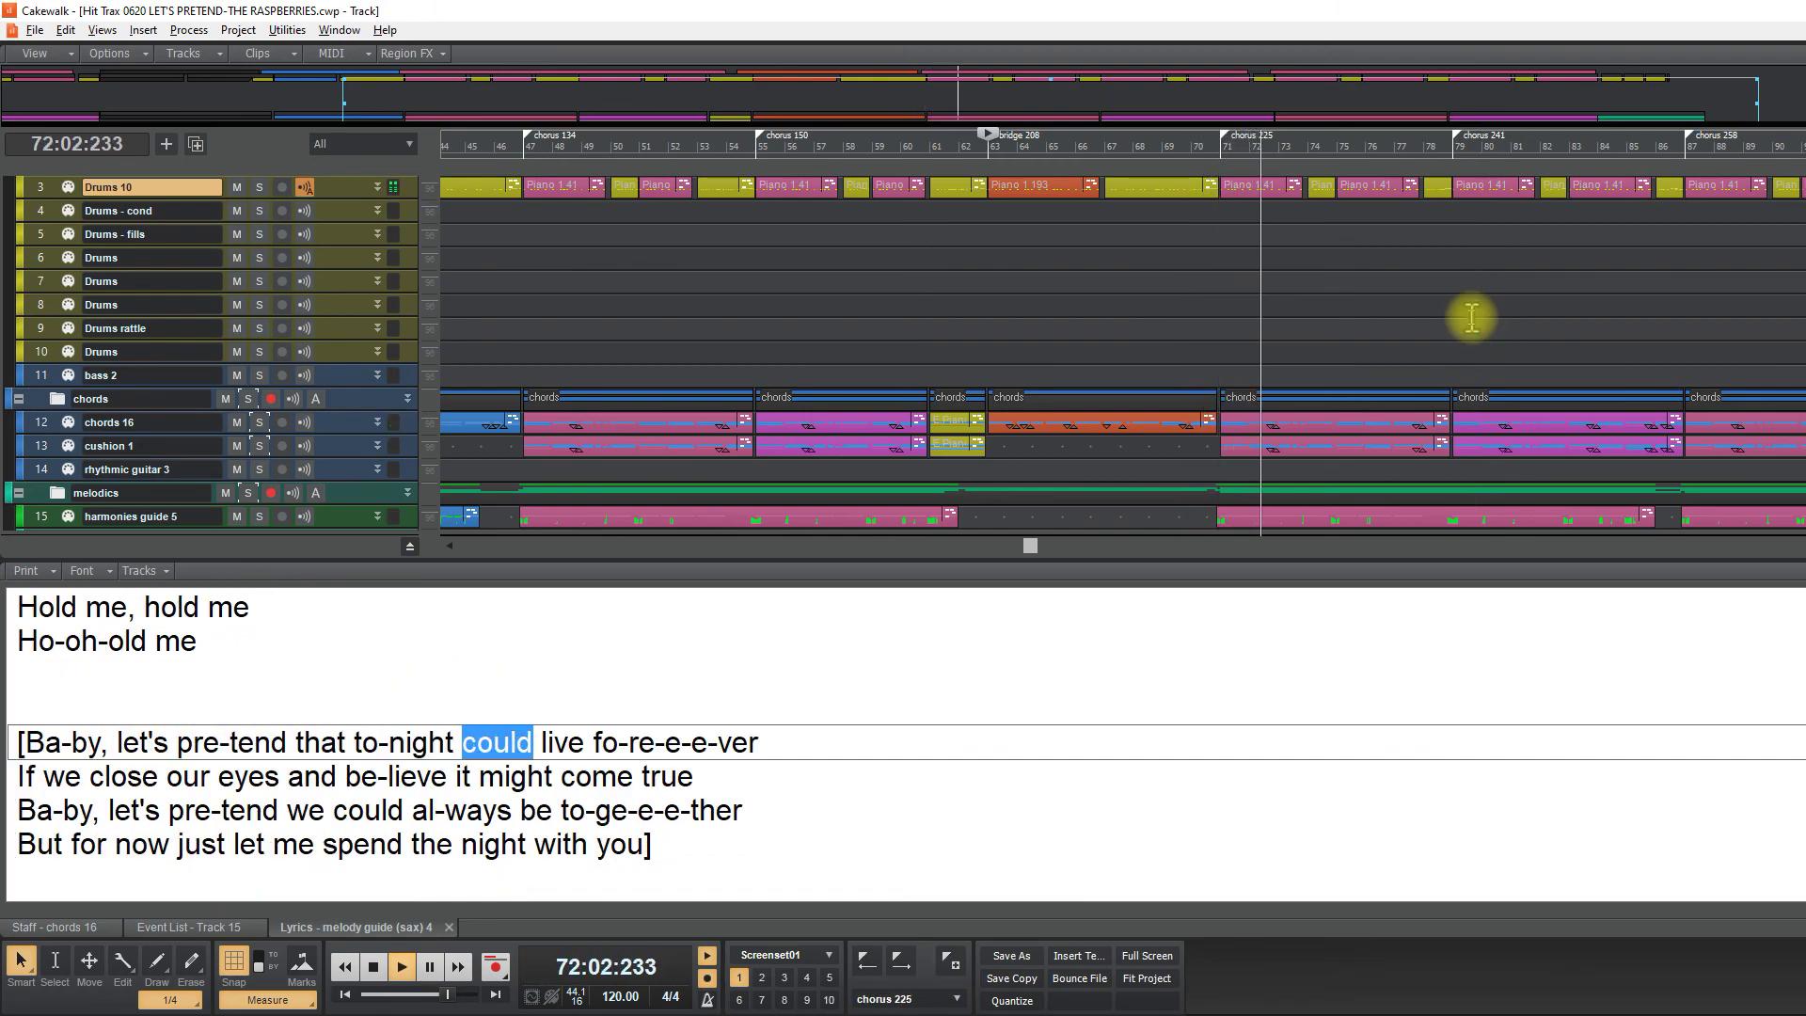
{"action": "key", "text": "ctrl+Left"}
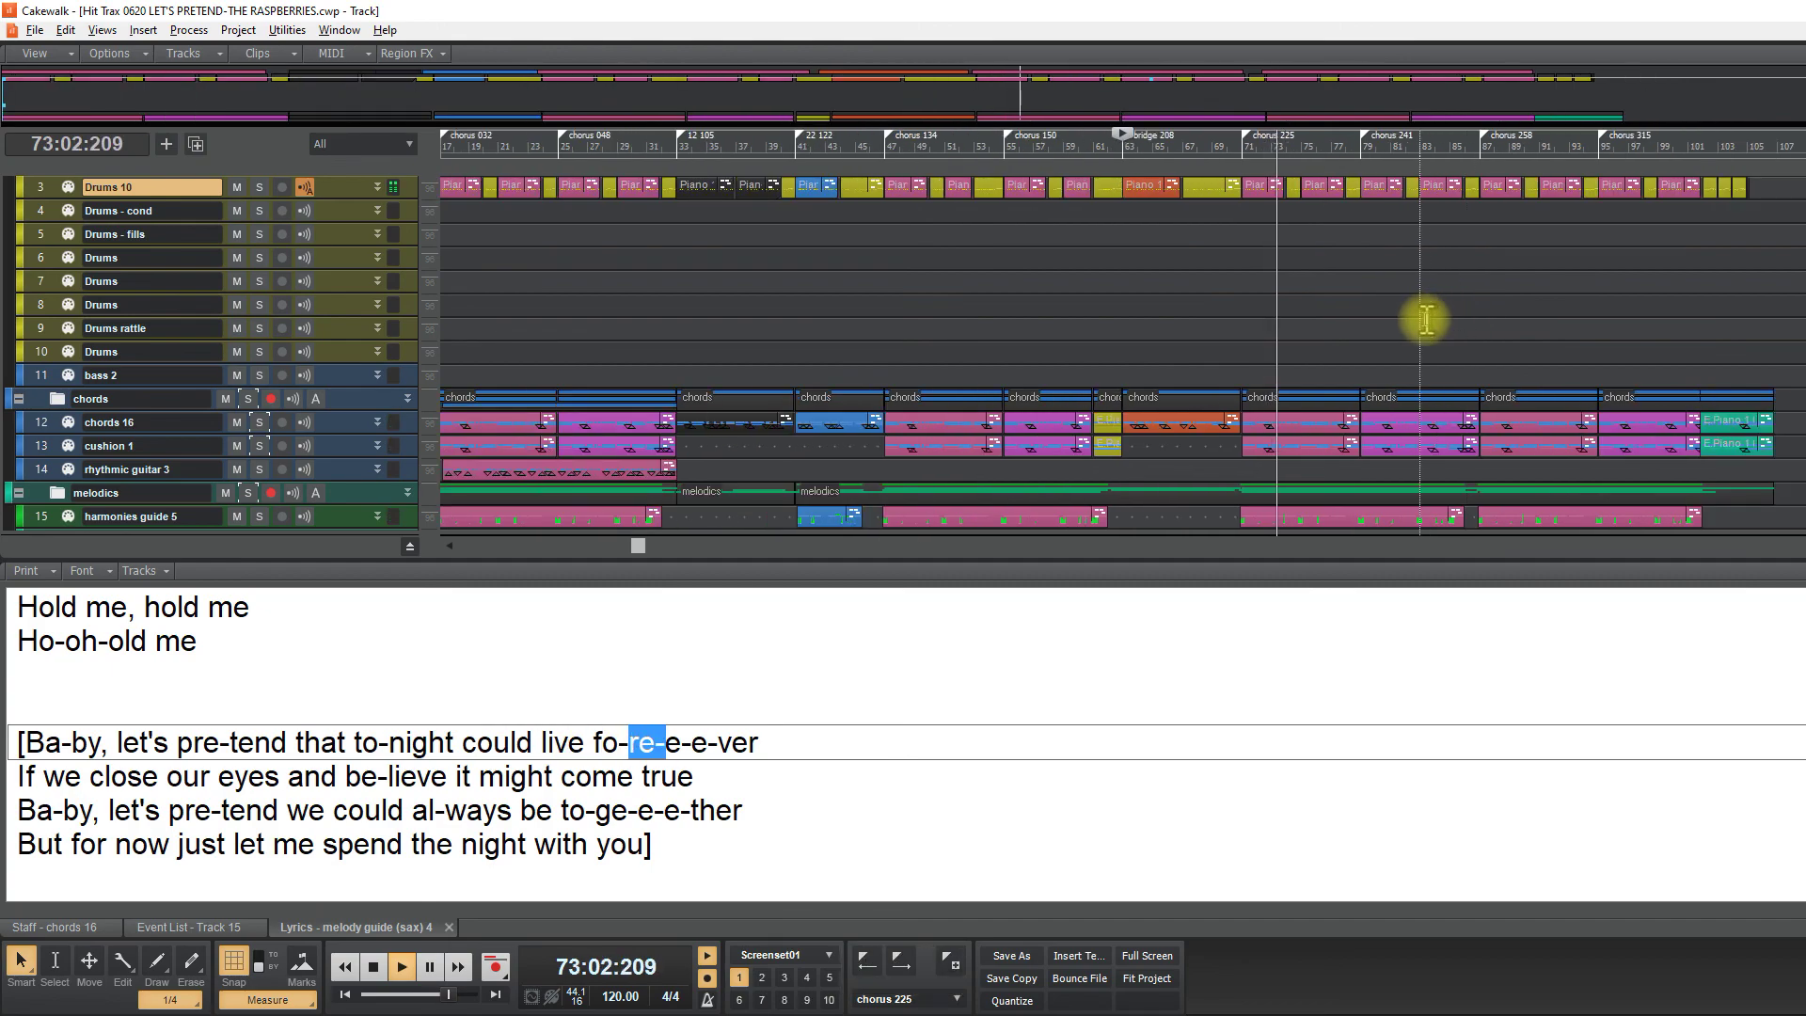
{"action": "key", "text": "ctrl+Left"}
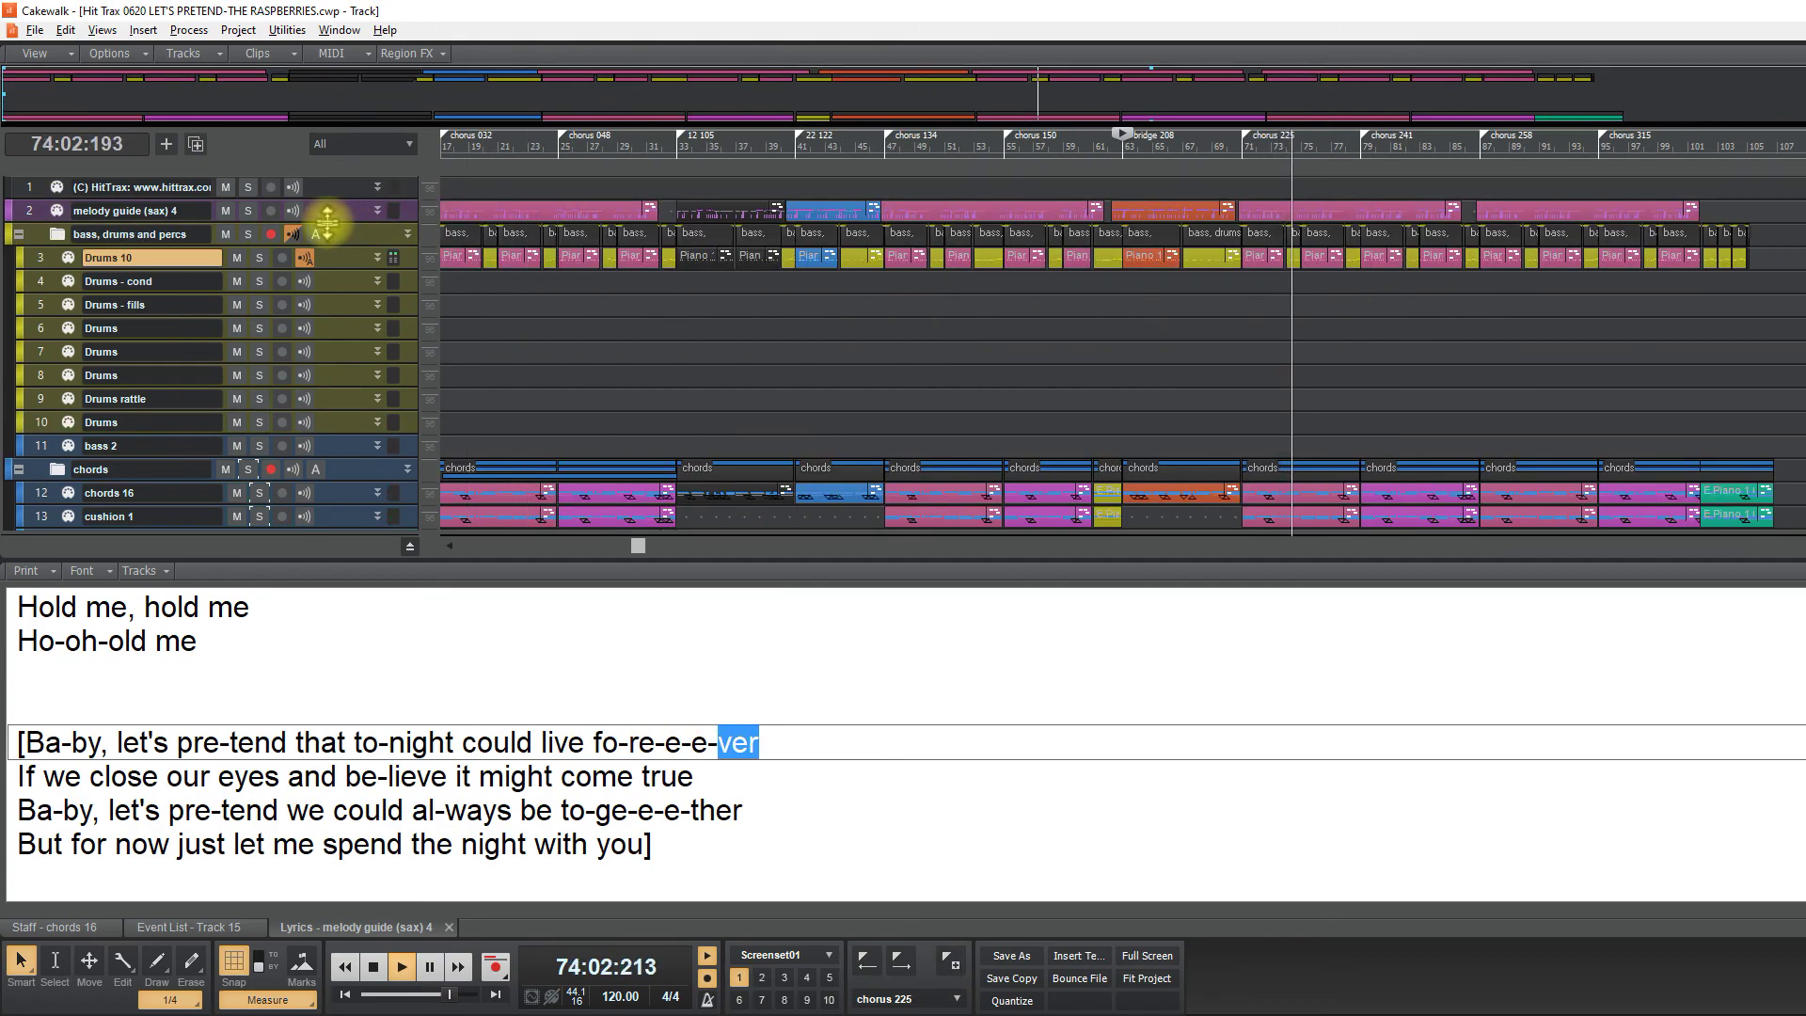
Make the melody guide track taller, save, and stop playback at the bridge
{"action": "left_click_drag", "start_coordinate": [341, 224], "coordinate": [334, 282]}
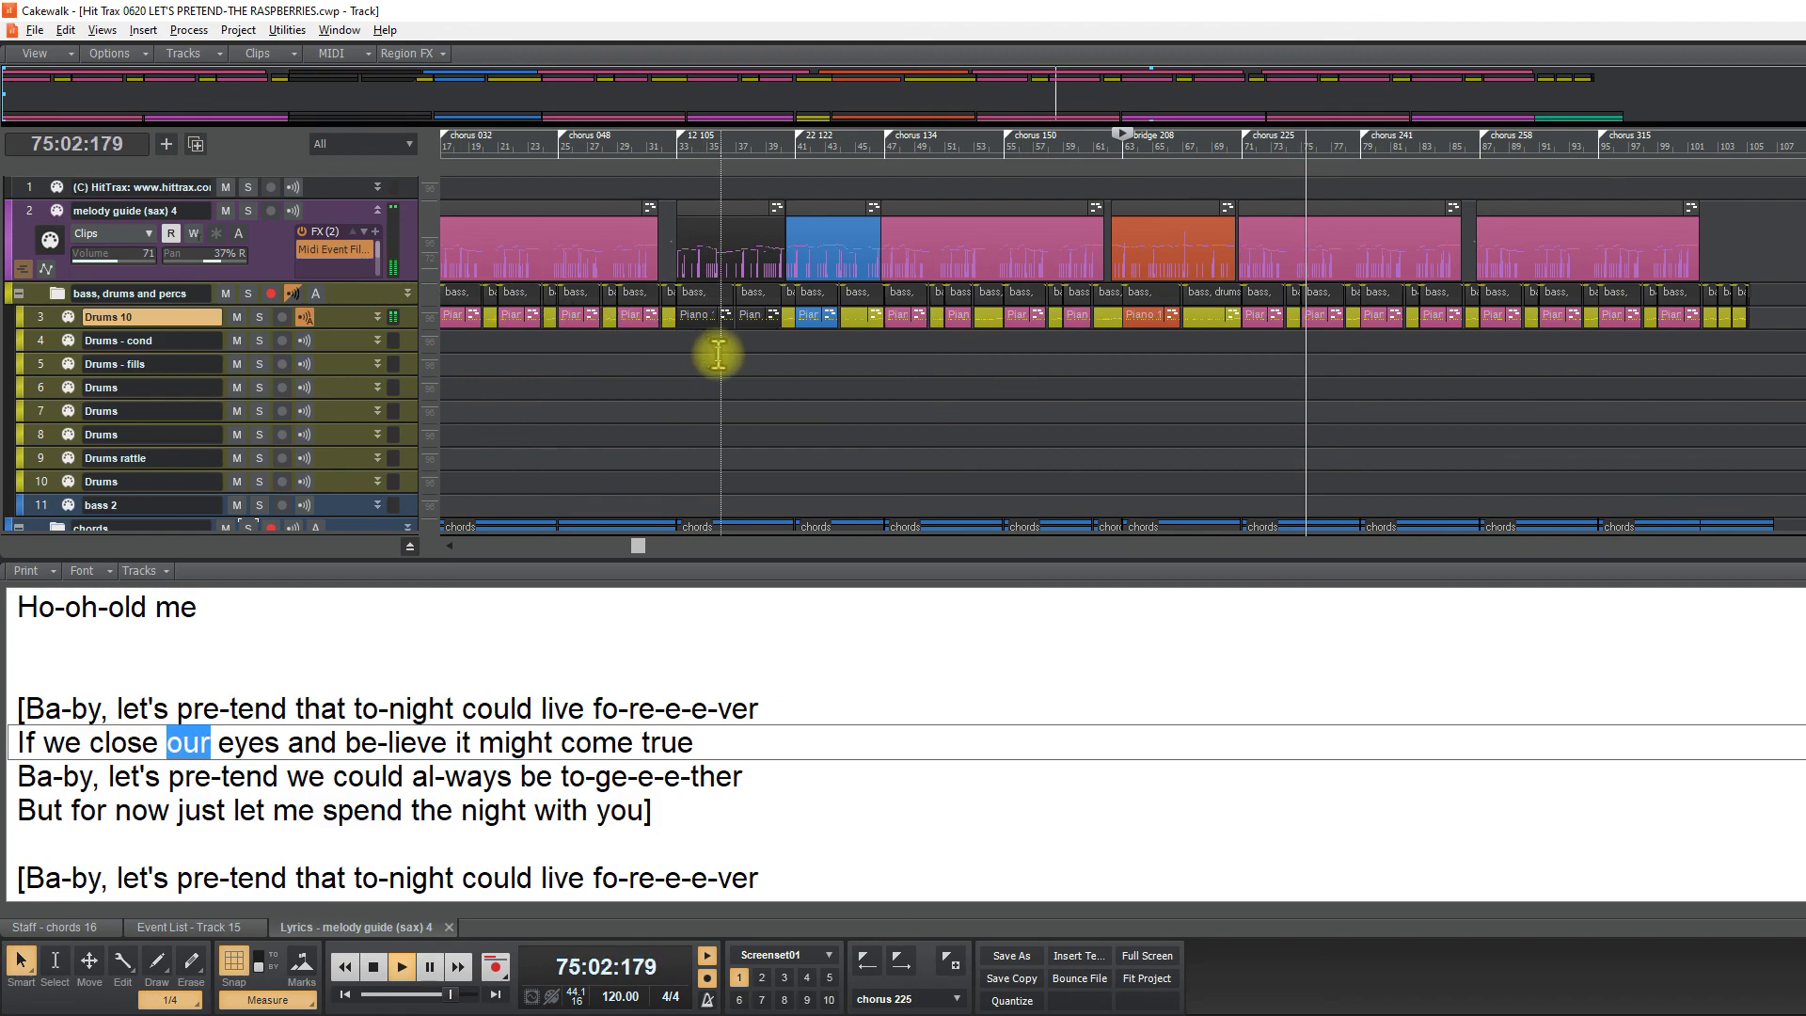
{"action": "key", "text": "ctrl+s"}
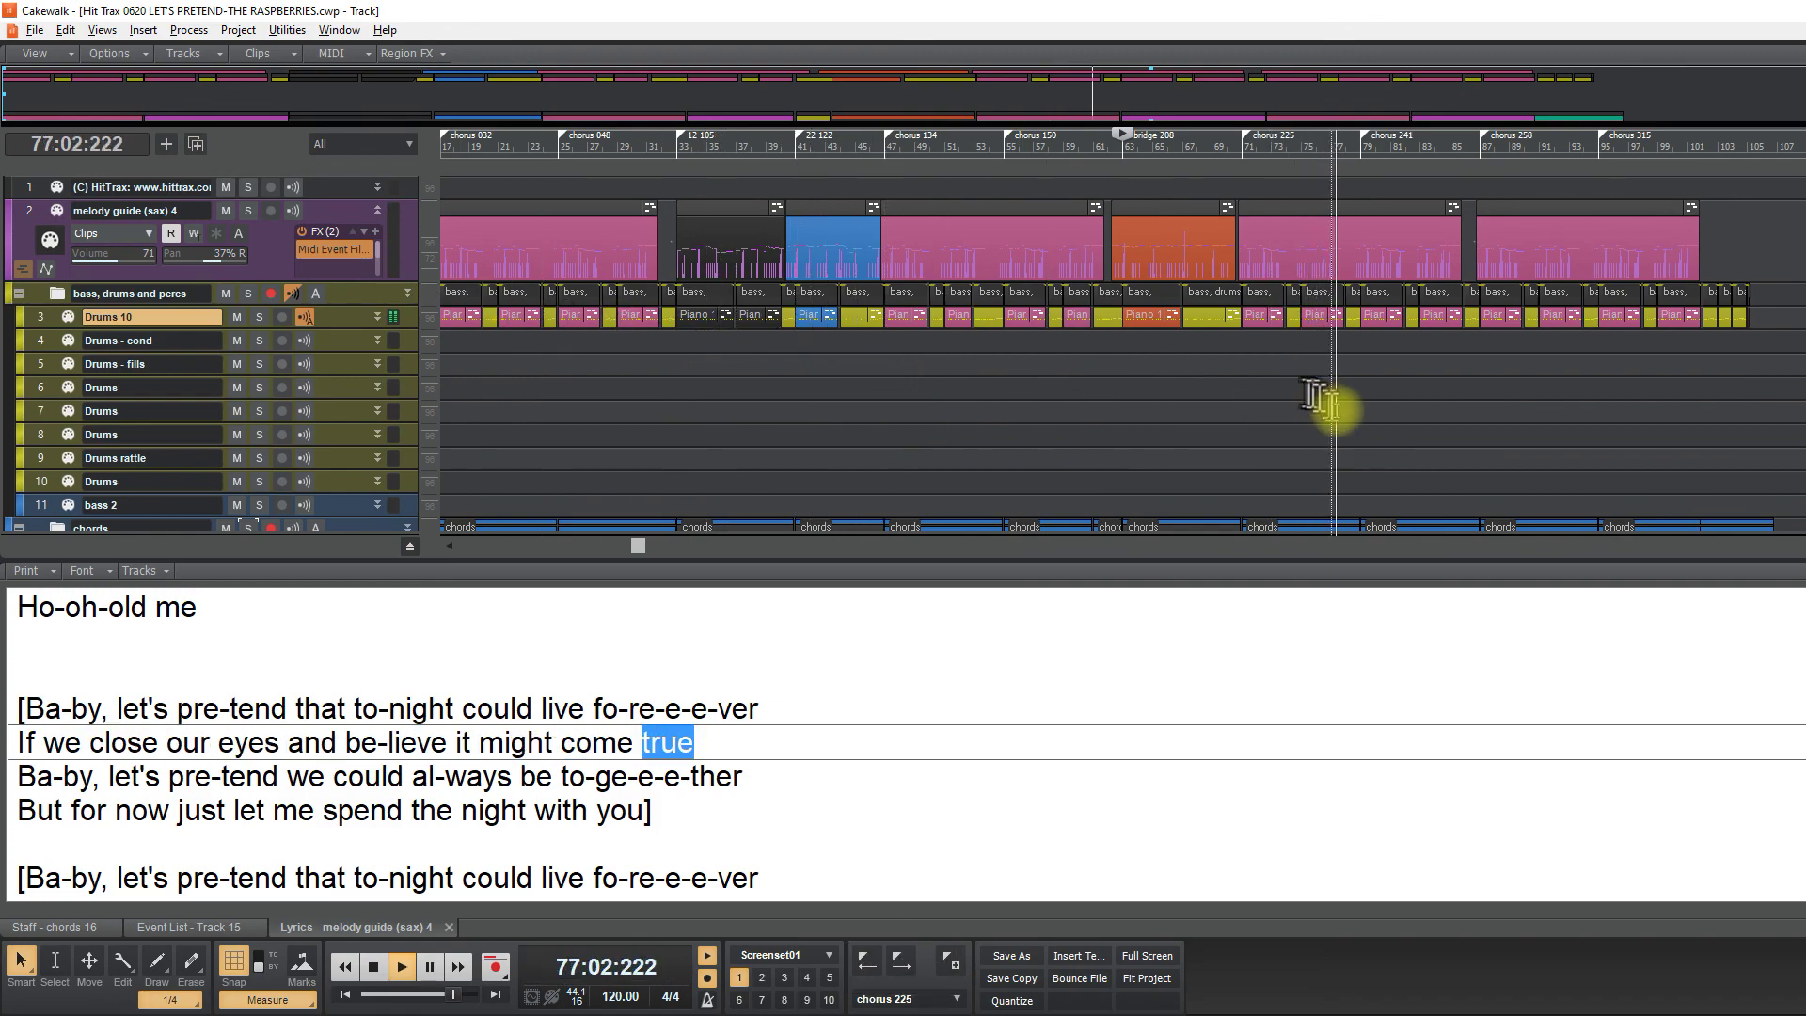
{"action": "key", "text": "space"}
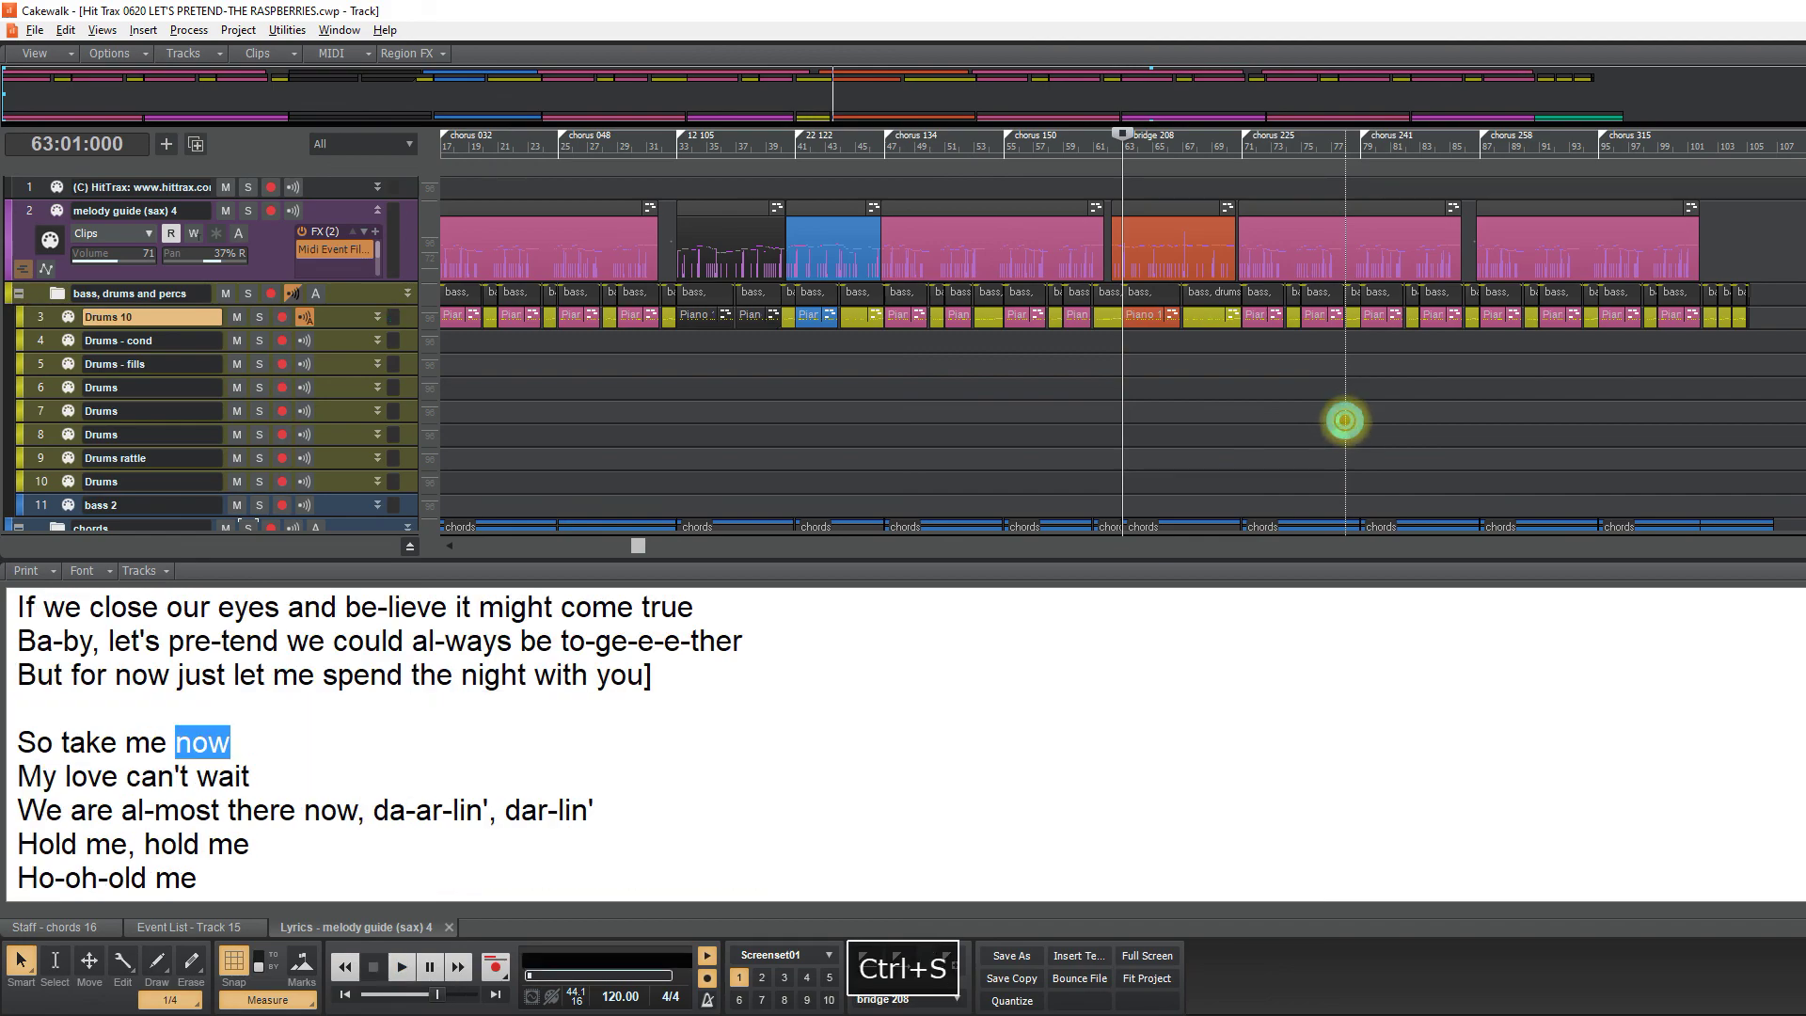